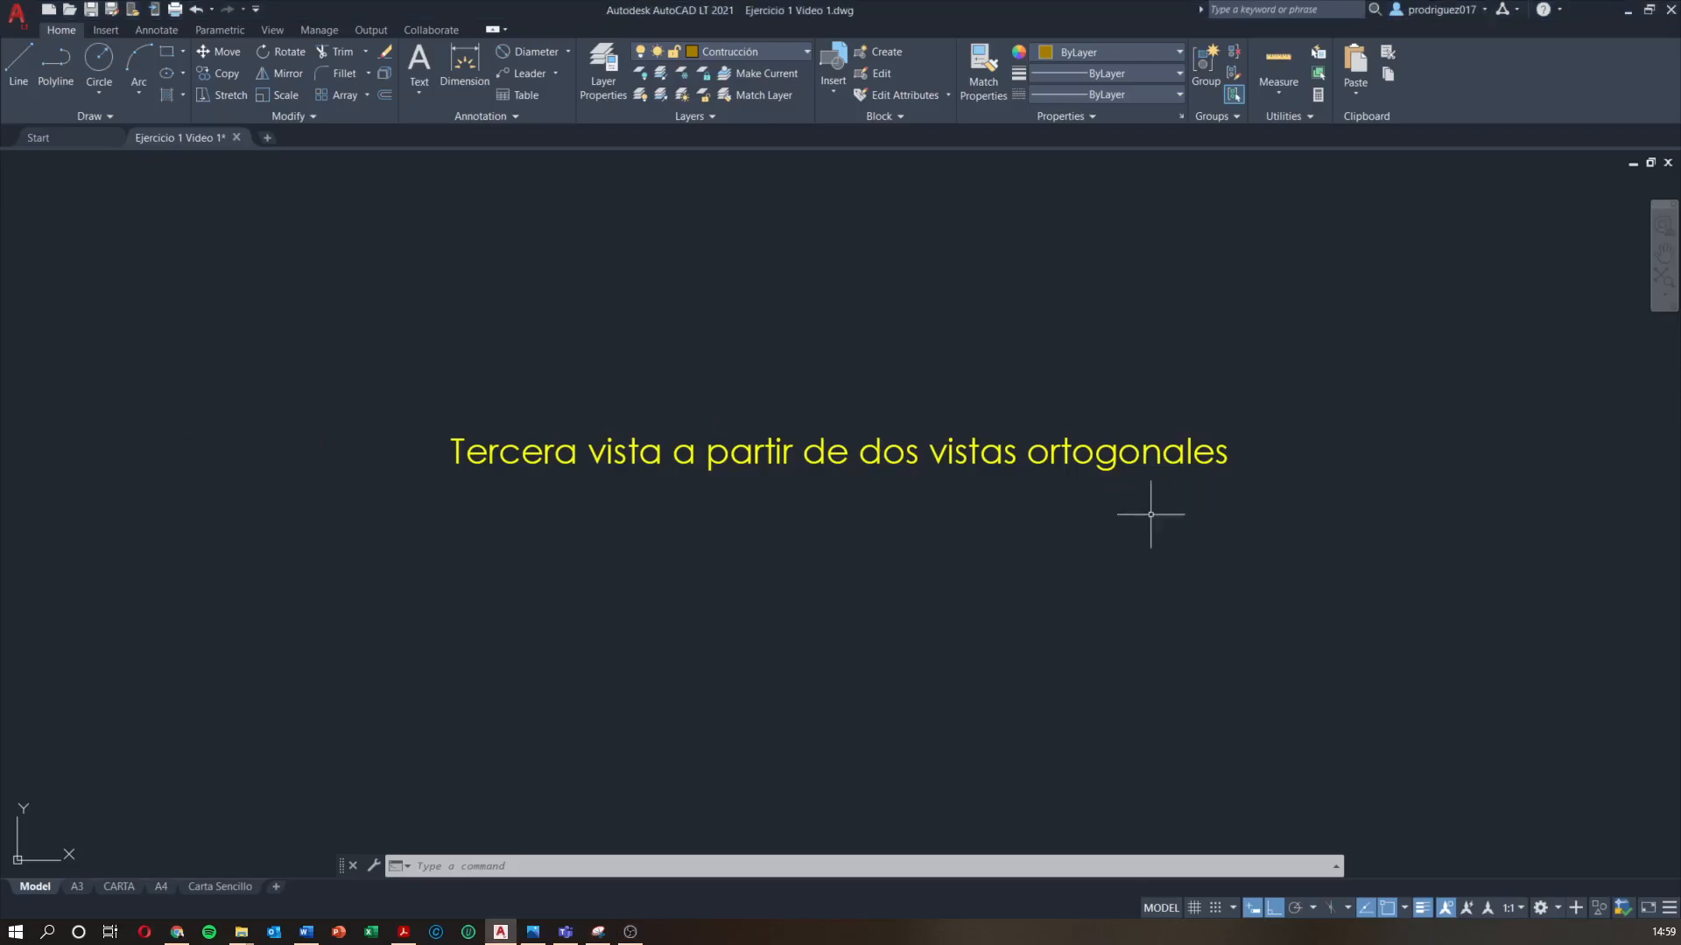
Examine the two given orthogonal views and the diagonal projection line above them
middle_click_drag(1369, 521, 461, 522)
mouse_move(1286, 454)
middle_mouse_down()
mouse_move(901, 466)
mouse_move(810, 446)
mouse_move(830, 417)
middle_mouse_up()
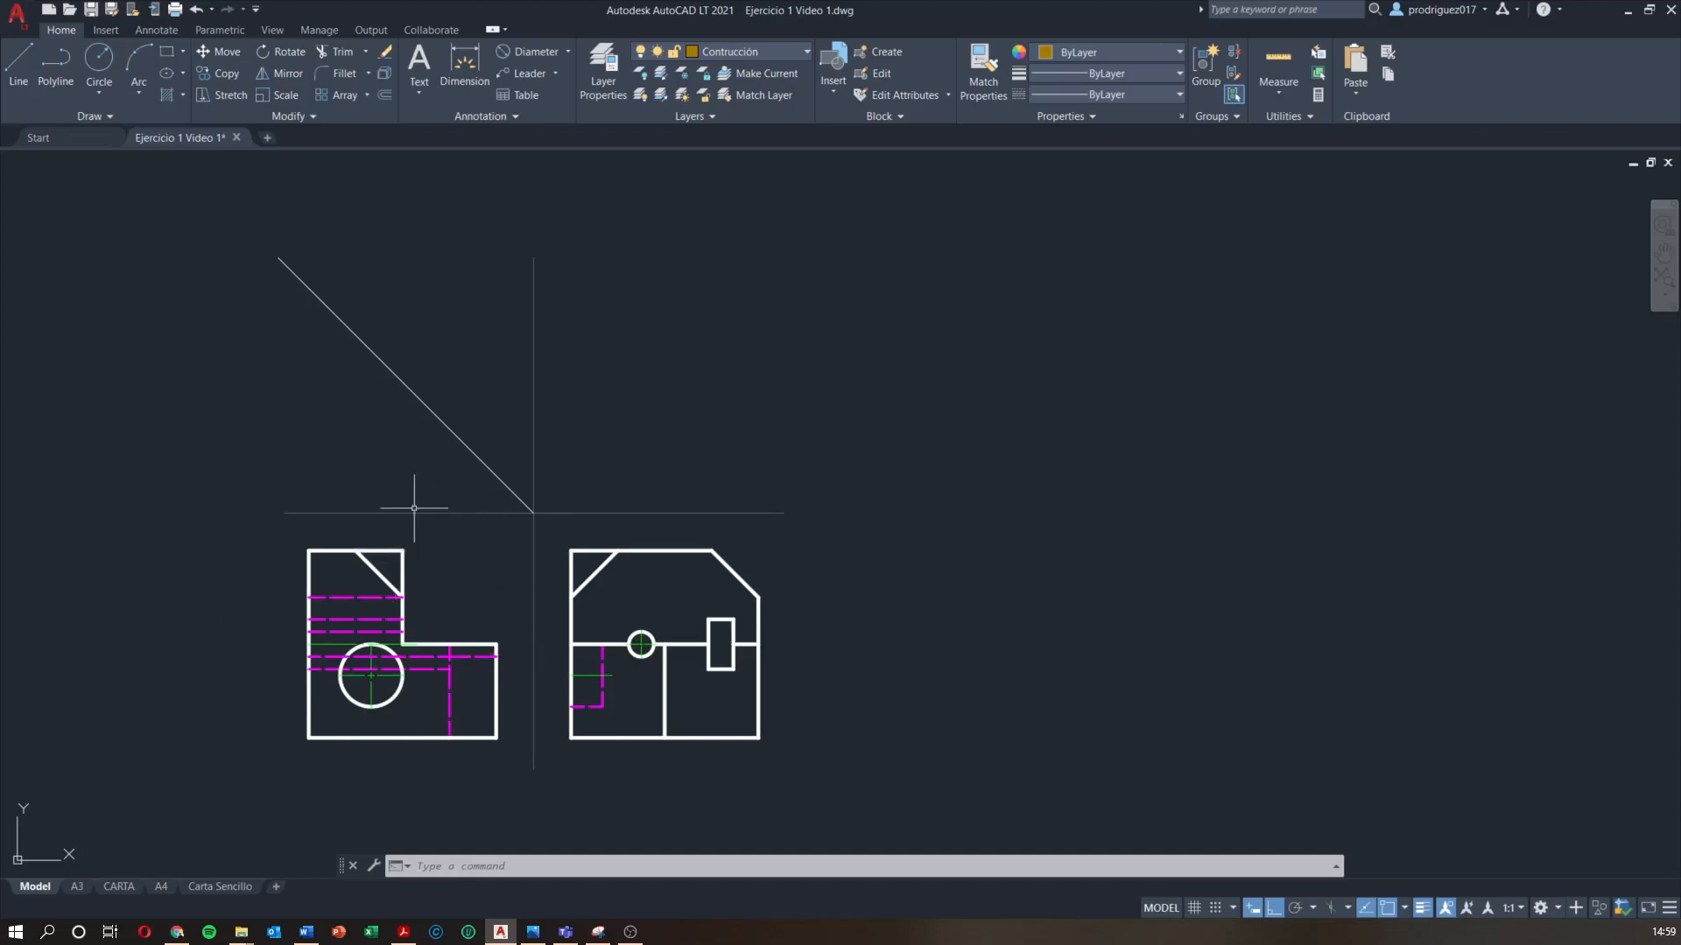
left_click(338, 318)
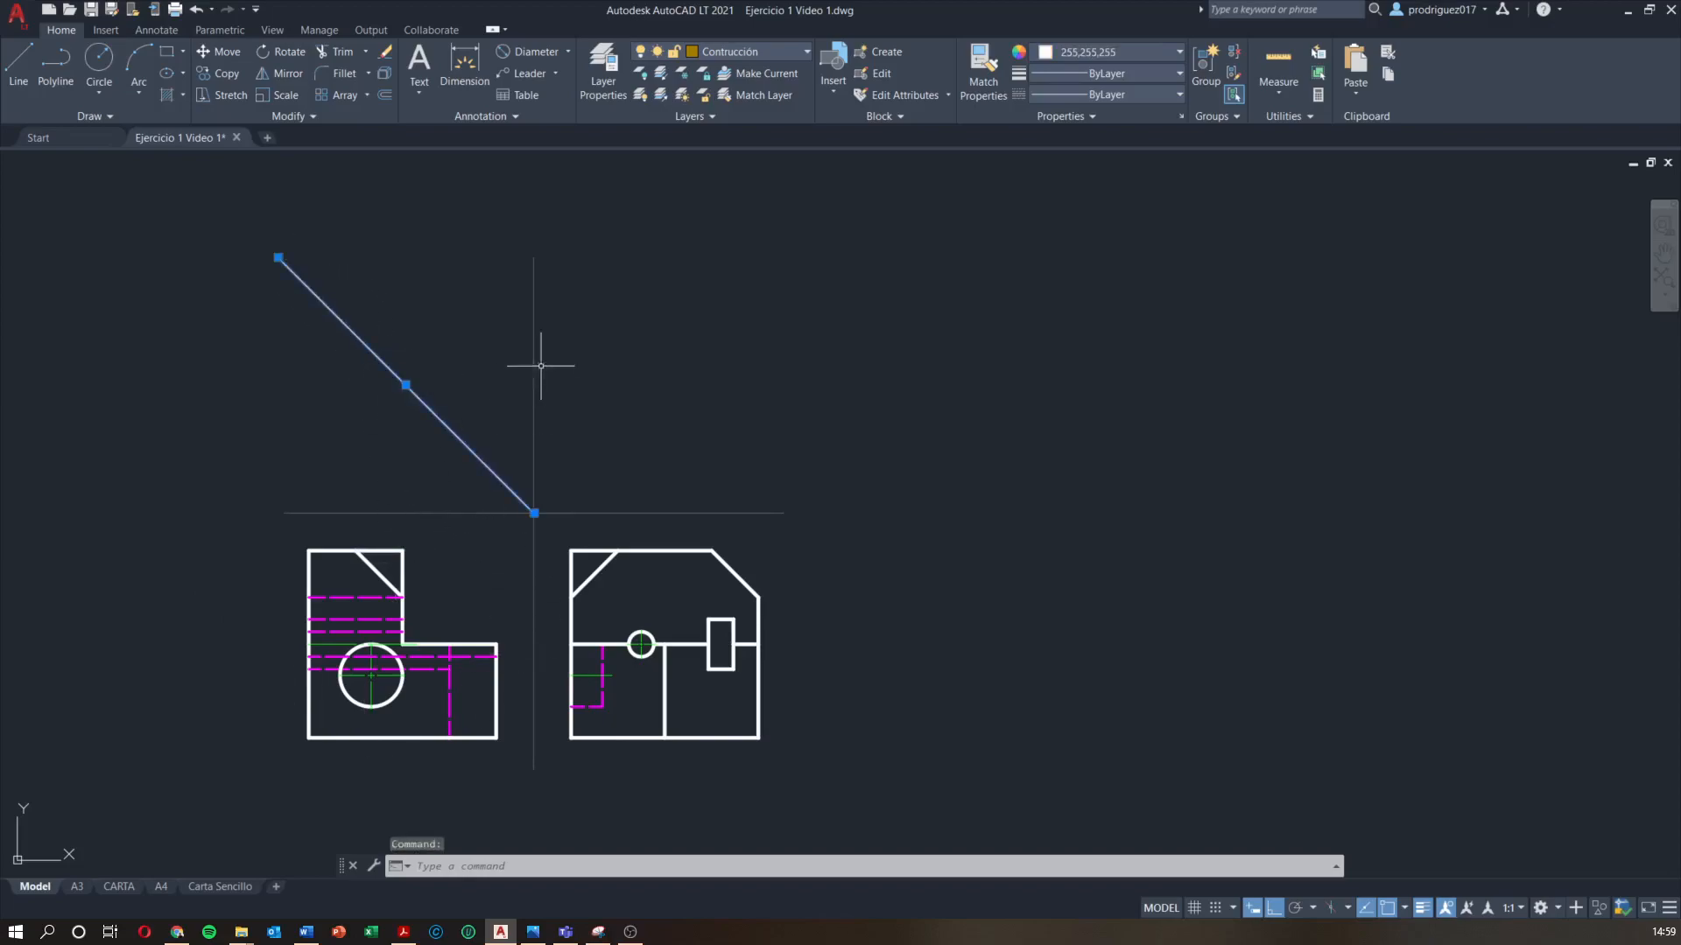
key("Escape")
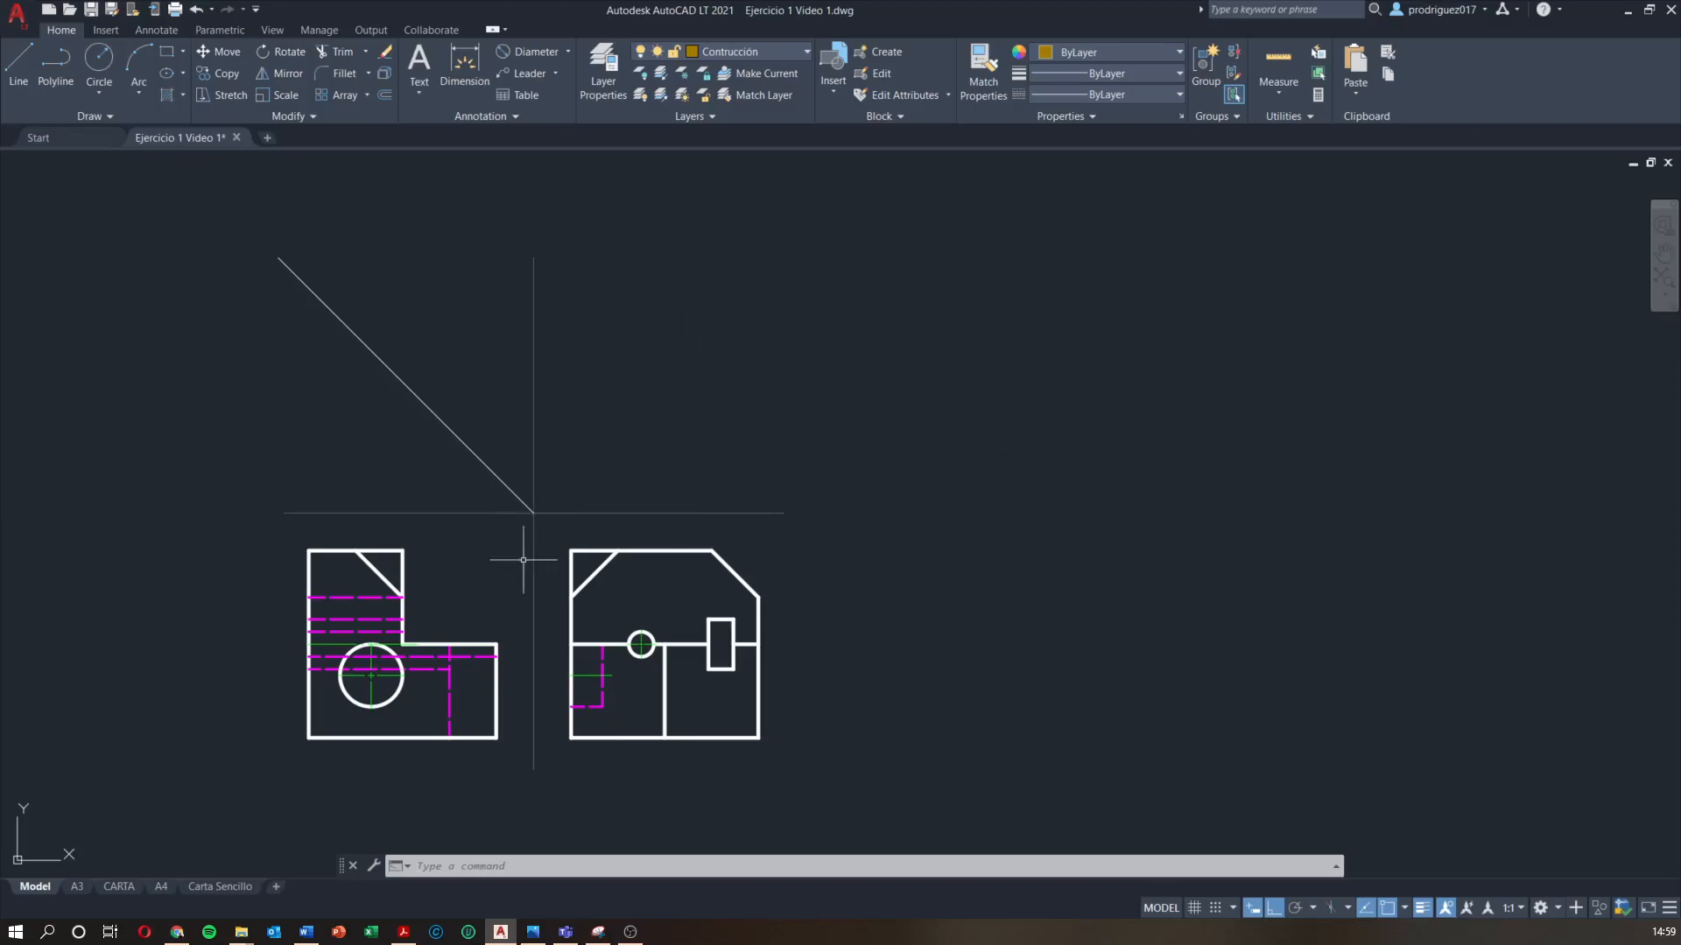
Paste the Primer Diedro and Tercer Diedro reference image beside the views, and erase it after consulting it
key("ctrl+v")
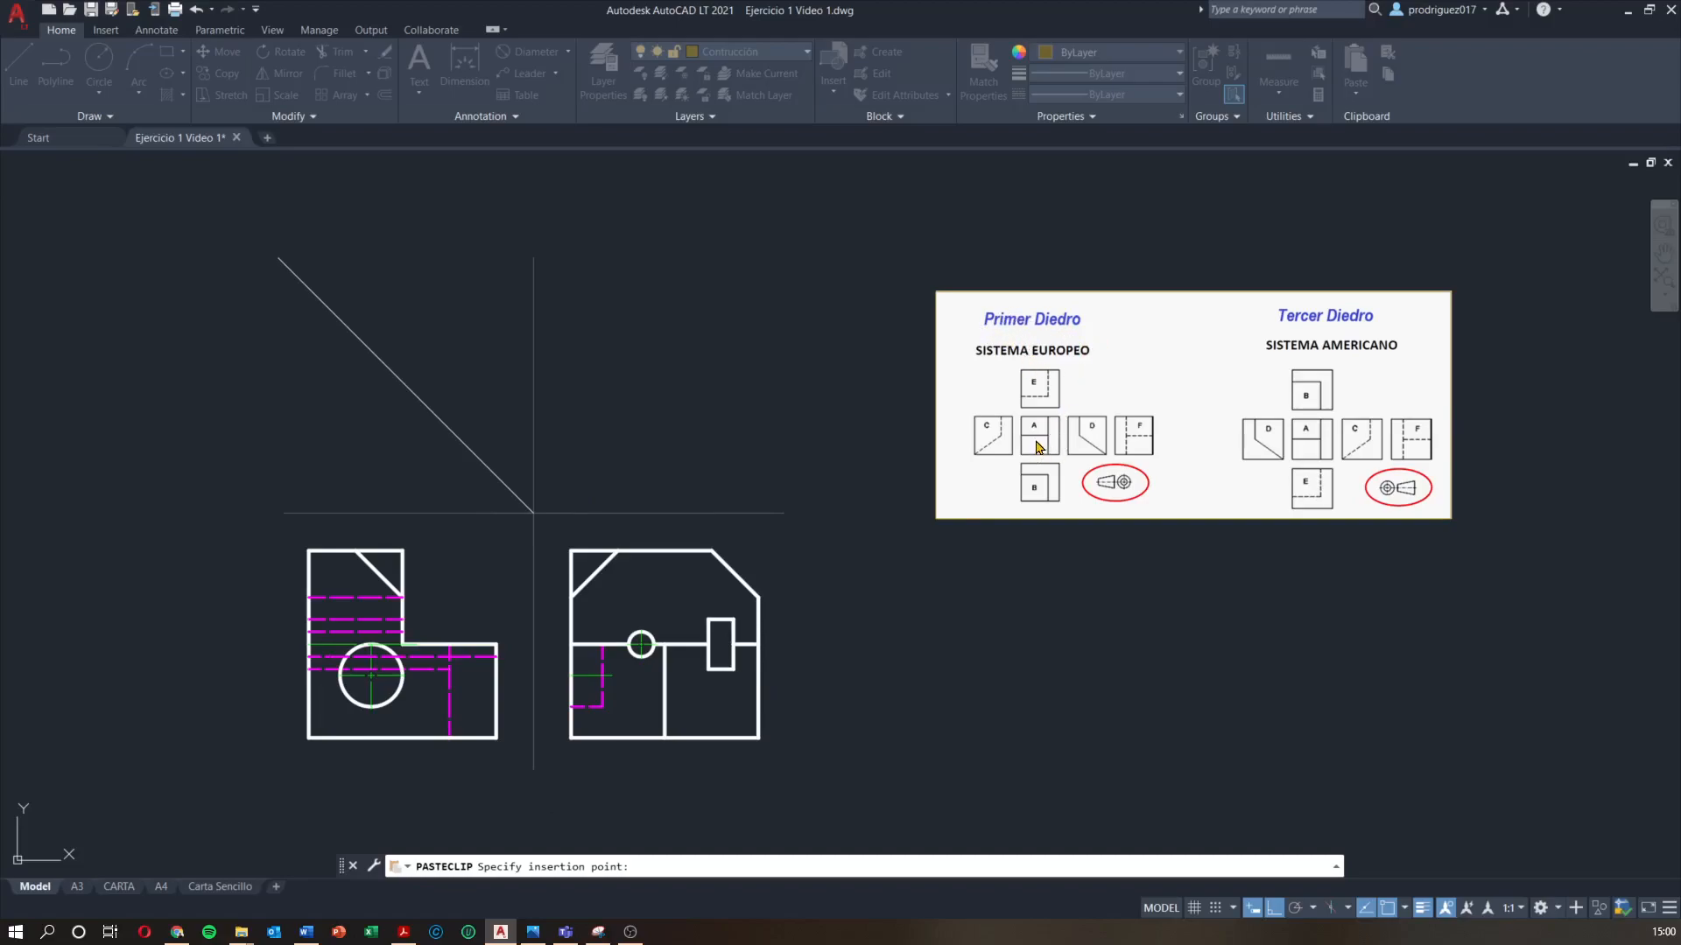
key("ctrl")
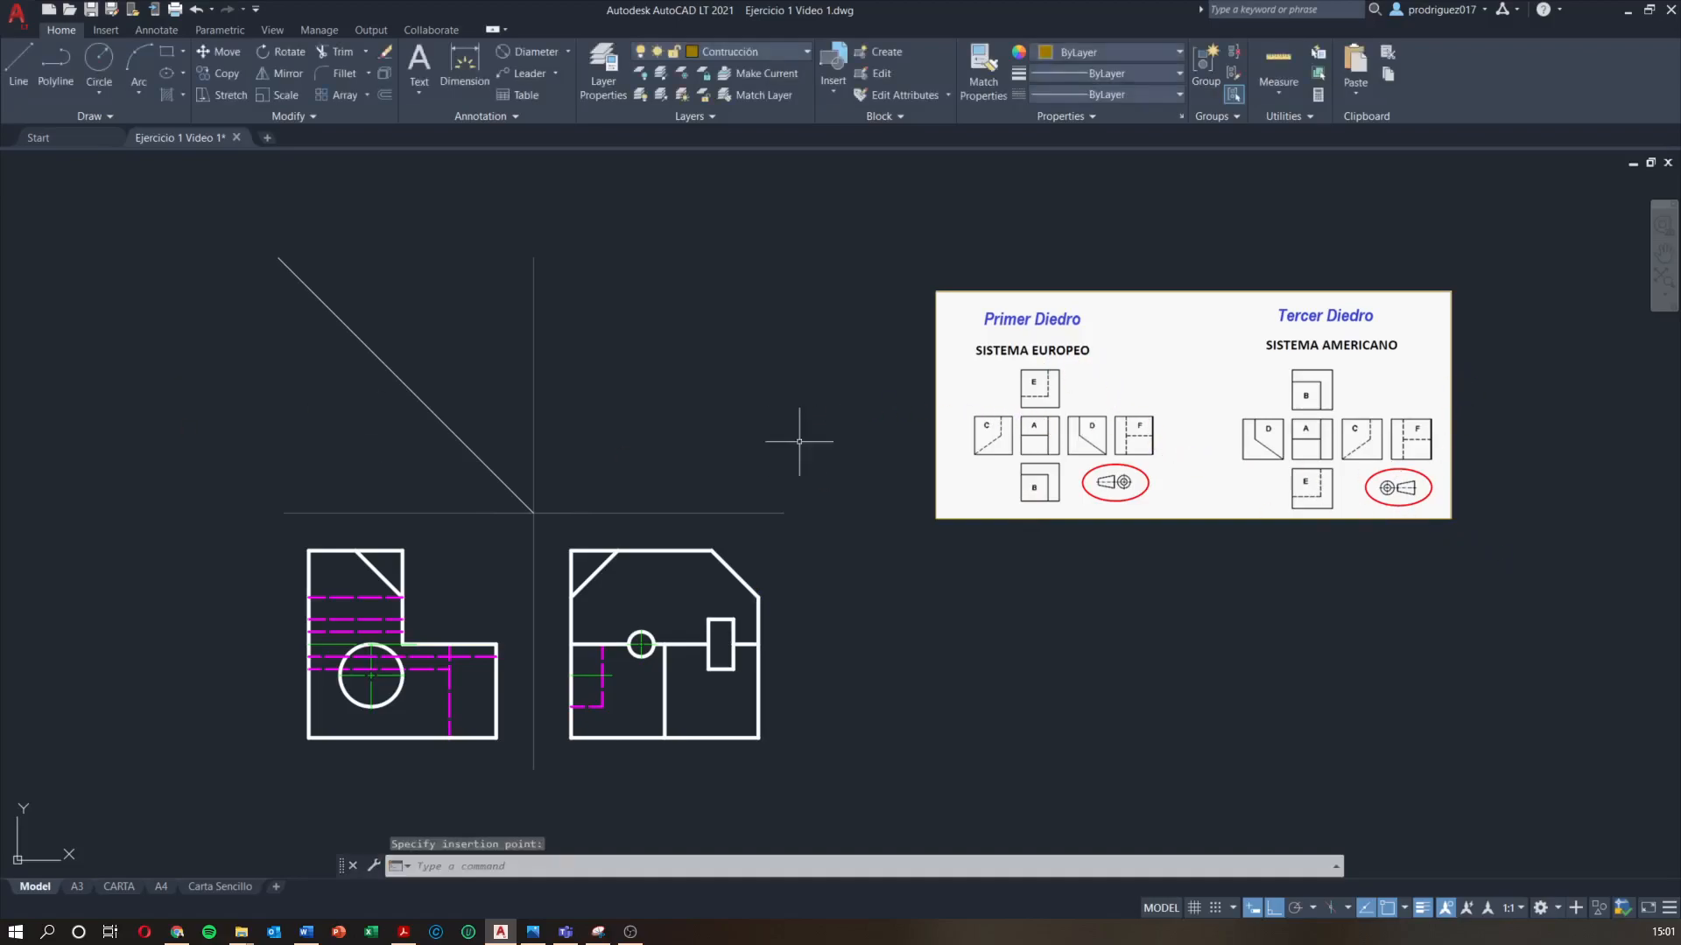
left_click_drag(1508, 562, 1425, 492)
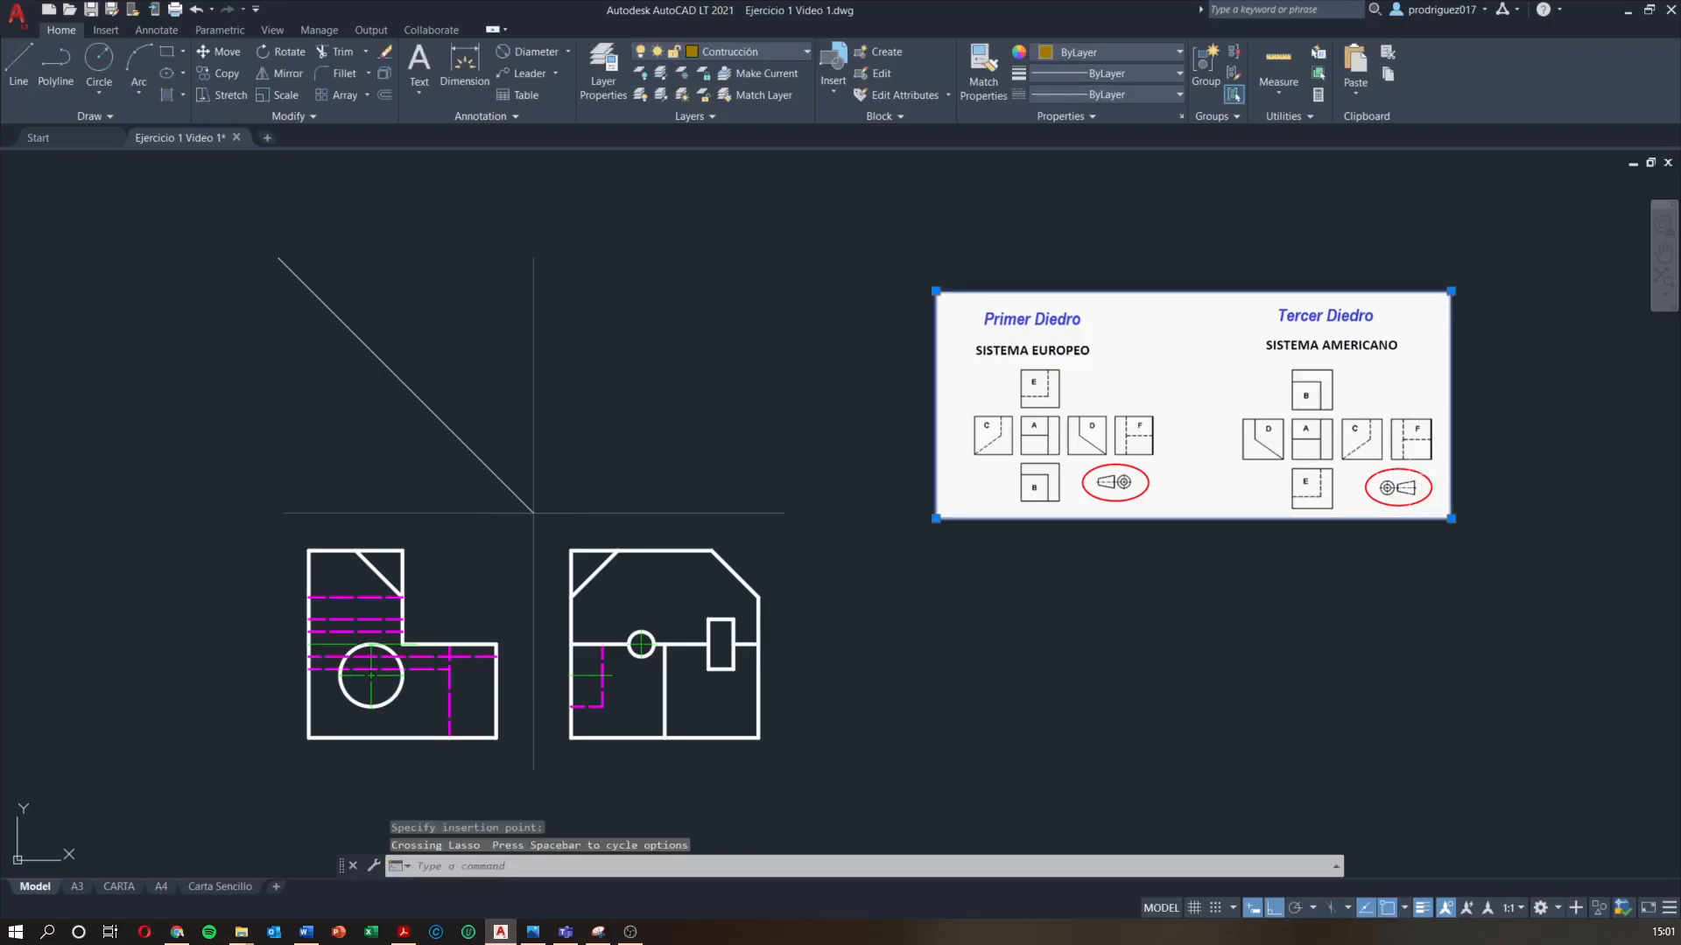
key("Delete")
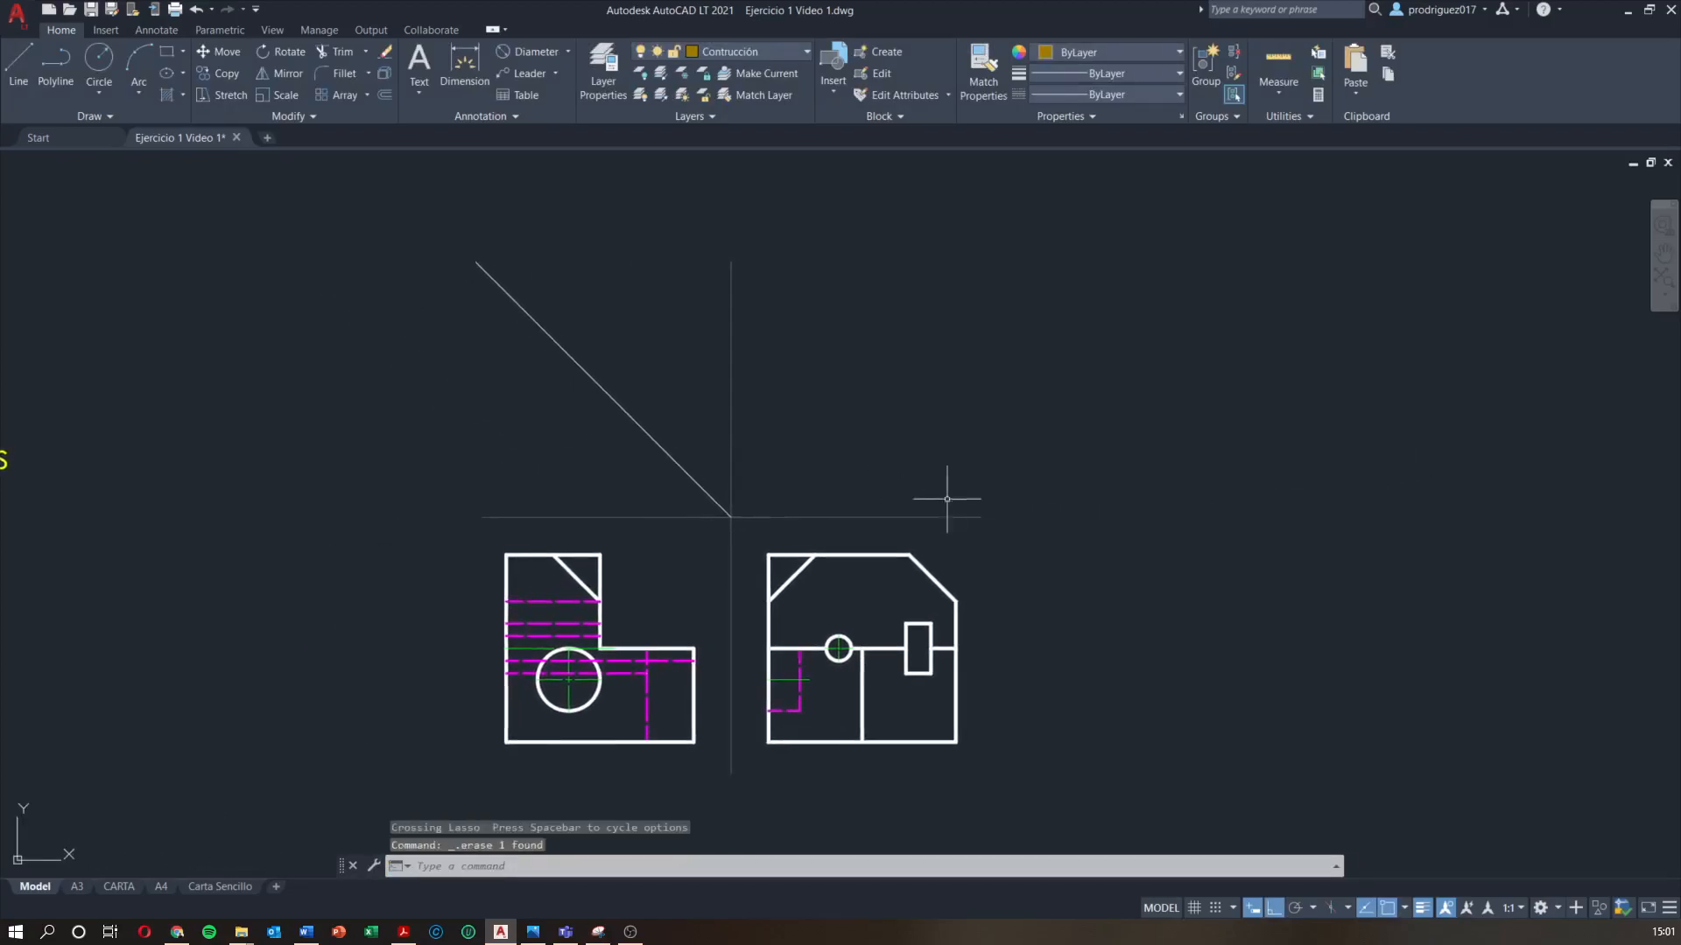
Examine the centre lines of the left view's large circle and the small circle in the right view
middle_click_drag(964, 481, 901, 473)
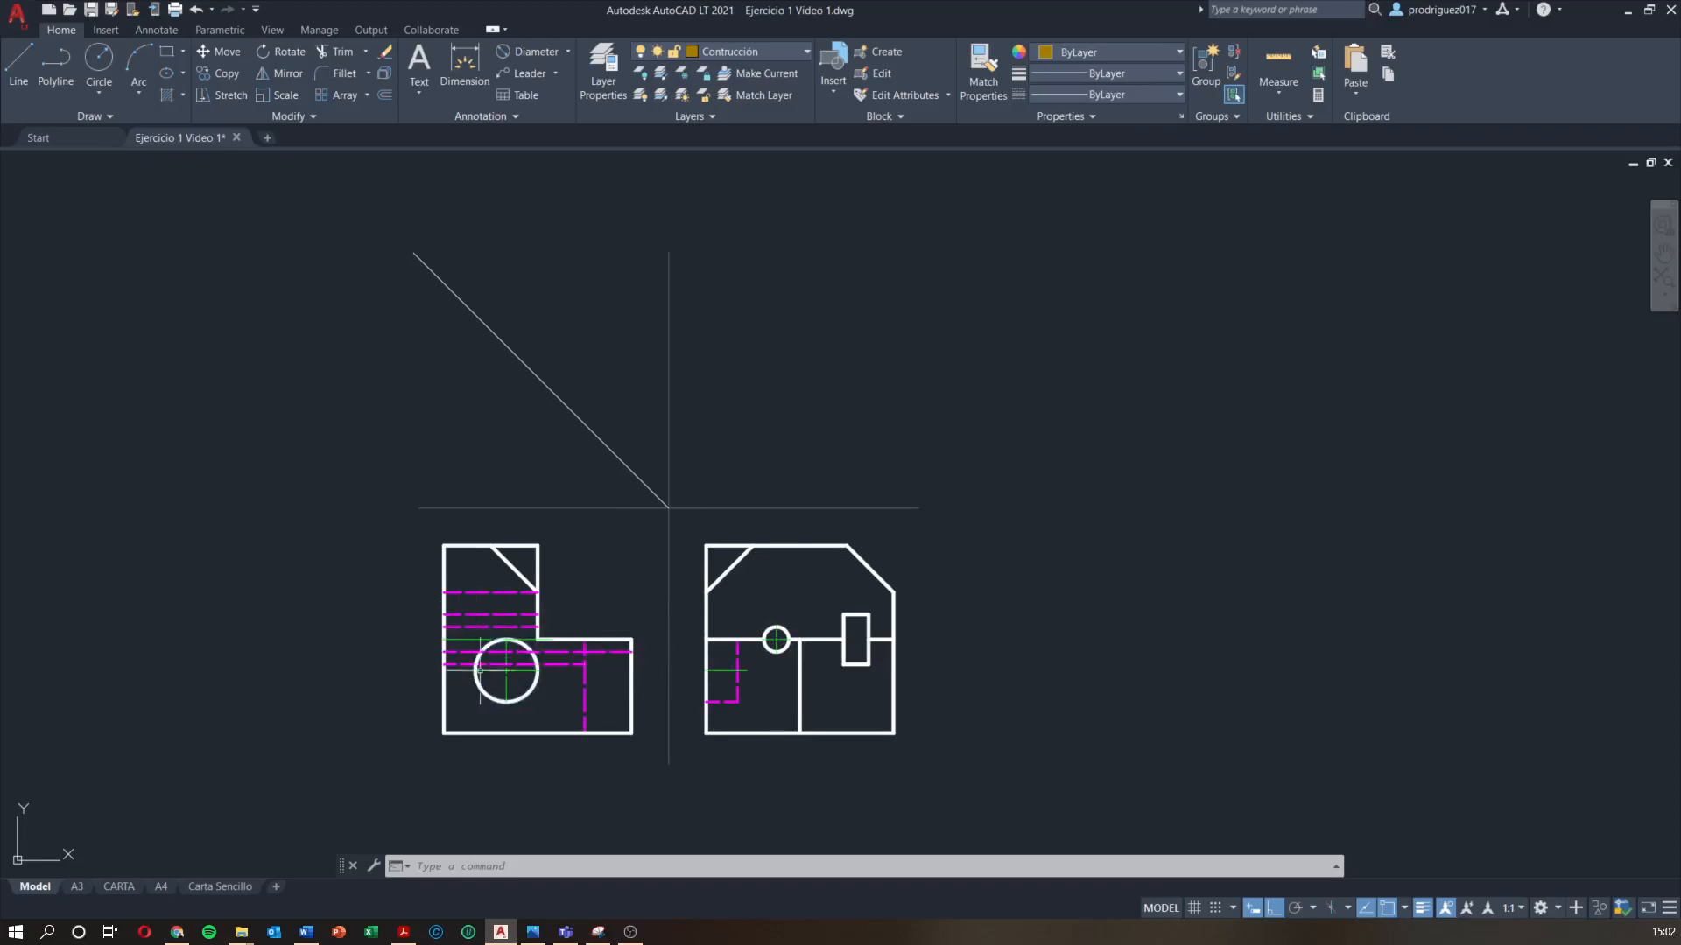
left_click(465, 639)
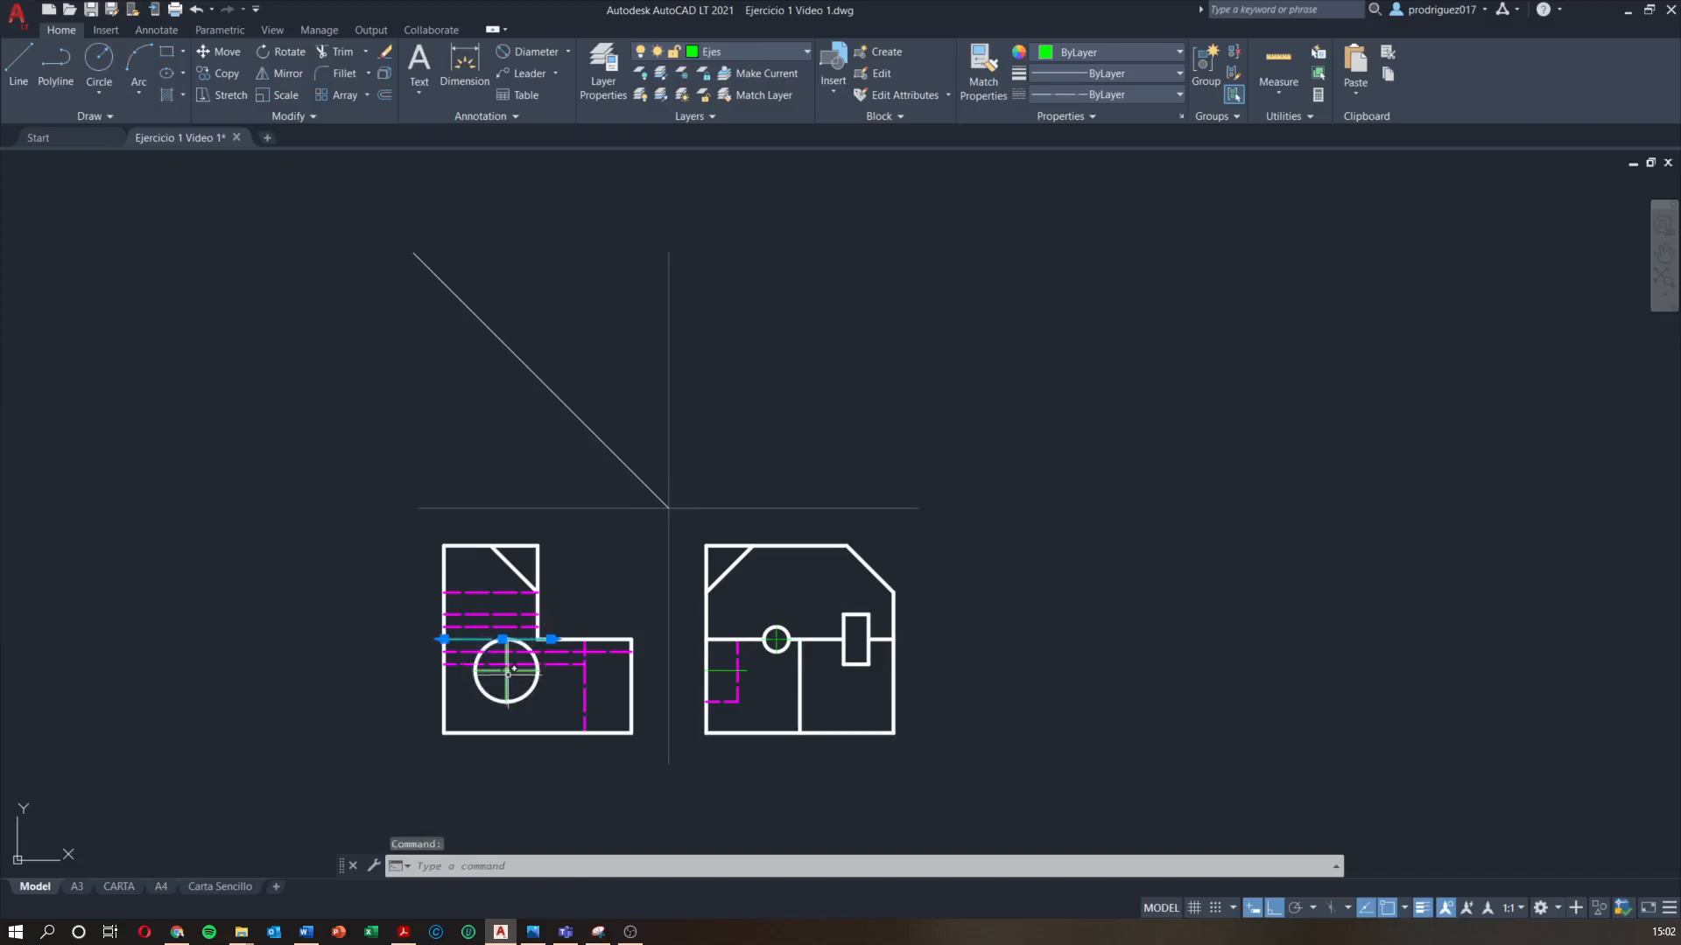
key("Delete")
key("Escape")
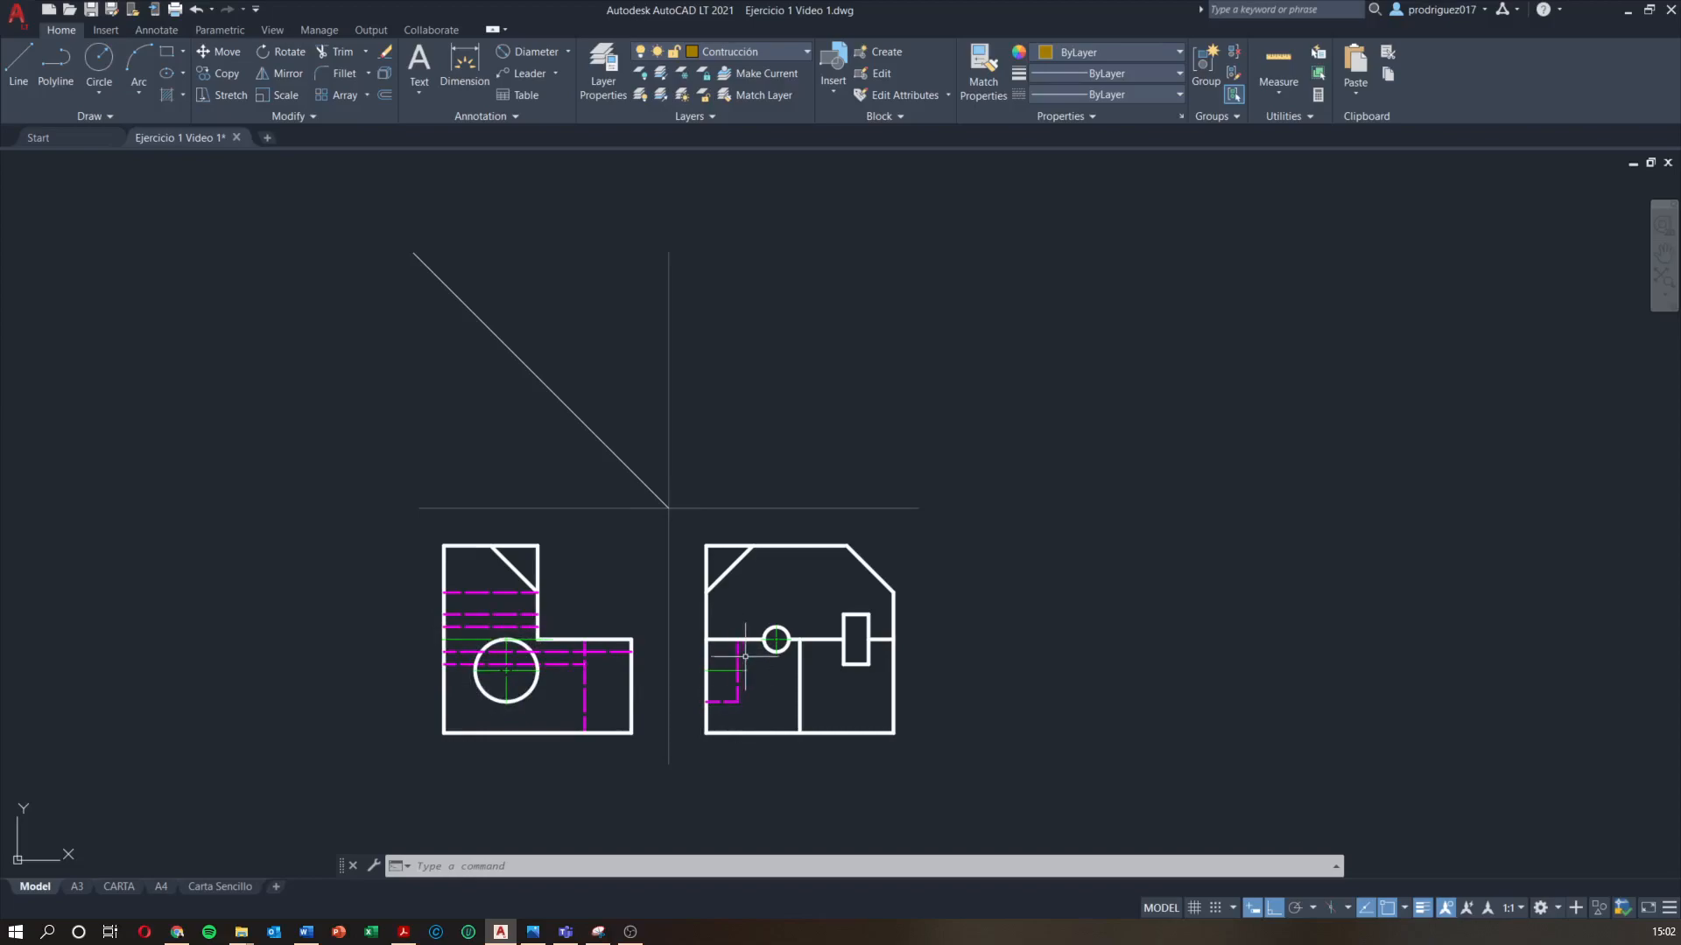
left_click(787, 633)
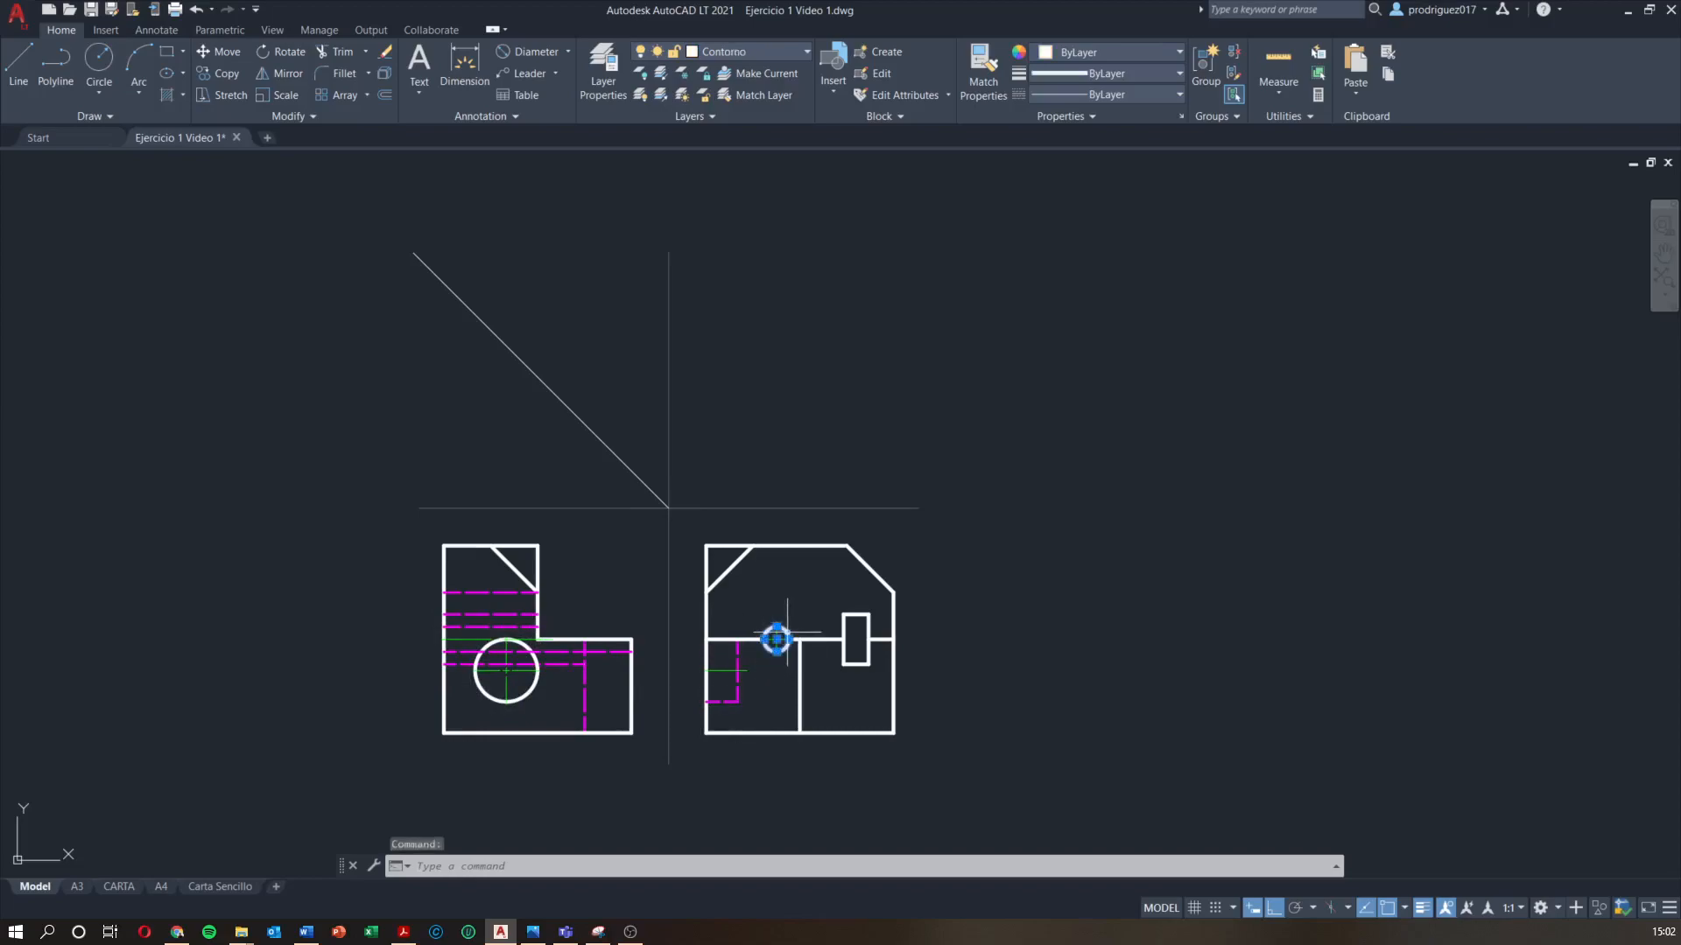
key("Escape")
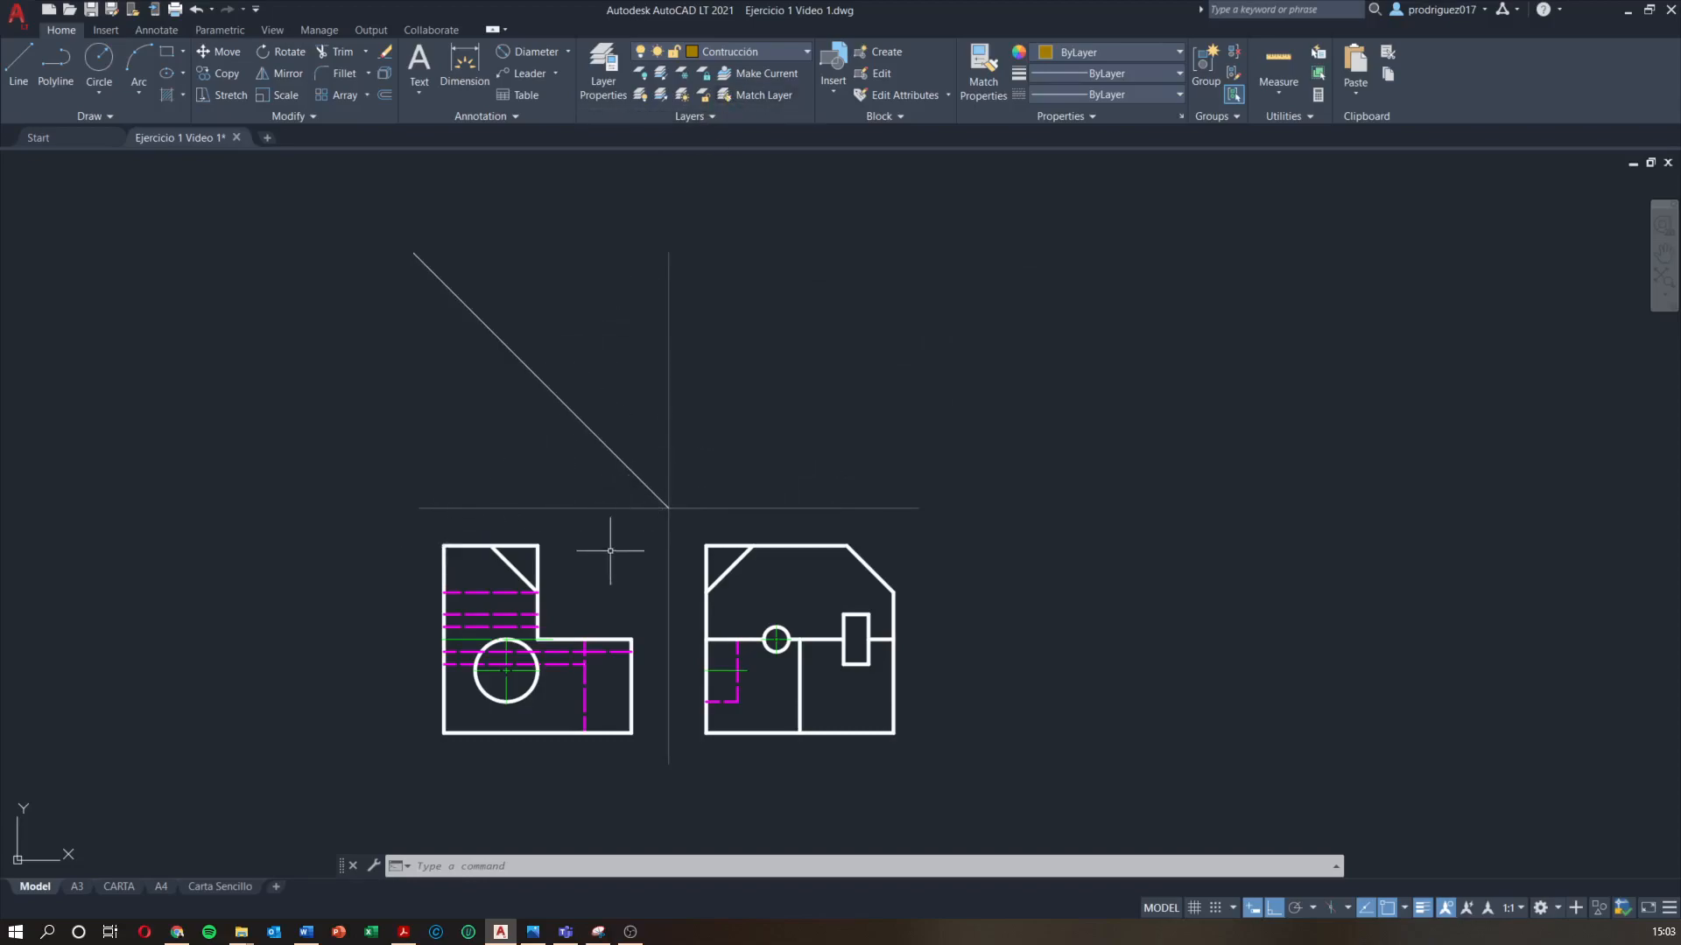
With Ortho off, project the left view's upper-left corner vertically to the diagonal line and horizontally across the empty third-view area
type("l")
key("Return")
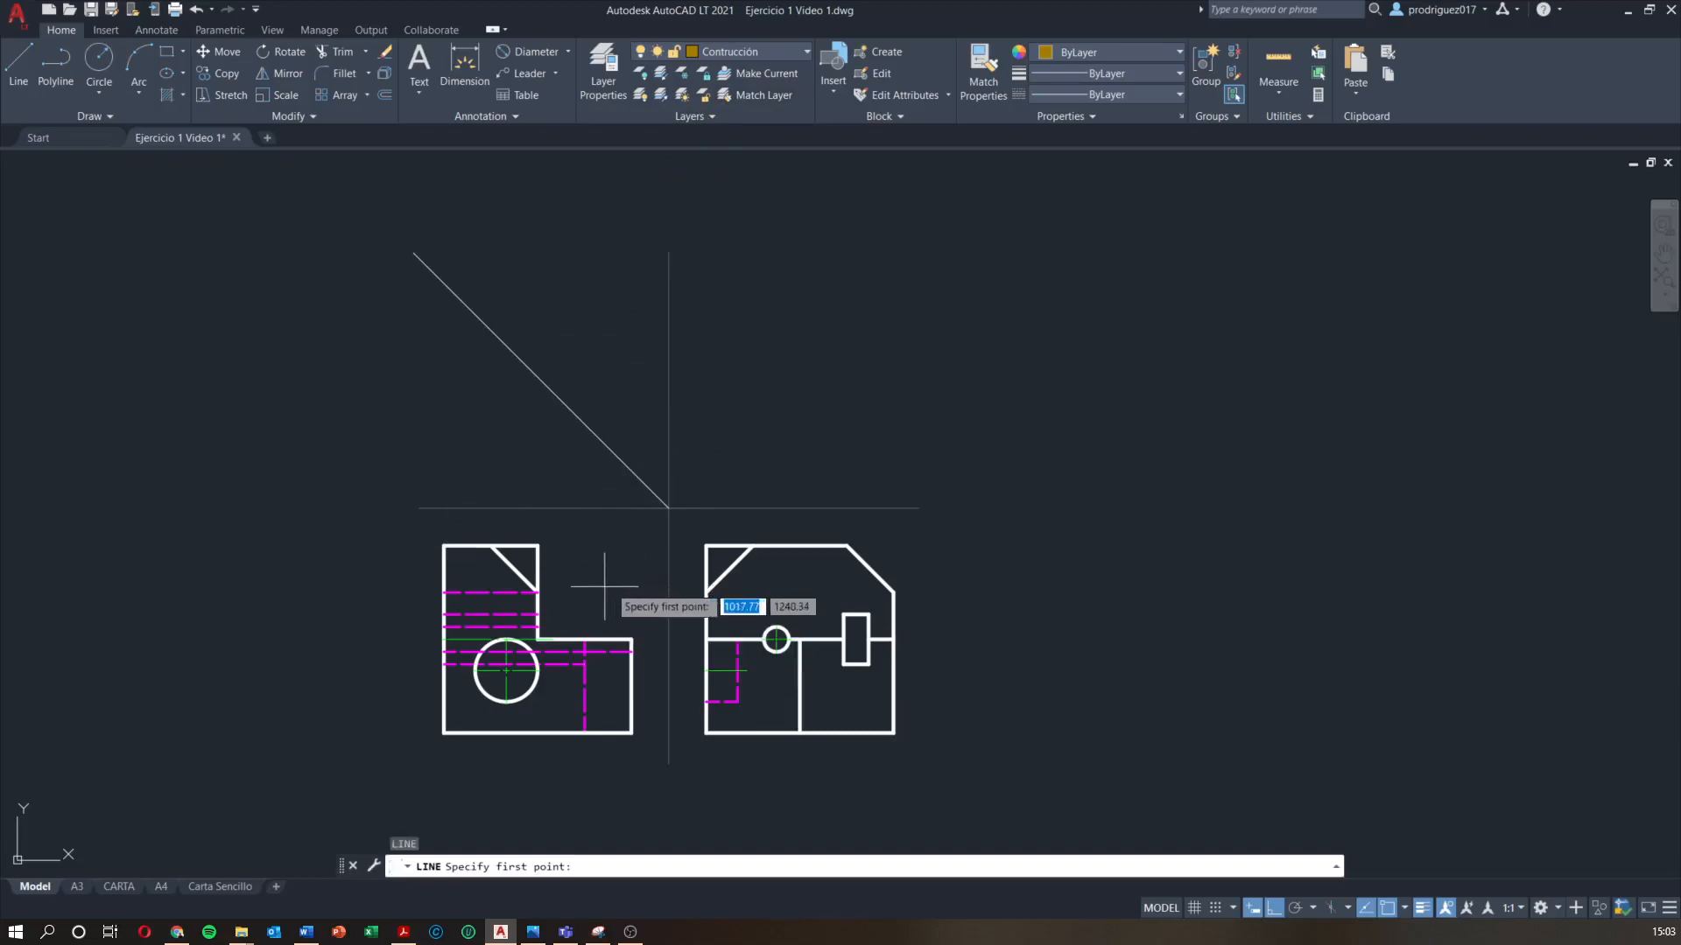
key("F8")
left_click(444, 545)
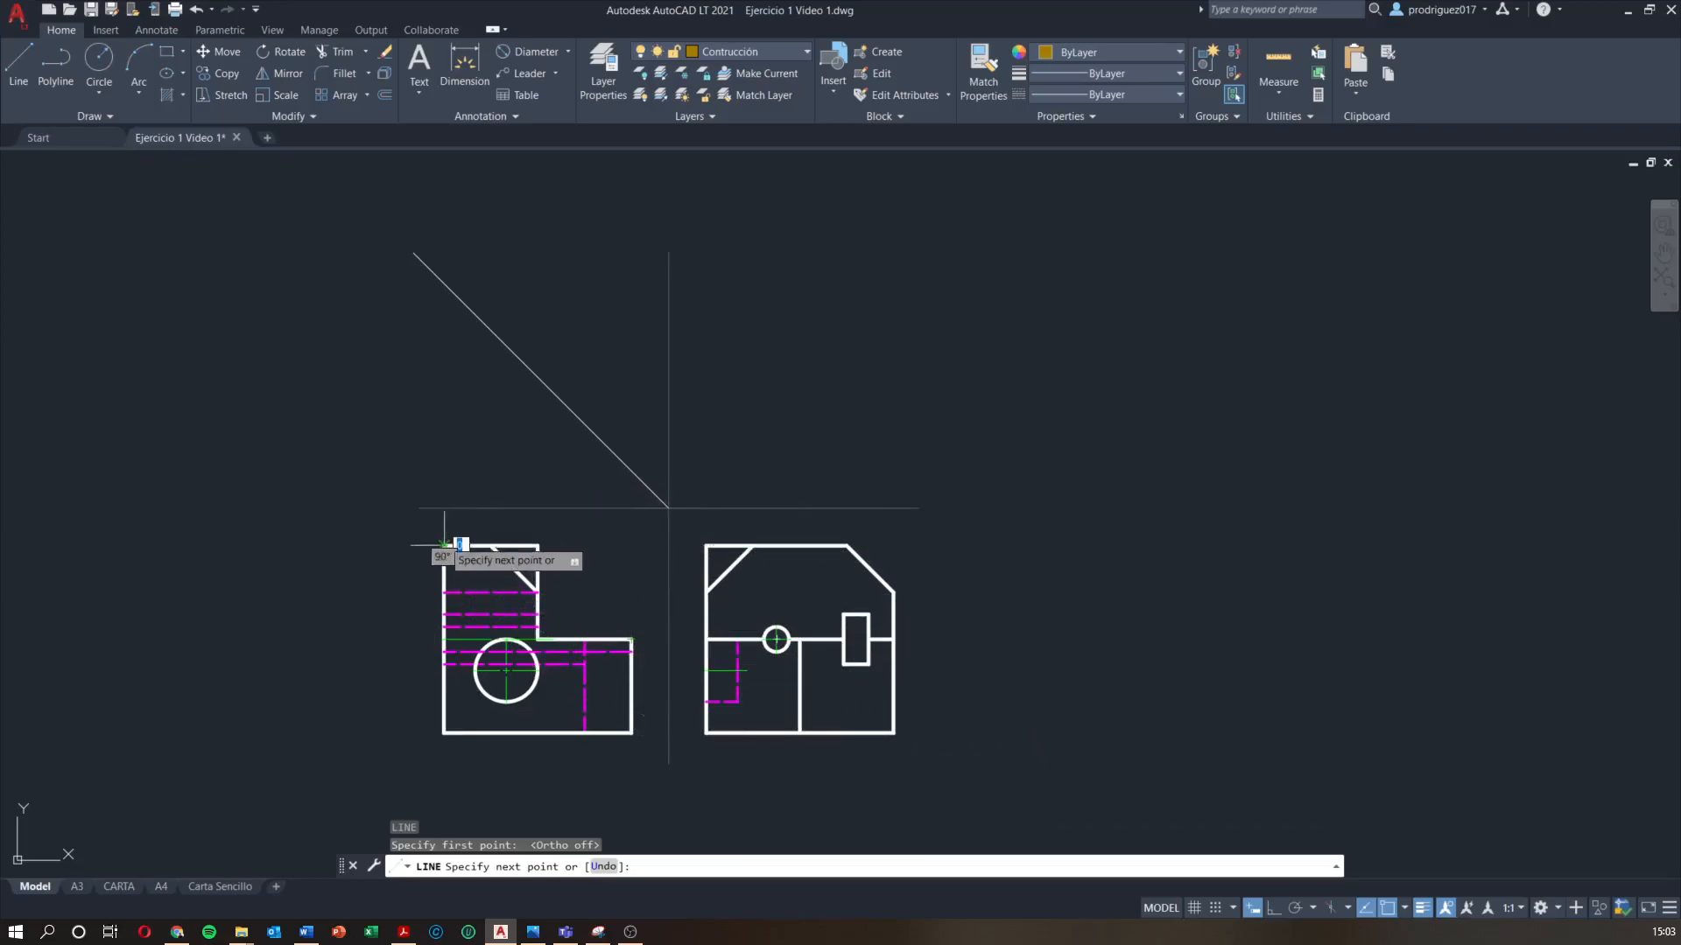
left_click(444, 281)
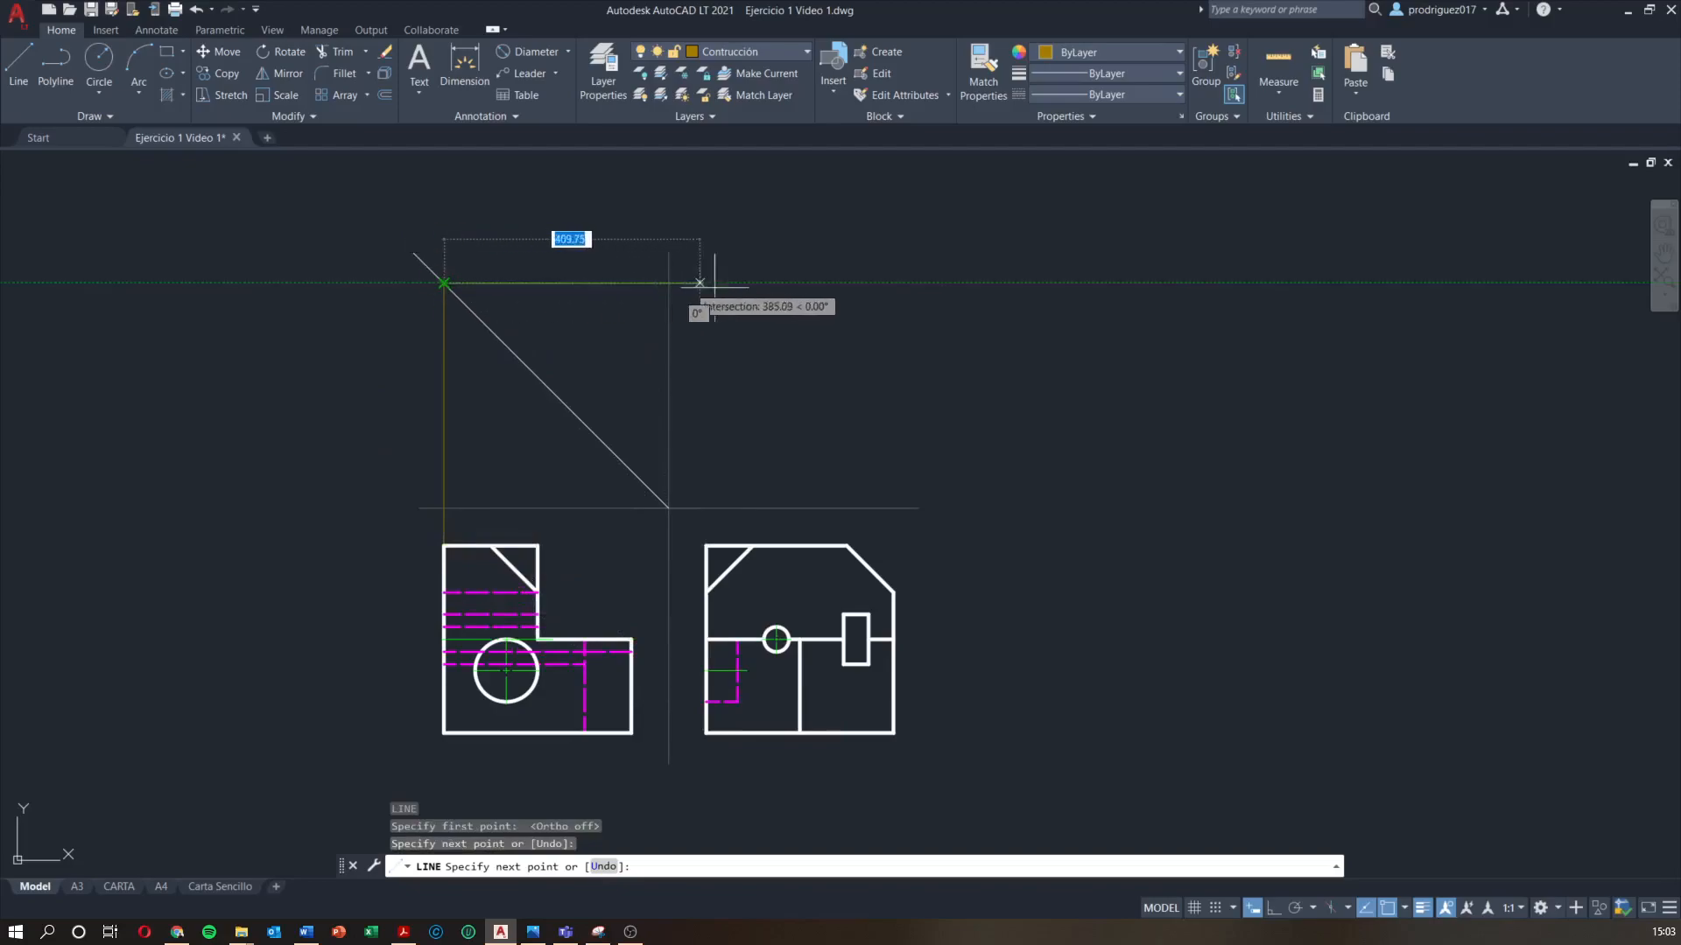
left_click(968, 282)
key("Escape")
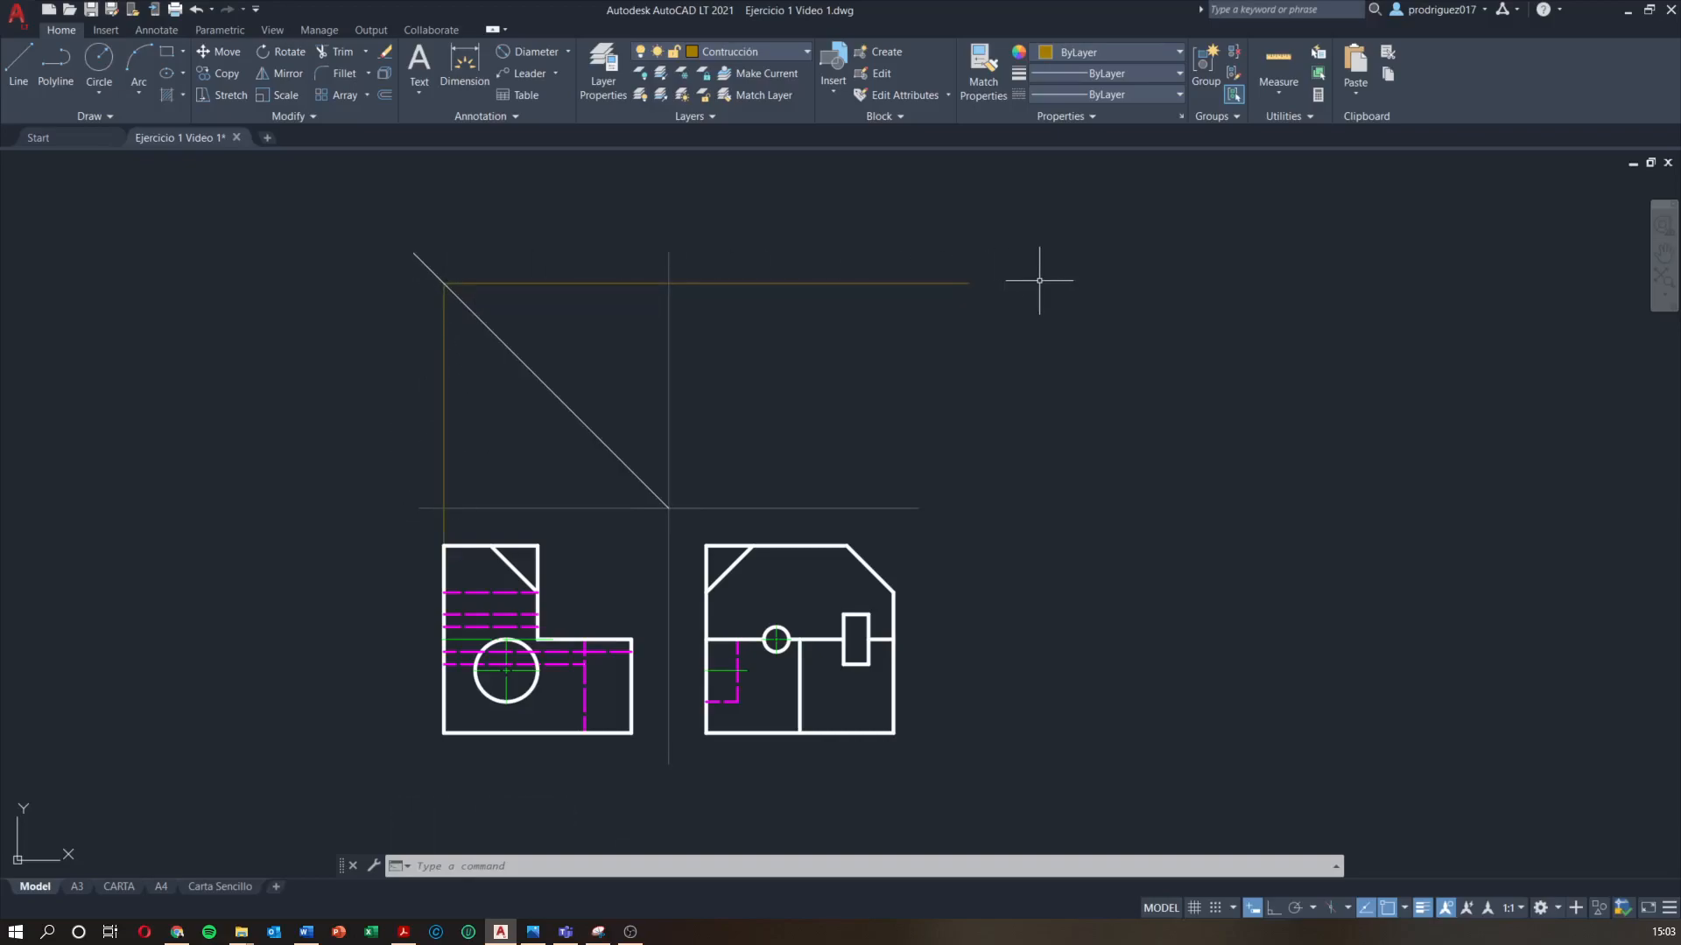
Project the upper corner of the left view's right edge vertically to the diagonal line and horizontally across the third-view area
key("Return")
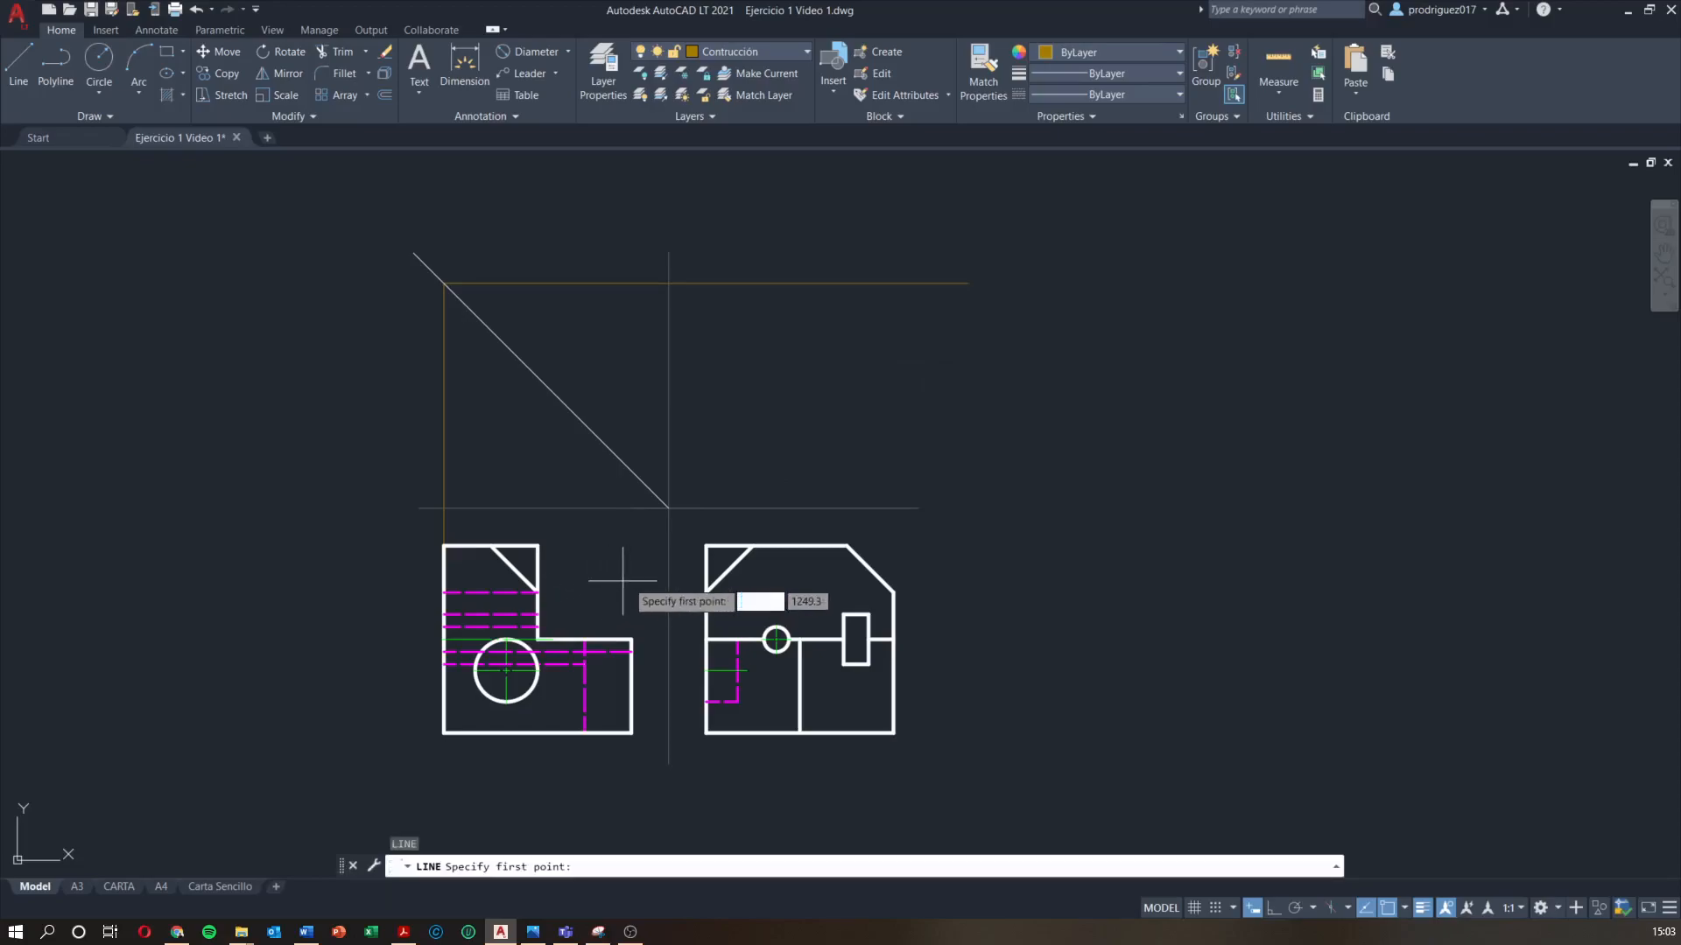
left_click(631, 639)
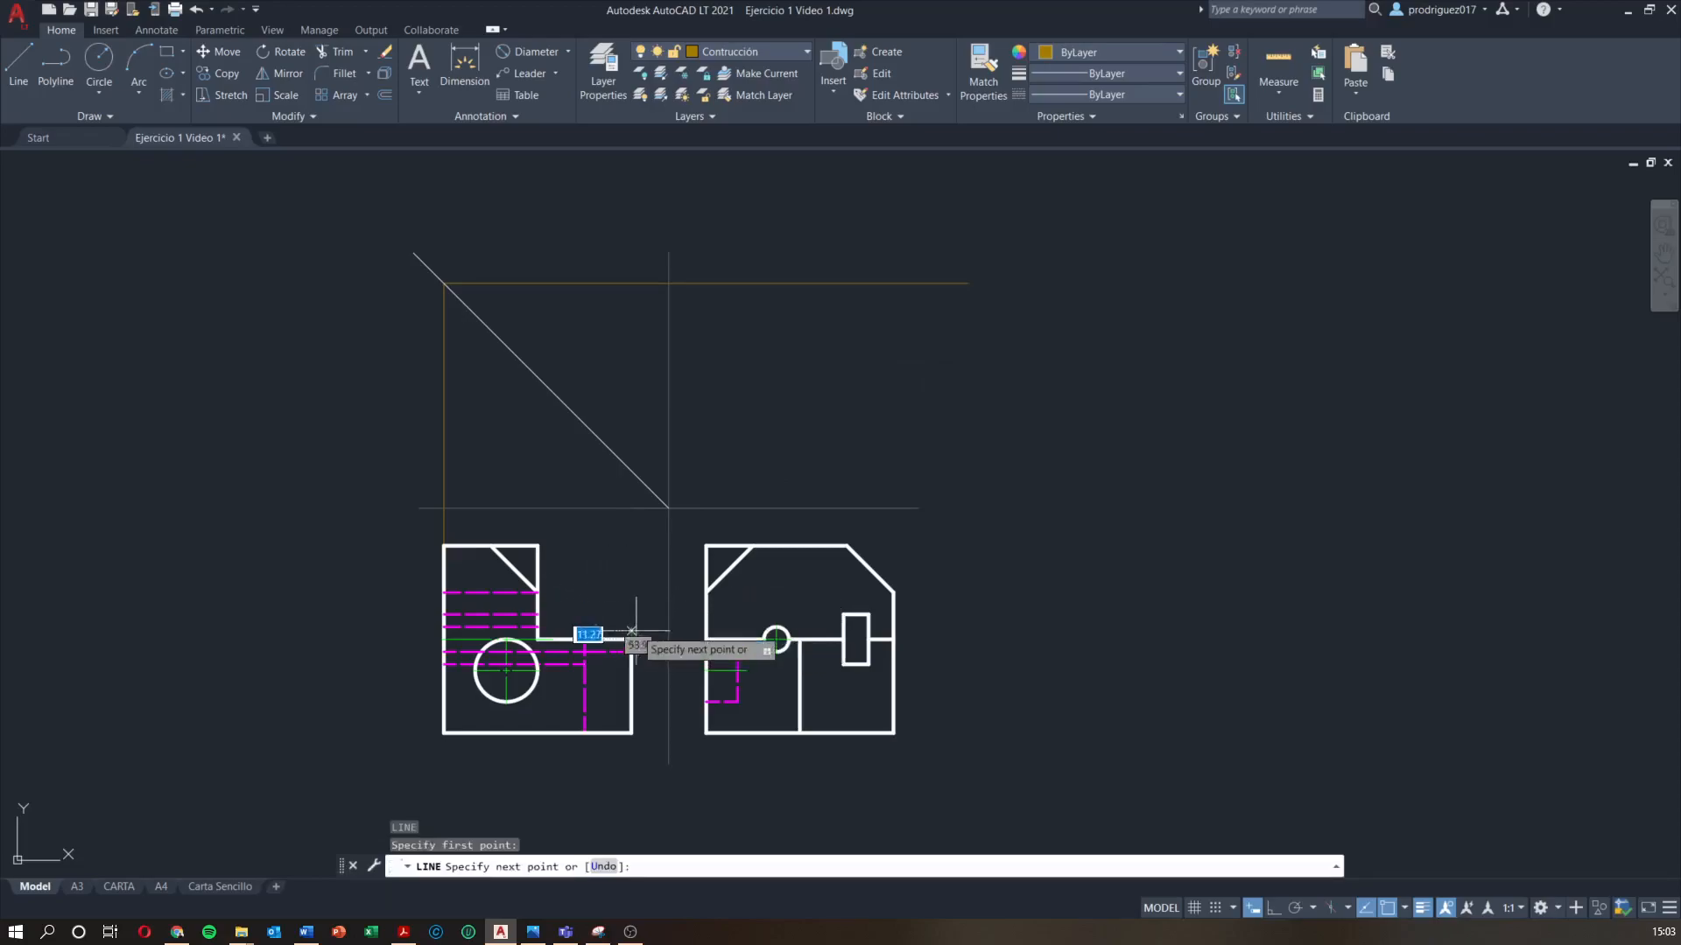
left_click(632, 471)
left_click(998, 471)
key("Escape")
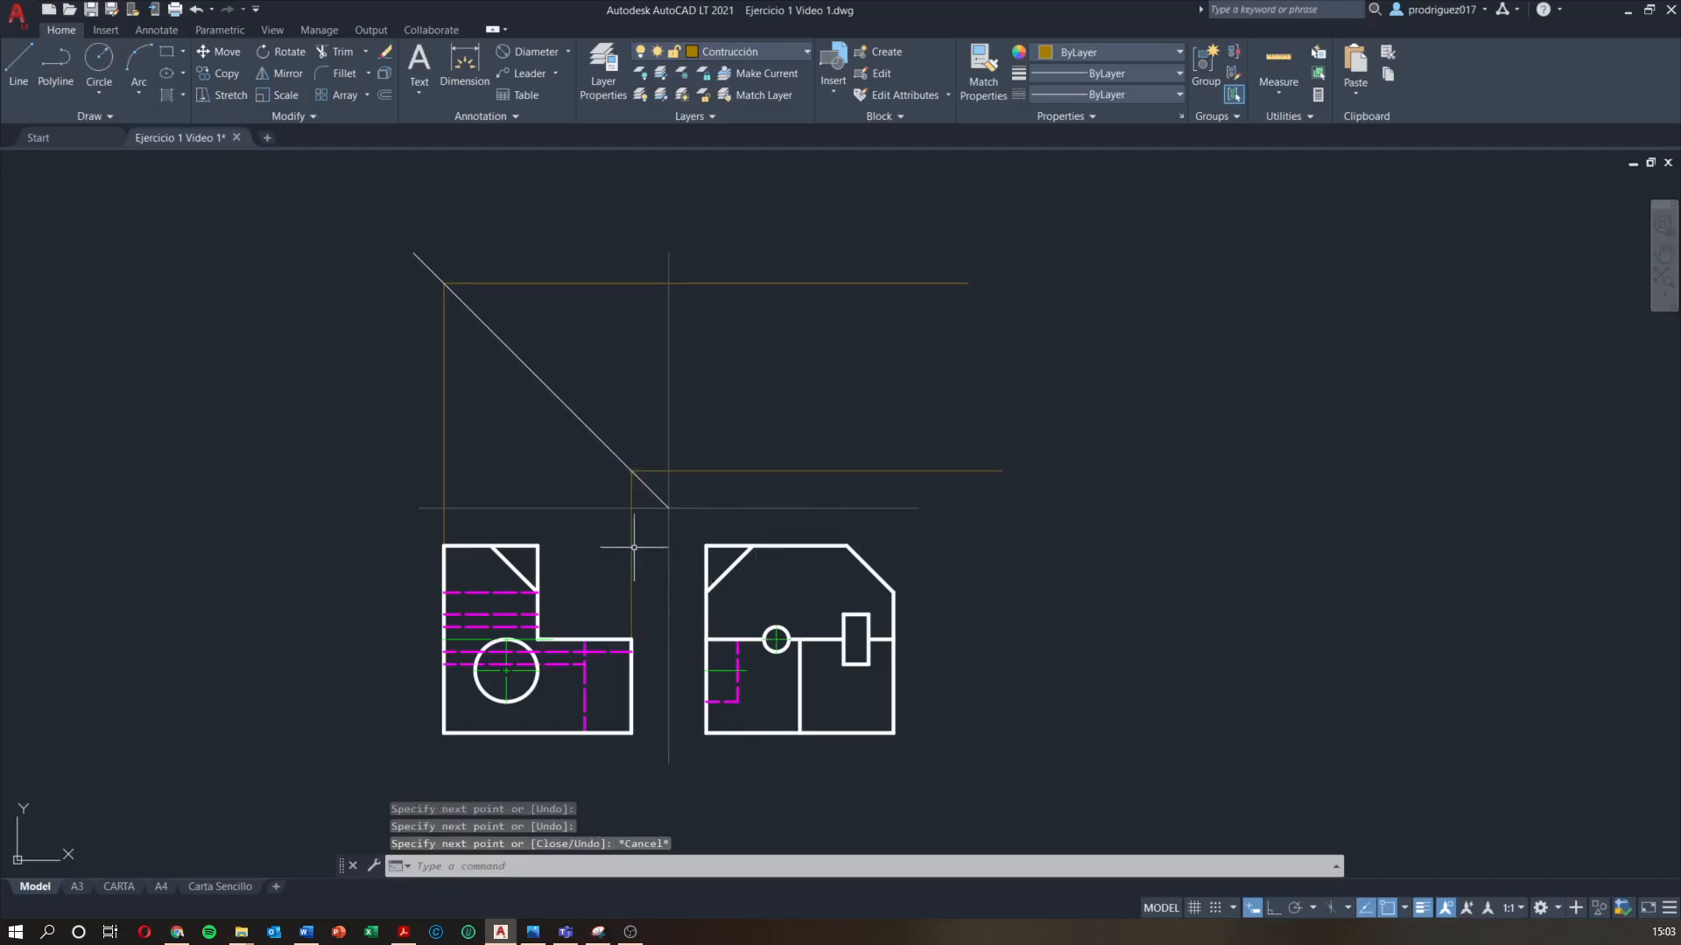
Draw vertical projection lines upward from the right view's left and right edges past the upper horizontal projection line
key("Return")
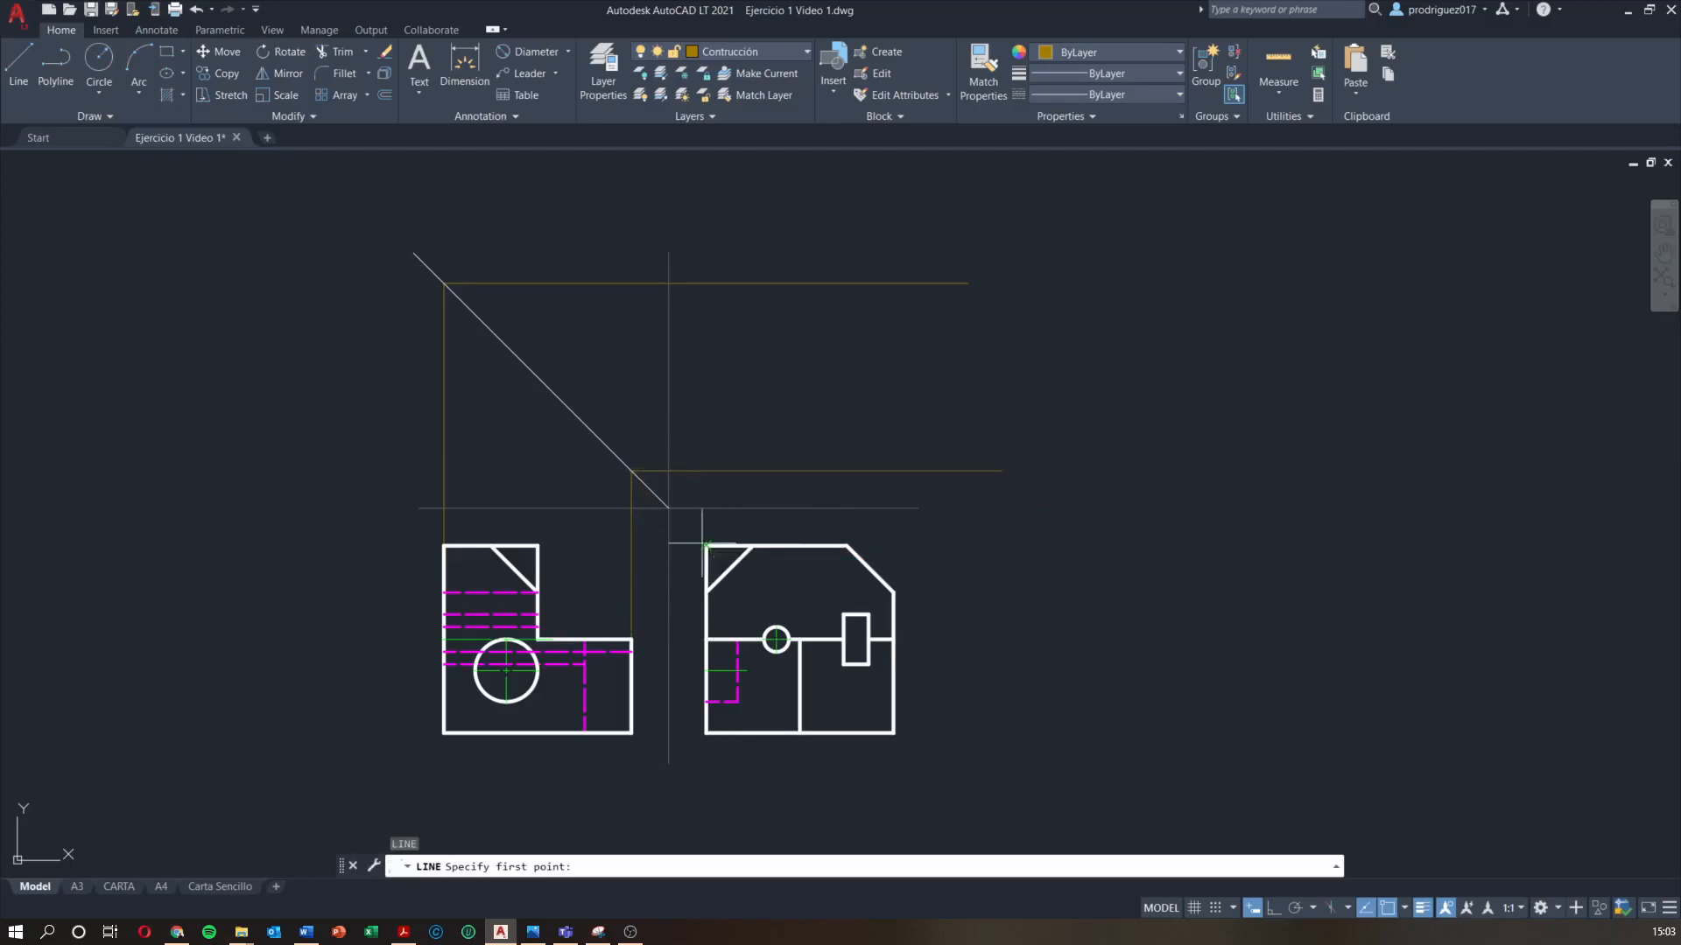
left_click(706, 546)
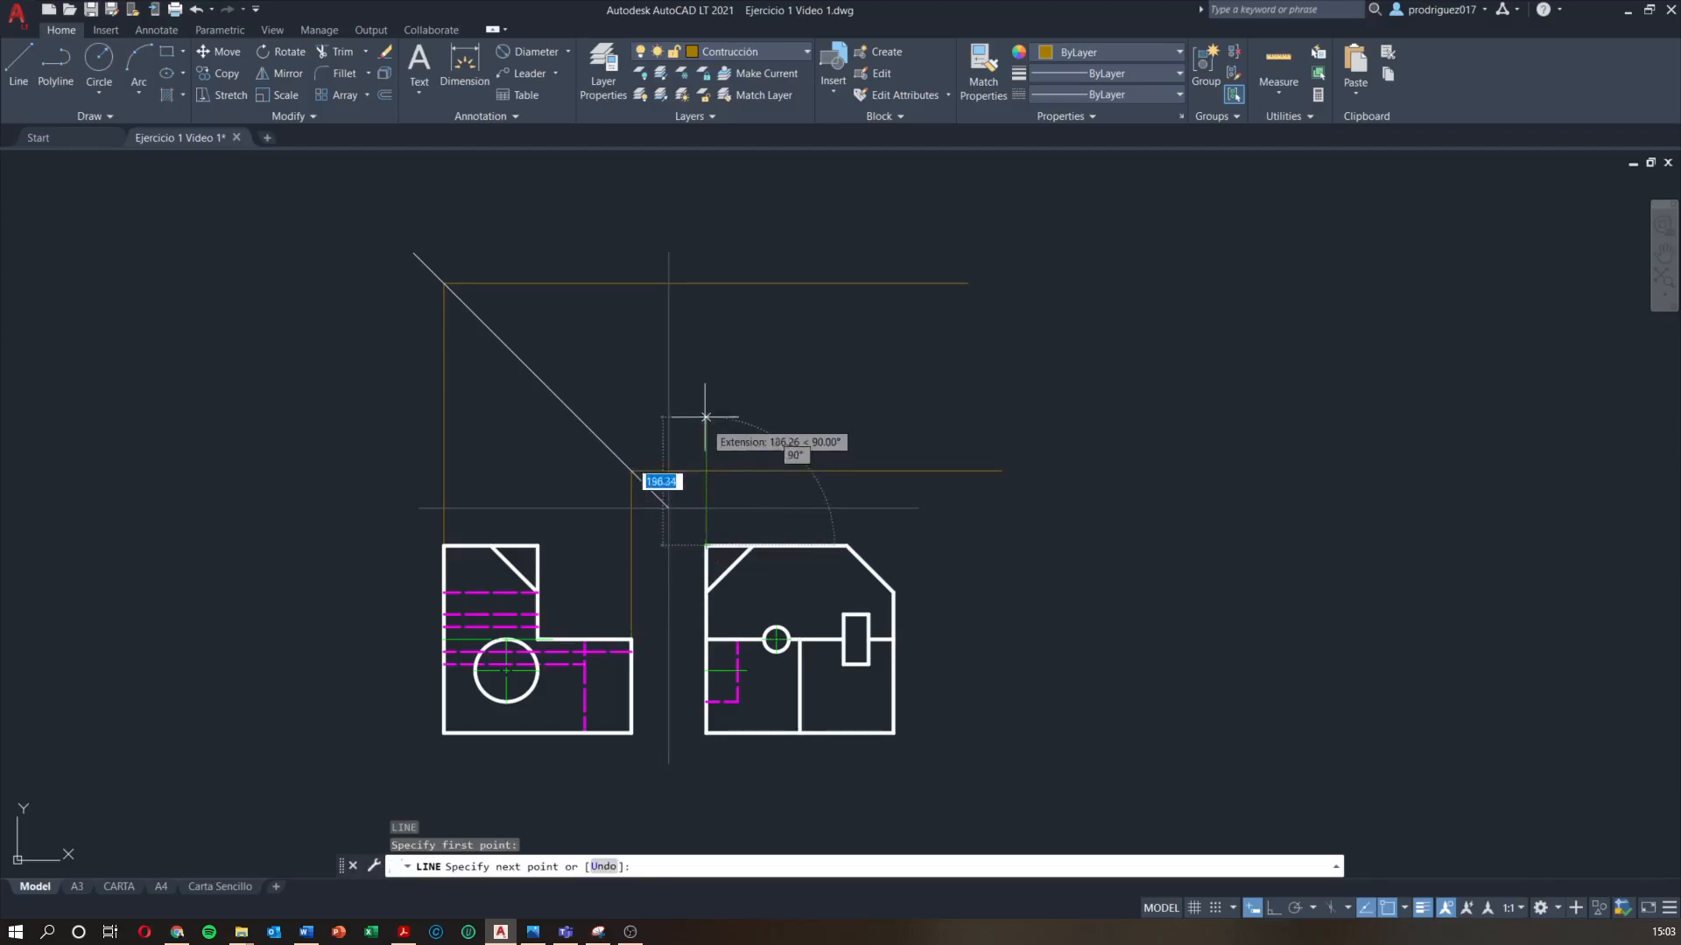
left_click(706, 264)
key("Escape")
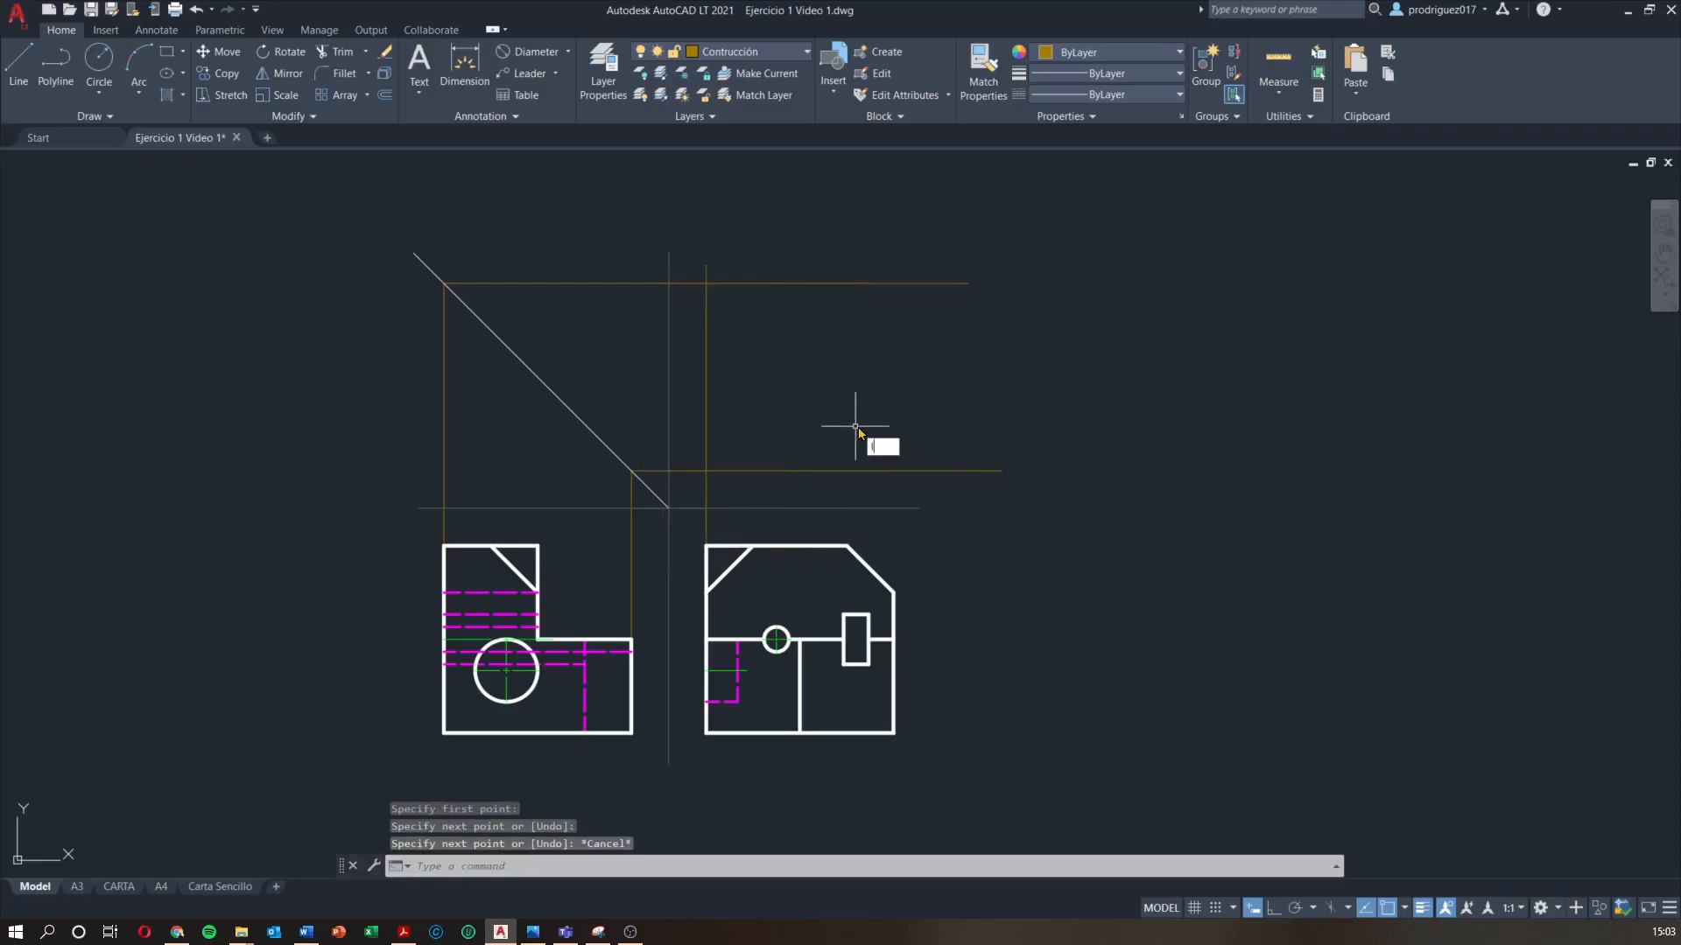
key("Return")
left_click(894, 592)
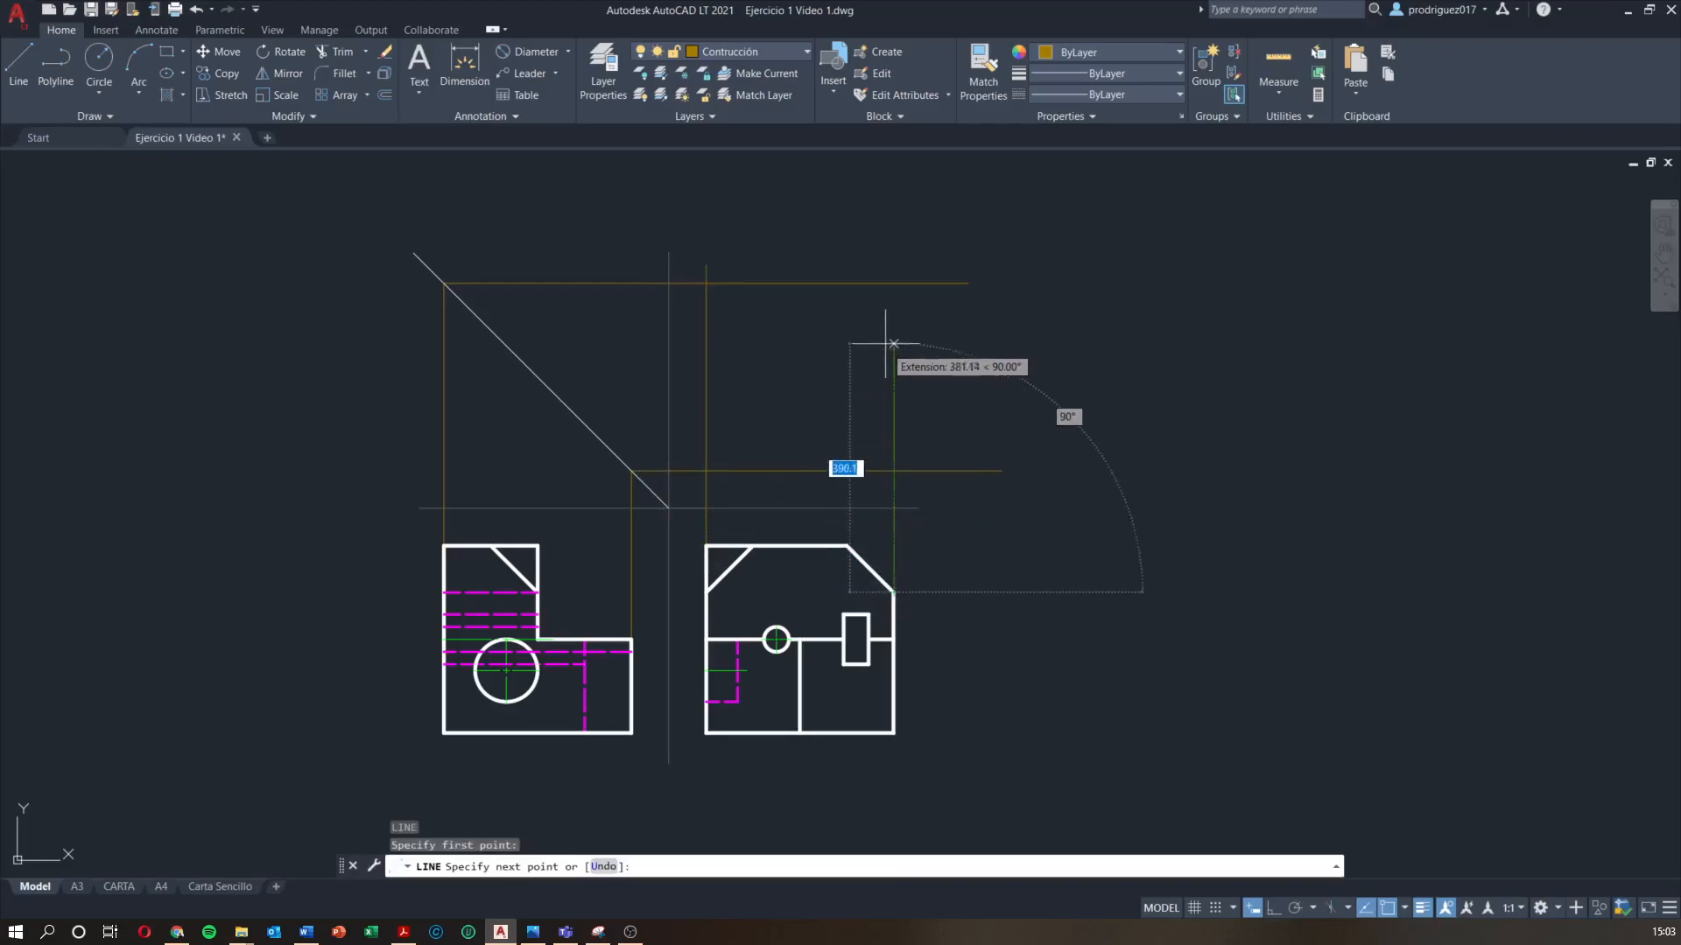
left_click(889, 255)
key("Escape")
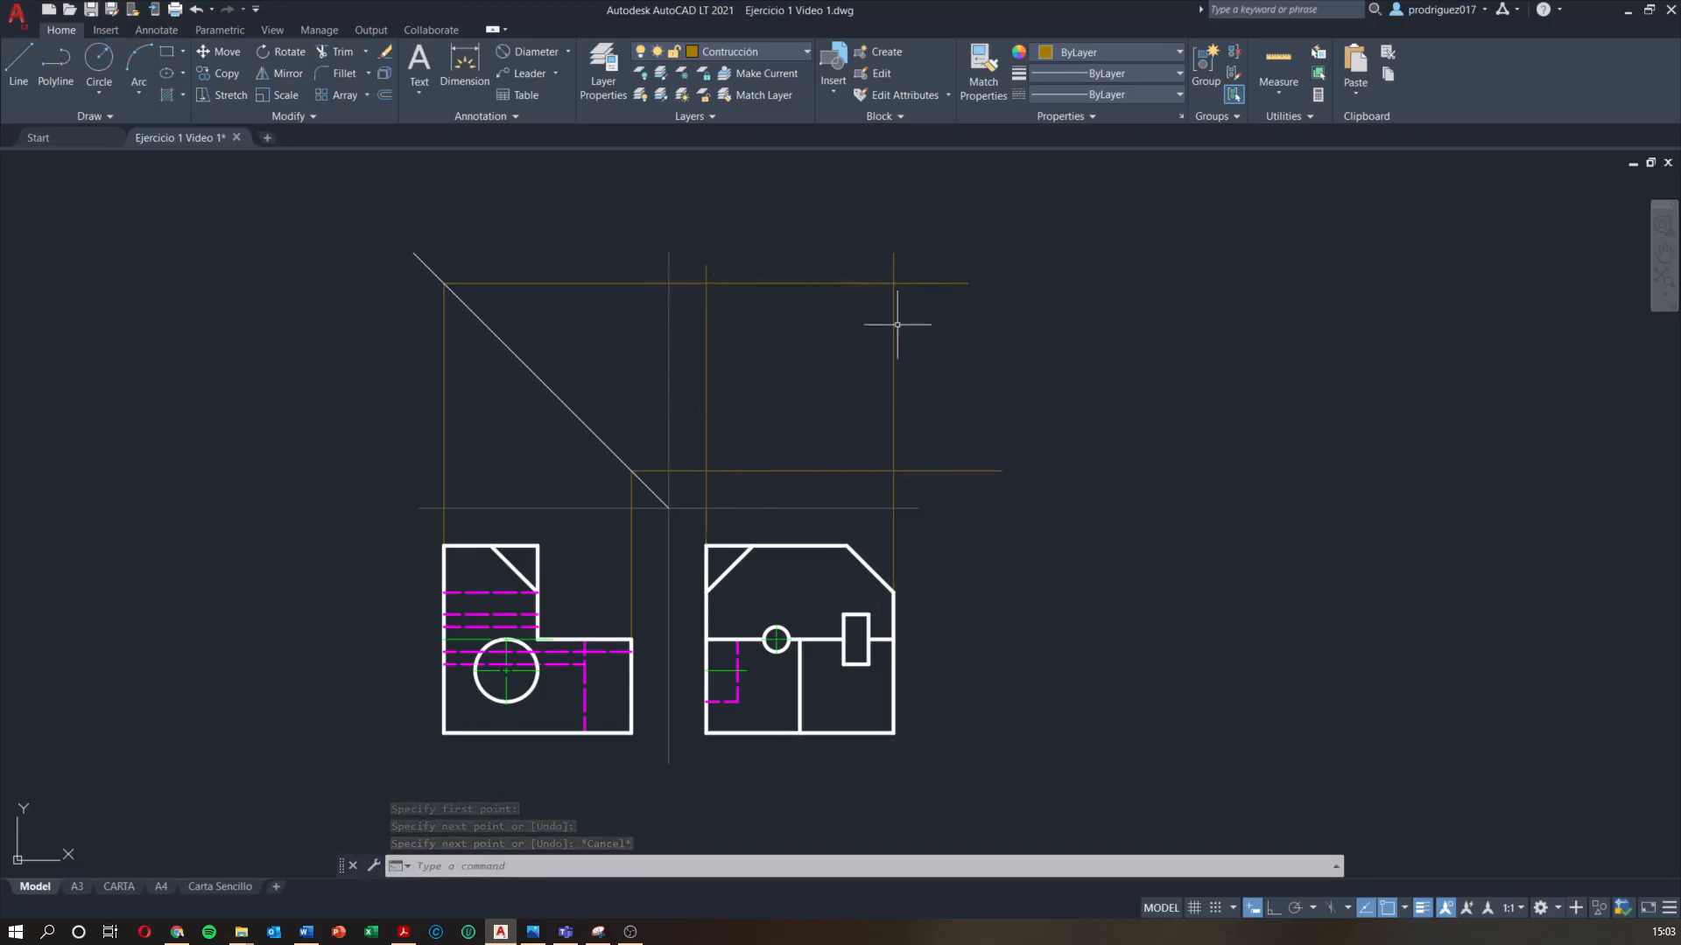
Make Contorno the current layer and draw the third view's closed outline through the four projection-line intersections
left_click(727, 58)
left_click(736, 167)
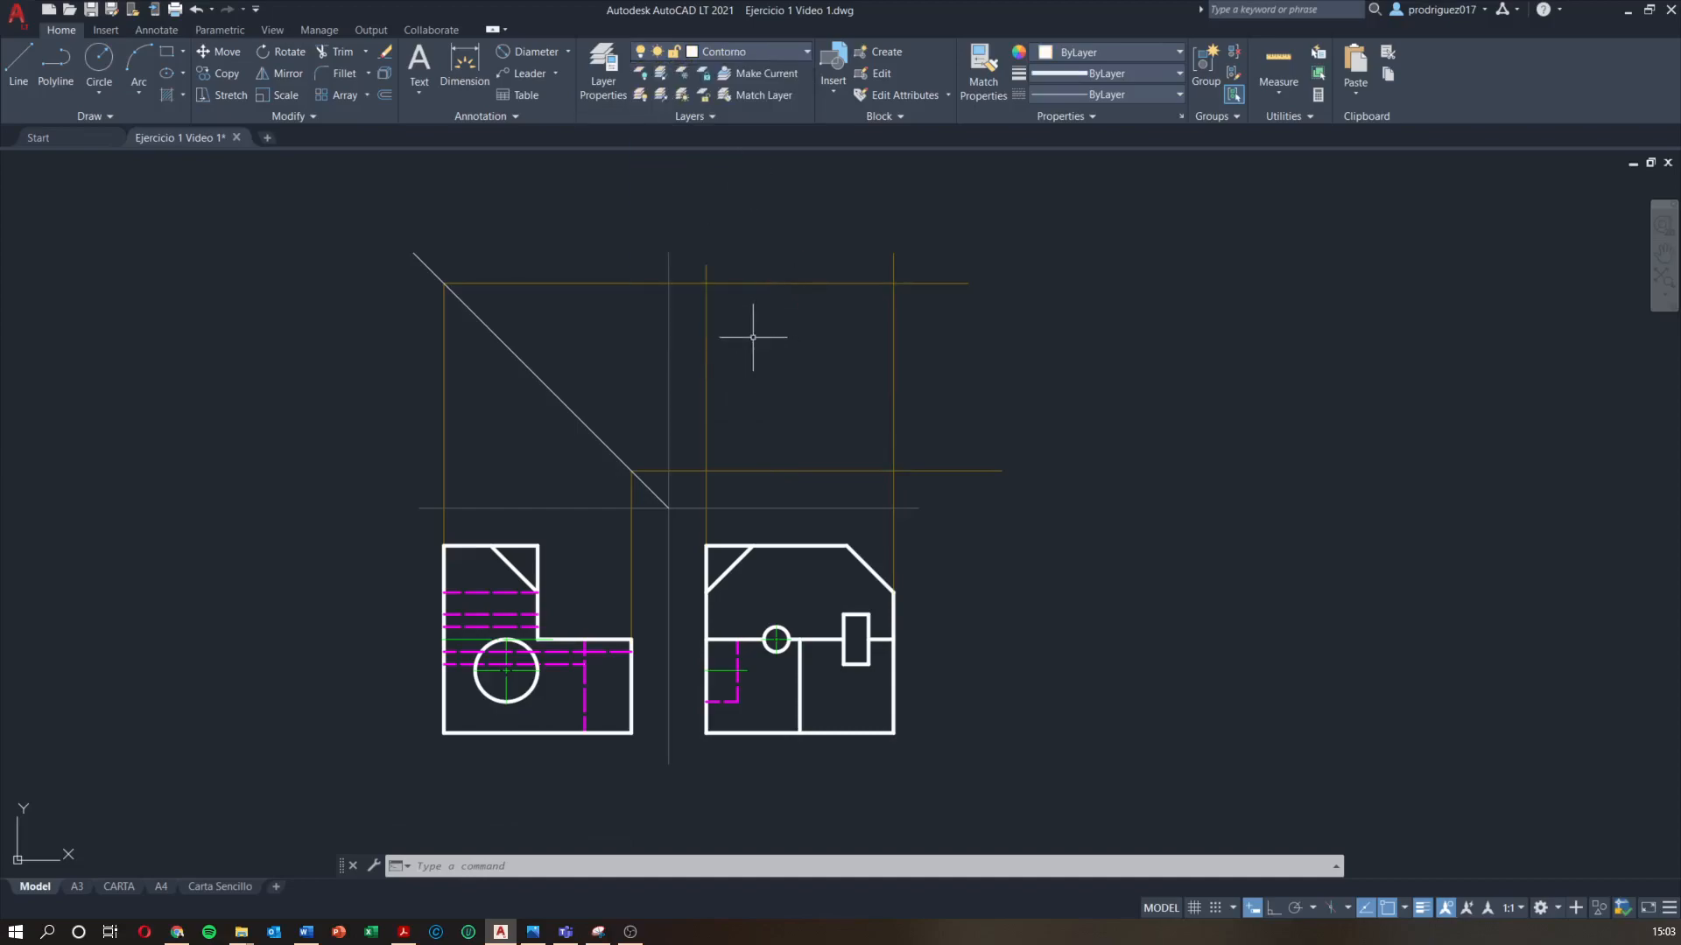
type("l")
key("Return")
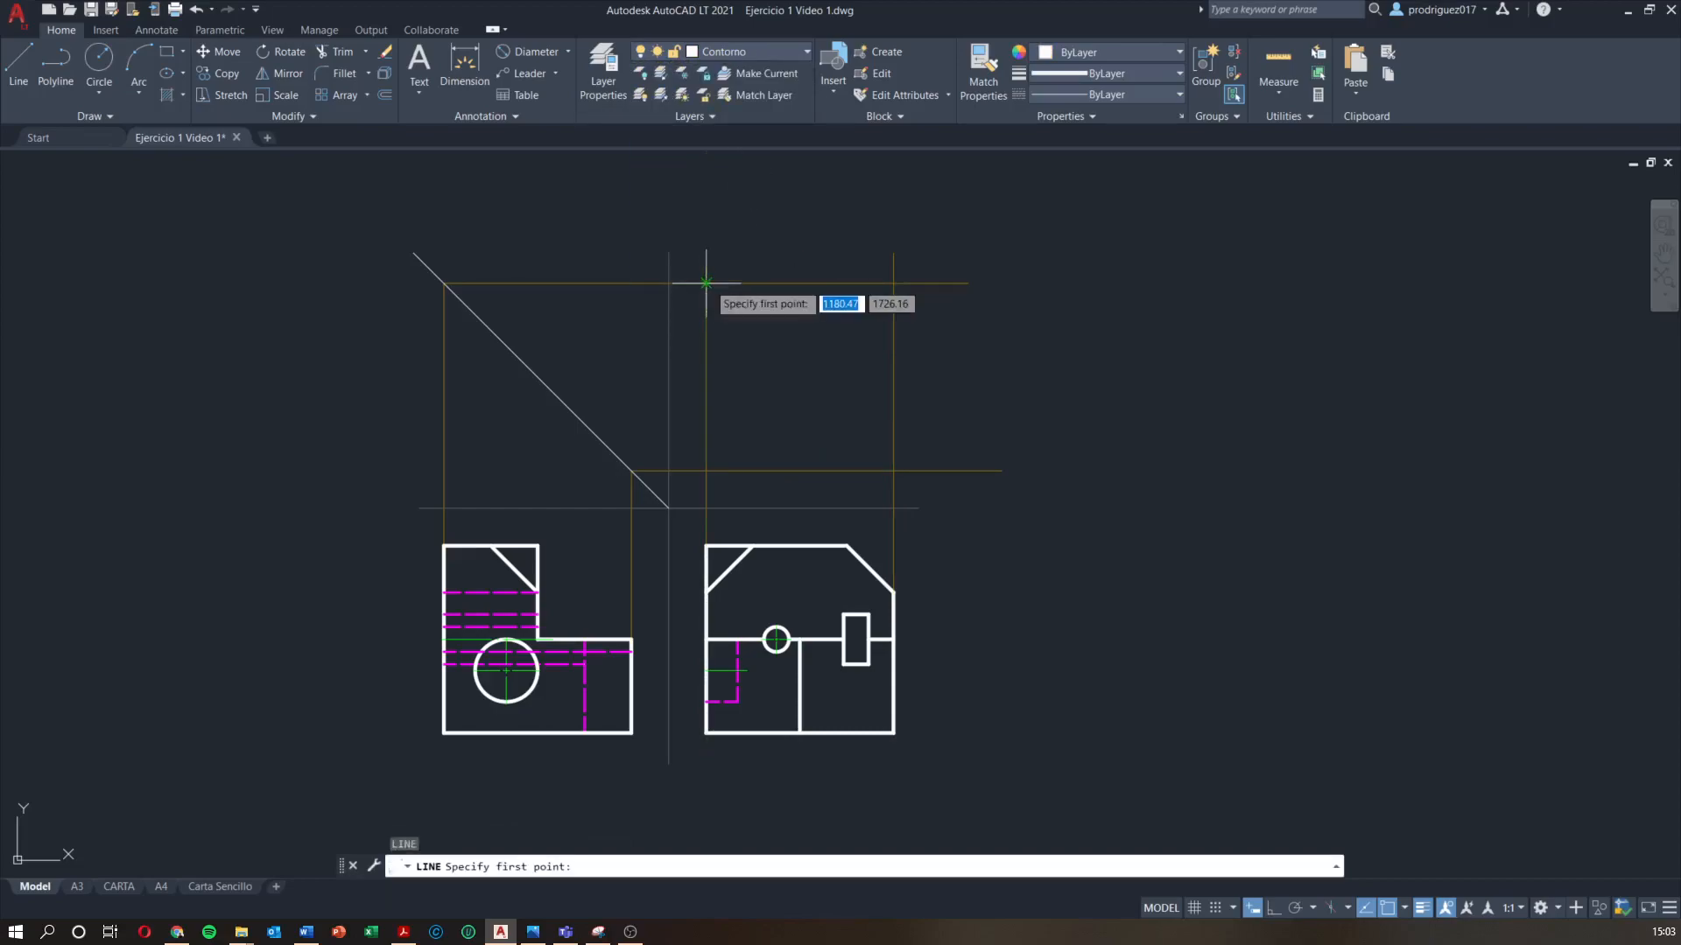
left_click(705, 282)
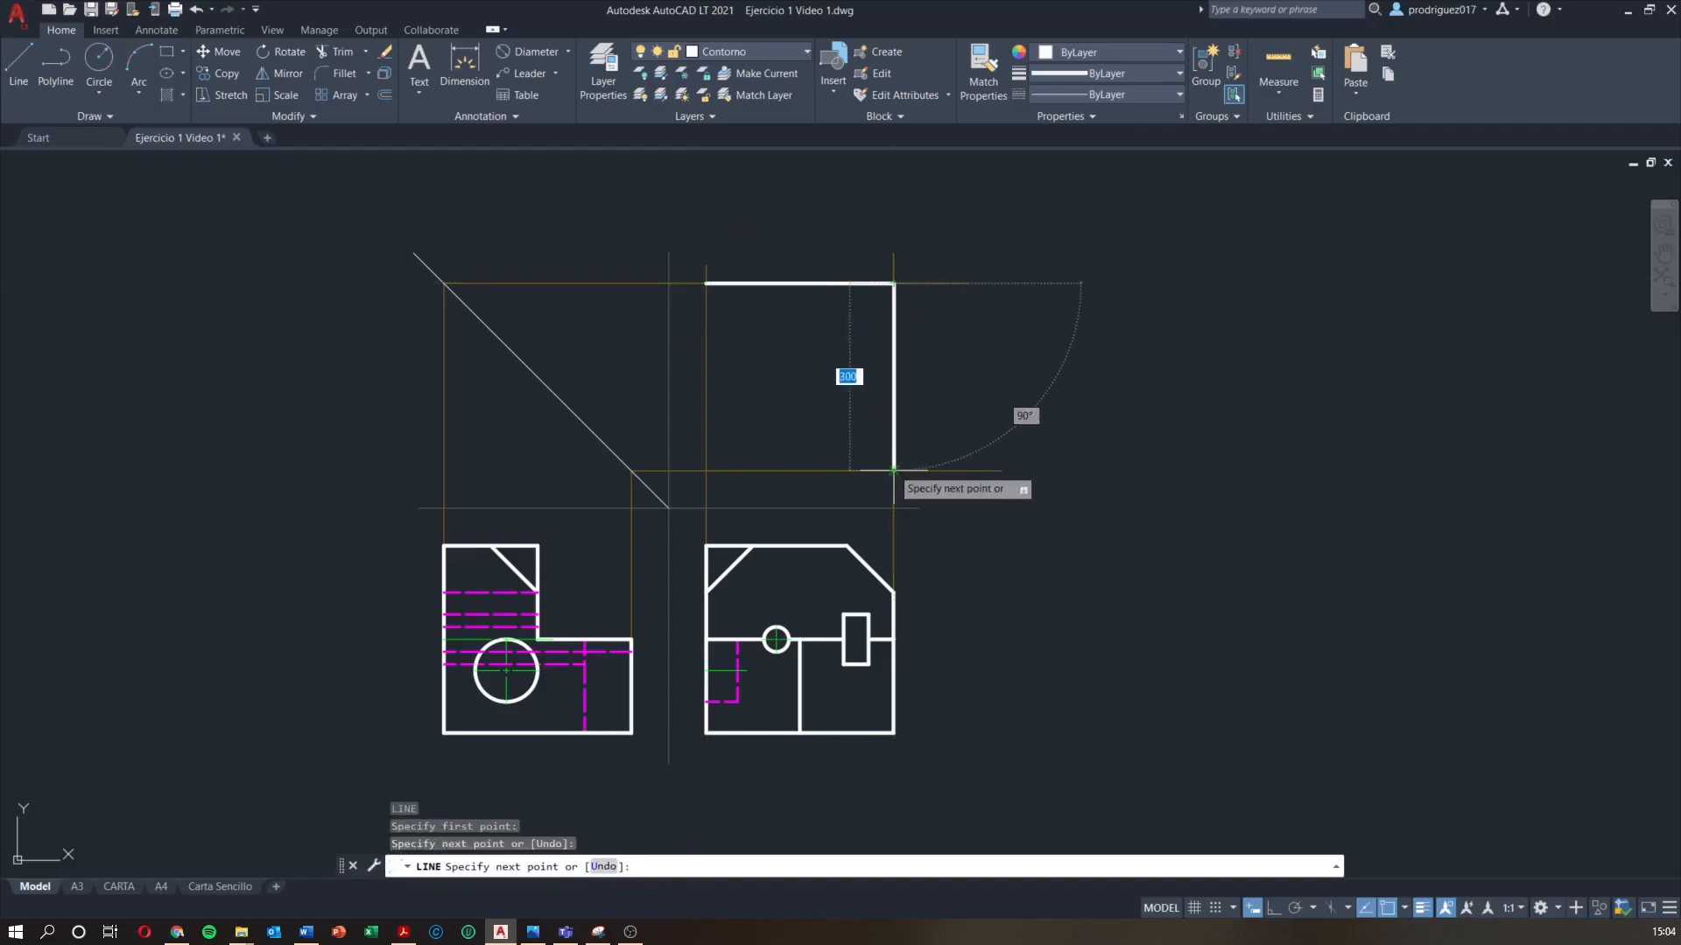
left_click(893, 471)
left_click(706, 470)
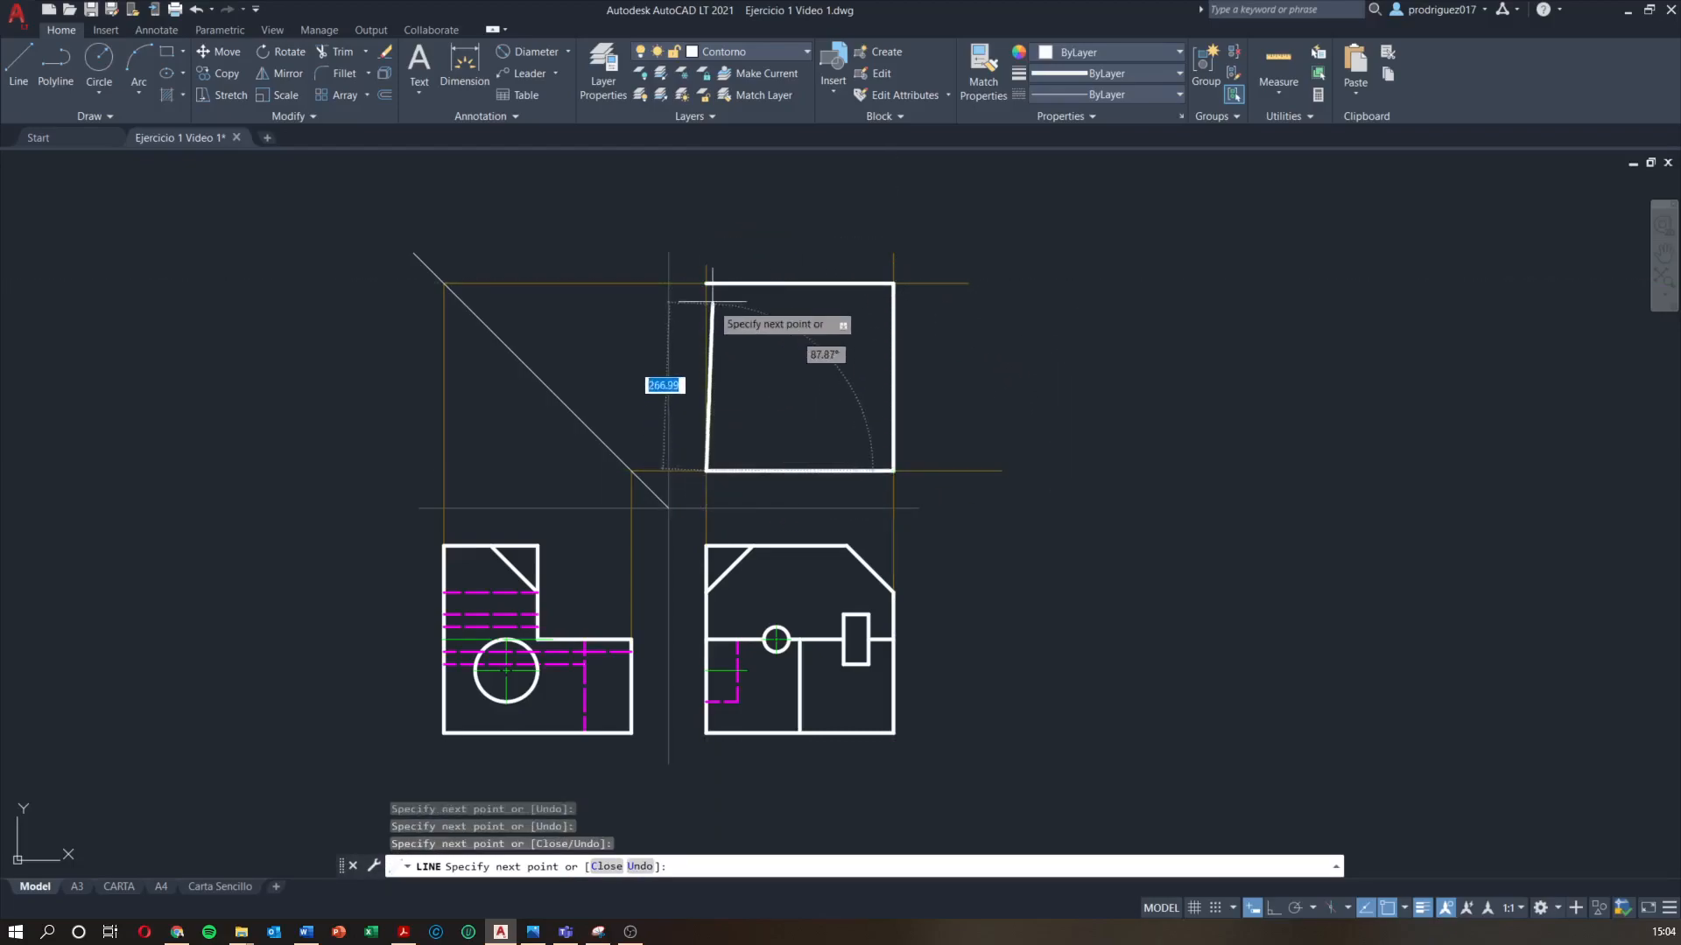
left_click(705, 283)
key("Escape")
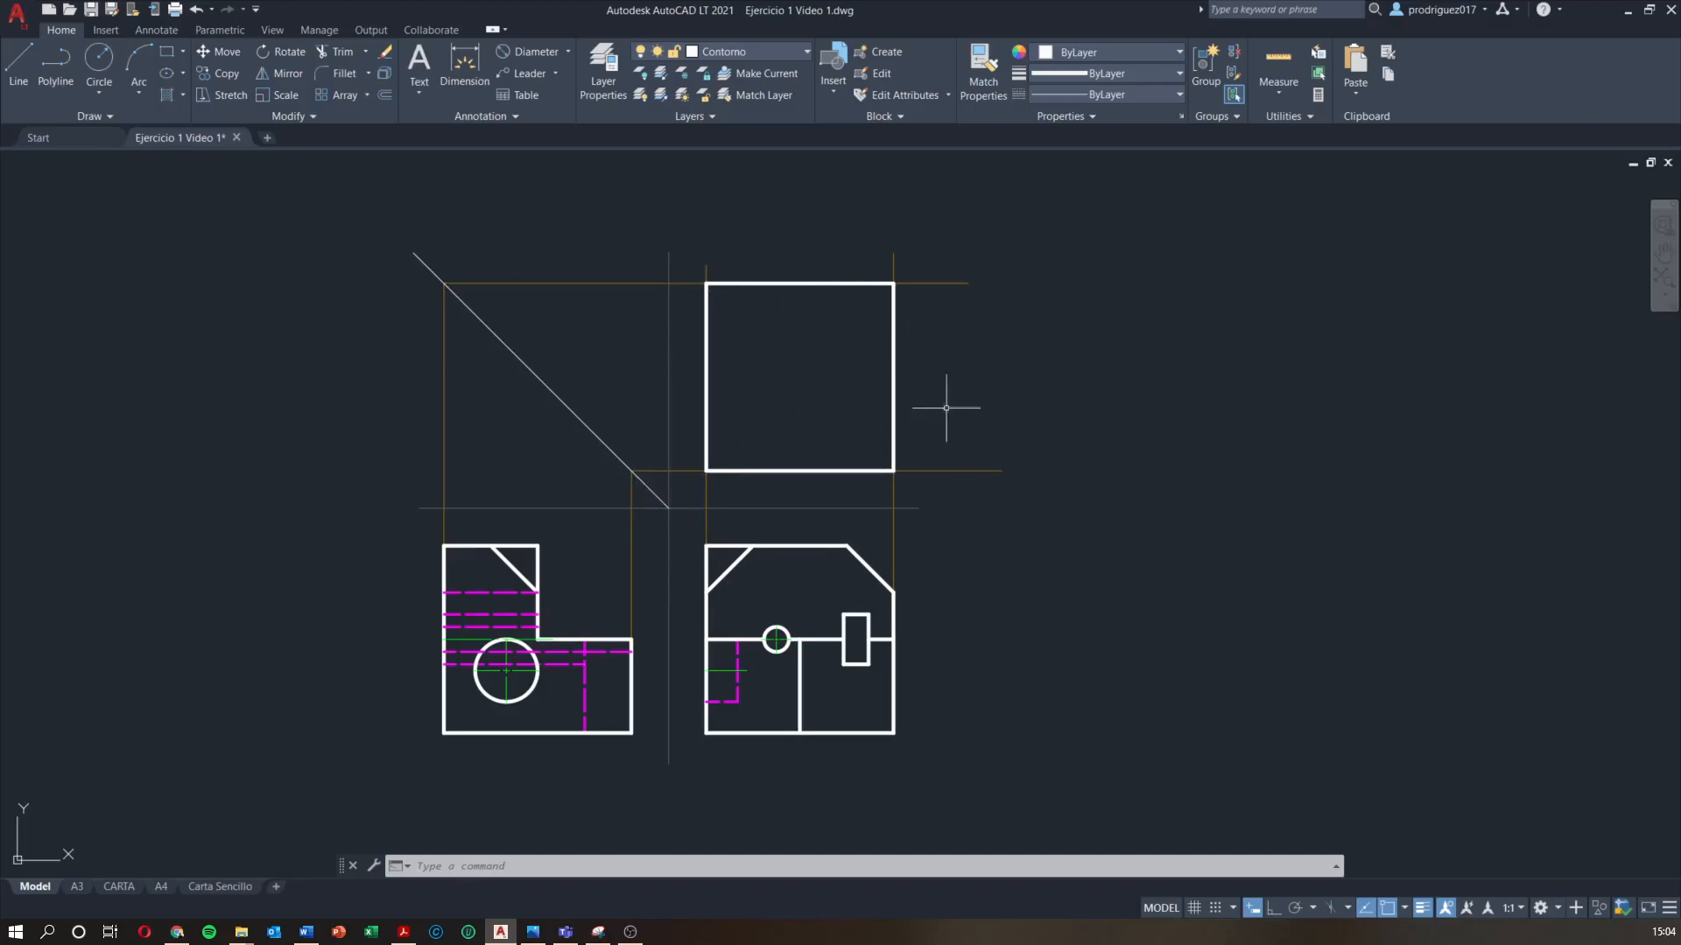
Compare the left view's vertical hidden line with the vertical inner edge in the lower half of the right view
left_click(586, 708)
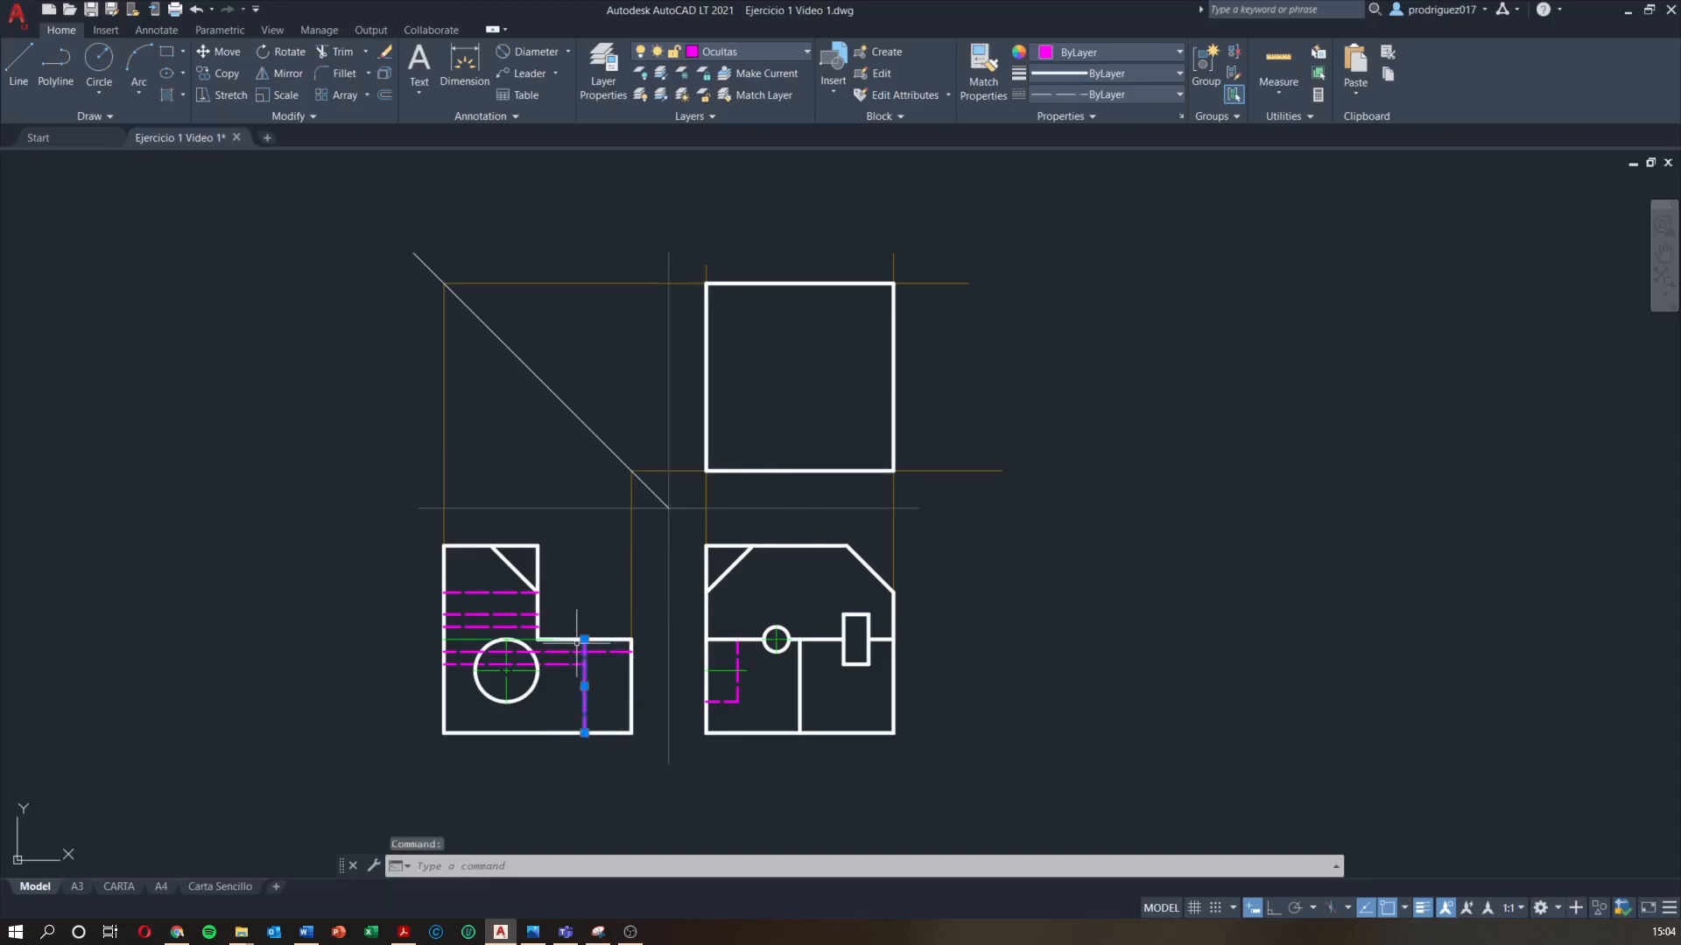
left_click(800, 700)
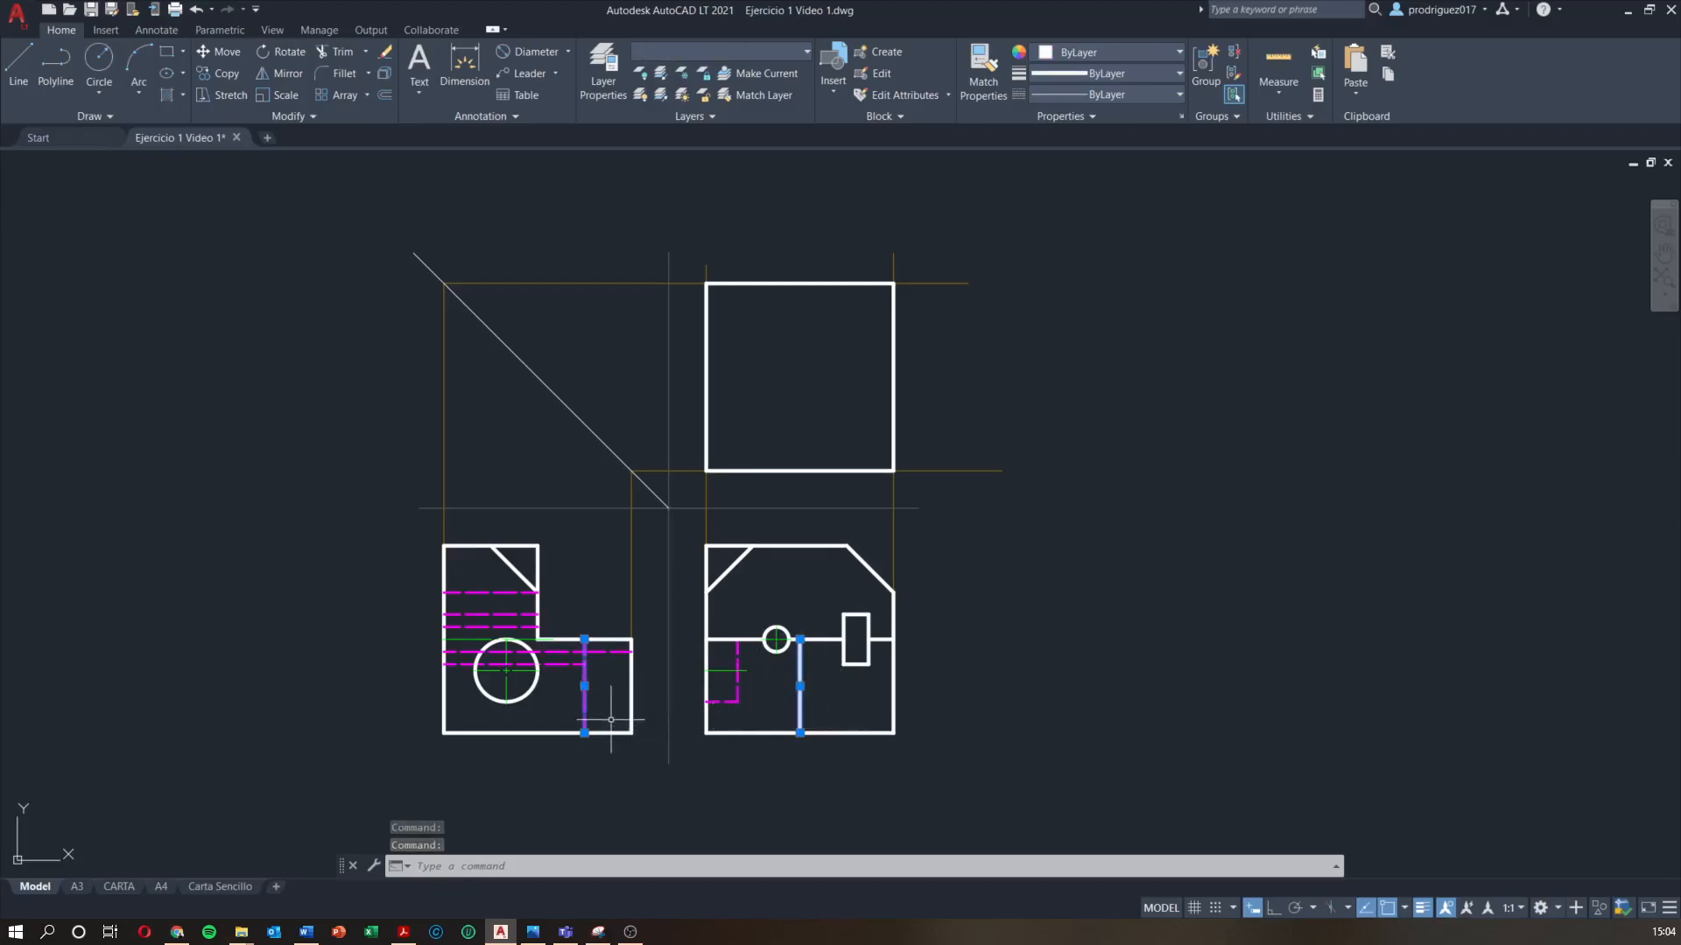
key("Escape")
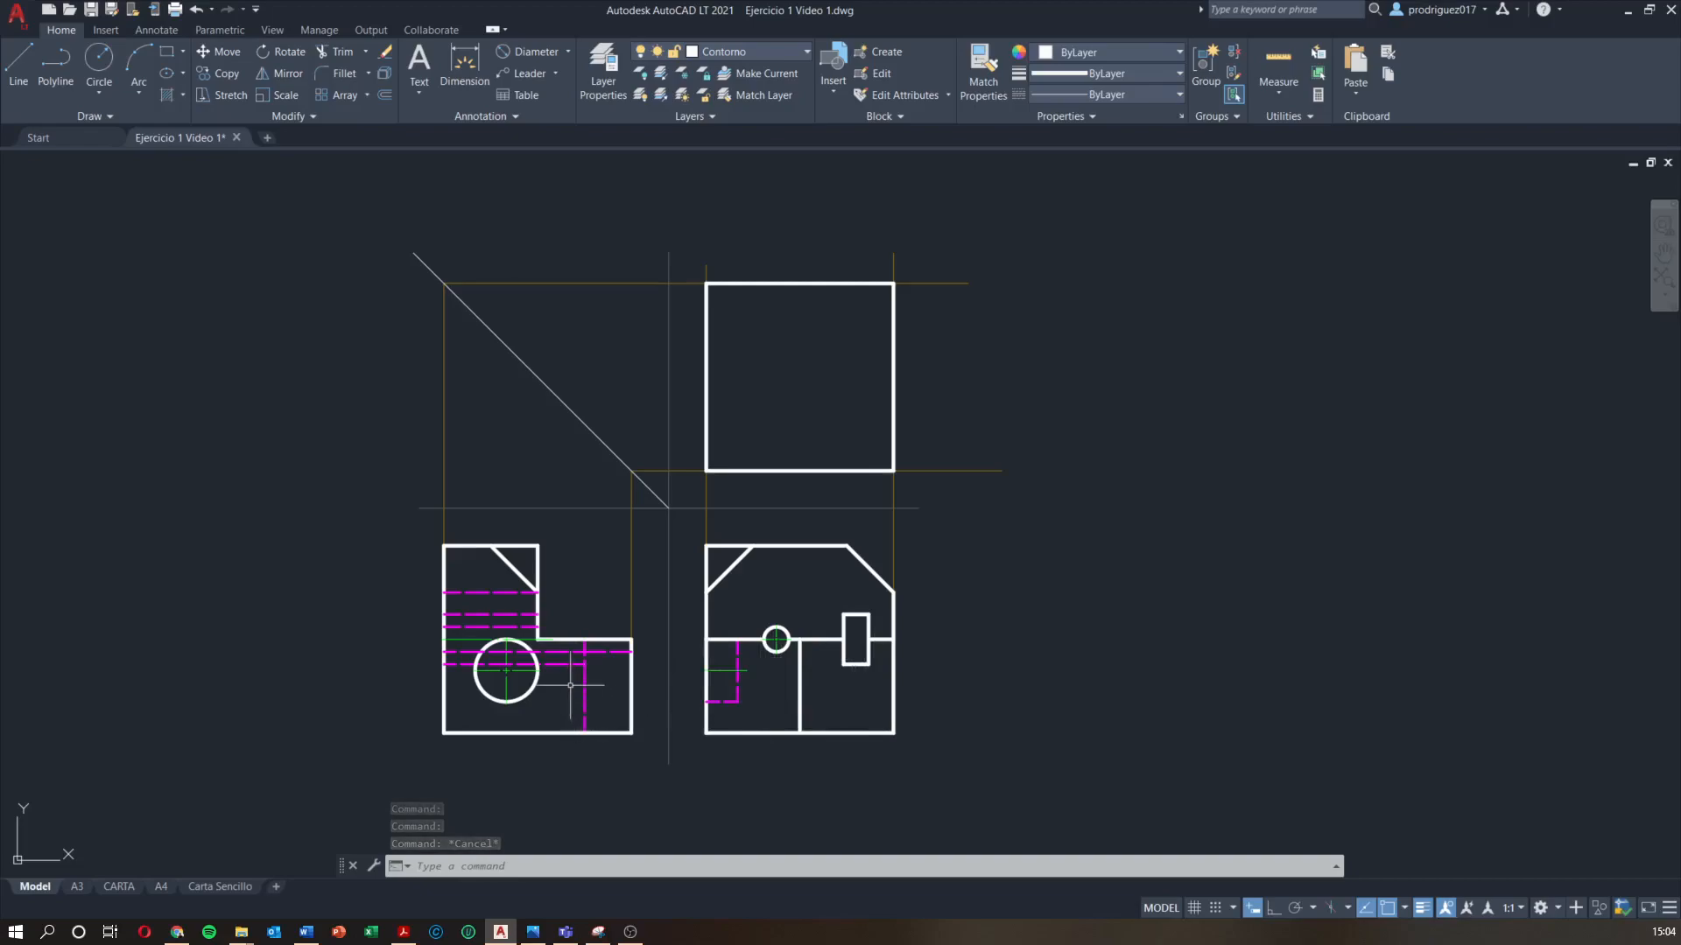
On the Construcción layer, project the left view's vertical hidden line up to the diagonal line and horizontally across the third view
left_click(748, 52)
left_click(739, 177)
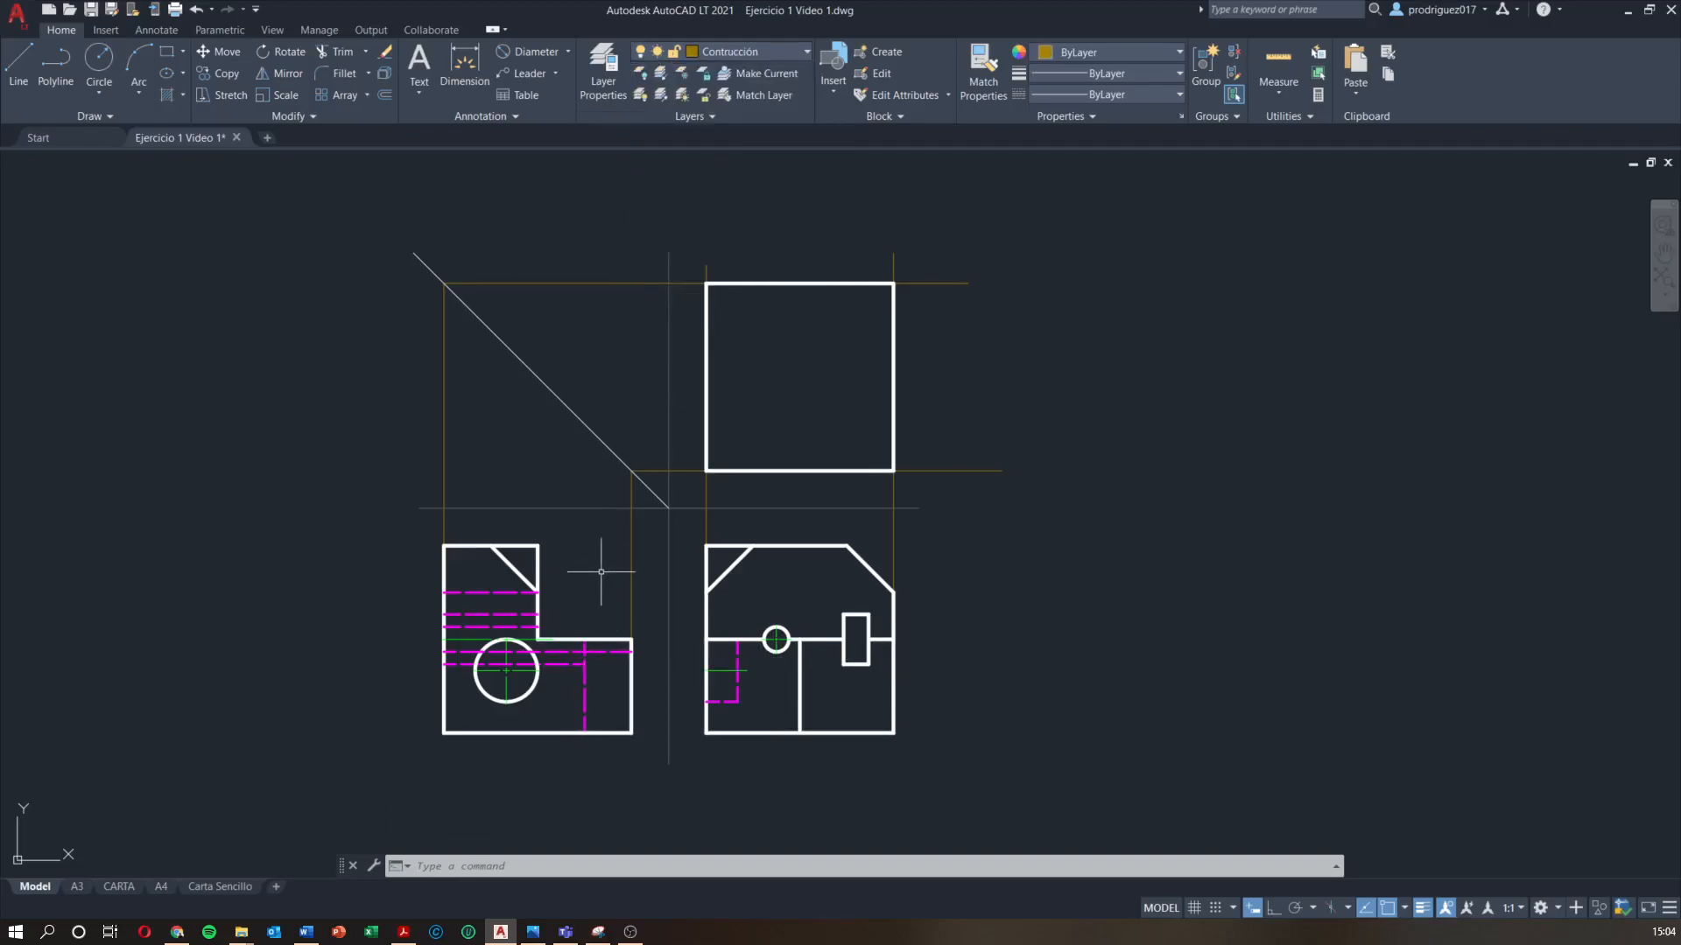
type("l")
key("Return")
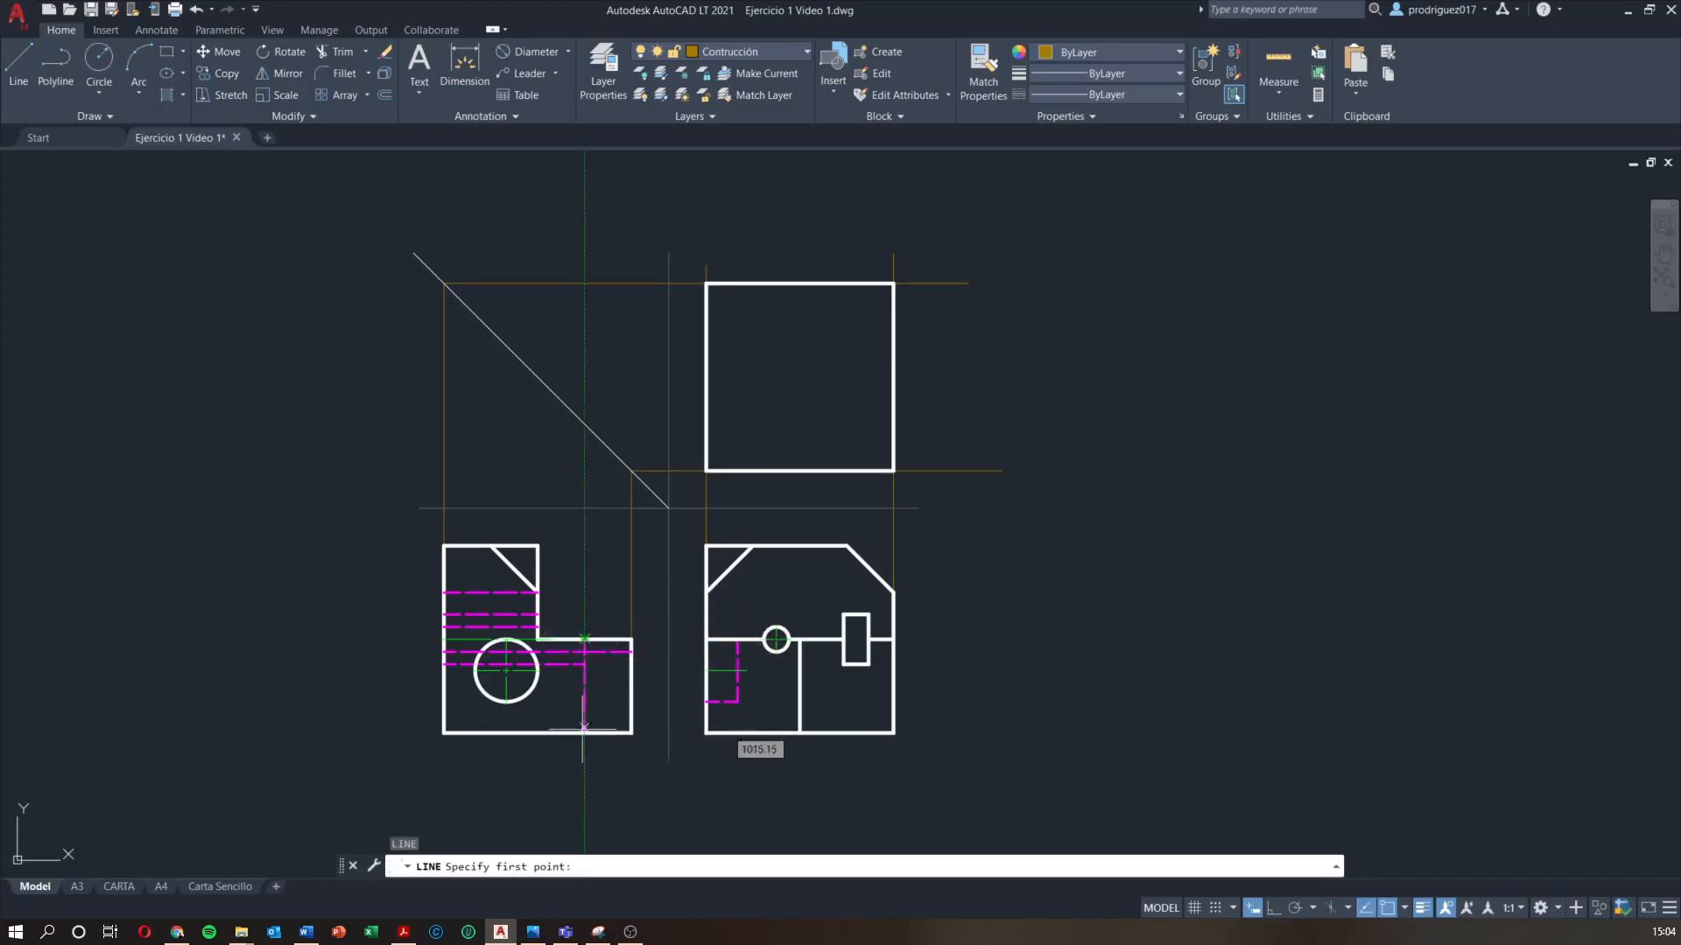
left_click(585, 639)
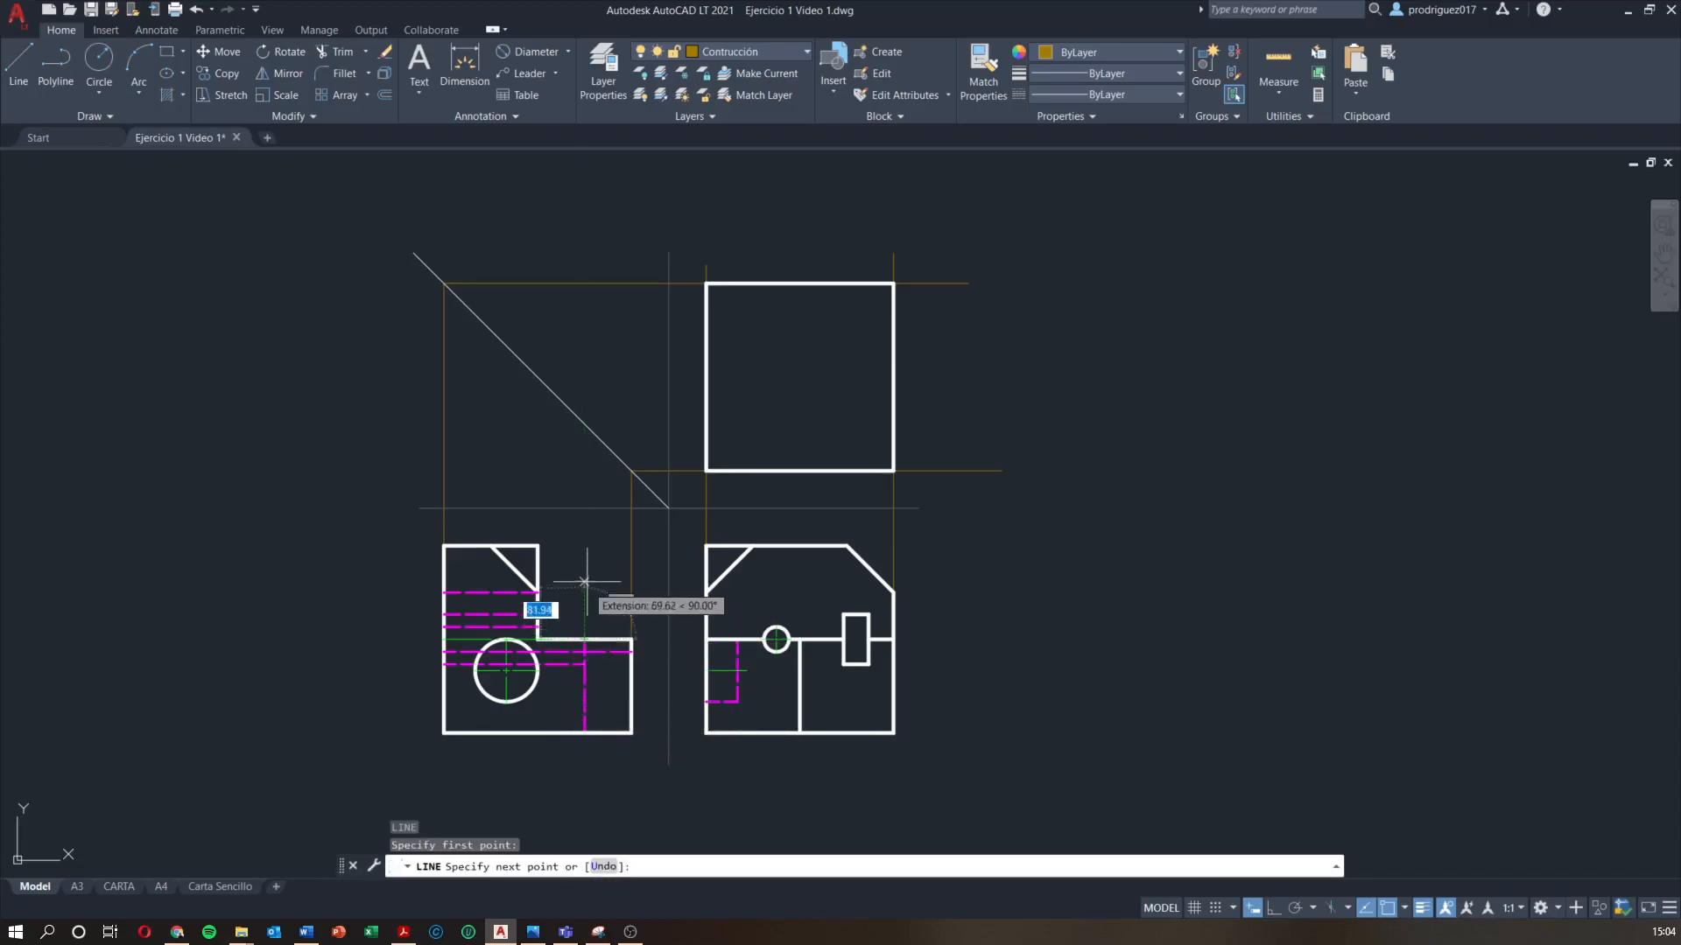
left_click(584, 425)
left_click(928, 425)
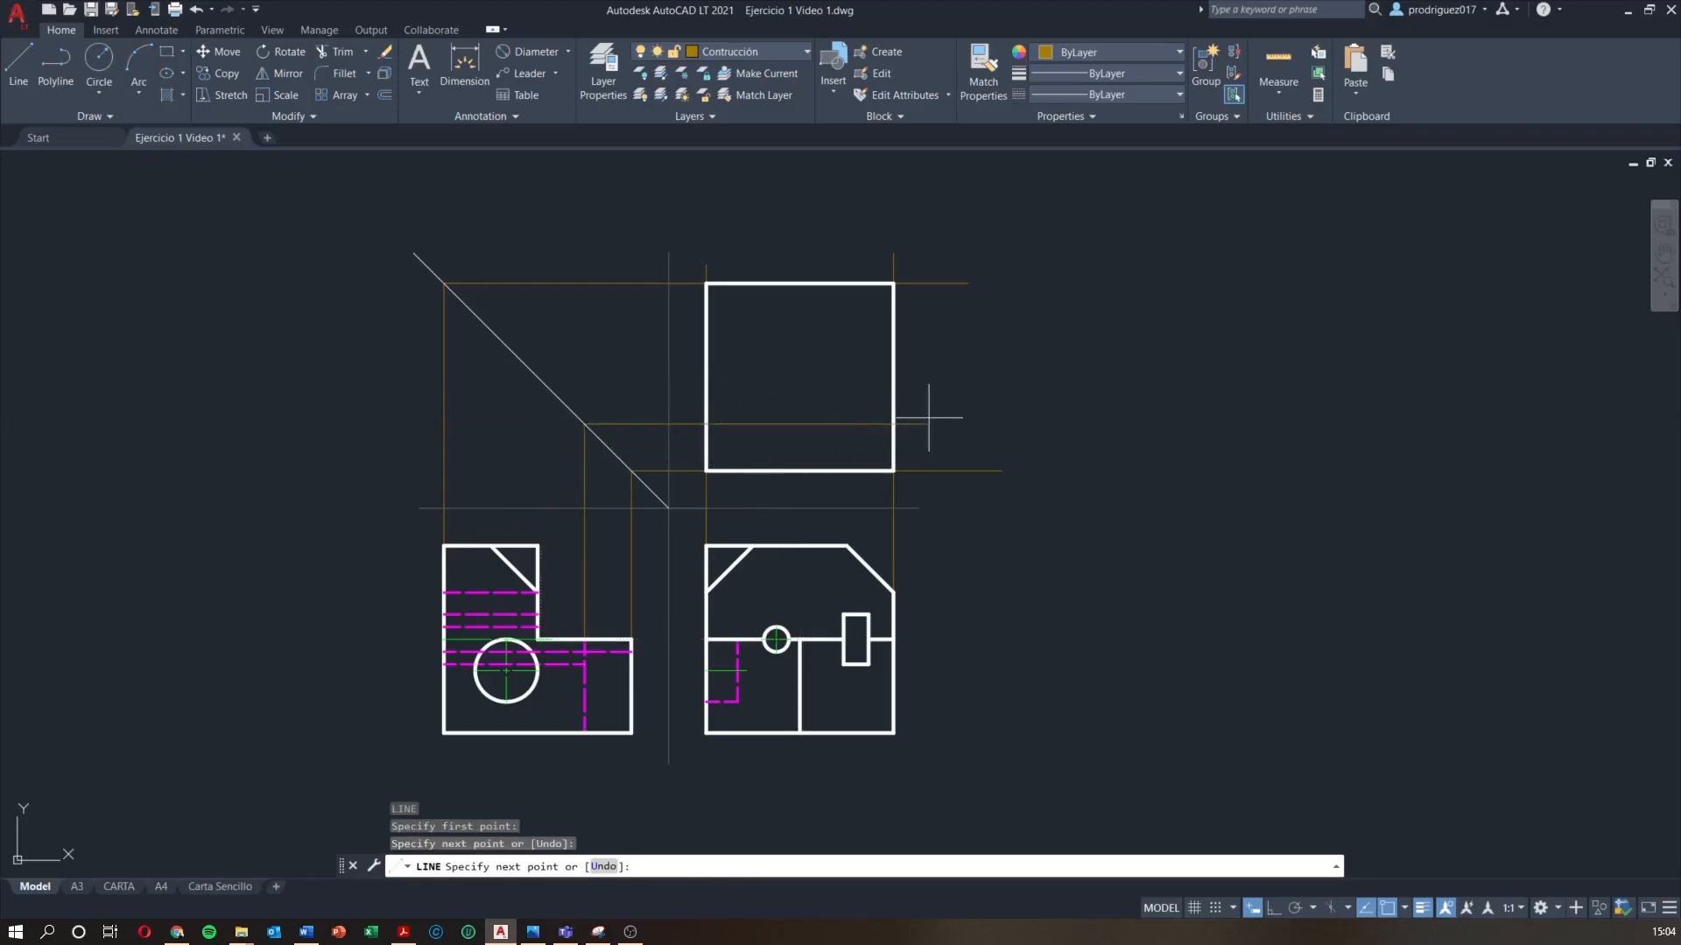
key("Escape")
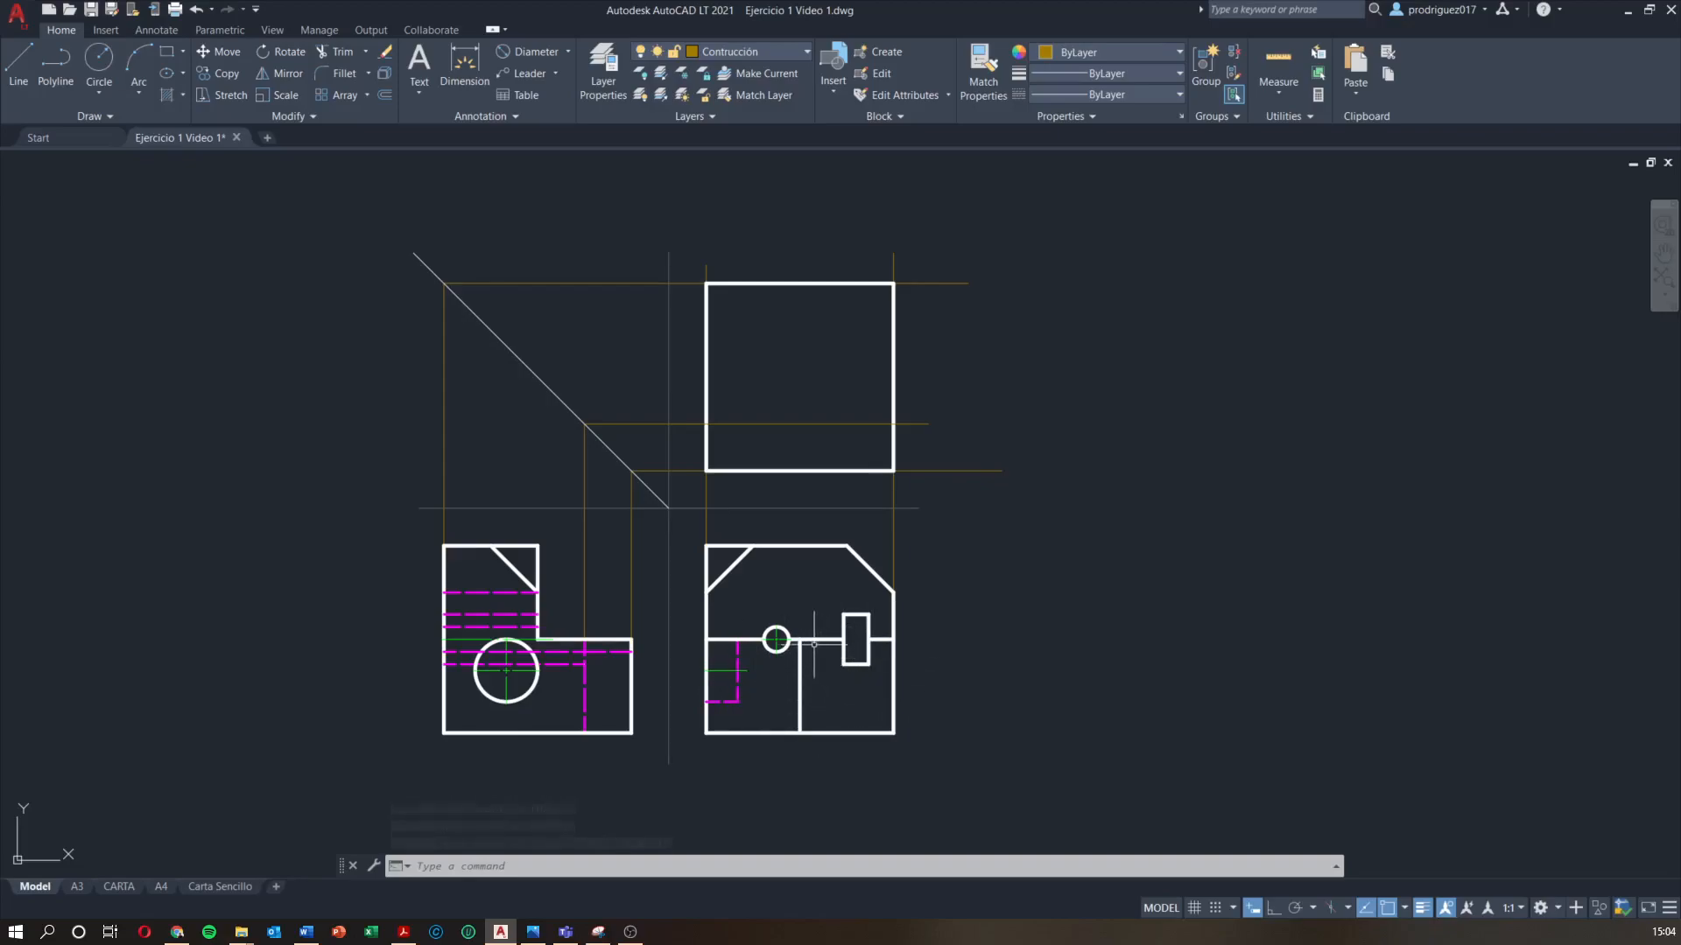
Project the right view's lower inner vertical edge upward into the third view, just past the new horizontal projection line
type("l")
key("Return")
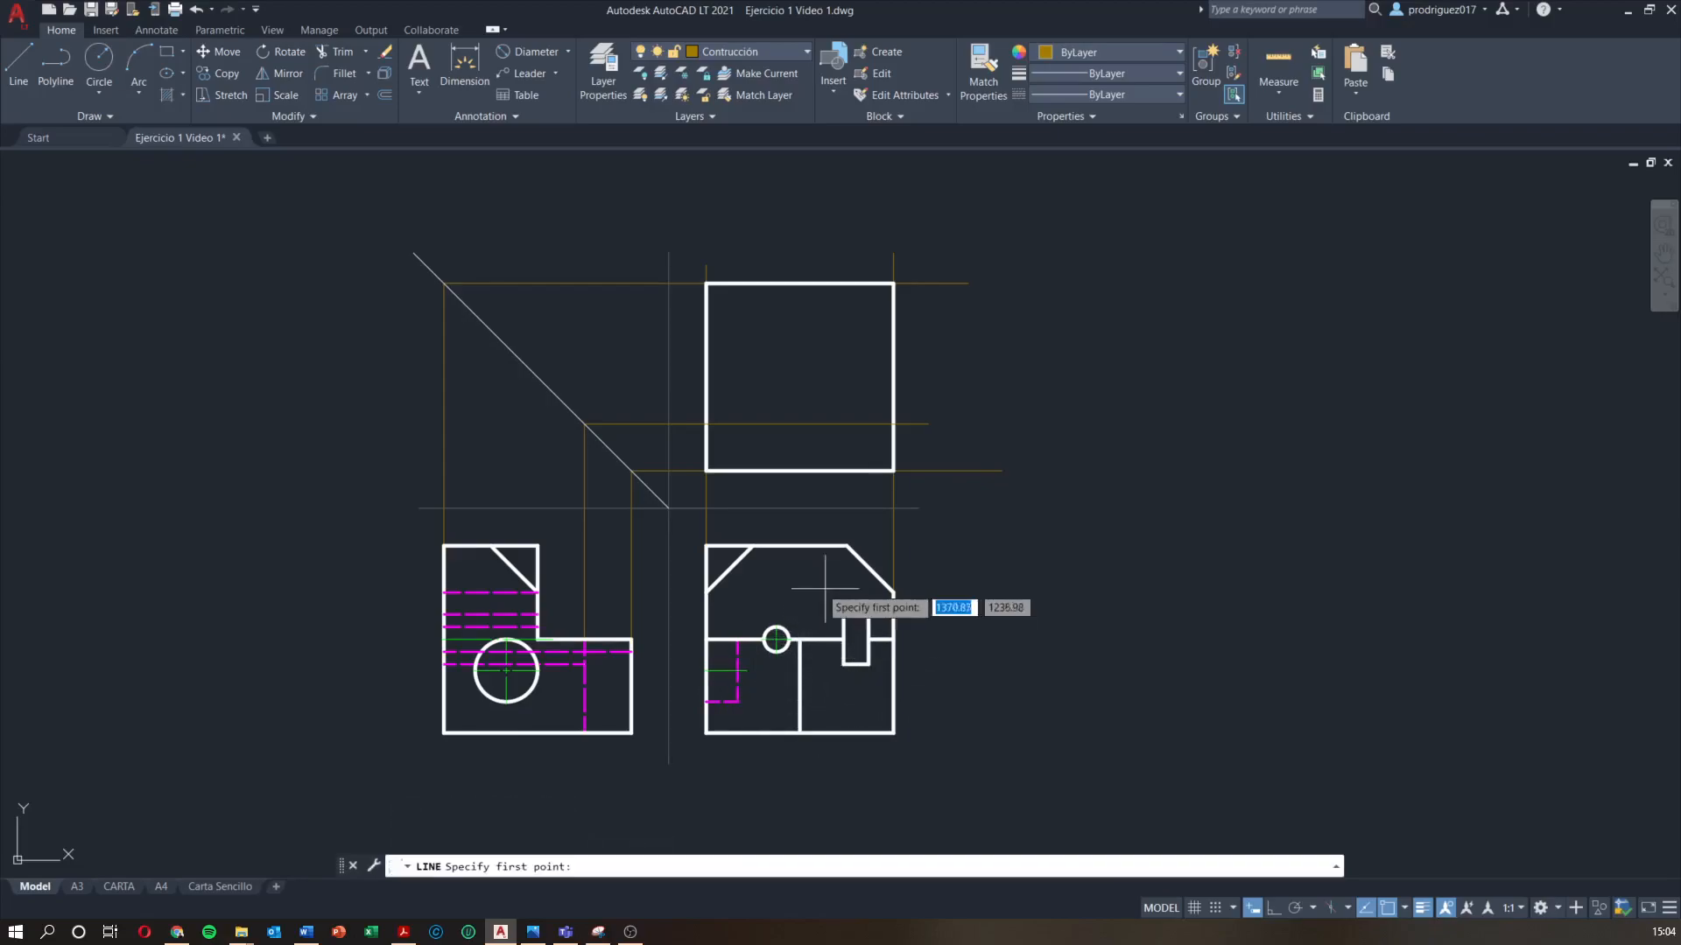
left_click(799, 640)
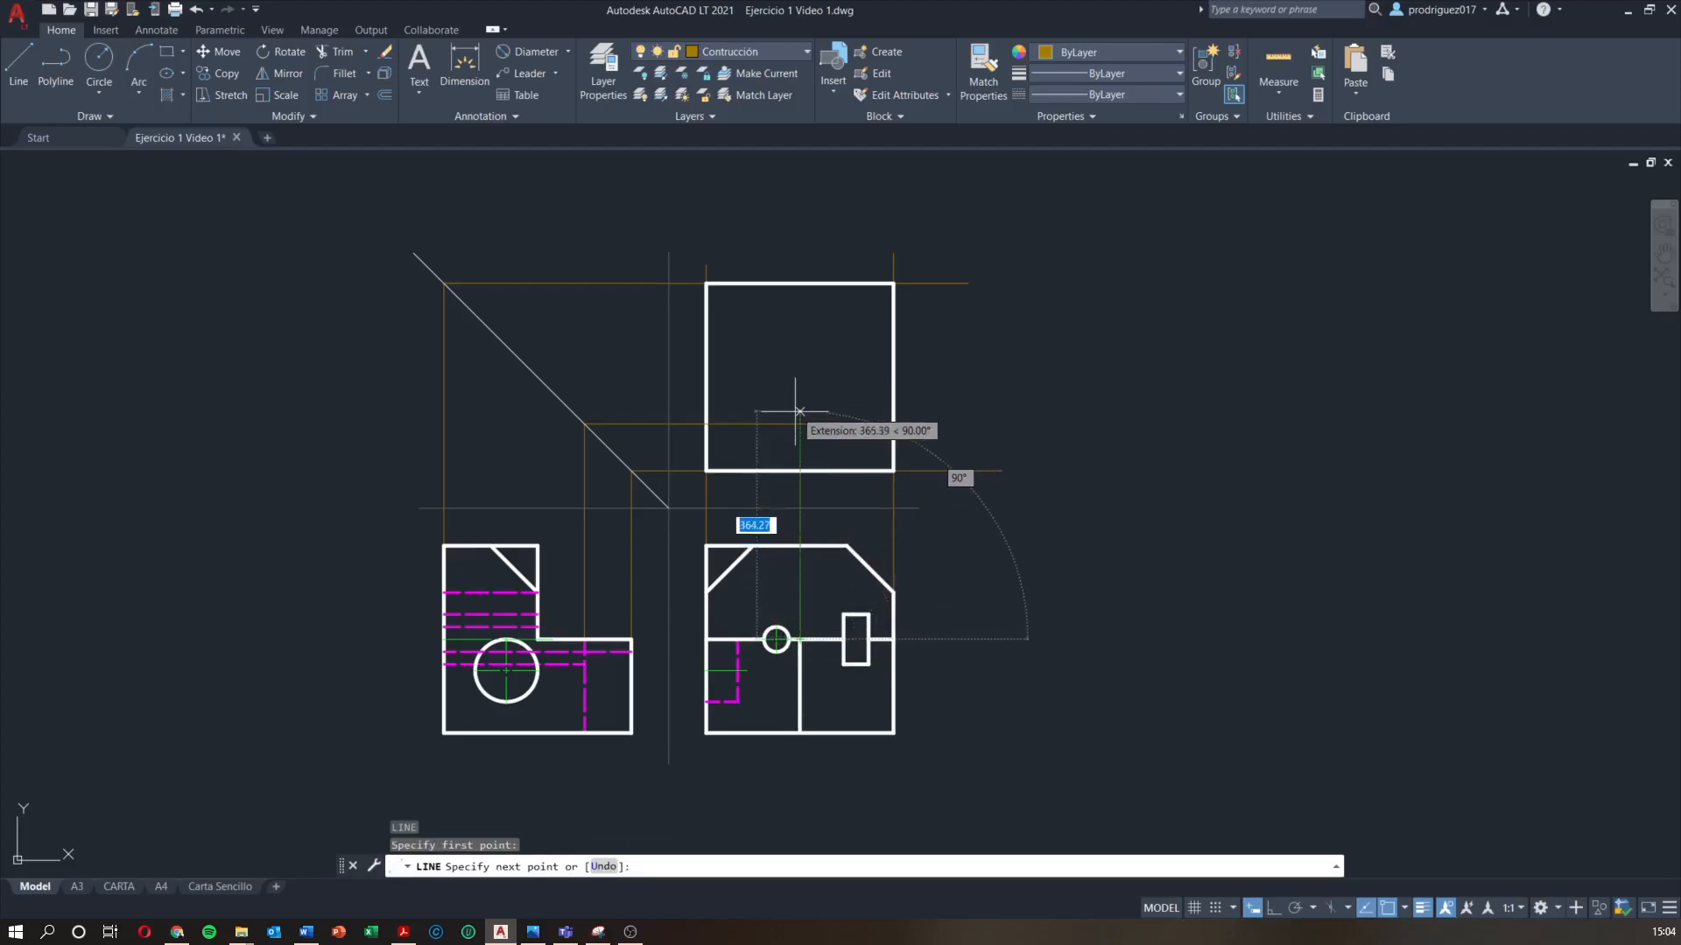
left_click(799, 408)
key("Escape")
On the Contorno layer, draw the third view's notch edges from the bottom edge up to the projection intersection and across to the right edge
scroll(827, 493, "up", 2)
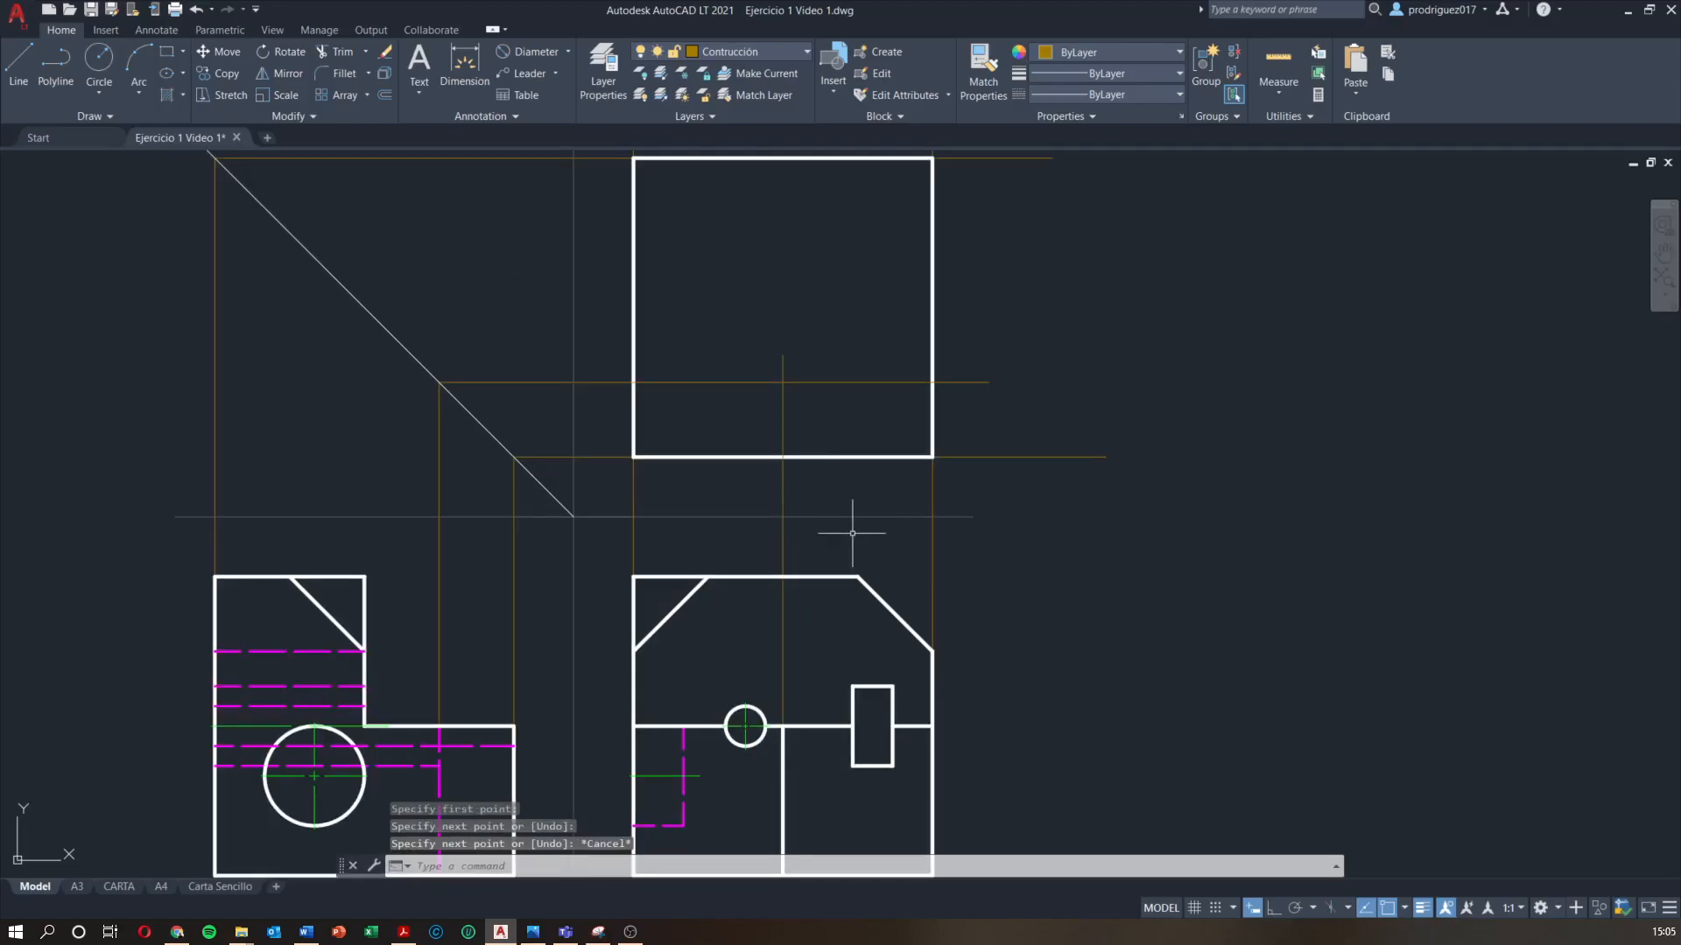
middle_click_drag(530, 748, 568, 690)
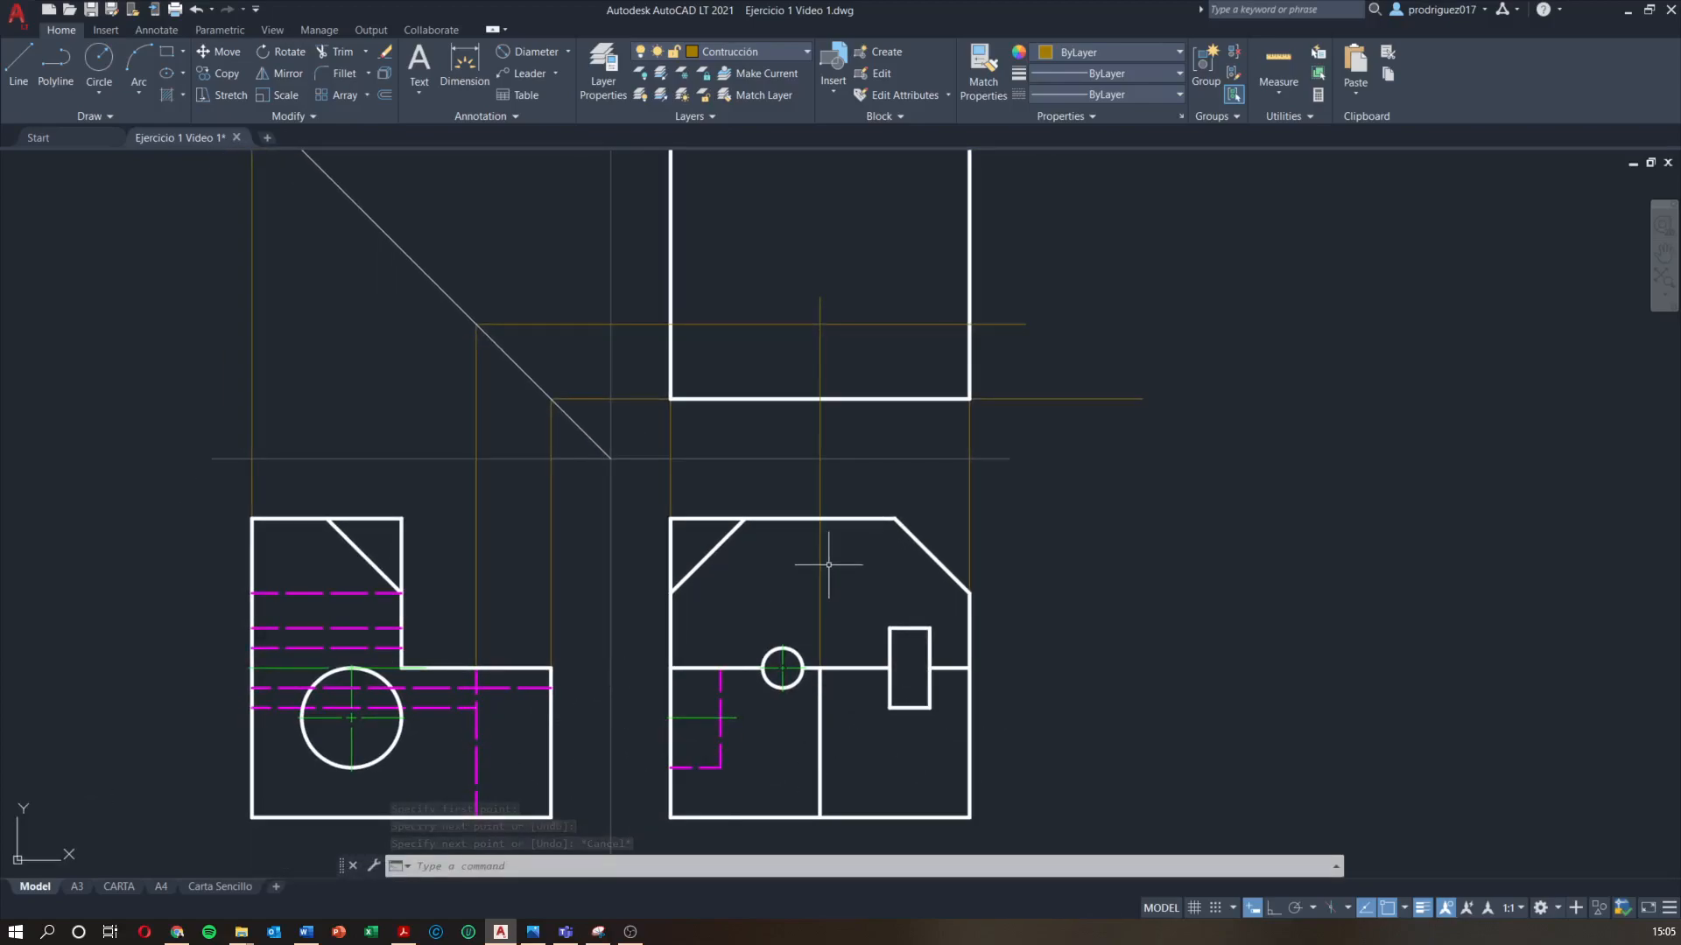
scroll(828, 561, "down", 1)
scroll(812, 519, "up", 1)
left_click(753, 53)
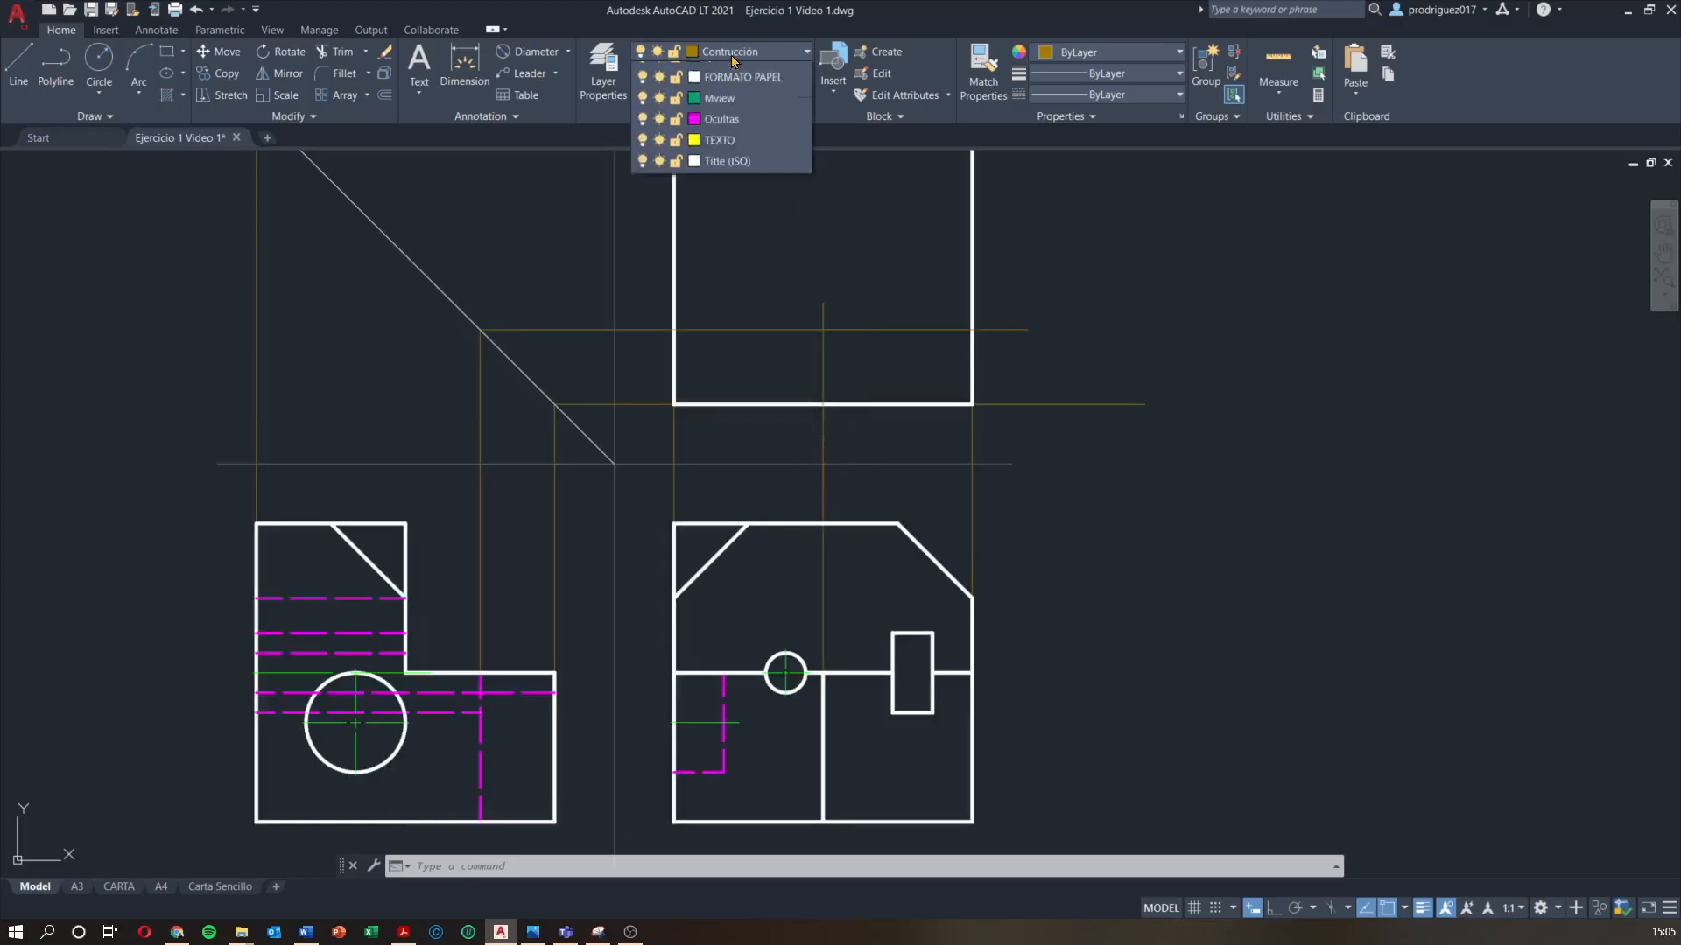
left_click(726, 158)
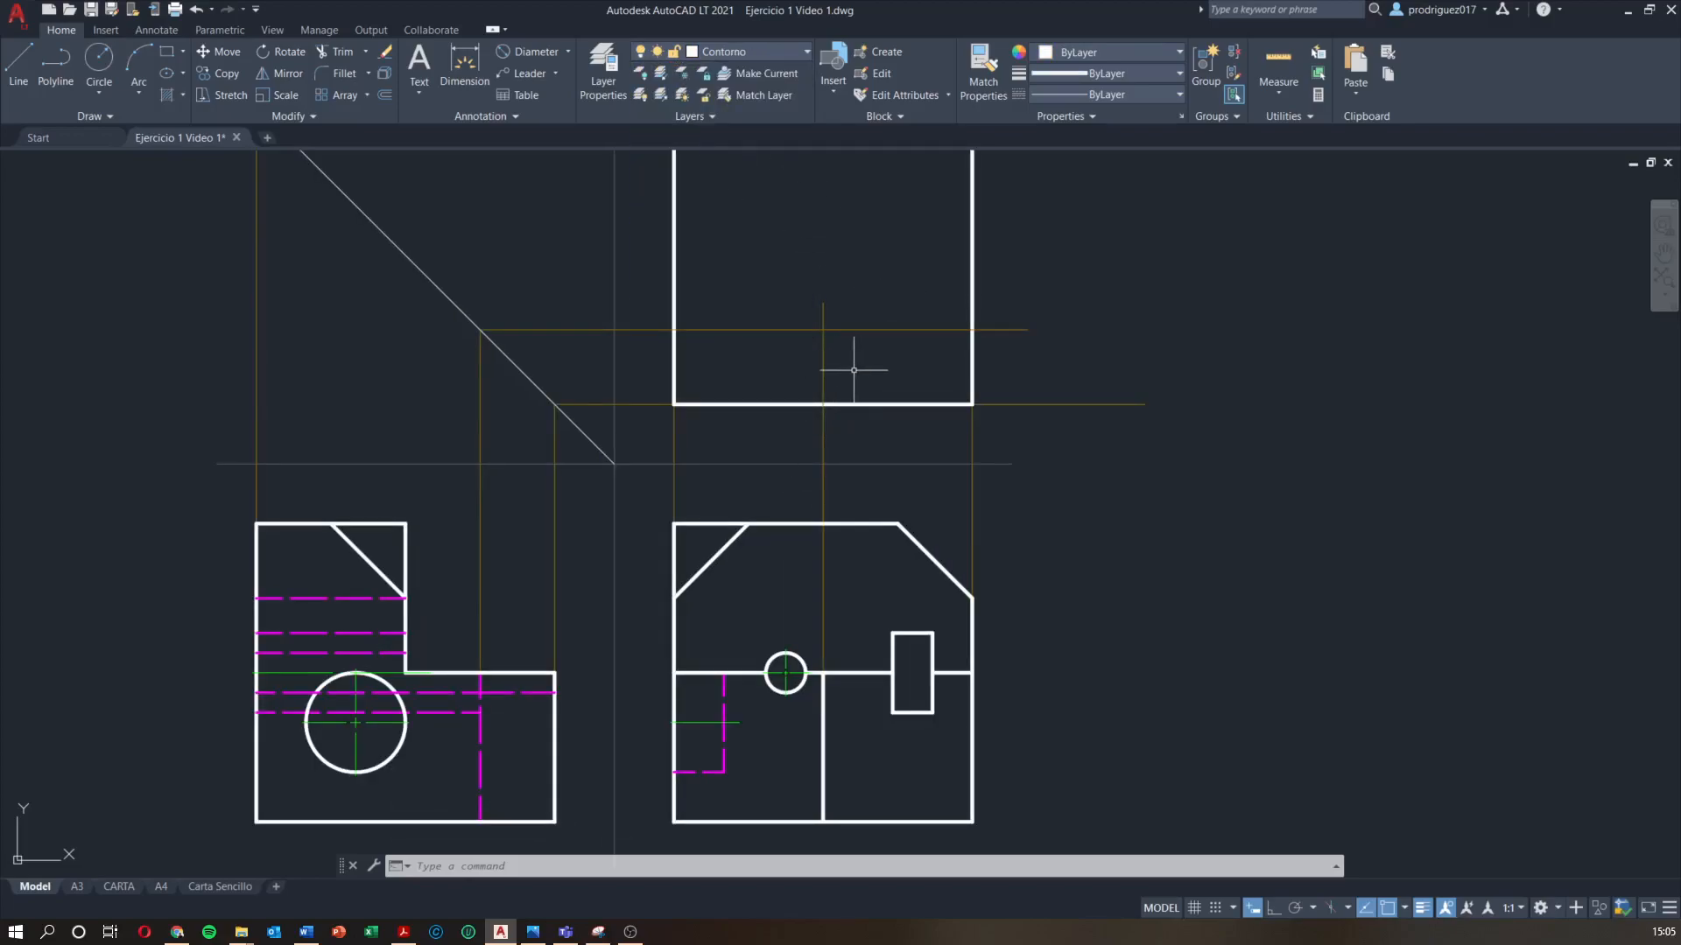
type("l")
key("Return")
left_click(823, 404)
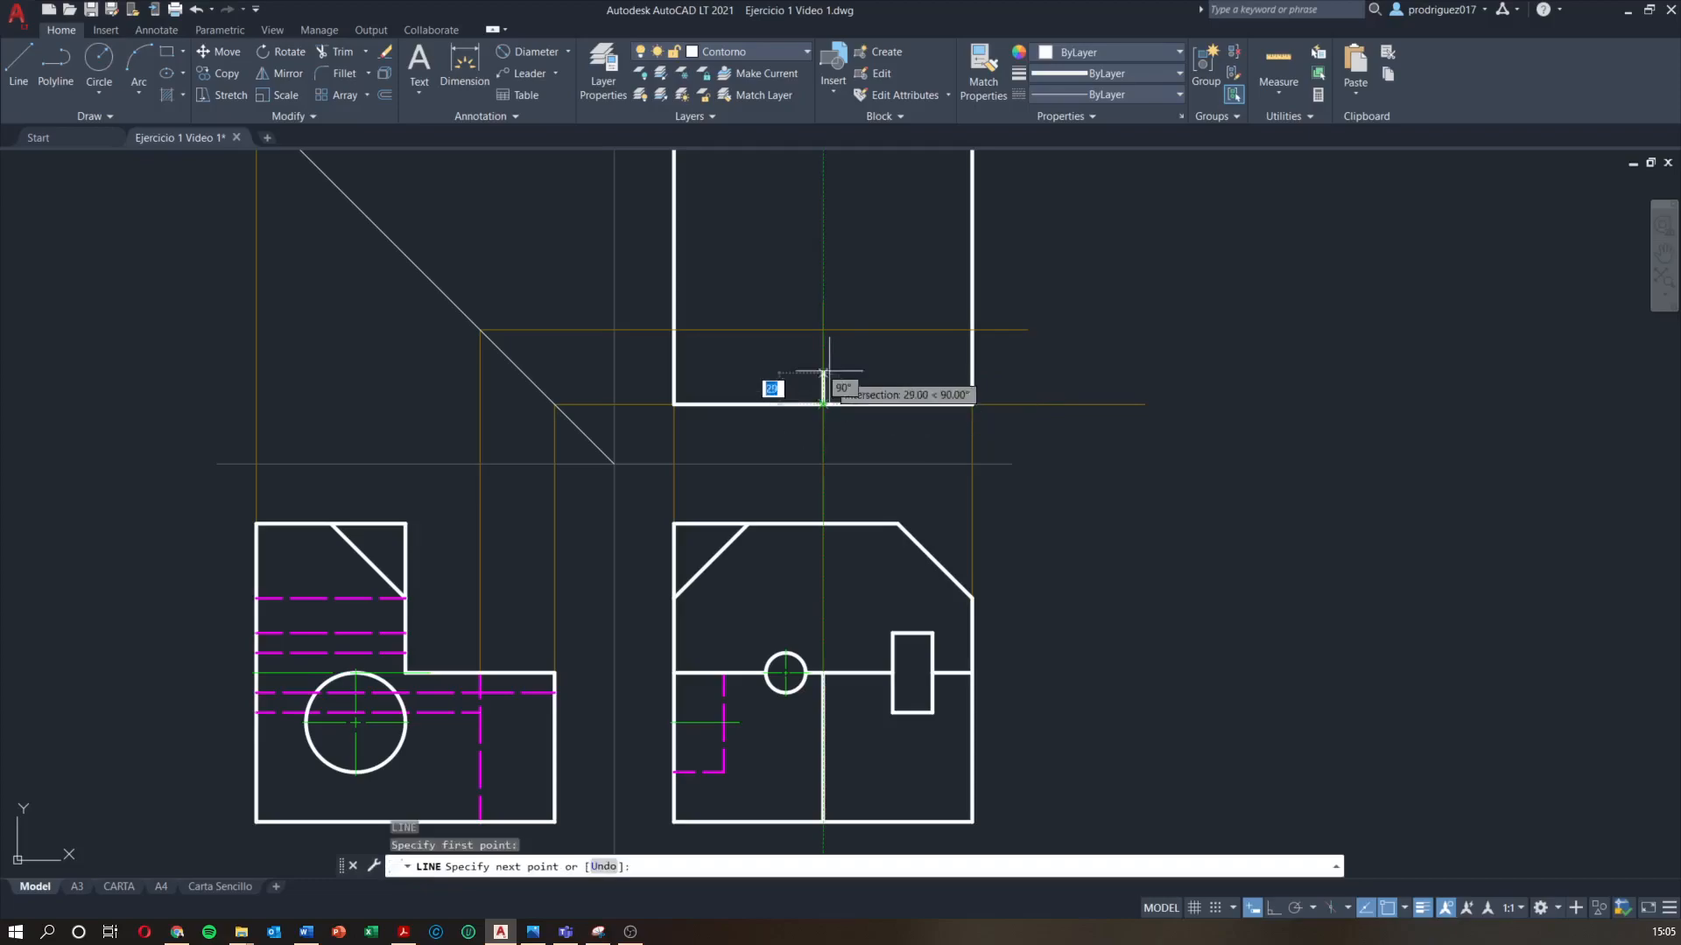
left_click(823, 330)
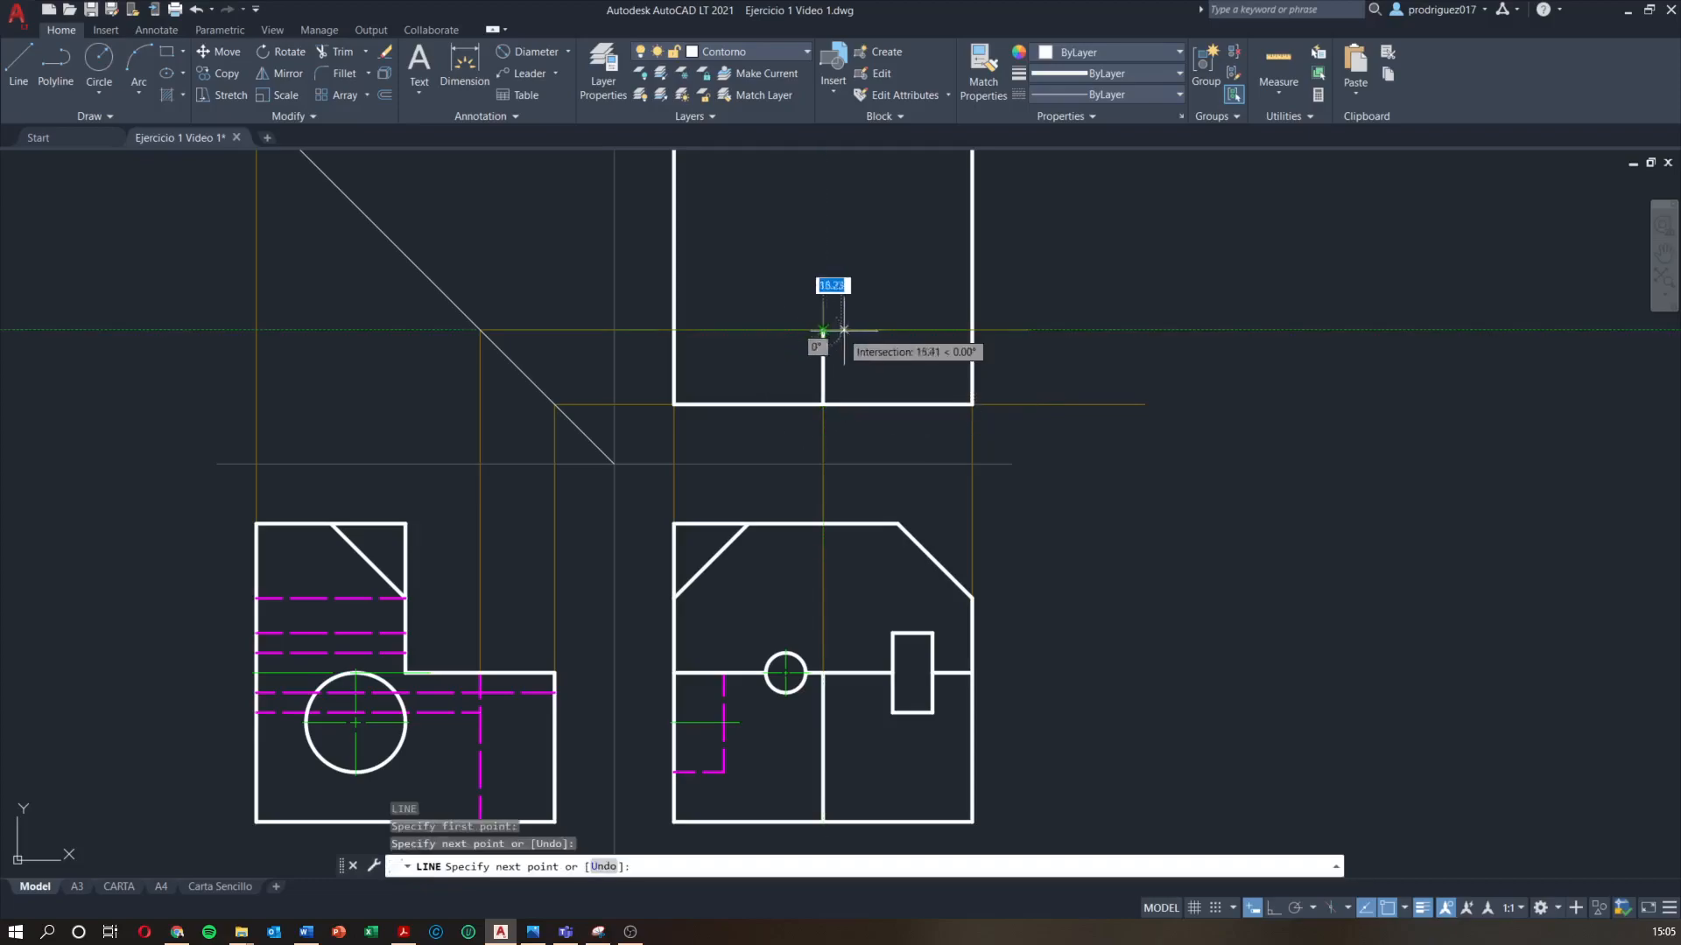
left_click(972, 330)
key("Escape")
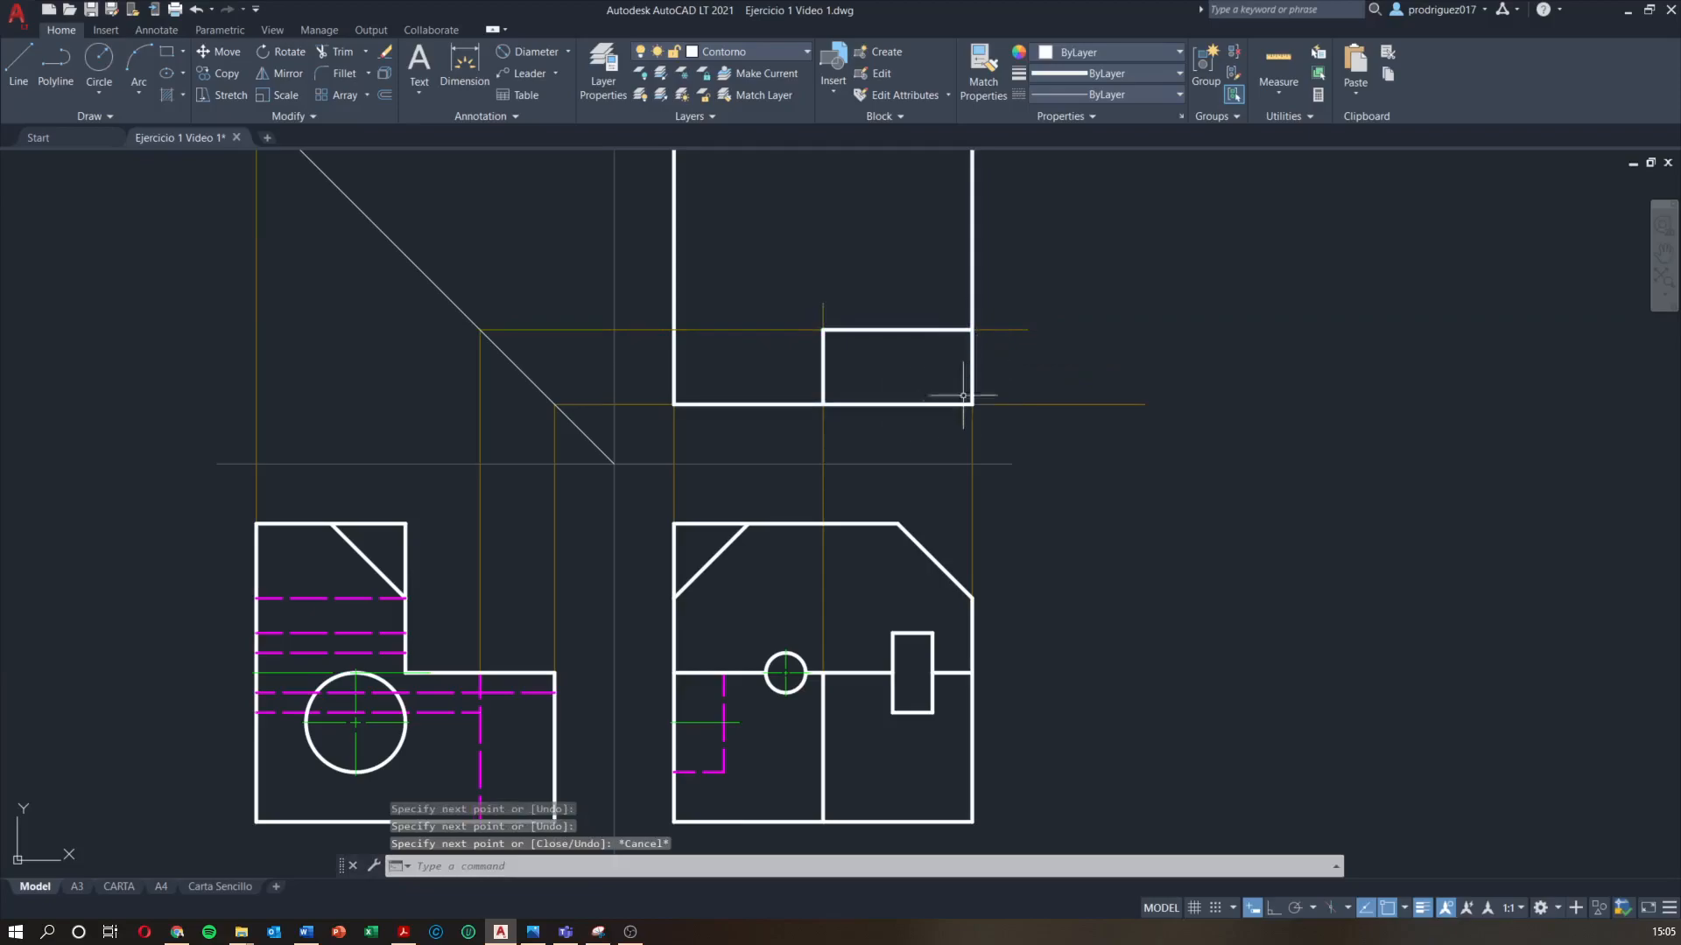
Trim the third view's bottom and right outline segments that enclose the lower-right notch
left_click(345, 56)
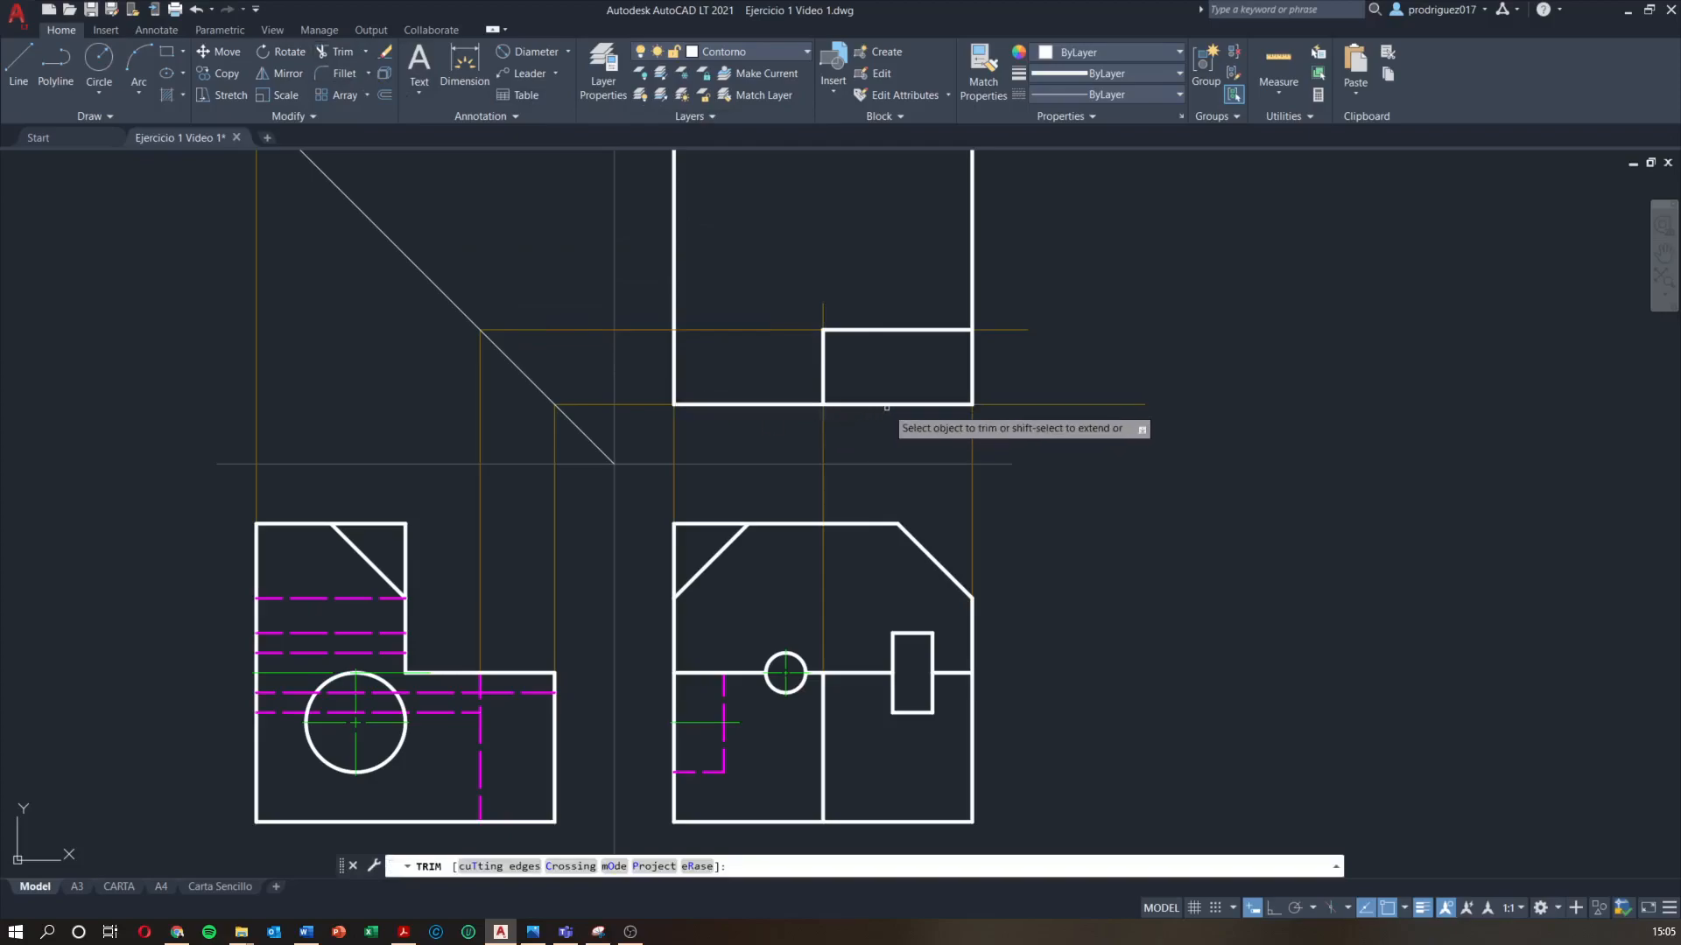
left_click(890, 405)
left_click(972, 372)
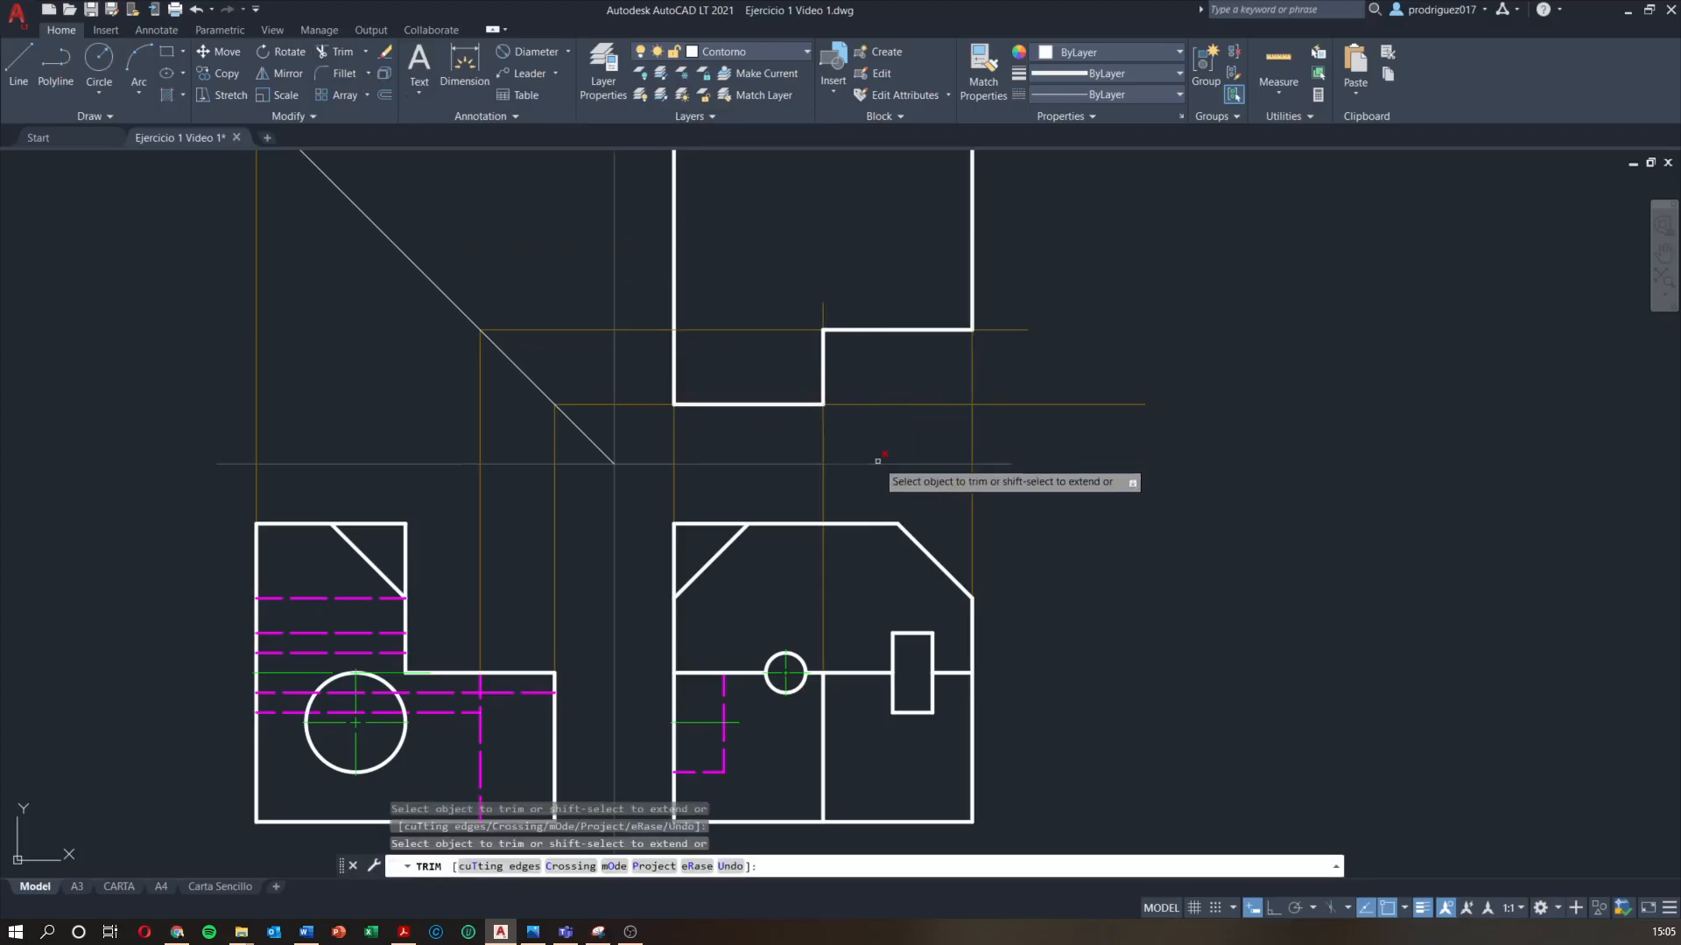
scroll(877, 462, "down", 2)
key("Escape")
left_click(631, 646)
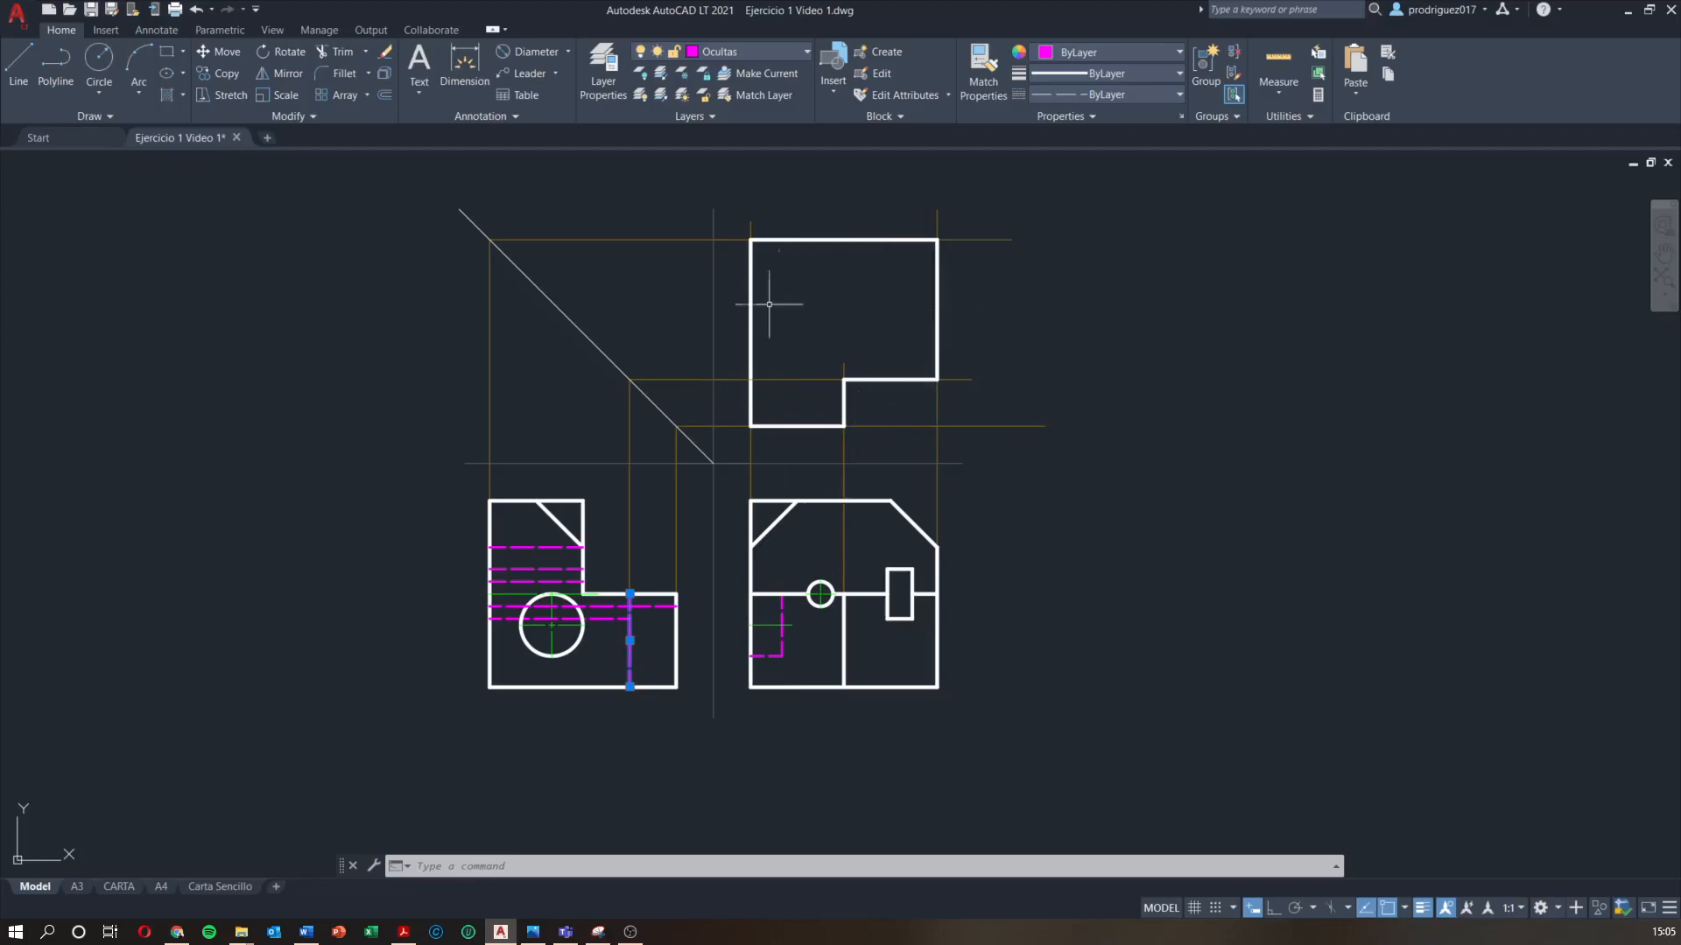
key("Escape")
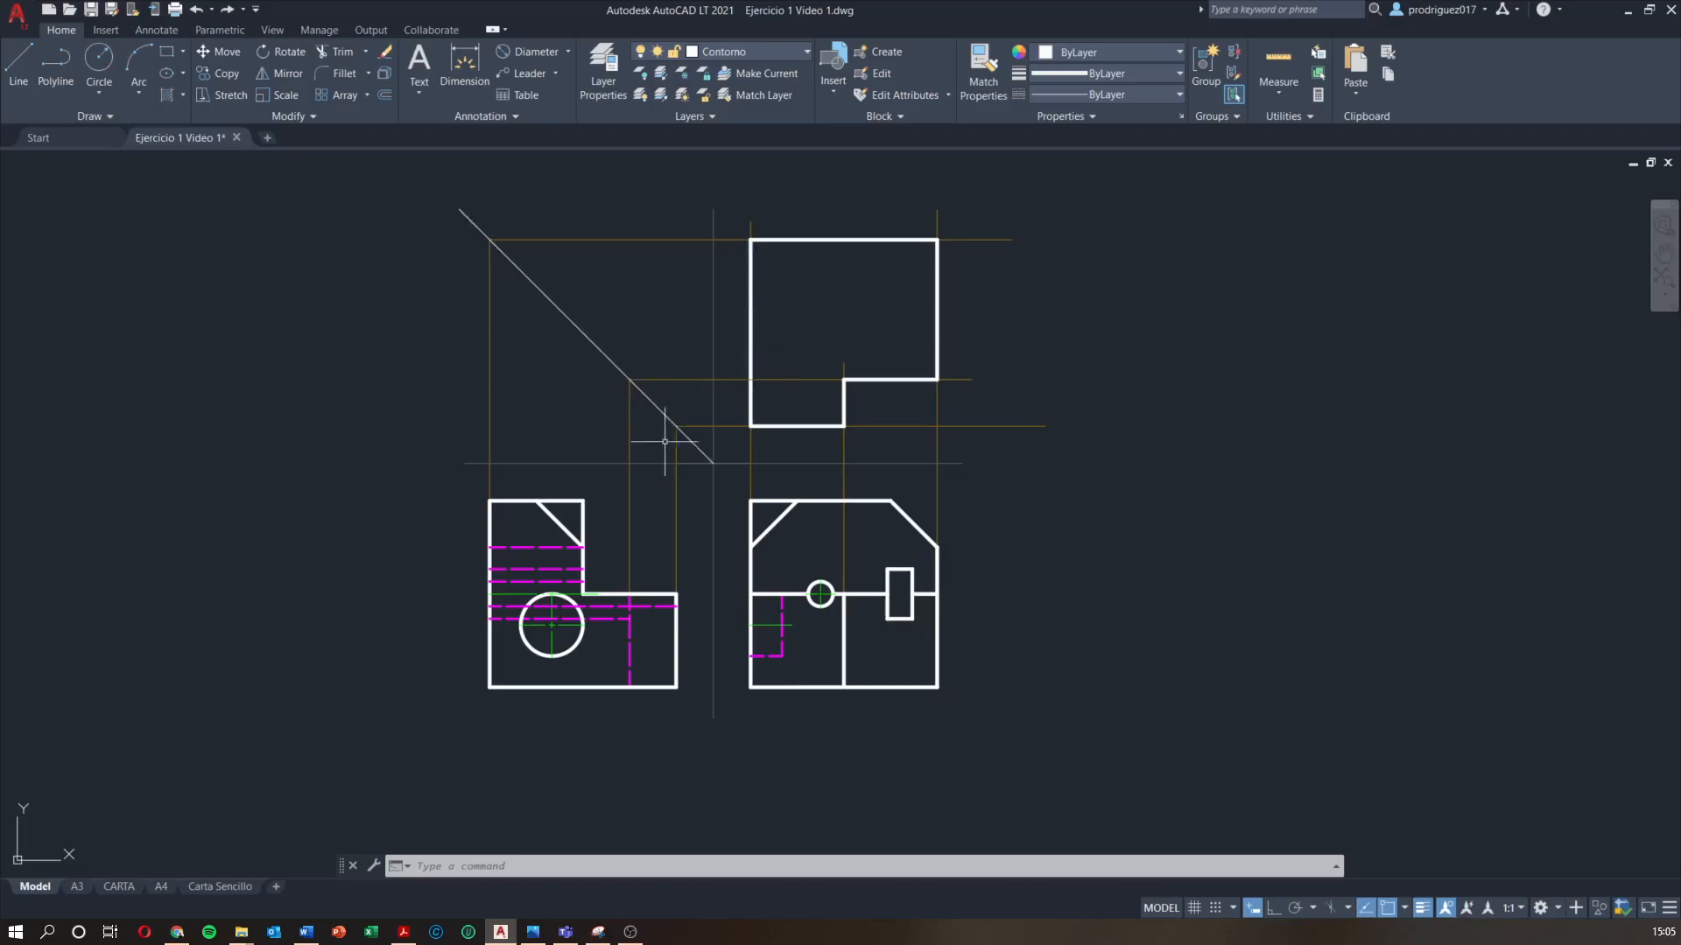
On the Construcción layer with Ortho on, draw a vertical projection line from the left view's upper-right corner past the diagonal line
left_click(752, 52)
left_click(726, 179)
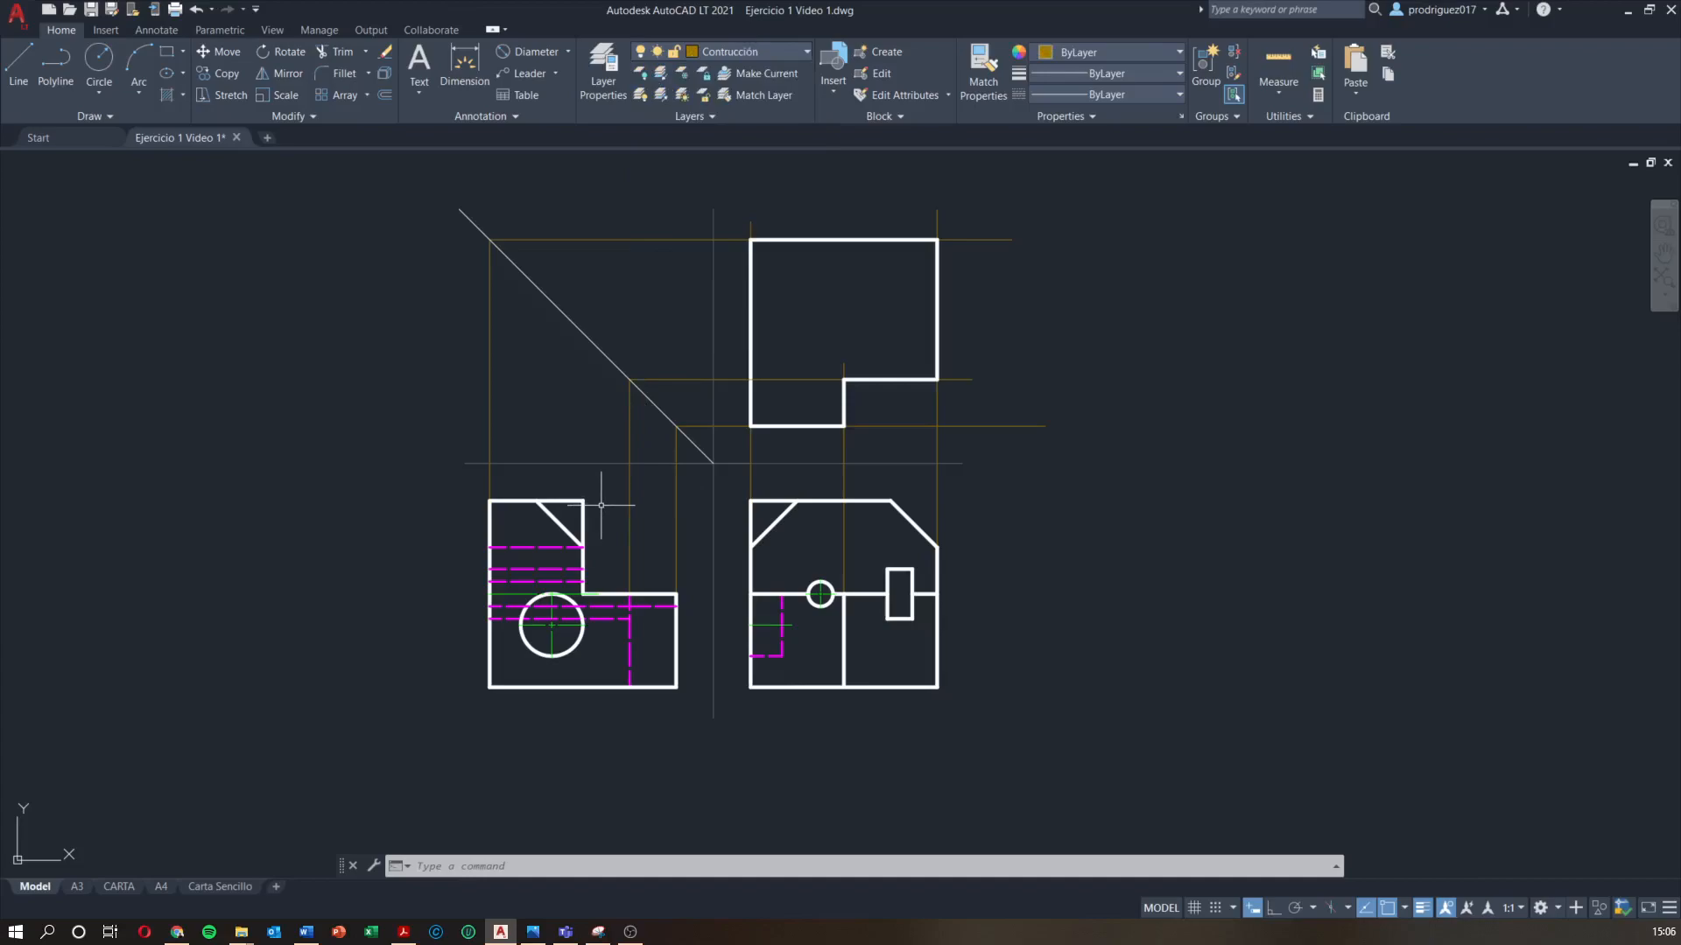
type("l")
key("Return")
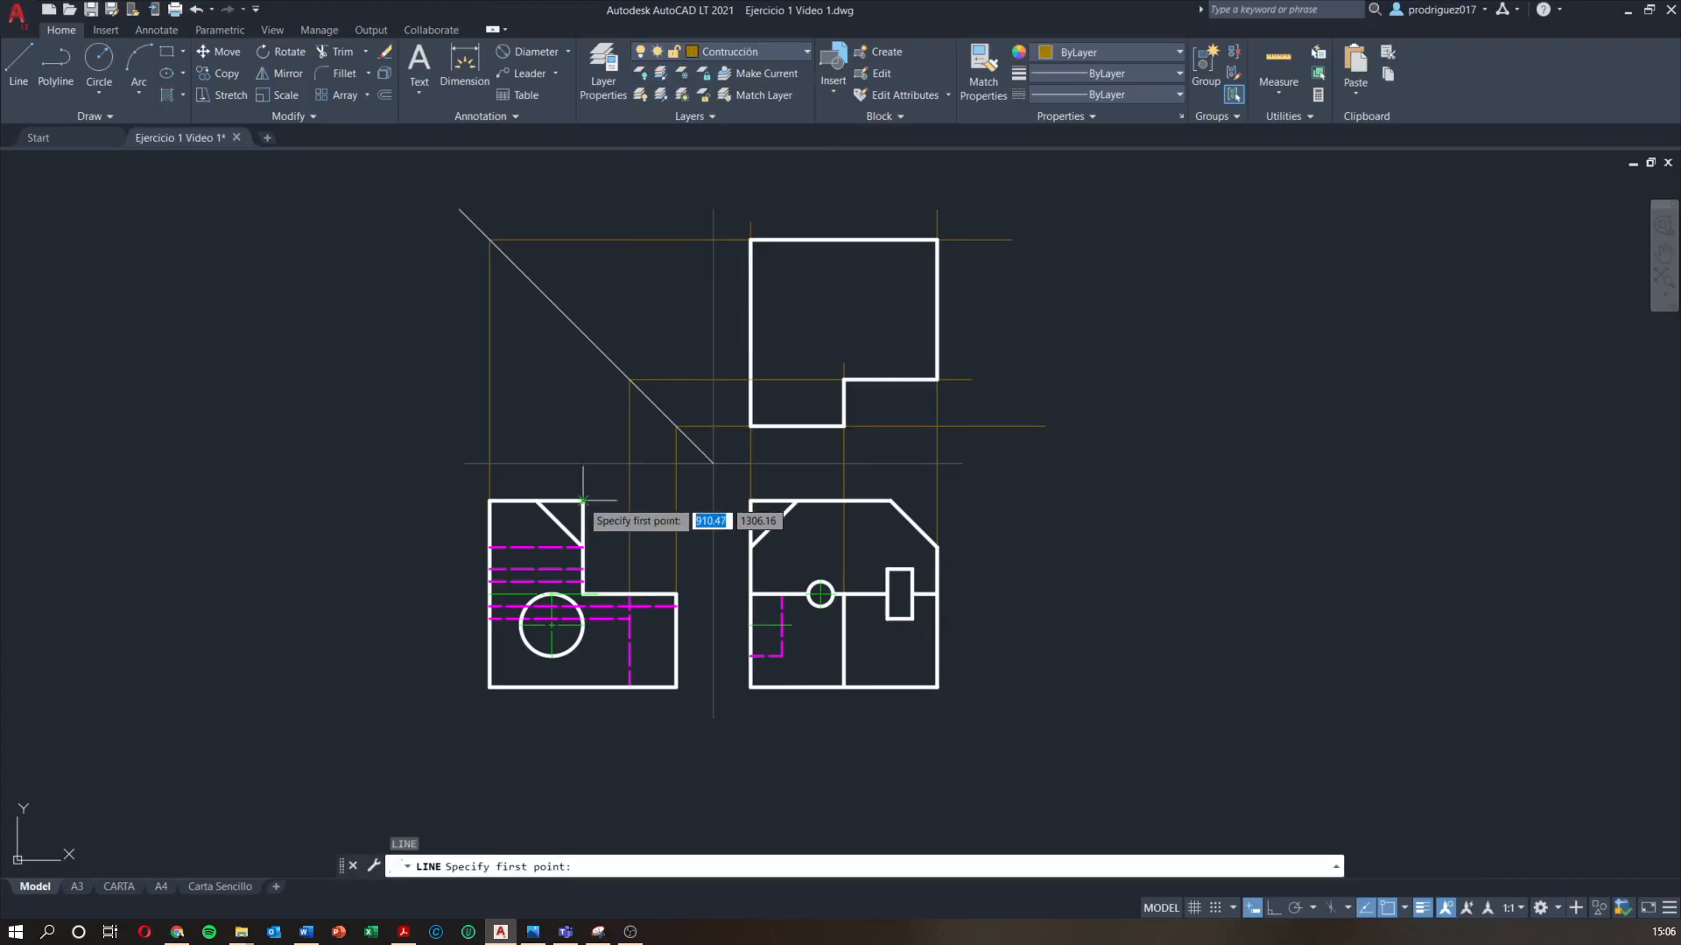
left_click(584, 500)
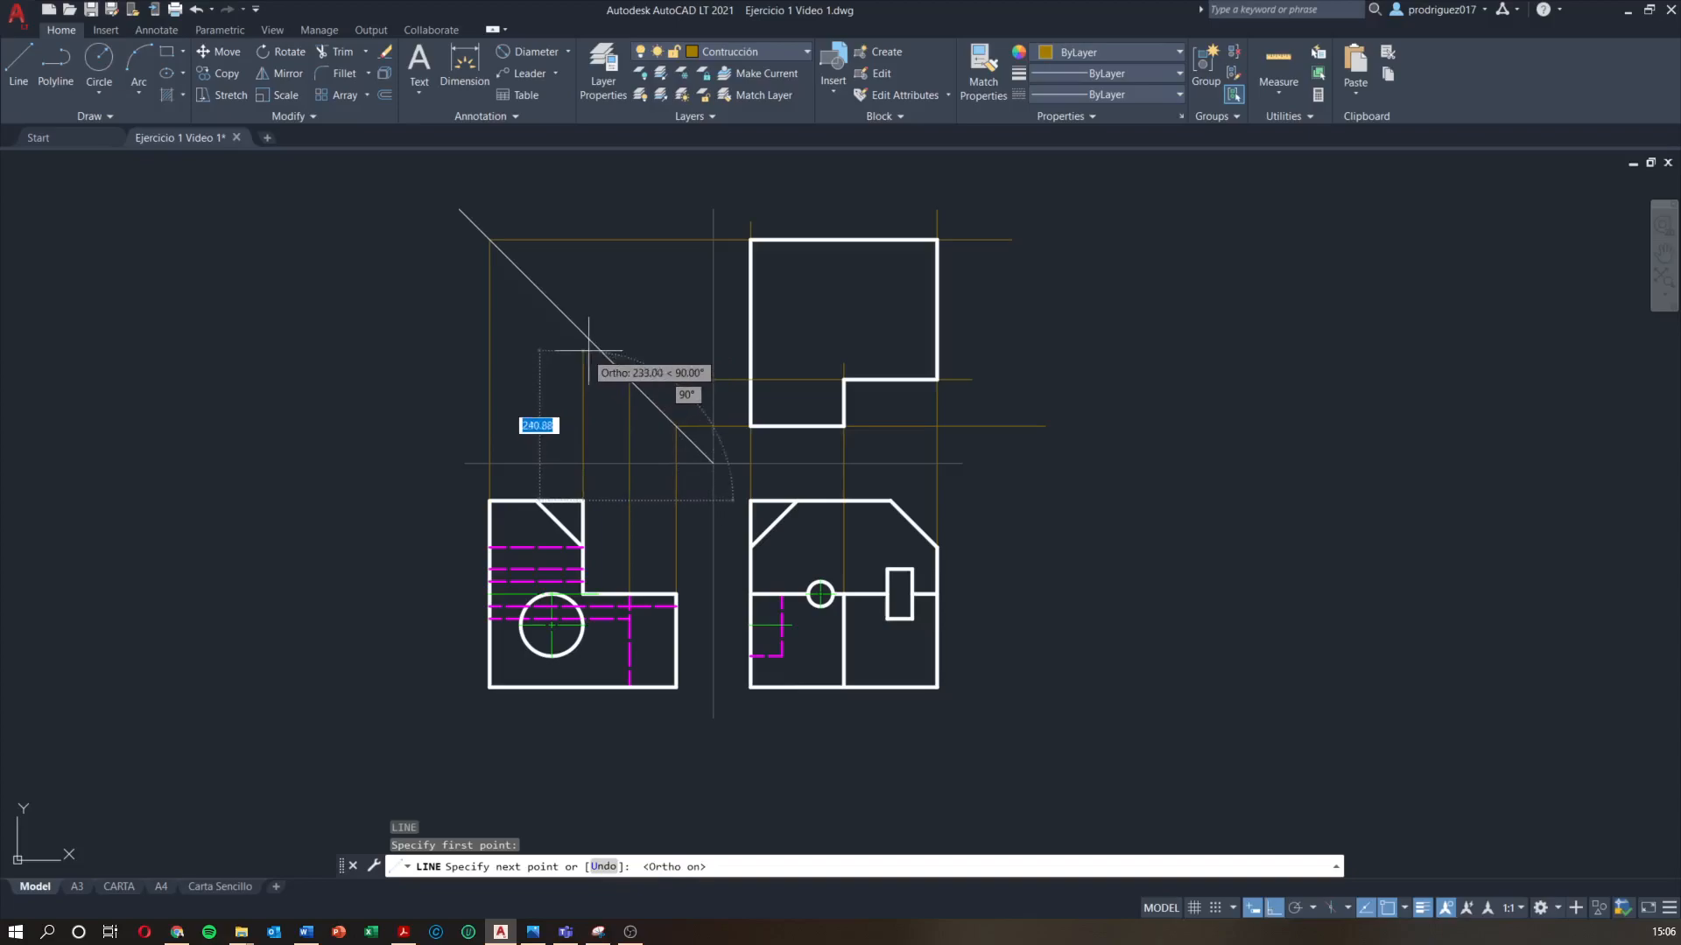
key("F8")
key("Escape")
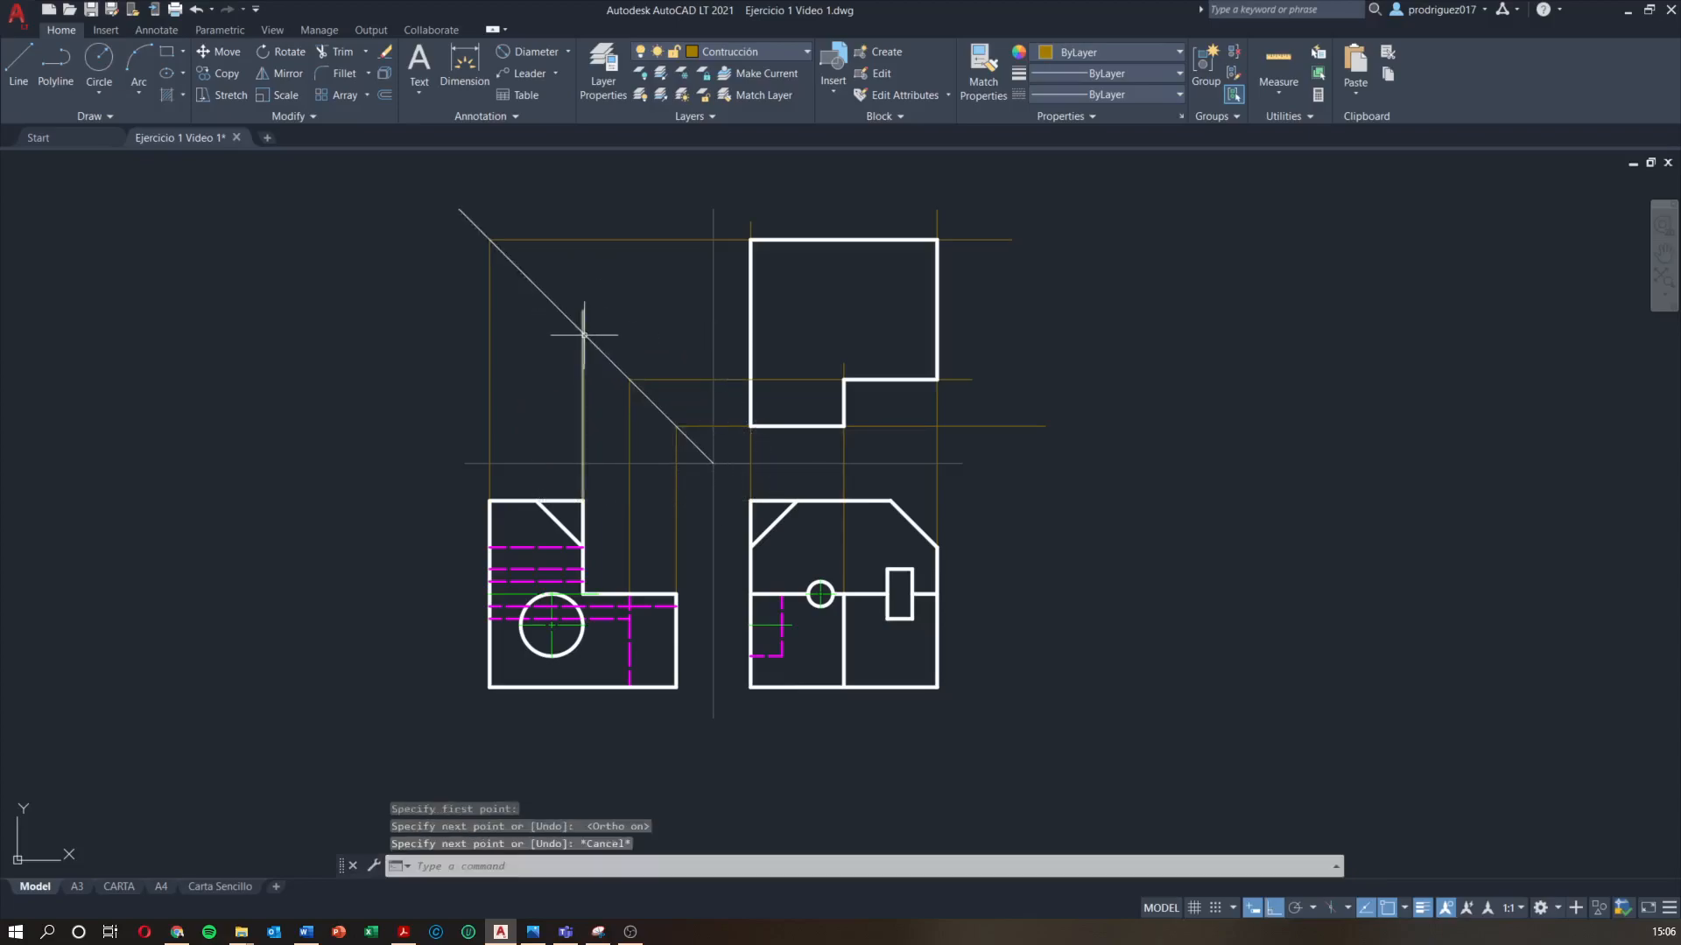
Draw a horizontal projection line from that vertical line's intersection with the diagonal across and beyond the third view
scroll(622, 342, "up", 2)
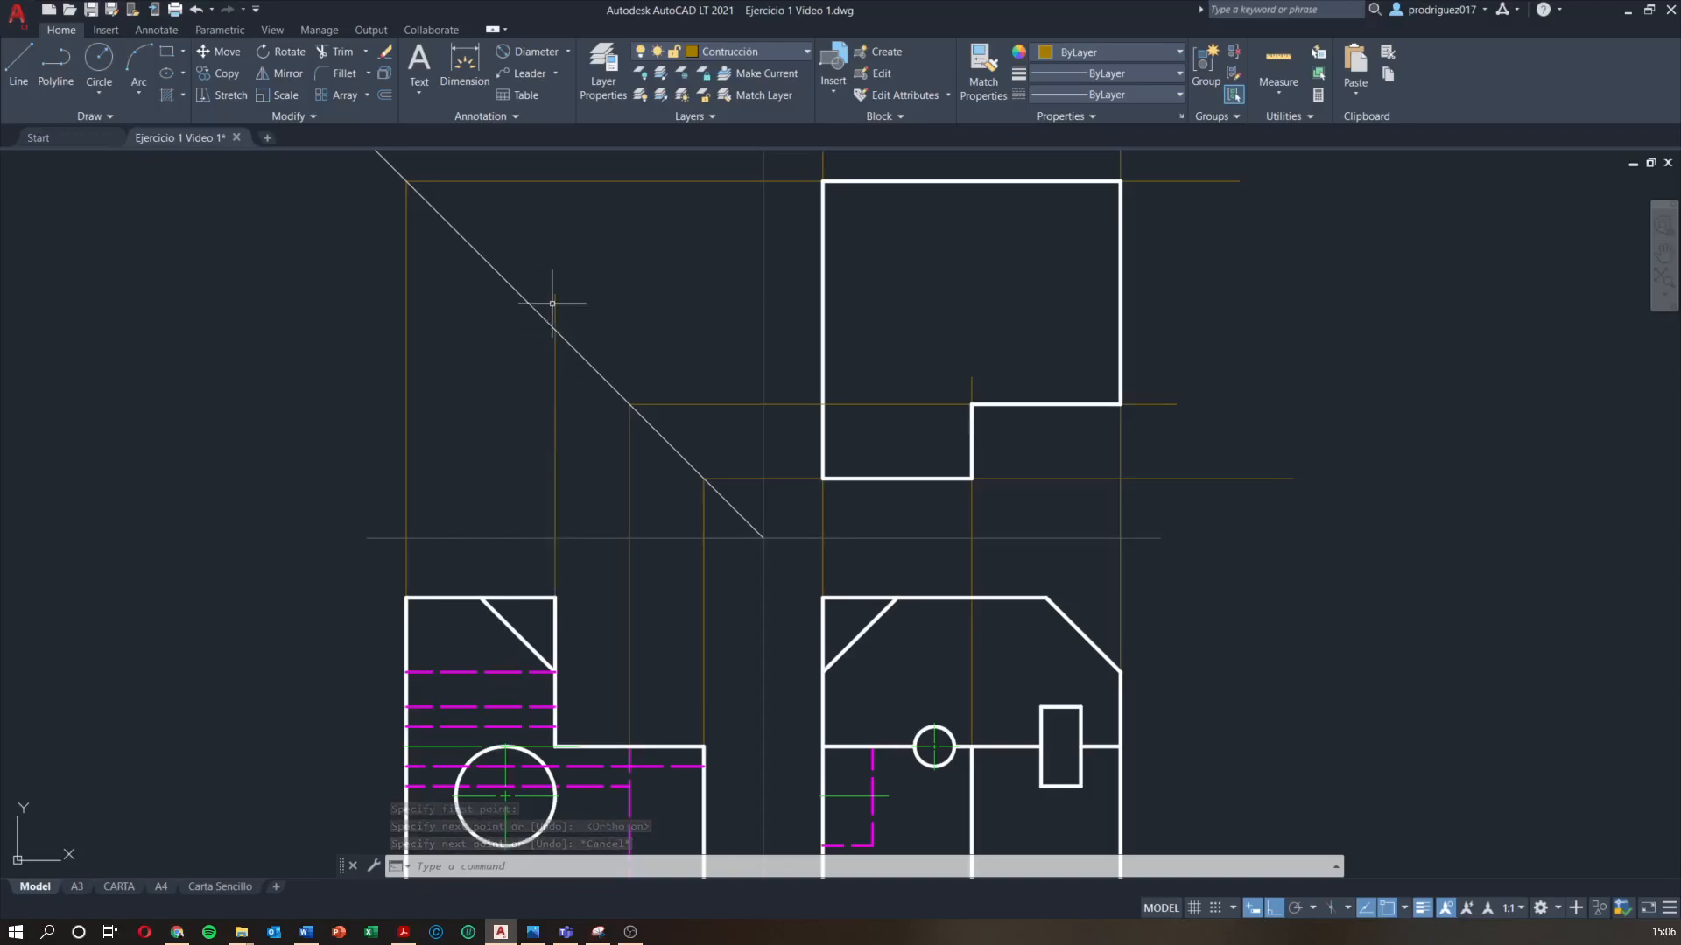
type("l")
key("Return")
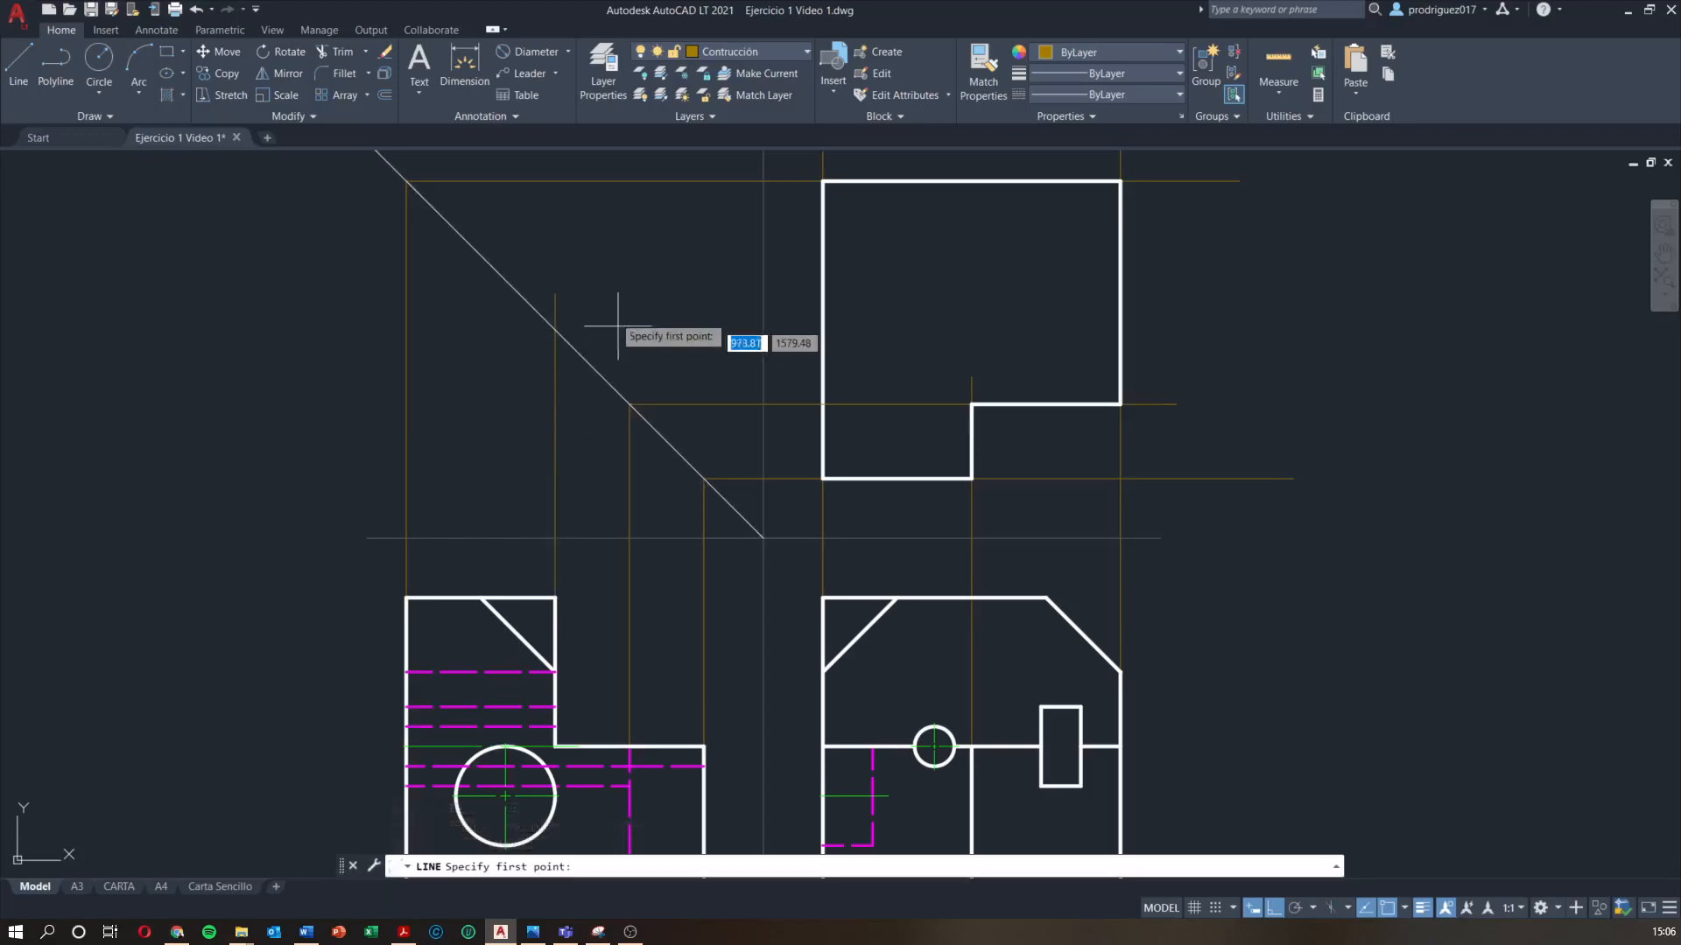
left_click(554, 330)
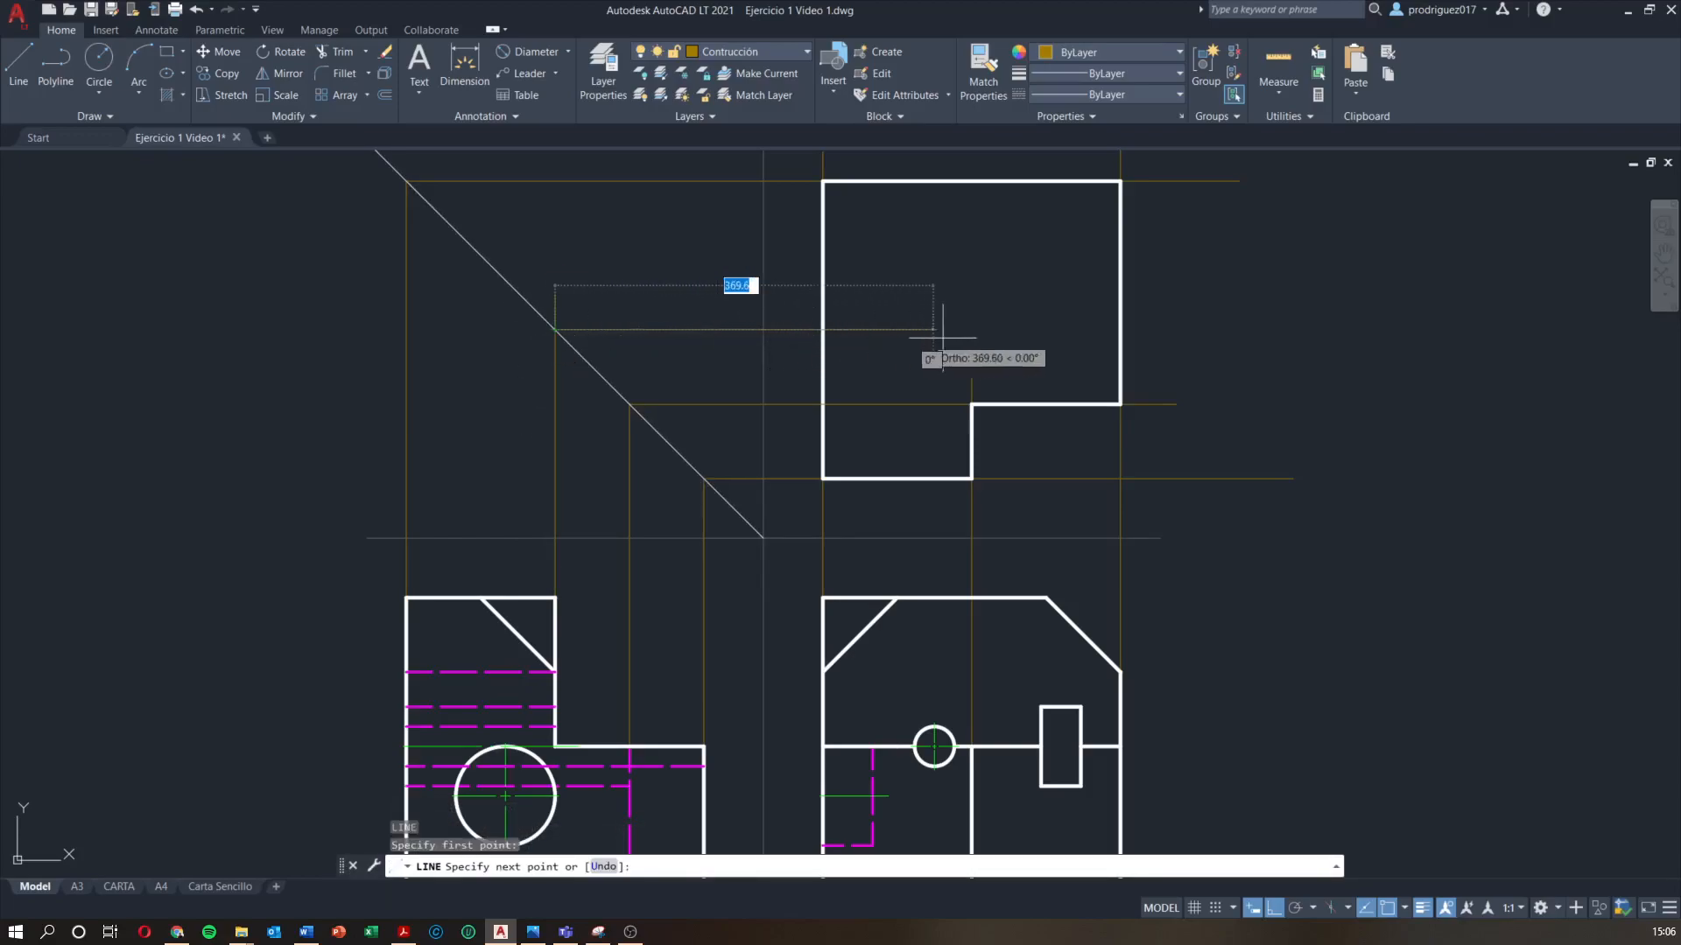
left_click(1168, 330)
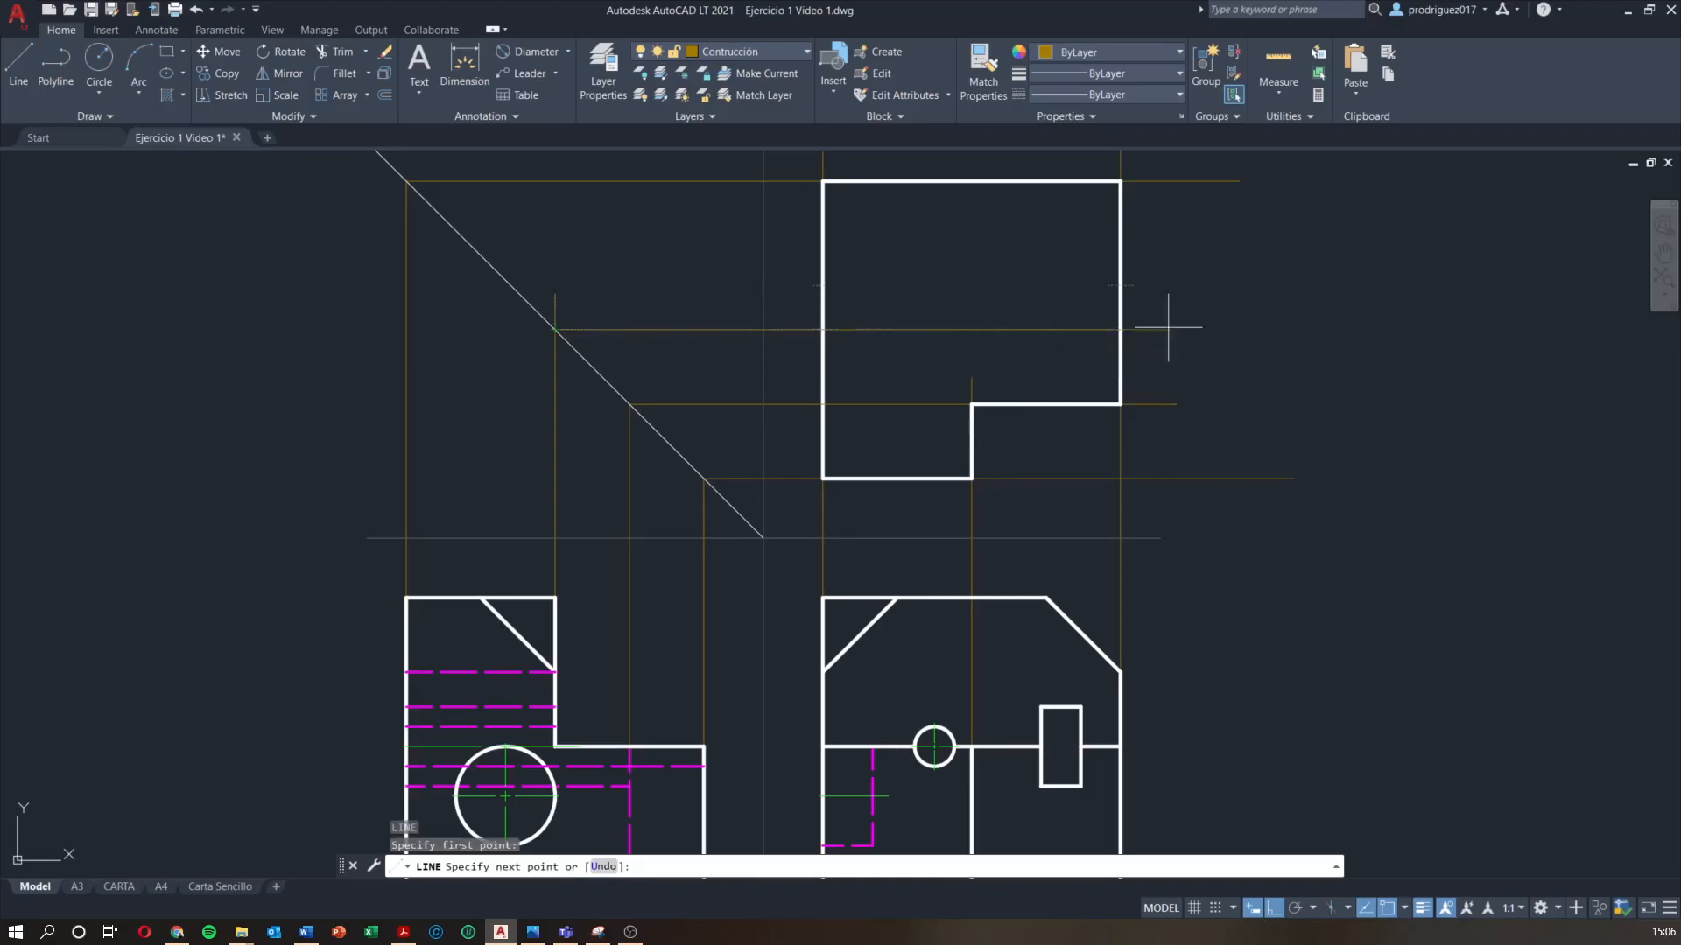
key("Escape")
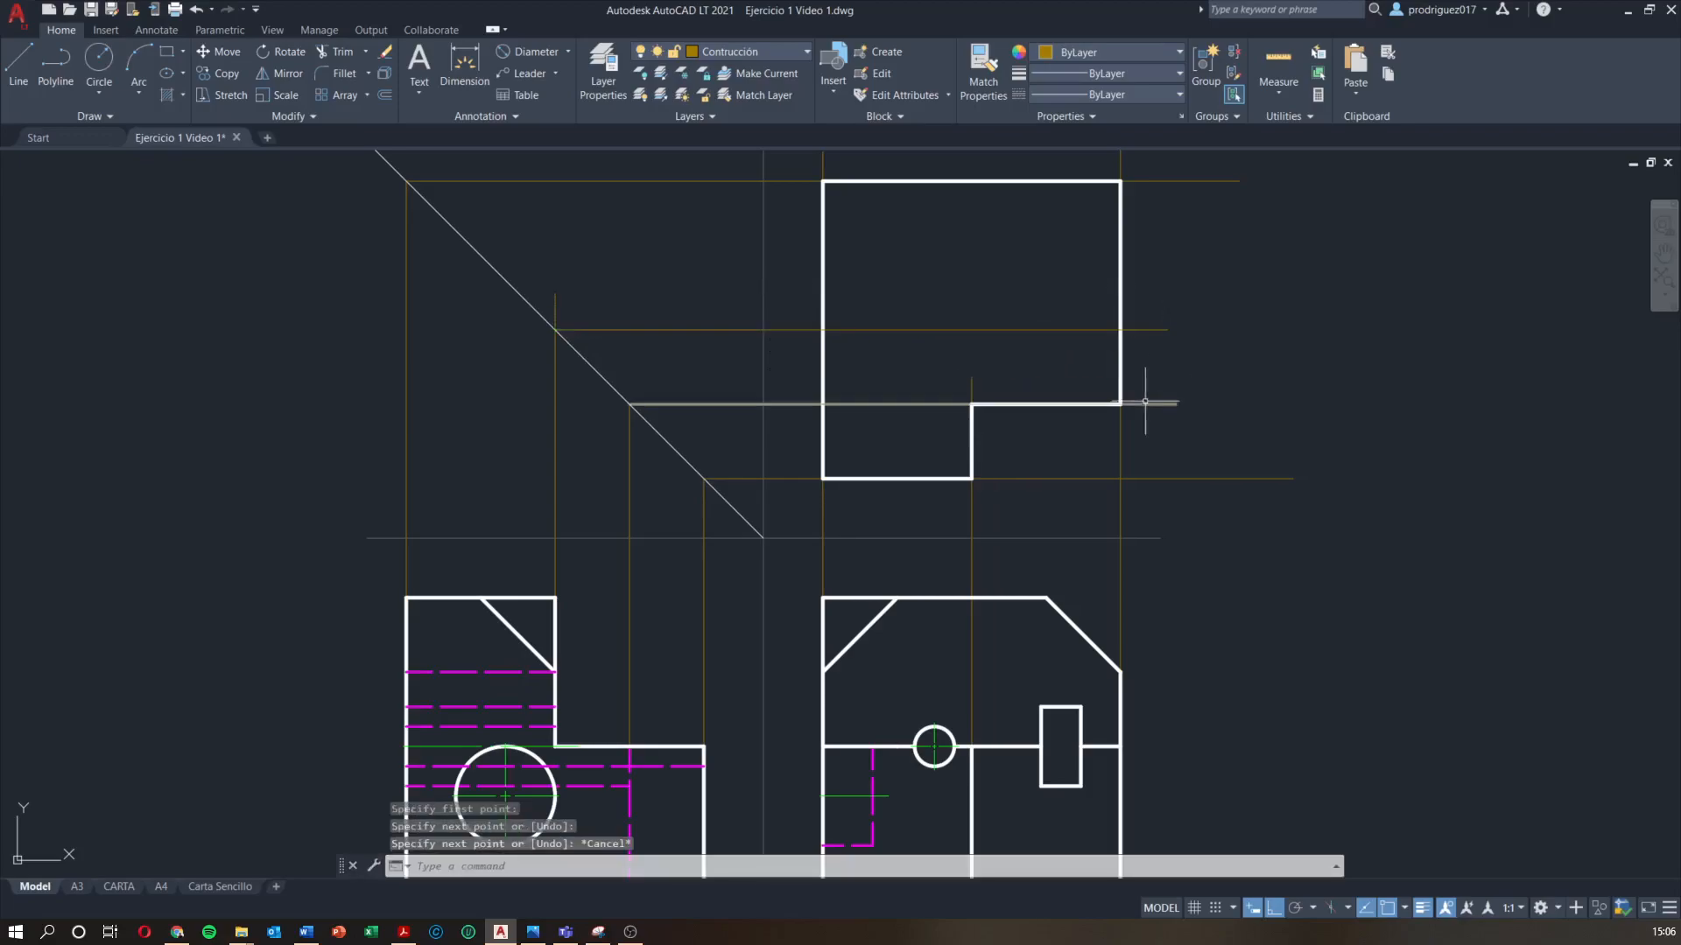
Make Contorno the current layer and draw the third view's horizontal inner edge from its left to its right outline along the projection line
left_click(725, 51)
left_click(730, 171)
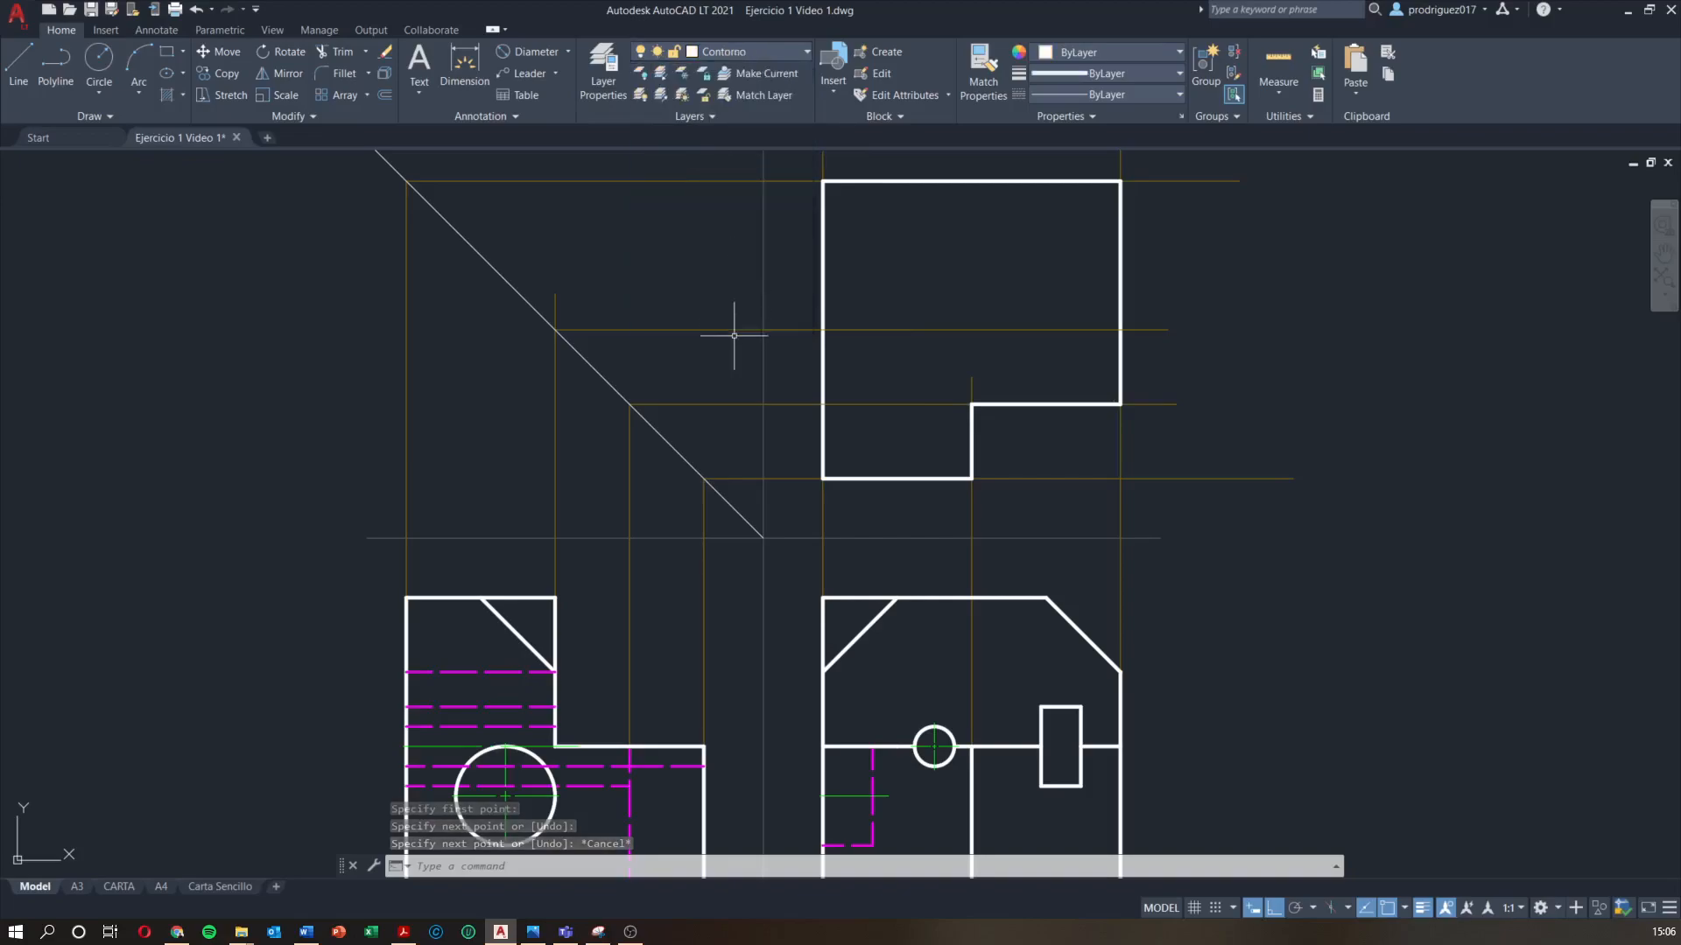
type("l")
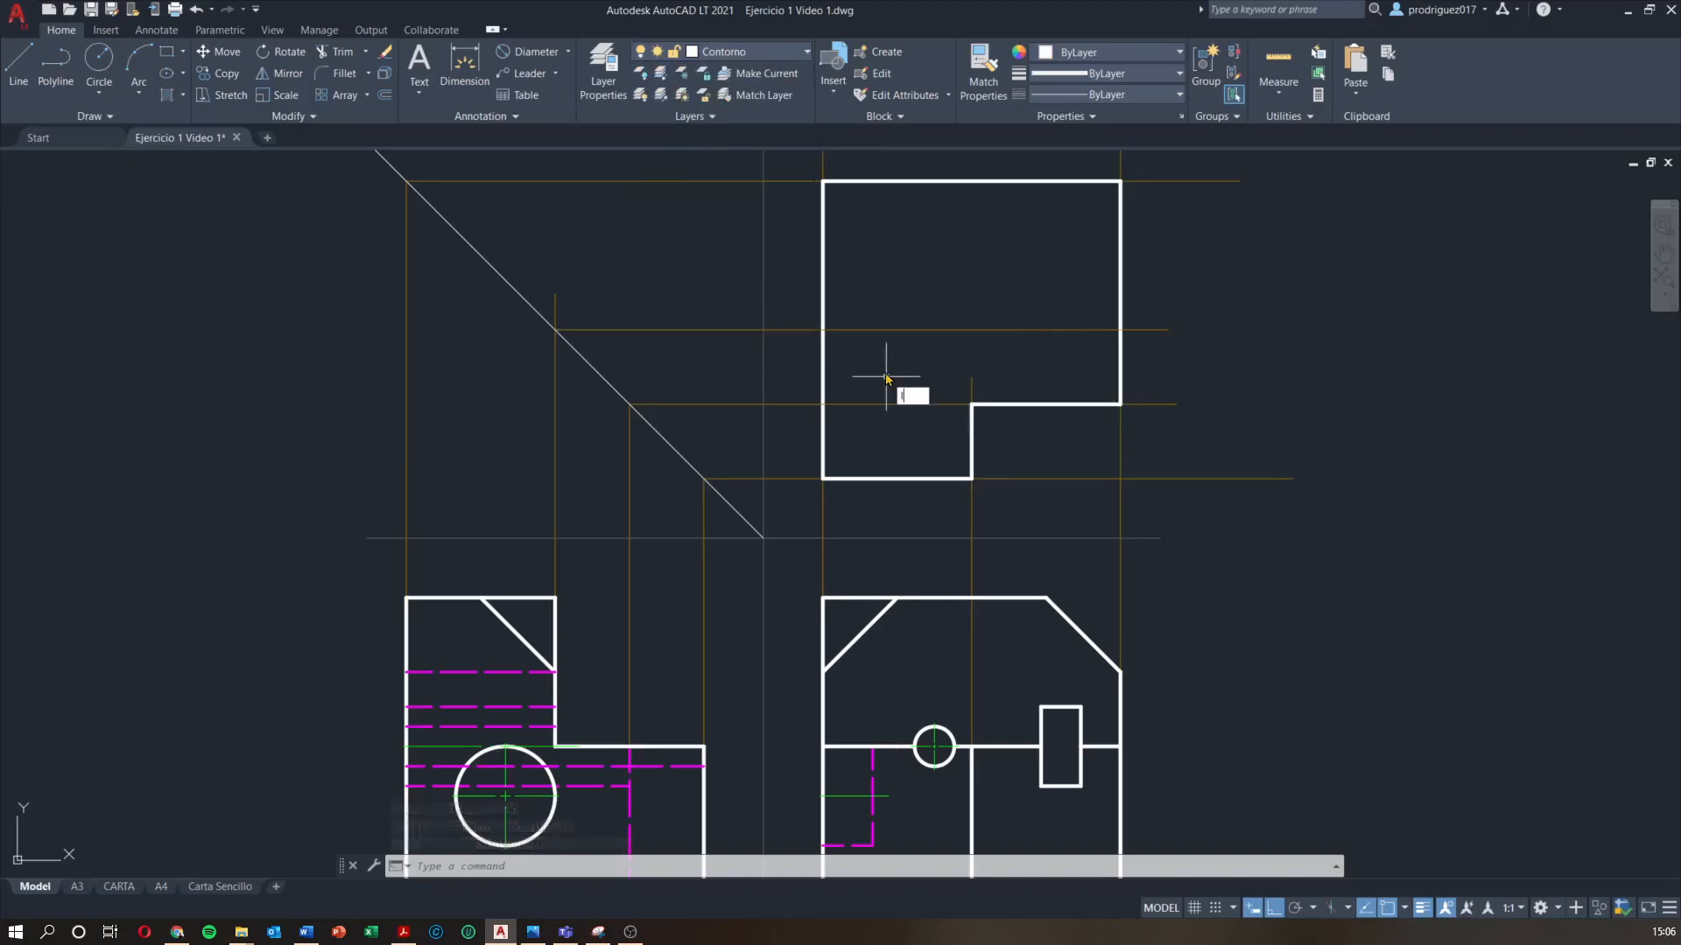
key("Return")
left_click(823, 330)
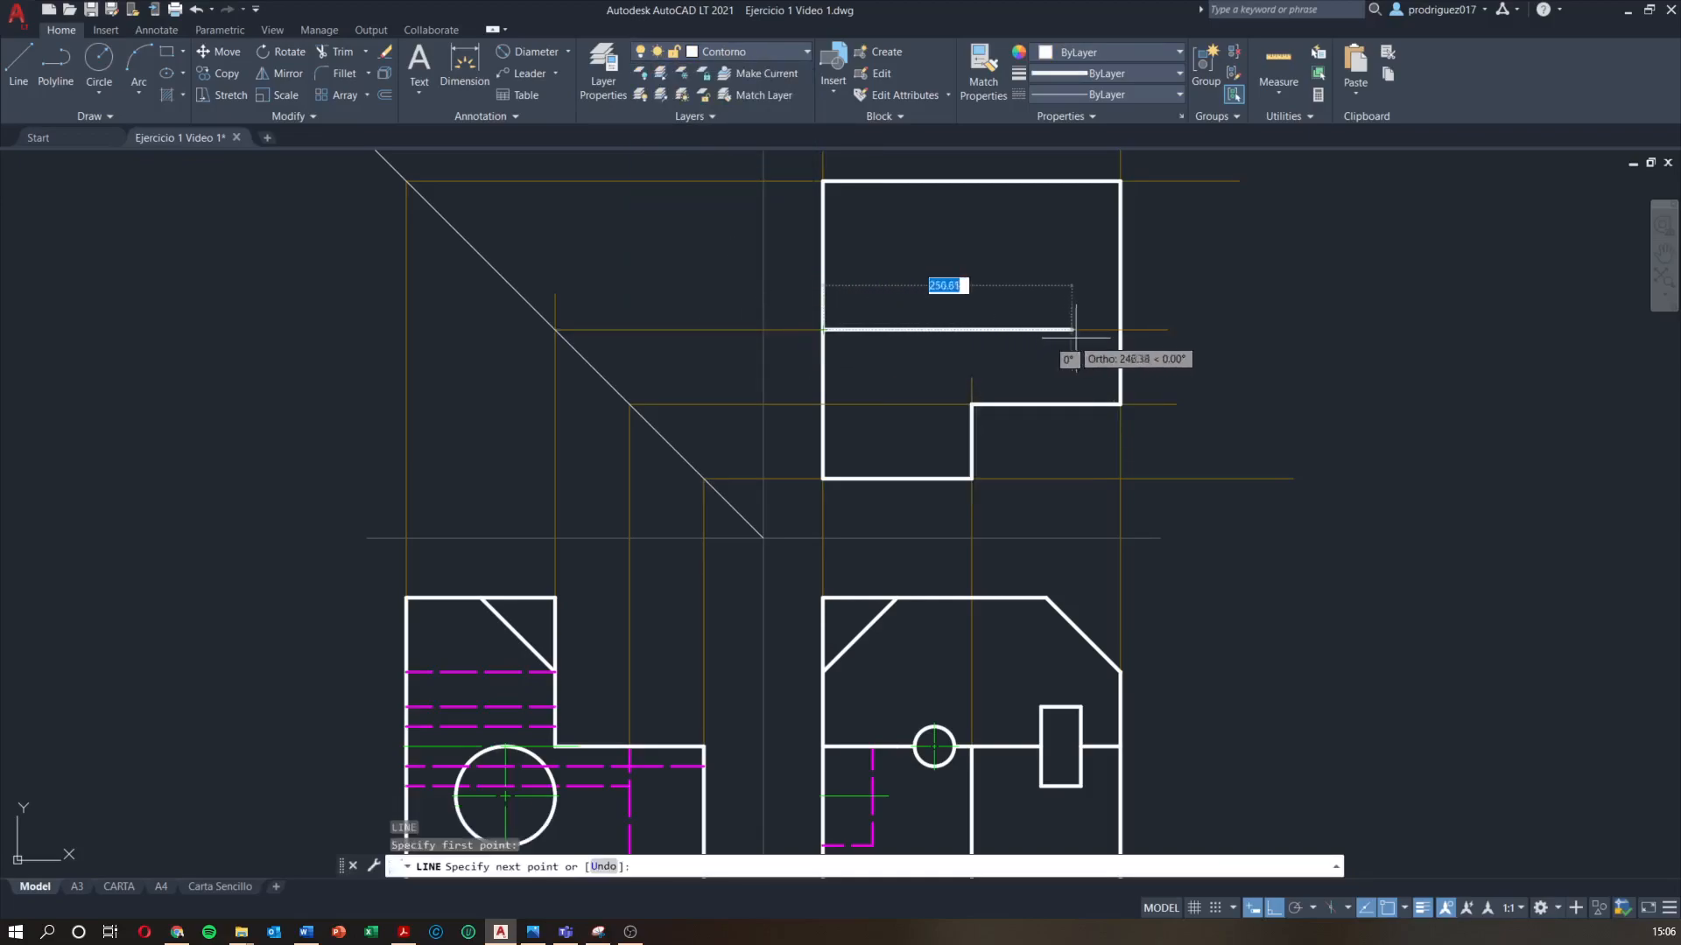
left_click(1121, 330)
key("Escape")
scroll(1024, 368, "down", 2)
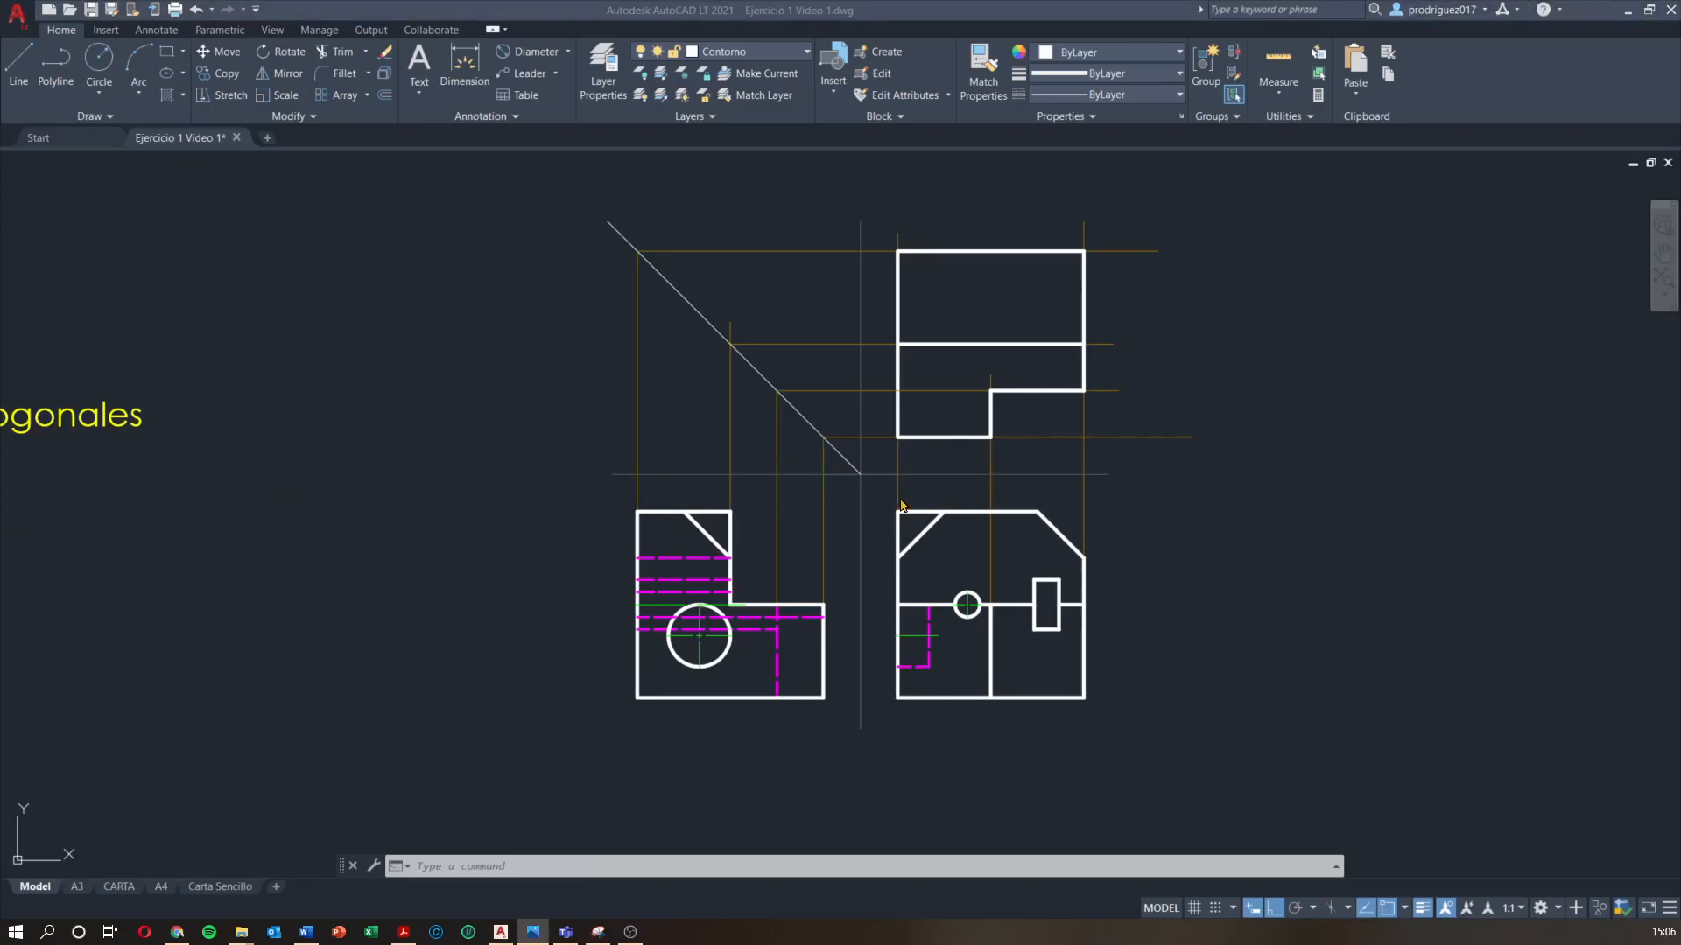
scroll(928, 481, "up", 2)
middle_click_drag(949, 465, 939, 452)
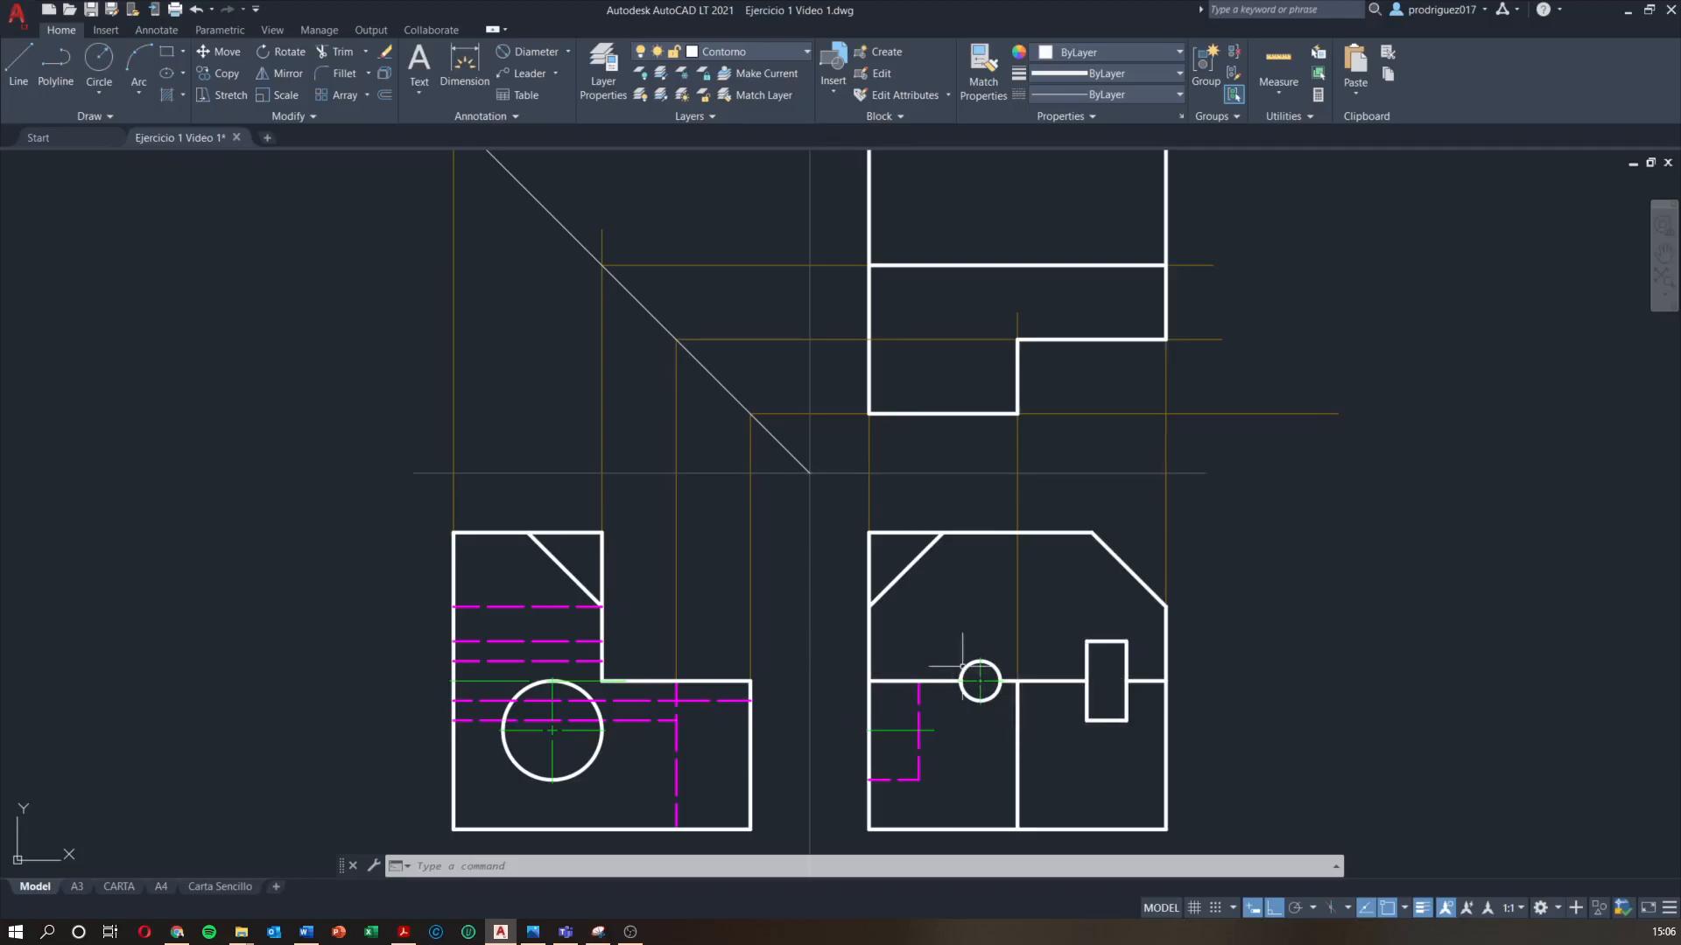
type("l")
key("Return")
key("Escape")
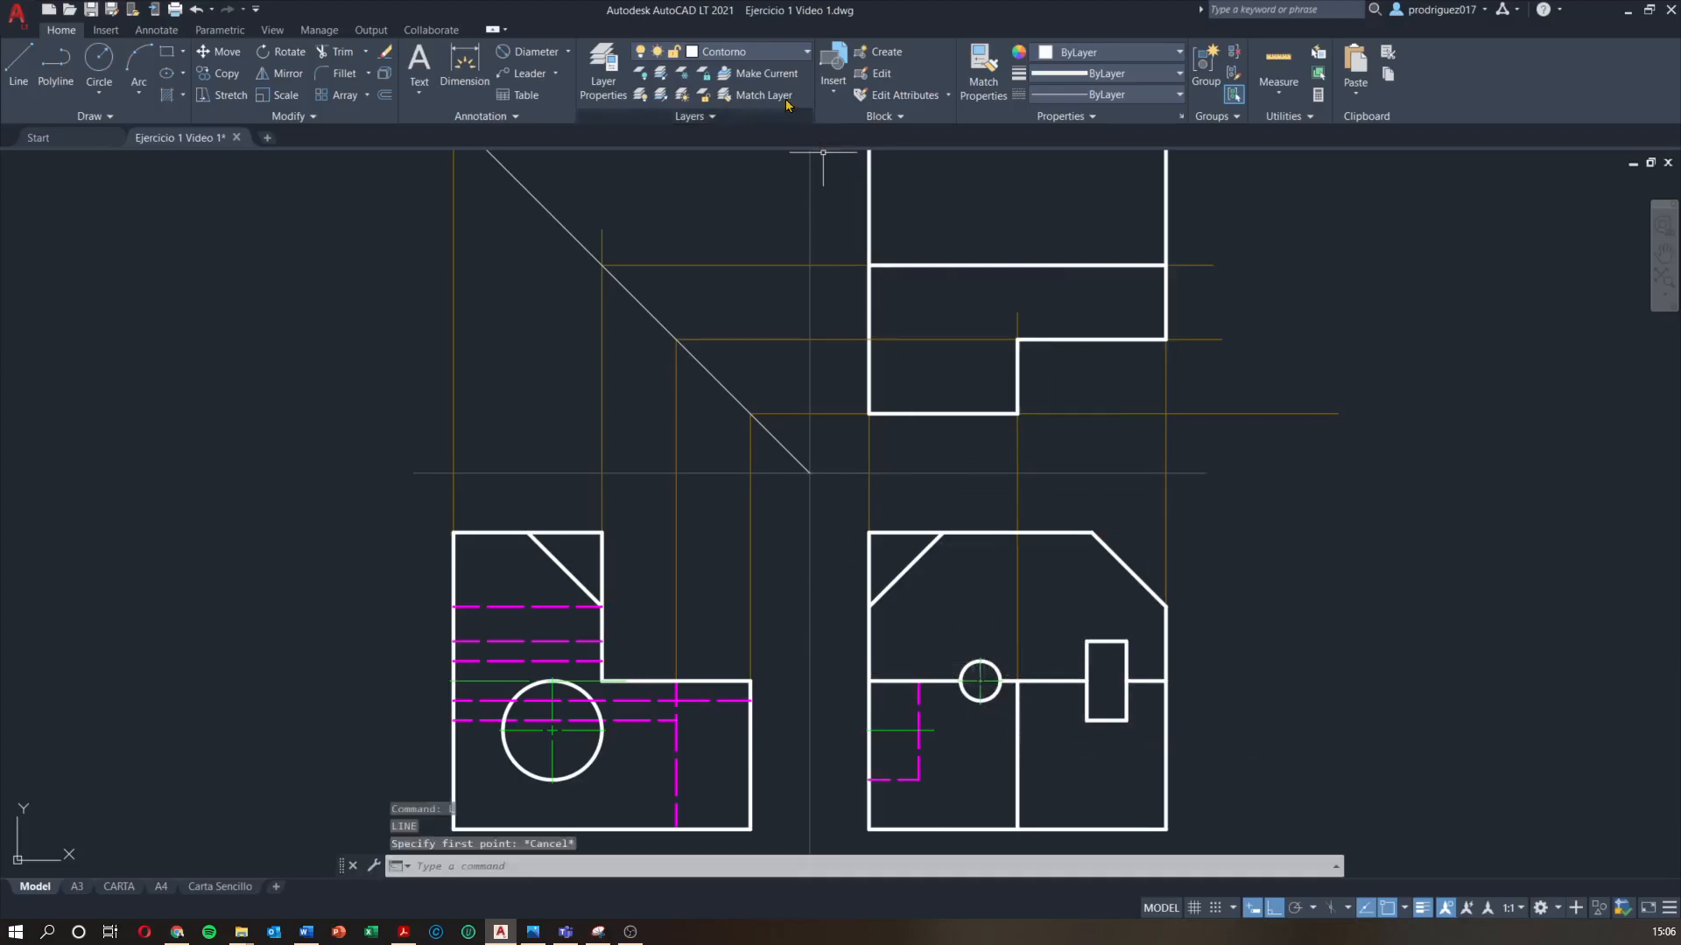
On the Contrucción layer, draw a horizontal projection line from the front rectangle's lower-left corner to the left view's vertical hidden line
left_click(751, 55)
left_click(726, 177)
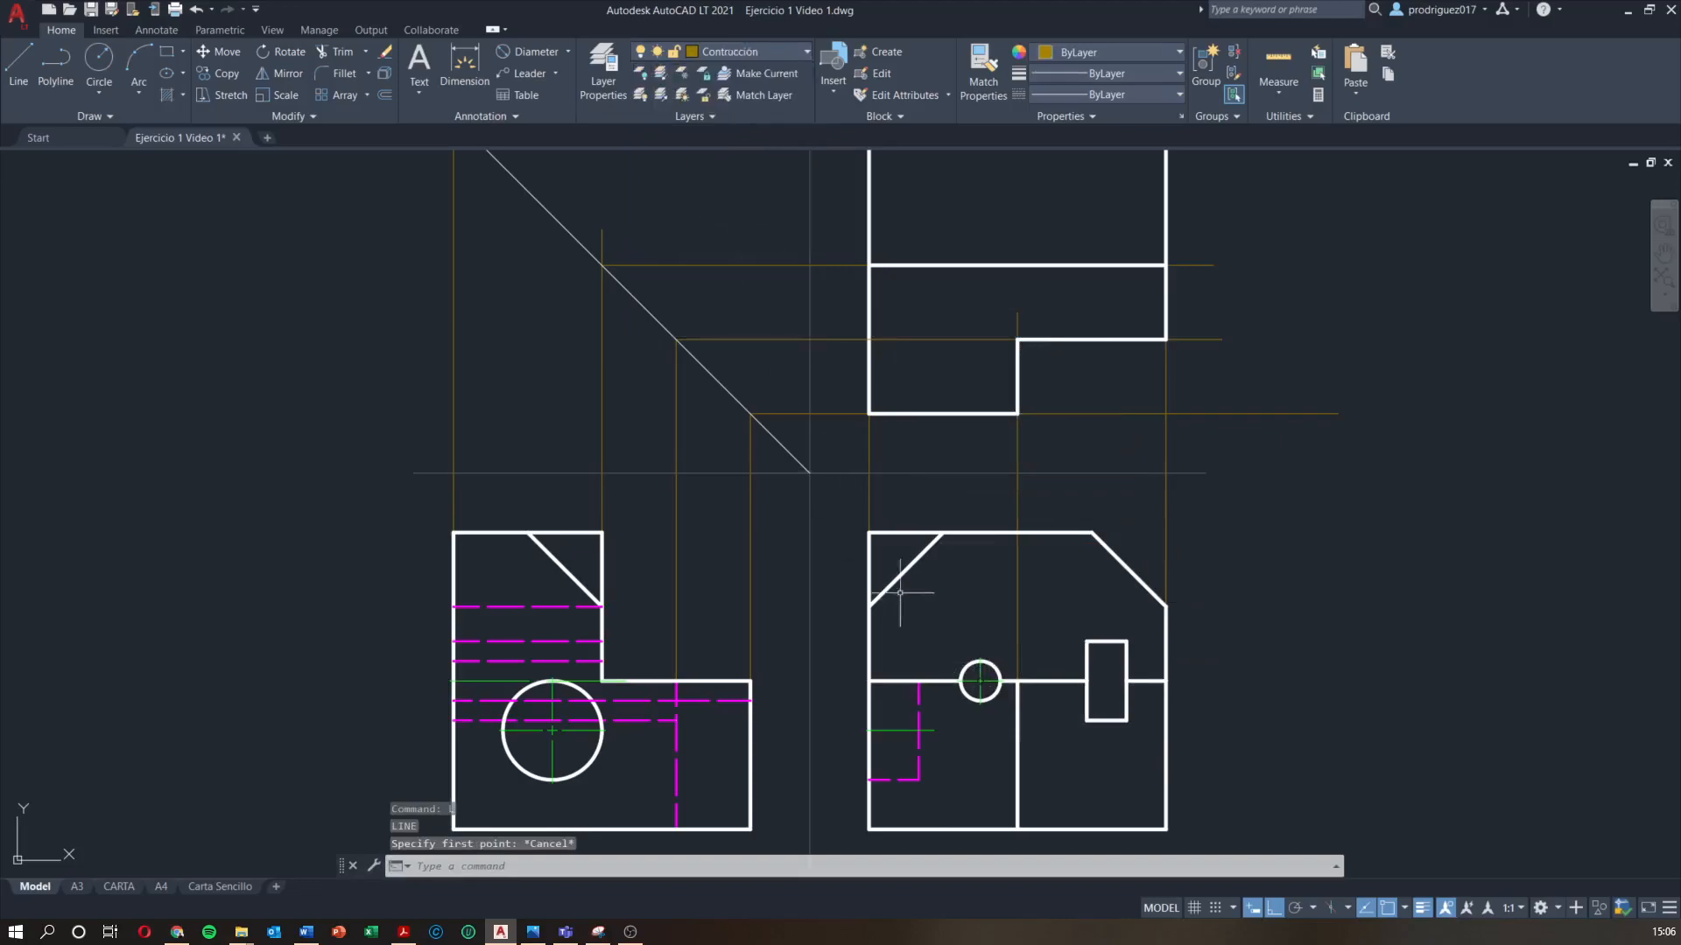
type("l")
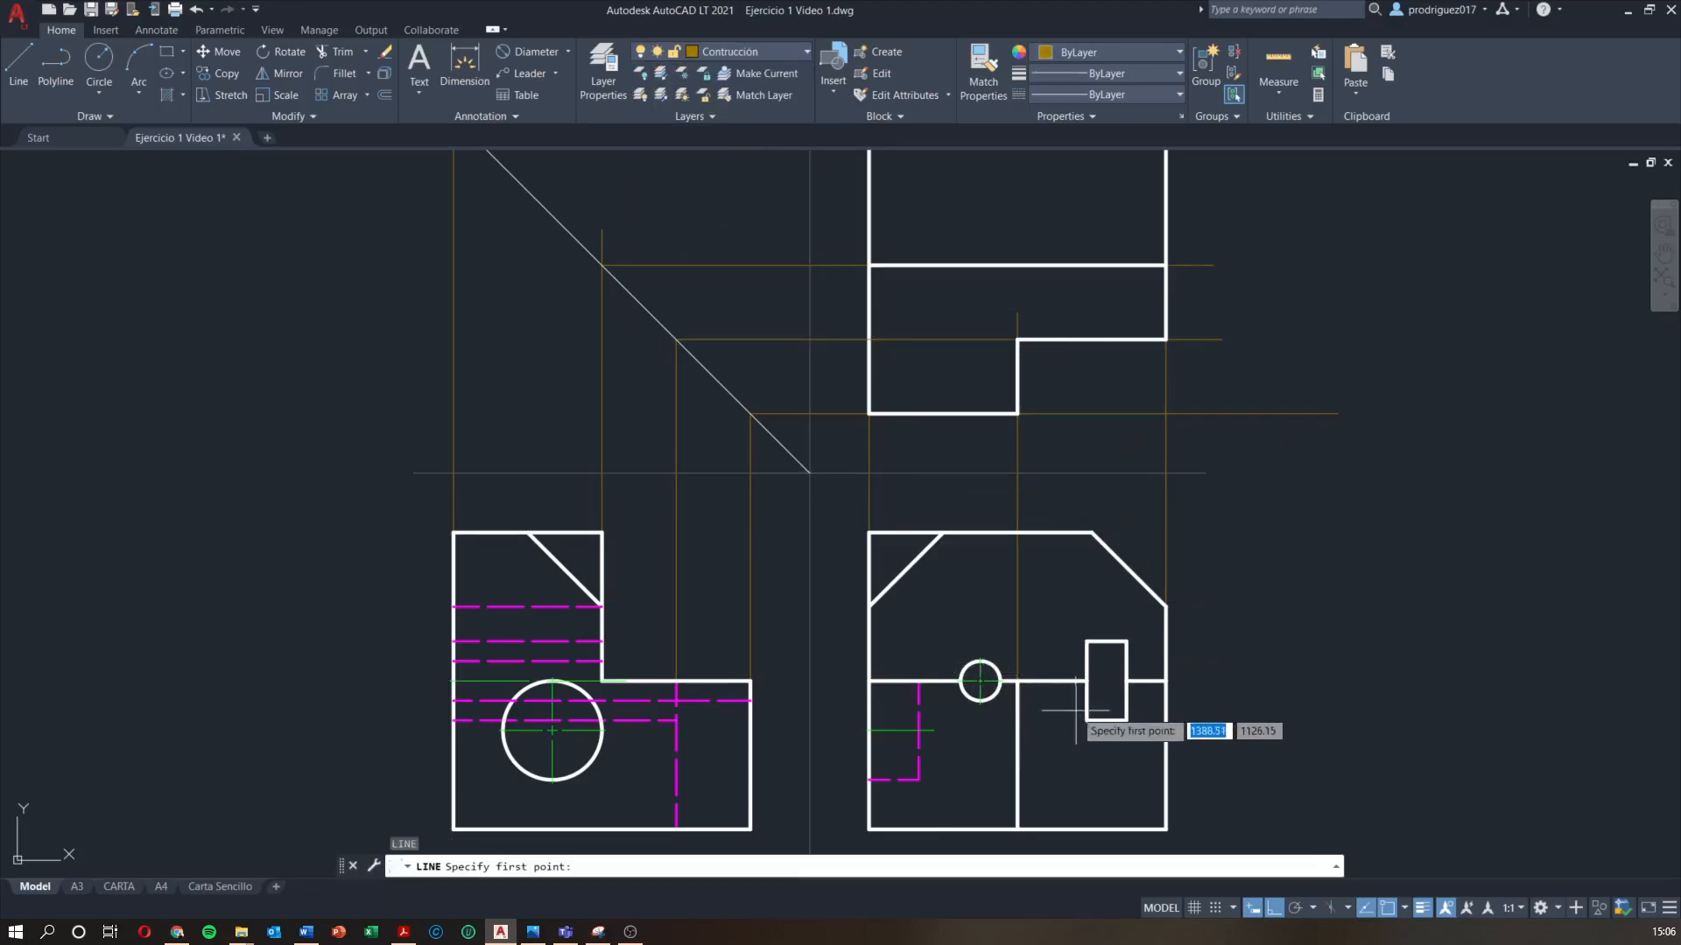
key("Return")
left_click(1086, 720)
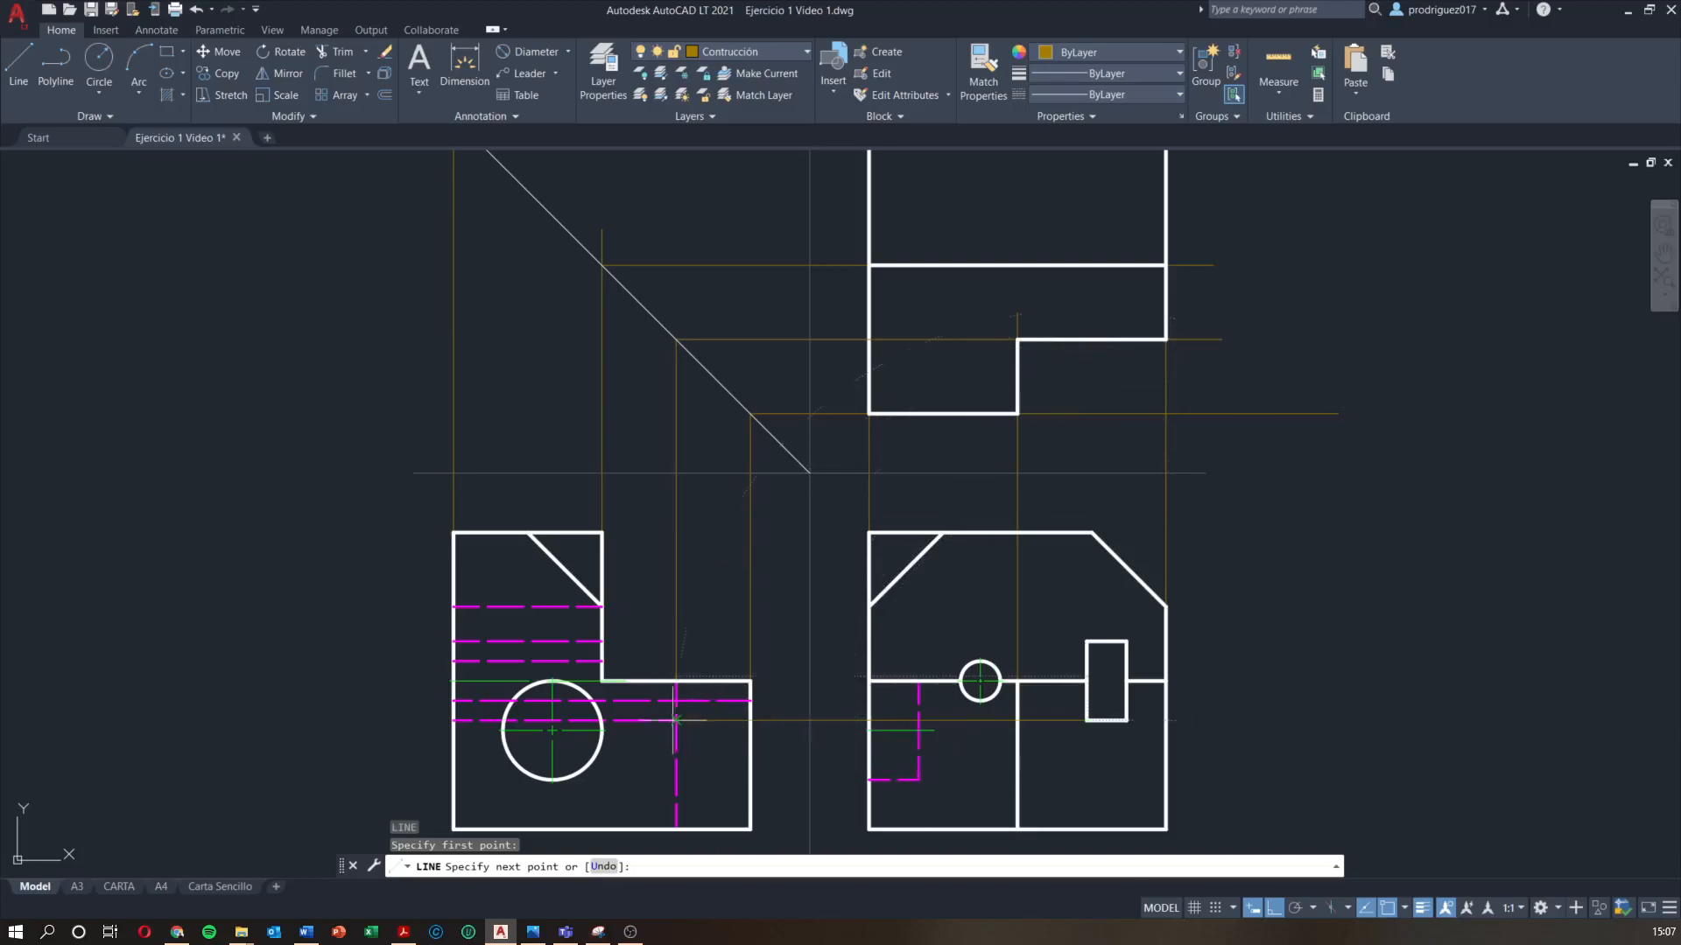
key("Escape")
scroll(724, 722, "down", 3)
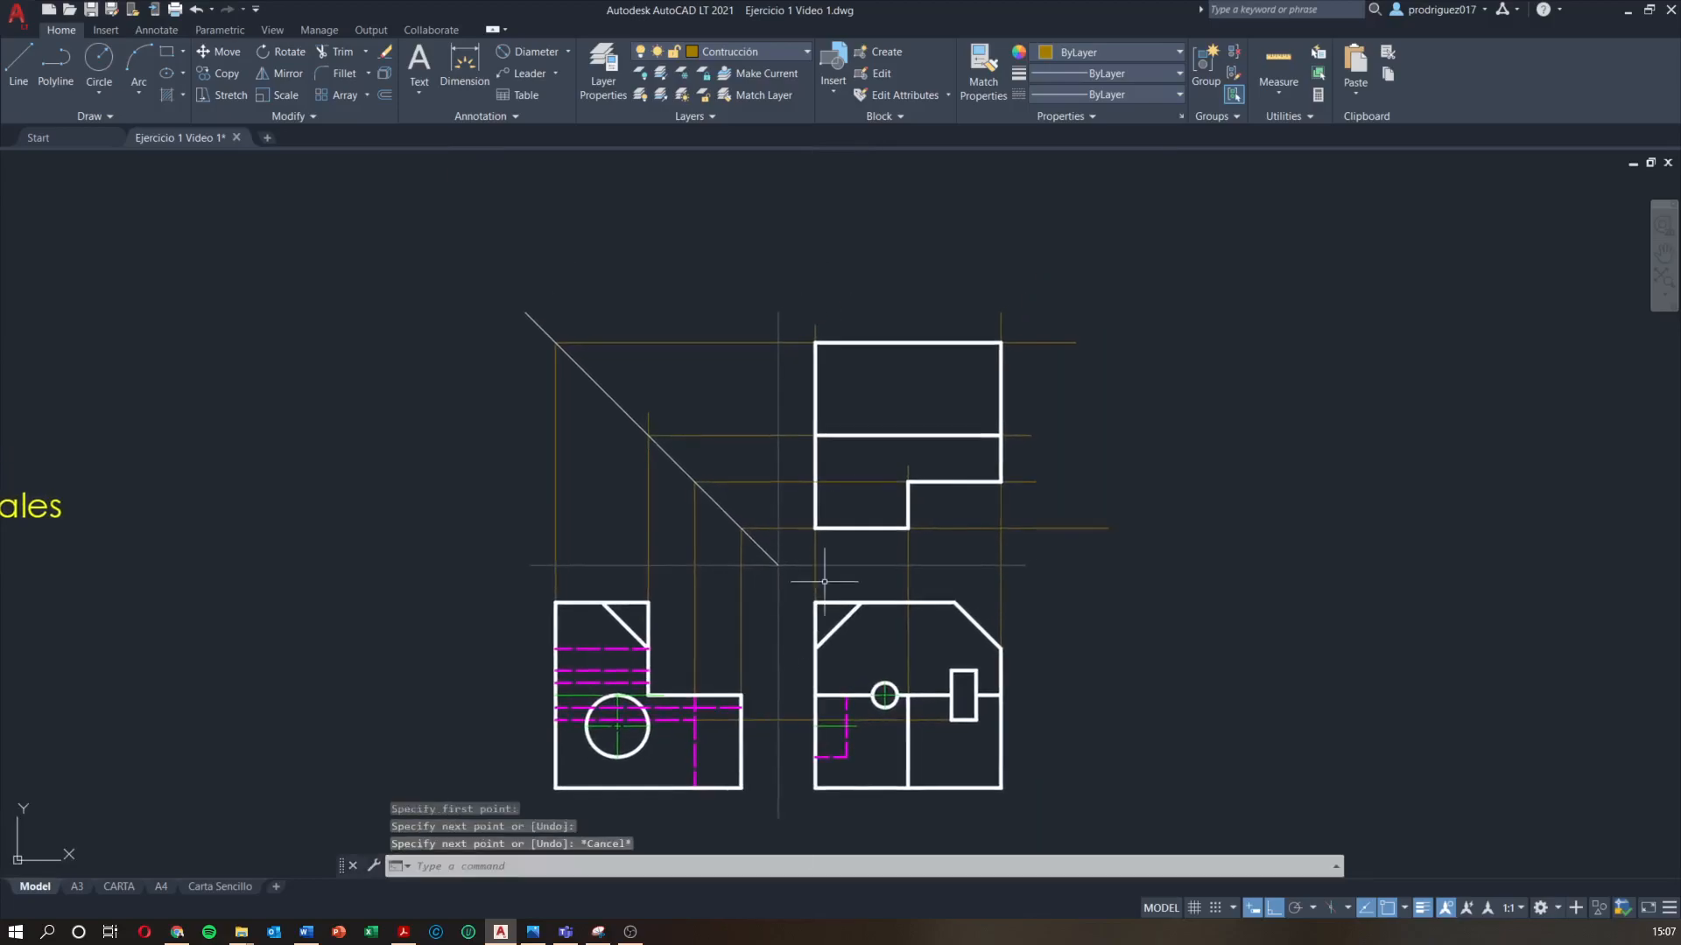
Erase the four horizontal projection lines across the third view and the four vertical ones rising from the left view
left_click(1117, 546)
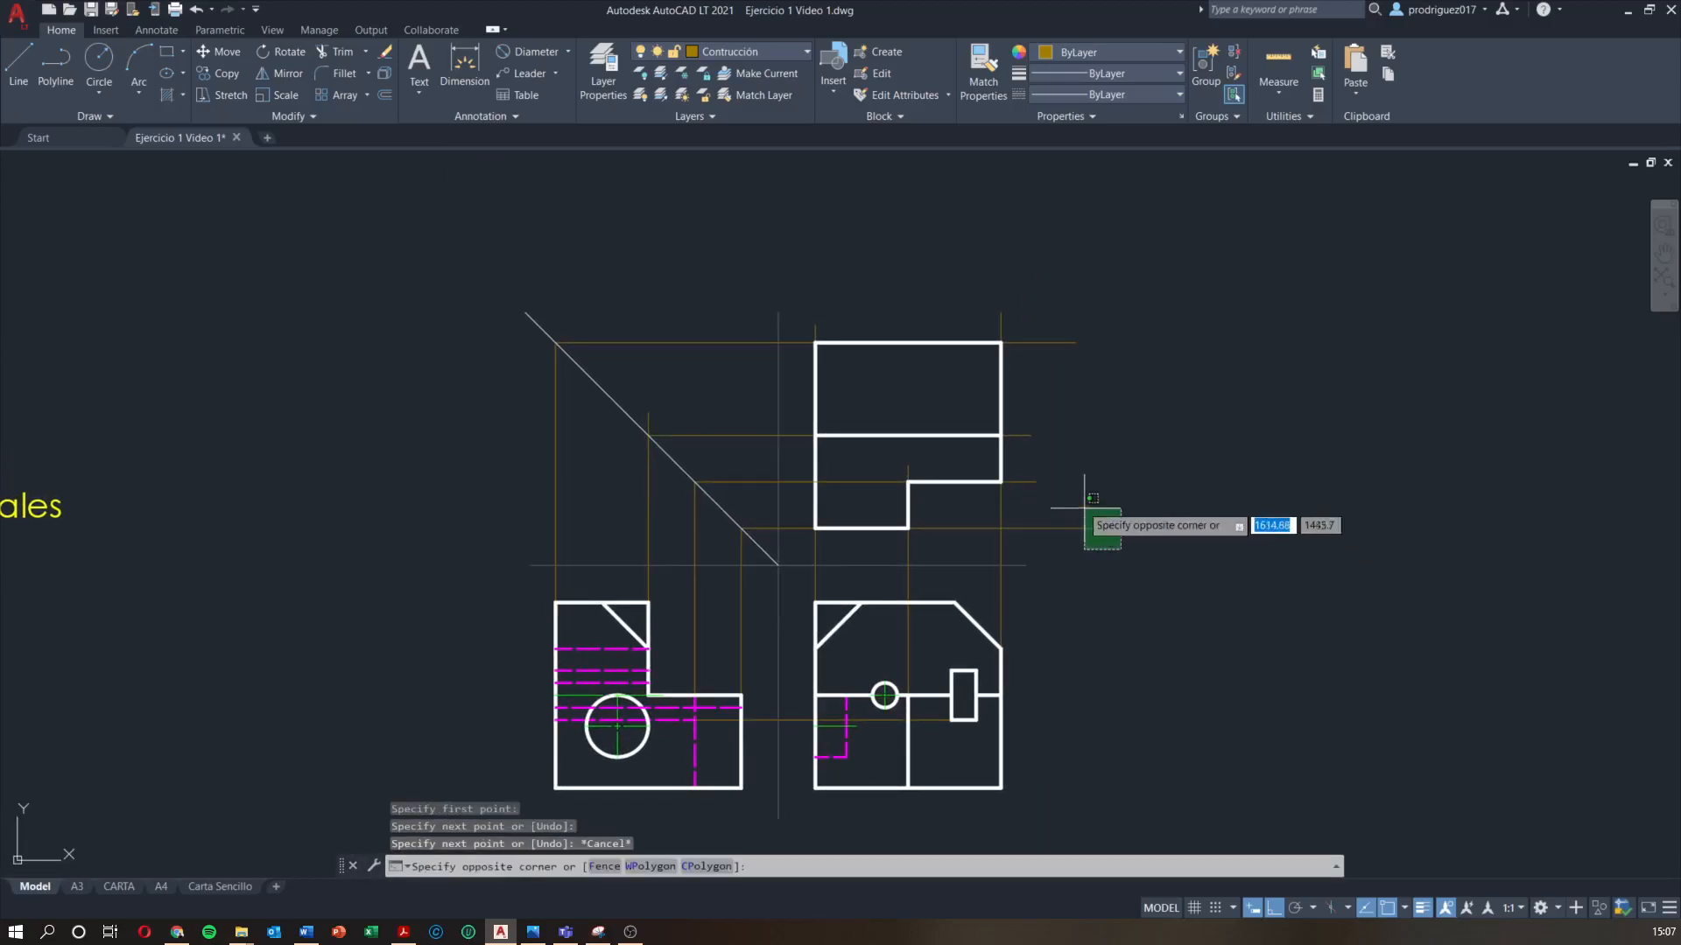
left_click(1022, 317)
key("Delete")
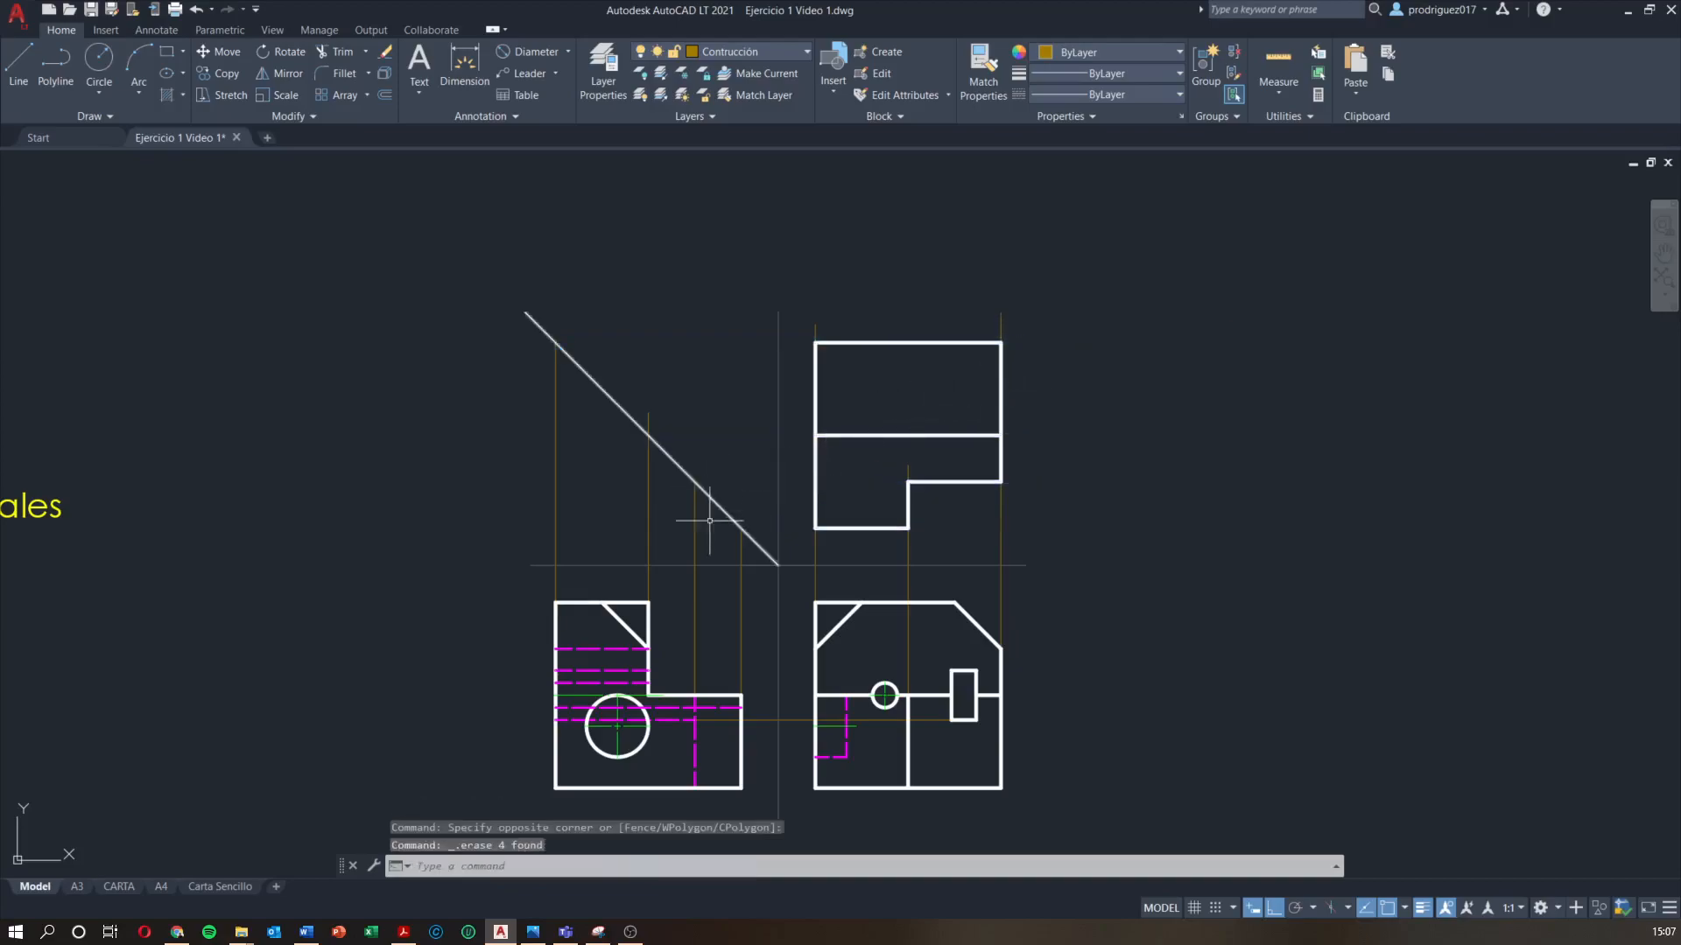
left_click(746, 547)
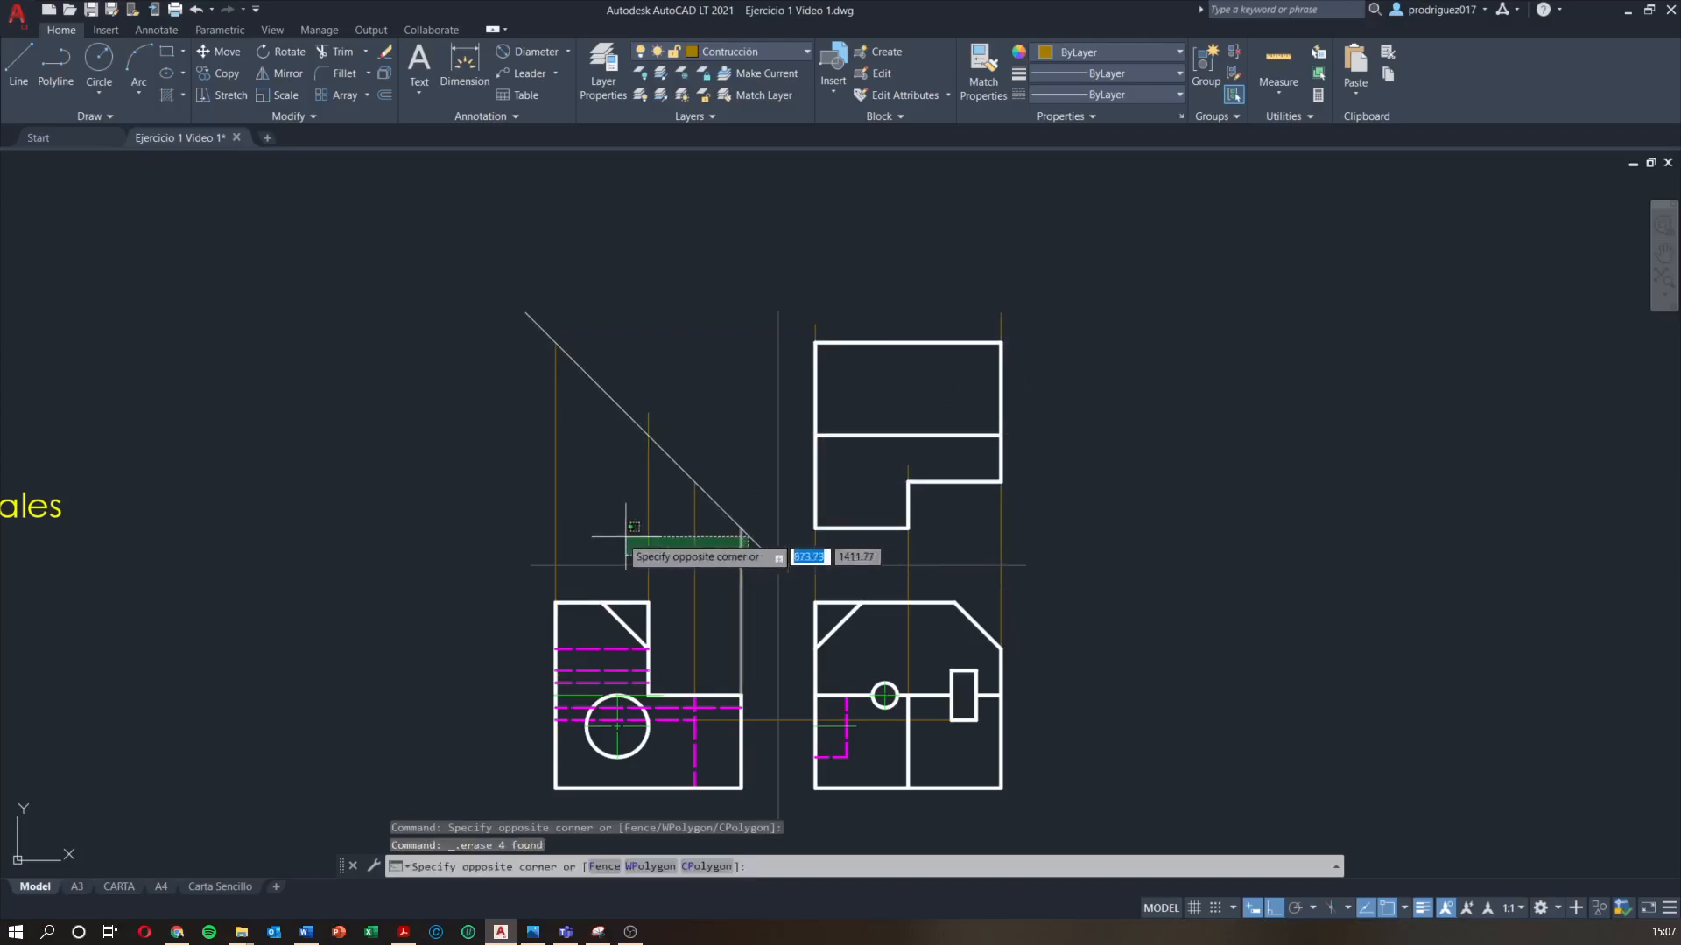
left_click(522, 545)
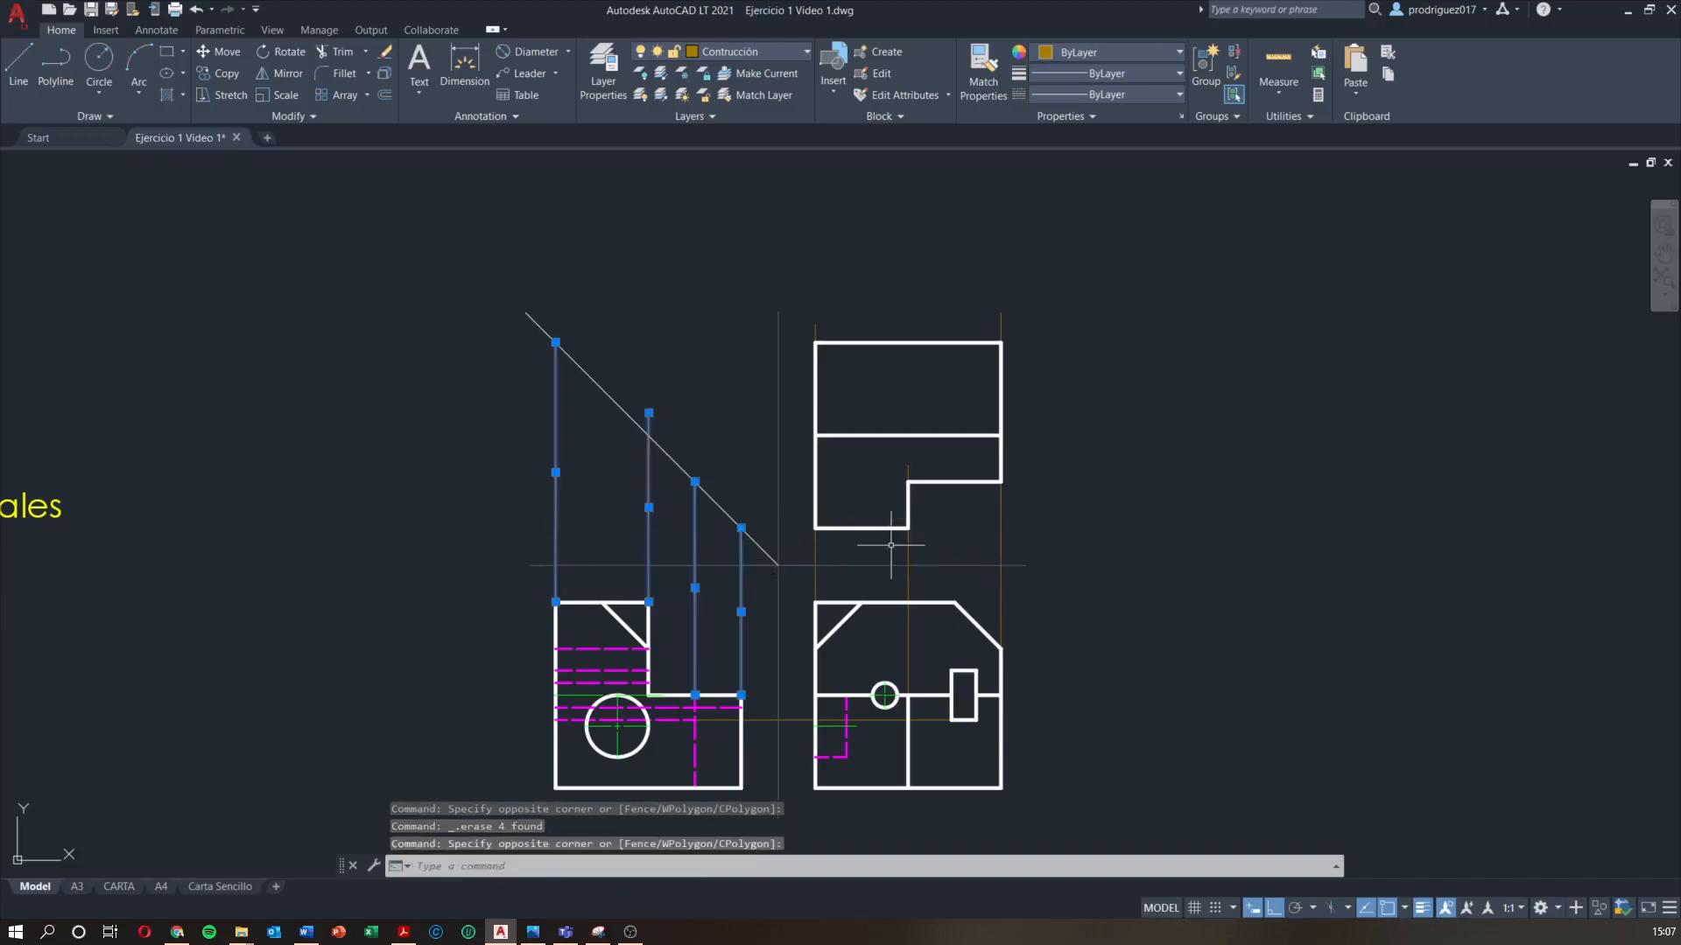
key("Delete")
Erase the three vertical projection lines running between the lower-right view and the third view
middle_click_drag(939, 544, 902, 550)
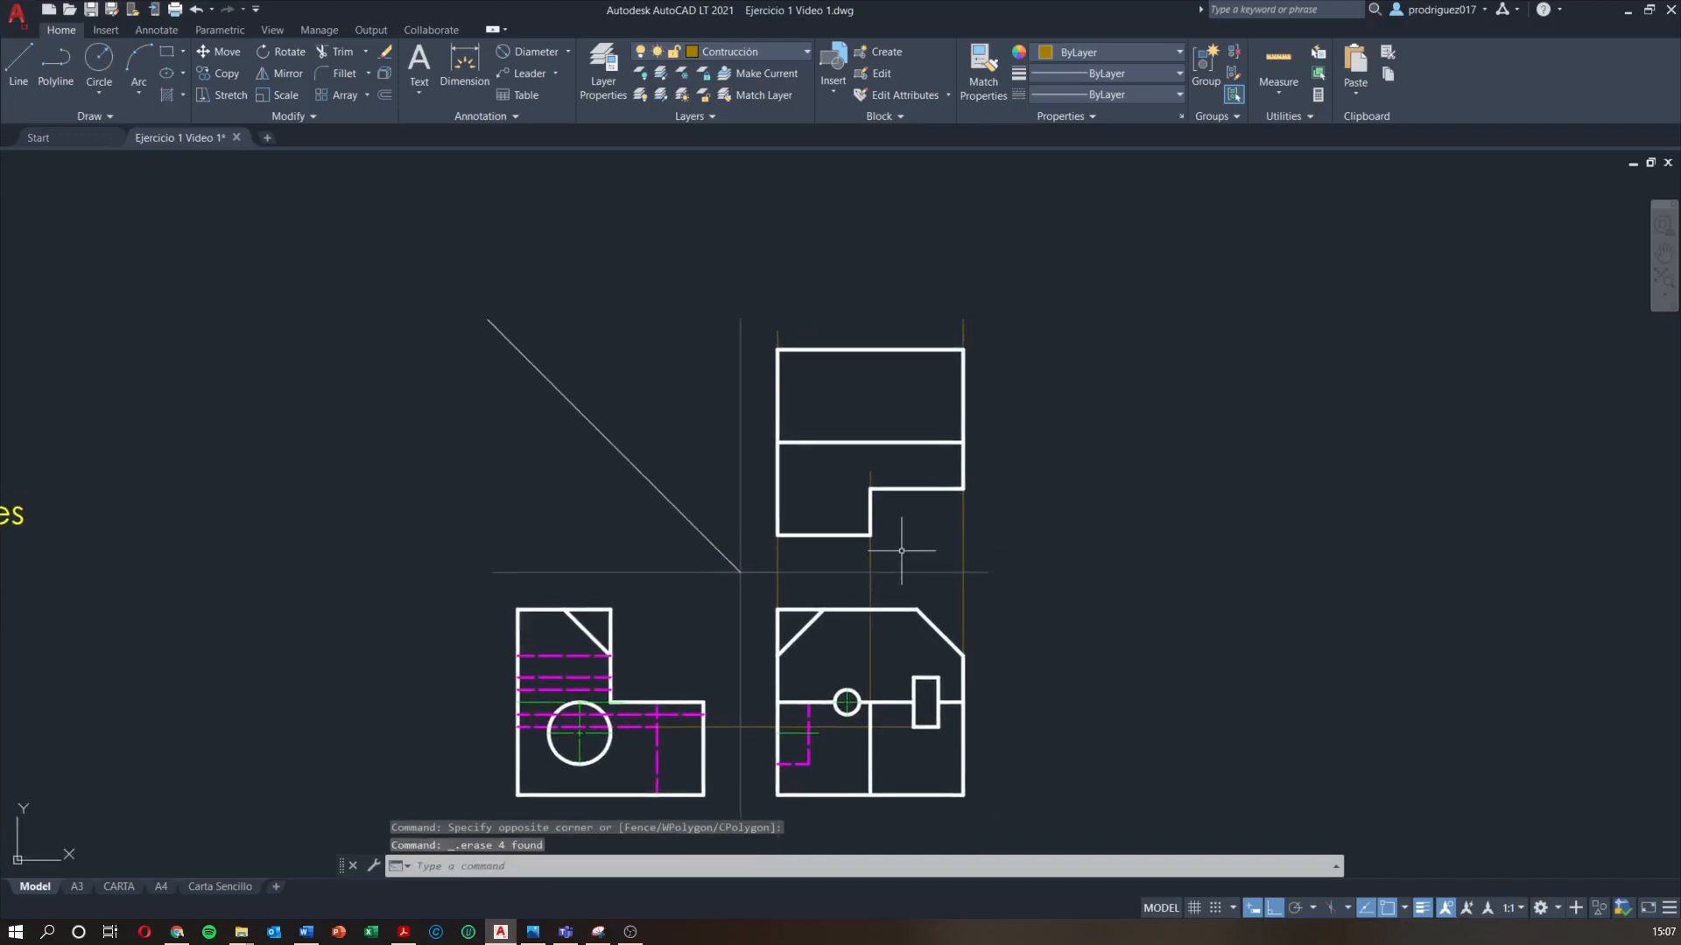
scroll(905, 554, "up", 2)
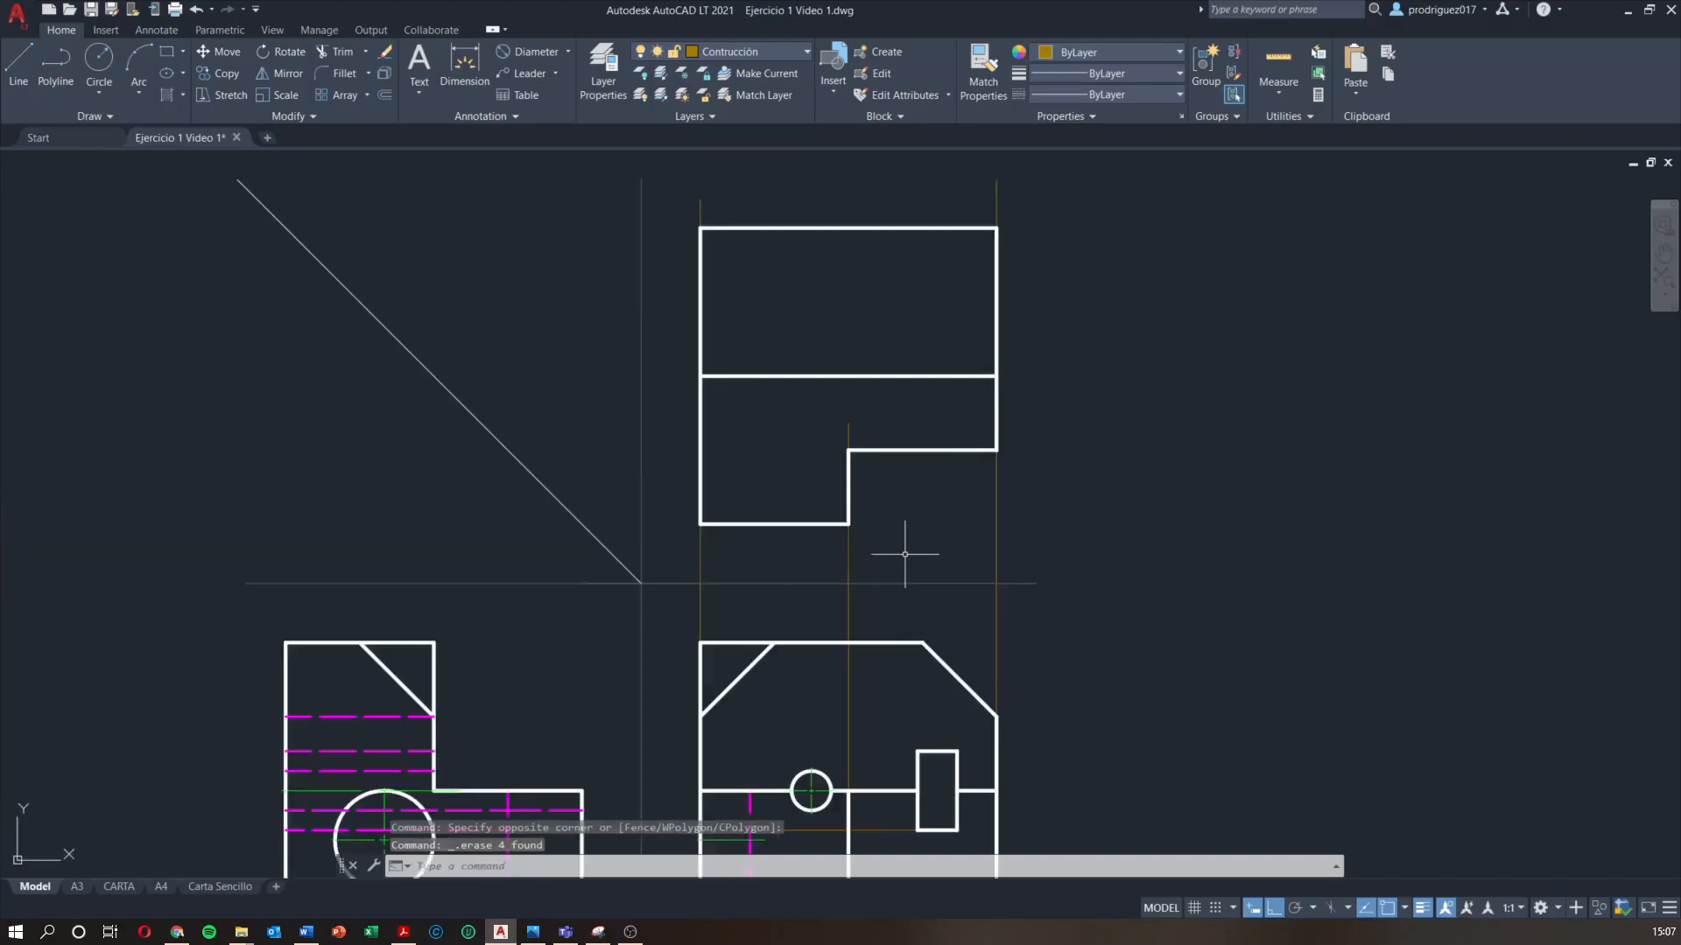
left_click(1055, 560)
left_click(696, 550)
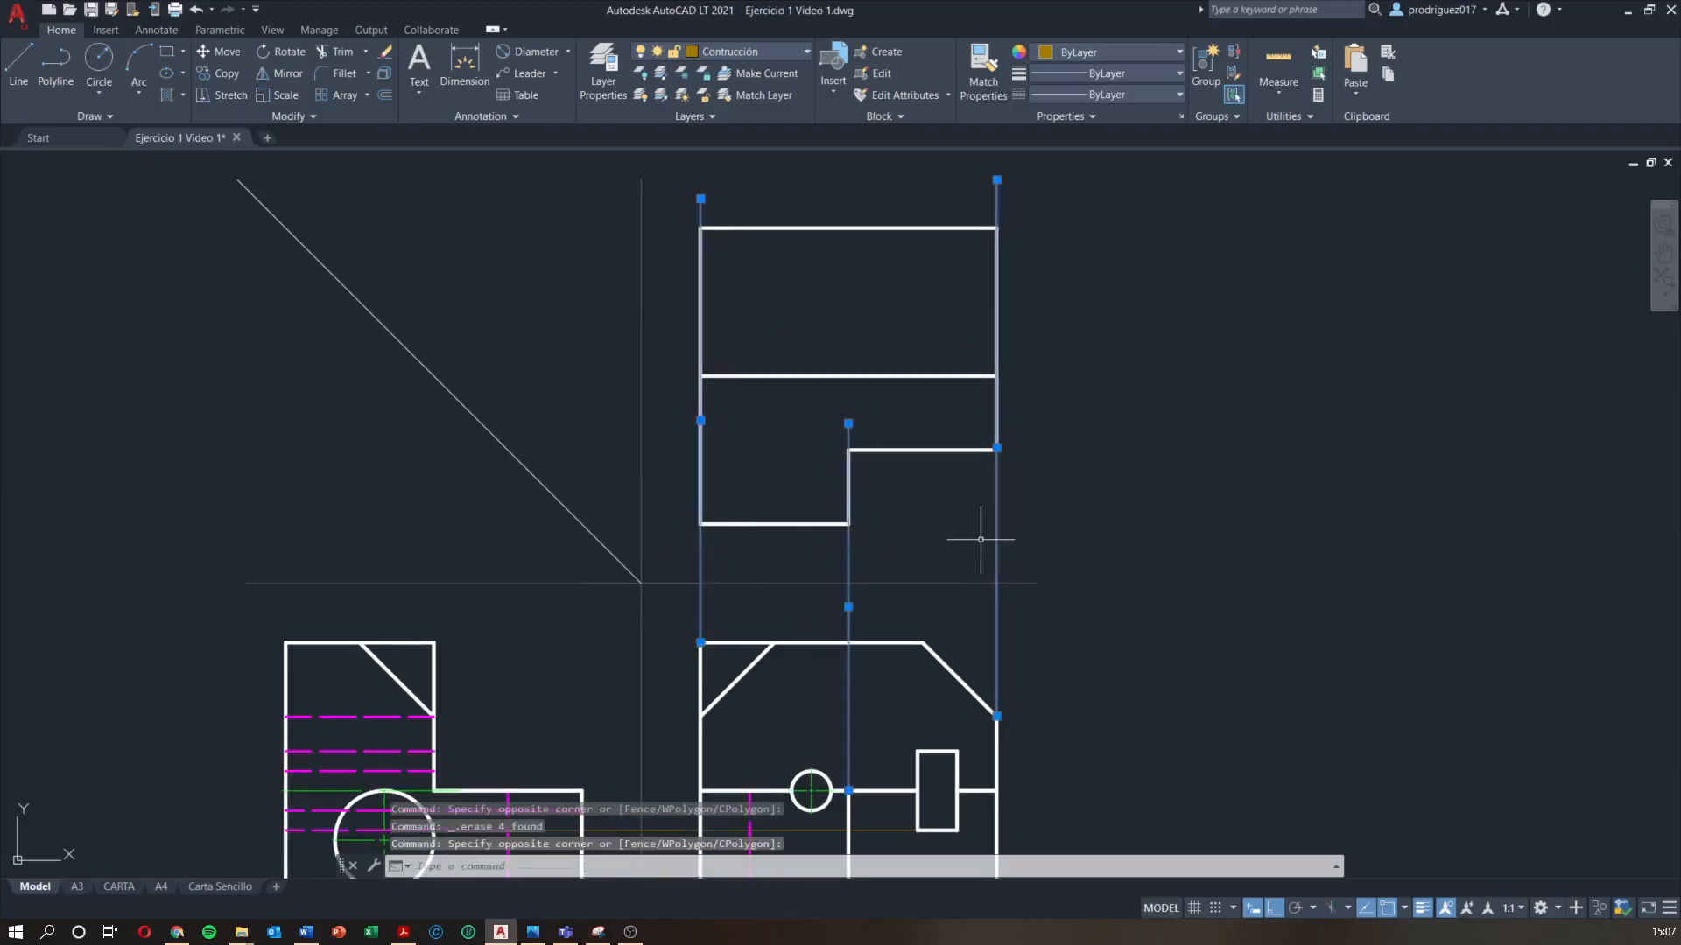
key("Delete")
Draw a horizontal projection line from the small rectangle's upper-left corner to the left view's upper right edge
middle_click_drag(1050, 540, 1094, 442)
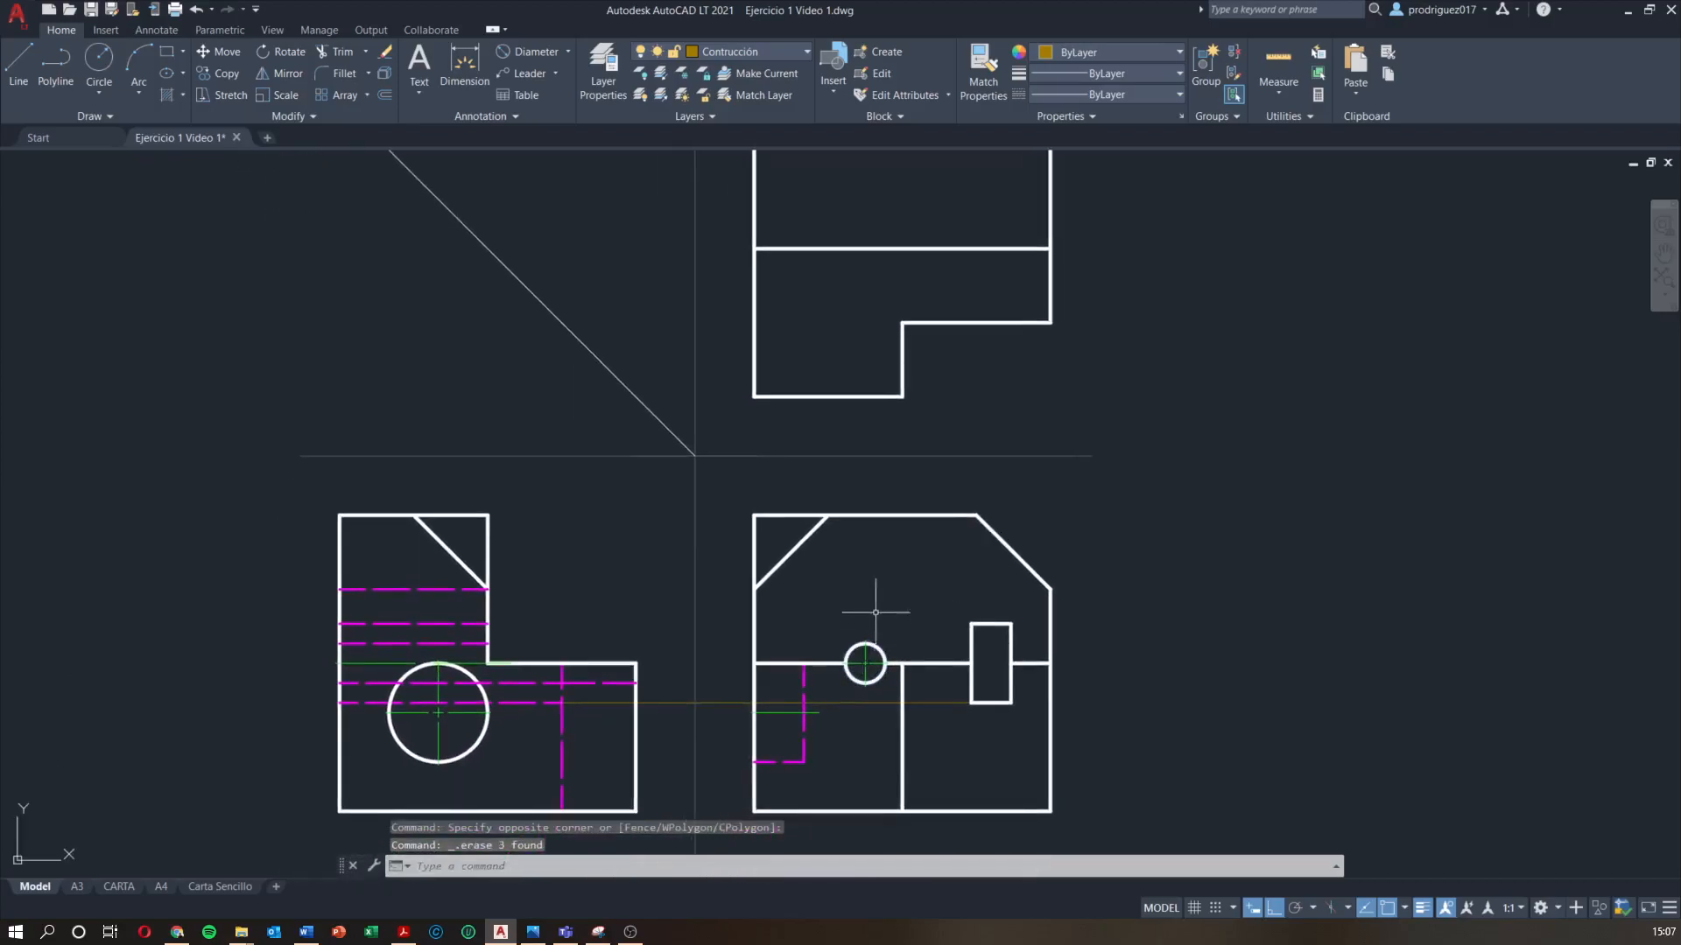
type("l")
key("Return")
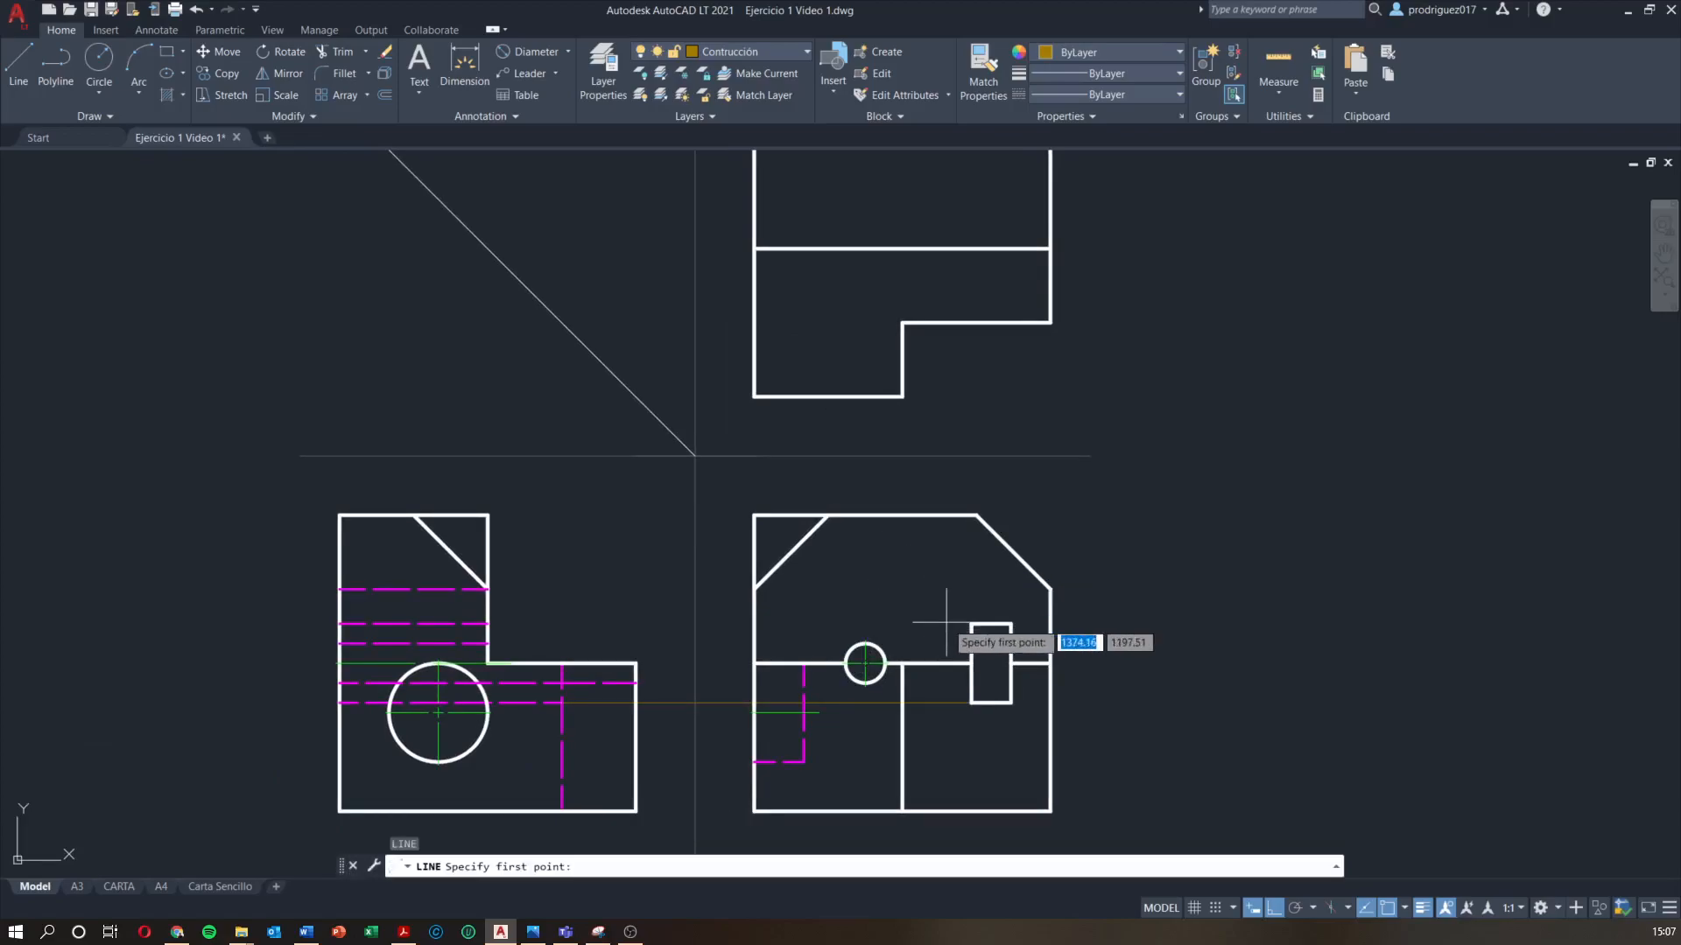
left_click(972, 623)
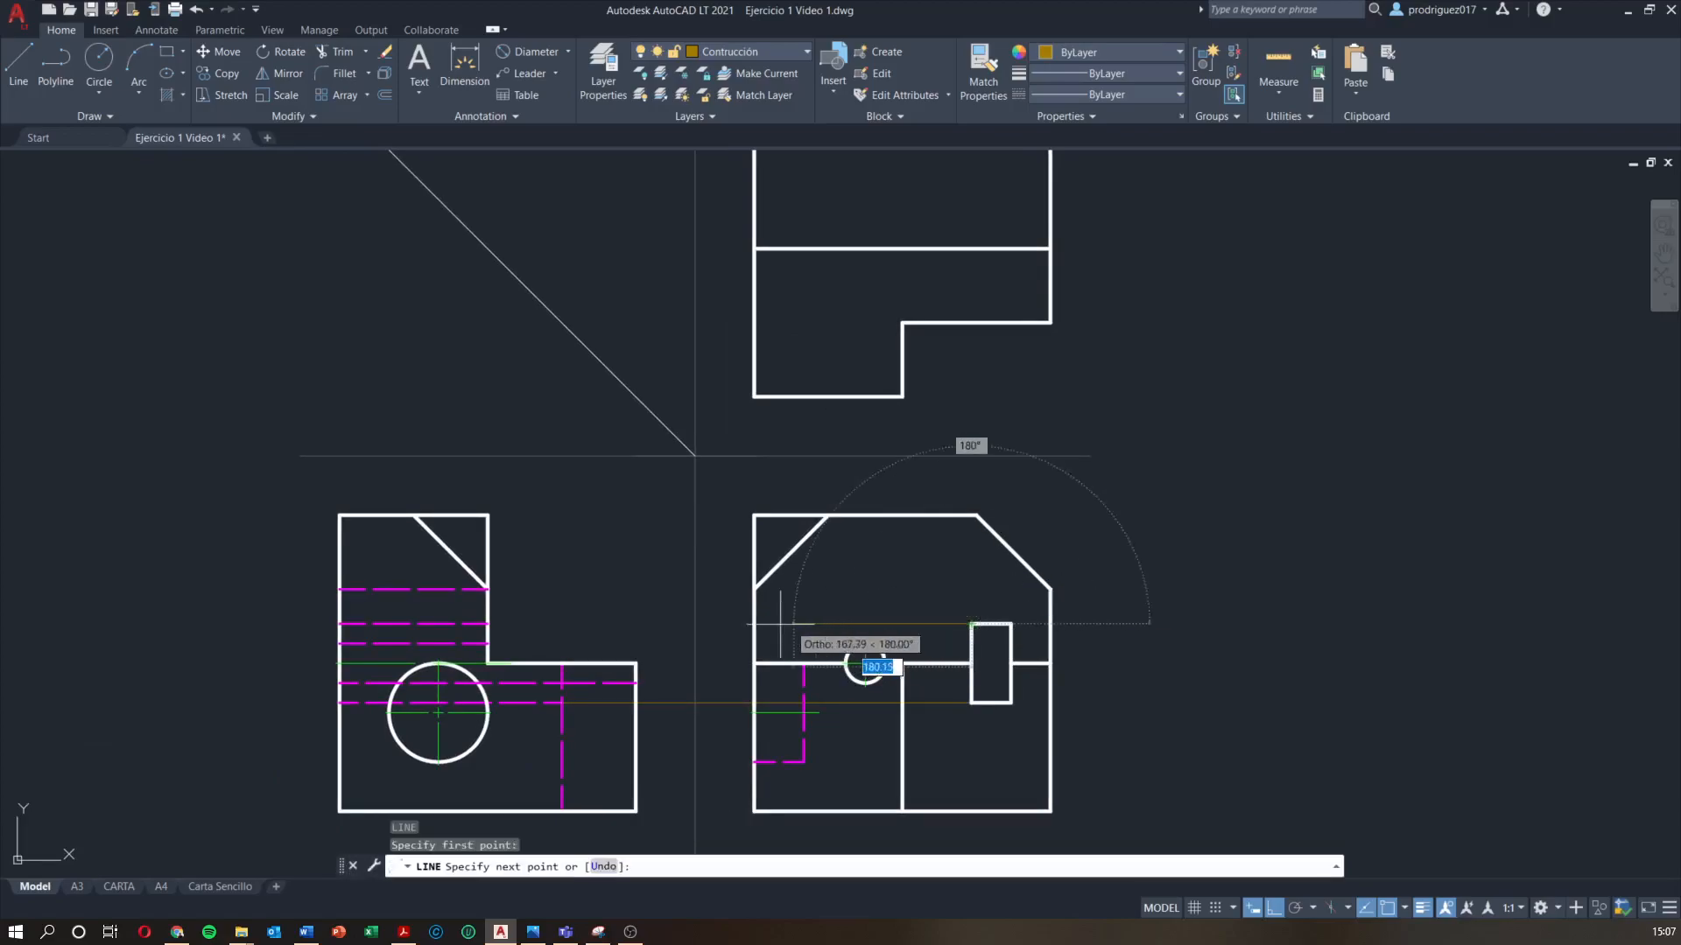
left_click(490, 624)
key("Escape")
scroll(583, 704, "up", 2)
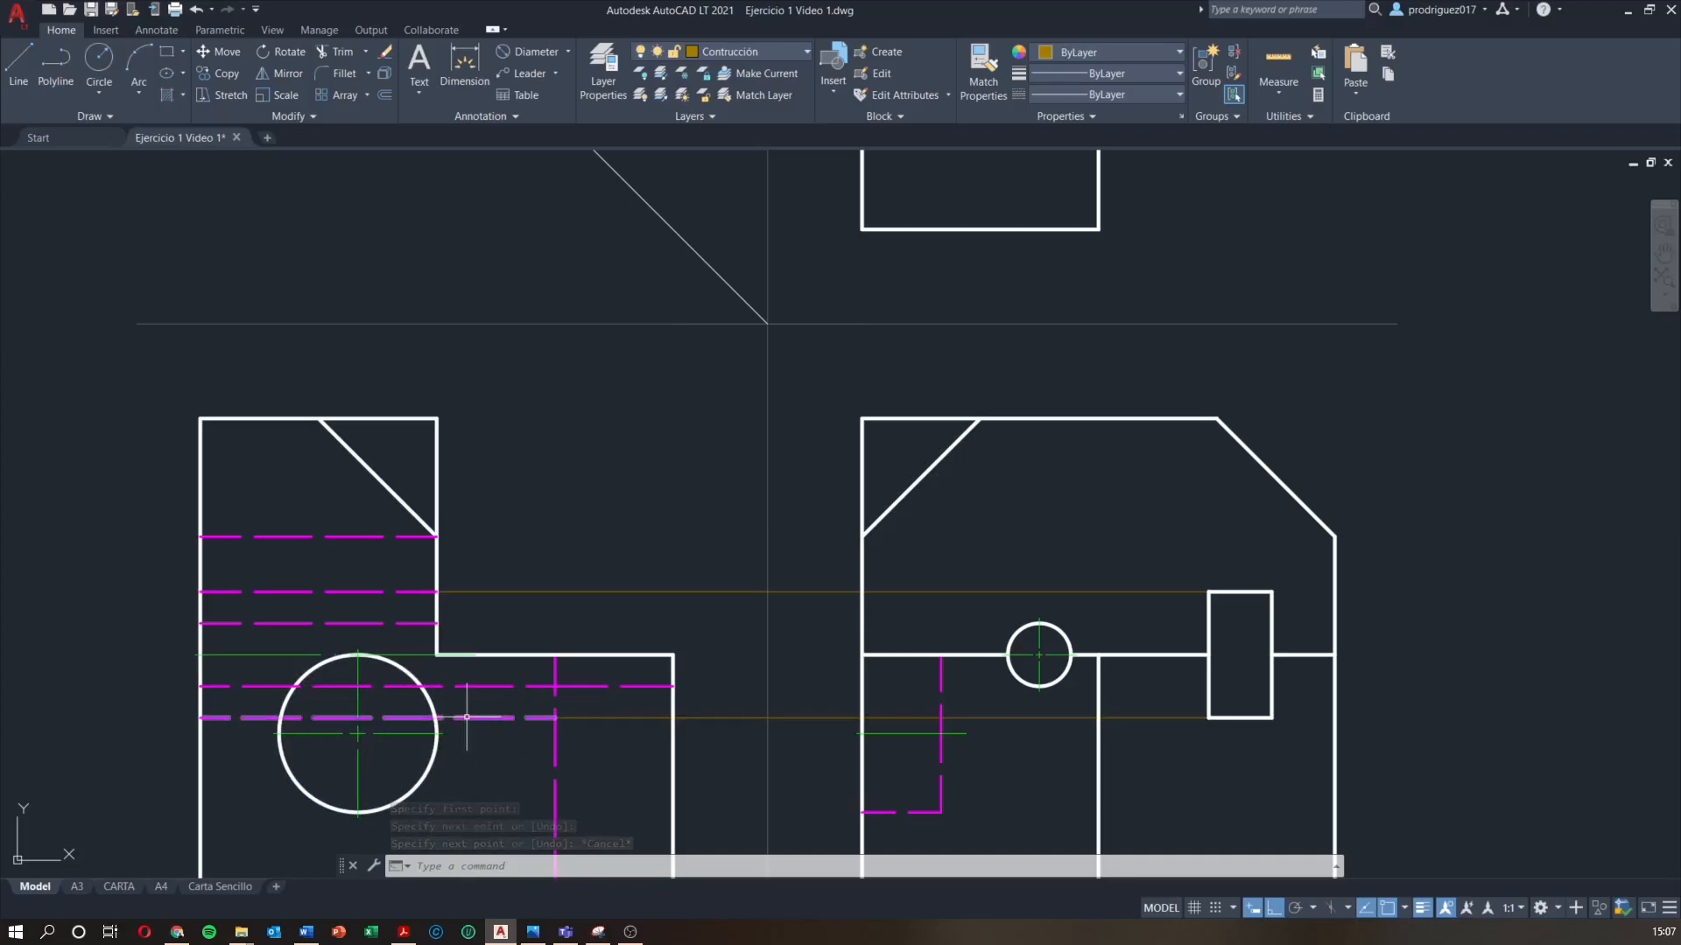
key("Escape")
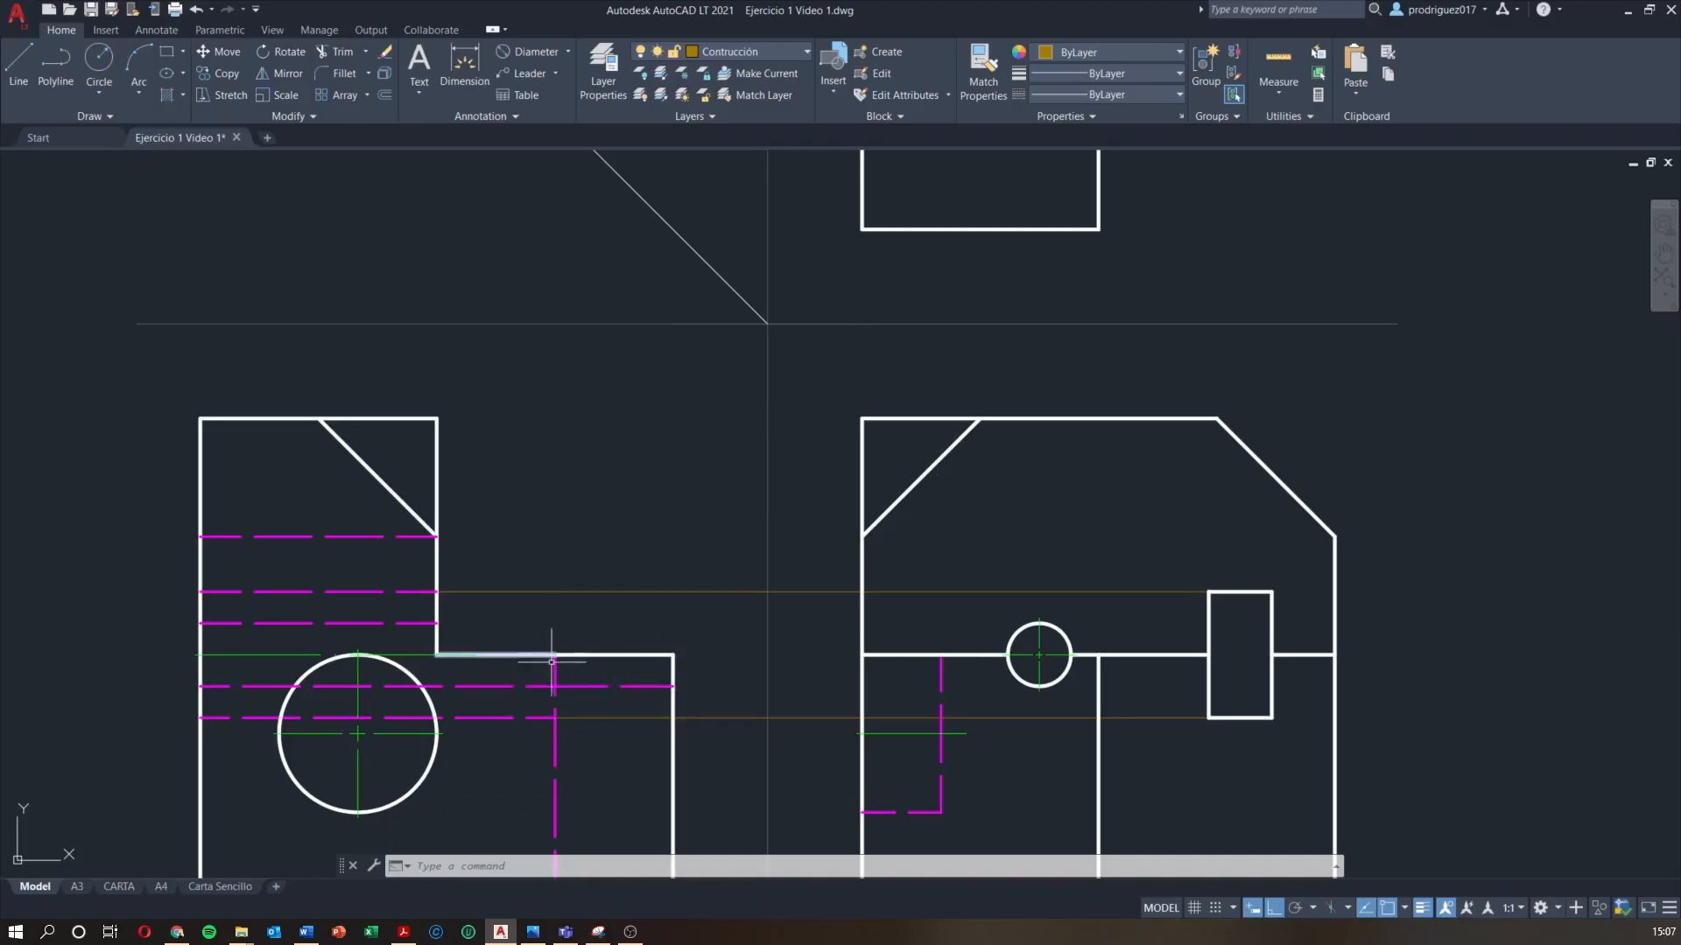
Draw a vertical projection line from the upper end of the left view's vertical hidden line past the diagonal
scroll(554, 681, "down", 2)
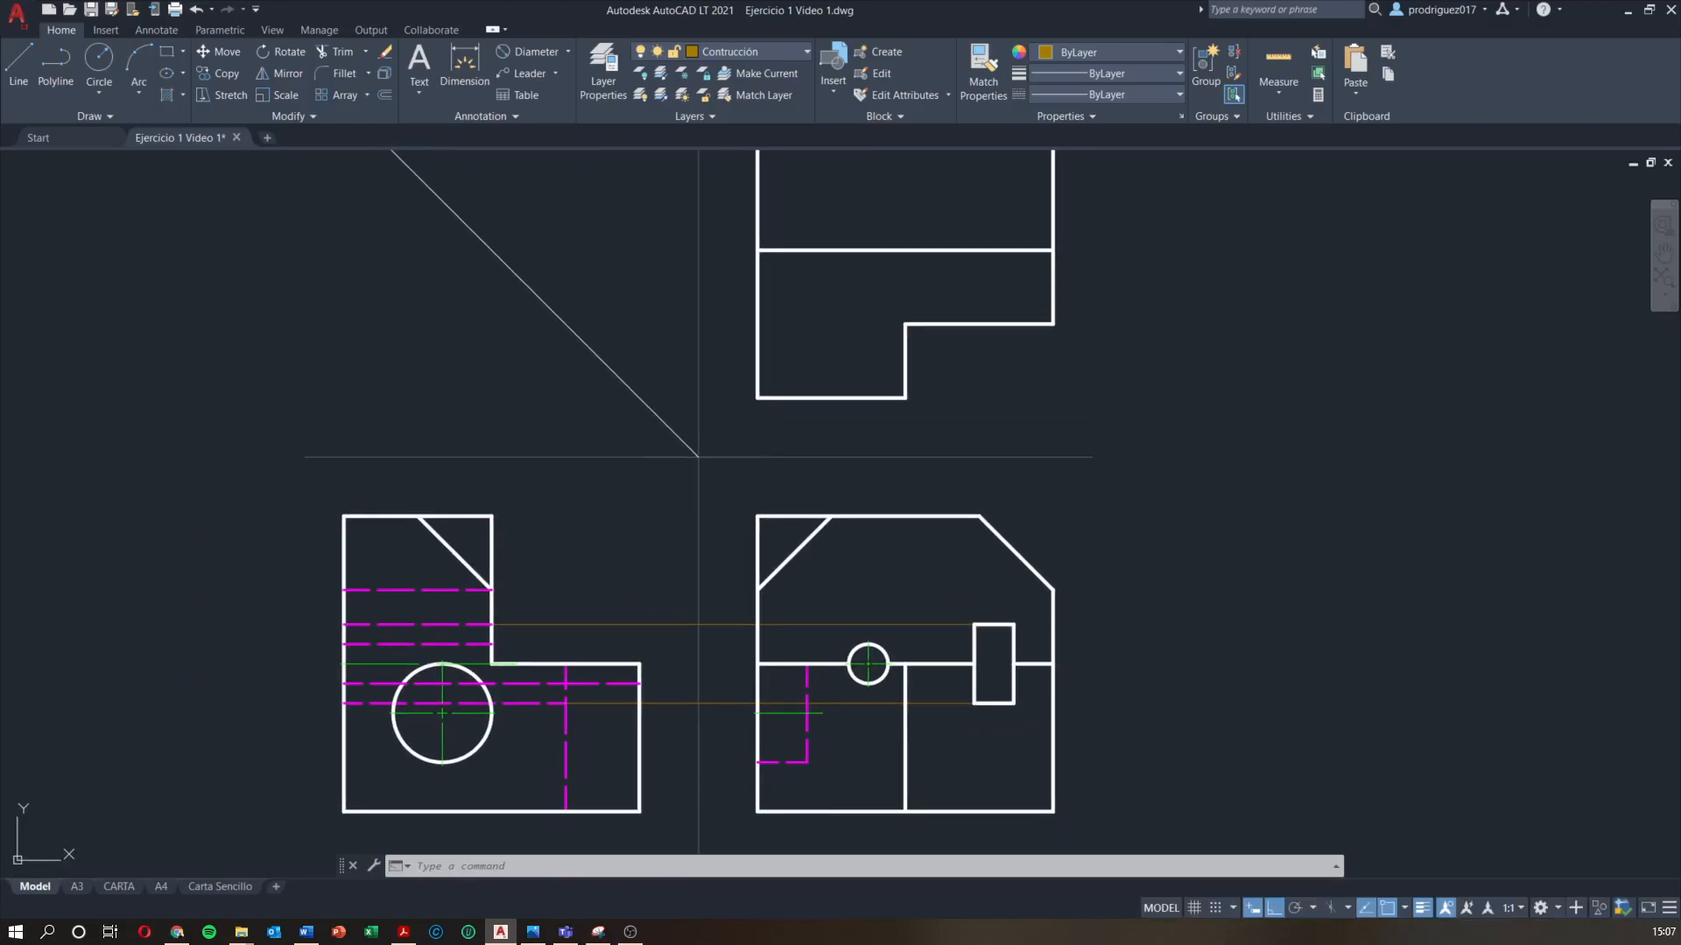
key("Return")
left_click(566, 664)
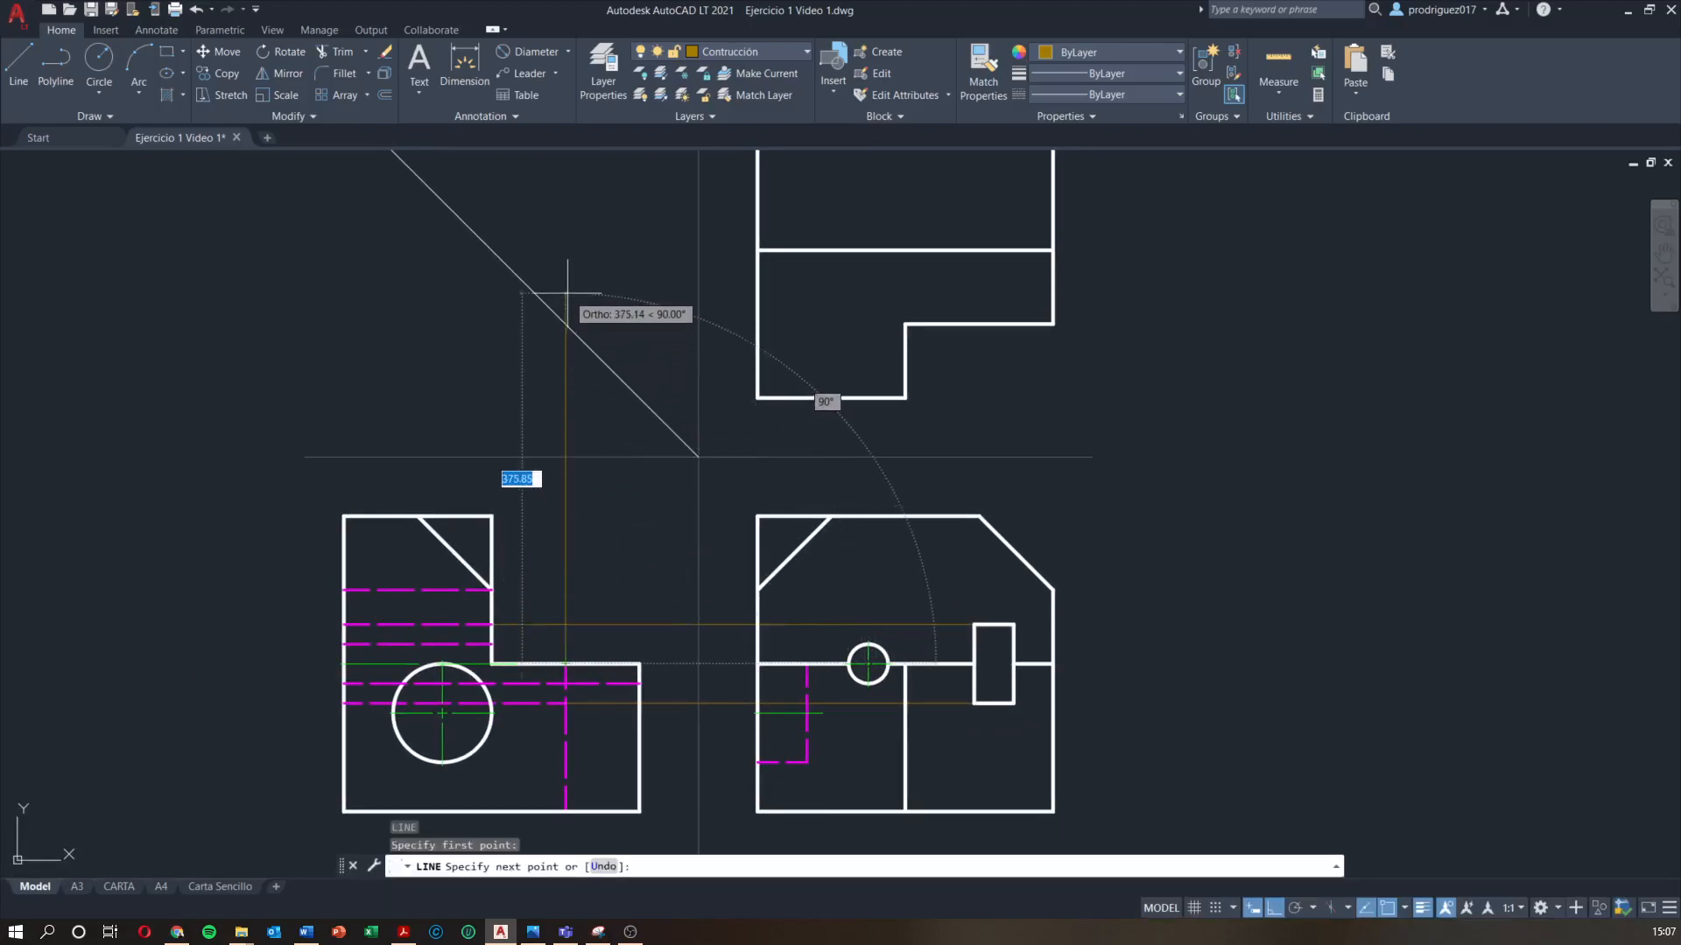
key("Escape")
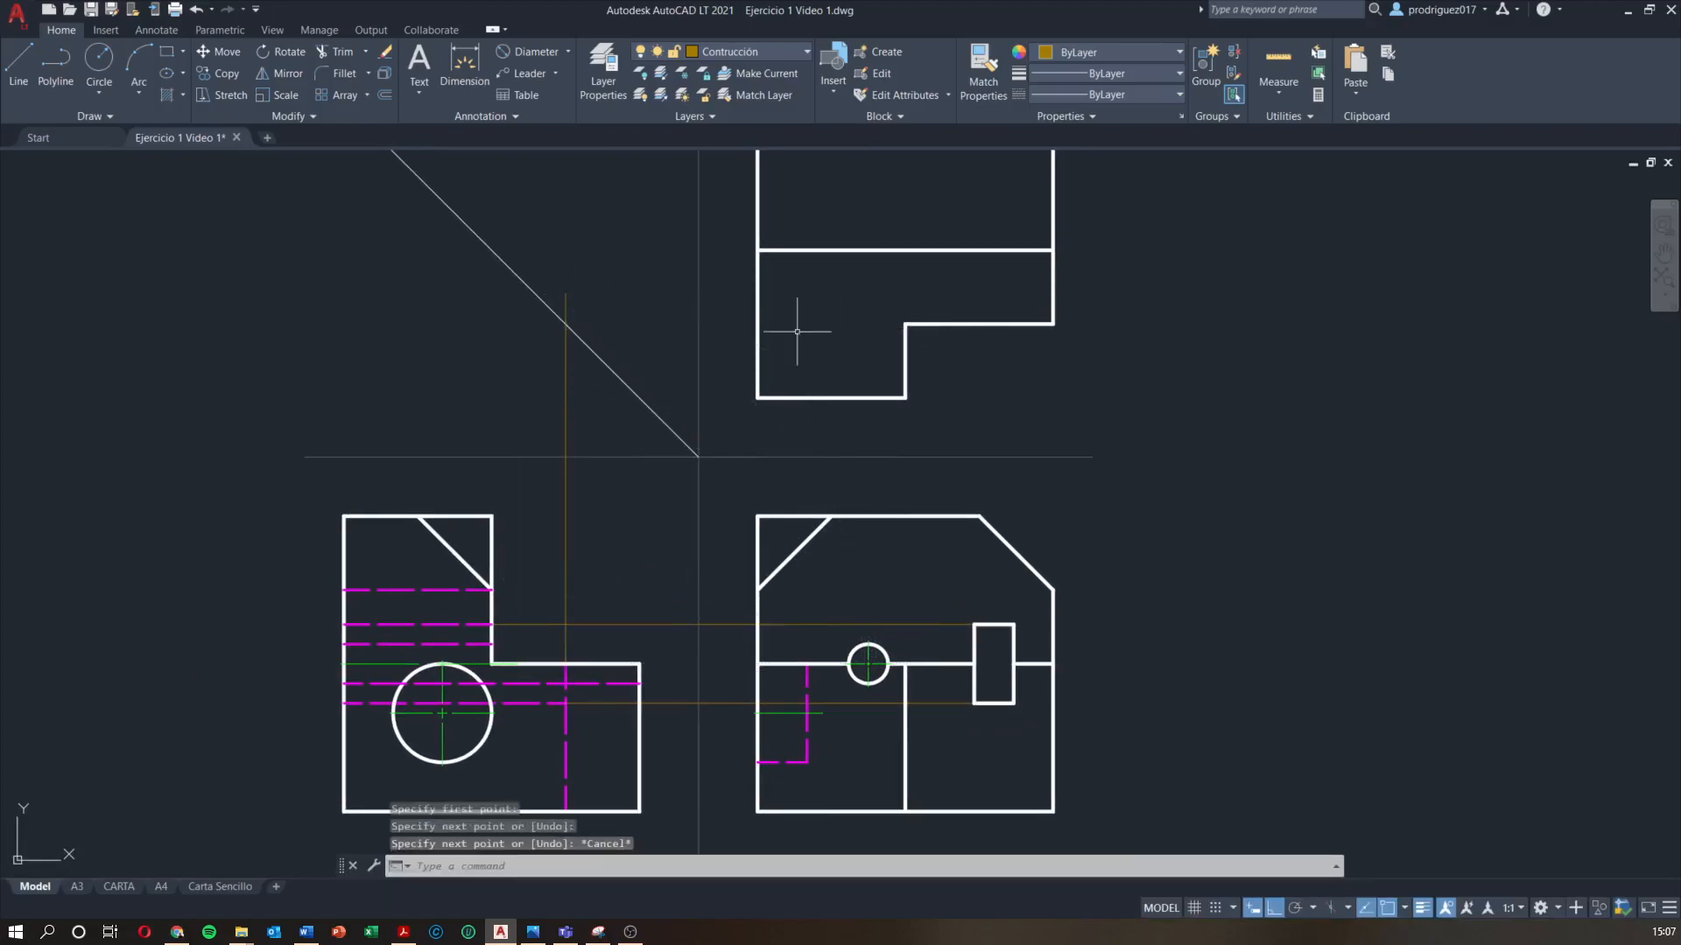
Draw a horizontal projection line from that vertical line's intersection with the diagonal to the inner corner of the third view's notch
key("Return")
left_click(566, 325)
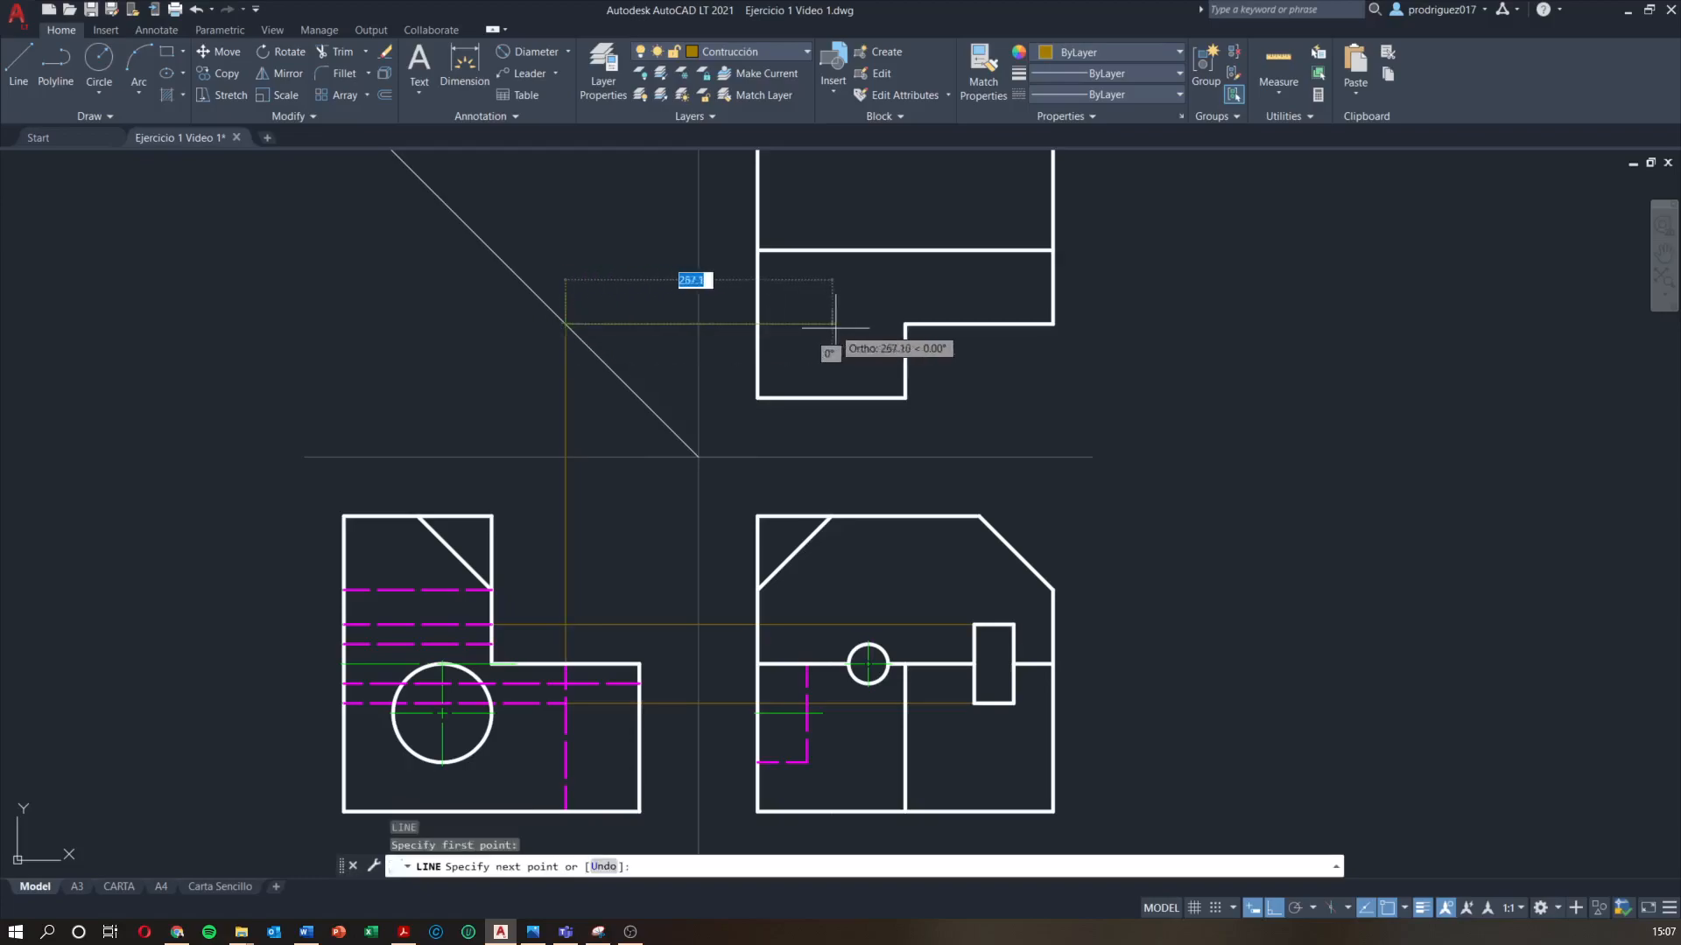
left_click(904, 325)
key("Escape")
scroll(968, 368, "down", 2)
scroll(968, 390, "up", 2)
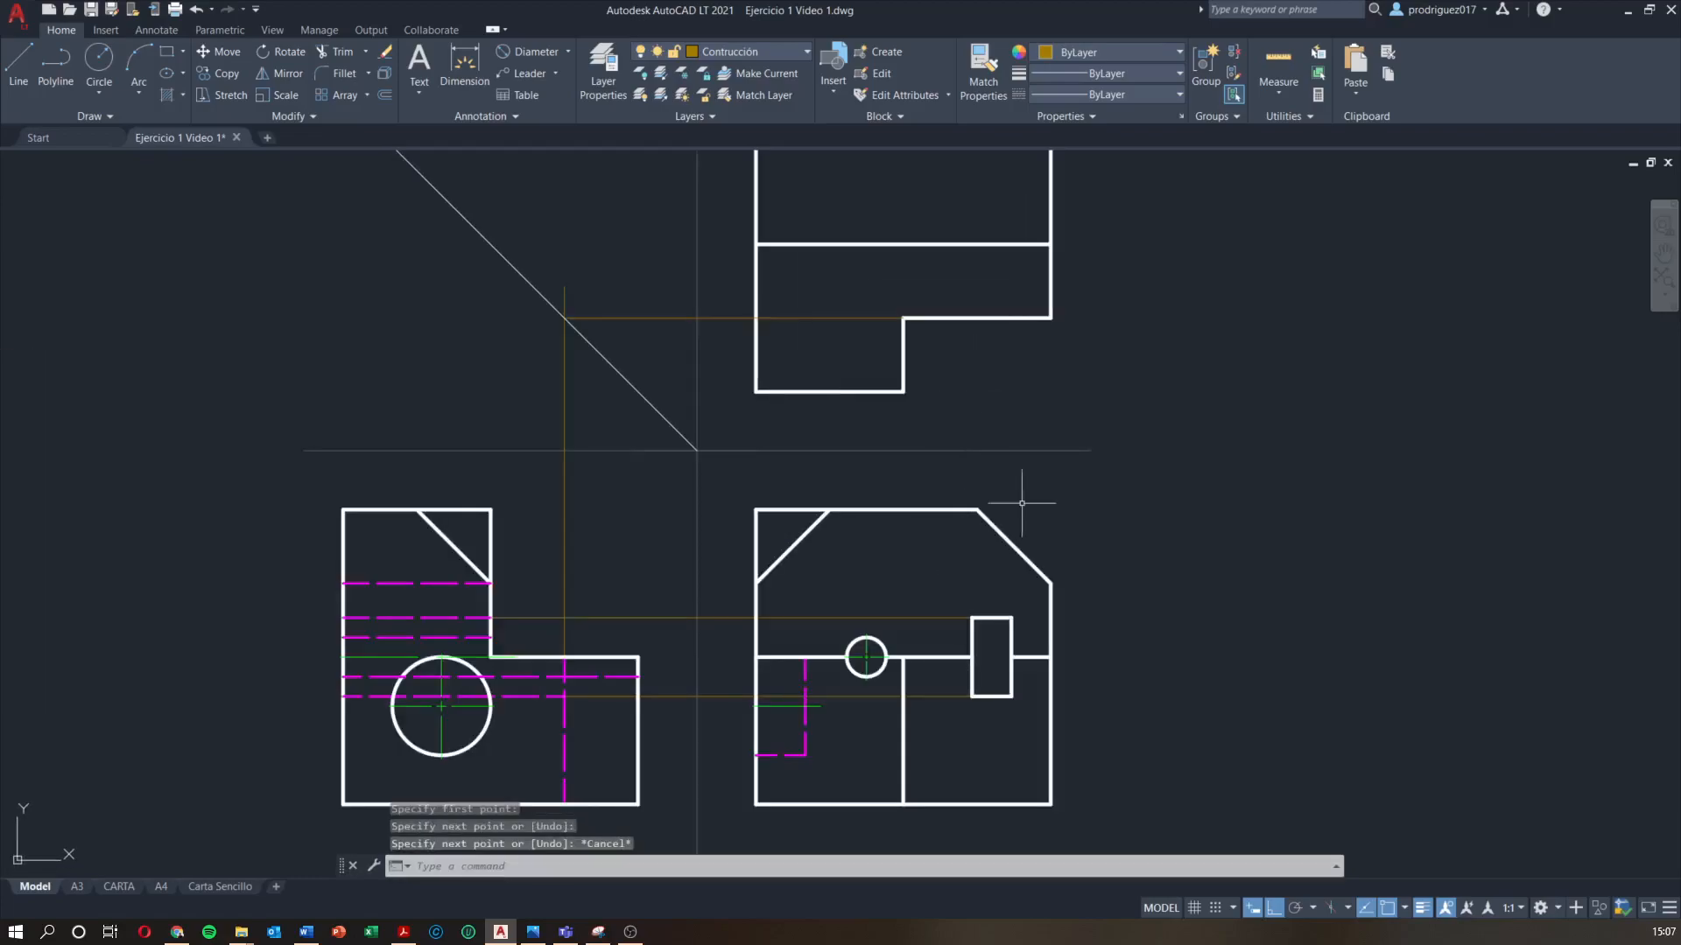
Draw a vertical projection line from the small rectangle's upper-left corner up beyond the third view's top edge
middle_click_drag(982, 560, 863, 618)
middle_click_drag(971, 395, 961, 428)
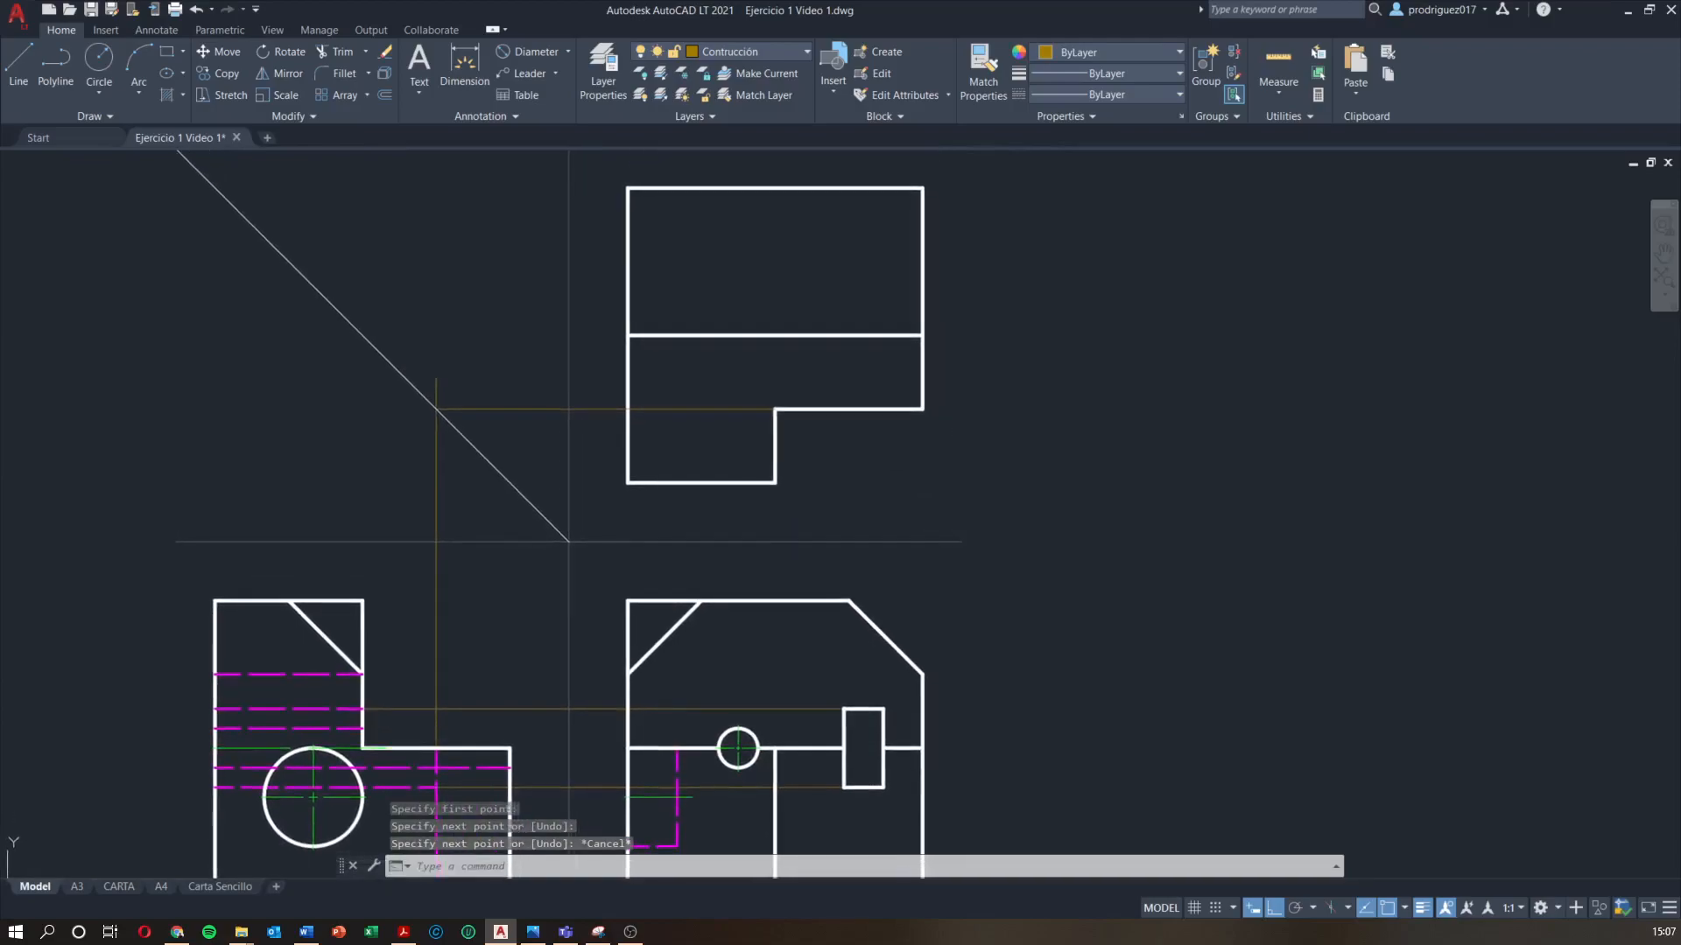
key("Return")
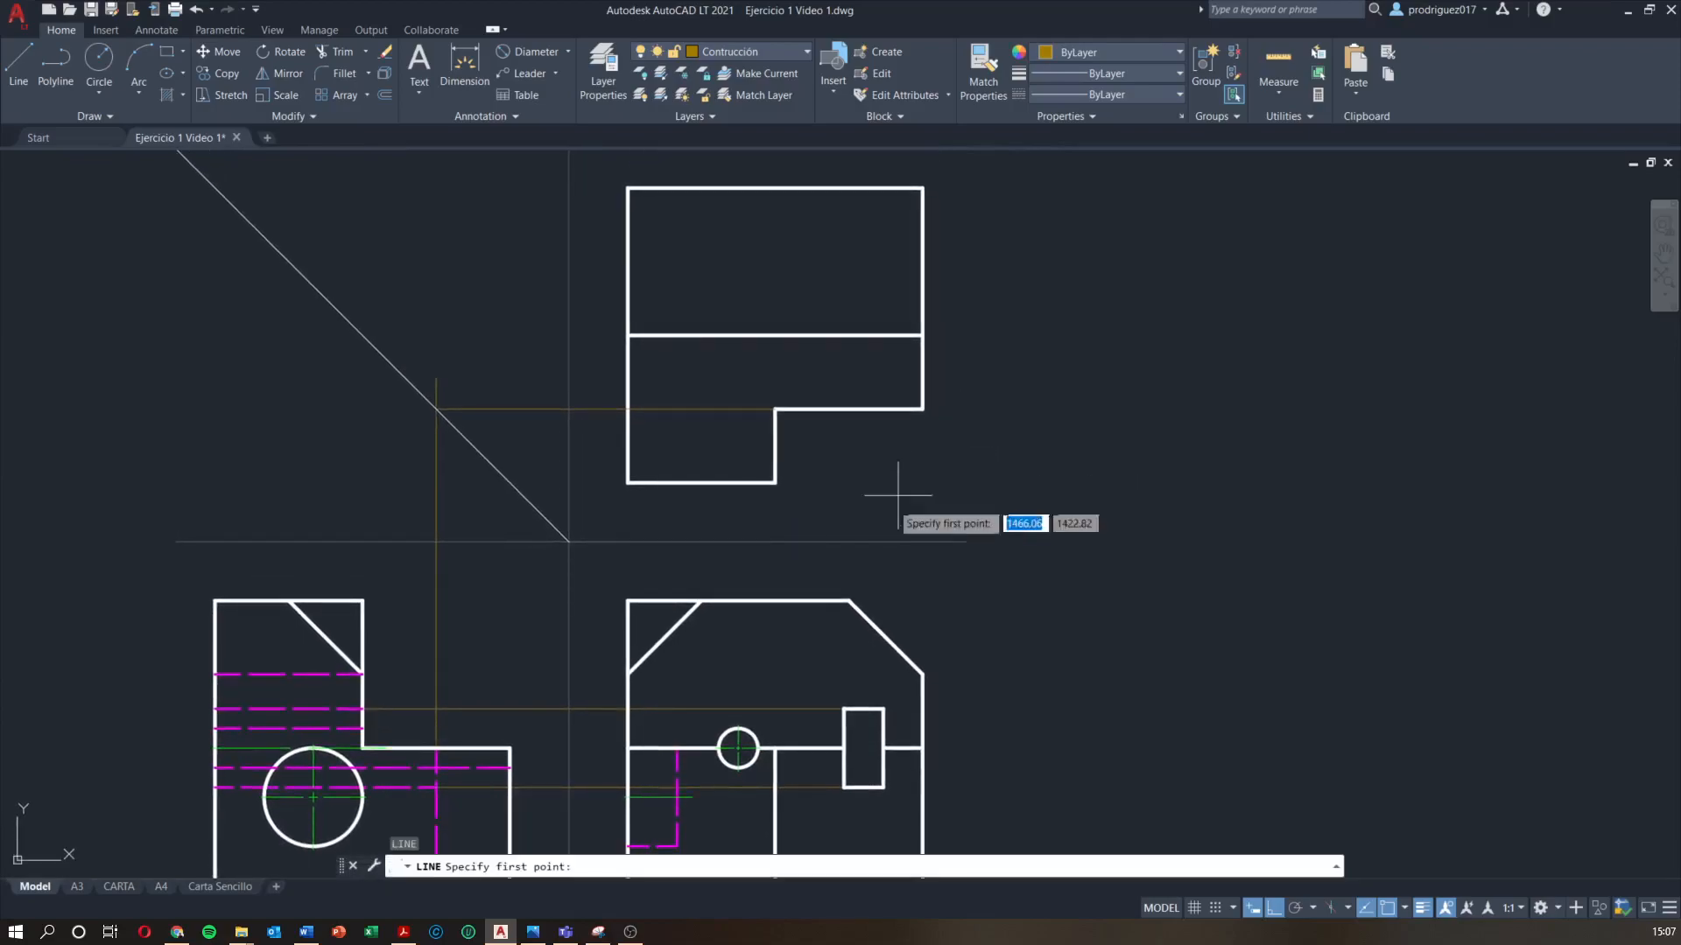
left_click(843, 707)
key("Escape")
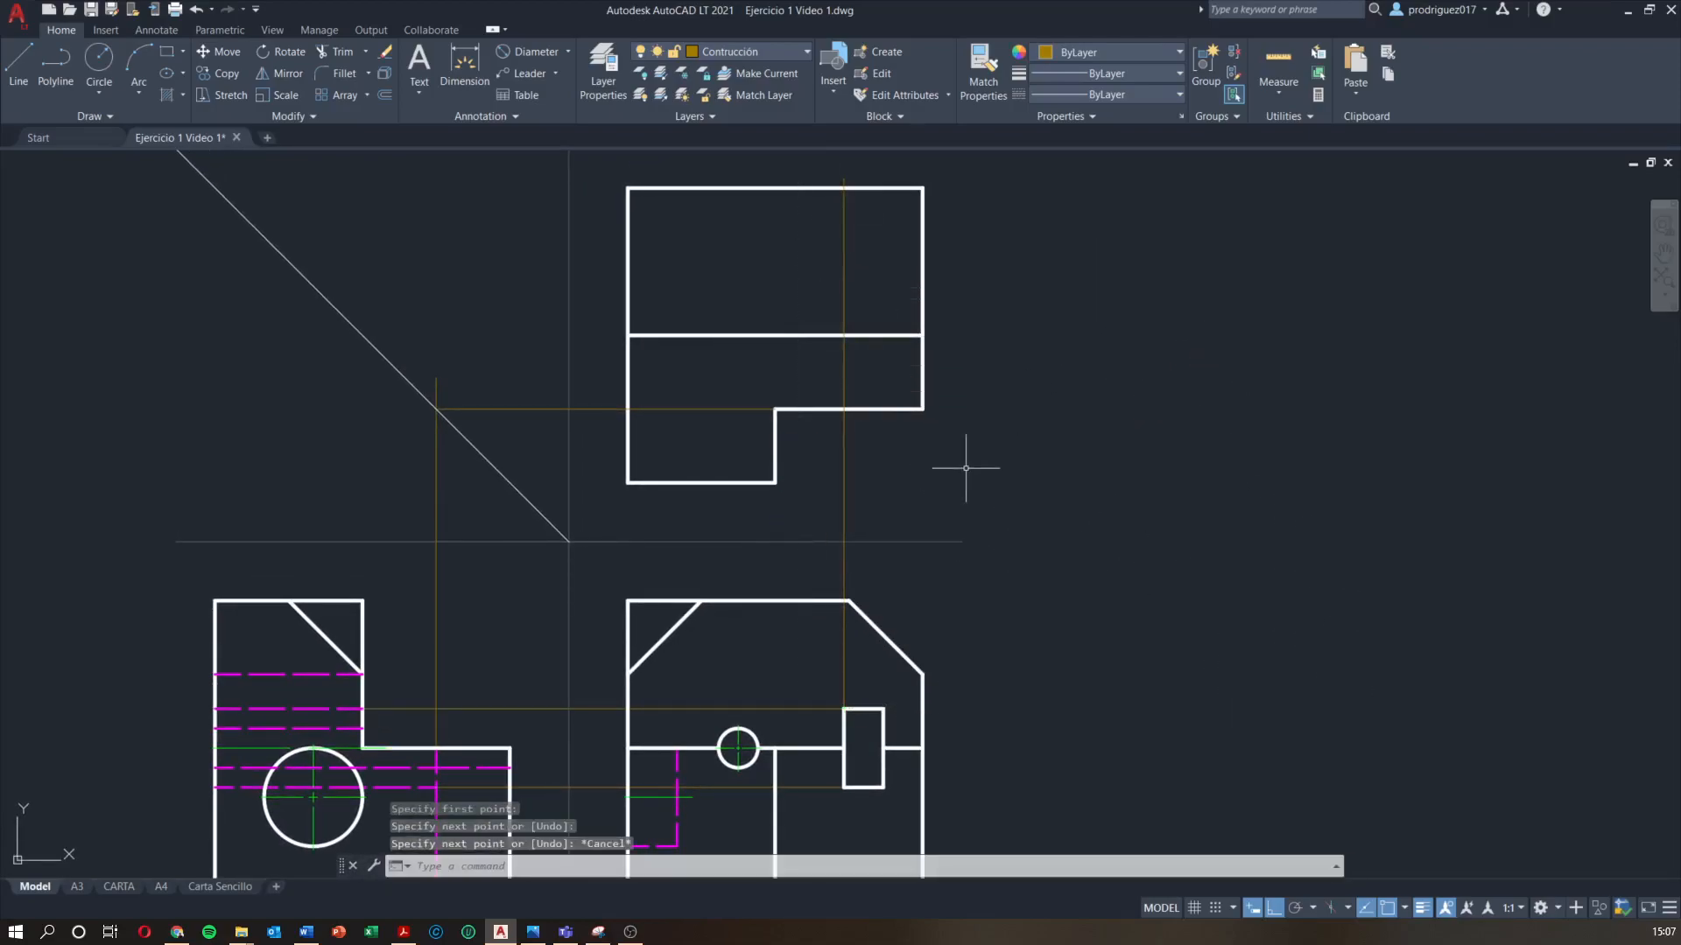
Draw a vertical projection line from the small rectangle's upper-right corner up beyond the third view's top edge
scroll(966, 467, "down", 2)
middle_click_drag(971, 469, 930, 477)
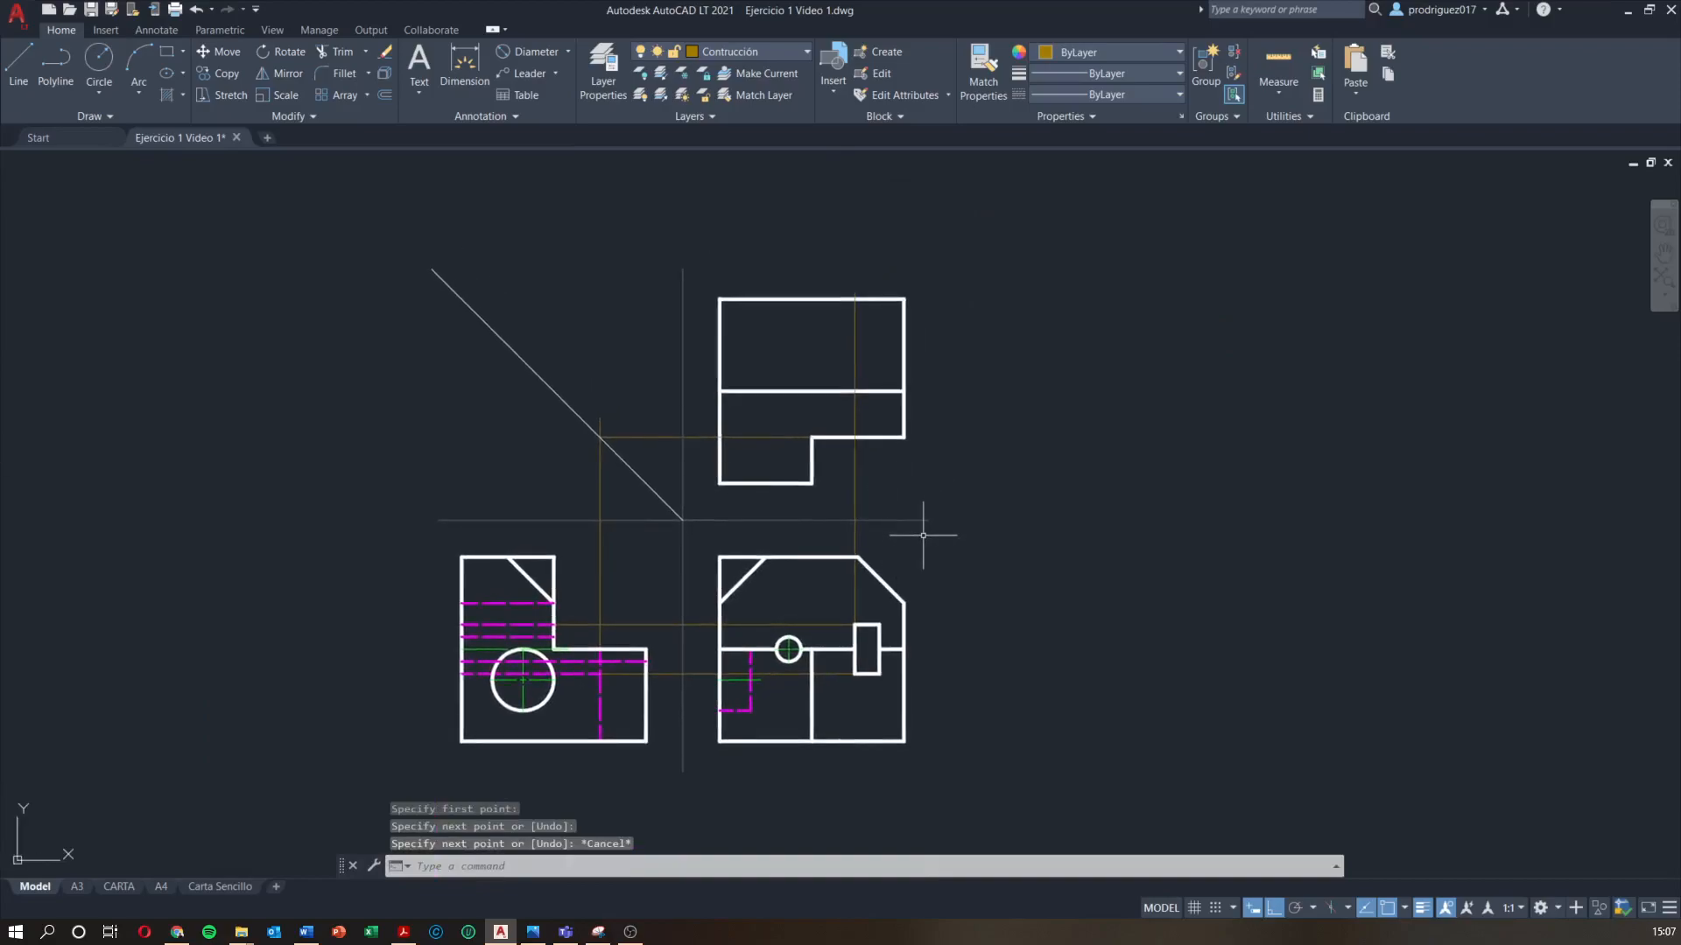
key("Return")
left_click(880, 624)
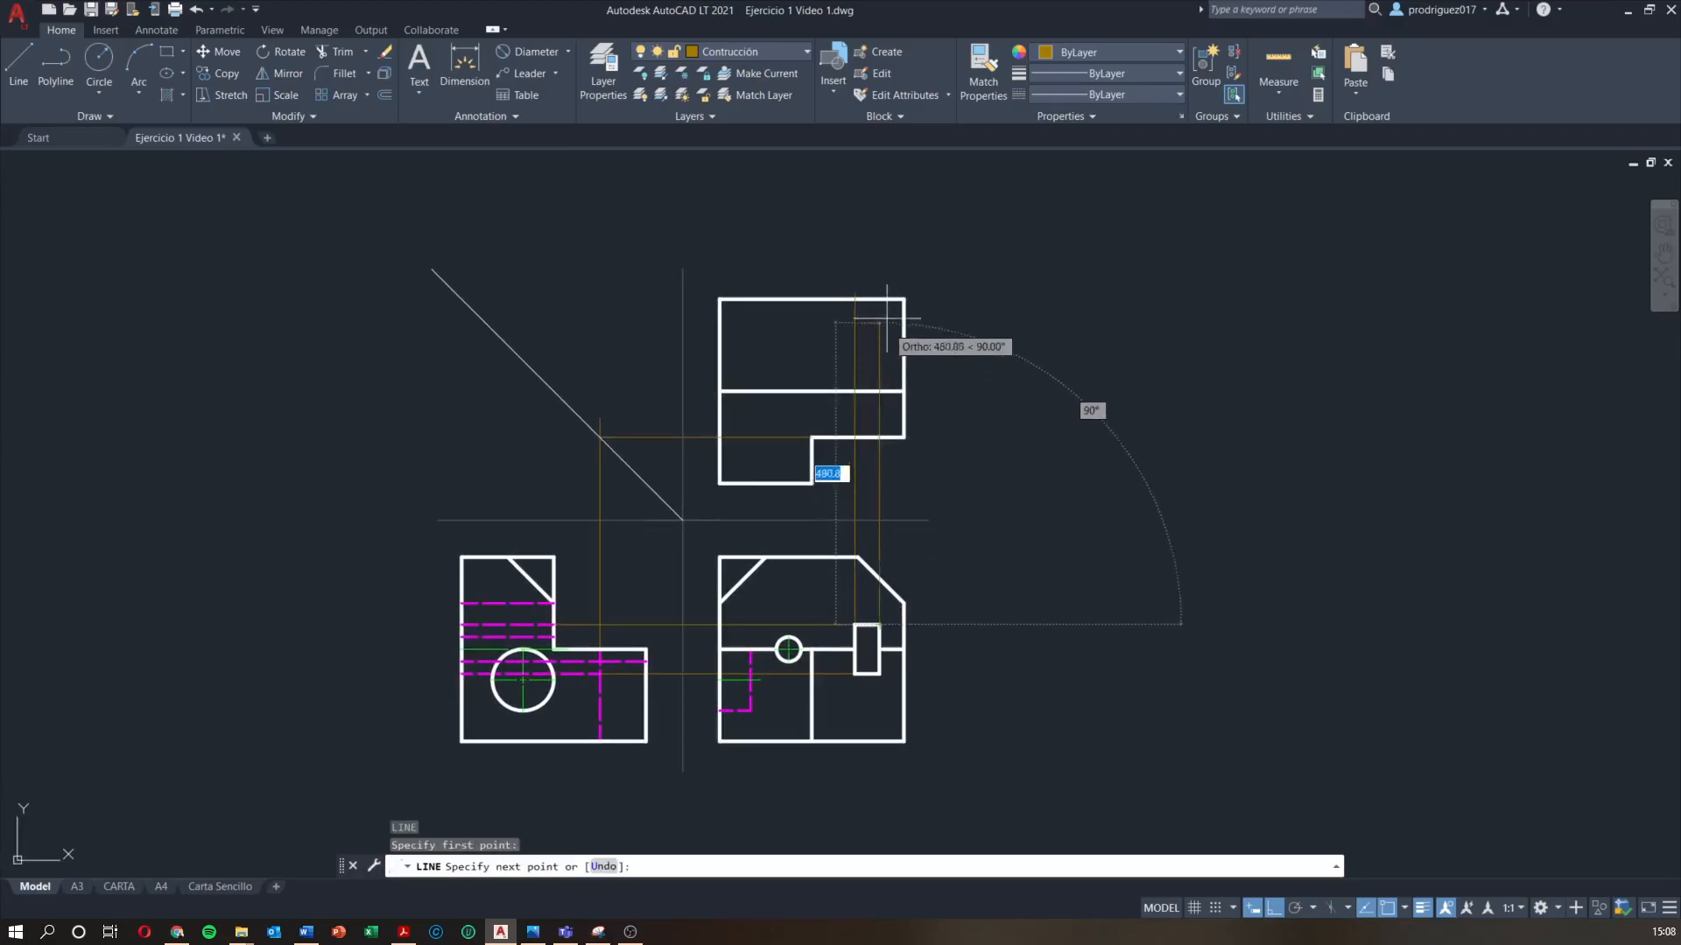
left_click(885, 289)
key("Escape")
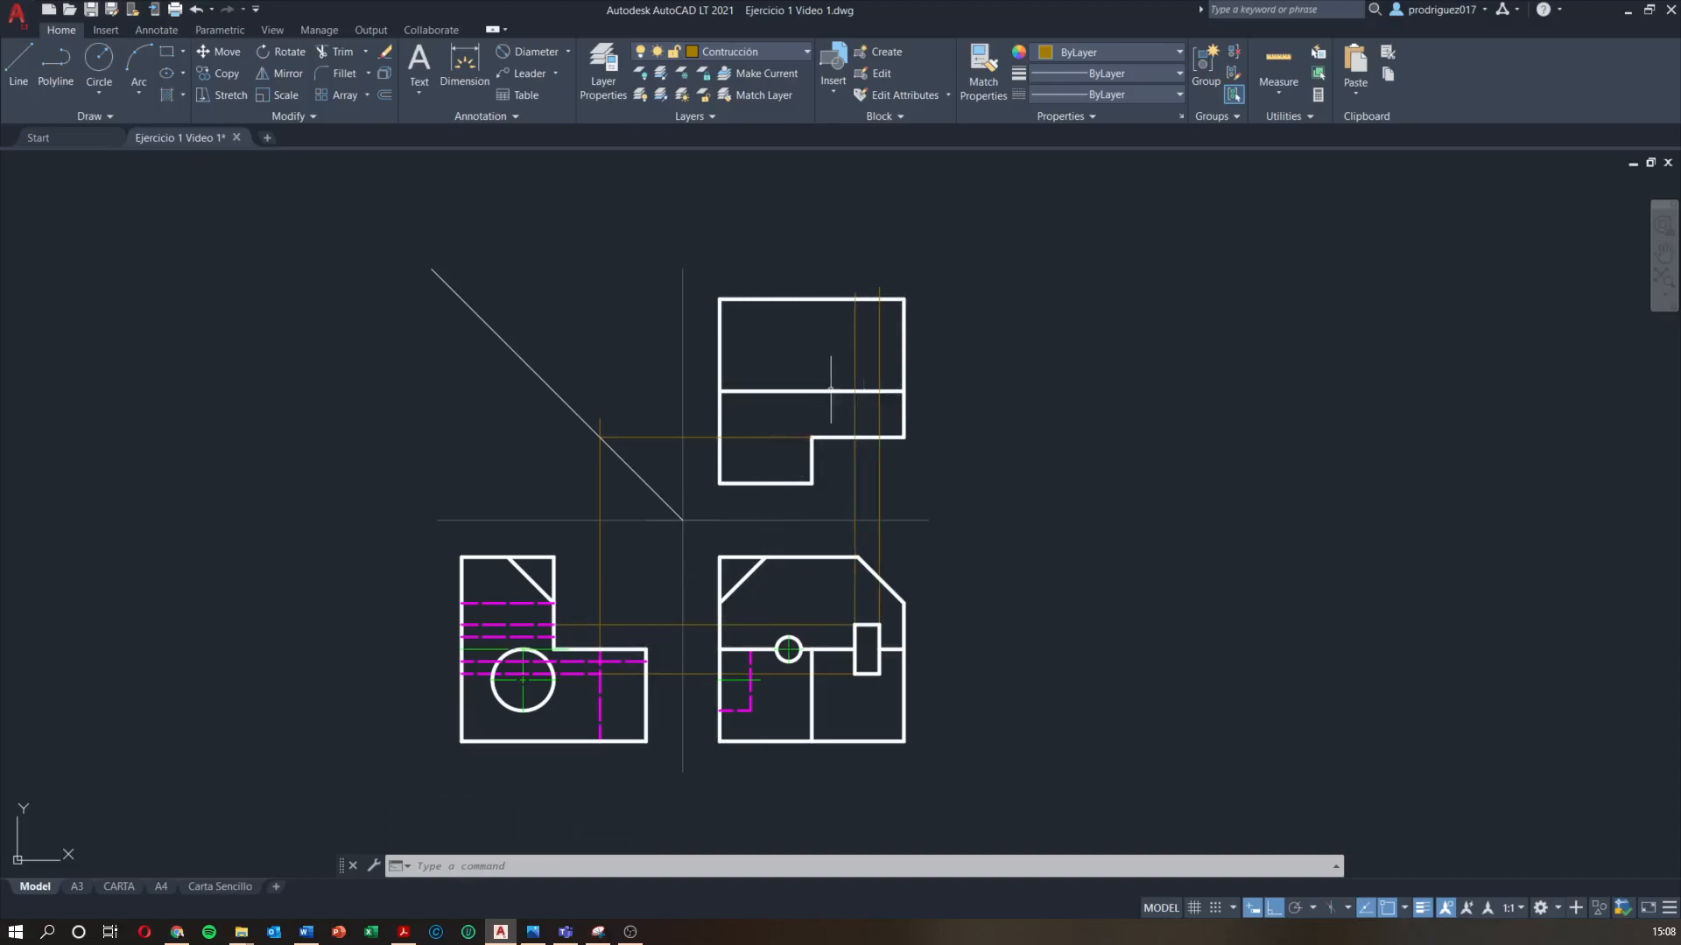
Draw a vertical projection line from the left view's upper-right corner past the diagonal line
scroll(567, 656, "up", 2)
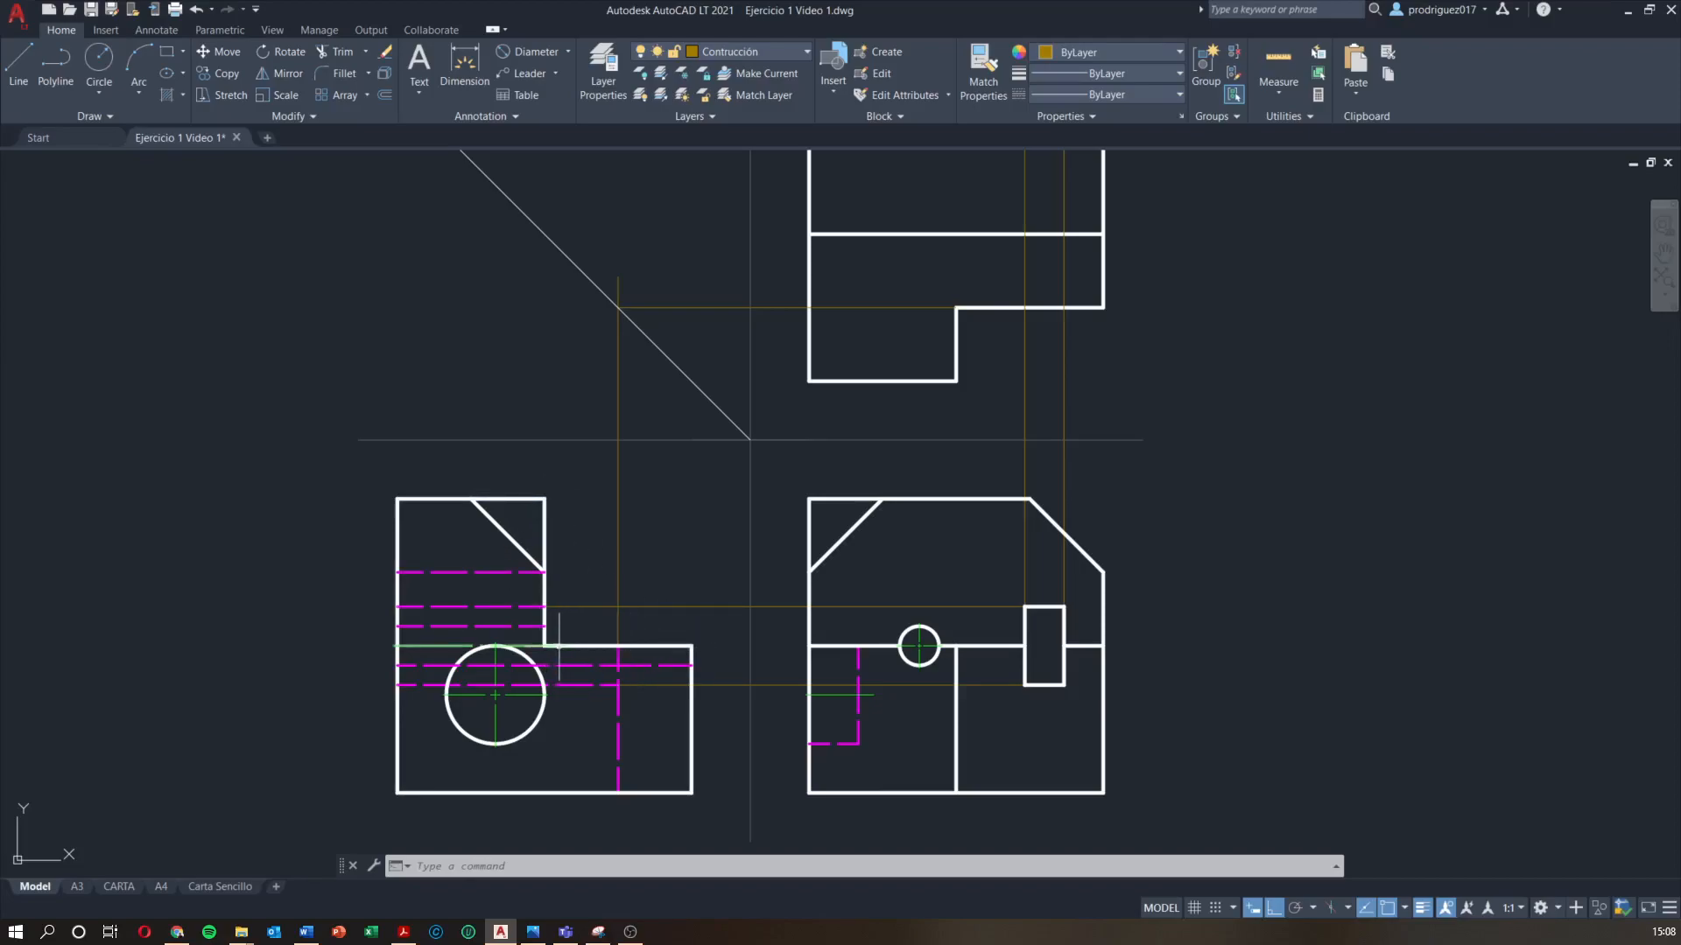
middle_click_drag(945, 465, 928, 504)
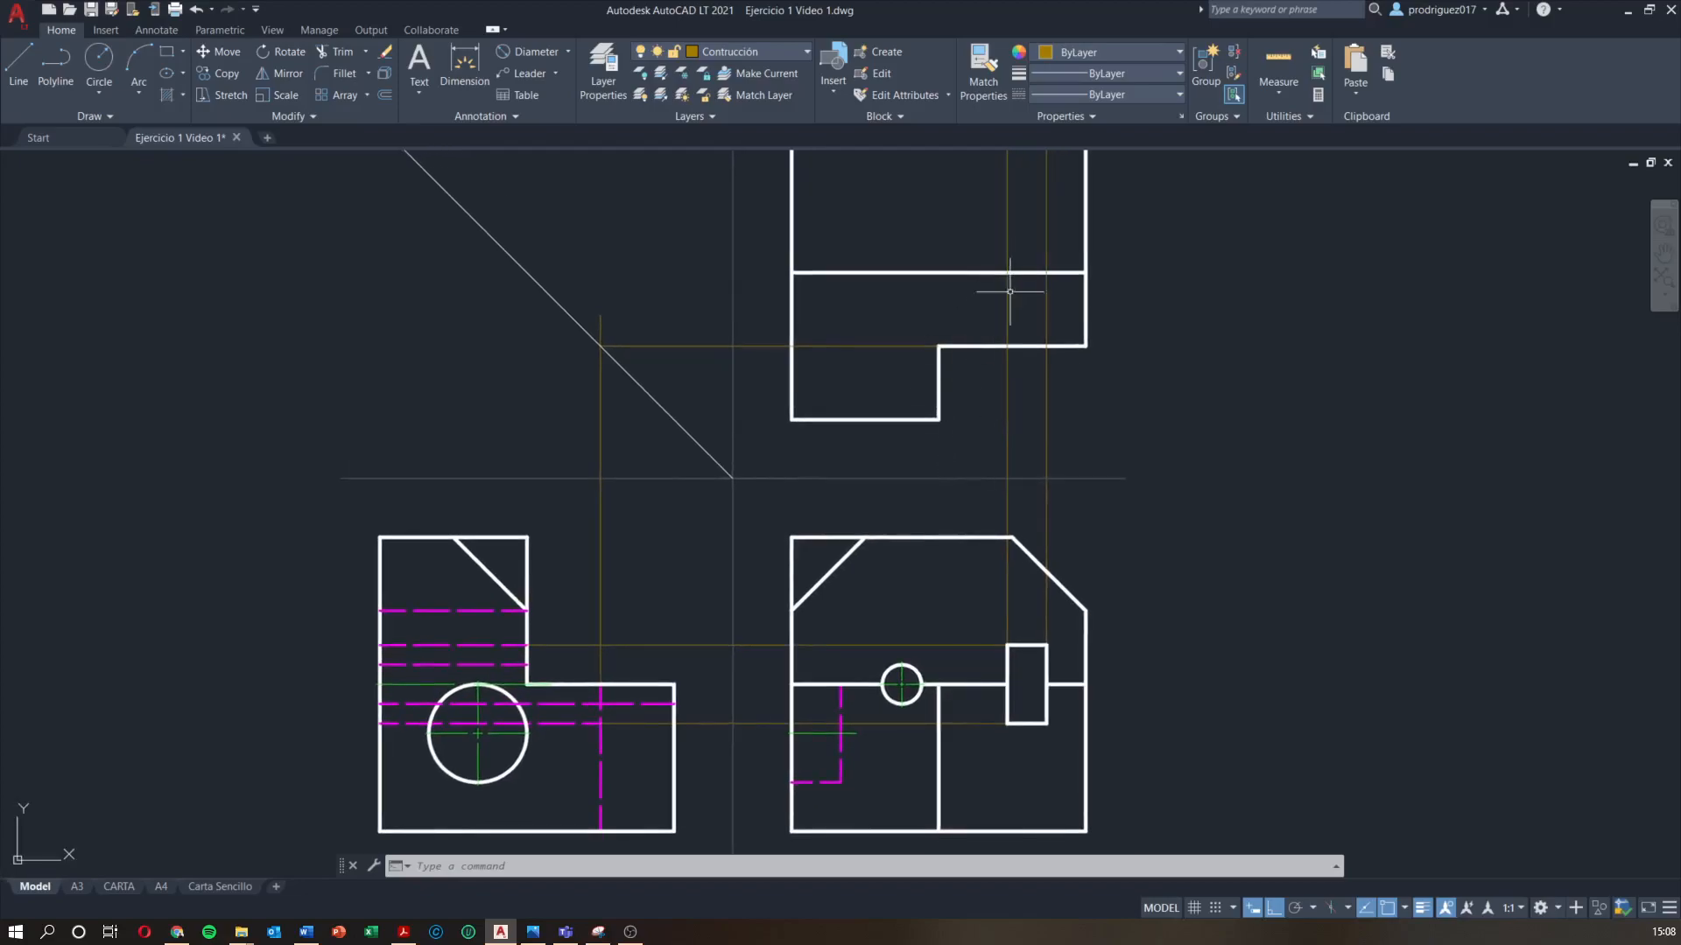
type("l")
key("Return")
left_click(527, 536)
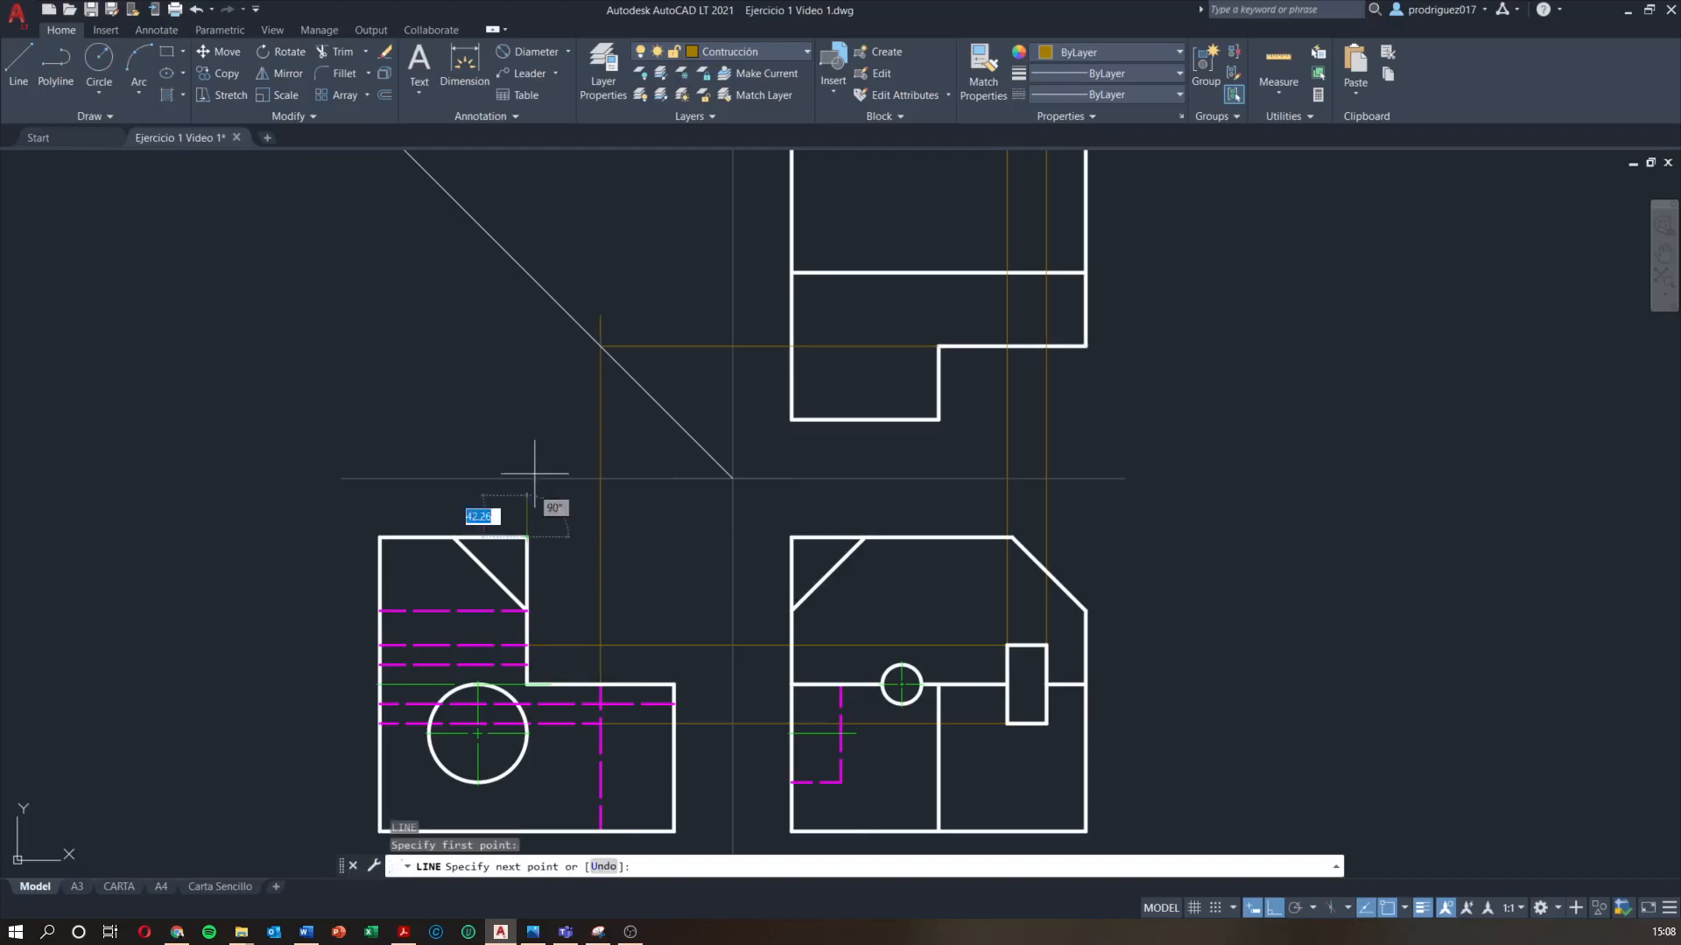
key("Escape")
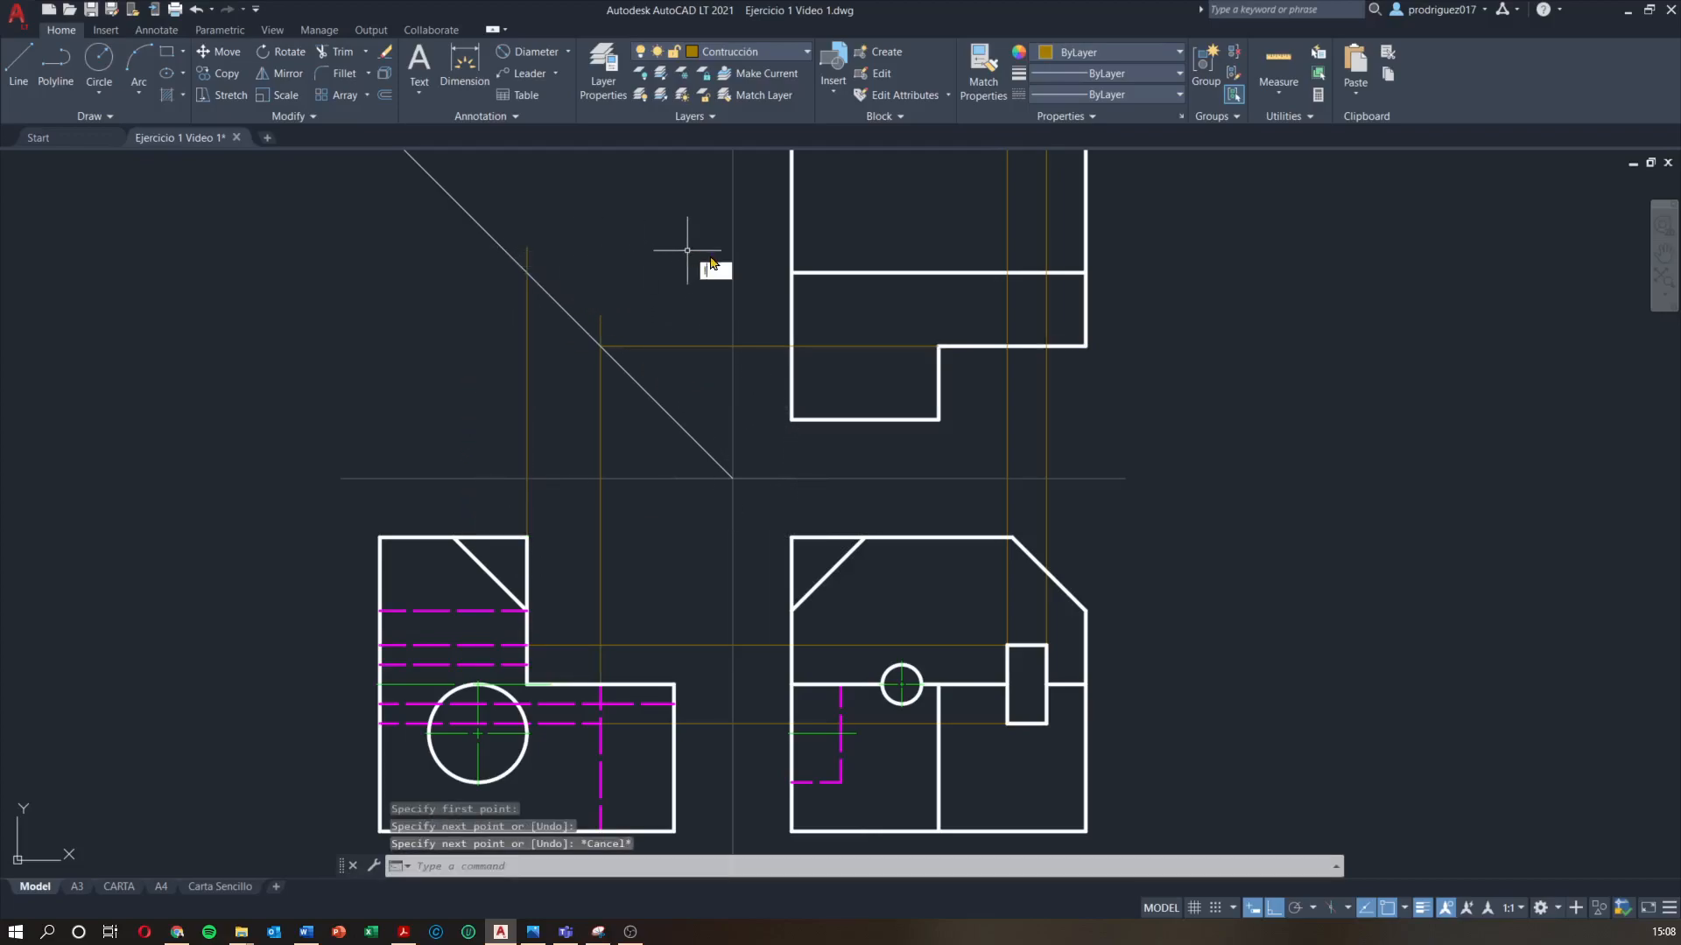
Draw a horizontal projection line from the left end of the third view's inner edge to the diagonal intersection
type("l")
key("Return")
left_click(791, 274)
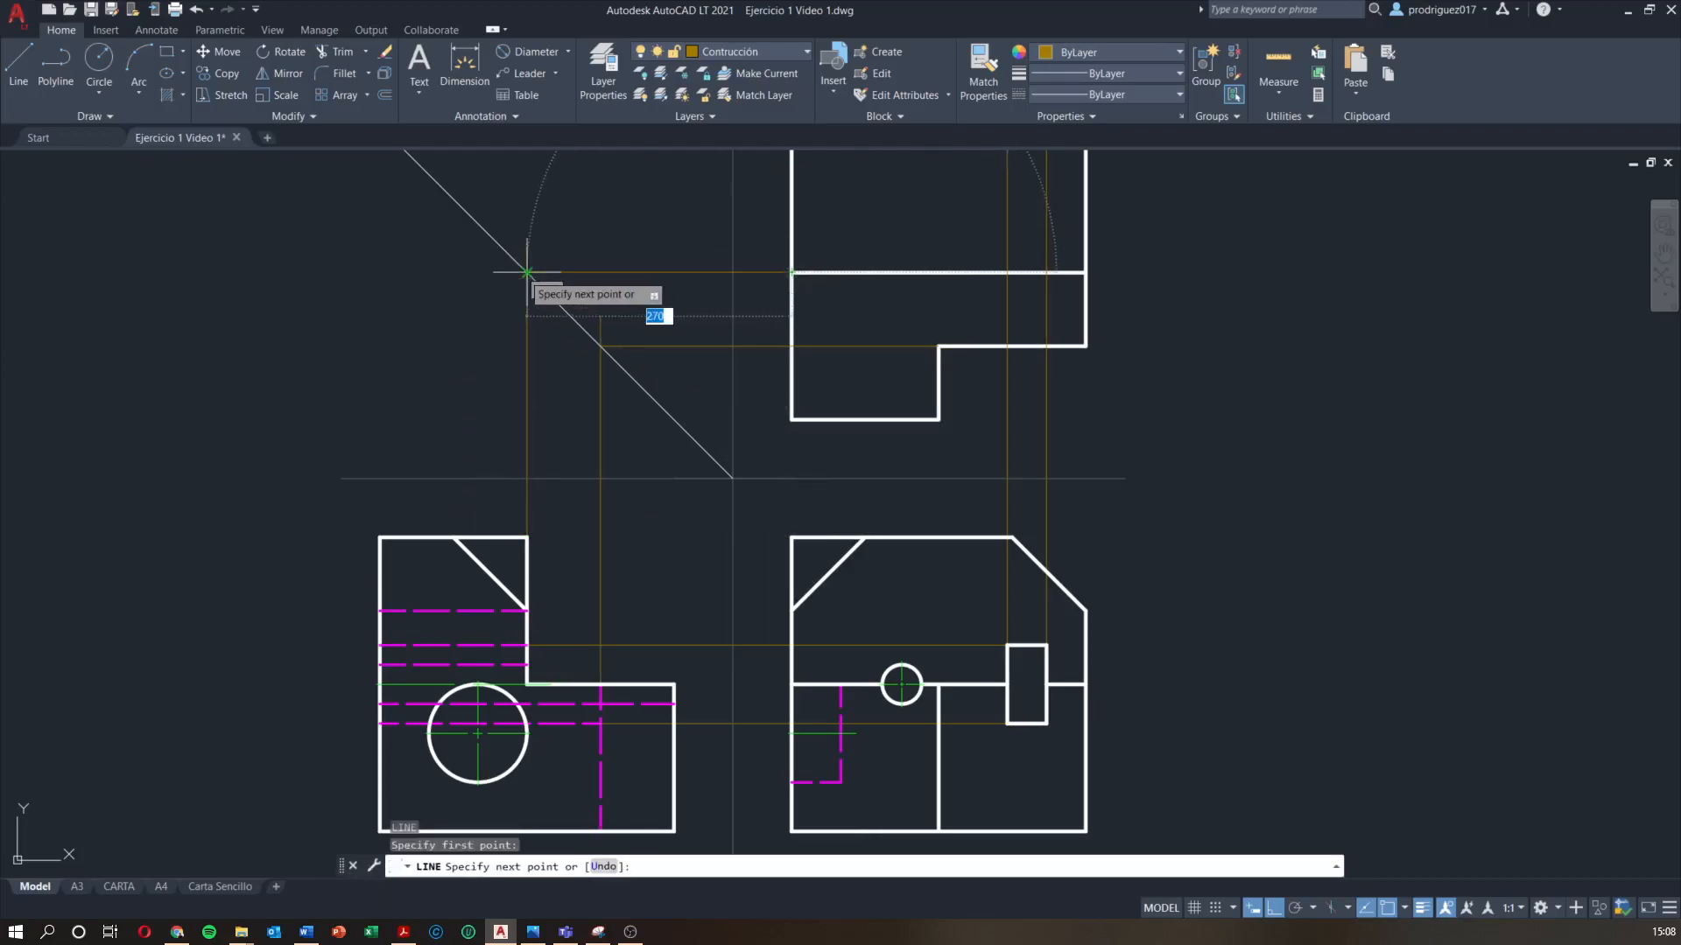
key("Escape")
middle_click_drag(1054, 382, 982, 433)
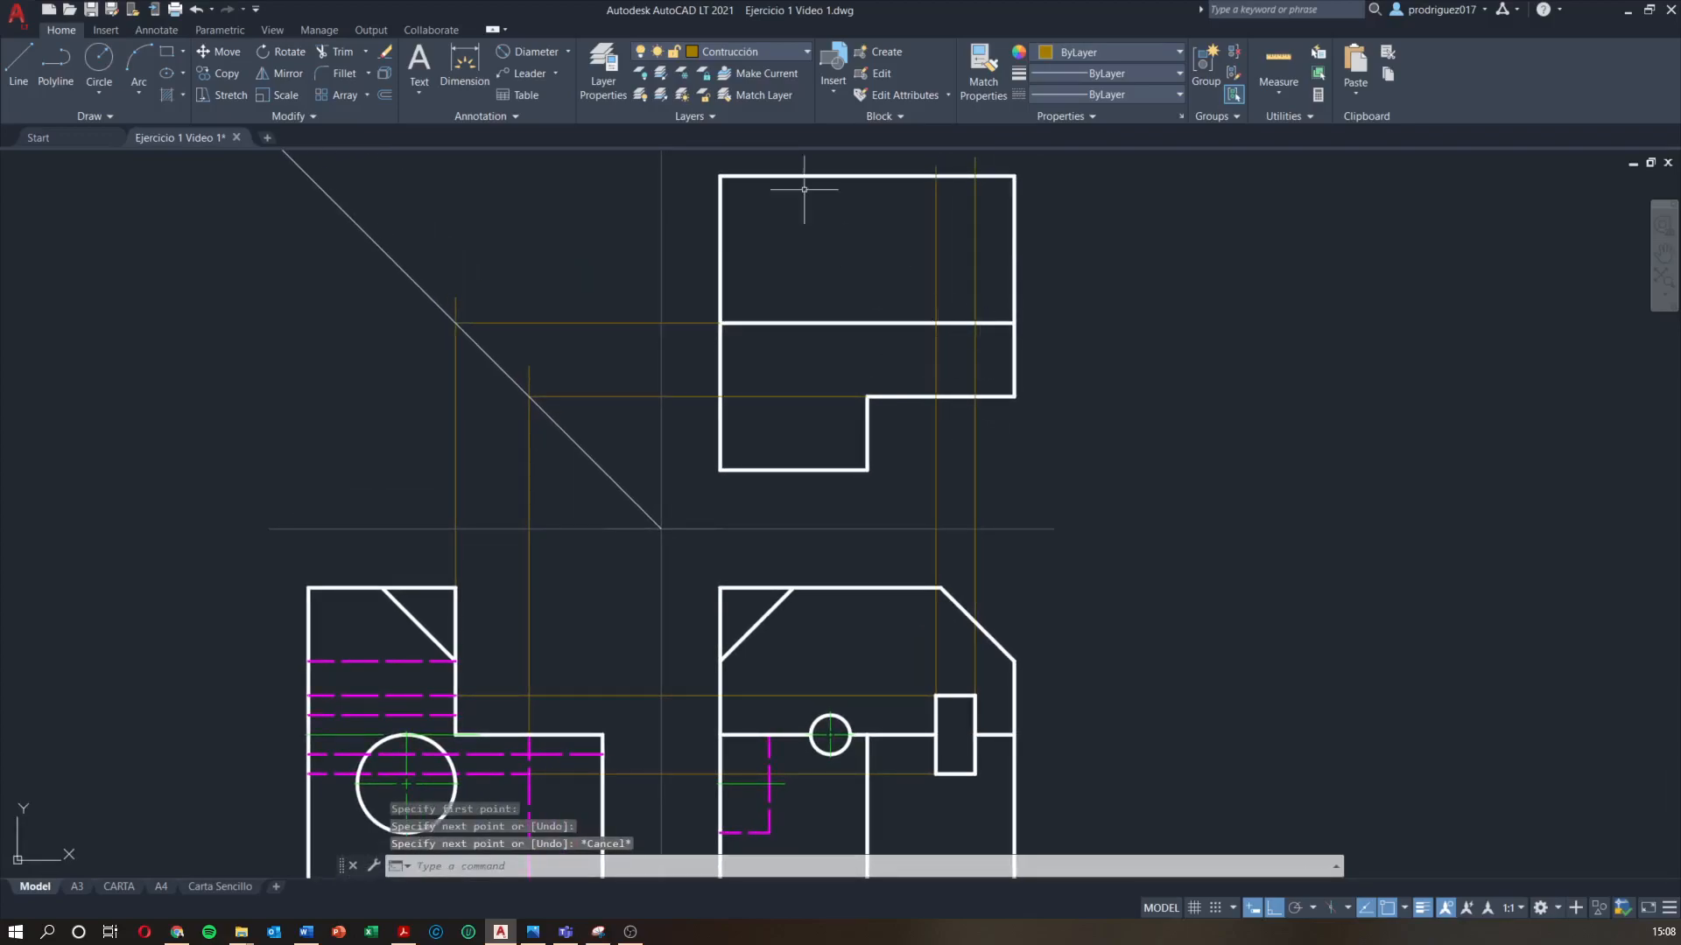
On the Contorno layer, draw the slot's two vertical edges in the third view, from the stepped lower edge up to the inner horizontal edge
left_click(738, 58)
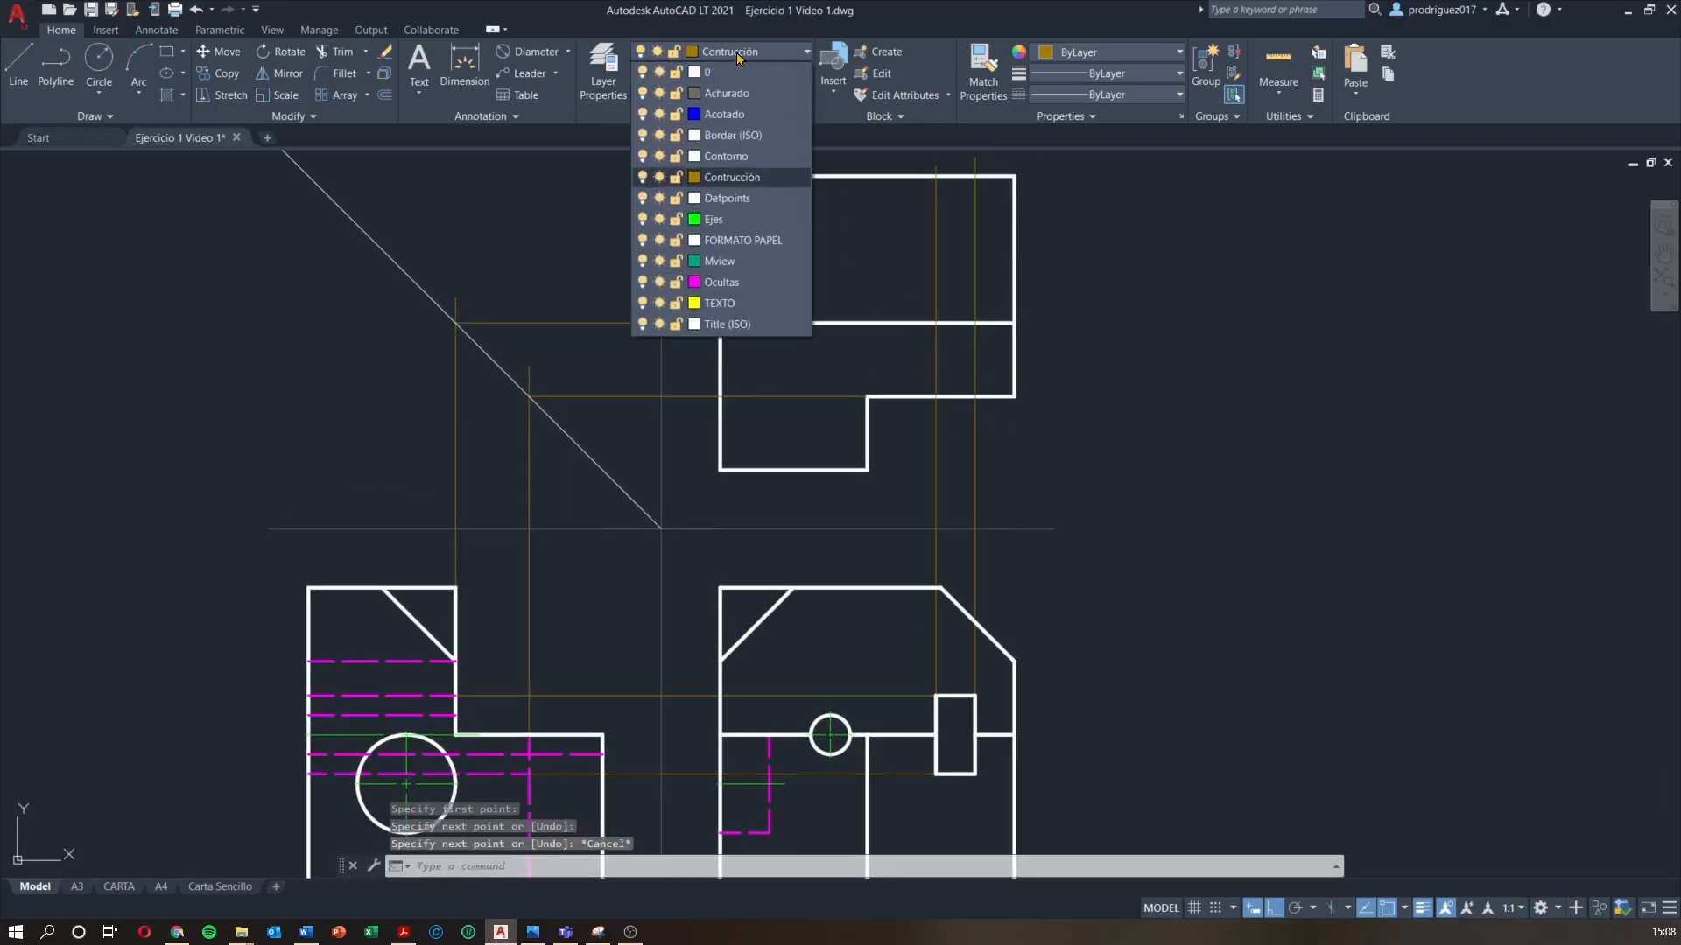
left_click(727, 159)
type("l")
key("Return")
left_click(935, 397)
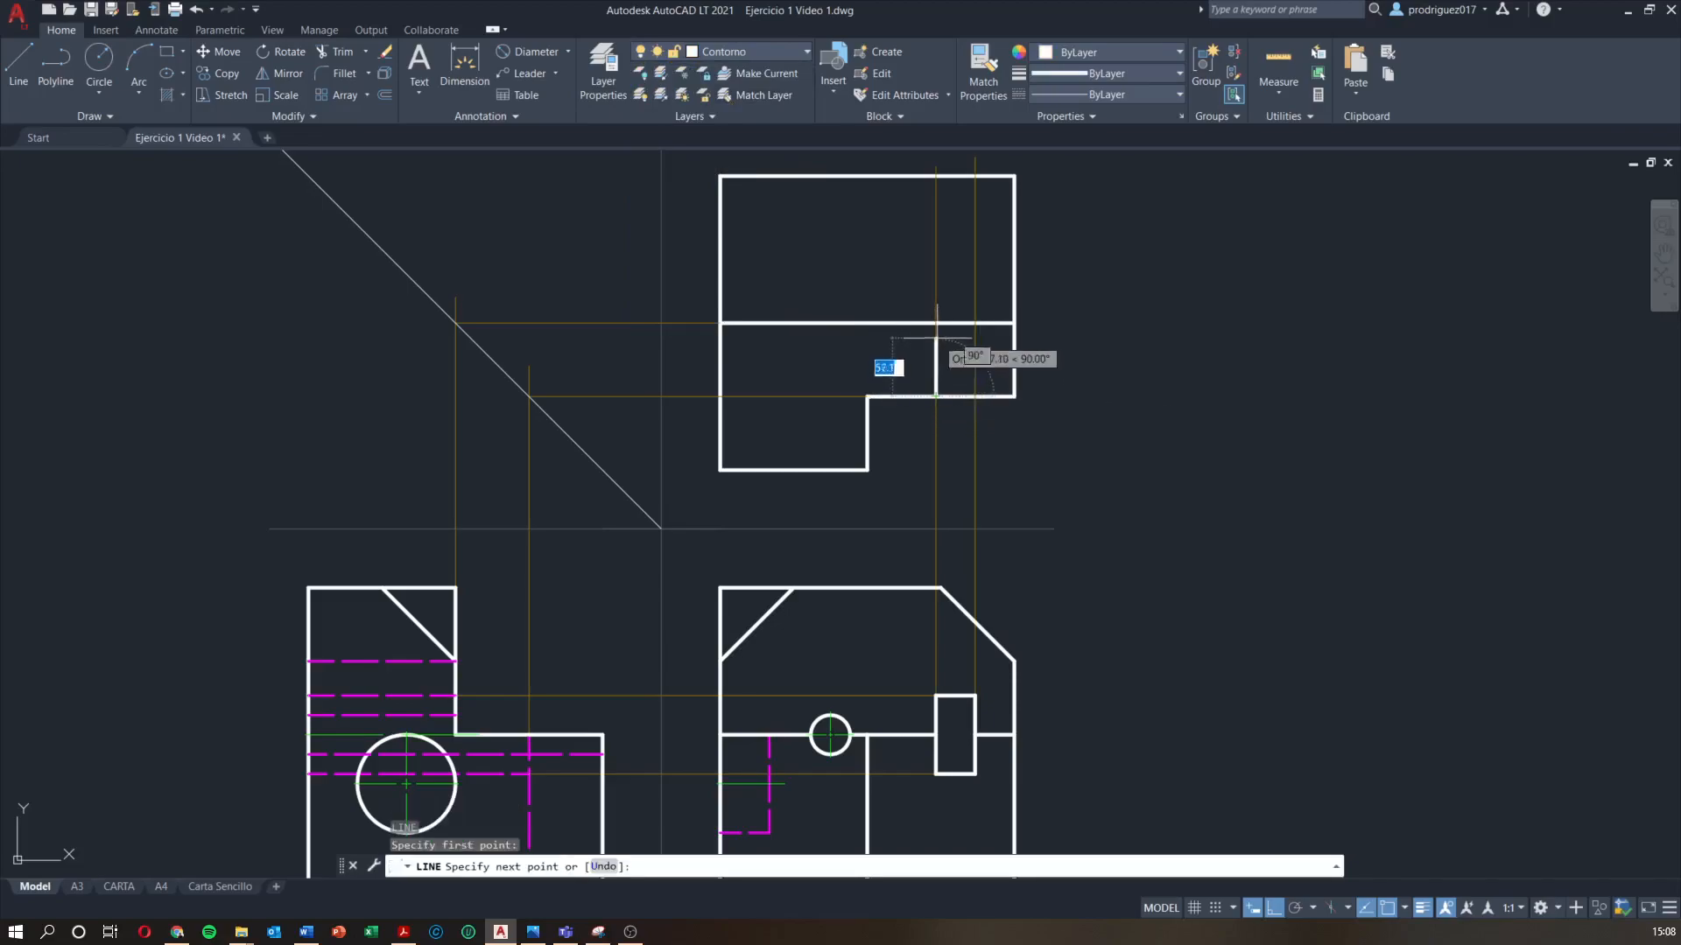
left_click(935, 325)
key("Escape")
key("Return")
left_click(975, 396)
left_click(975, 322)
key("Escape")
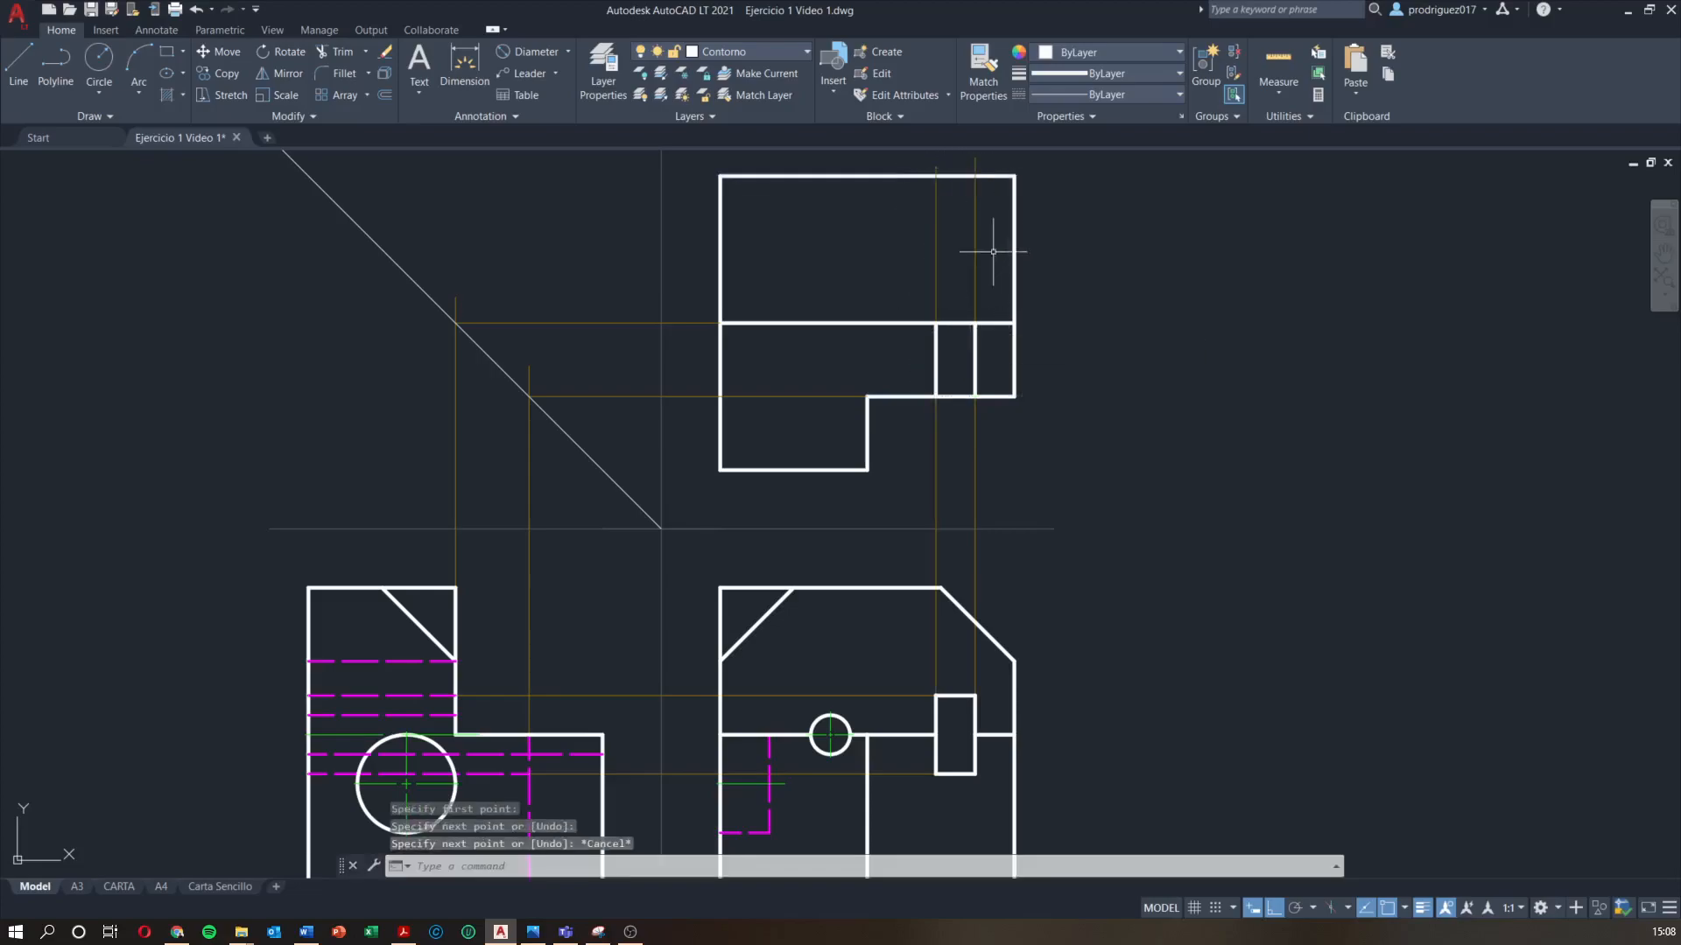
On the Ocultas layer, extend both slot edges as hidden lines from the third view's inner horizontal edge to its top edge
left_click(748, 51)
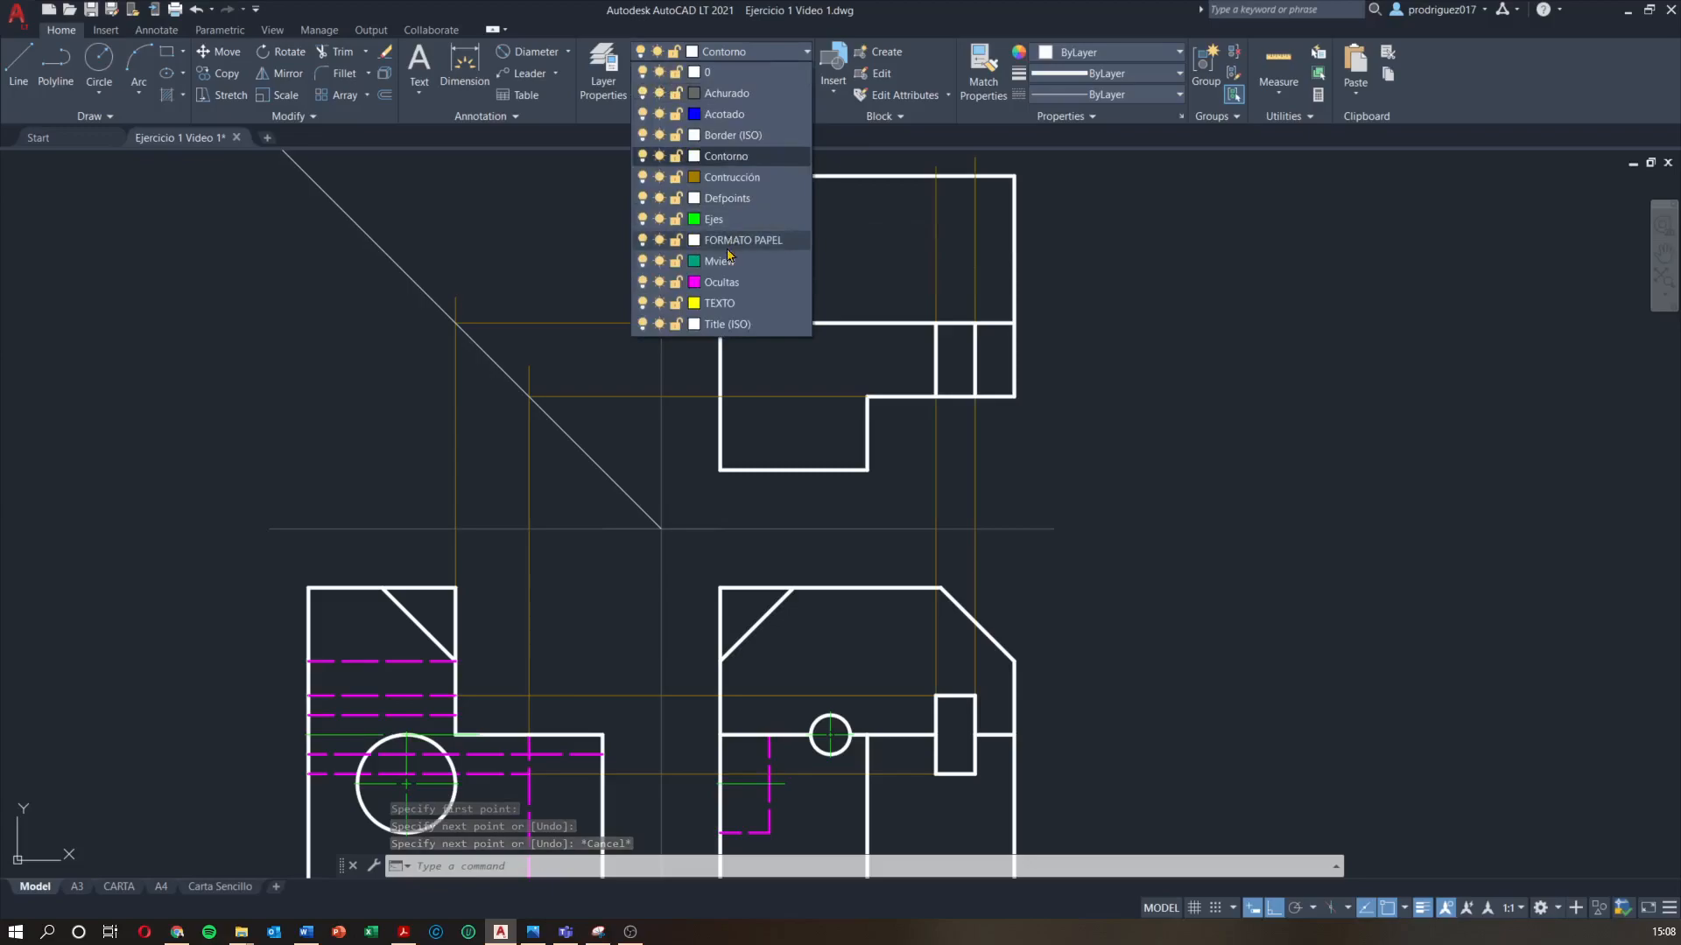
left_click(718, 275)
type("l")
key("Return")
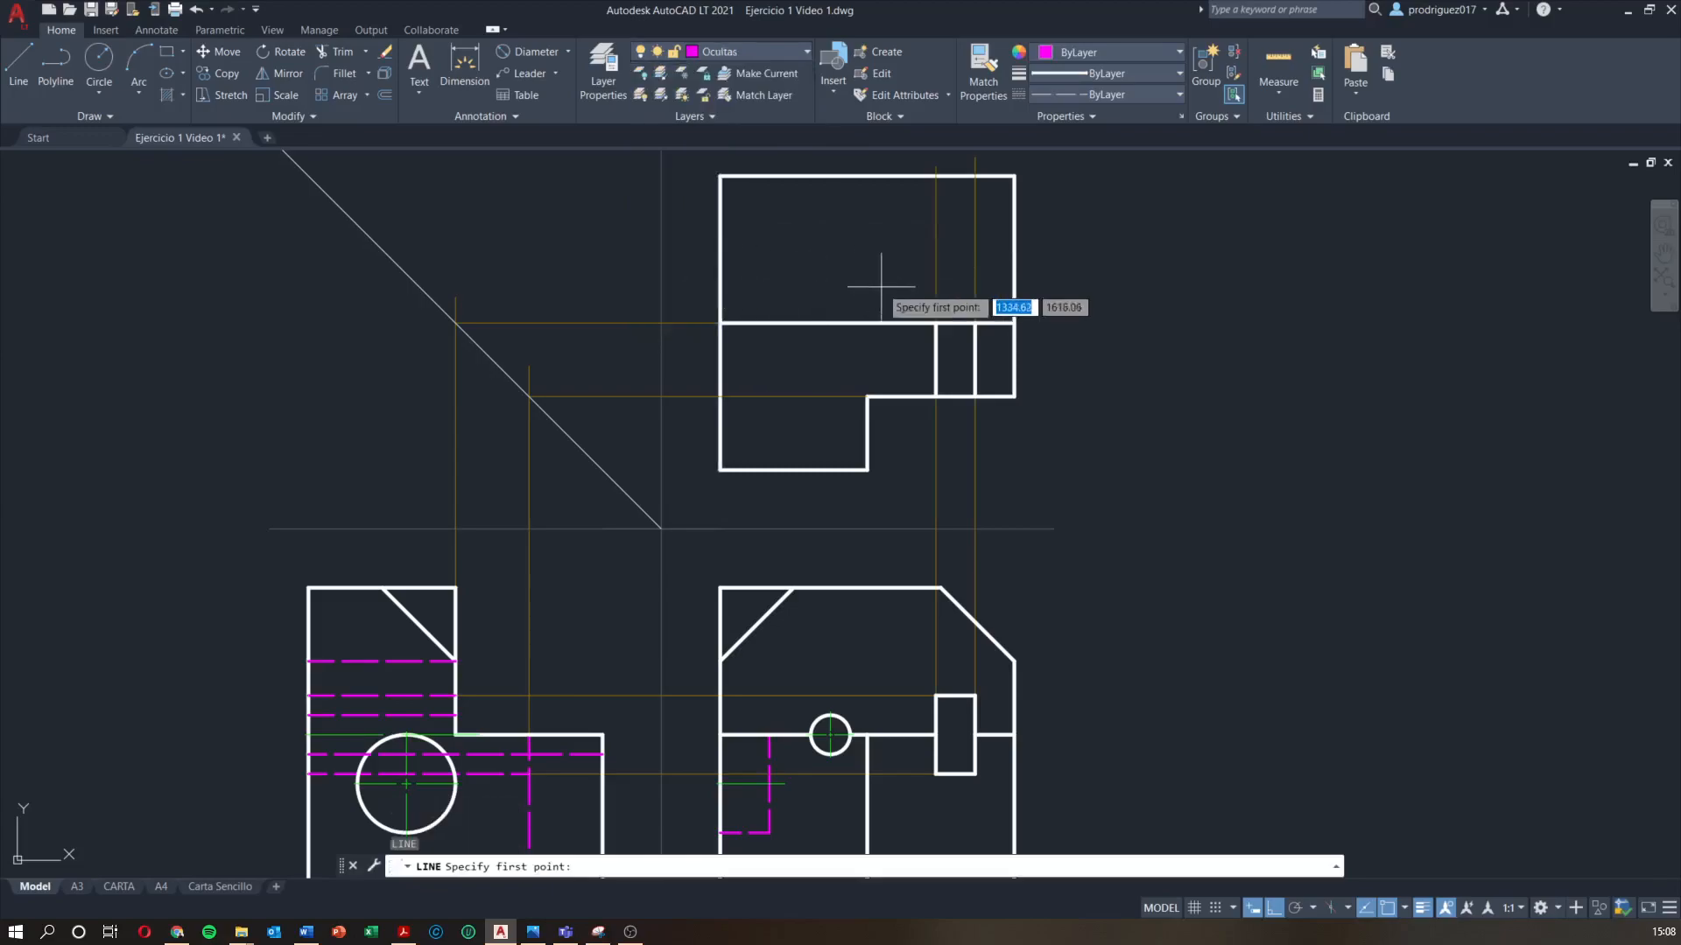
left_click(936, 323)
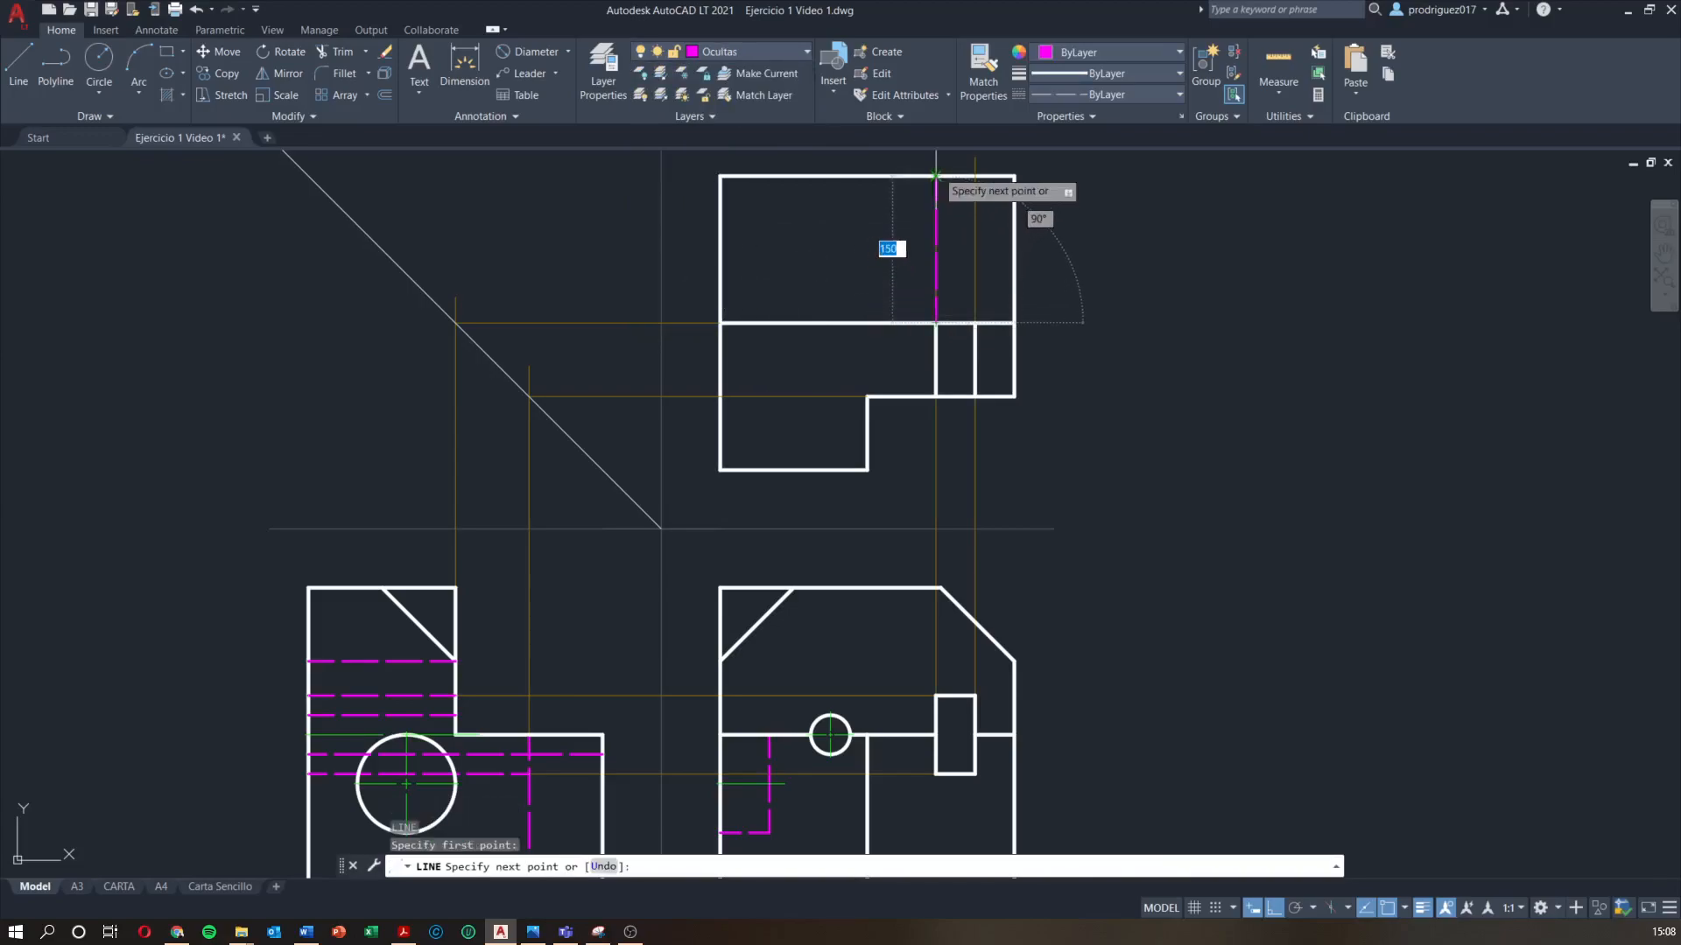
left_click(935, 177)
key("Escape")
key("Return")
left_click(975, 323)
left_click(976, 176)
key("Escape")
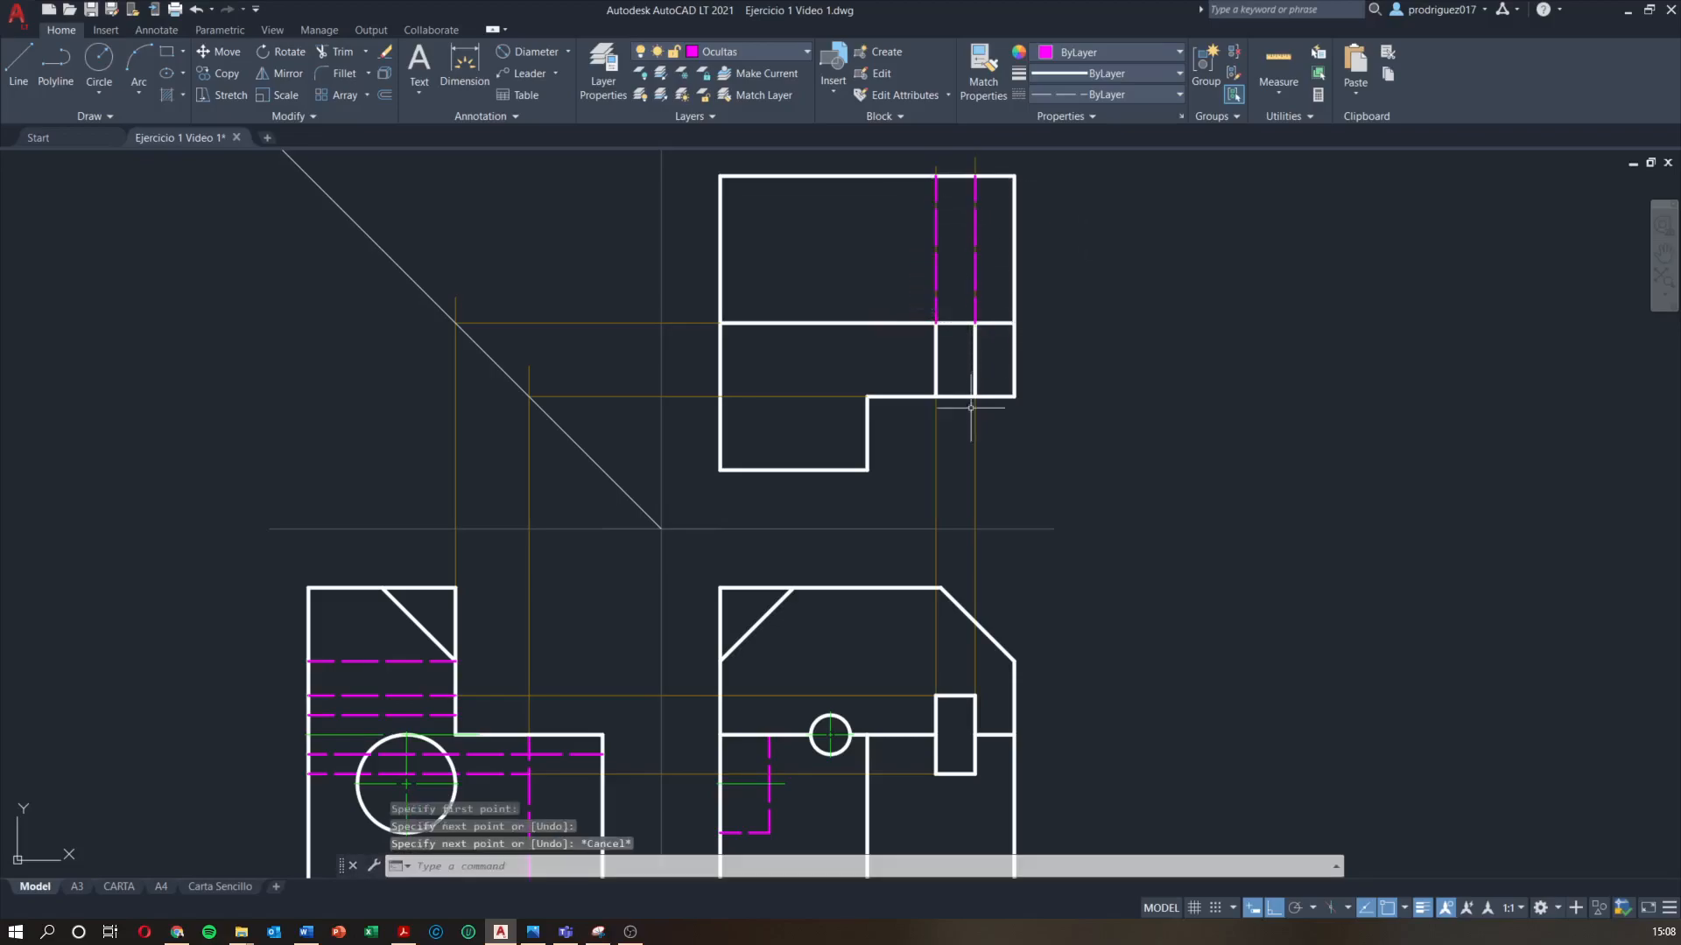
Erase the two vertical projection lines running from the small rectangle through the third view
middle_click_drag(982, 487, 1004, 465)
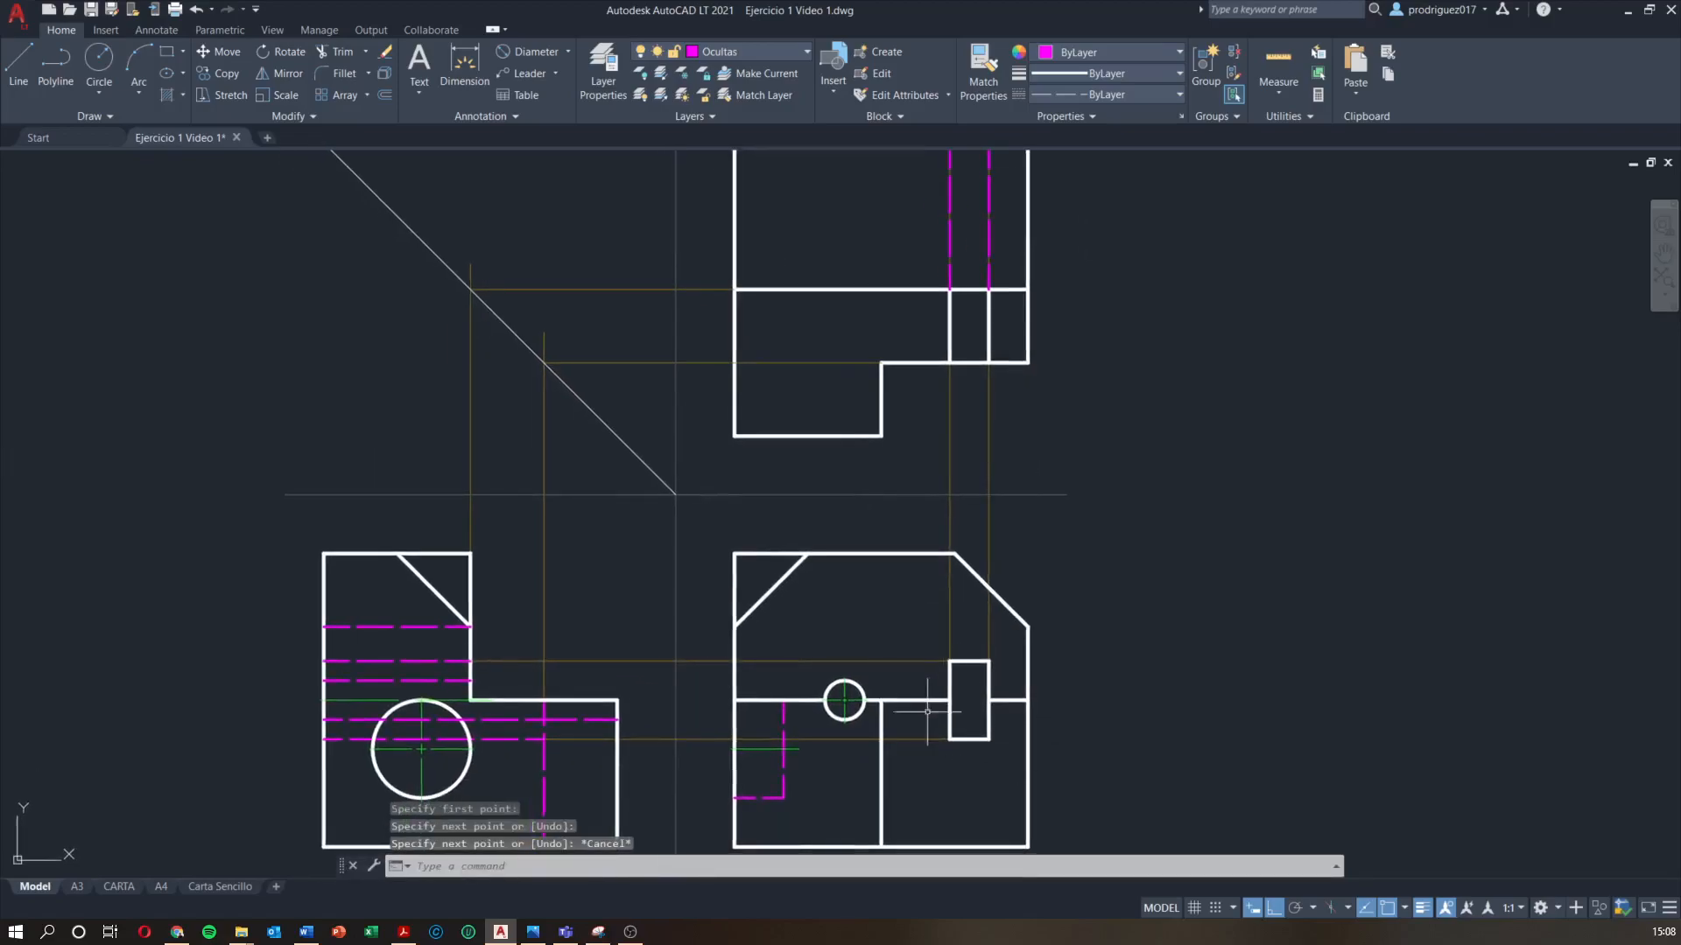
middle_click_drag(1041, 520, 1043, 563)
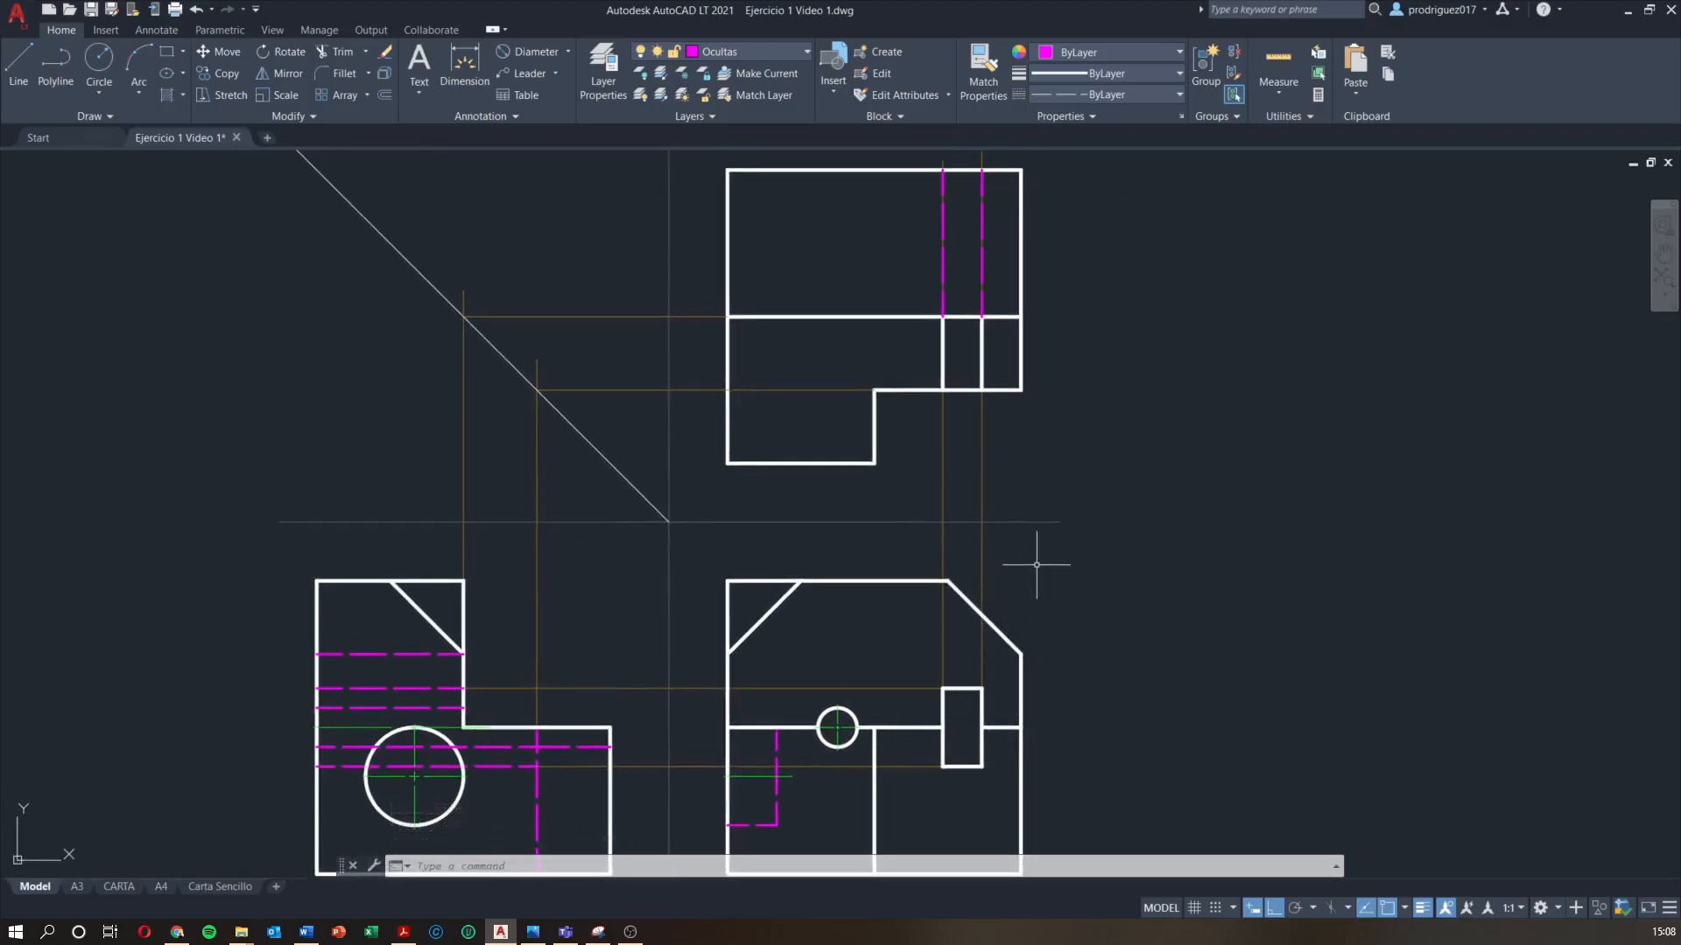
left_click(1040, 485)
left_click(928, 464)
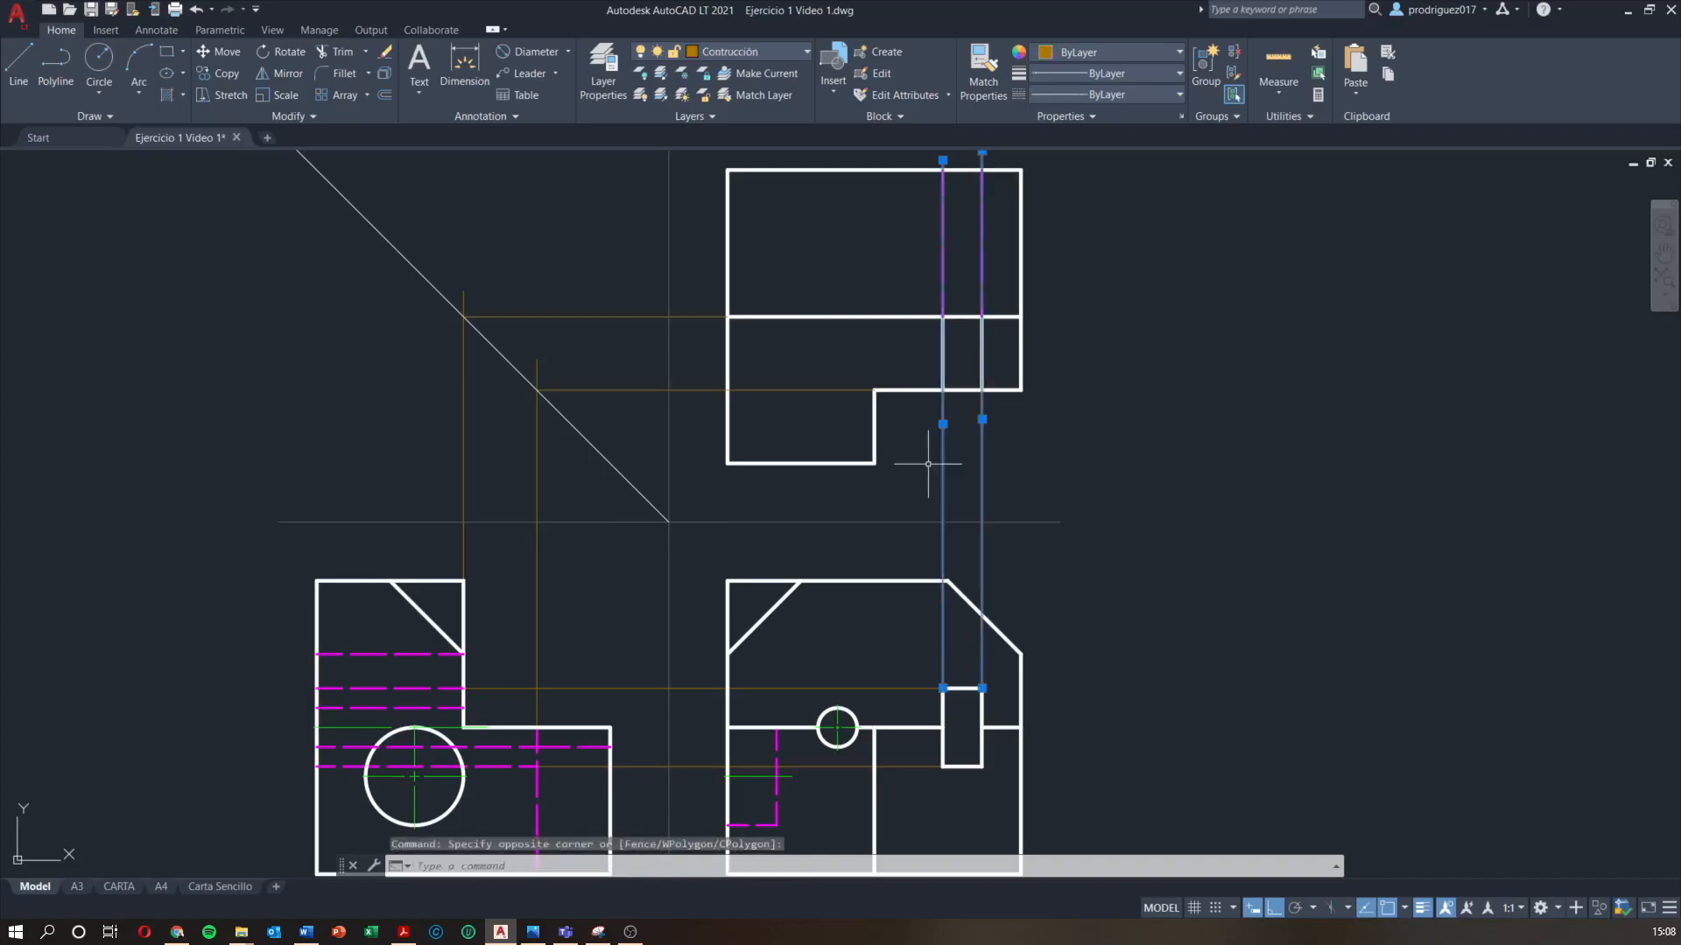
key("Delete")
On the Contrucción layer, draw a horizontal projection line from the lower end of the right-hand chamfer across to the left view
middle_click_drag(979, 603, 973, 571)
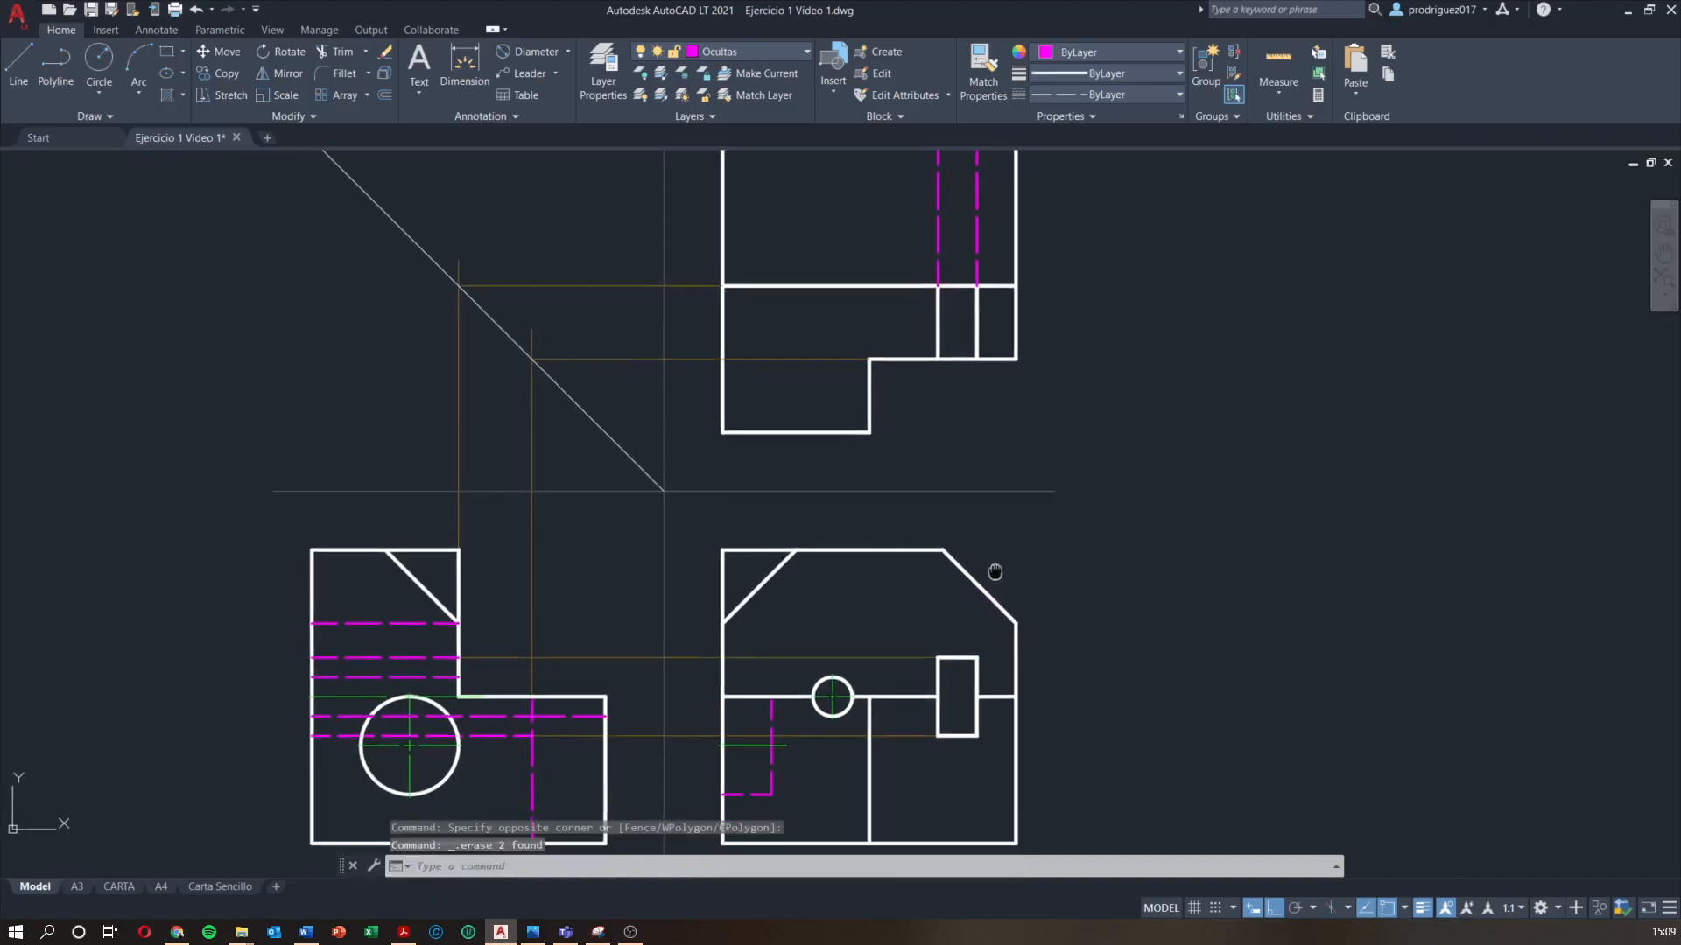
mouse_move(1039, 618)
middle_mouse_down()
mouse_move(1048, 572)
mouse_move(1032, 592)
middle_mouse_up()
scroll(1047, 574, "down", 2)
scroll(1047, 579, "up", 2)
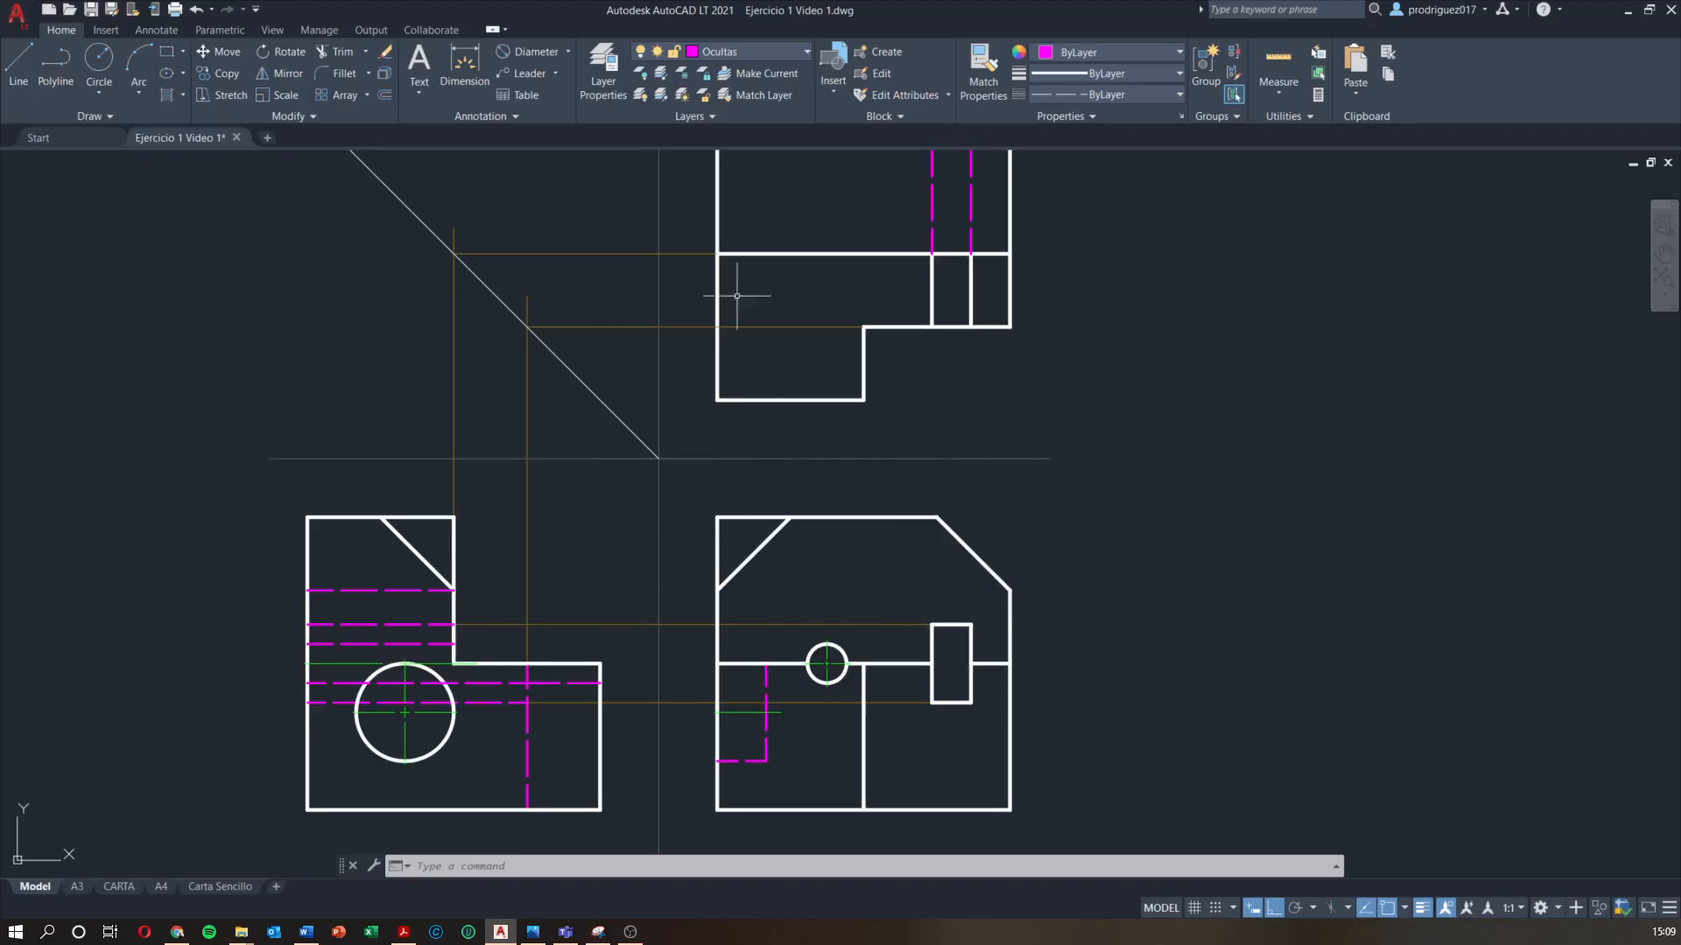
left_click(729, 55)
left_click(713, 190)
type("l")
key("Return")
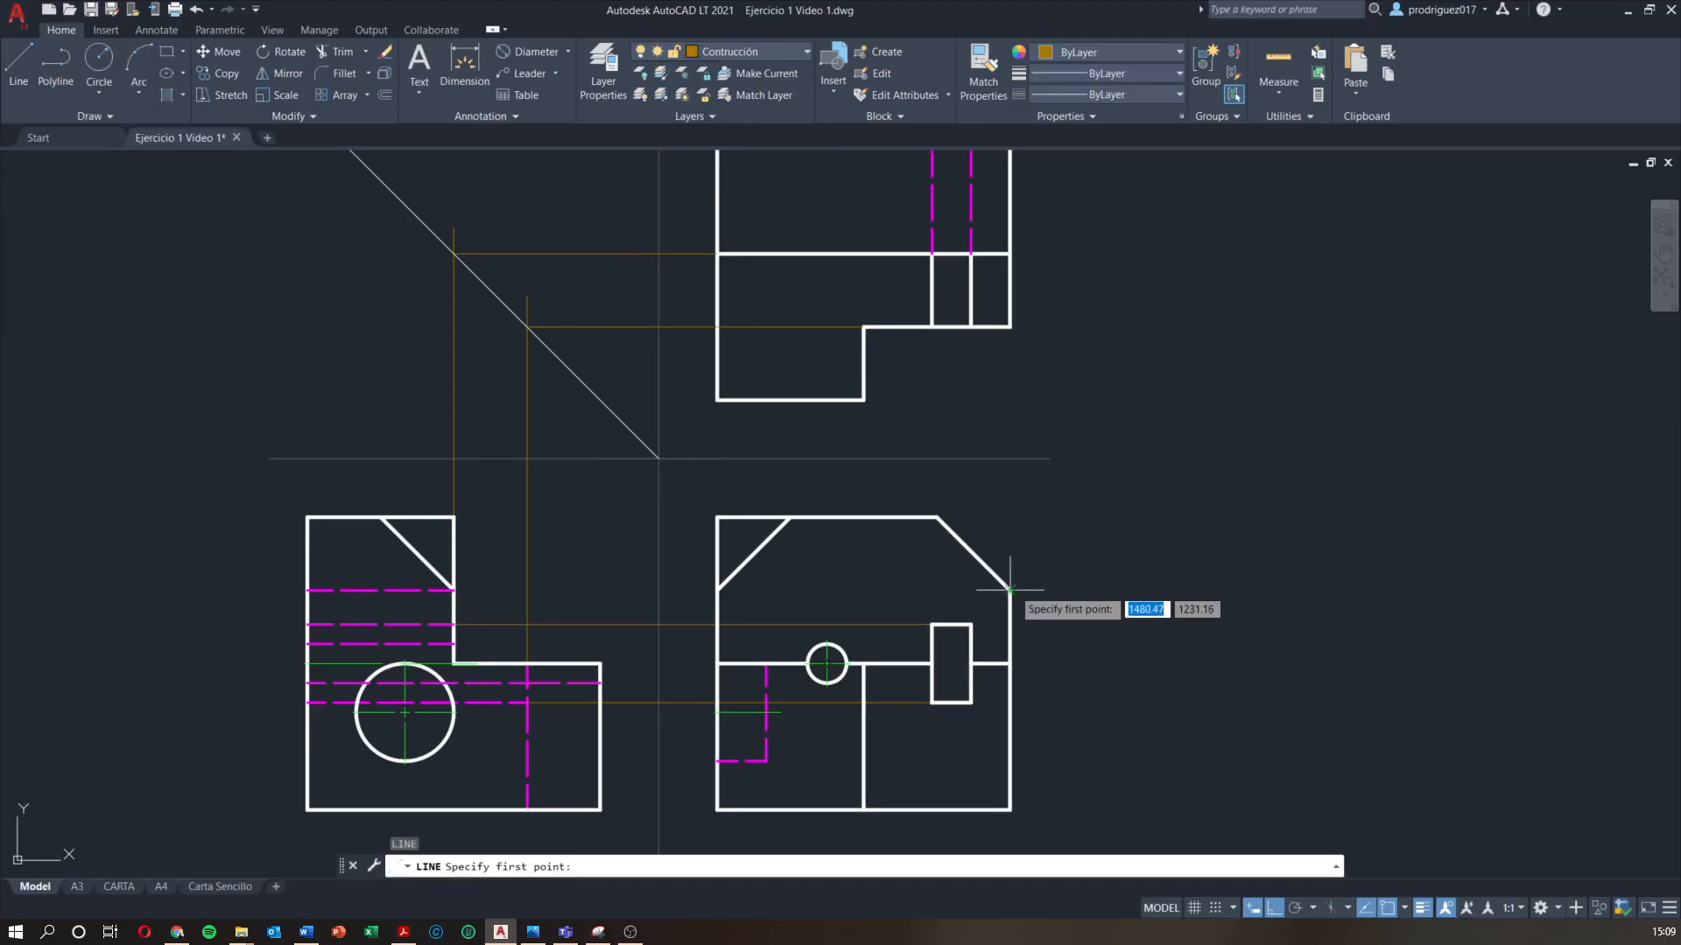
left_click(1009, 589)
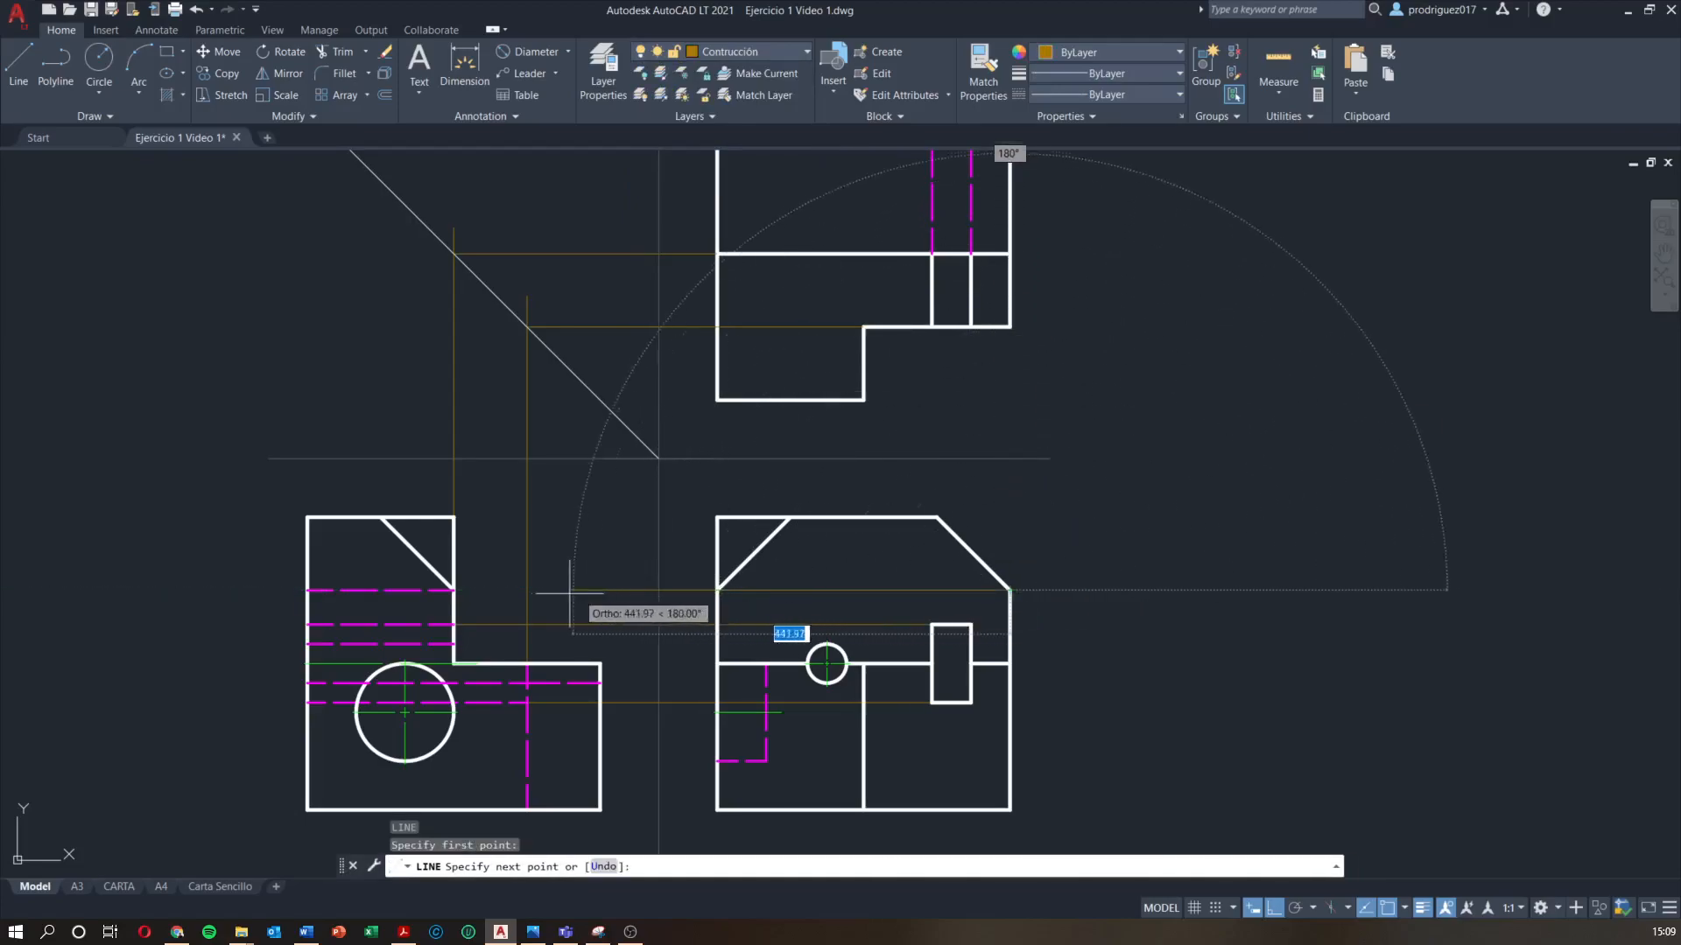
key("Escape")
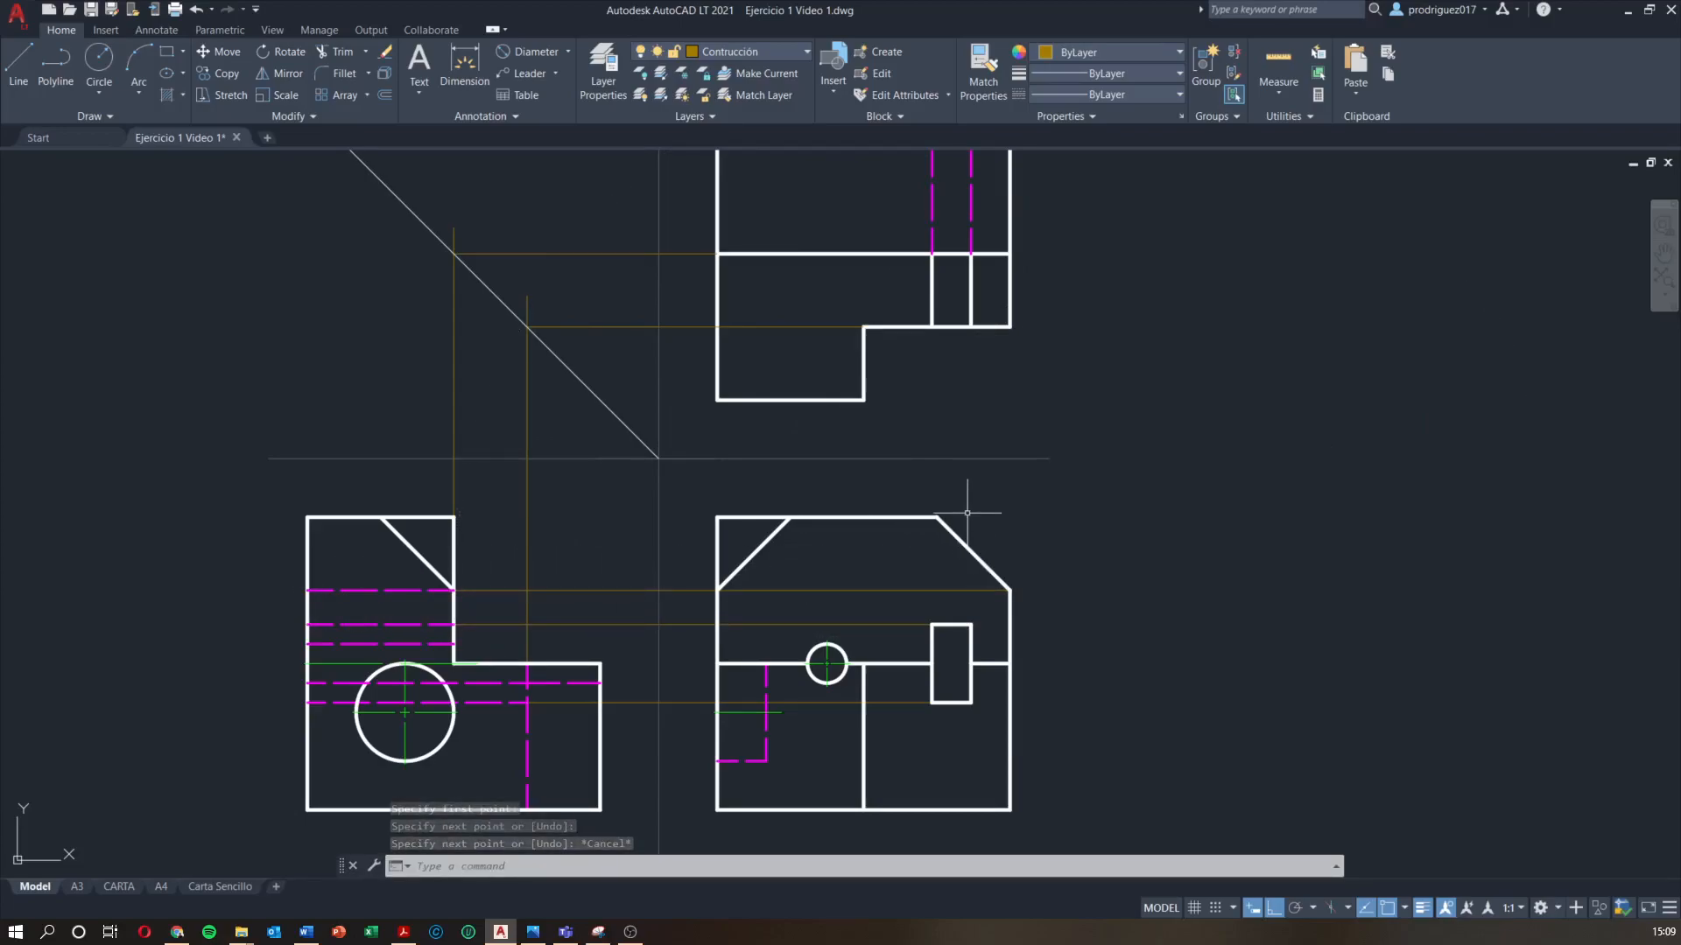
Draw a vertical projection line from the upper end of the right-hand chamfer up beyond the third view's top edge
key("Return")
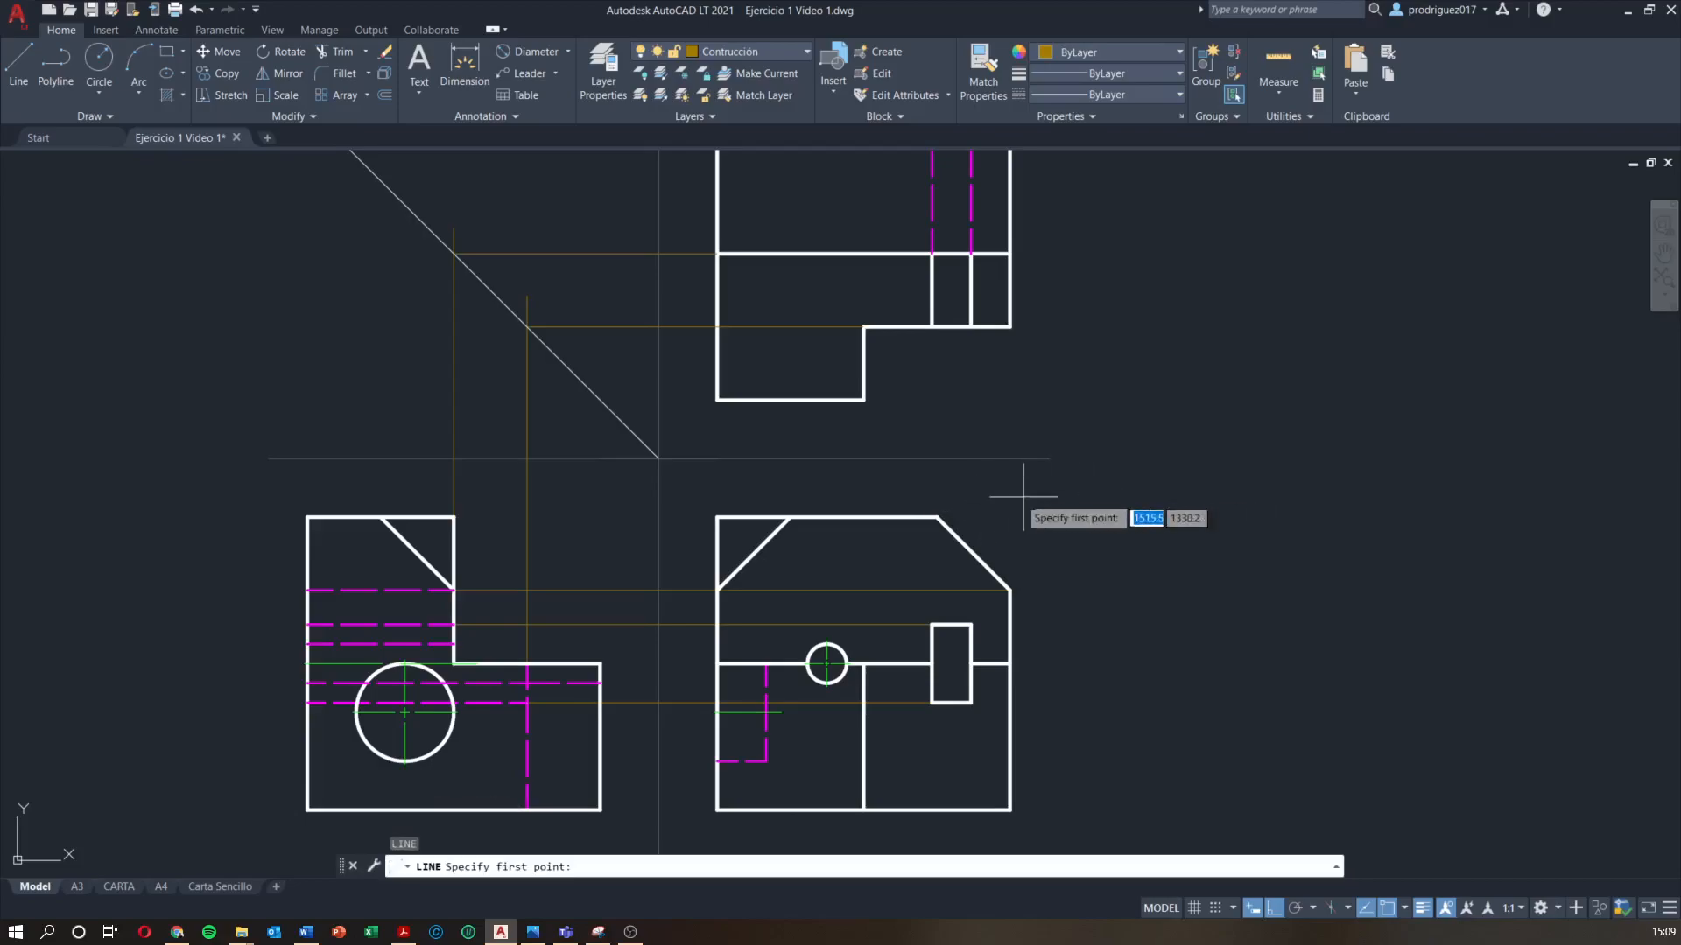
left_click(937, 518)
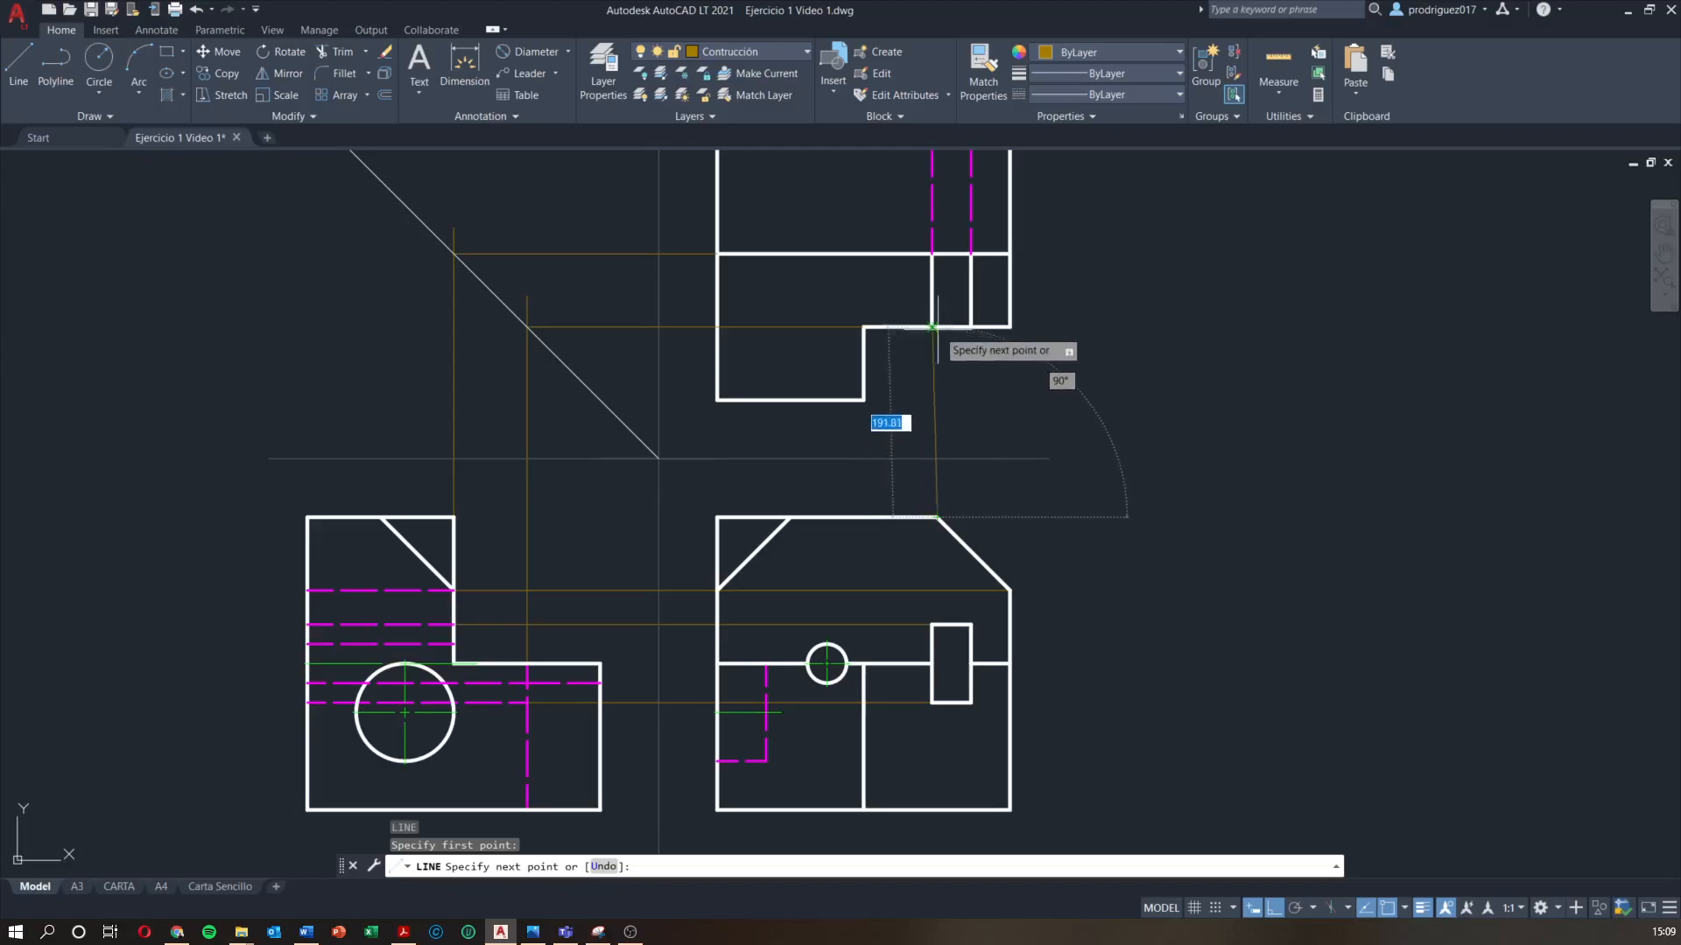
scroll(941, 366, "up", 3)
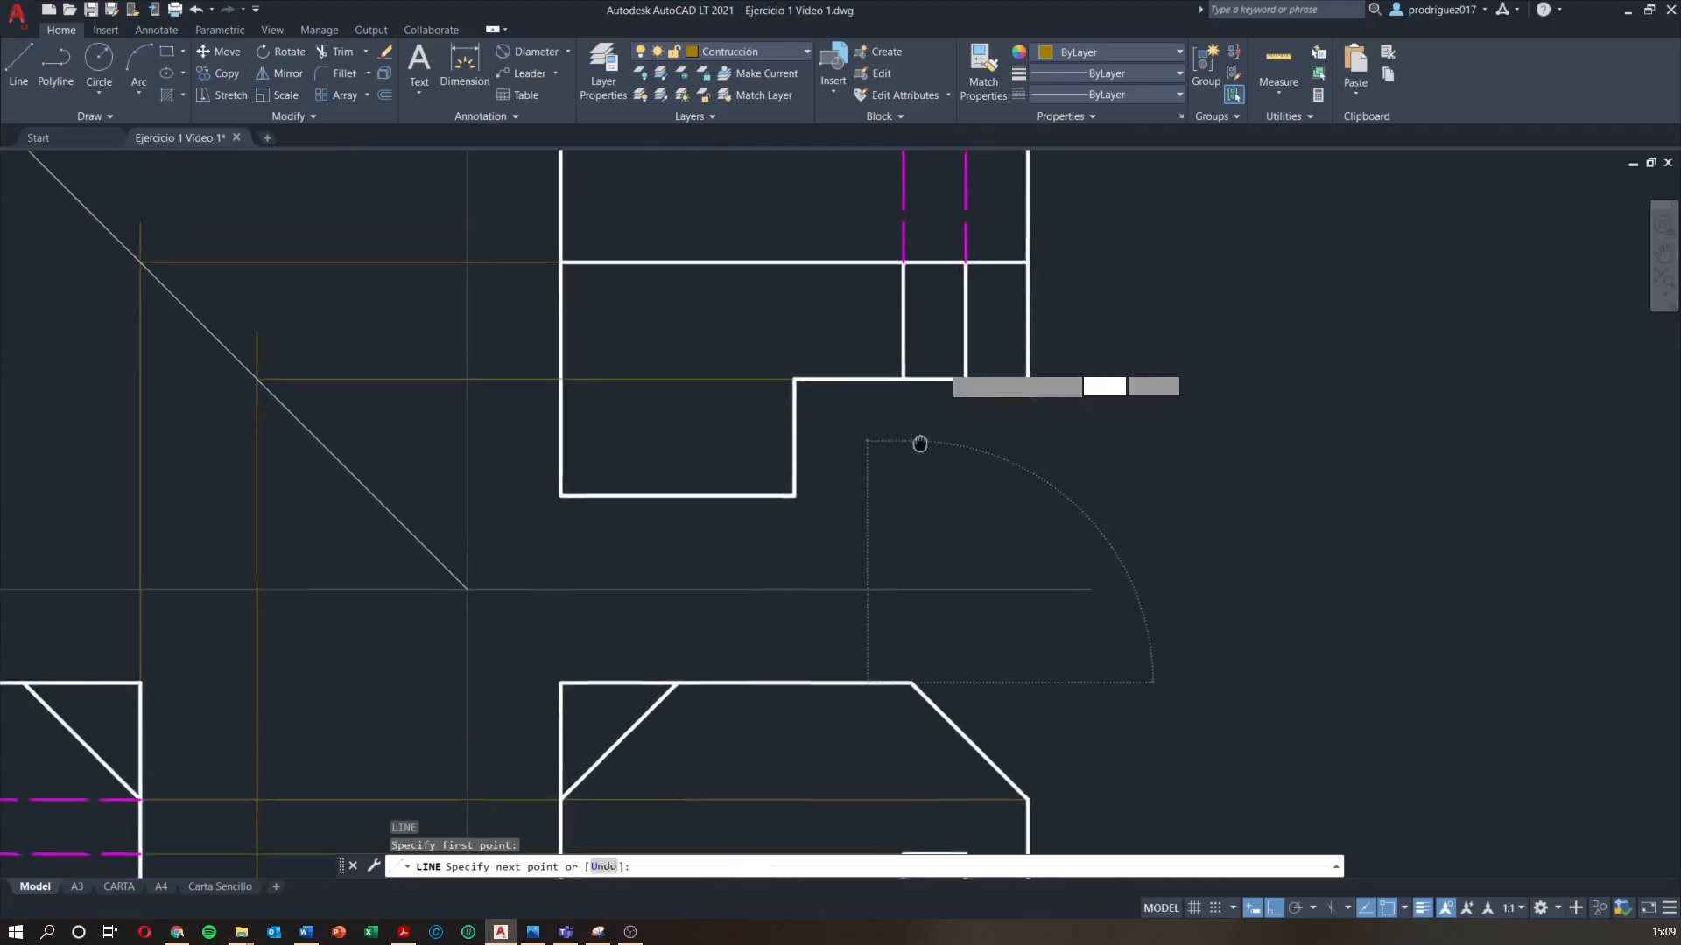
scroll(911, 475, "up", 2)
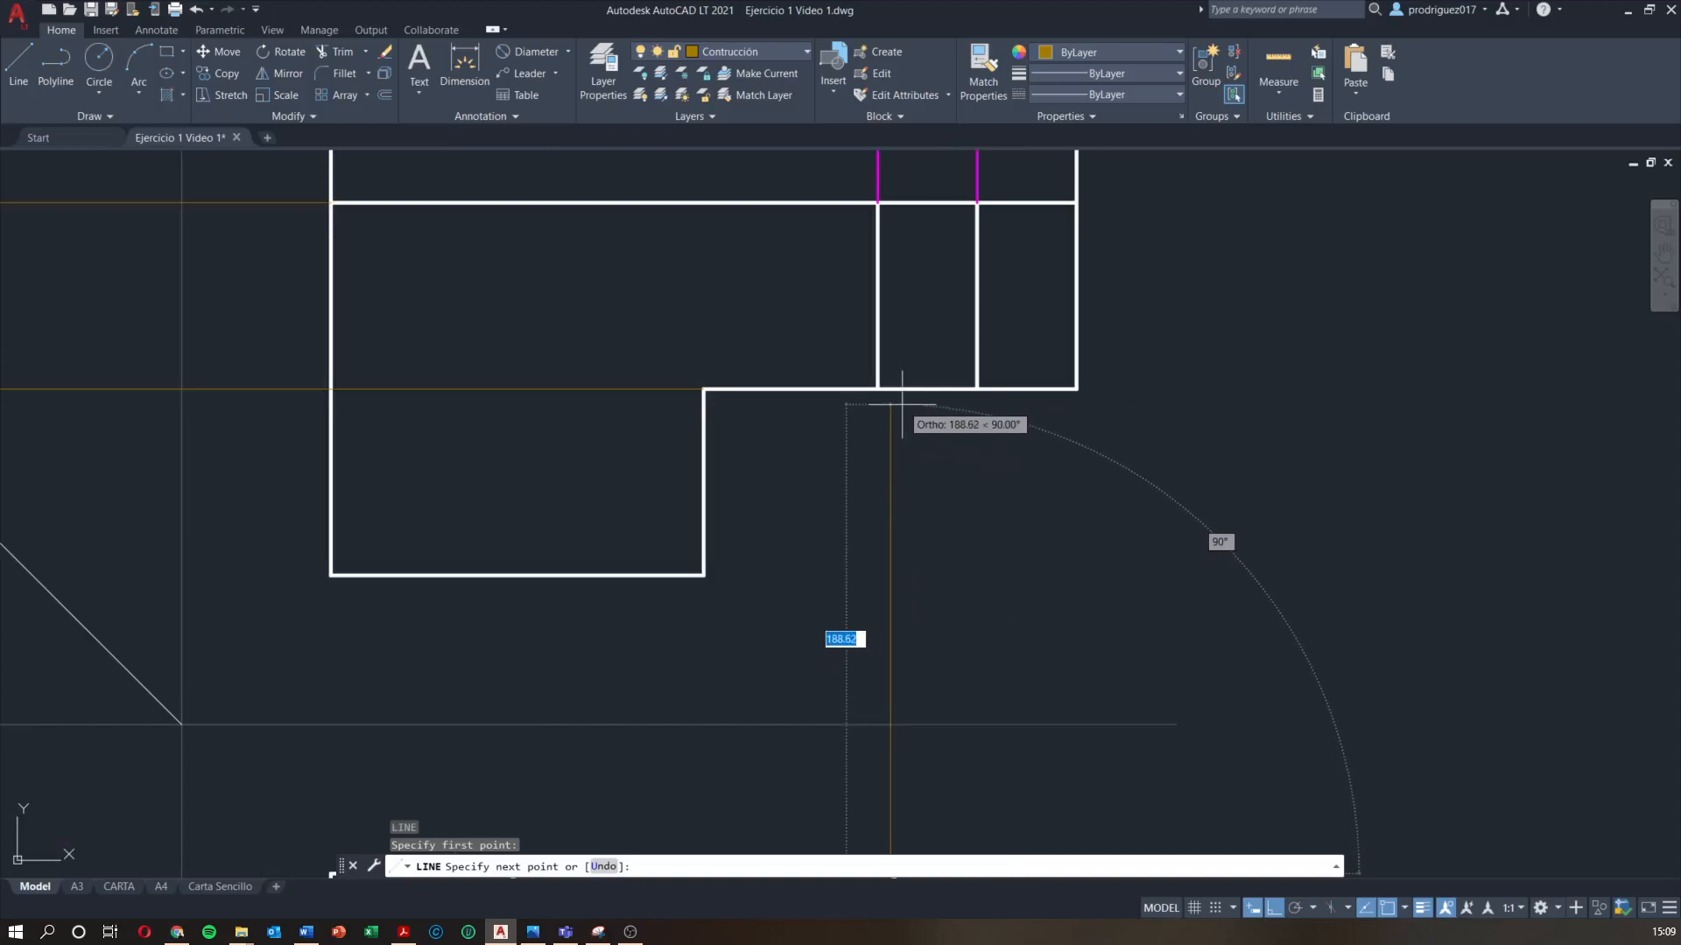
scroll(902, 404, "up", 2)
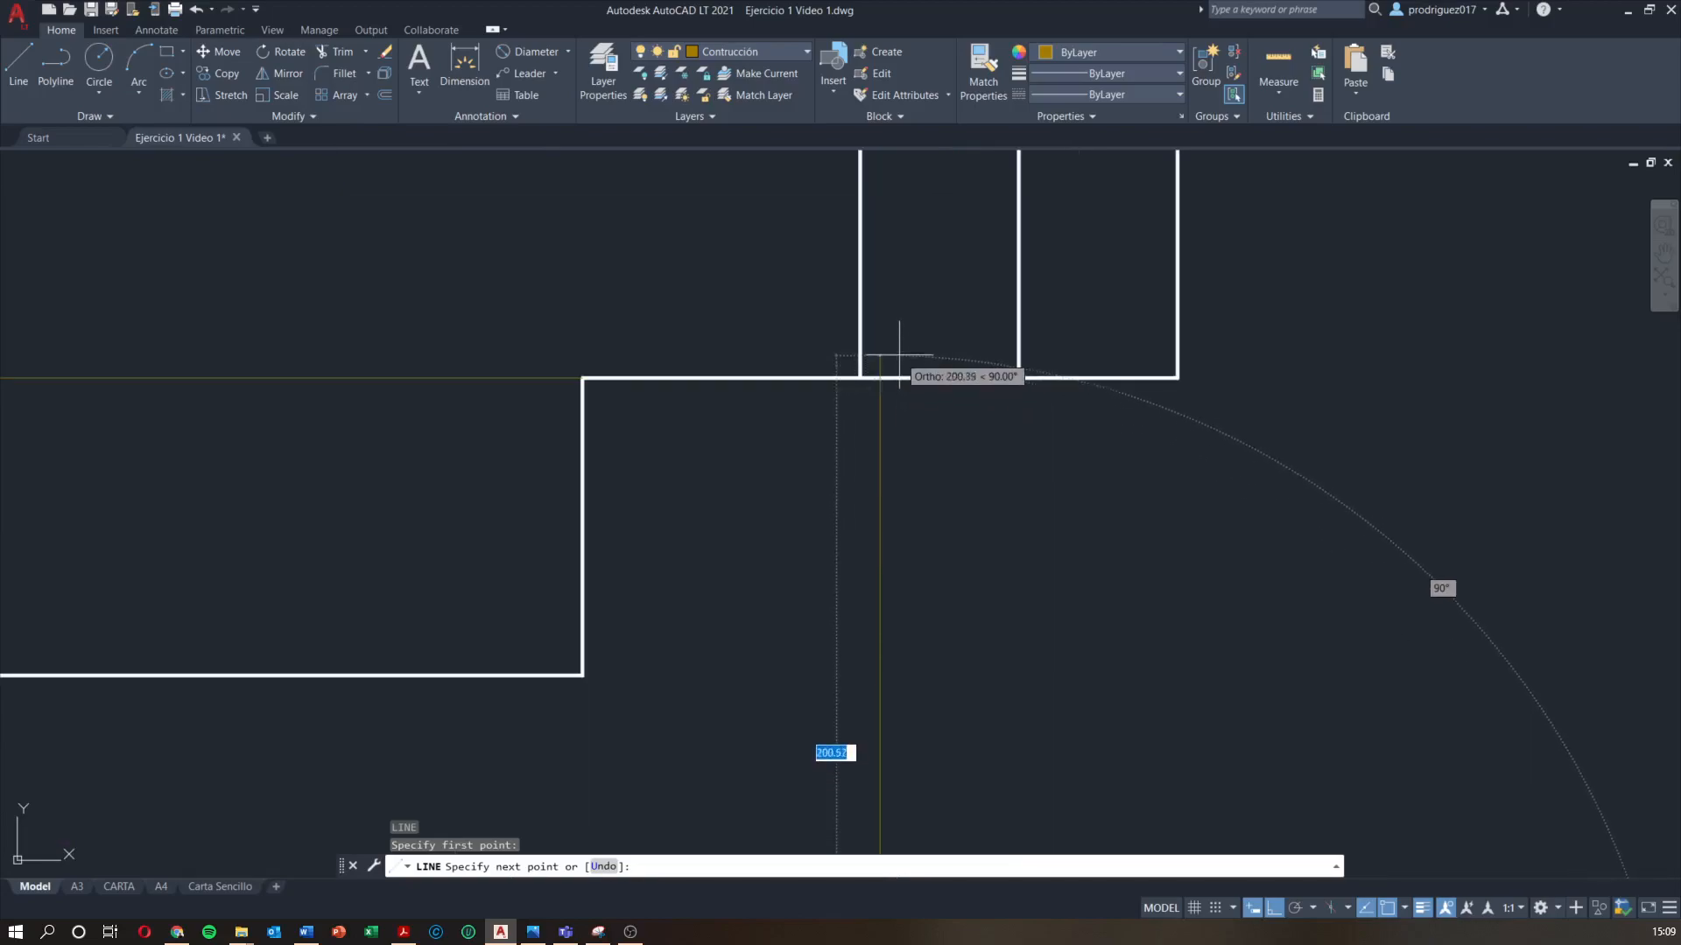
scroll(901, 378, "down", 4)
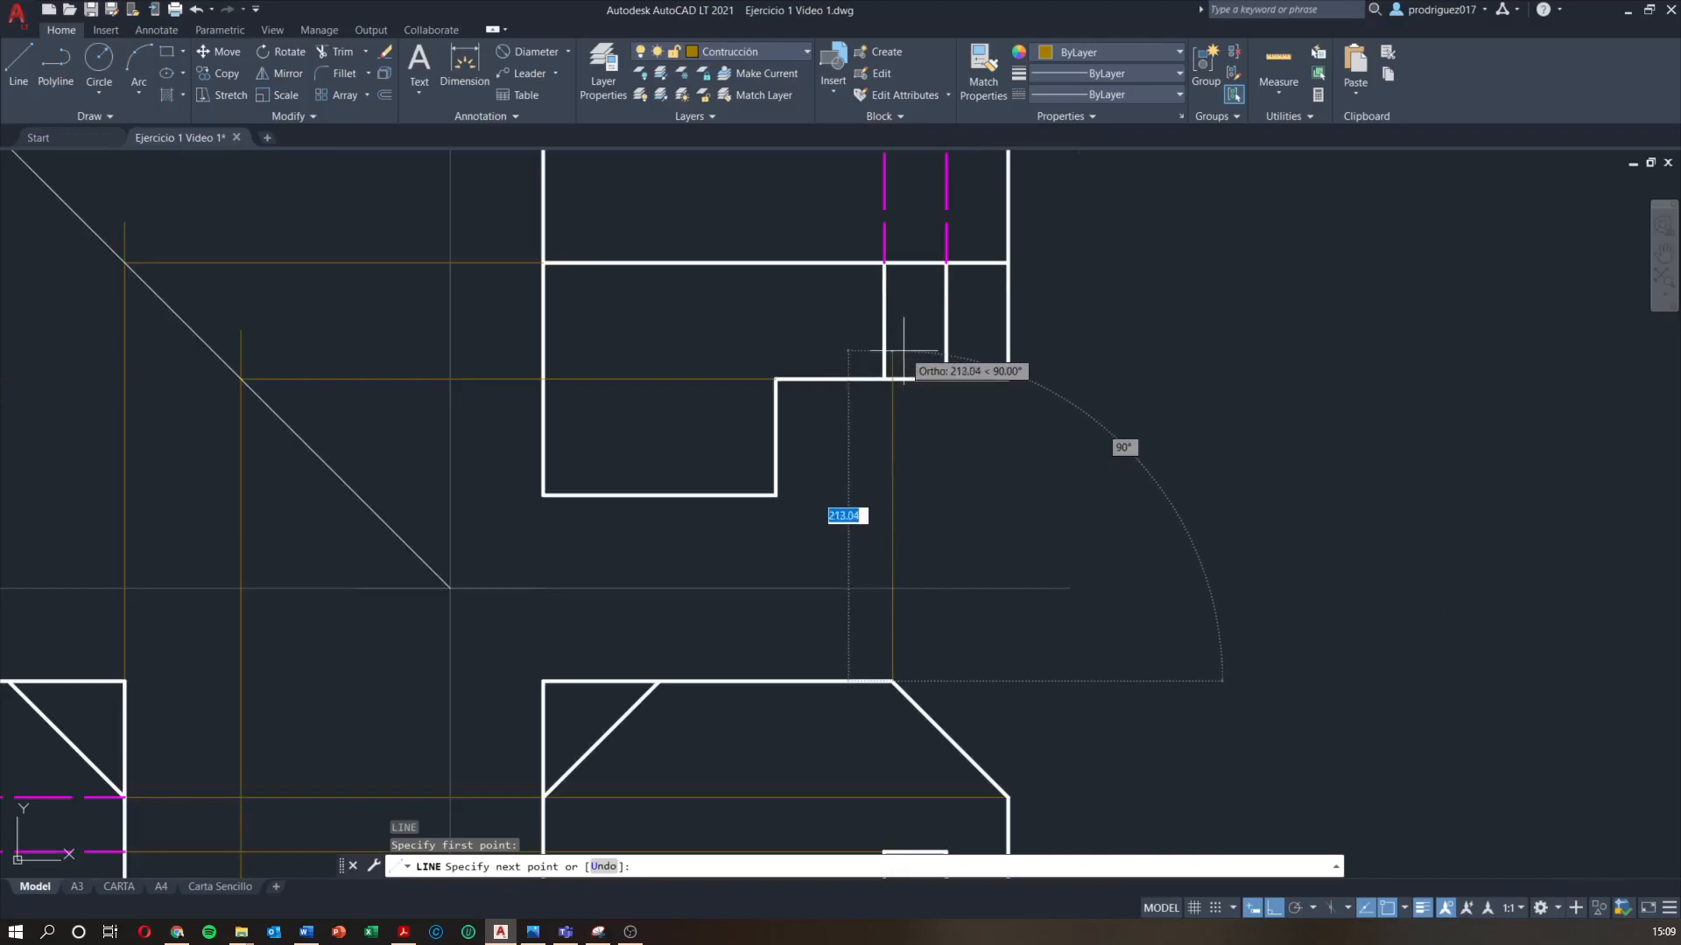
scroll(901, 378, "down", 3)
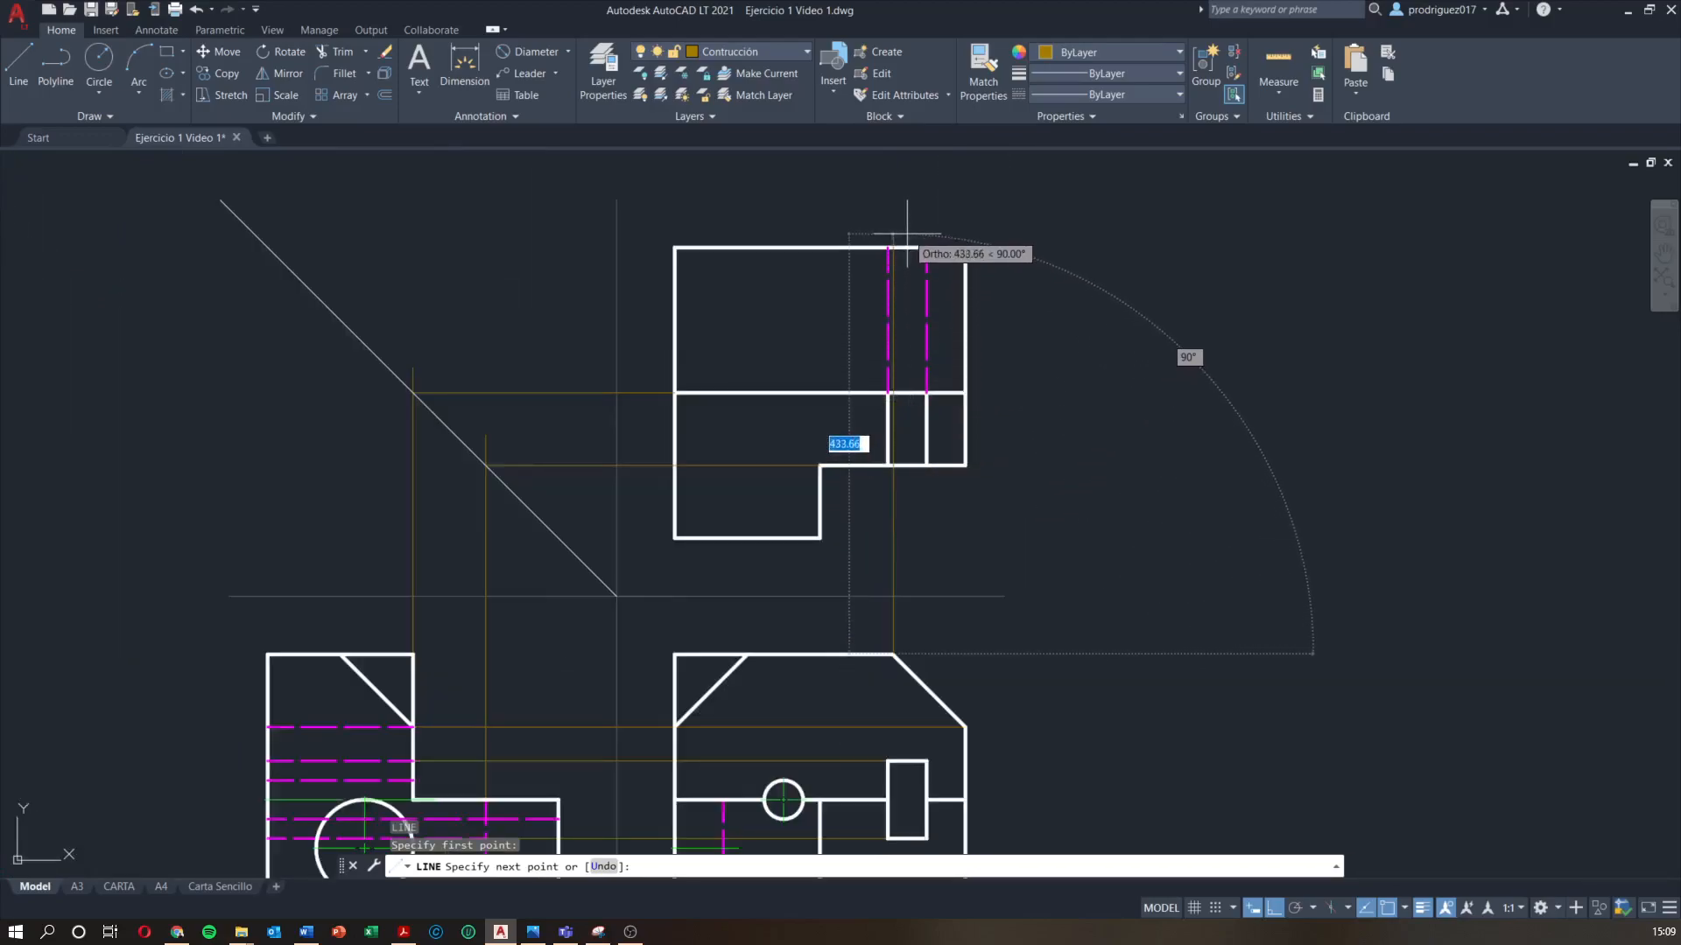
scroll(917, 411, "up", 3)
key("Escape")
On the Contorno layer, draw the chamfer's vertical edge along the projection line, from the third view's inner horizontal edge to its top edge
scroll(876, 470, "up", 3)
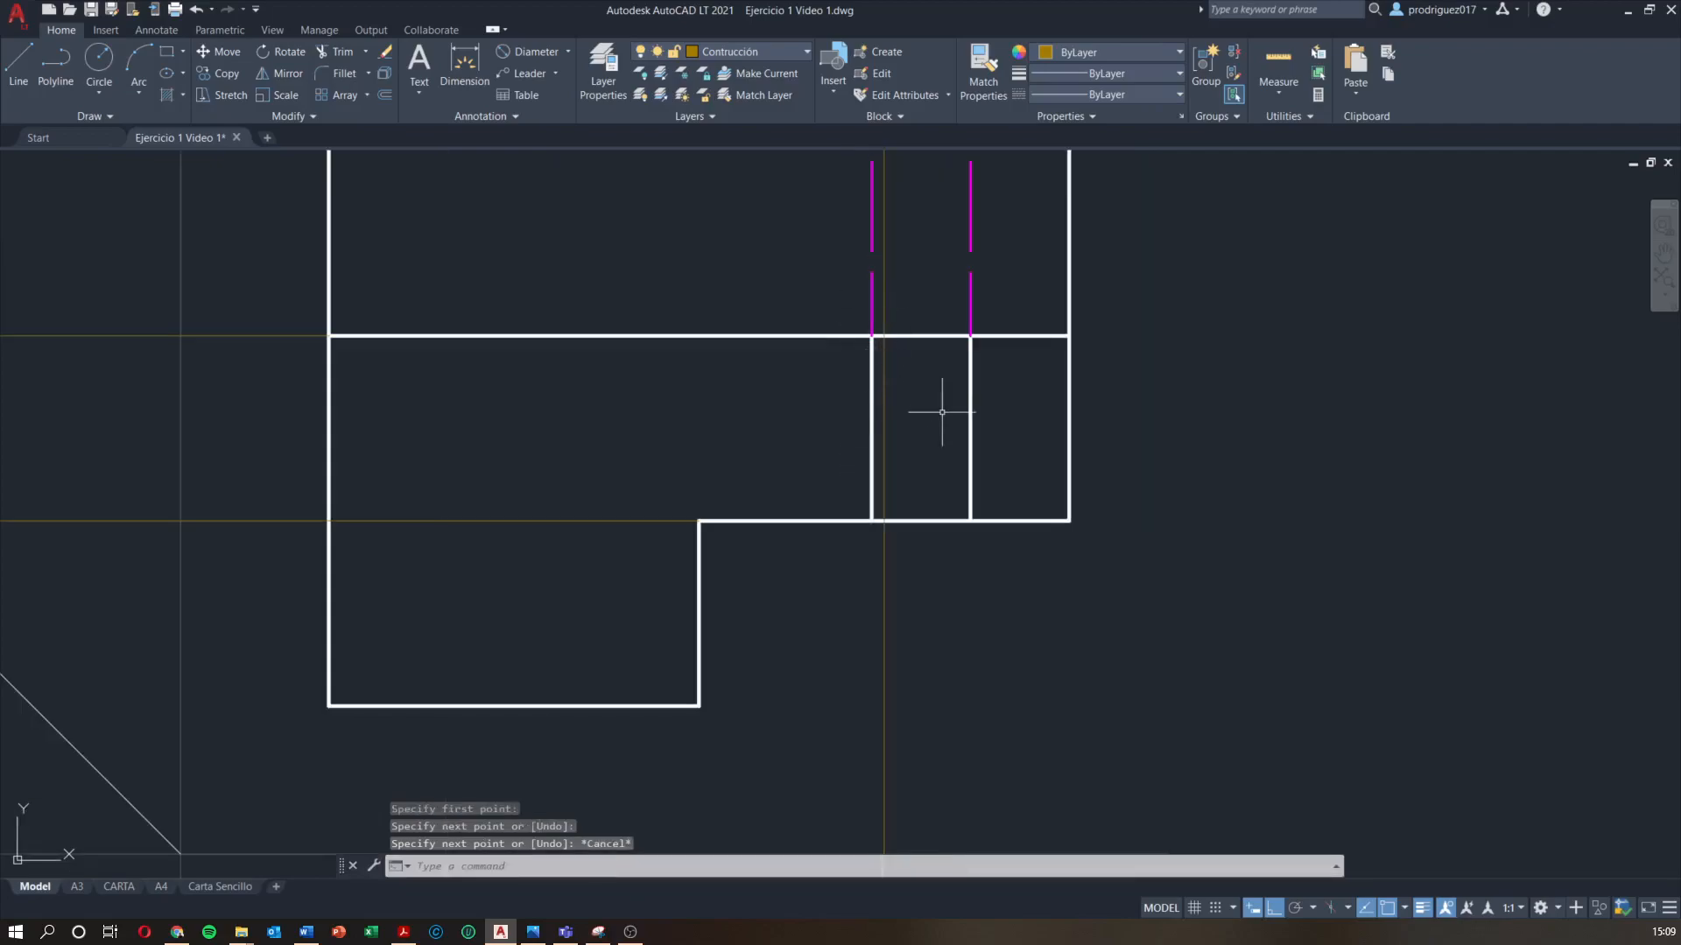
scroll(942, 412, "down", 5)
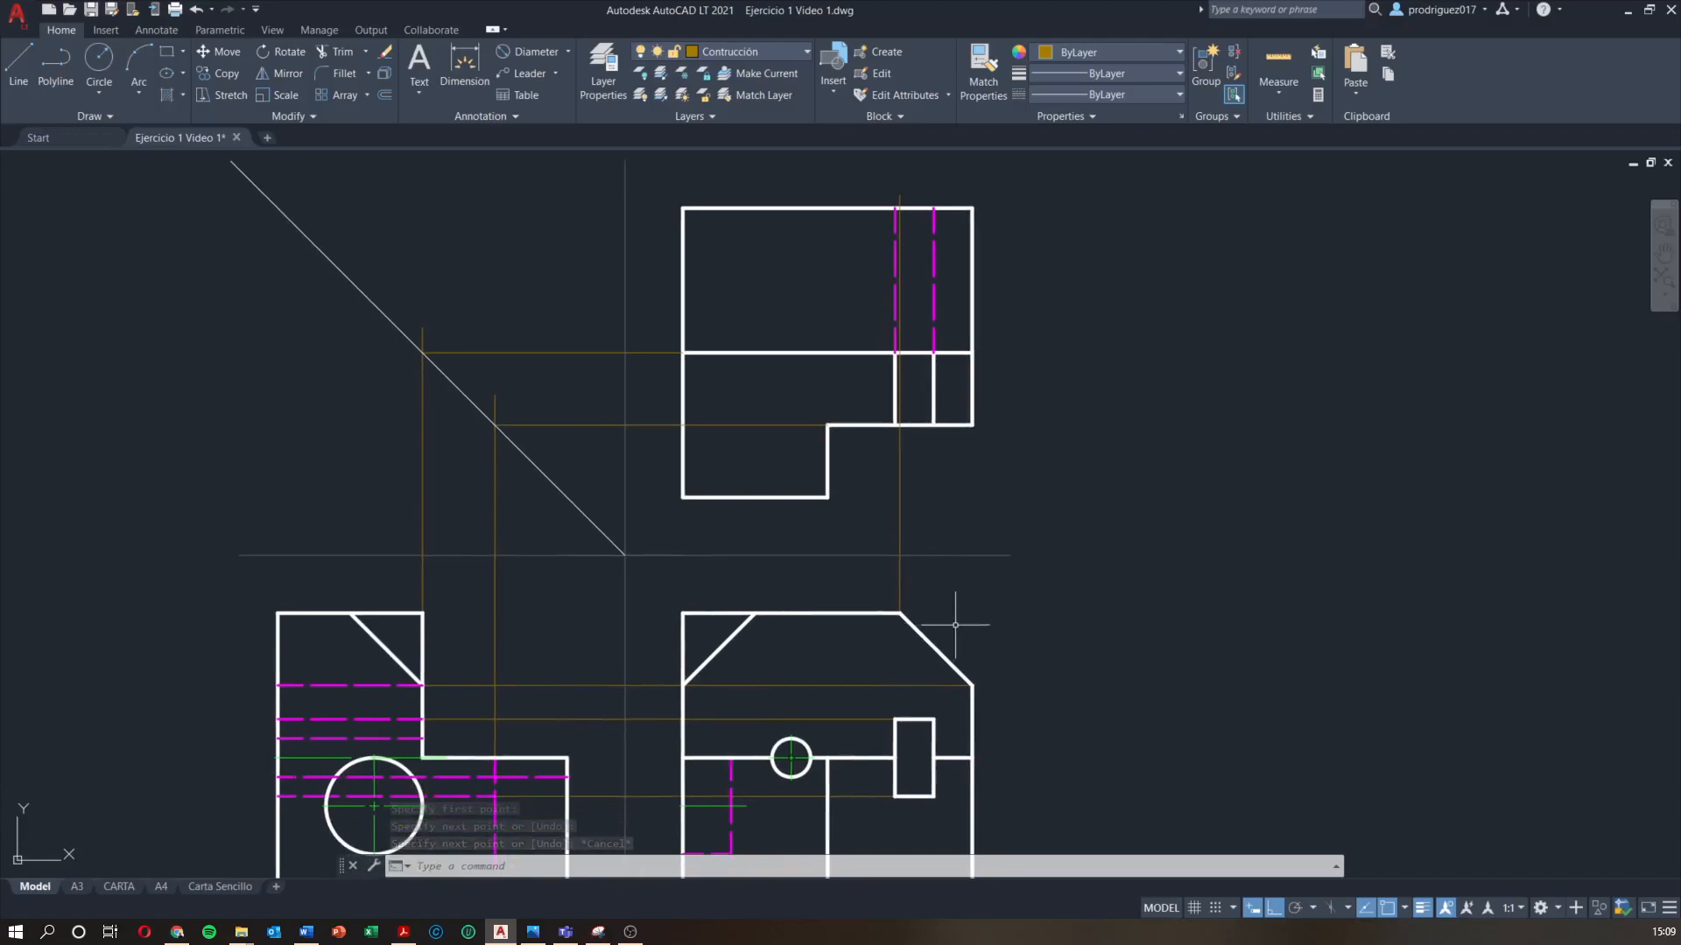
middle_click_drag(946, 625, 982, 554)
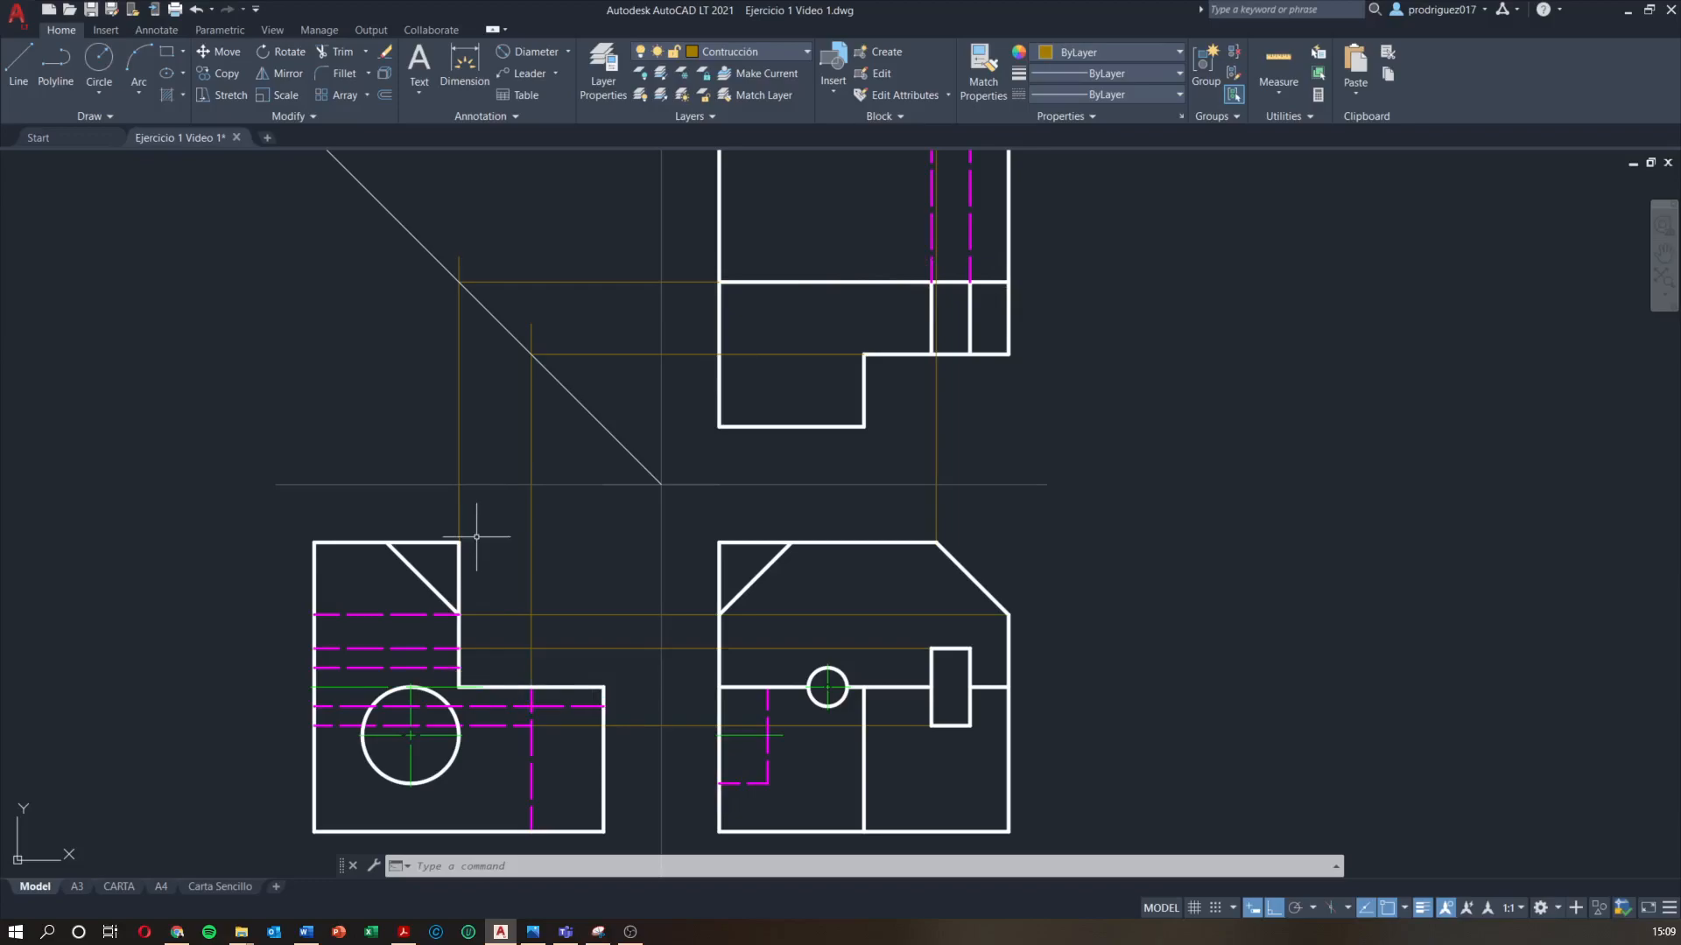
scroll(959, 386, "up", 5)
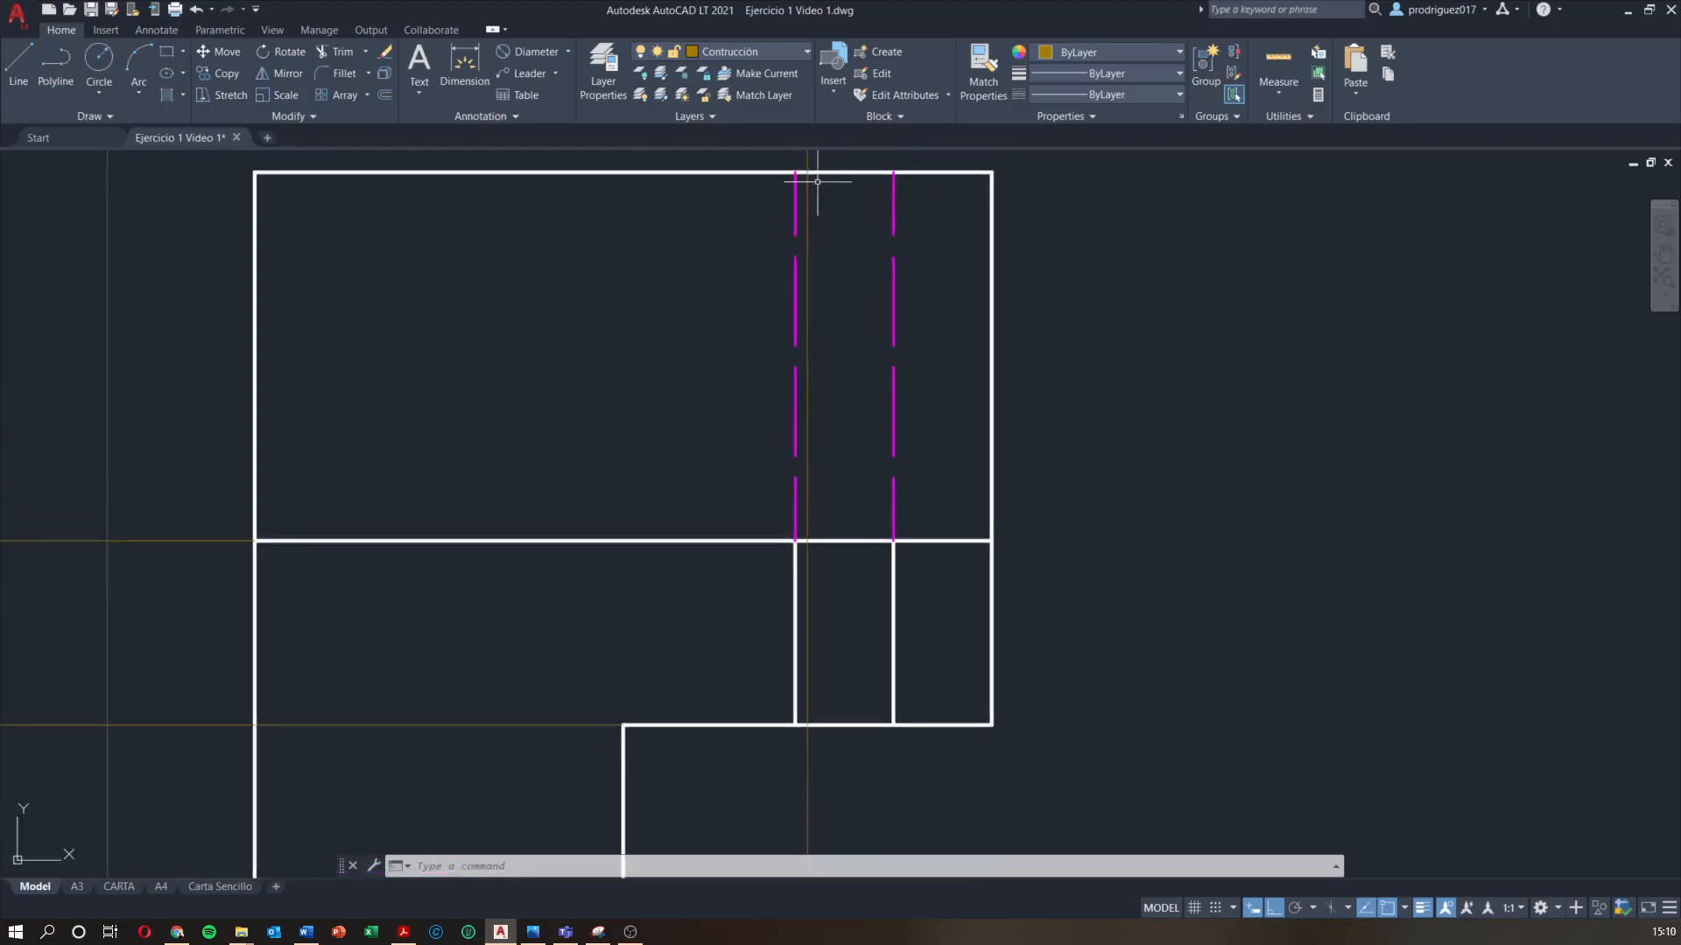
scroll(832, 273, "down", 2)
left_click(742, 55)
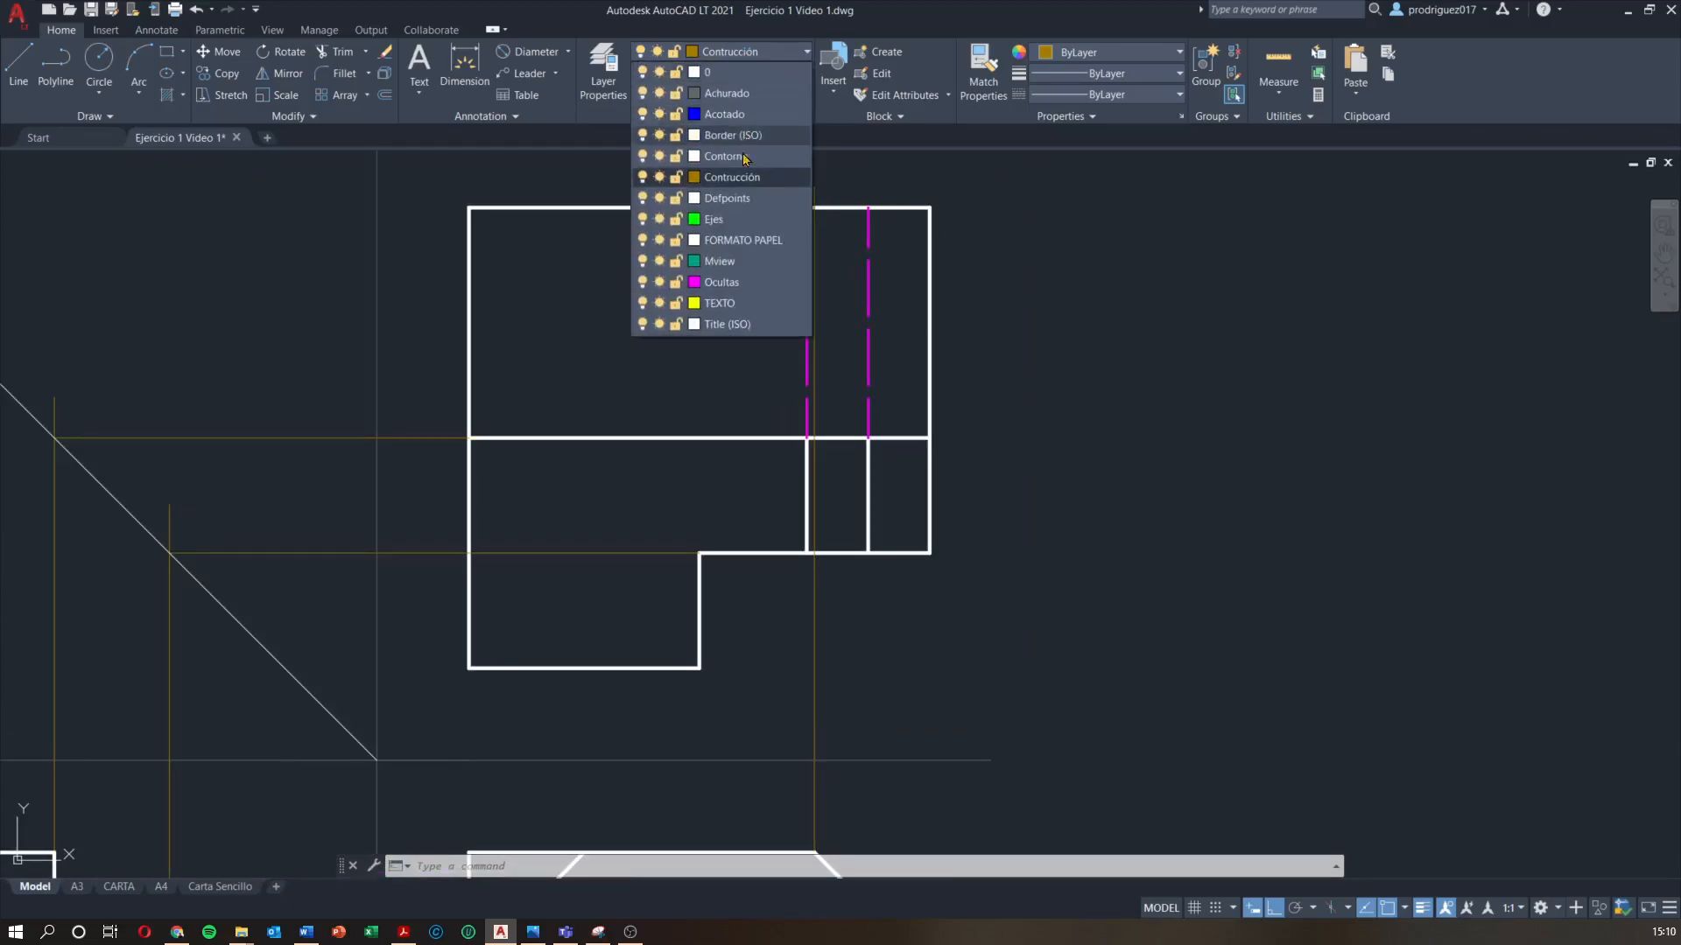
left_click(733, 164)
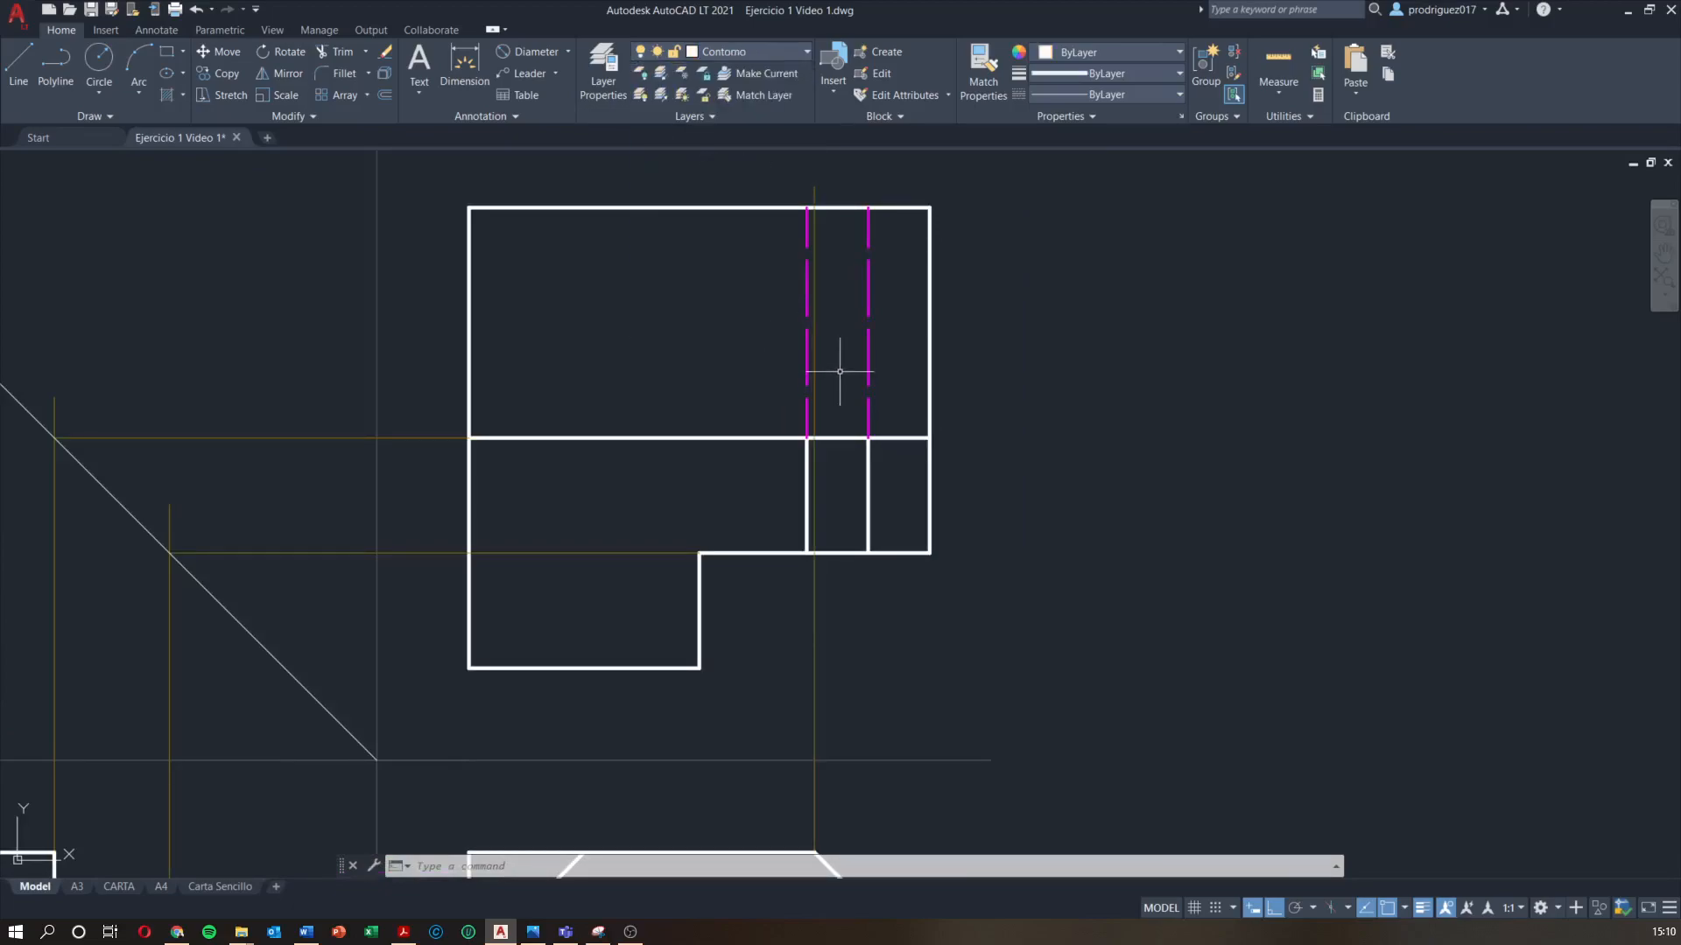
type("l")
key("Return")
left_click(814, 438)
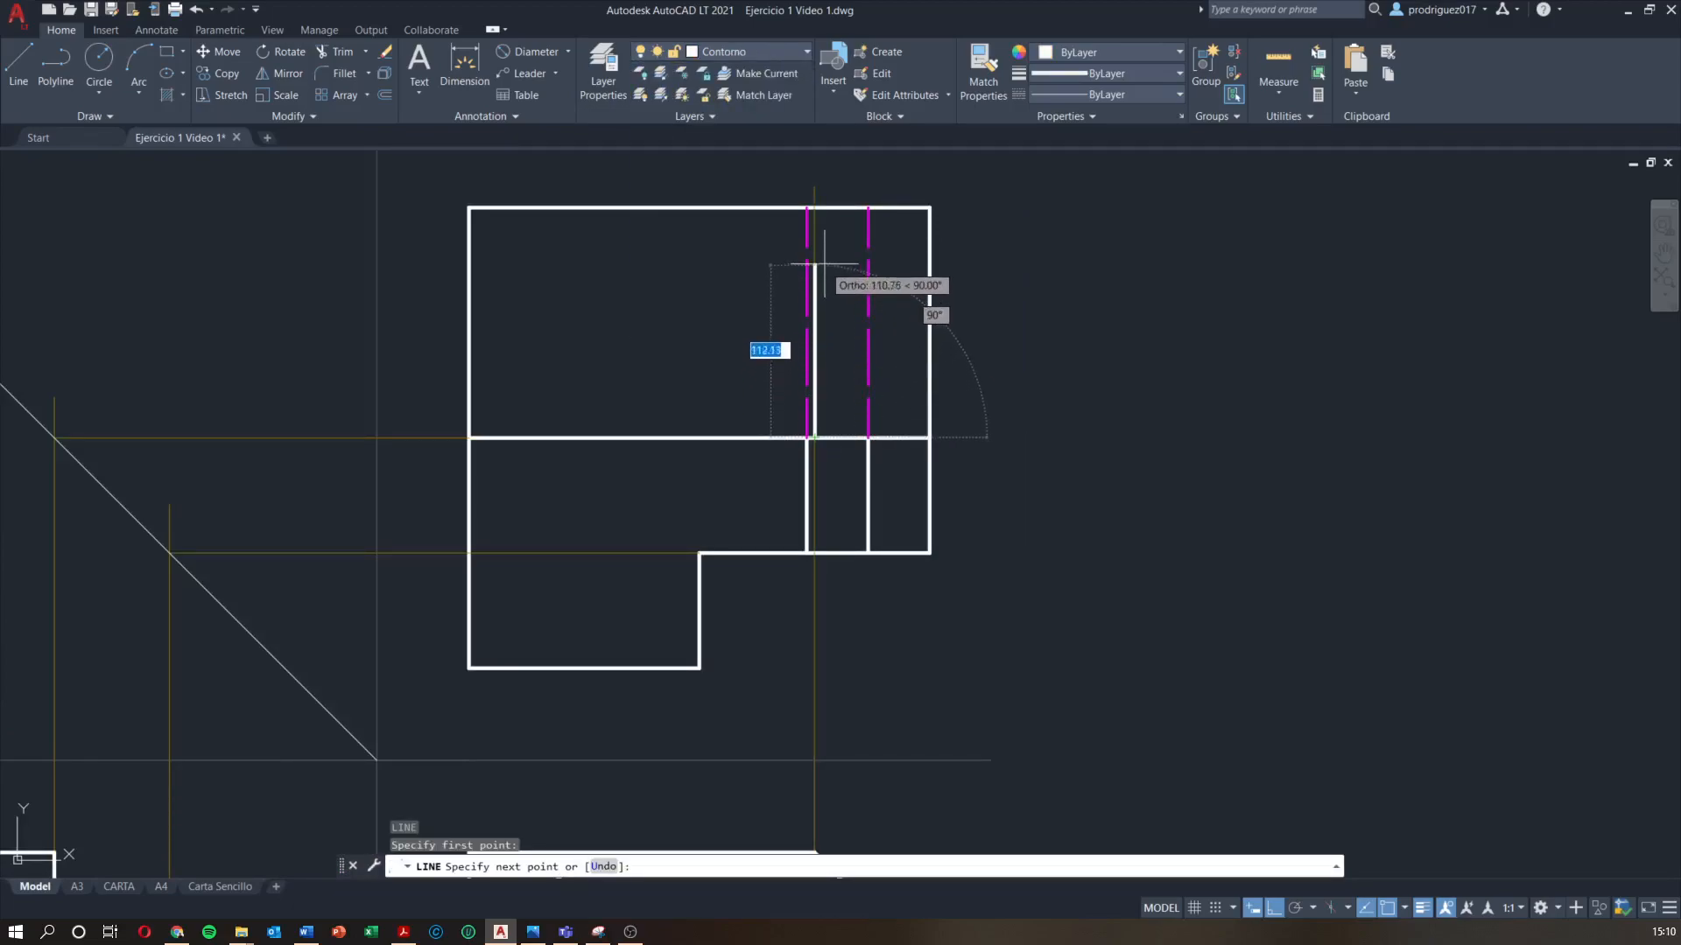
left_click(814, 214)
key("Escape")
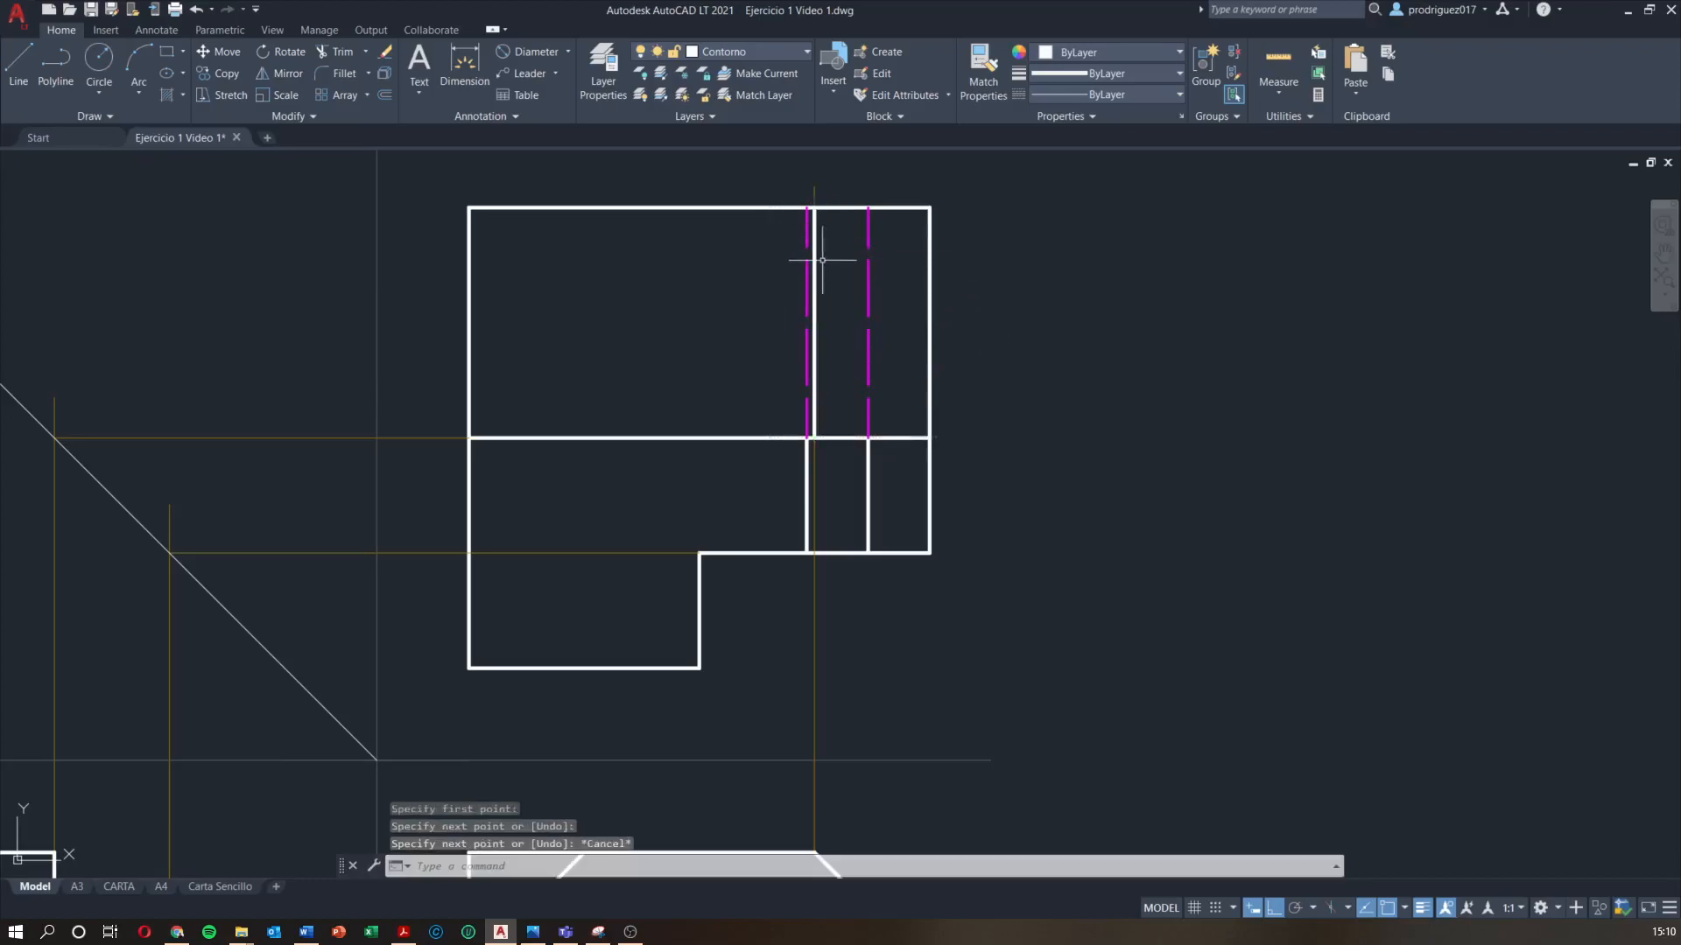
Compare the new vertical chamfer edge in the third view with the chamfer's upper corner in the view below
left_click(815, 260)
scroll(919, 462, "down", 2)
middle_click_drag(878, 500, 894, 445)
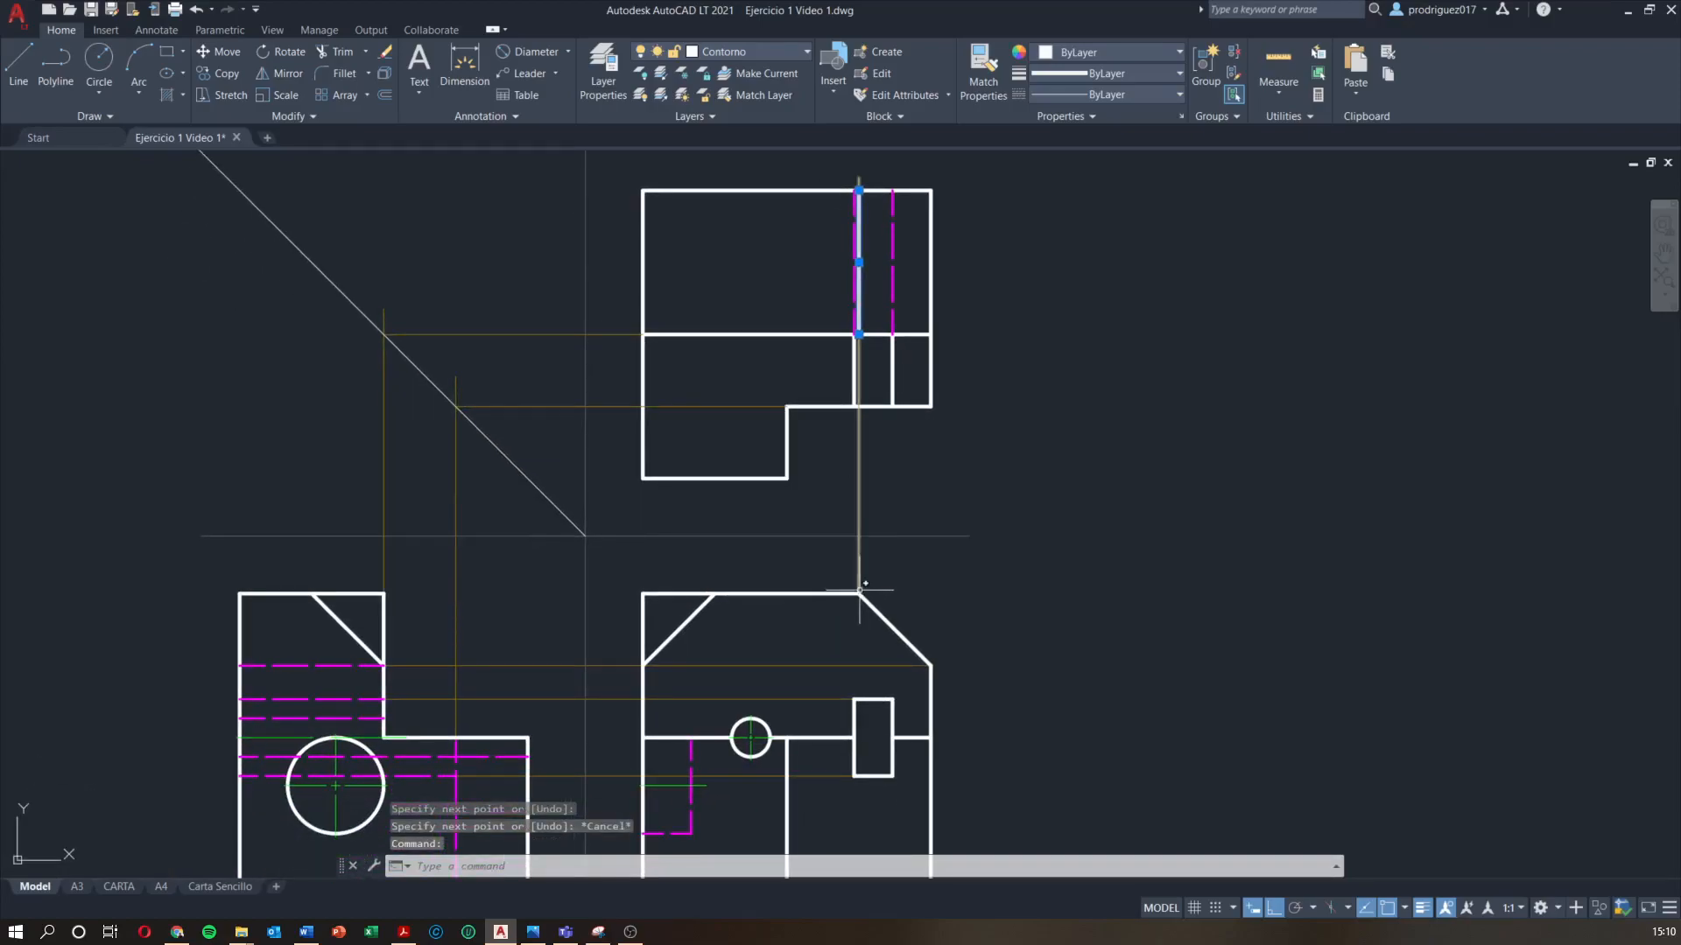
middle_click_drag(890, 592, 891, 535)
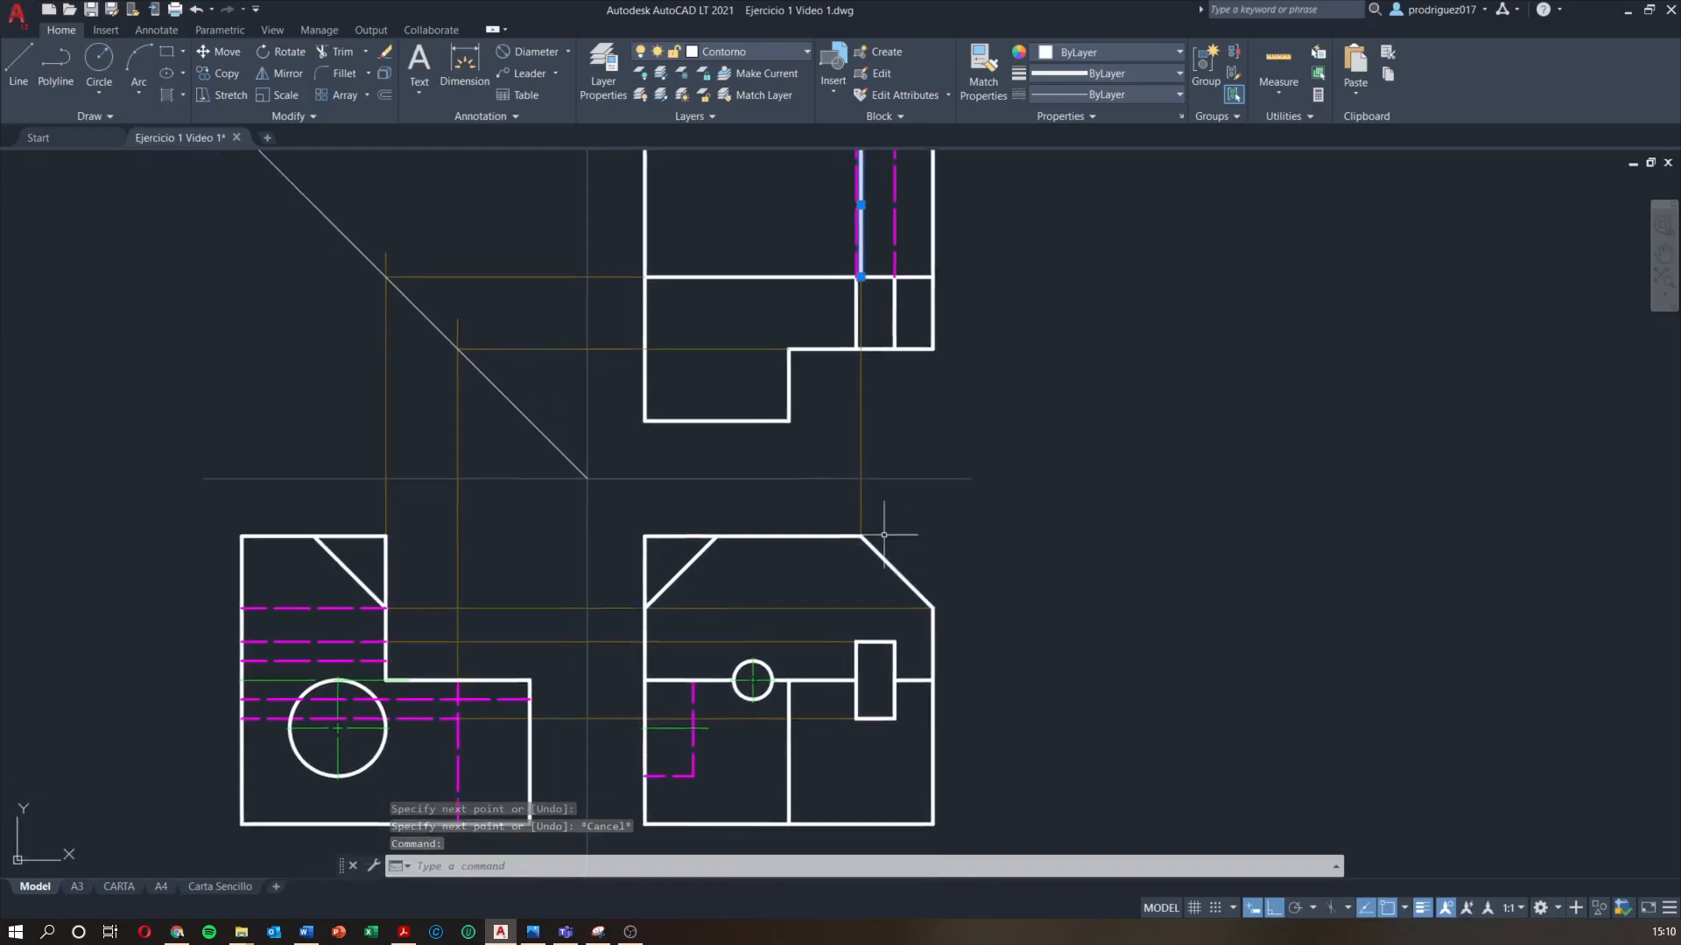
middle_click_drag(897, 405, 894, 498)
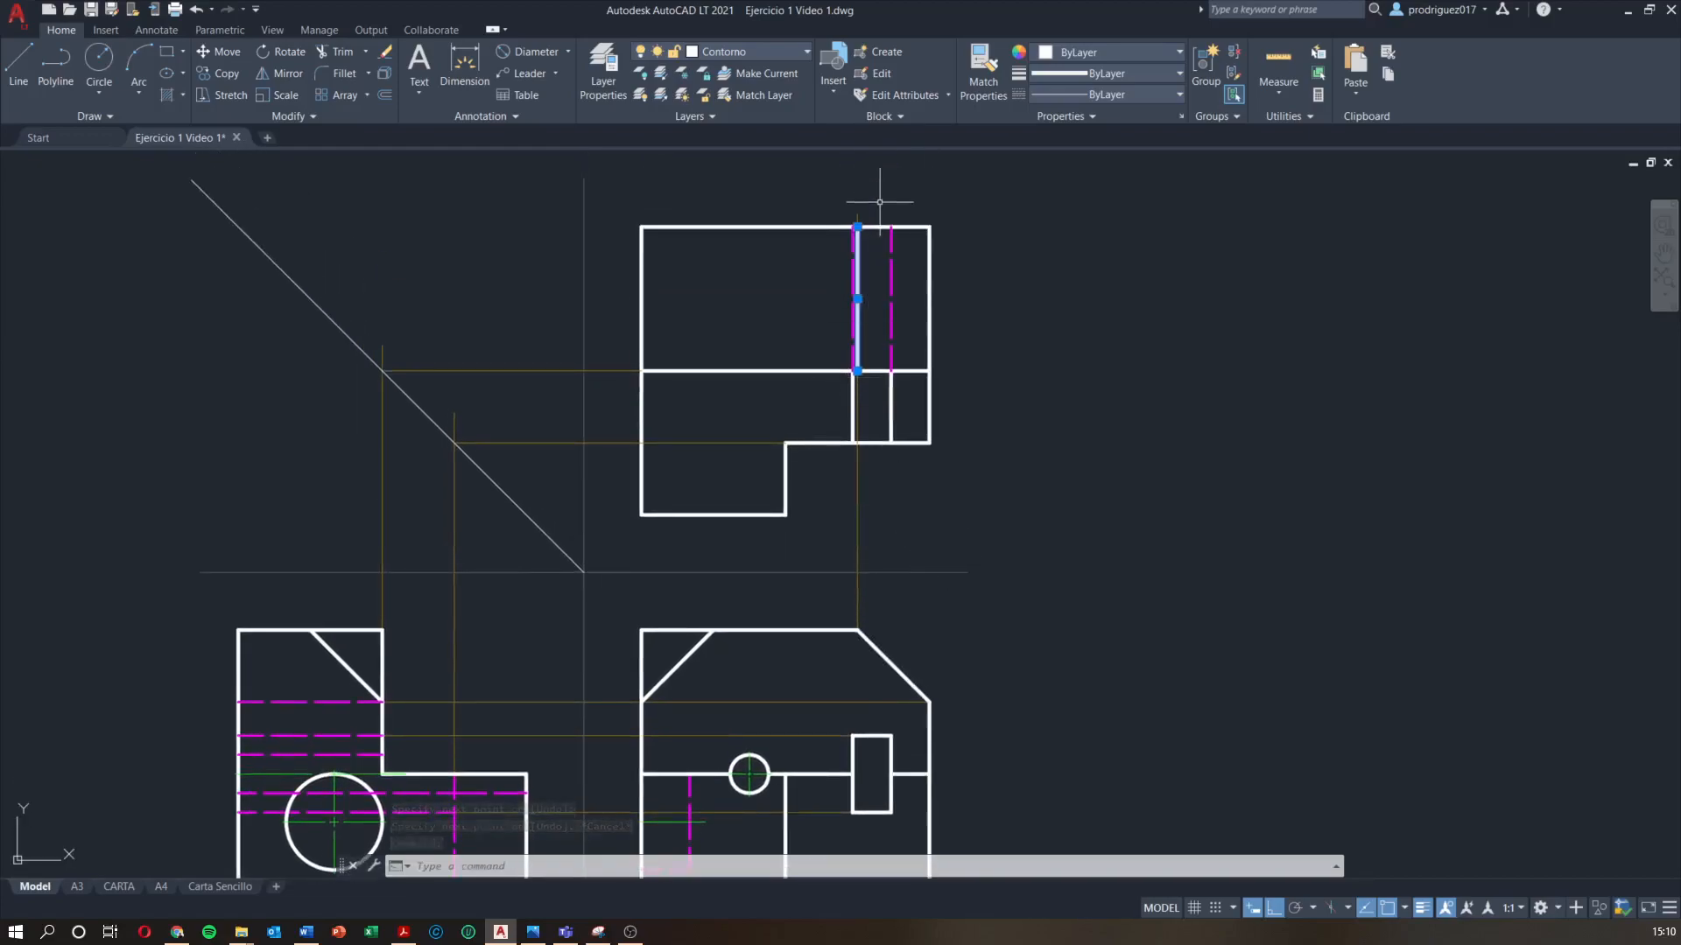
key("Escape")
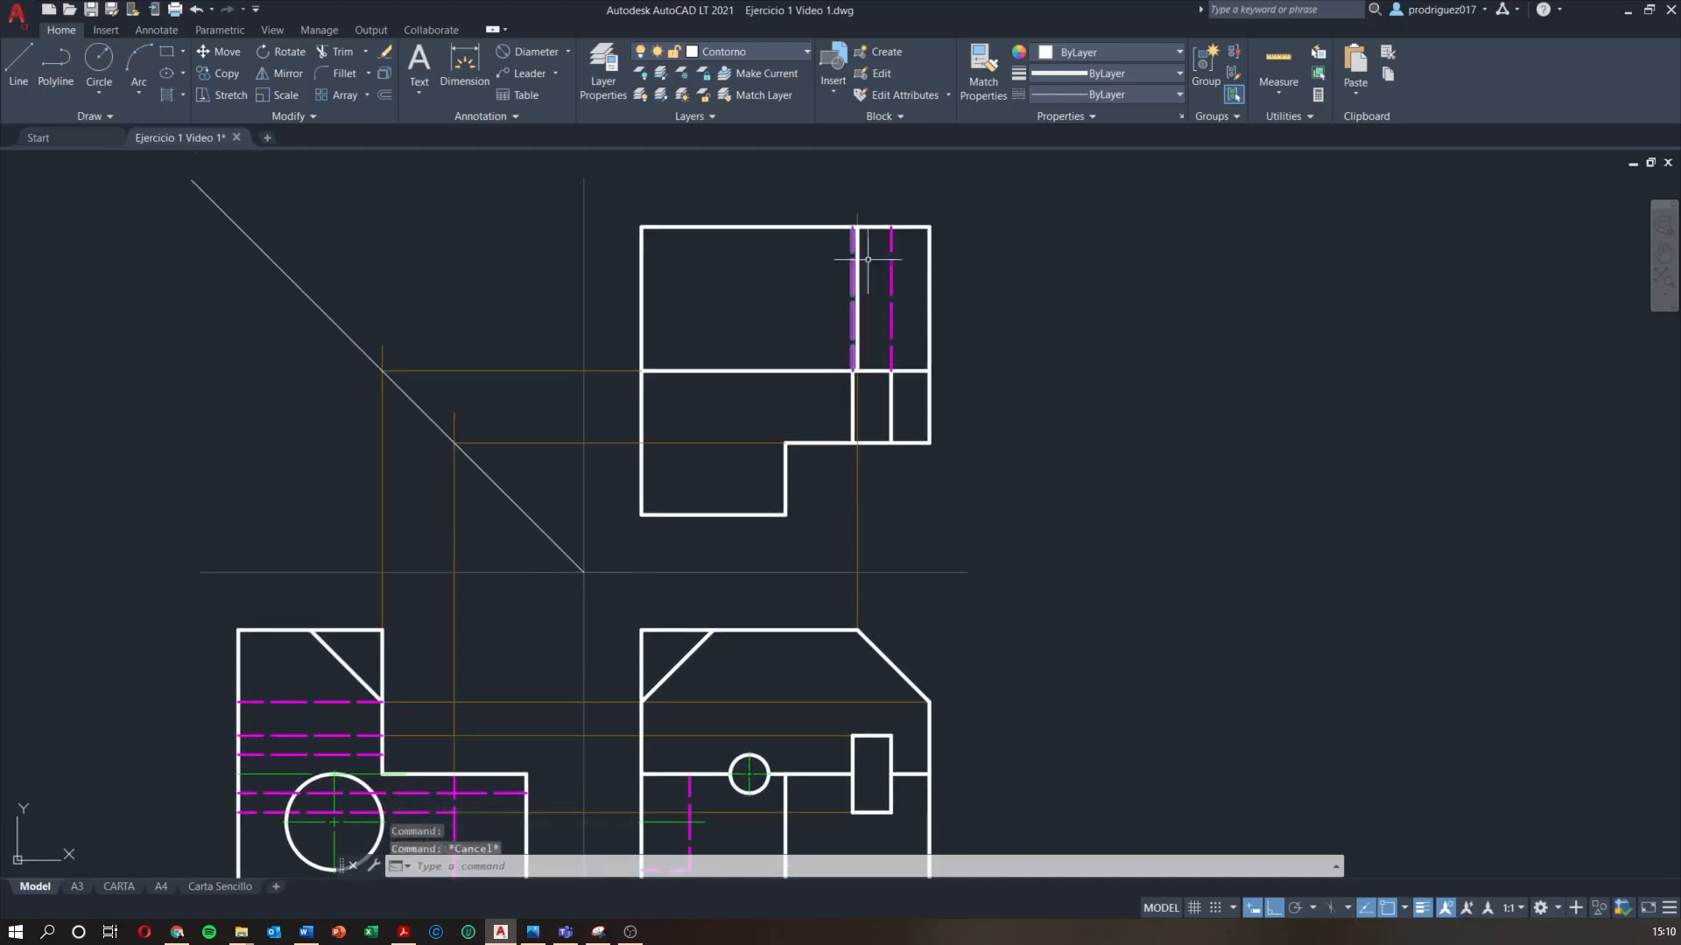
middle_click_drag(930, 489, 932, 427)
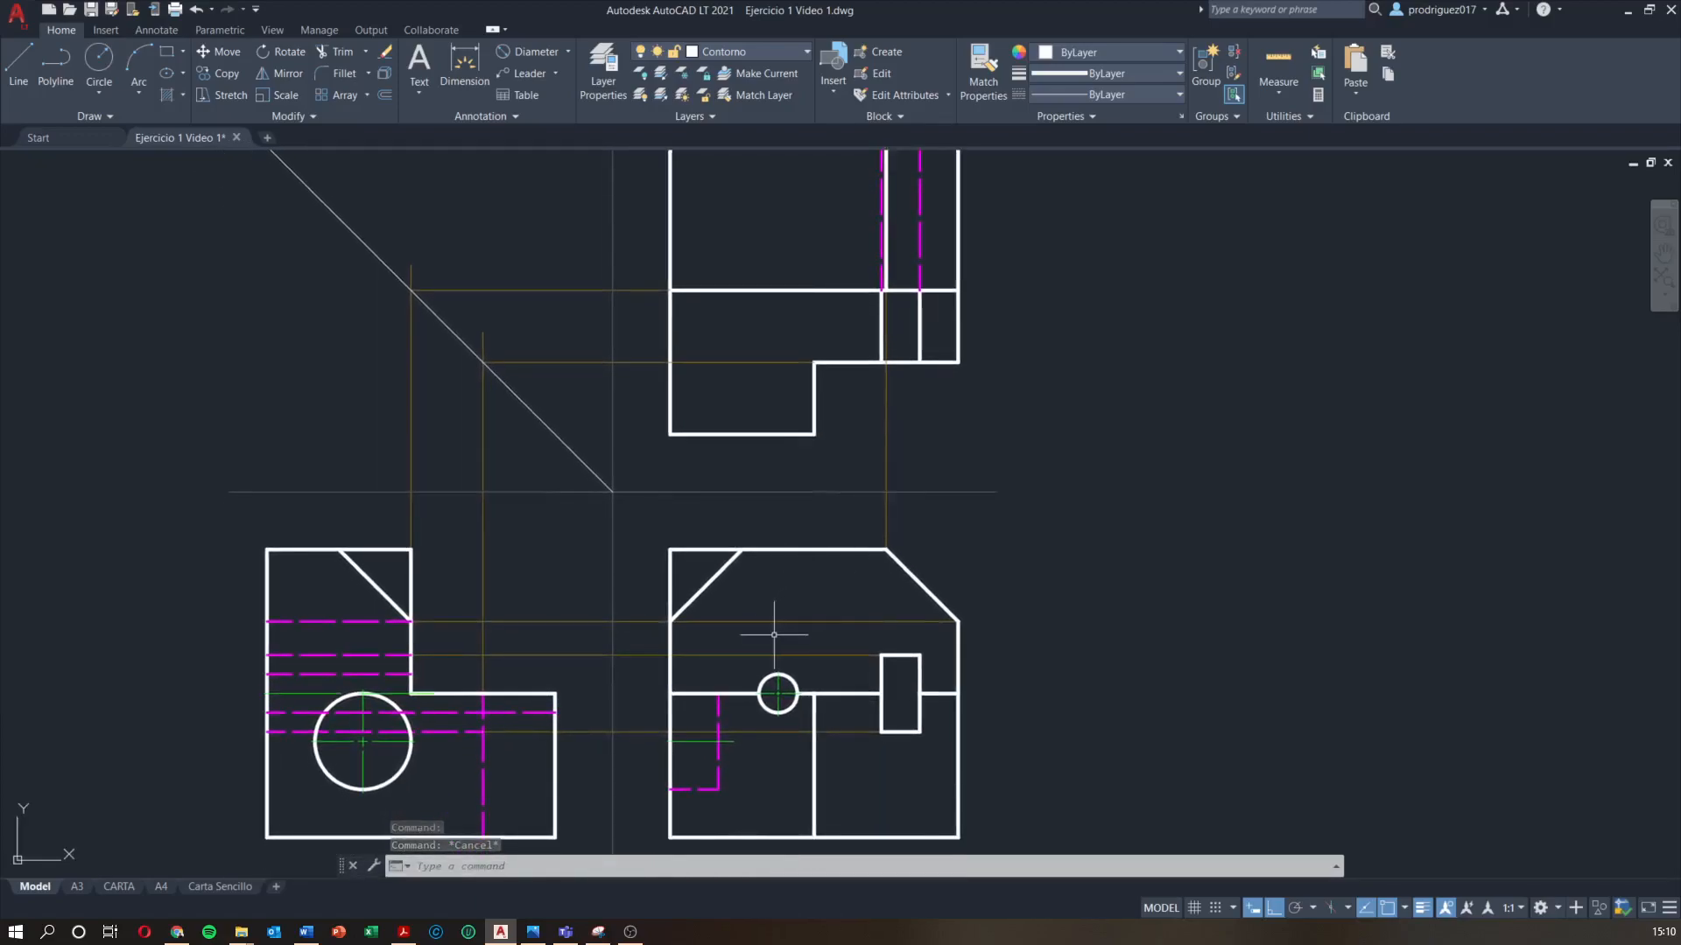
Erase the three horizontal projection lines running between the left view and the lower right view
middle_click_drag(960, 586, 972, 619)
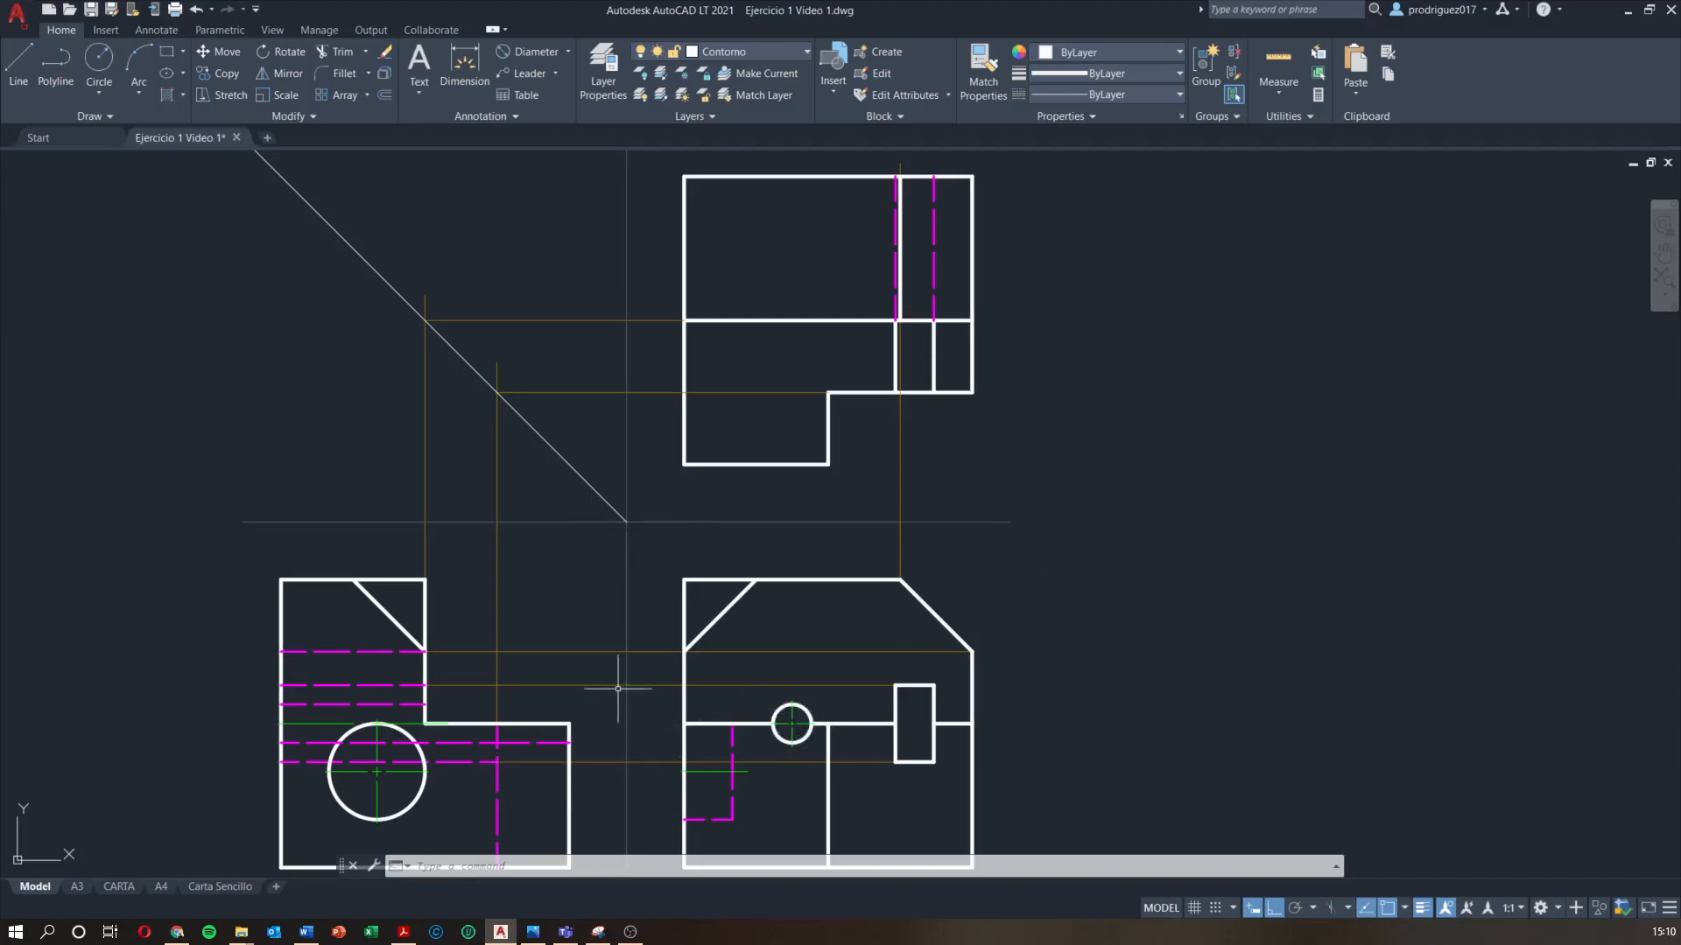
left_click(672, 776)
left_click(637, 594)
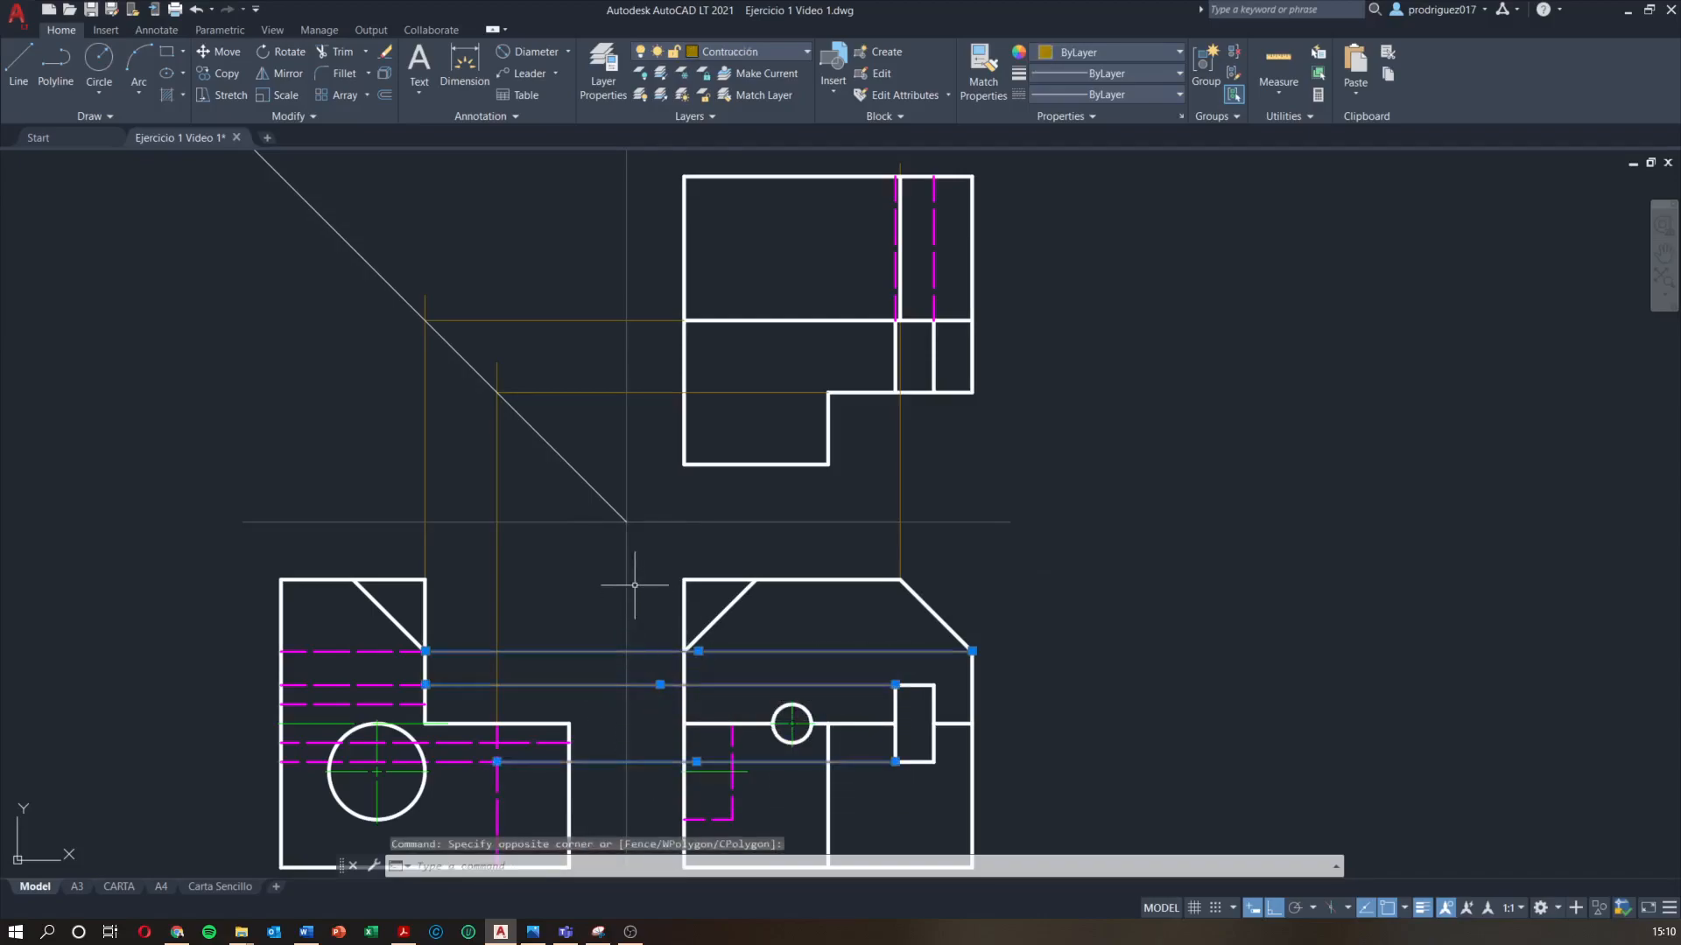
key("Delete")
Erase the vertical and horizontal projection lines that meet at the 45° line between the left view and the third view
middle_click_drag(694, 625, 720, 566)
left_click(652, 442)
left_click(433, 399)
key("Delete")
left_click(618, 357)
left_click(582, 255)
key("Delete")
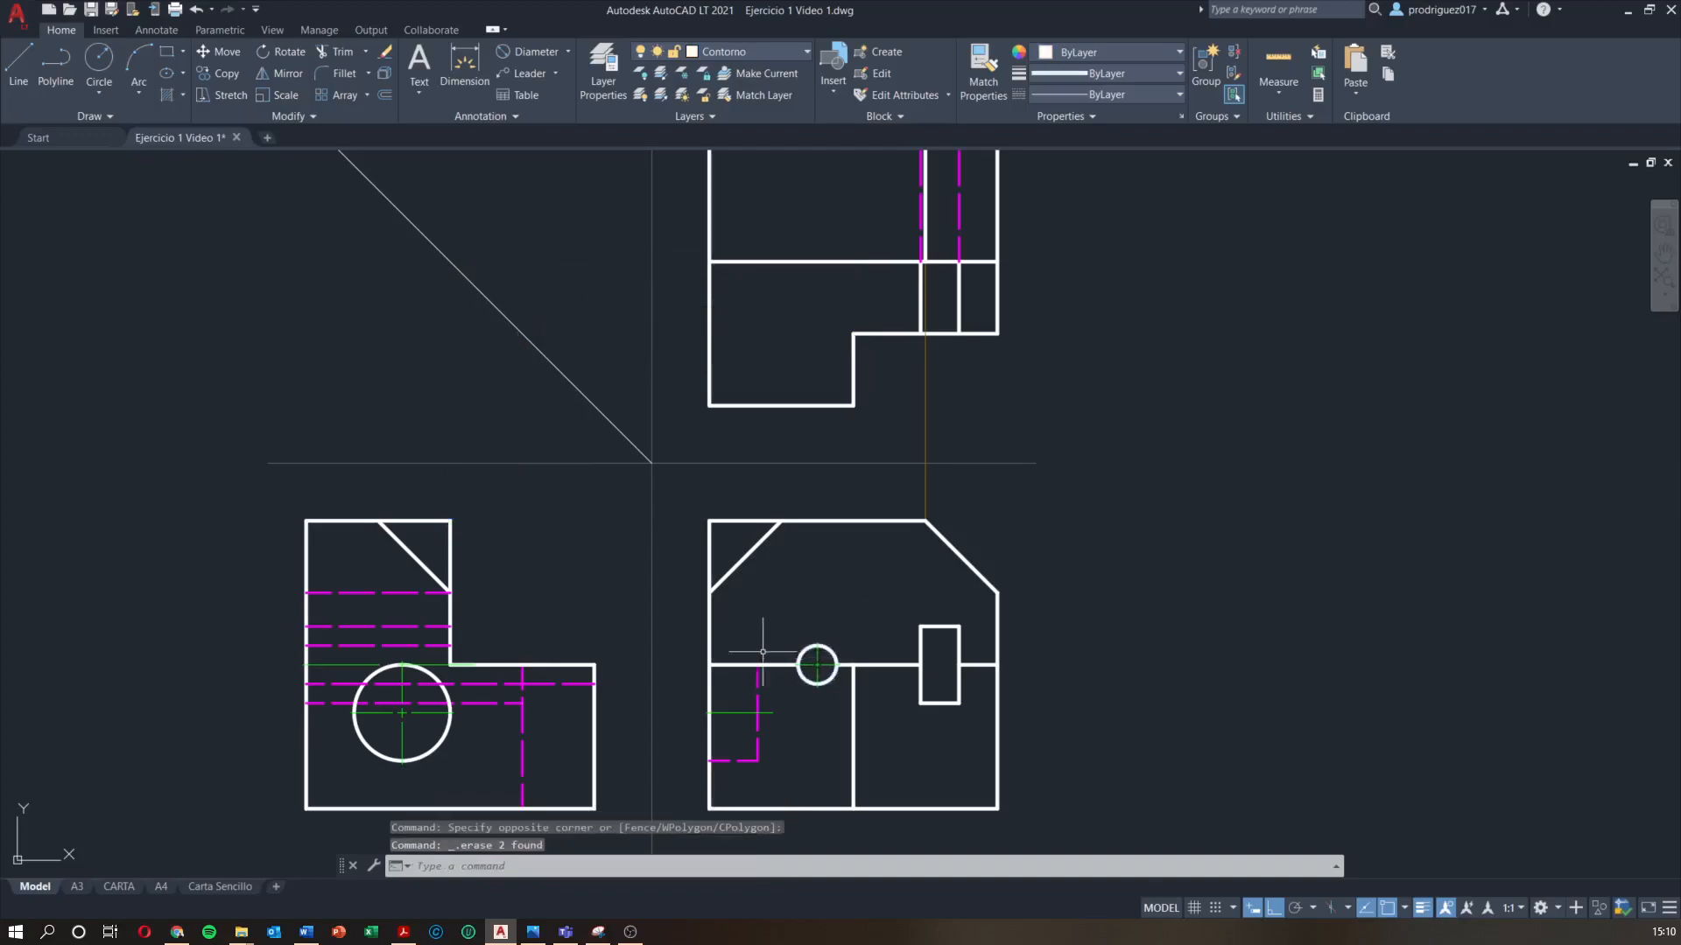
On the Contrucción layer, draw a horizontal projection line from the top of the small circle to the left view's inner vertical edge
left_click(745, 59)
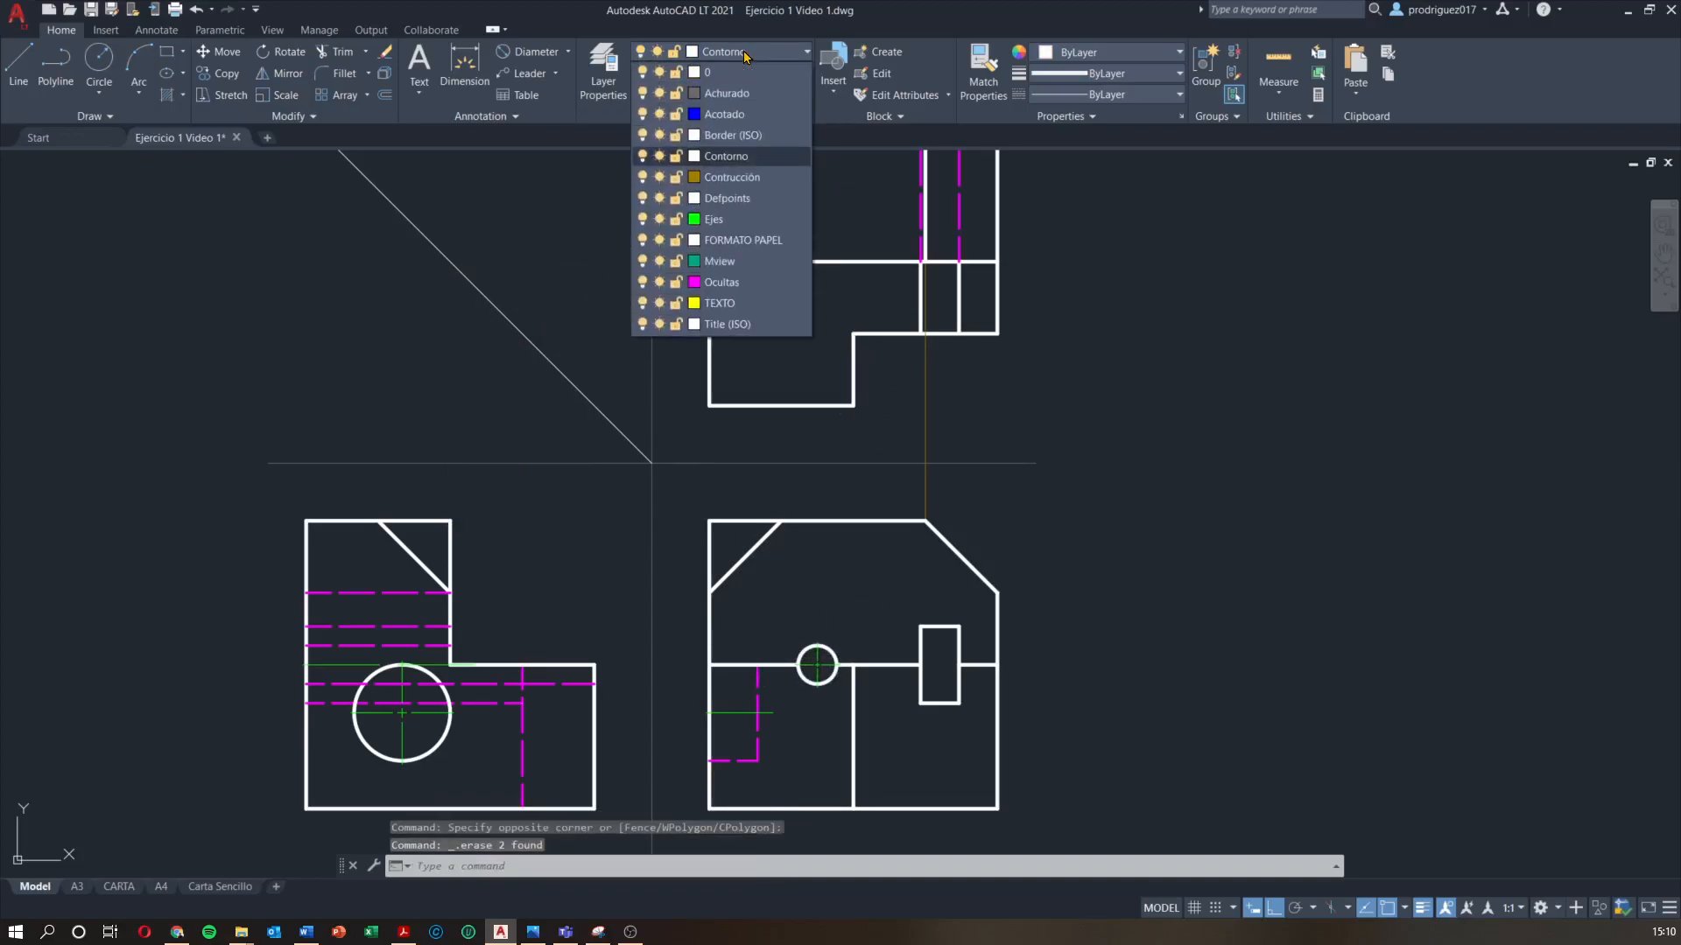
left_click(744, 178)
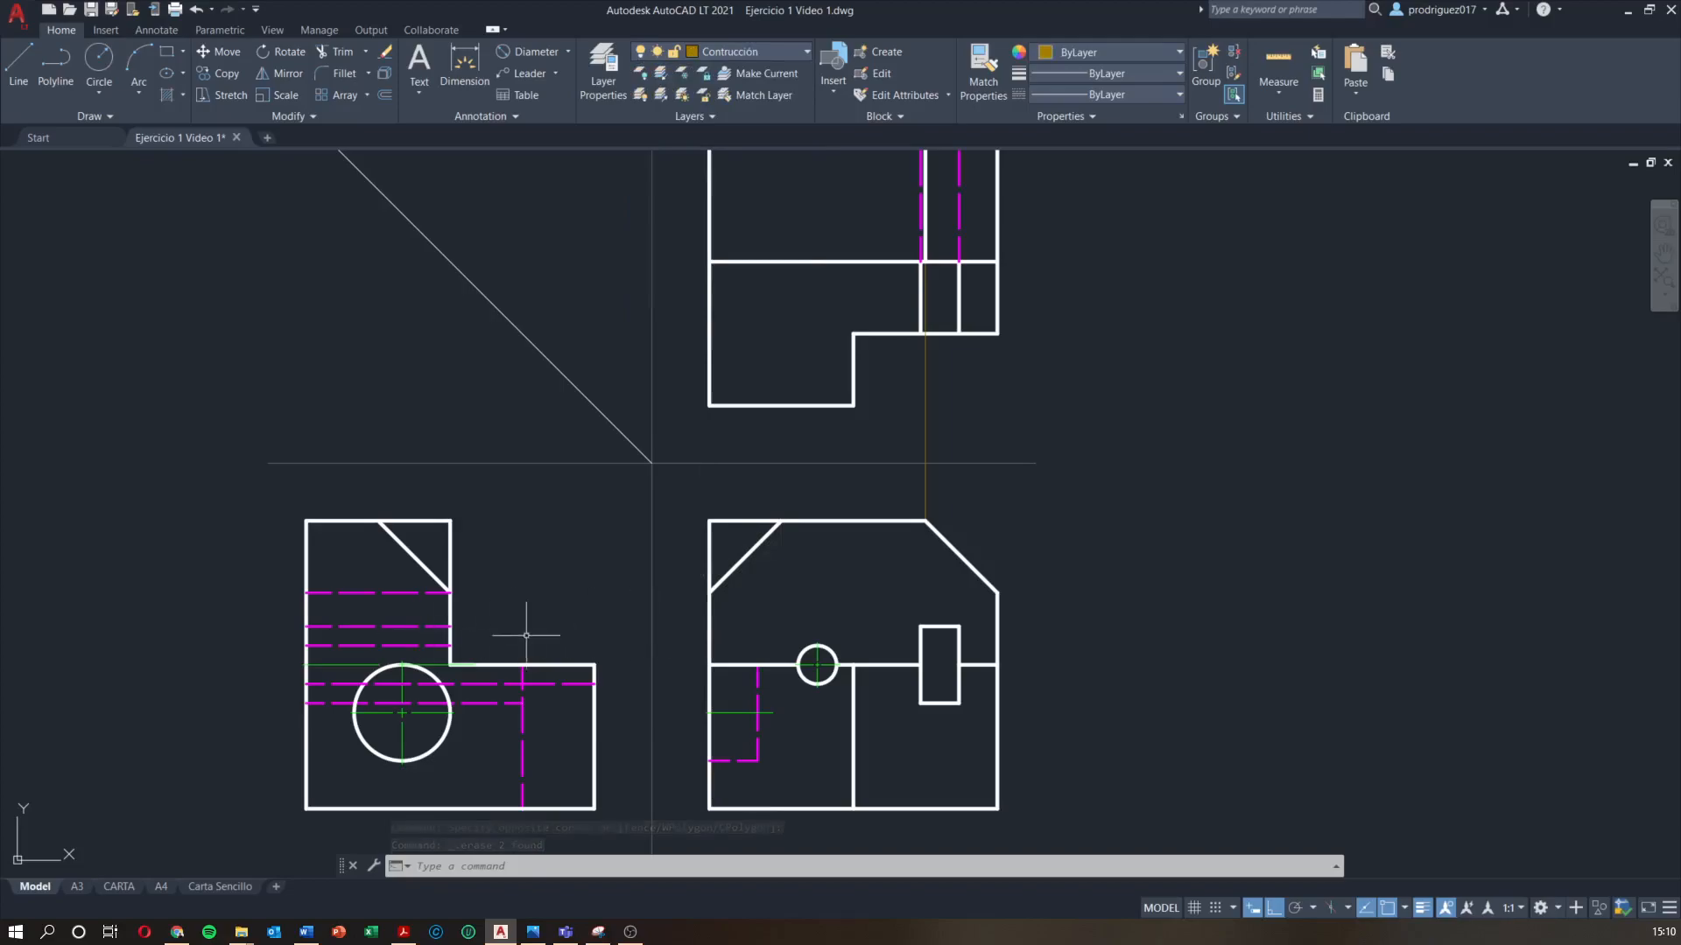
key("Return")
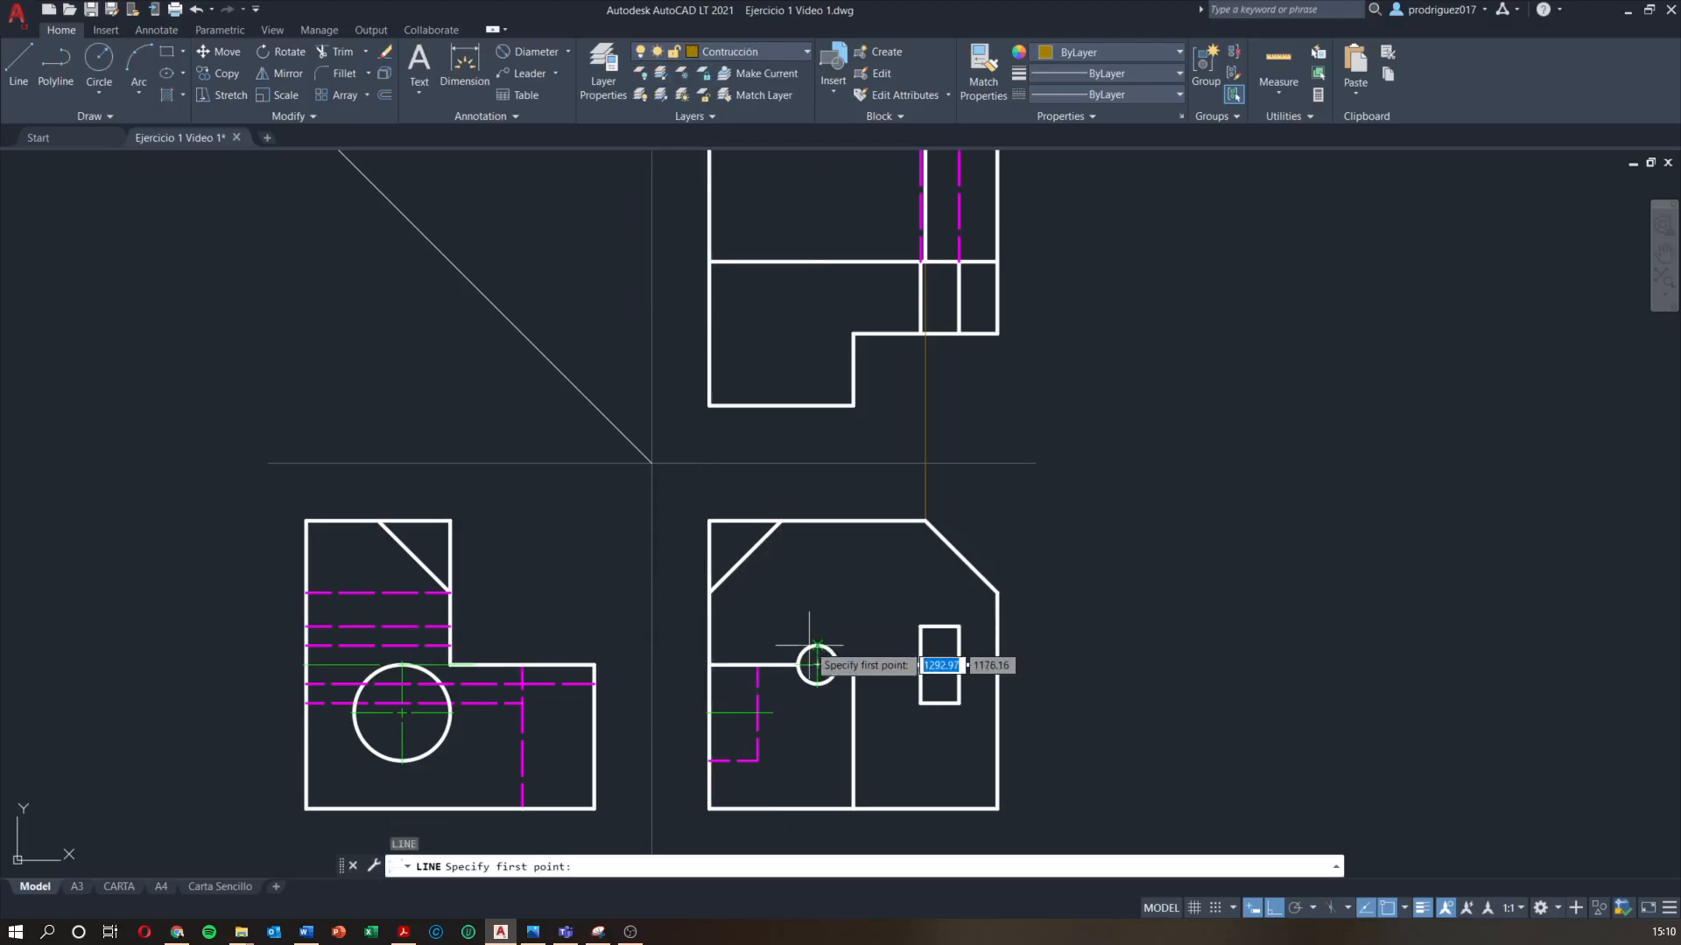
scroll(829, 674, "up", 4)
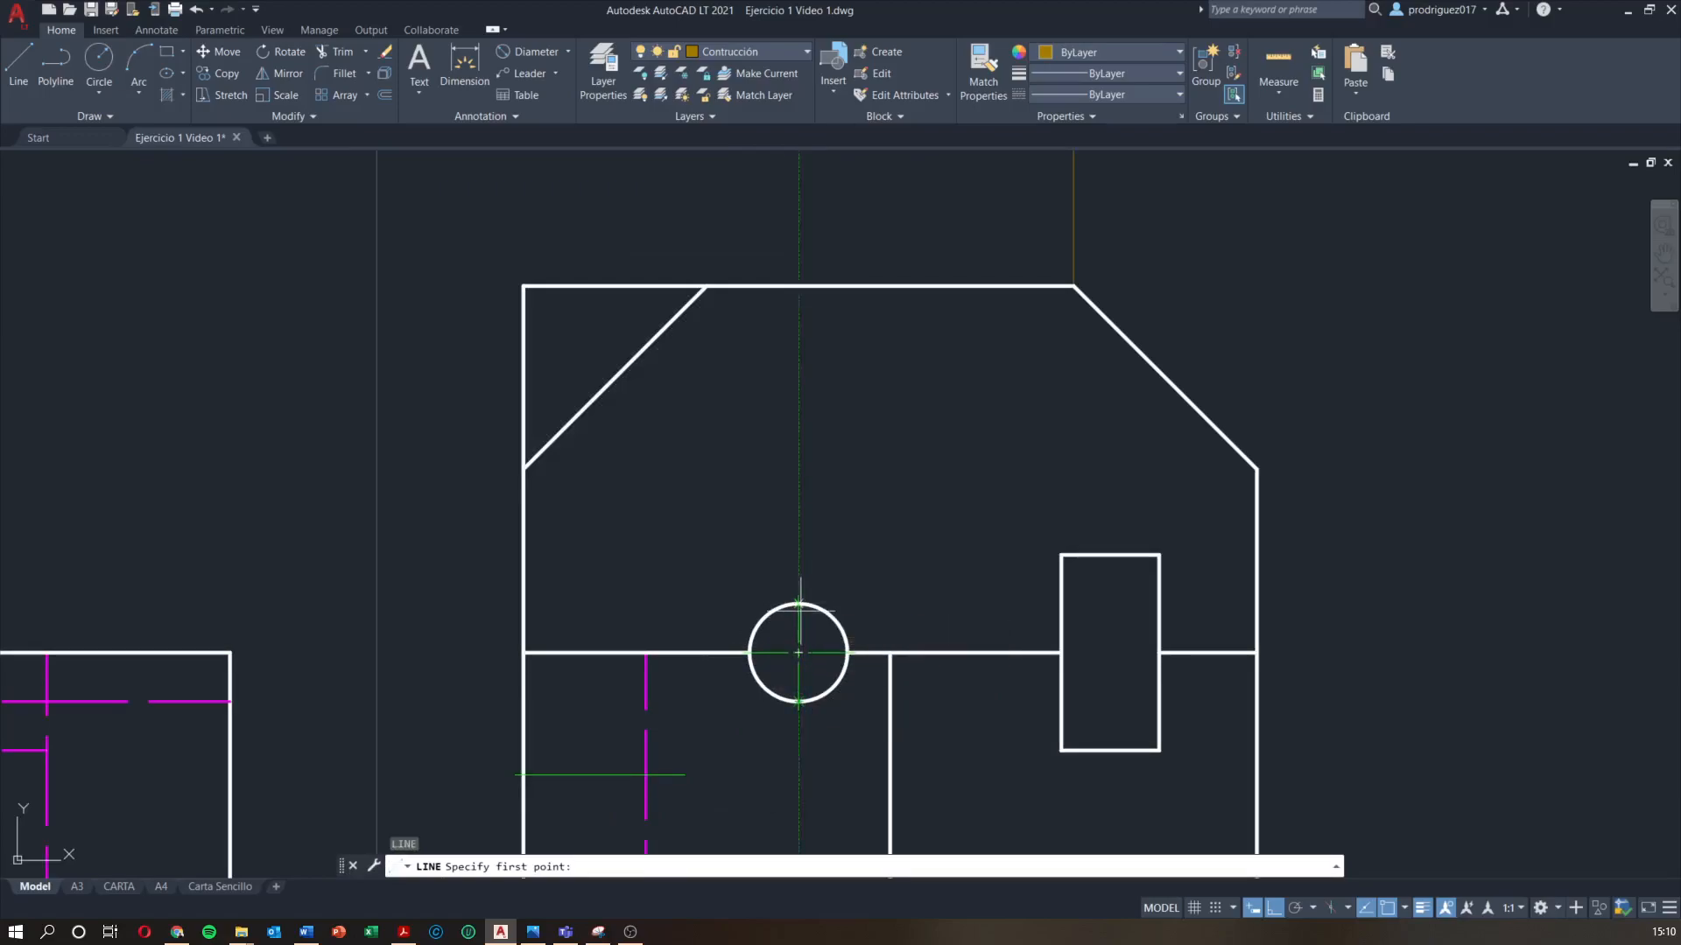
scroll(827, 562, "up", 2)
scroll(867, 643, "down", 2)
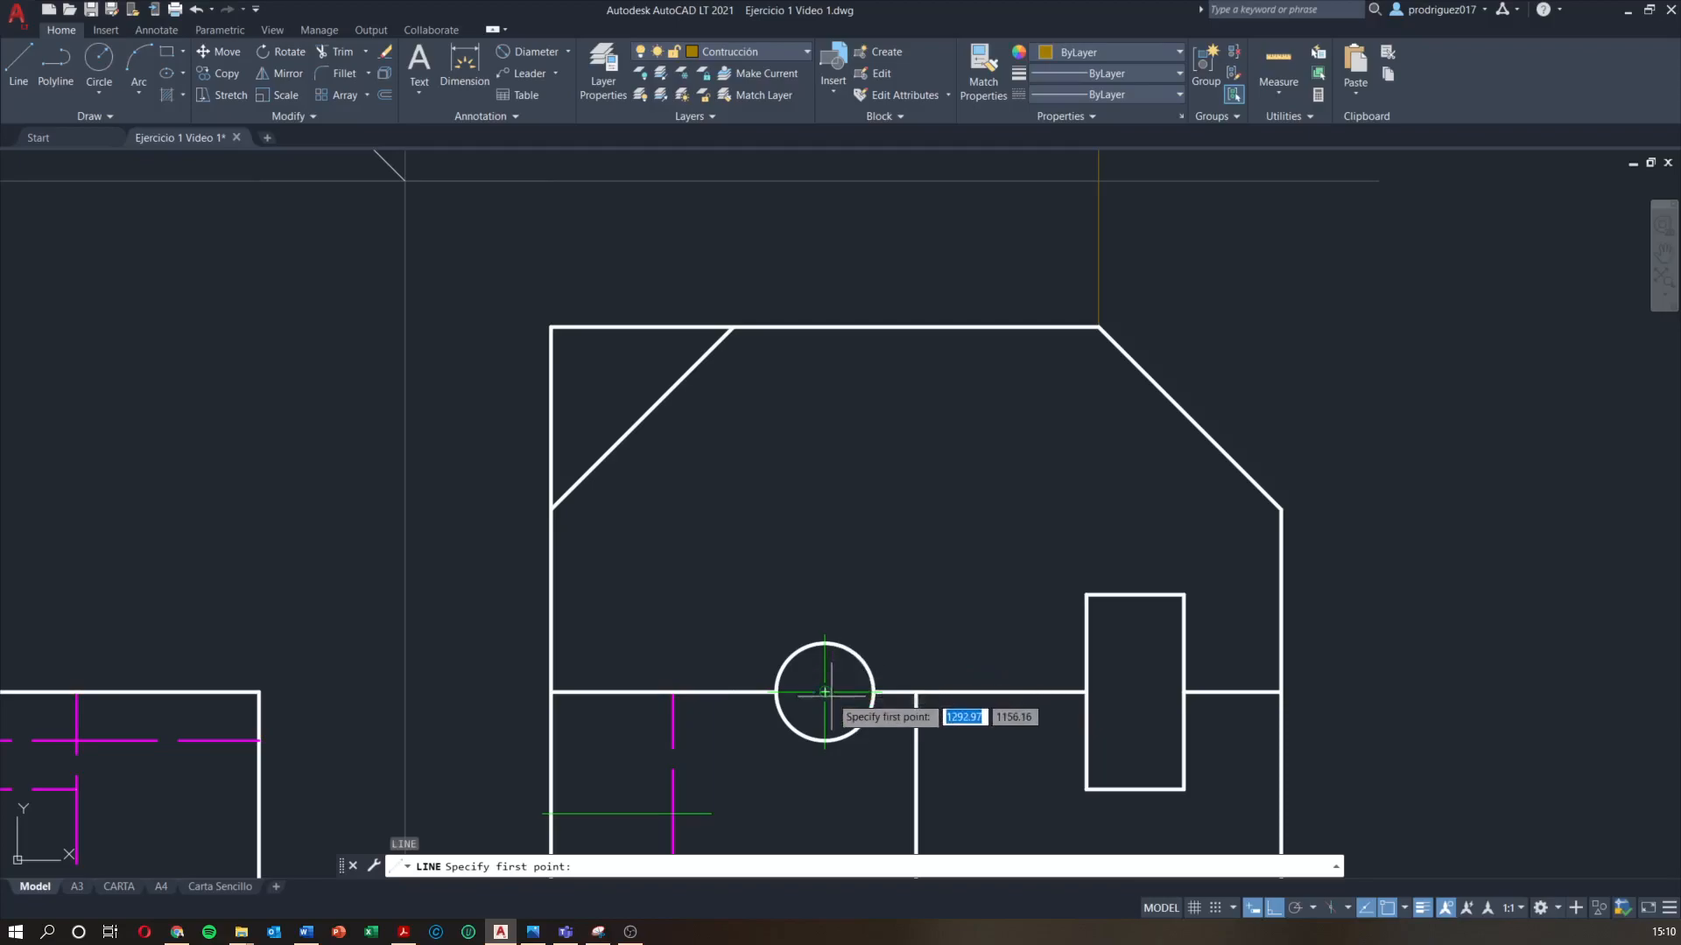
scroll(822, 691, "up", 2)
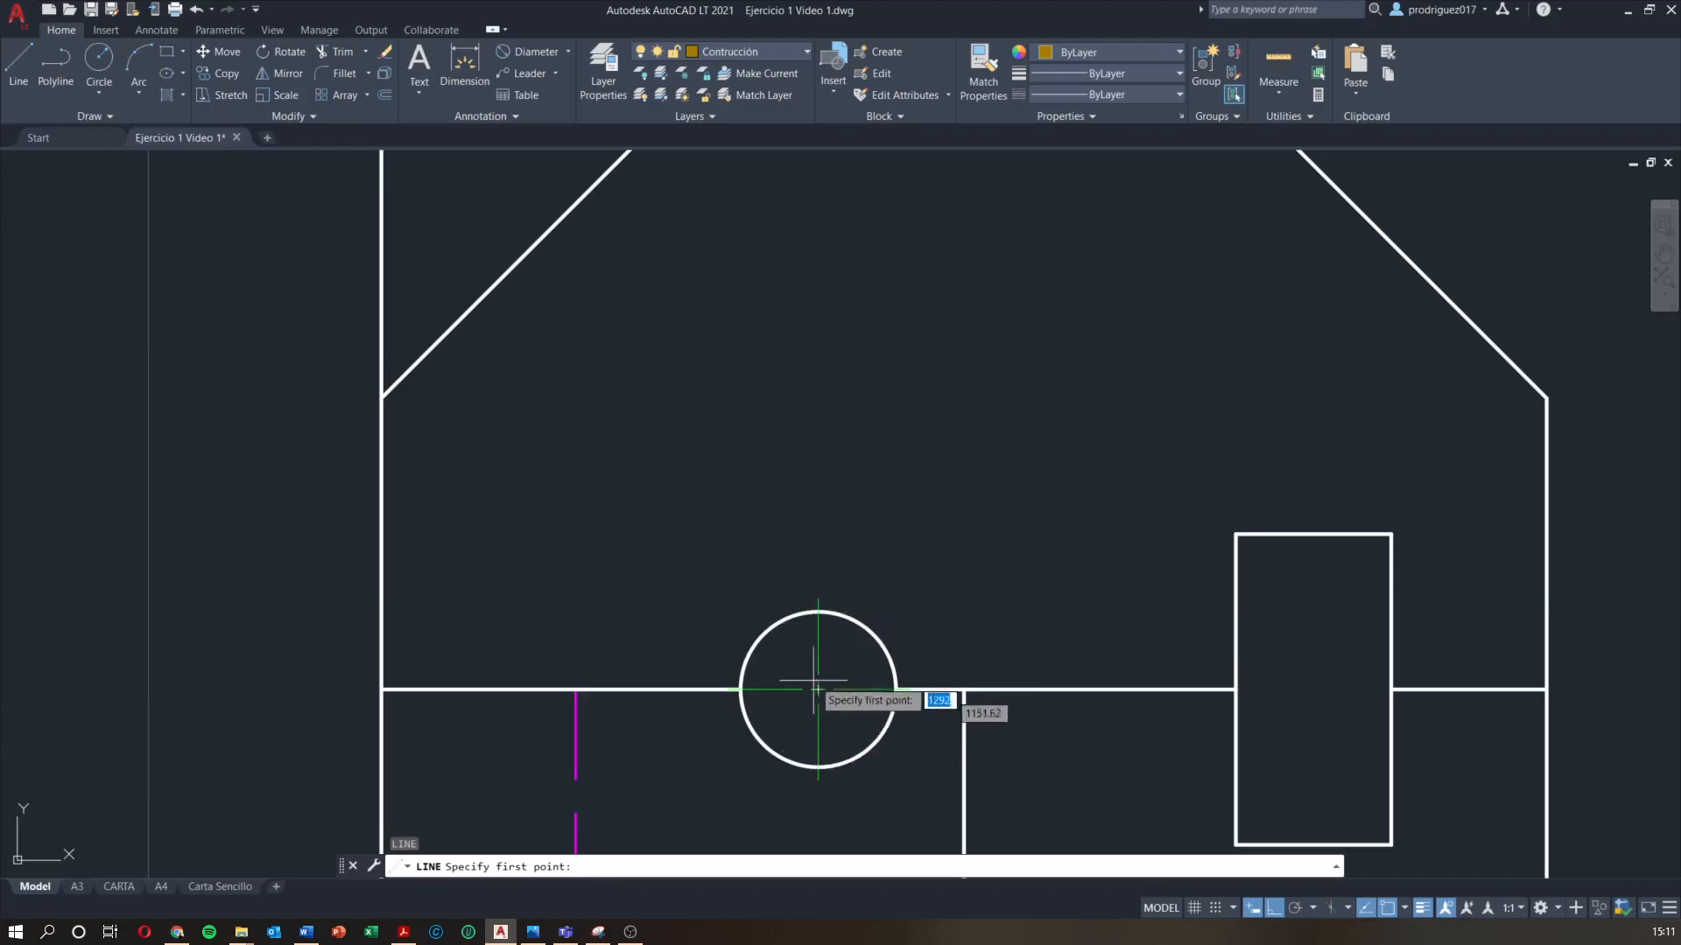
left_click(817, 613)
scroll(647, 606, "down", 4)
middle_click_drag(644, 608, 947, 566)
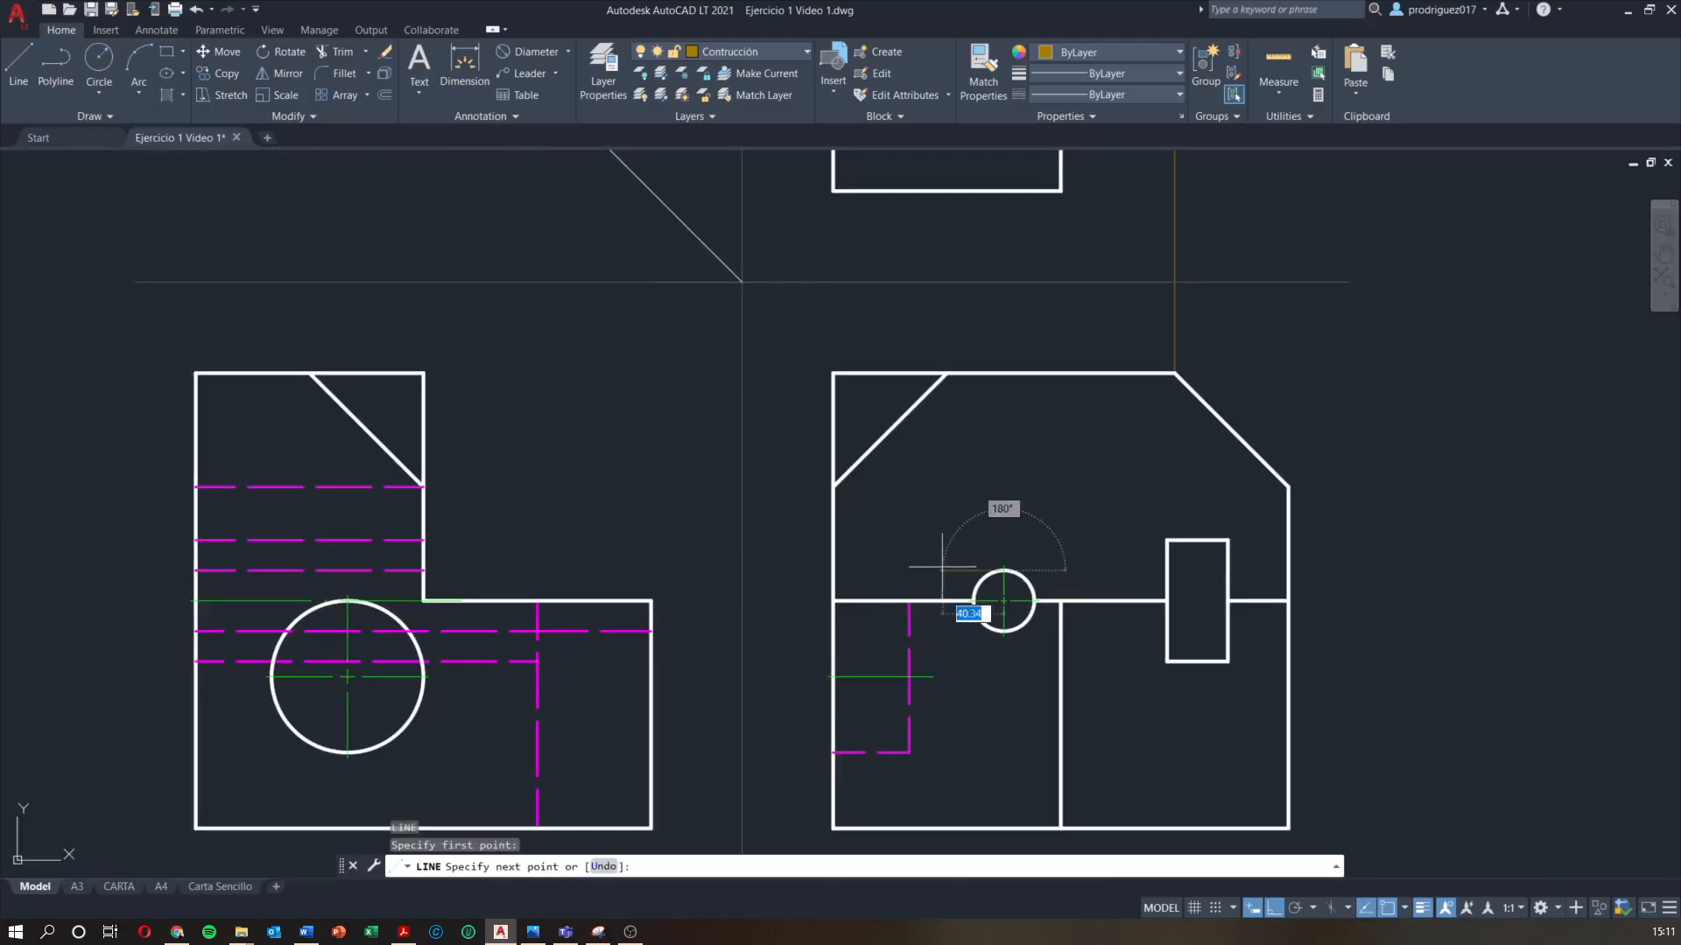
scroll(451, 578, "up", 2)
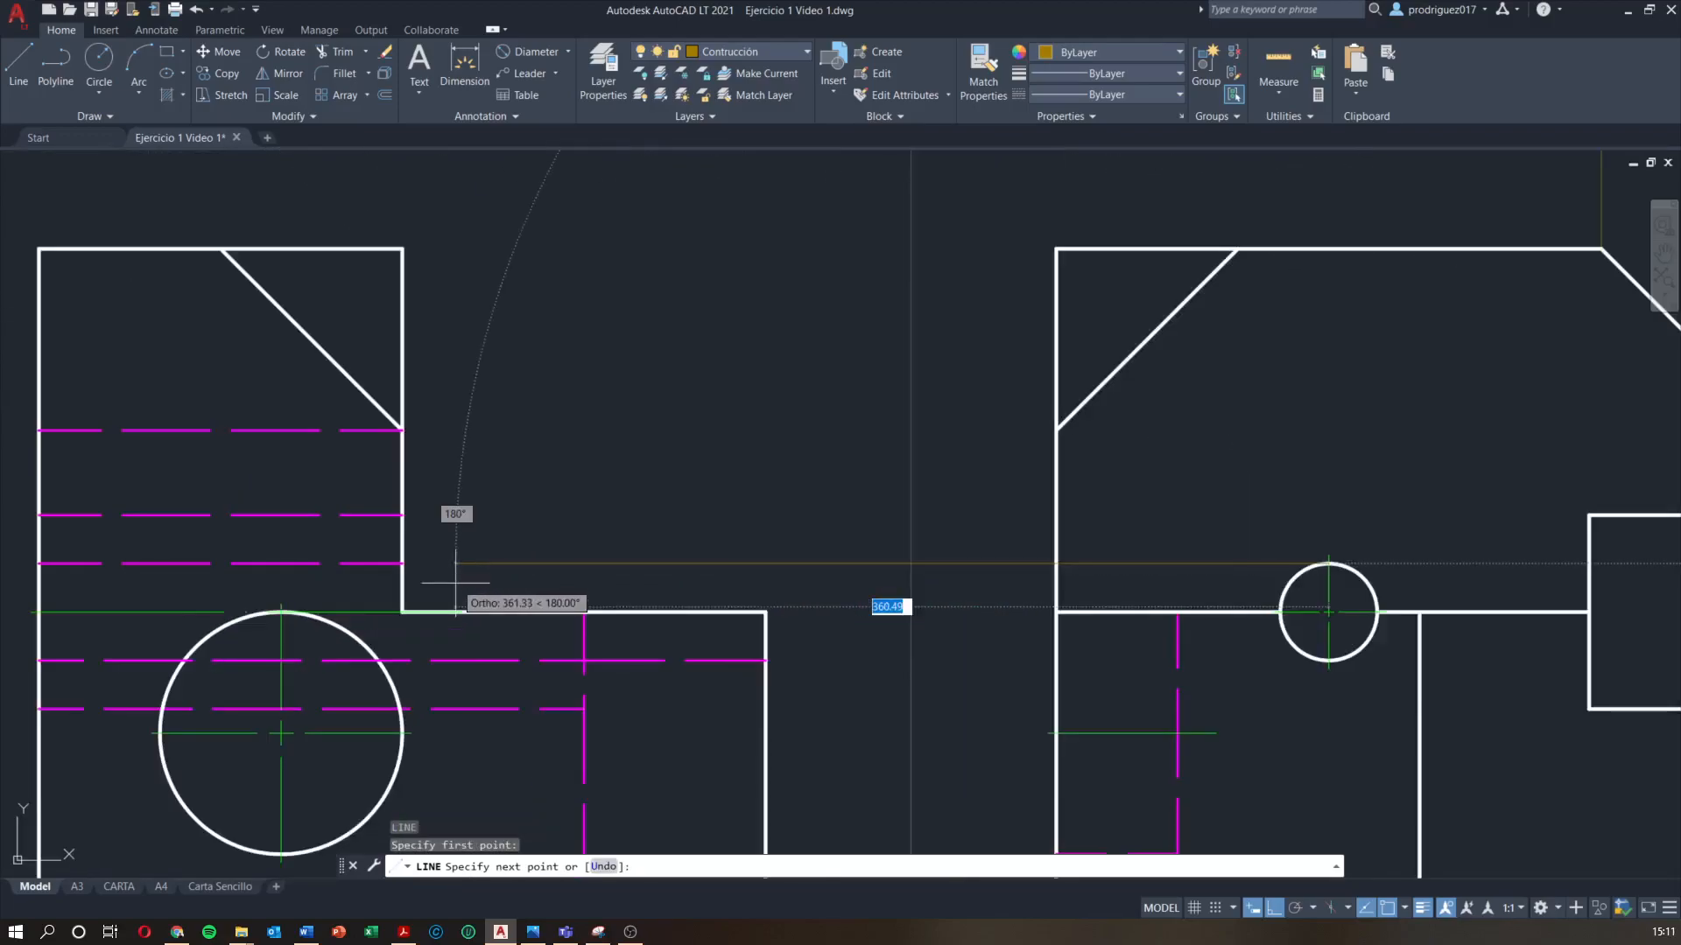
left_click(404, 563)
key("Escape")
left_click(292, 568)
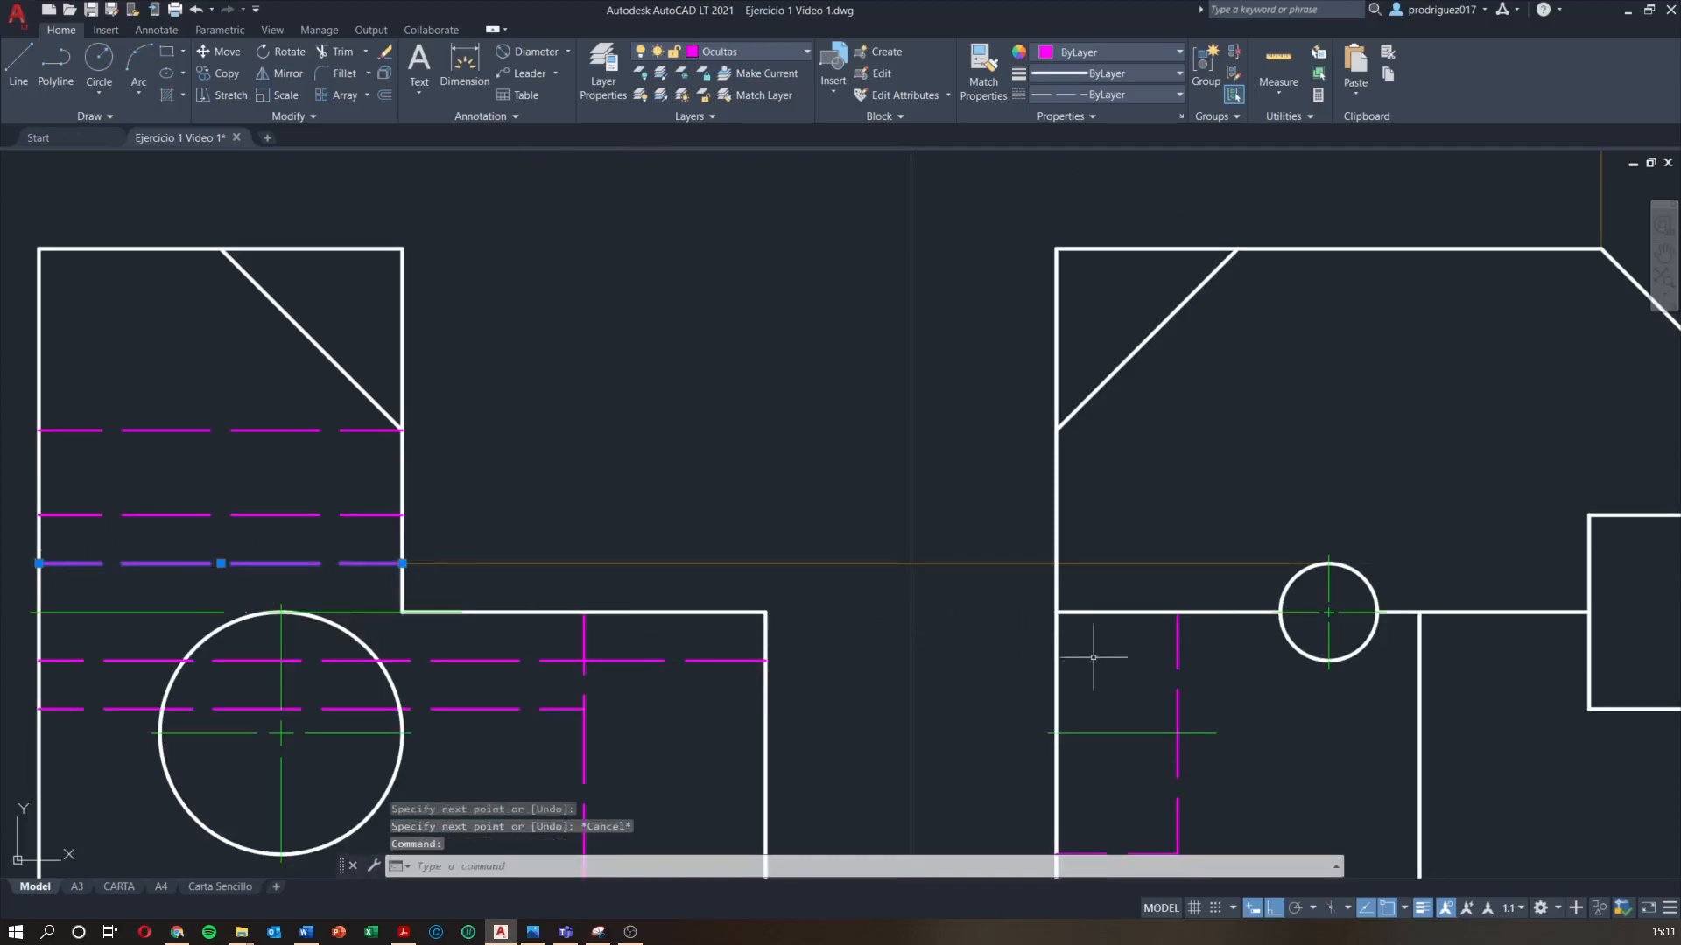
key("Escape")
Draw a horizontal projection line from the bottom of the small circle to the left view's outer vertical edge
type("l")
key("Return")
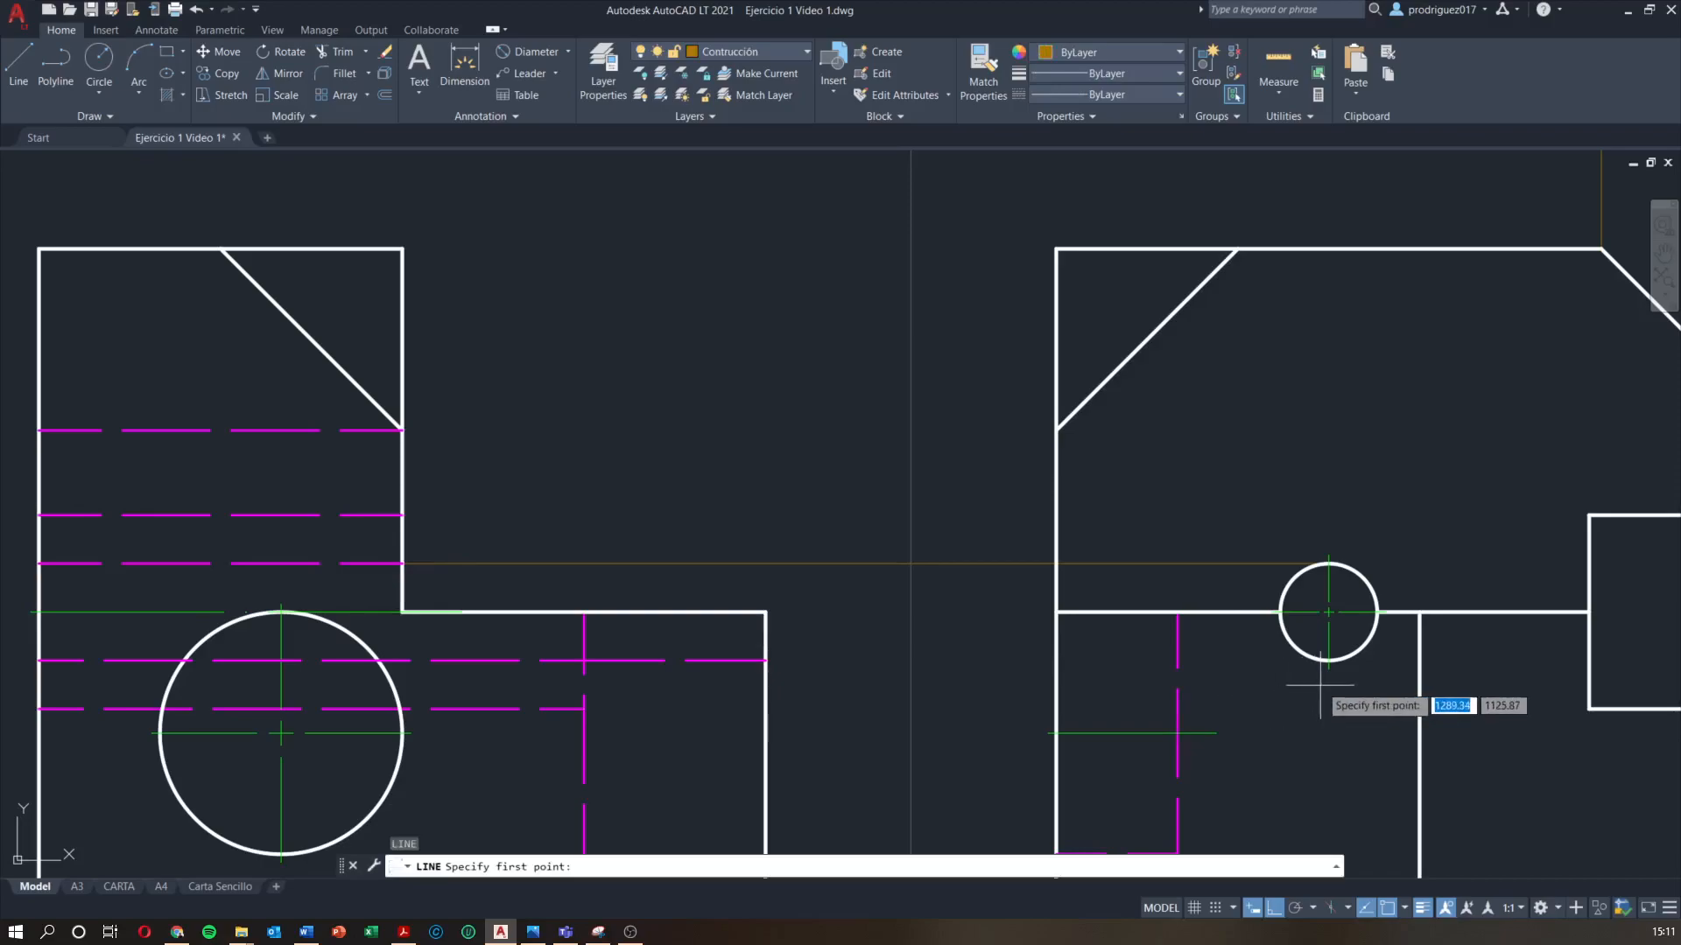
left_click(1329, 701)
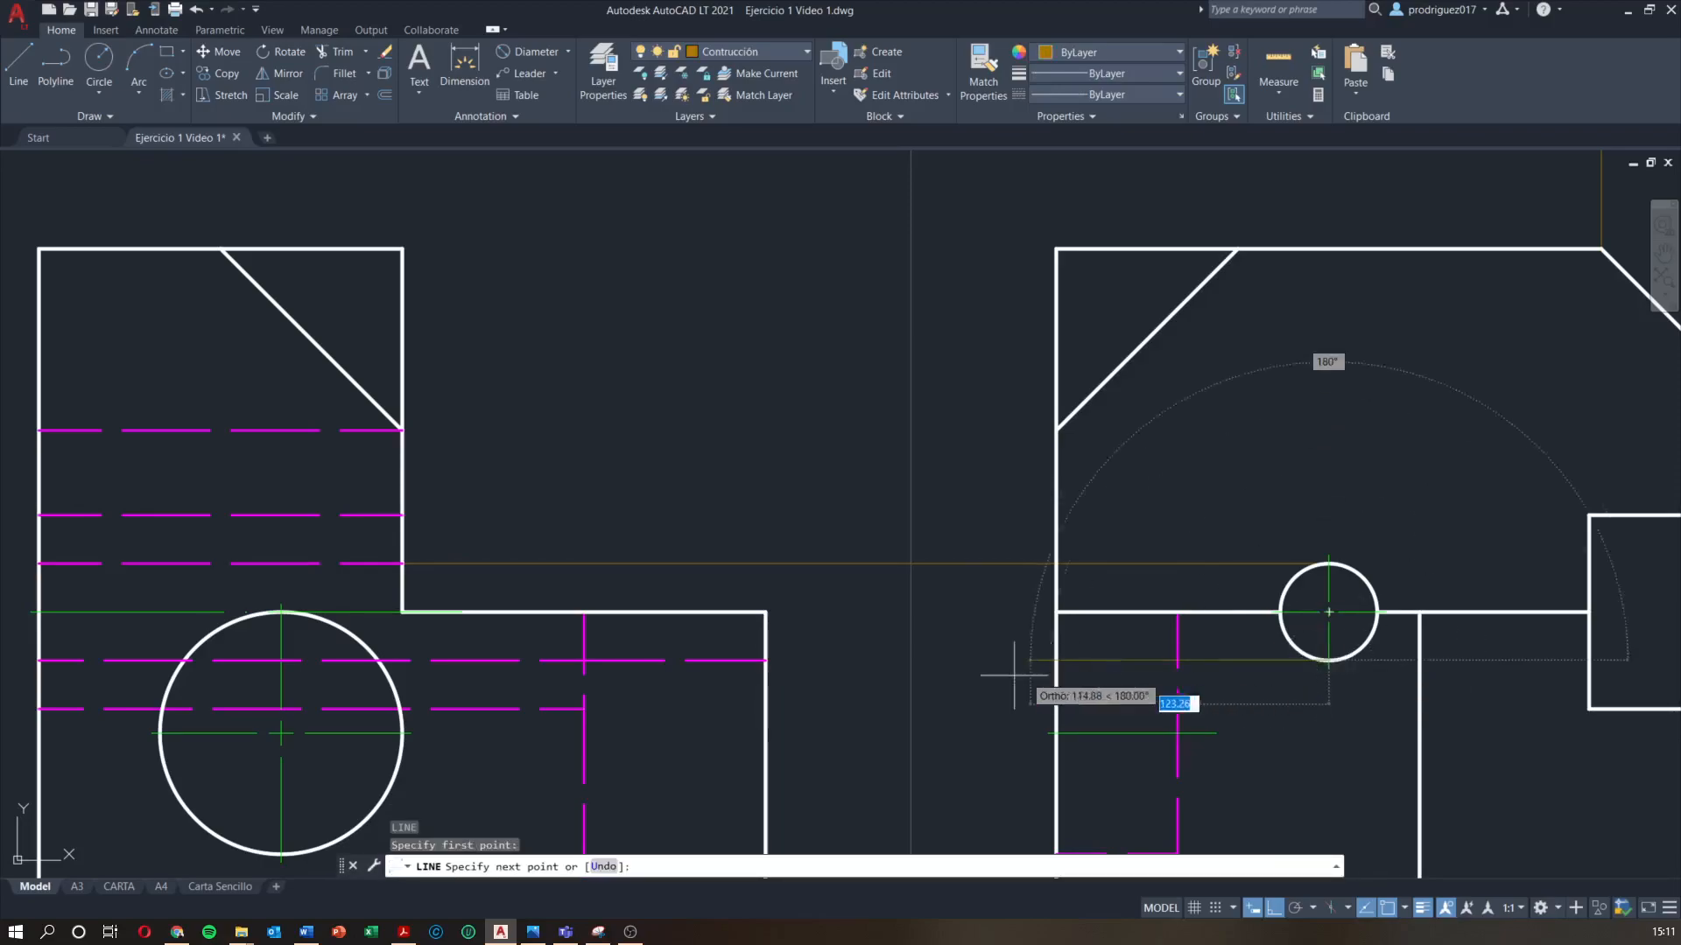
left_click(767, 660)
key("Escape")
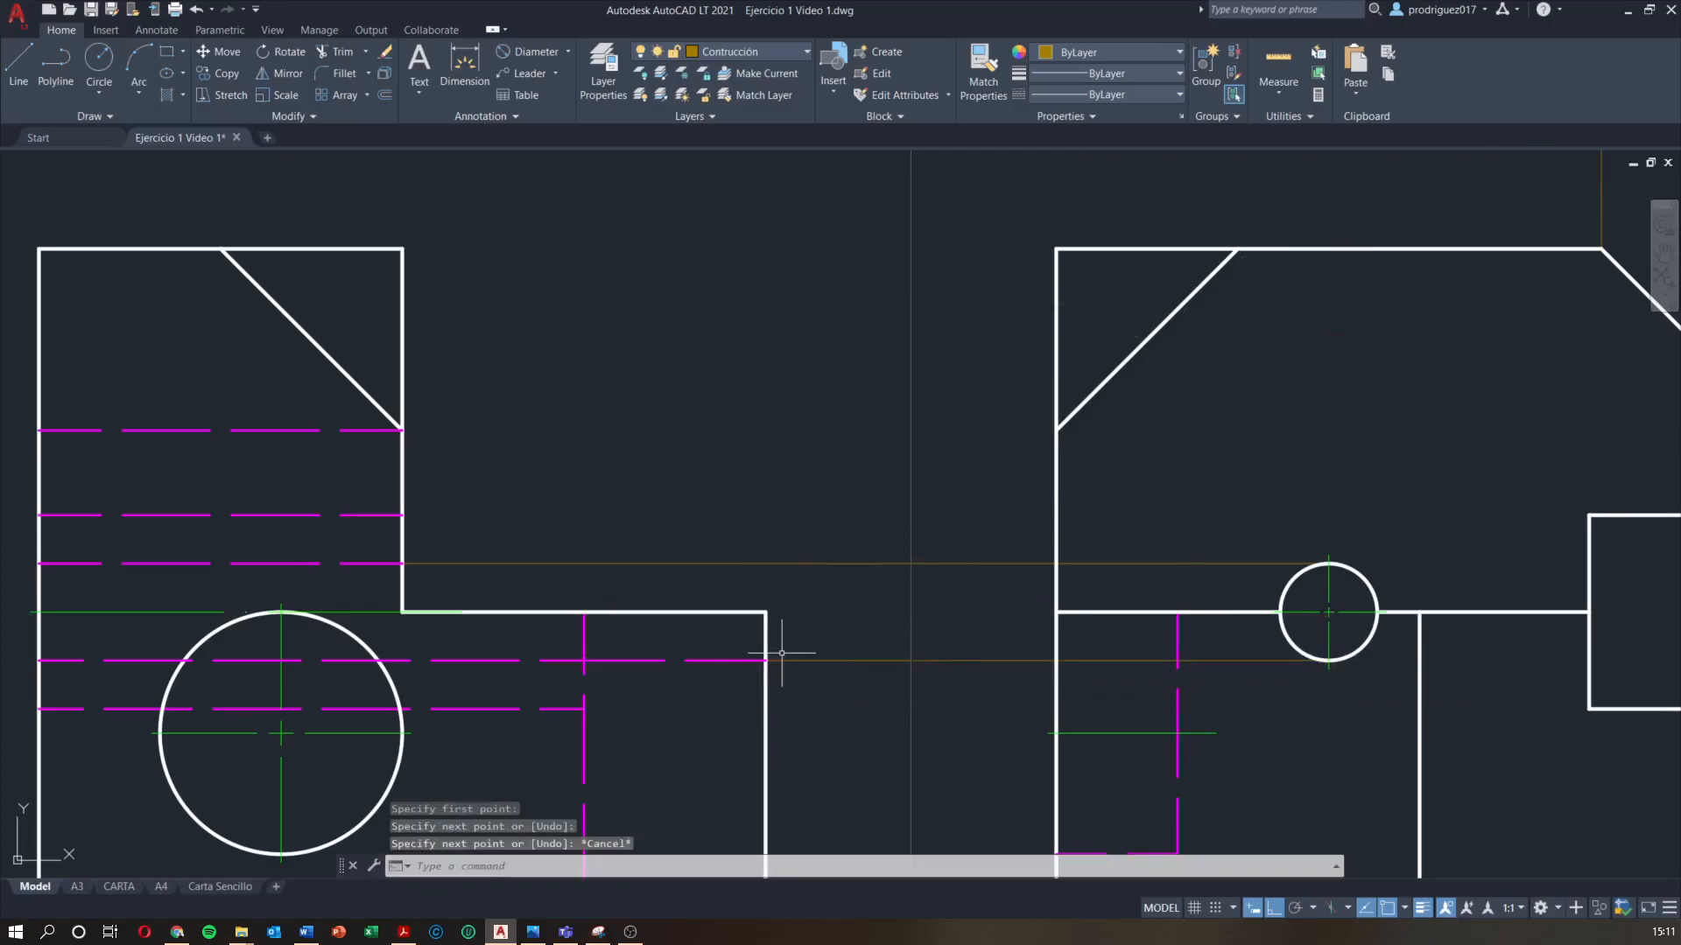
Examine the small hole's hidden edges and centerline in the left view against the two projection lines from the circle
scroll(795, 661, "down", 2)
scroll(889, 635, "down", 2)
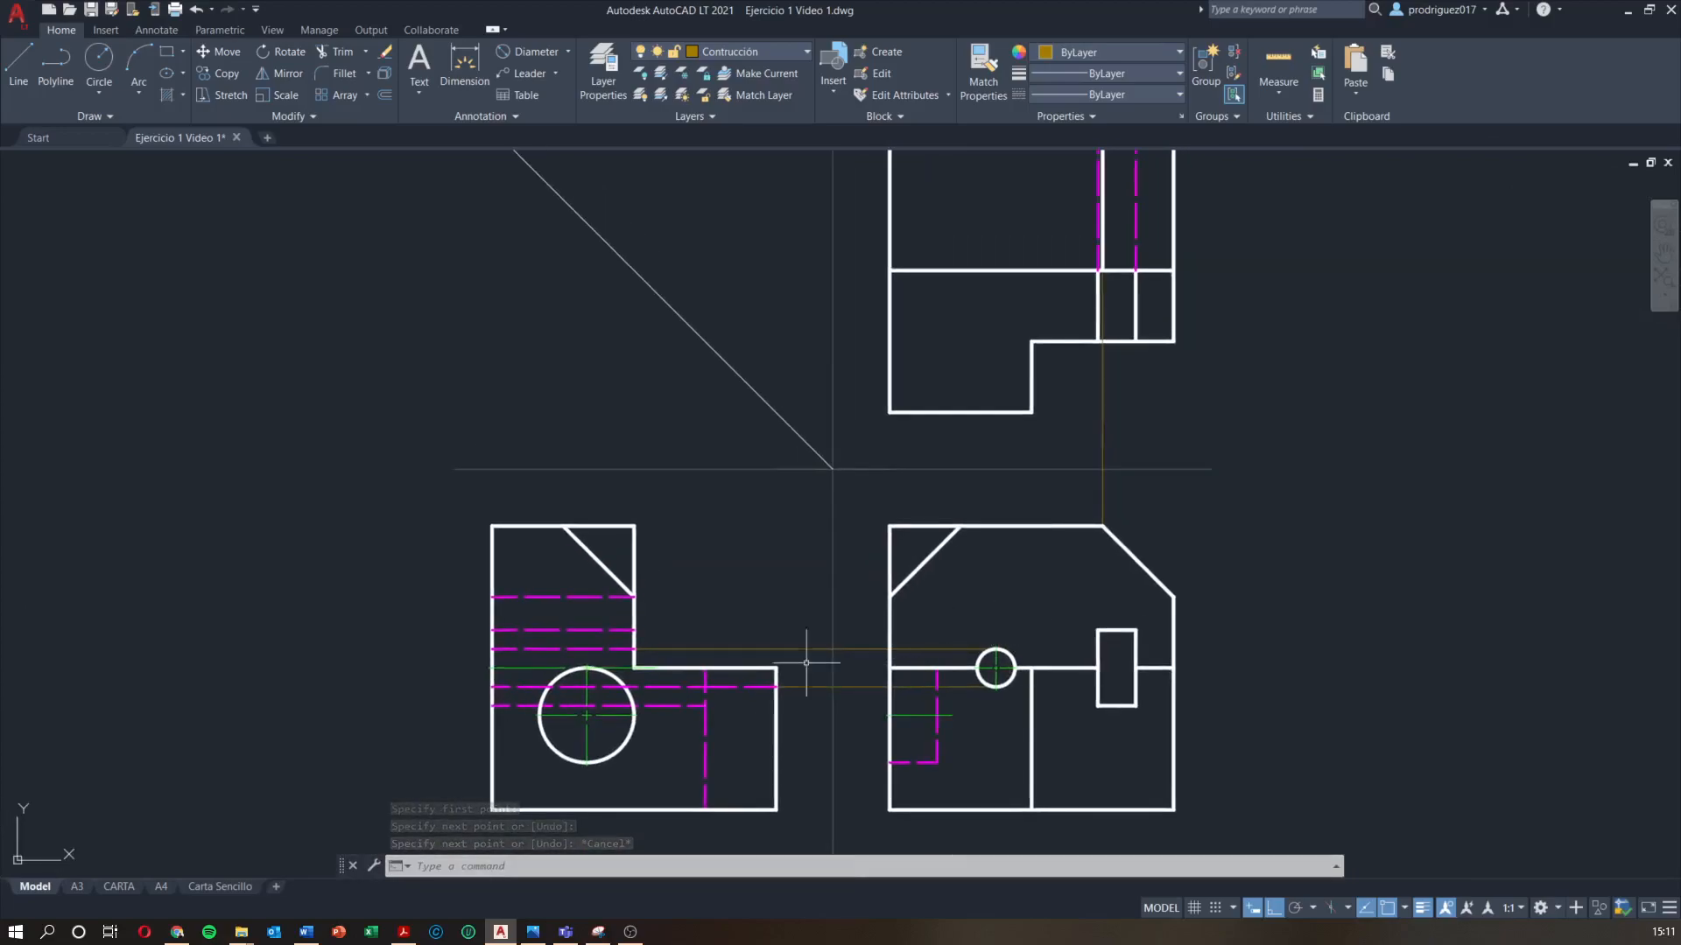
scroll(652, 694, "up", 2)
left_click(643, 681)
left_click(593, 621)
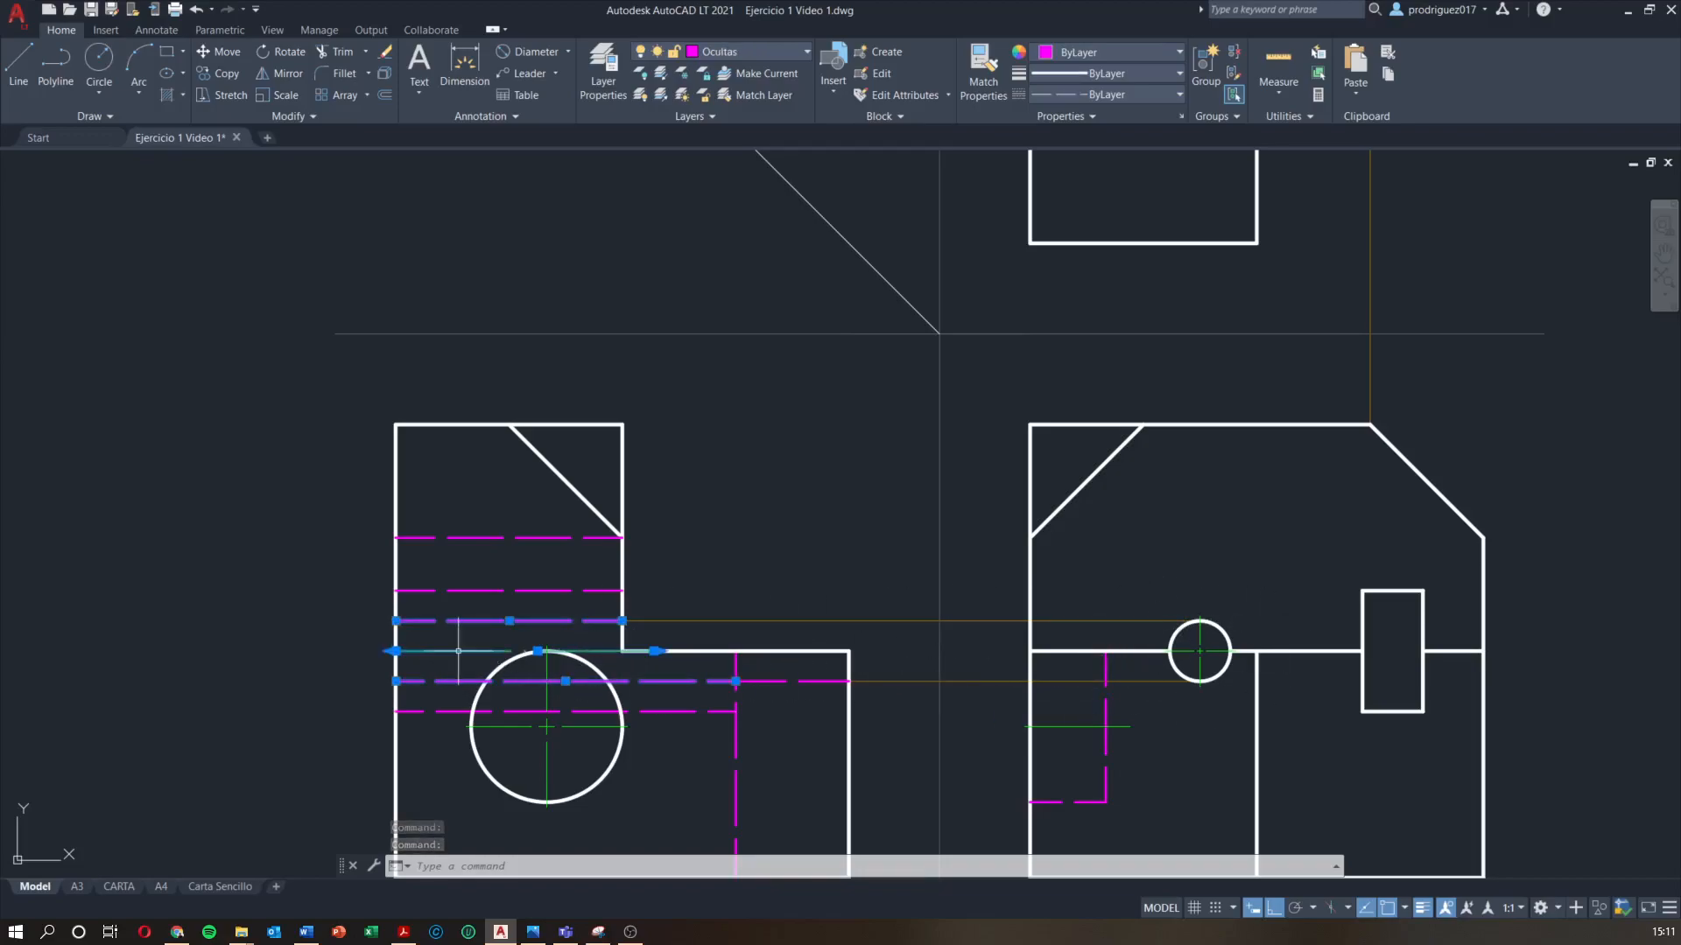
key("Escape")
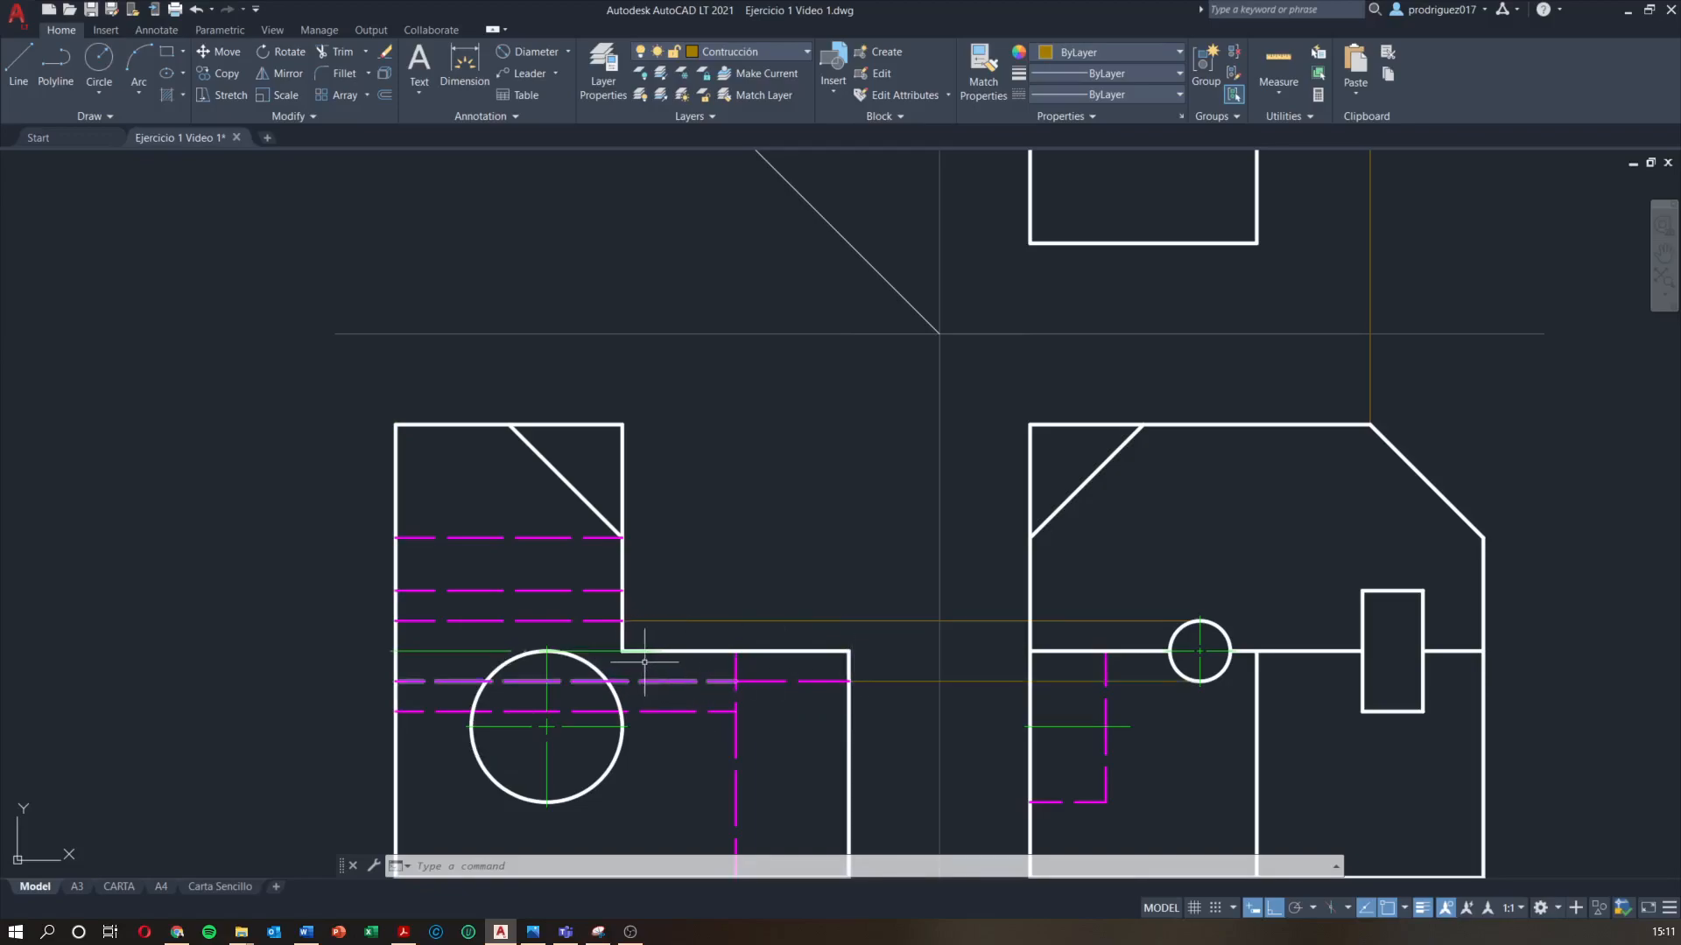
Draw a vertical projection line from the left view's upper right corner up past the 45° line
scroll(988, 593, "down", 2)
middle_click_drag(988, 593, 822, 657)
middle_click_drag(897, 565, 856, 611)
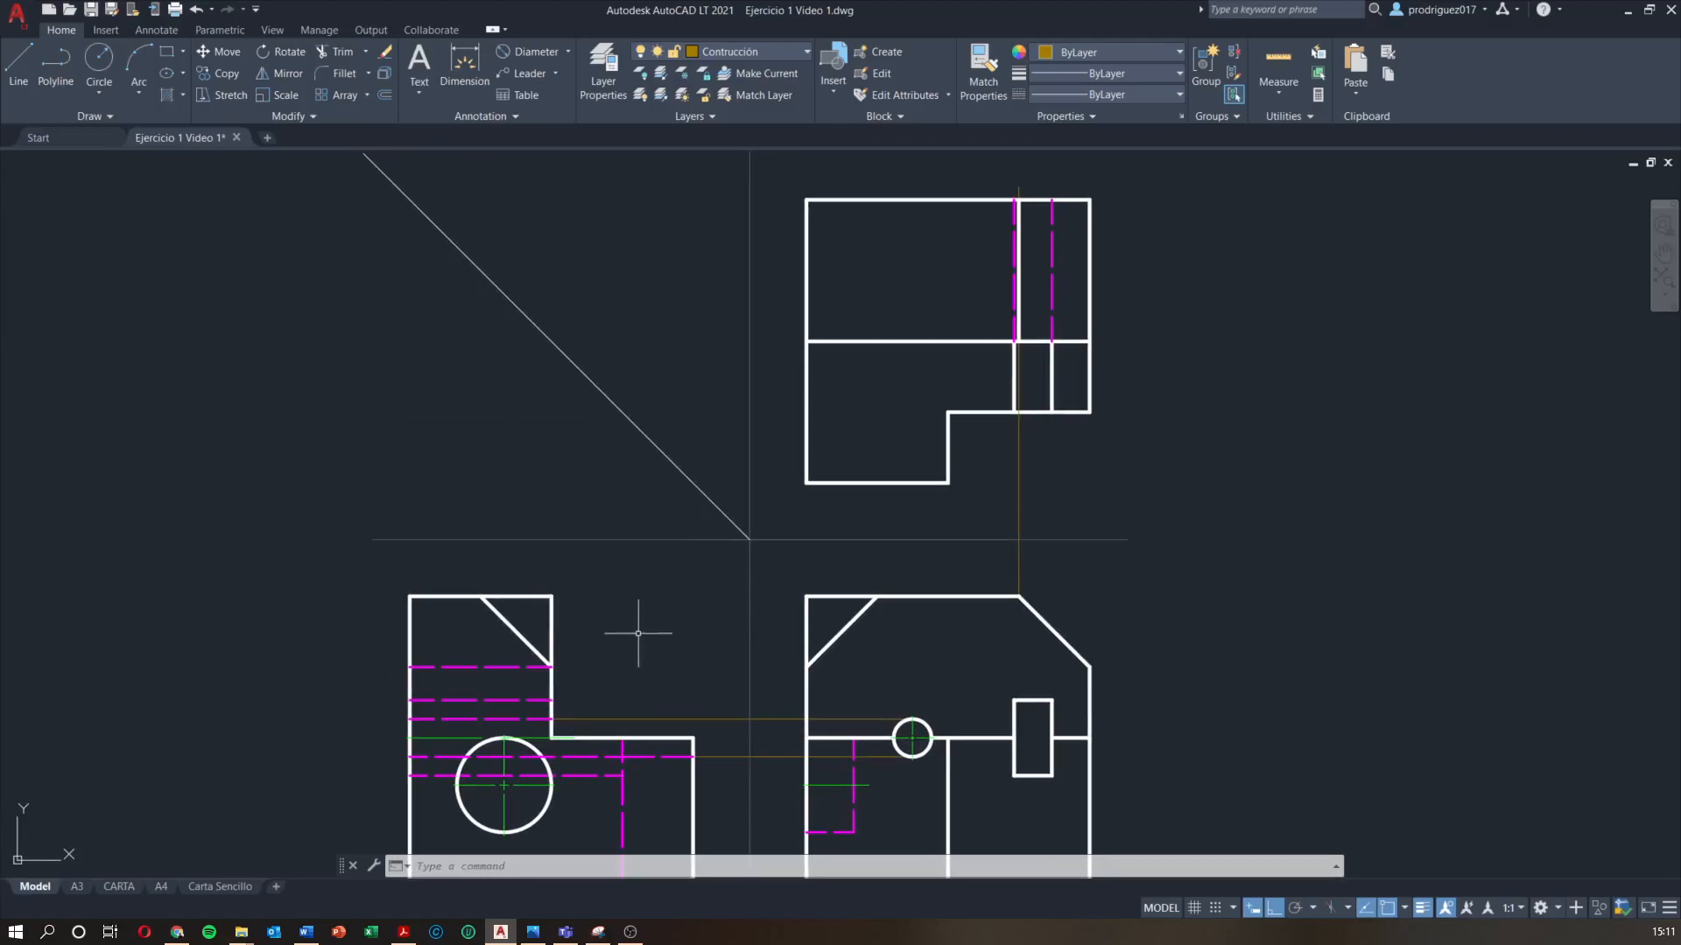
type("l")
key("Return")
left_click(552, 596)
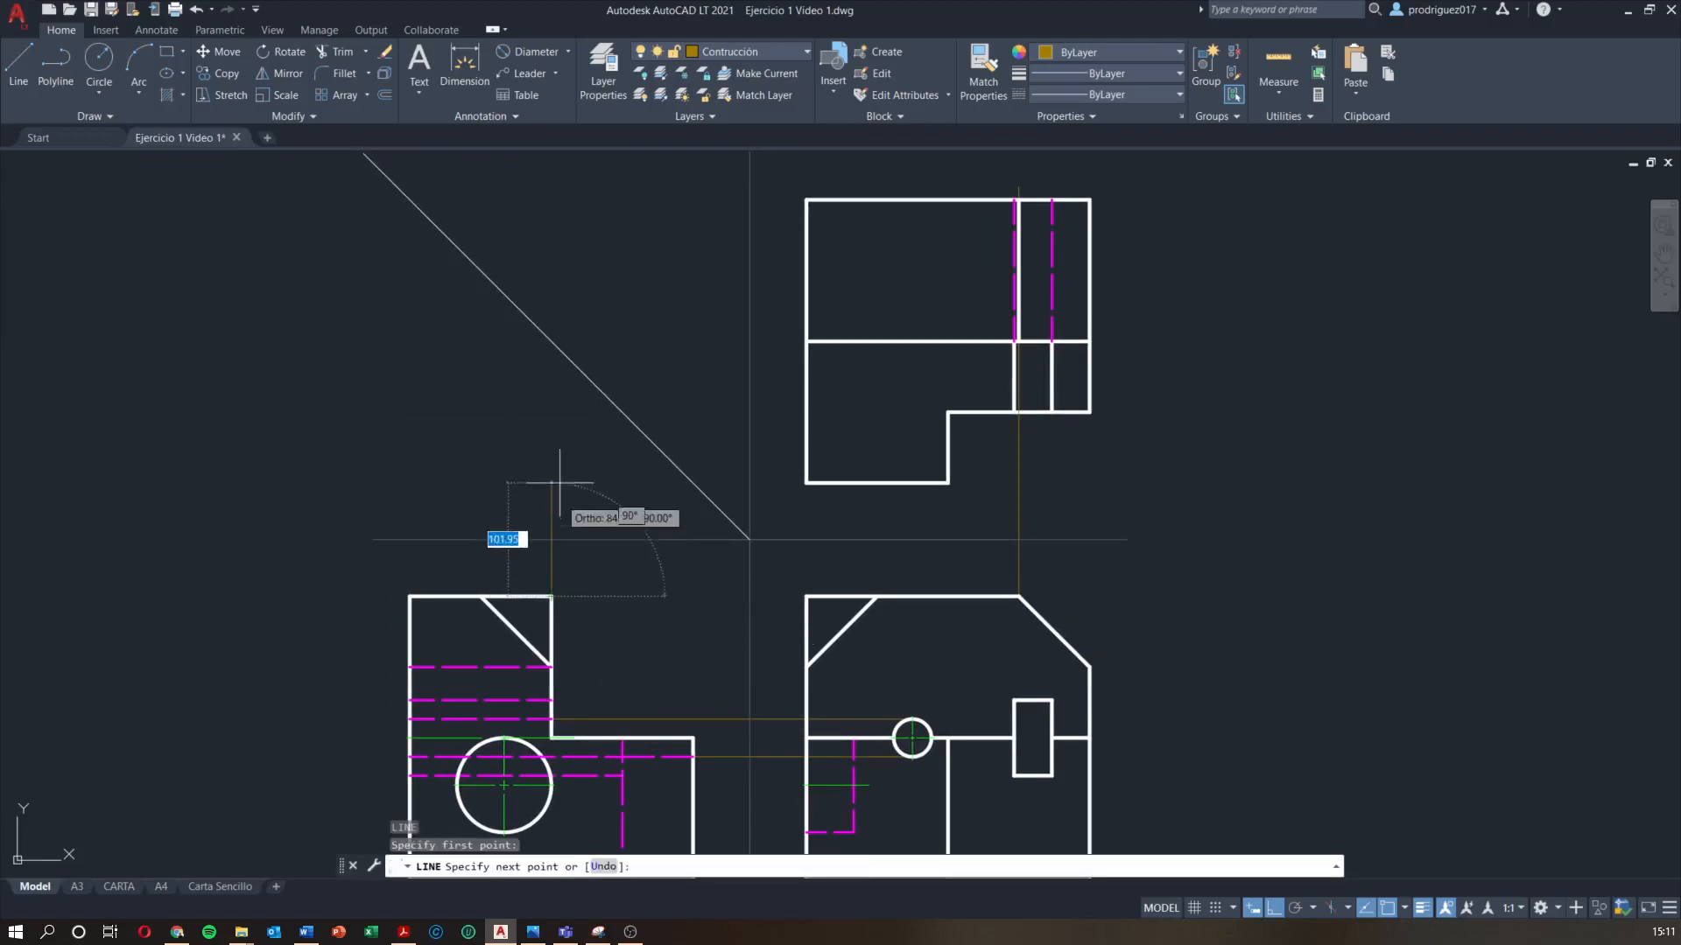
left_click(552, 342)
key("Escape")
Draw a horizontal projection line from the vertical line's intersection with the 45° line to the third view's inner horizontal edge
key("Return")
left_click(552, 342)
left_click(806, 341)
key("Escape")
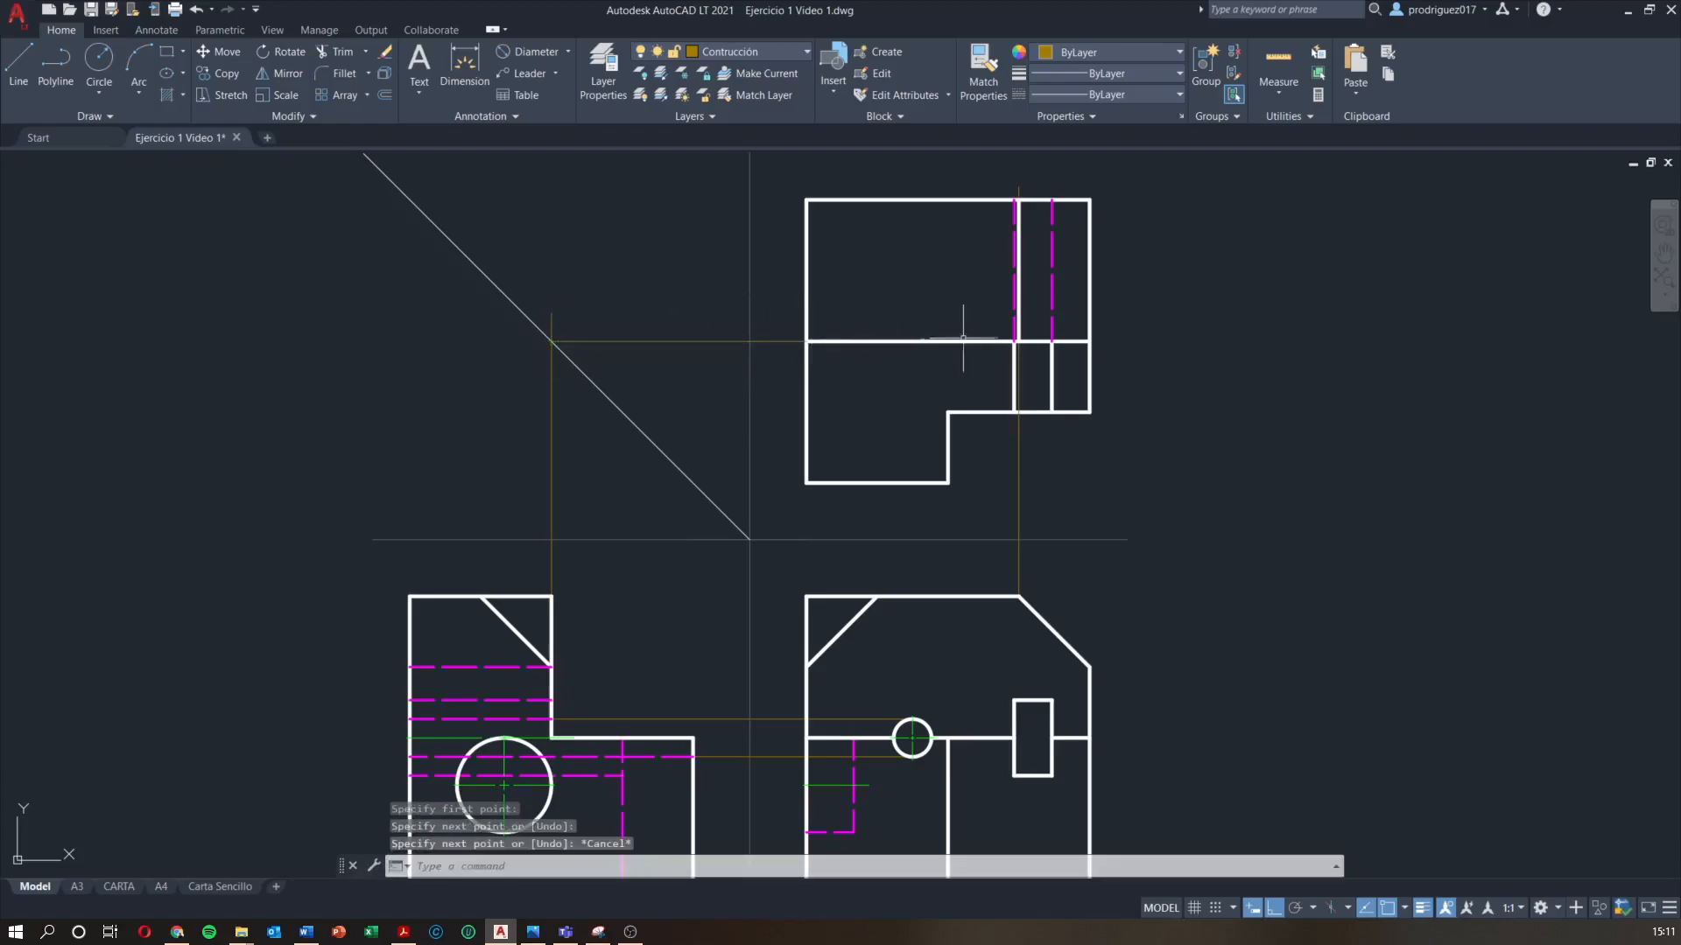
Draw a vertical projection line from the small circle's left quadrant up beyond the third view's top edge
middle_click_drag(947, 664, 929, 660)
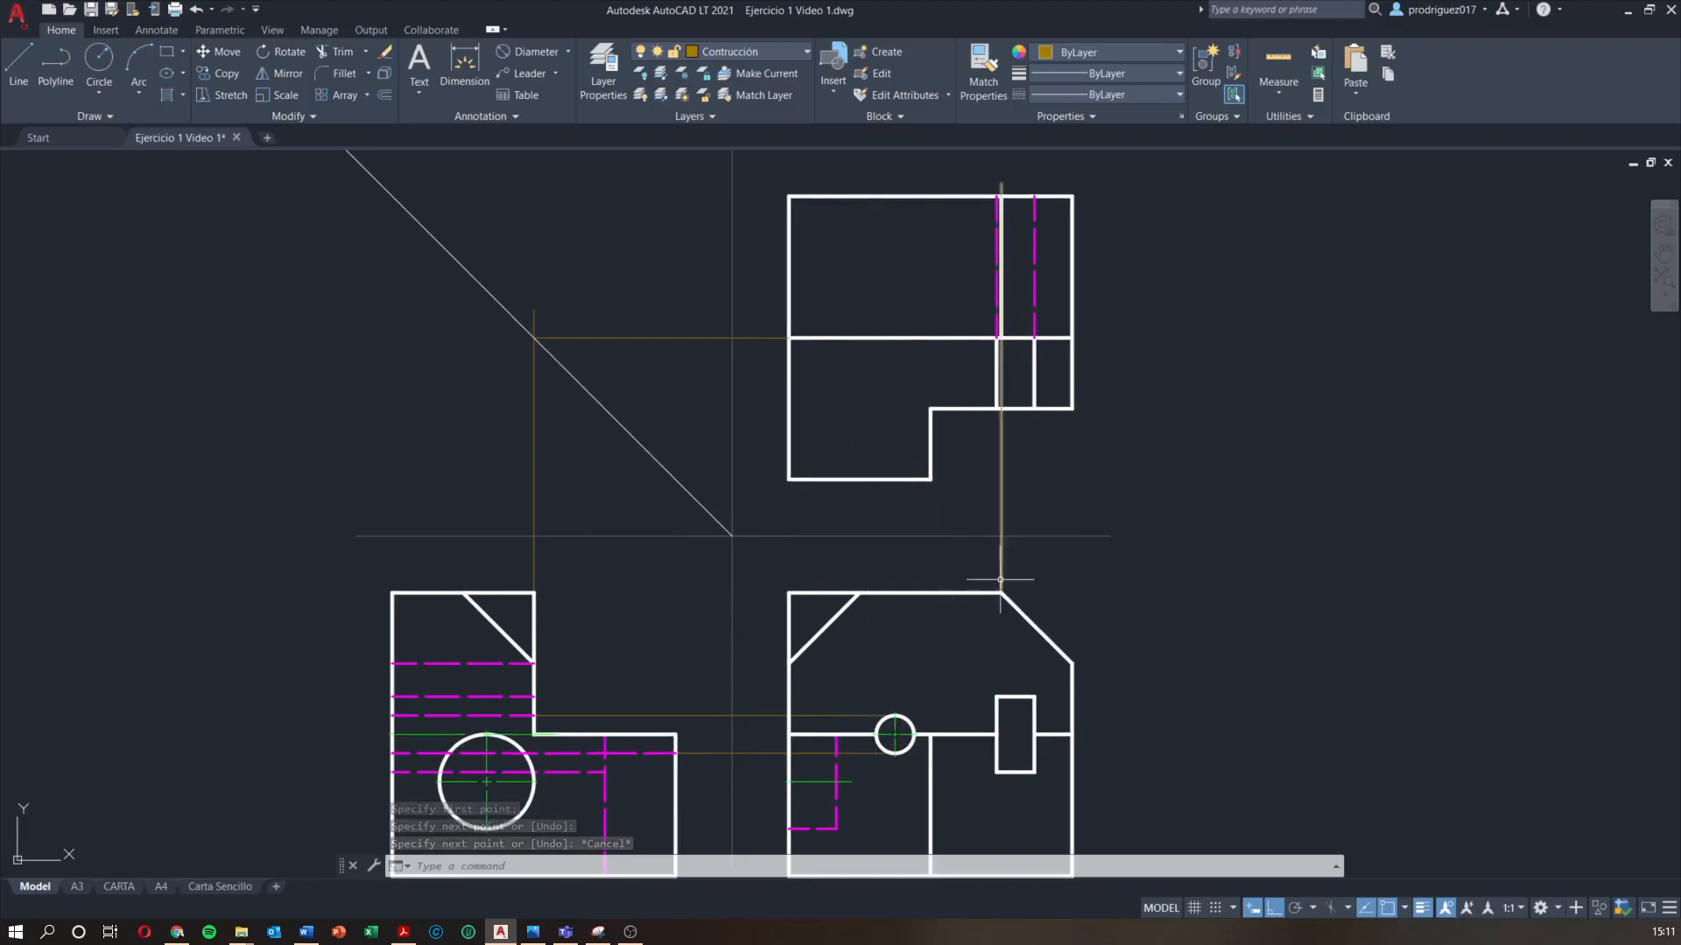
type("l")
key("Return")
scroll(893, 734, "up", 2)
scroll(867, 751, "up", 4)
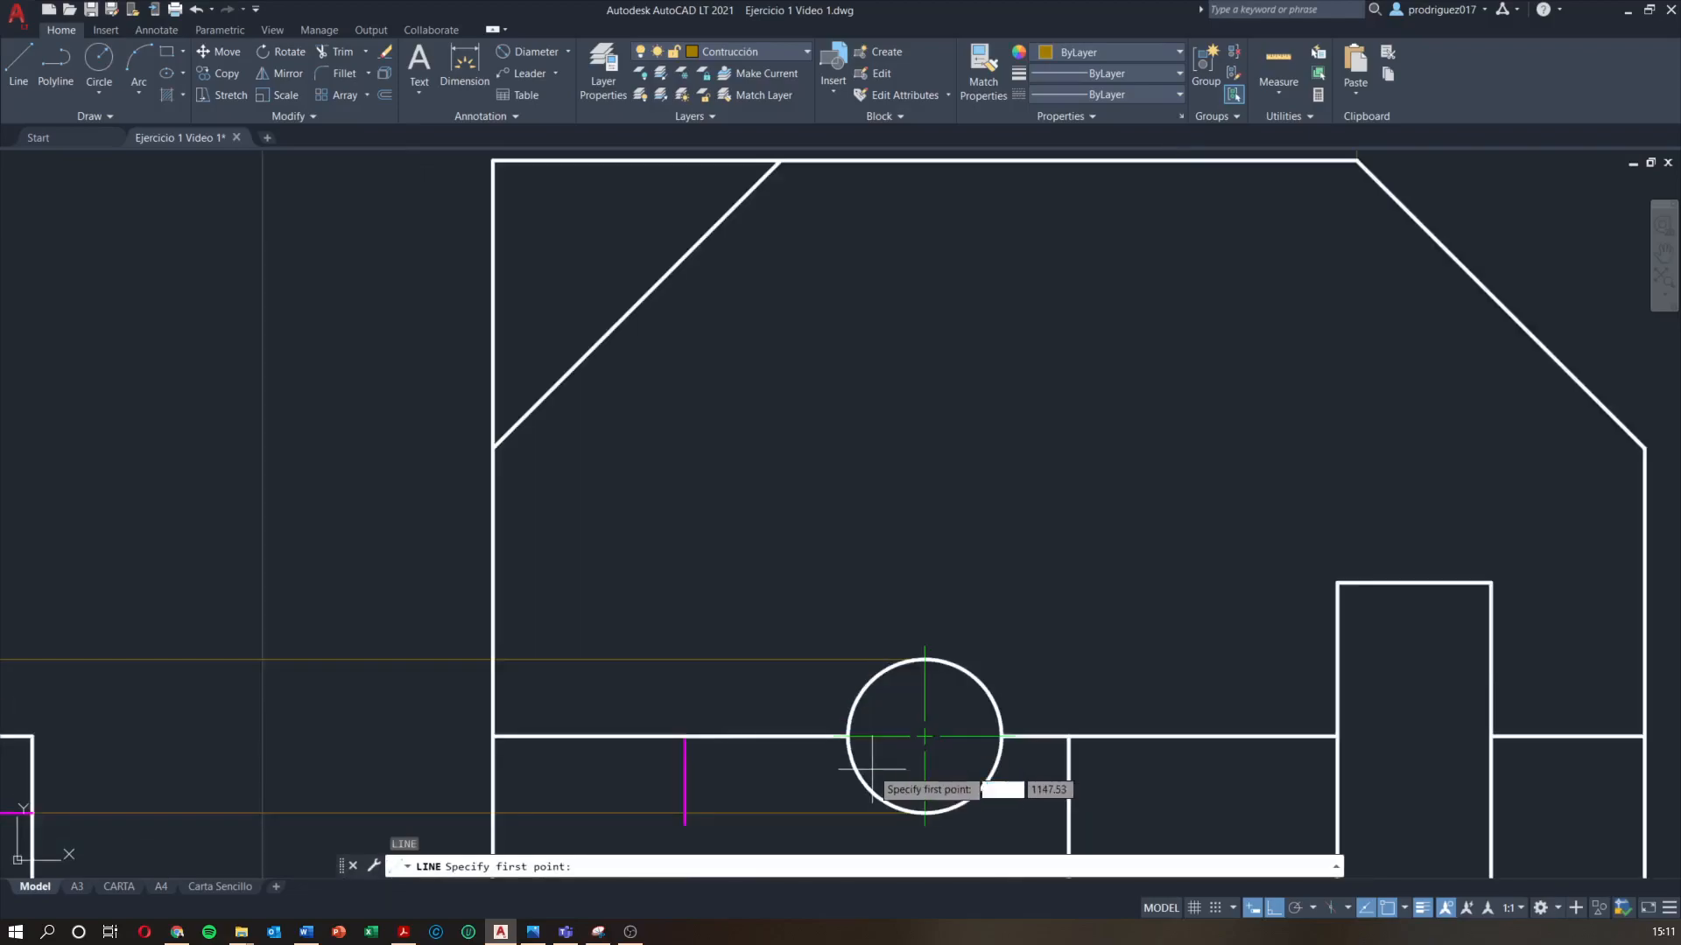
left_click(862, 753)
scroll(858, 508, "down", 4)
middle_click_drag(873, 511, 878, 681)
scroll(875, 592, "down", 2)
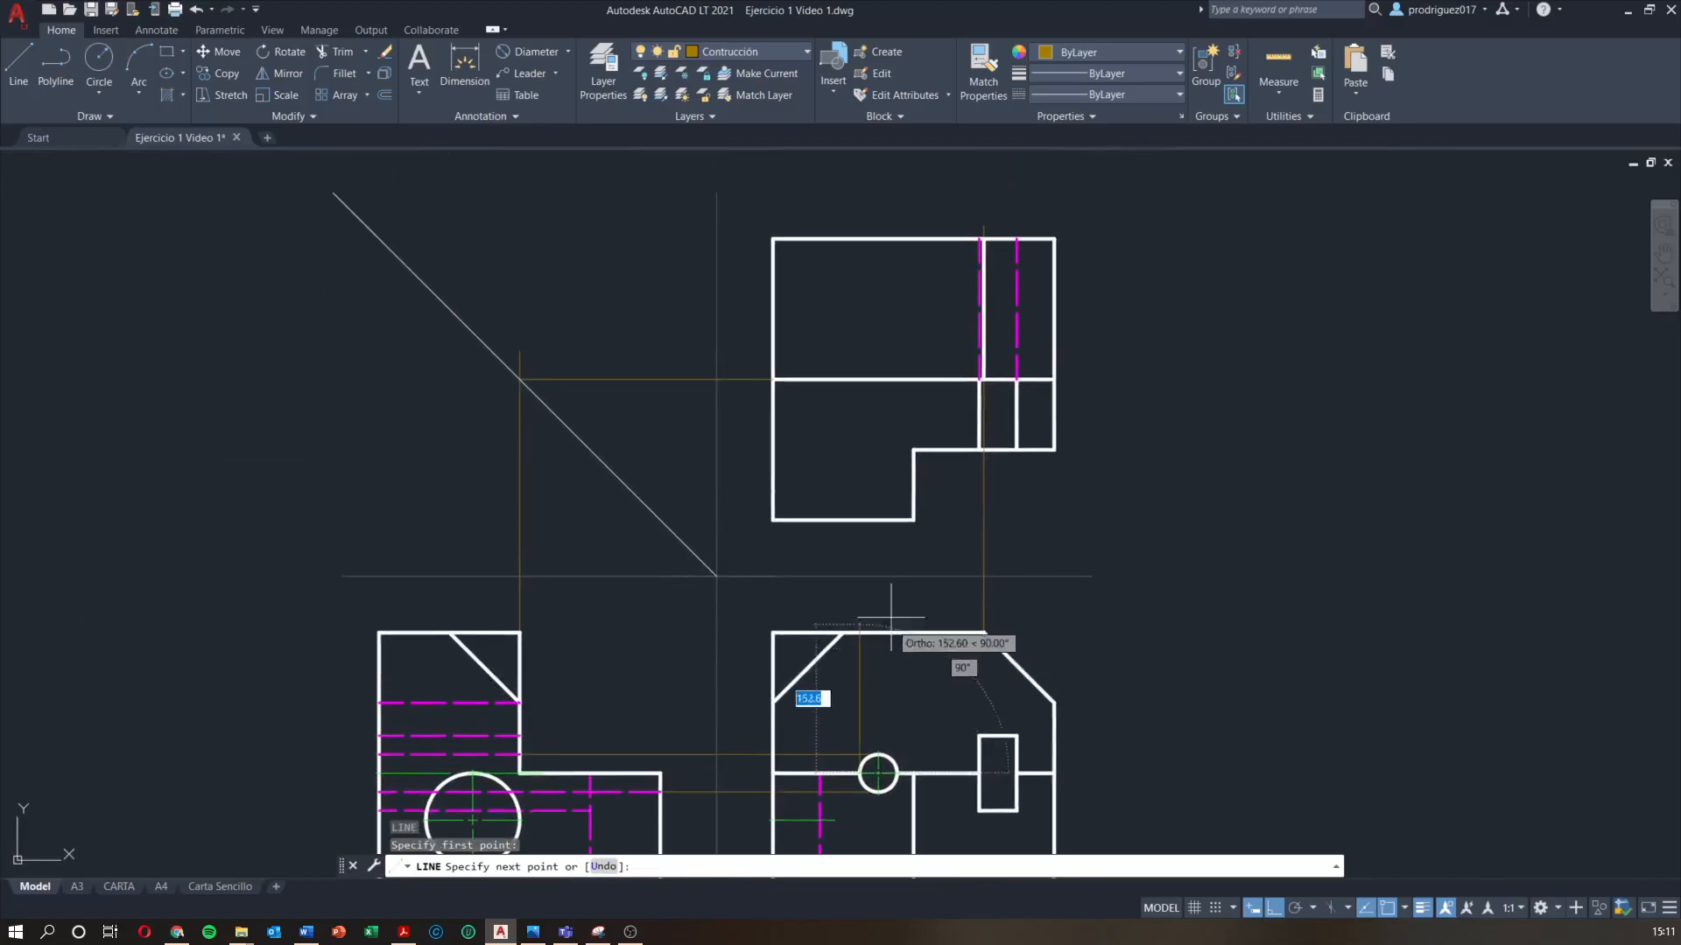
left_click(880, 214)
key("Escape")
Draw a vertical projection line from the small circle's right quadrant up beyond the third view's top edge
middle_click_drag(922, 732, 919, 716)
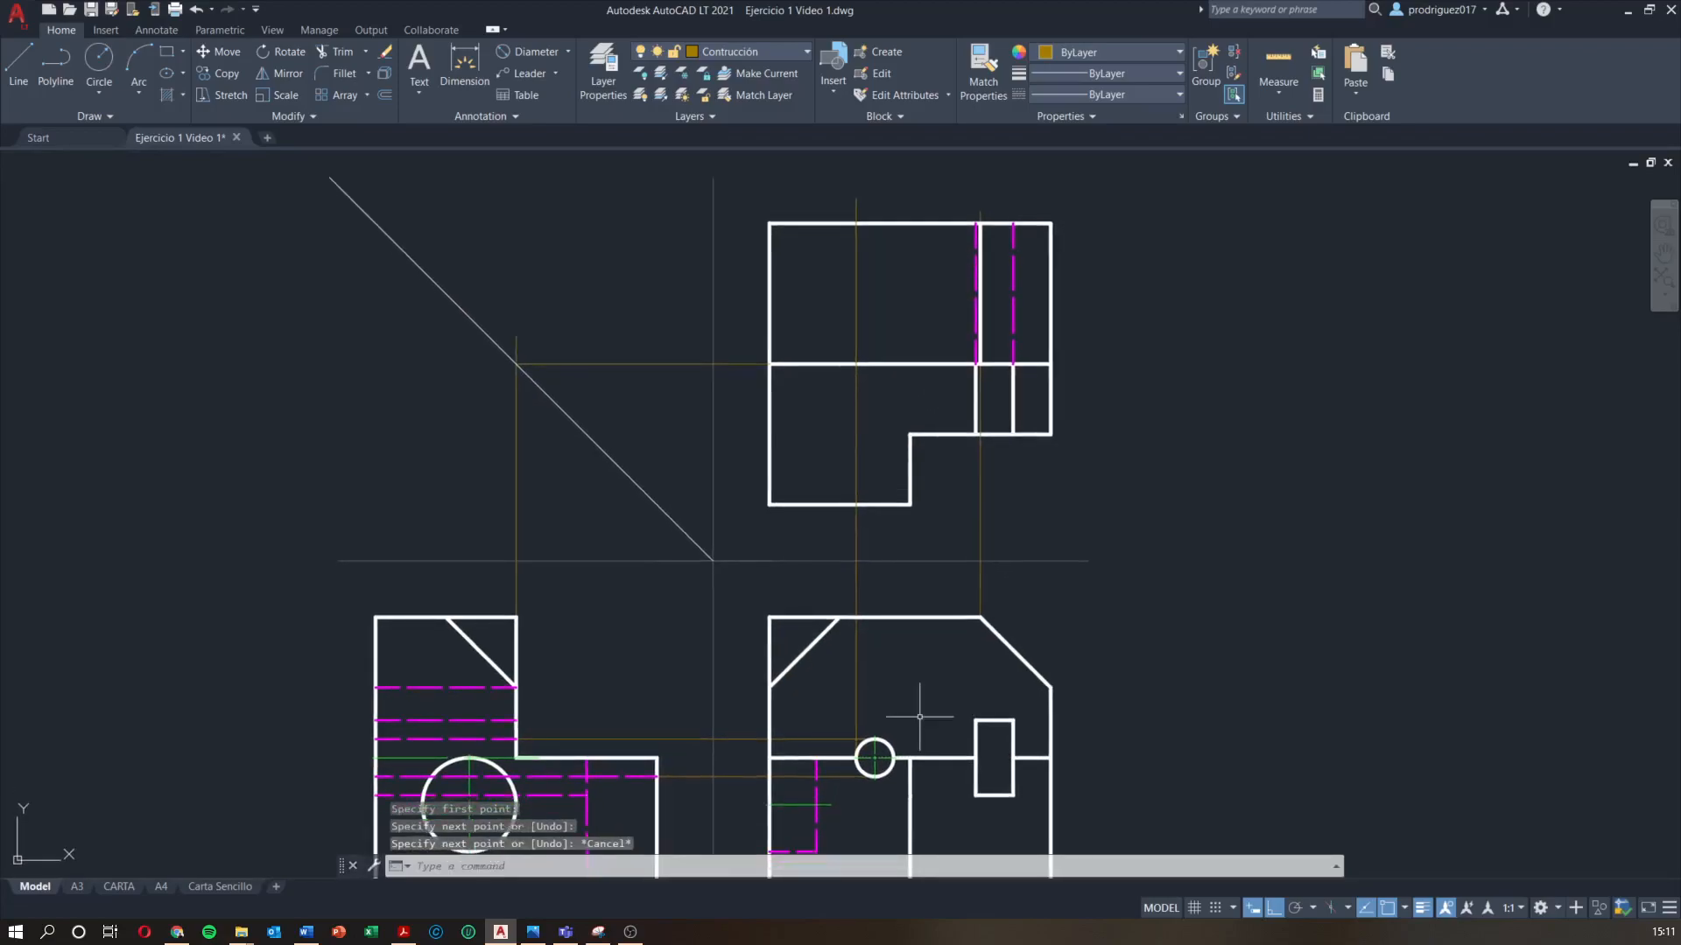
type("l")
key("Return")
scroll(892, 766, "up", 4)
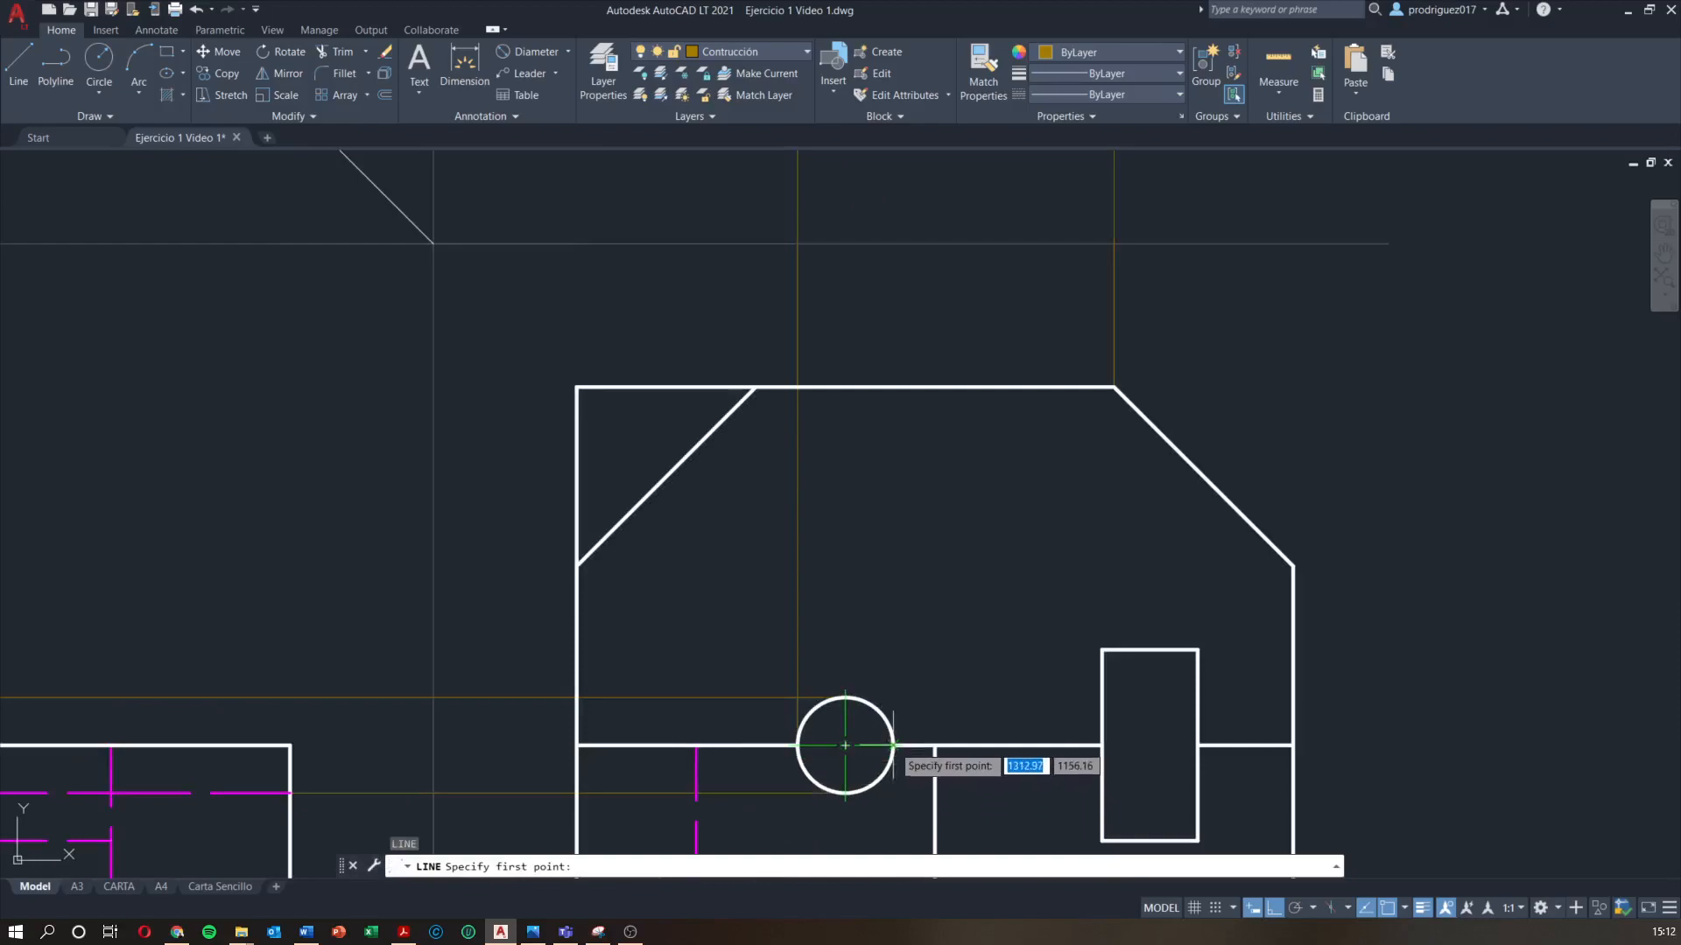
left_click(893, 745)
scroll(892, 745, "down", 5)
scroll(866, 276, "up", 2)
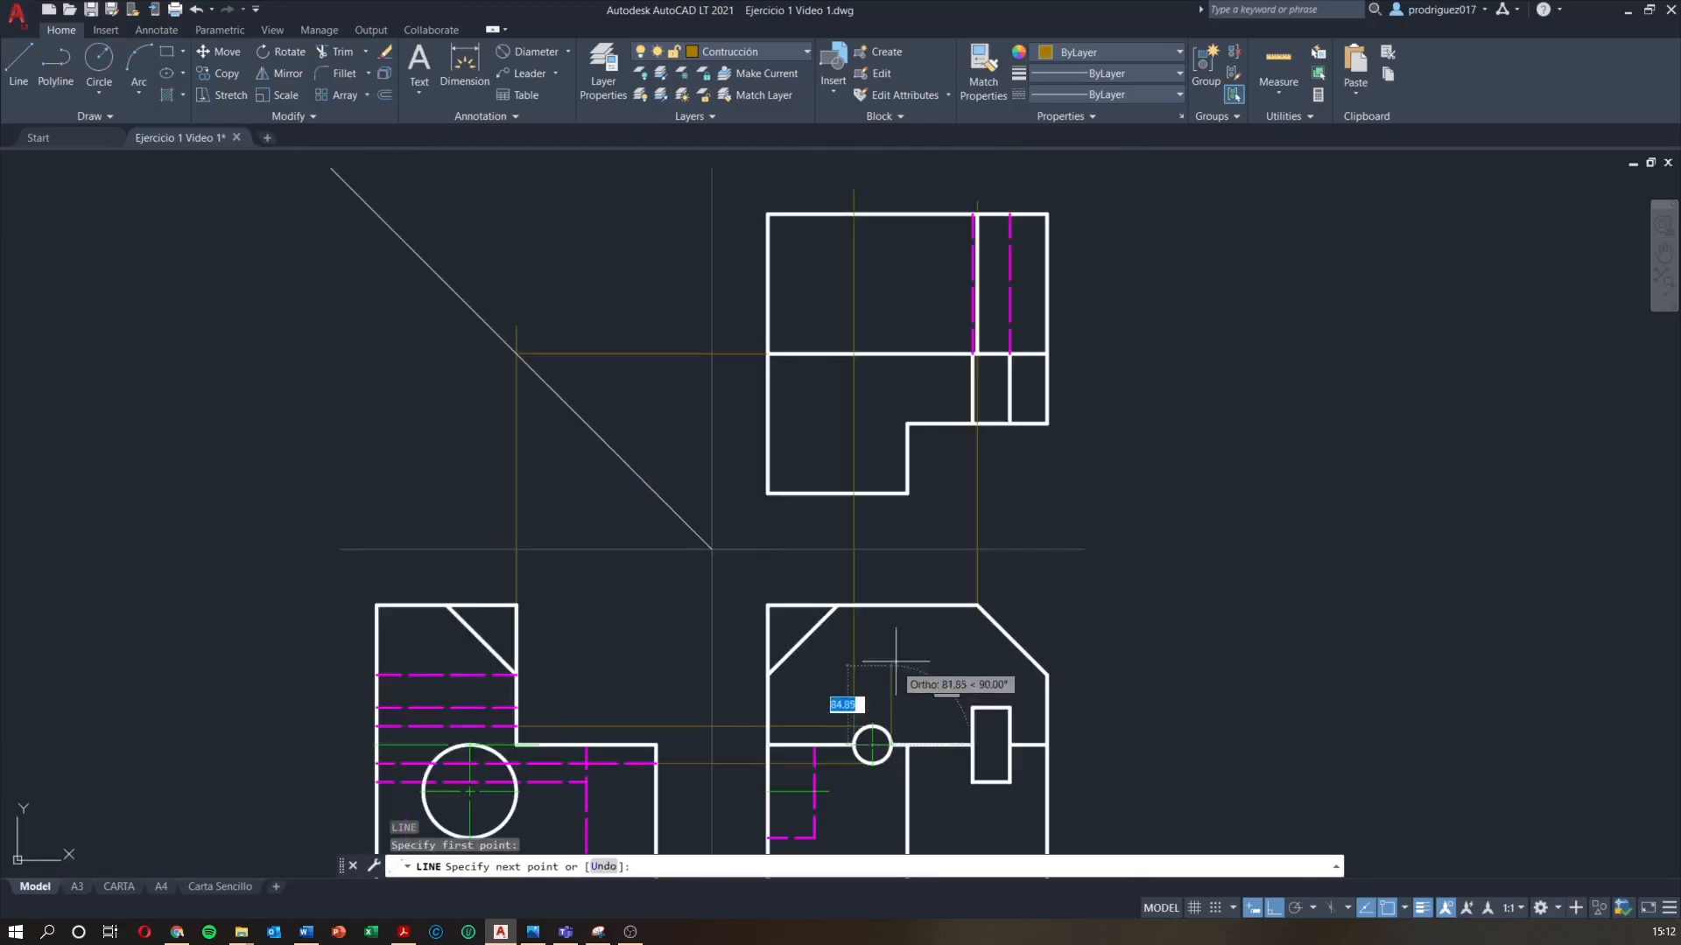
key("Escape")
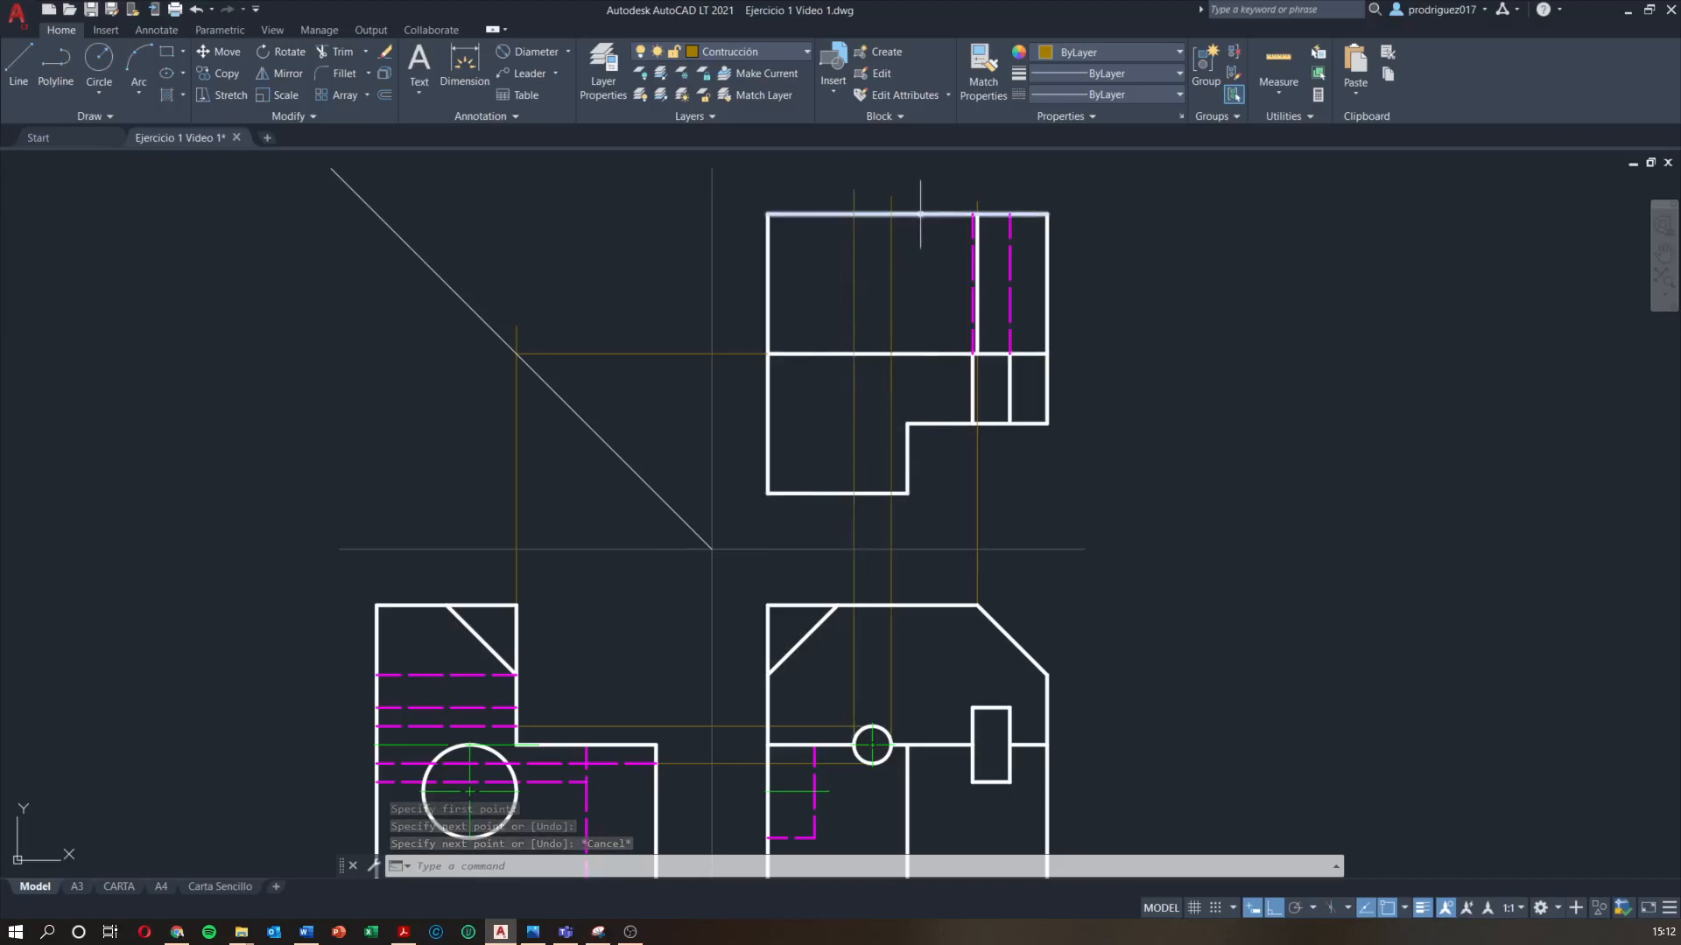
On the Contorno layer, draw the small hole's left edge in the third view, from the bottom edge to the inner horizontal edge
left_click(738, 52)
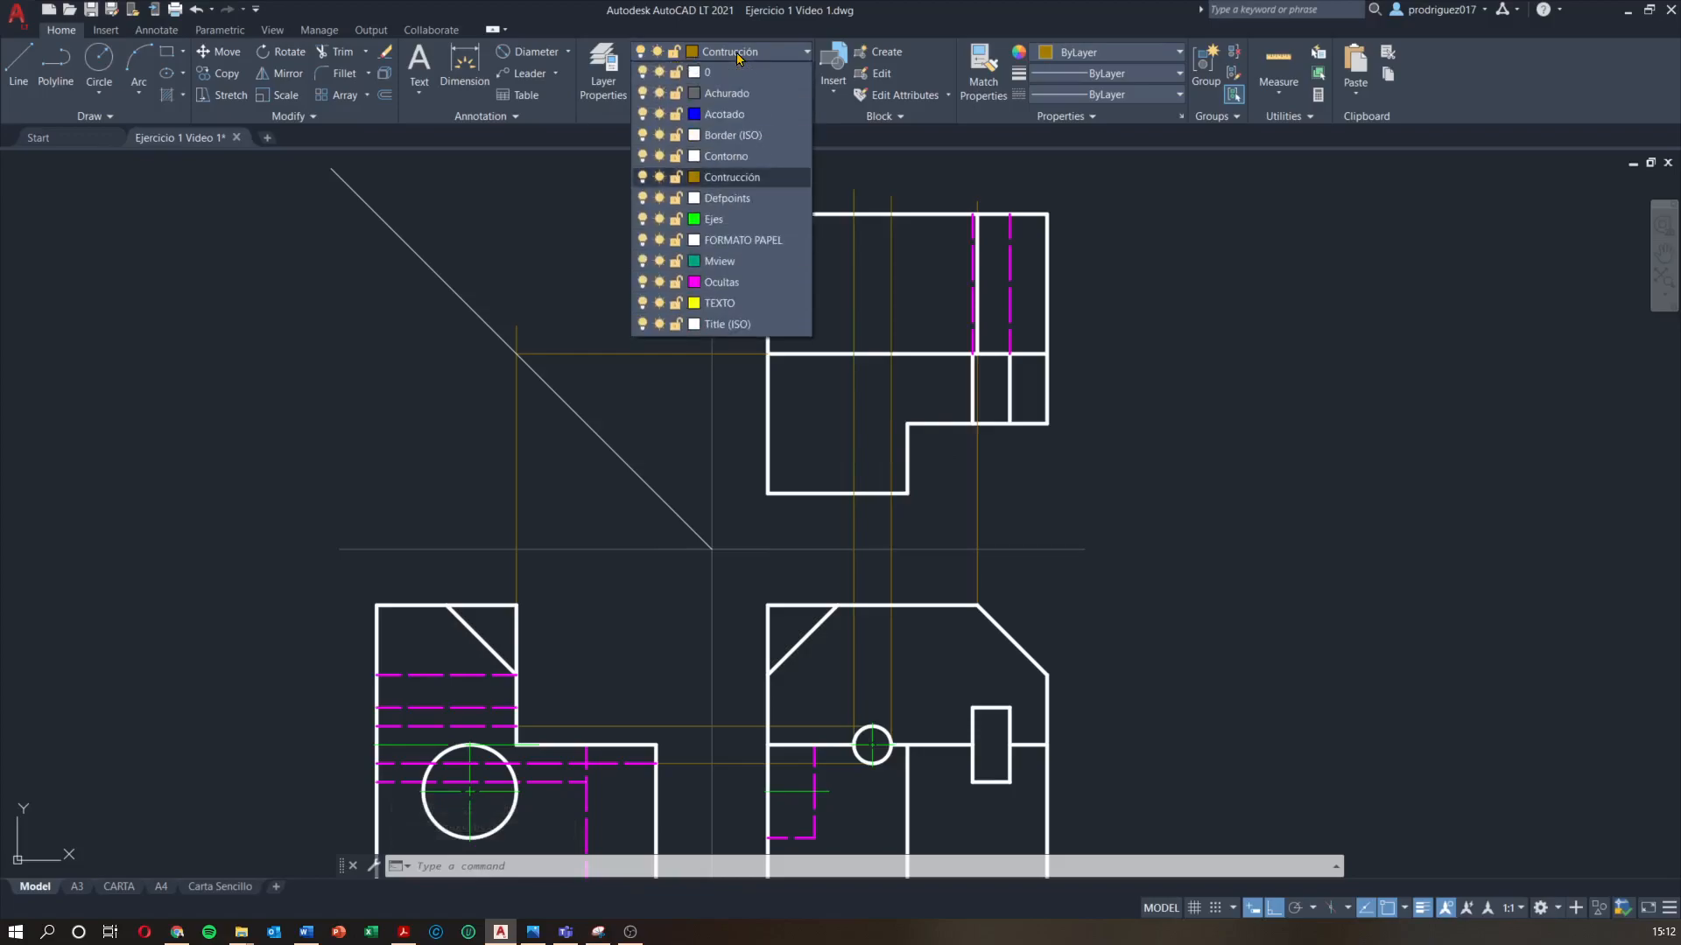
left_click(740, 136)
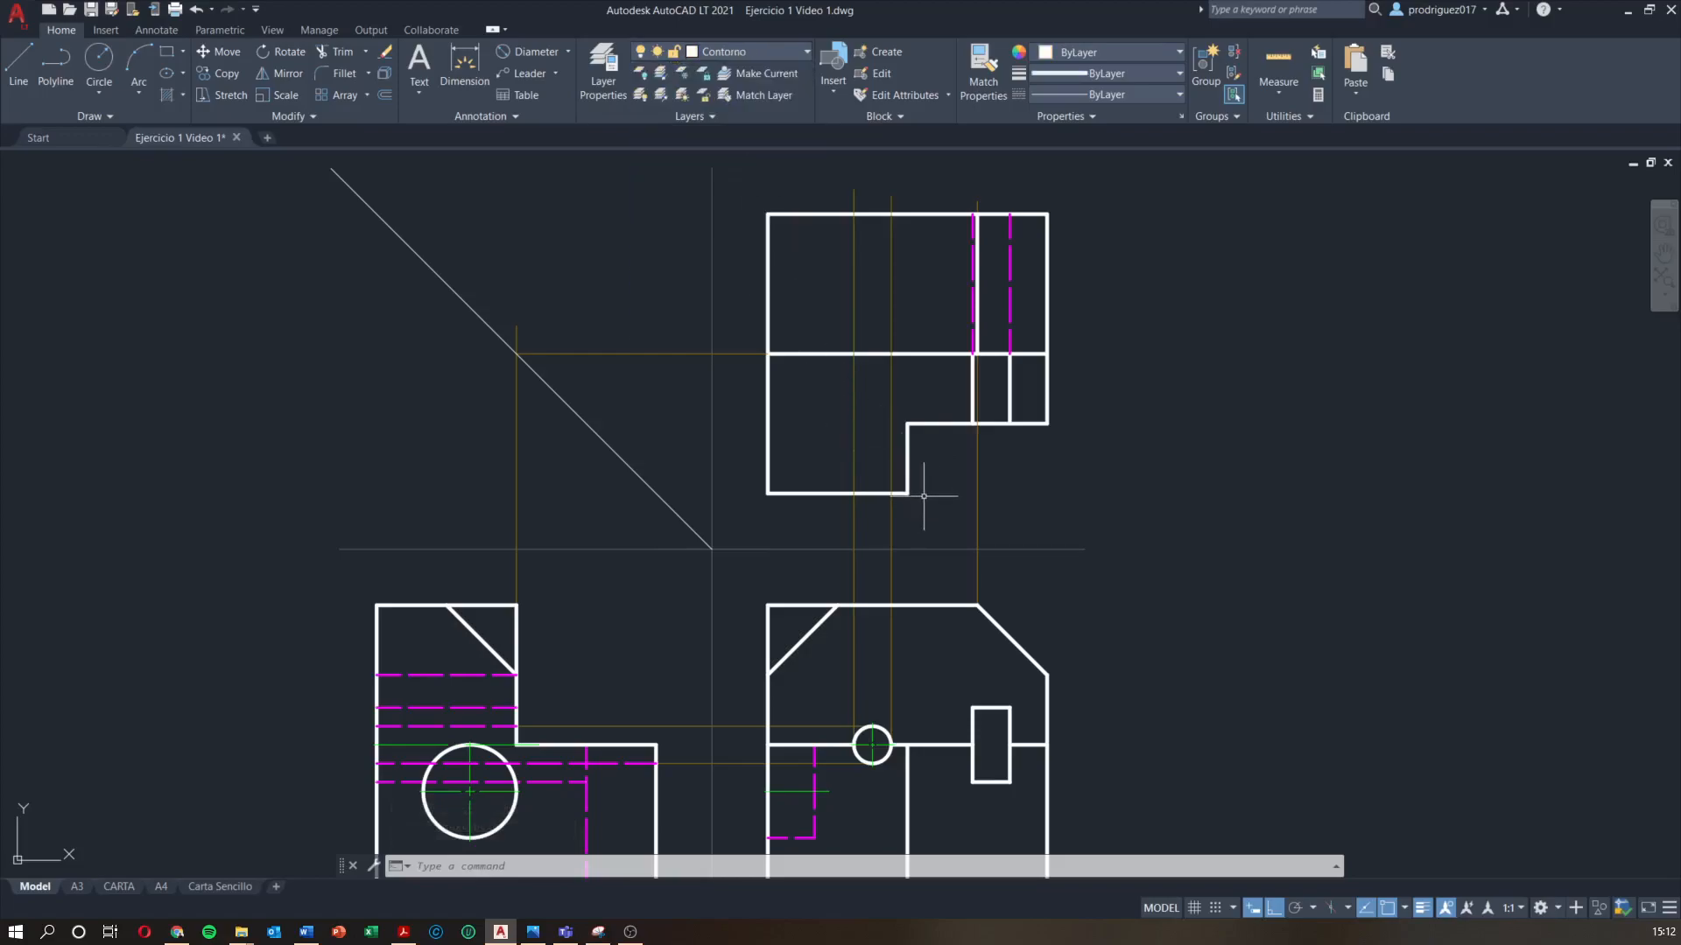
type("l")
key("Return")
left_click(810, 493)
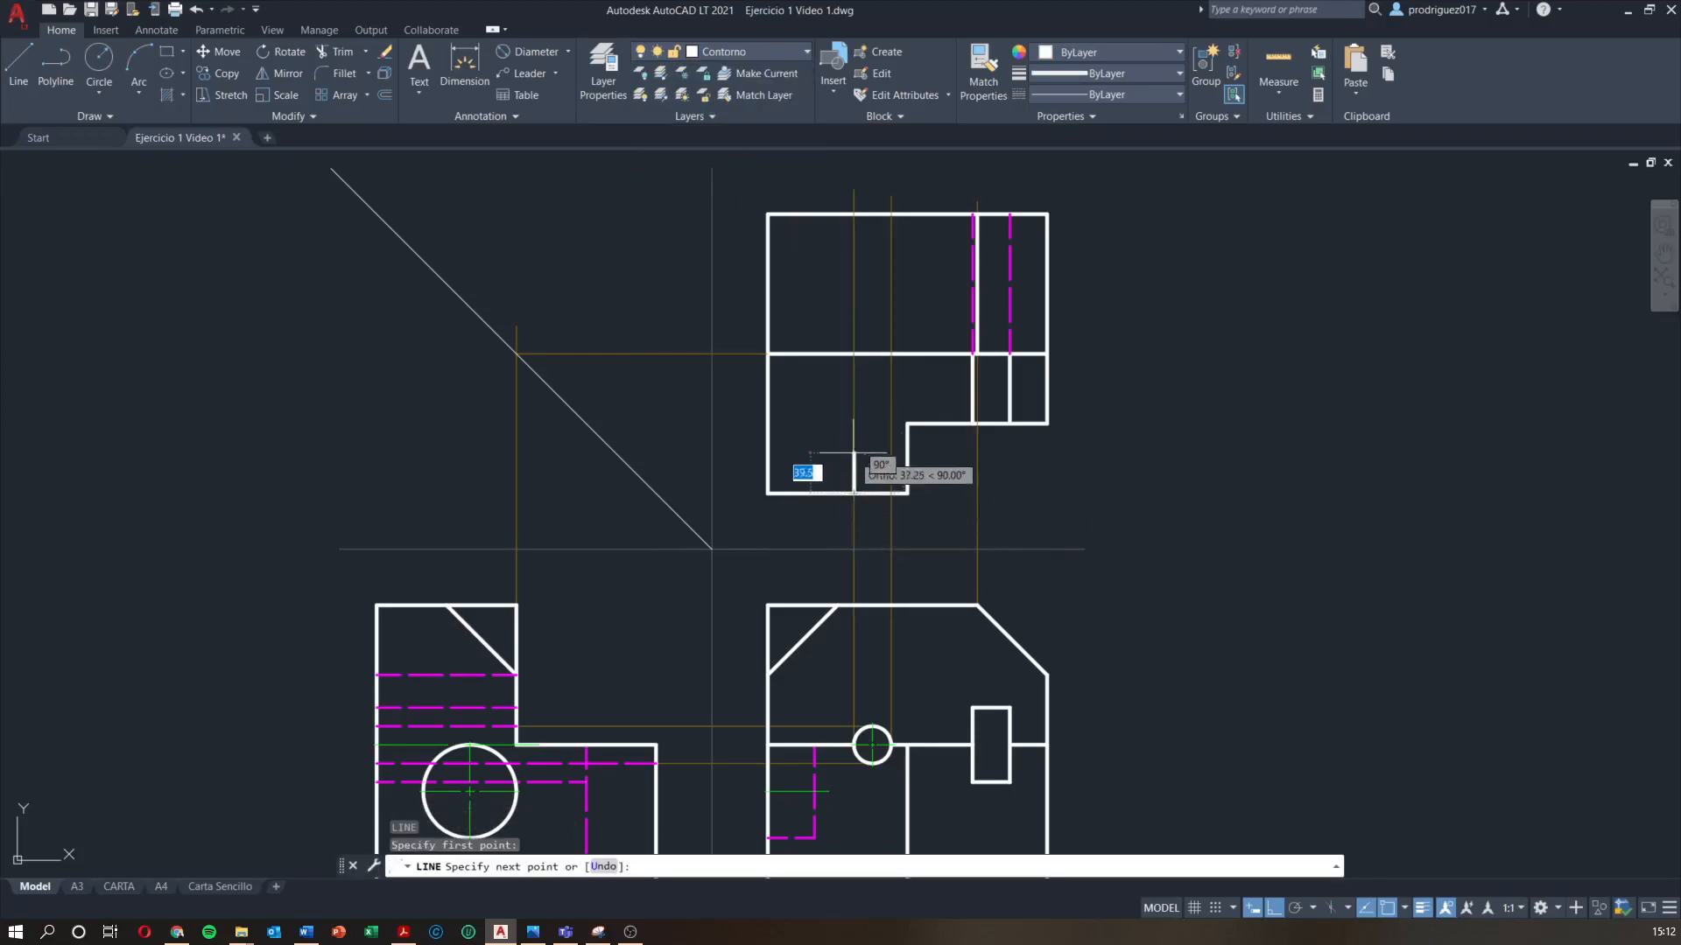
key("Escape")
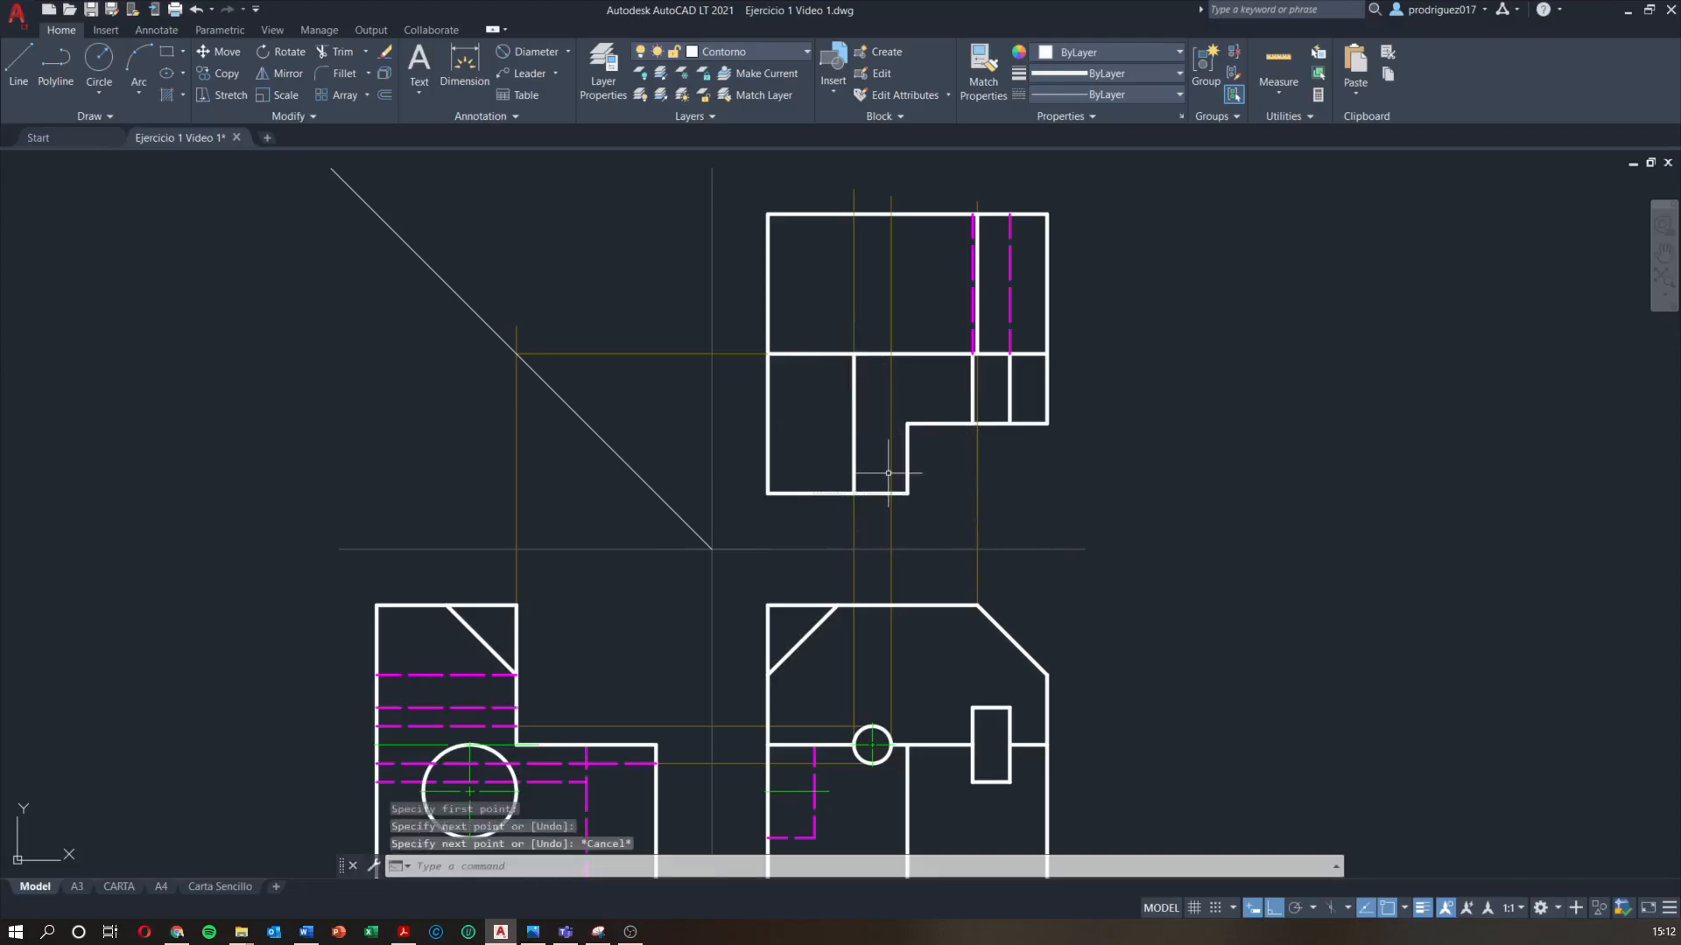
Draw the small hole's right edge in the third view along its projection line, from the bottom edge to the inner horizontal edge
type("l")
key("Return")
left_click(890, 492)
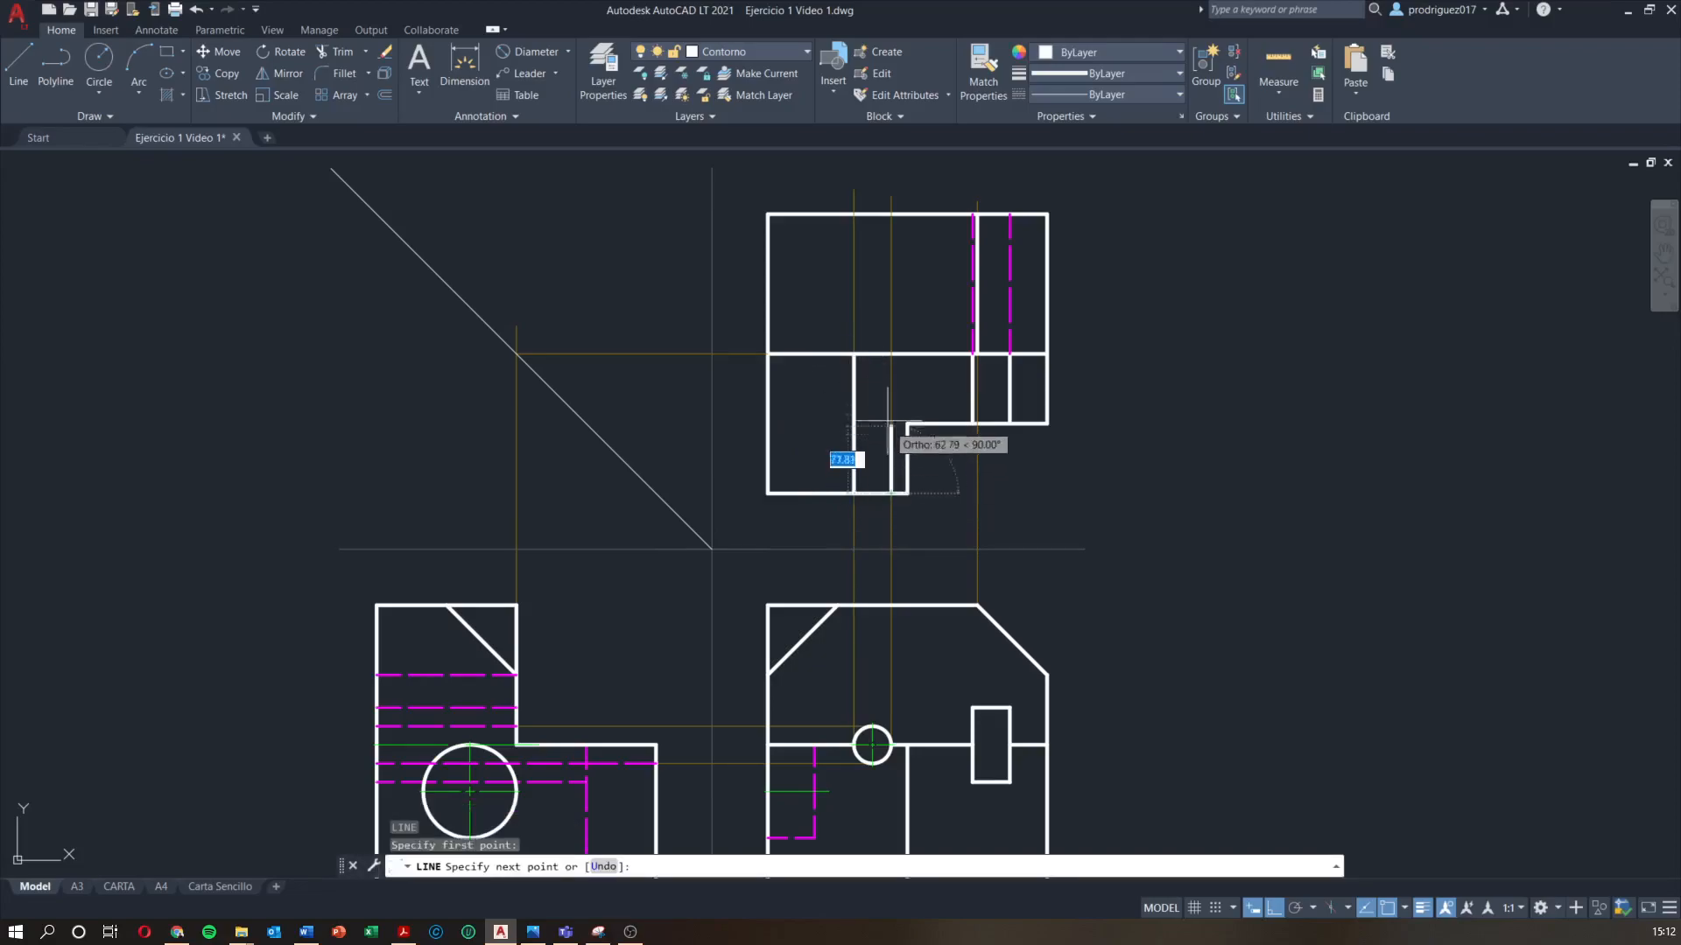
left_click(890, 354)
key("Escape")
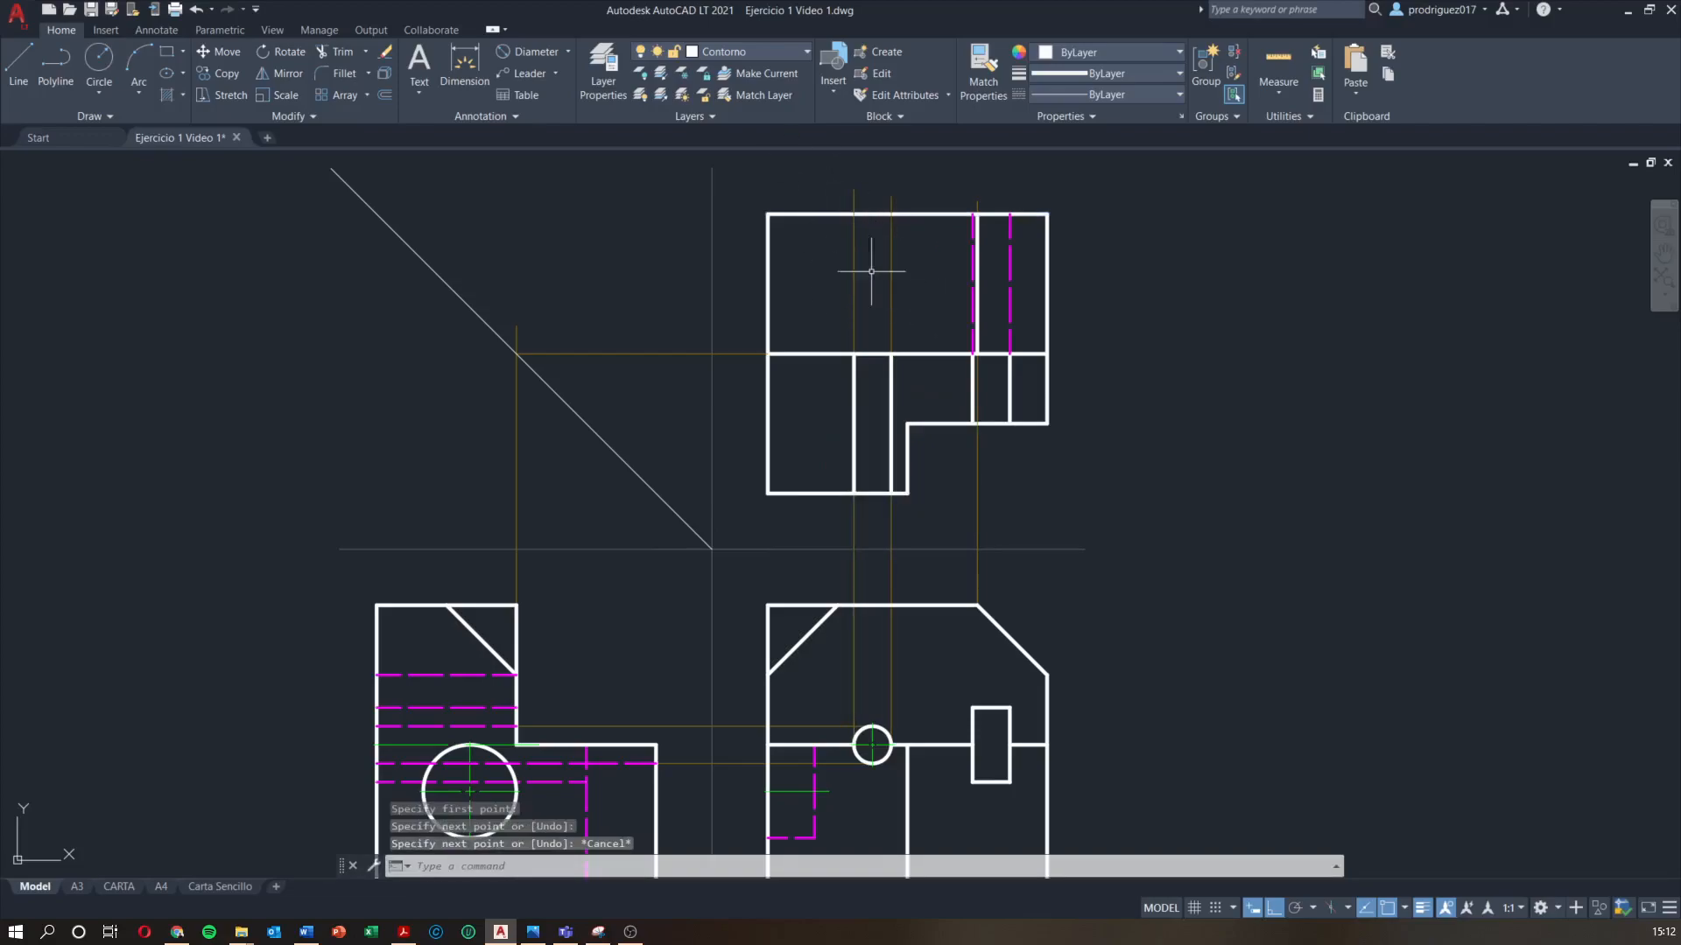
On the Ocultas layer, draw the small hole's hidden left edge in the third view, from the inner horizontal edge to the top edge
left_click(755, 54)
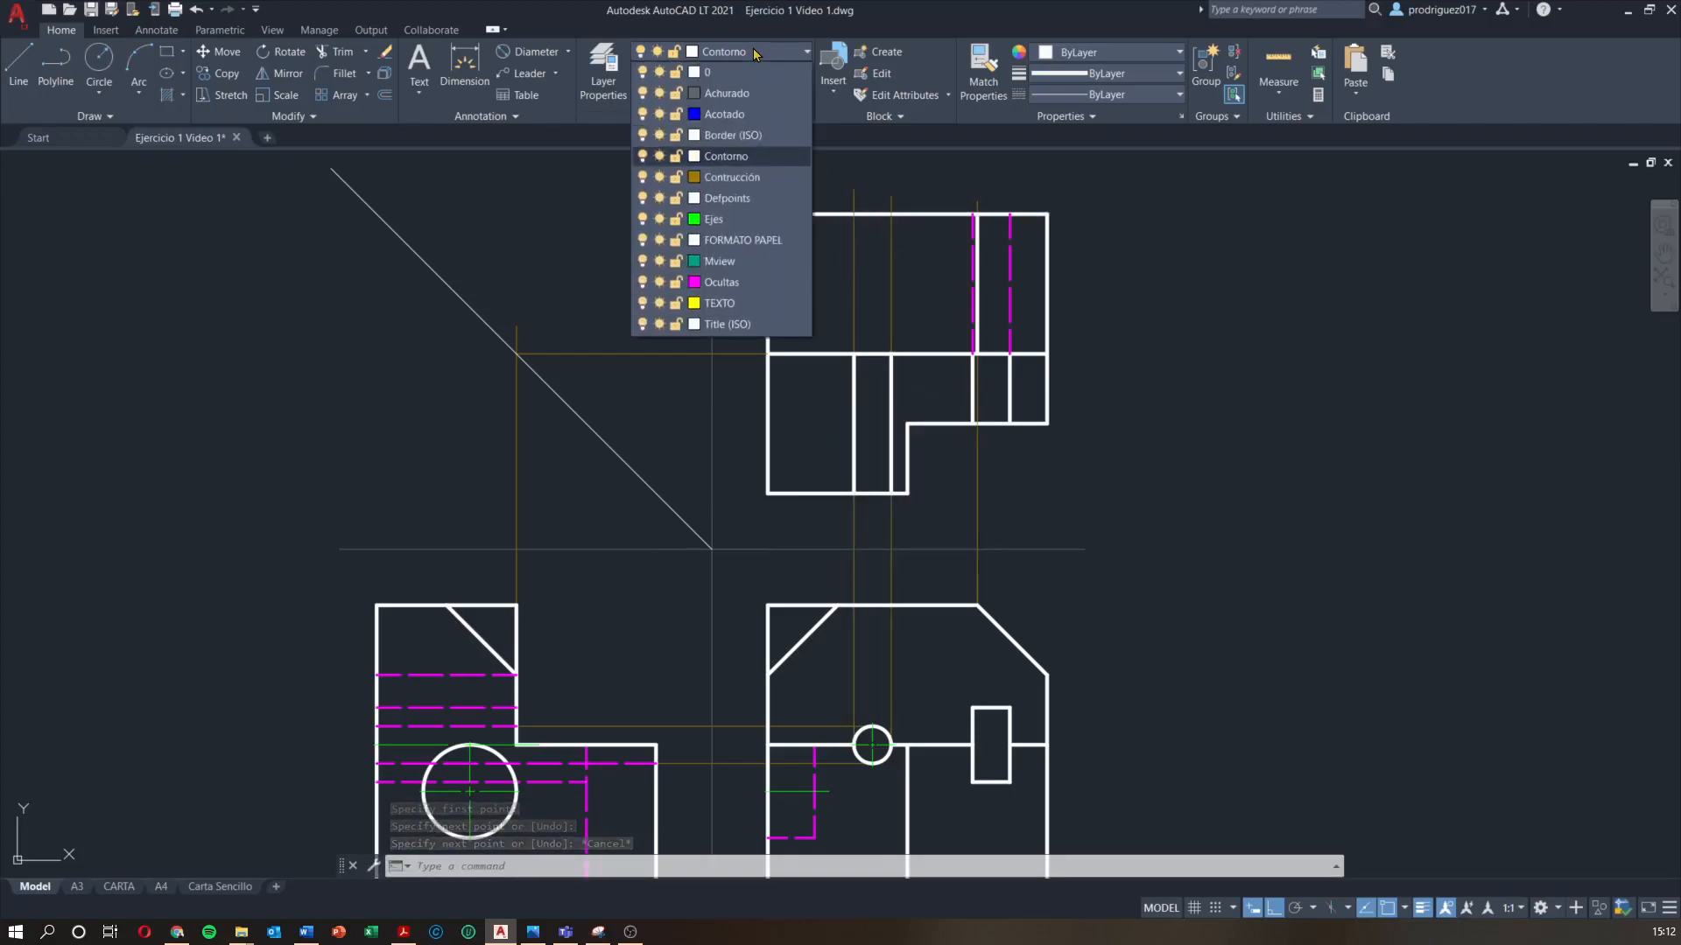
left_click(732, 273)
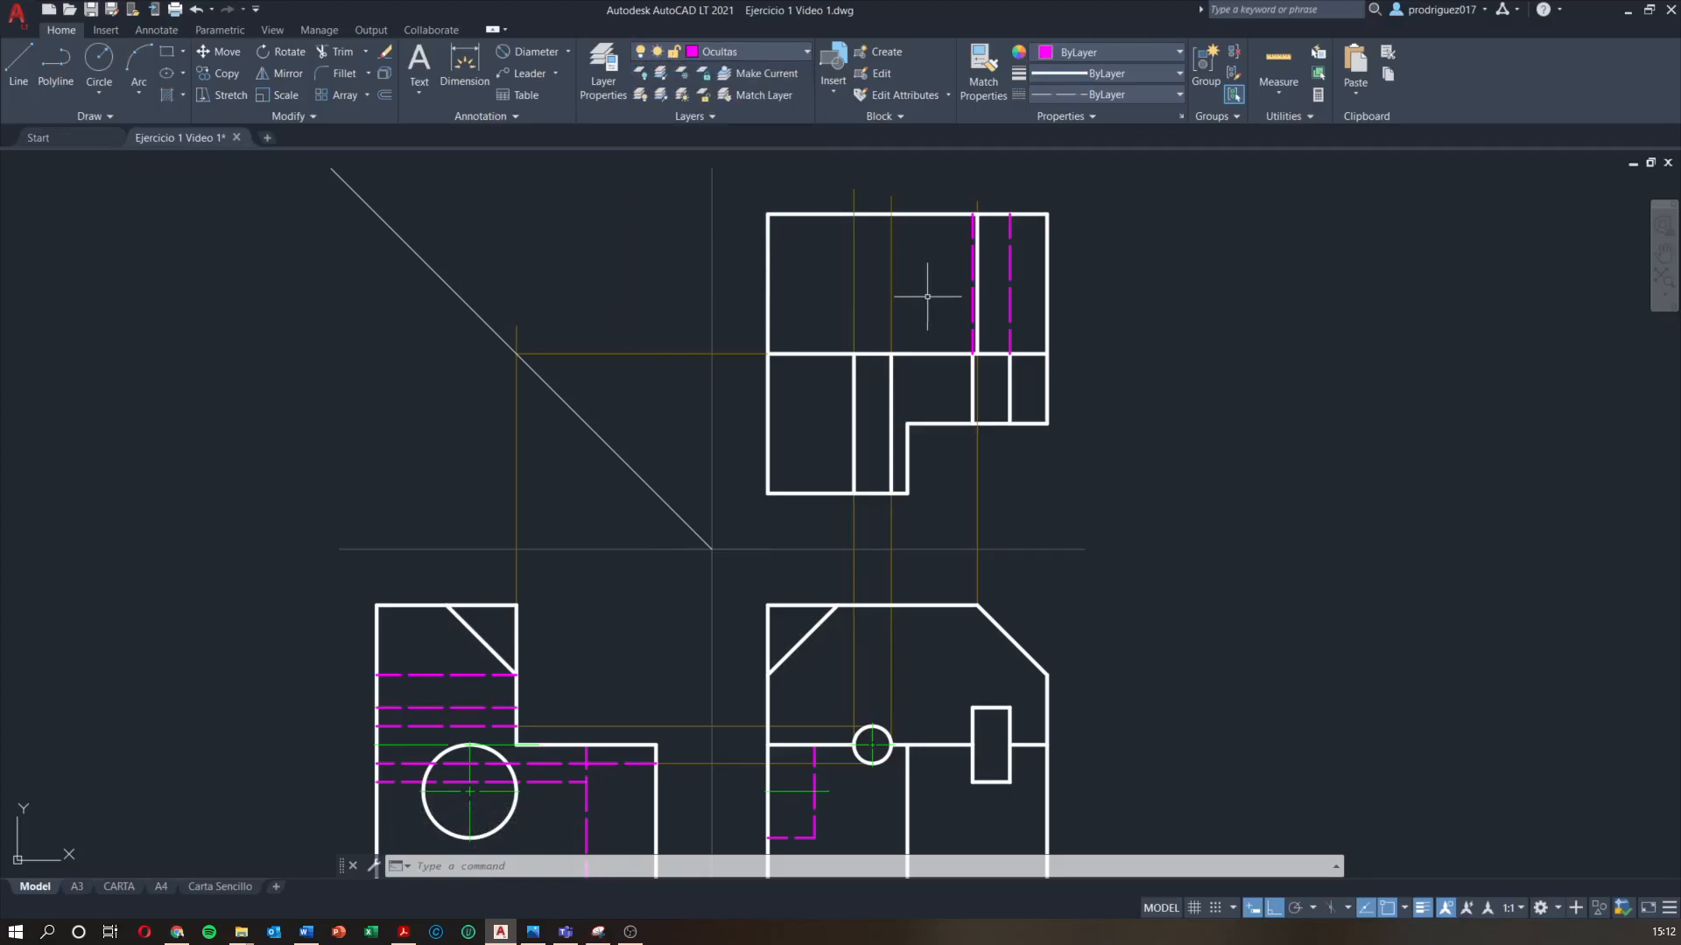
key("Return")
left_click(854, 355)
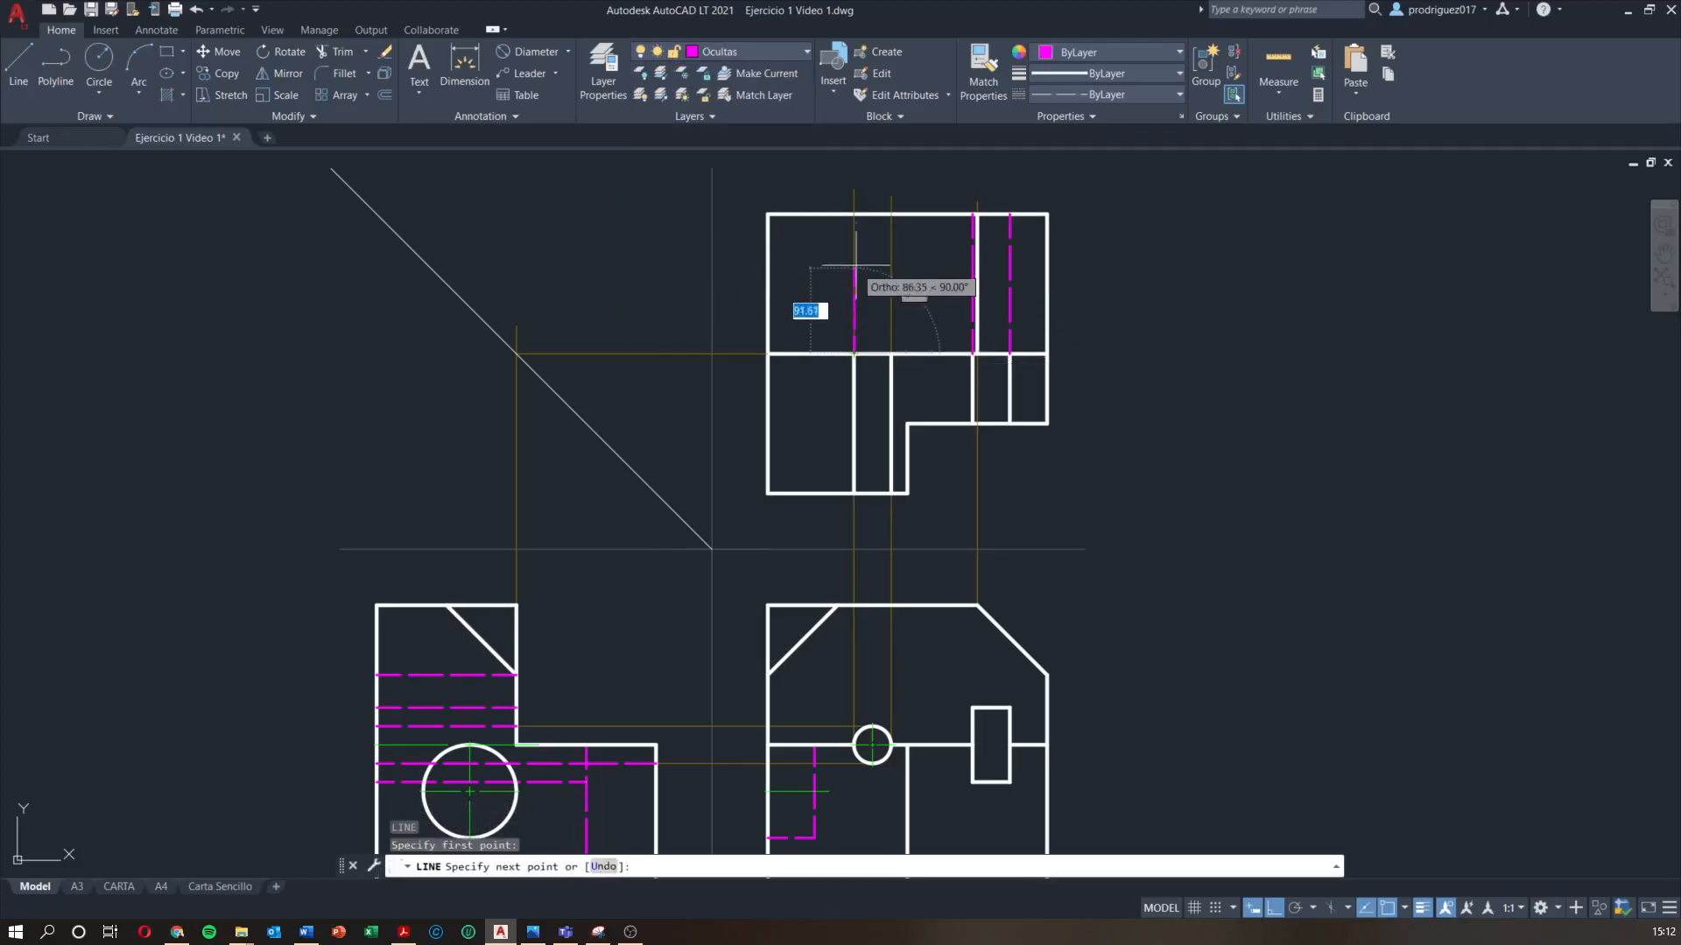
left_click(853, 215)
key("Escape")
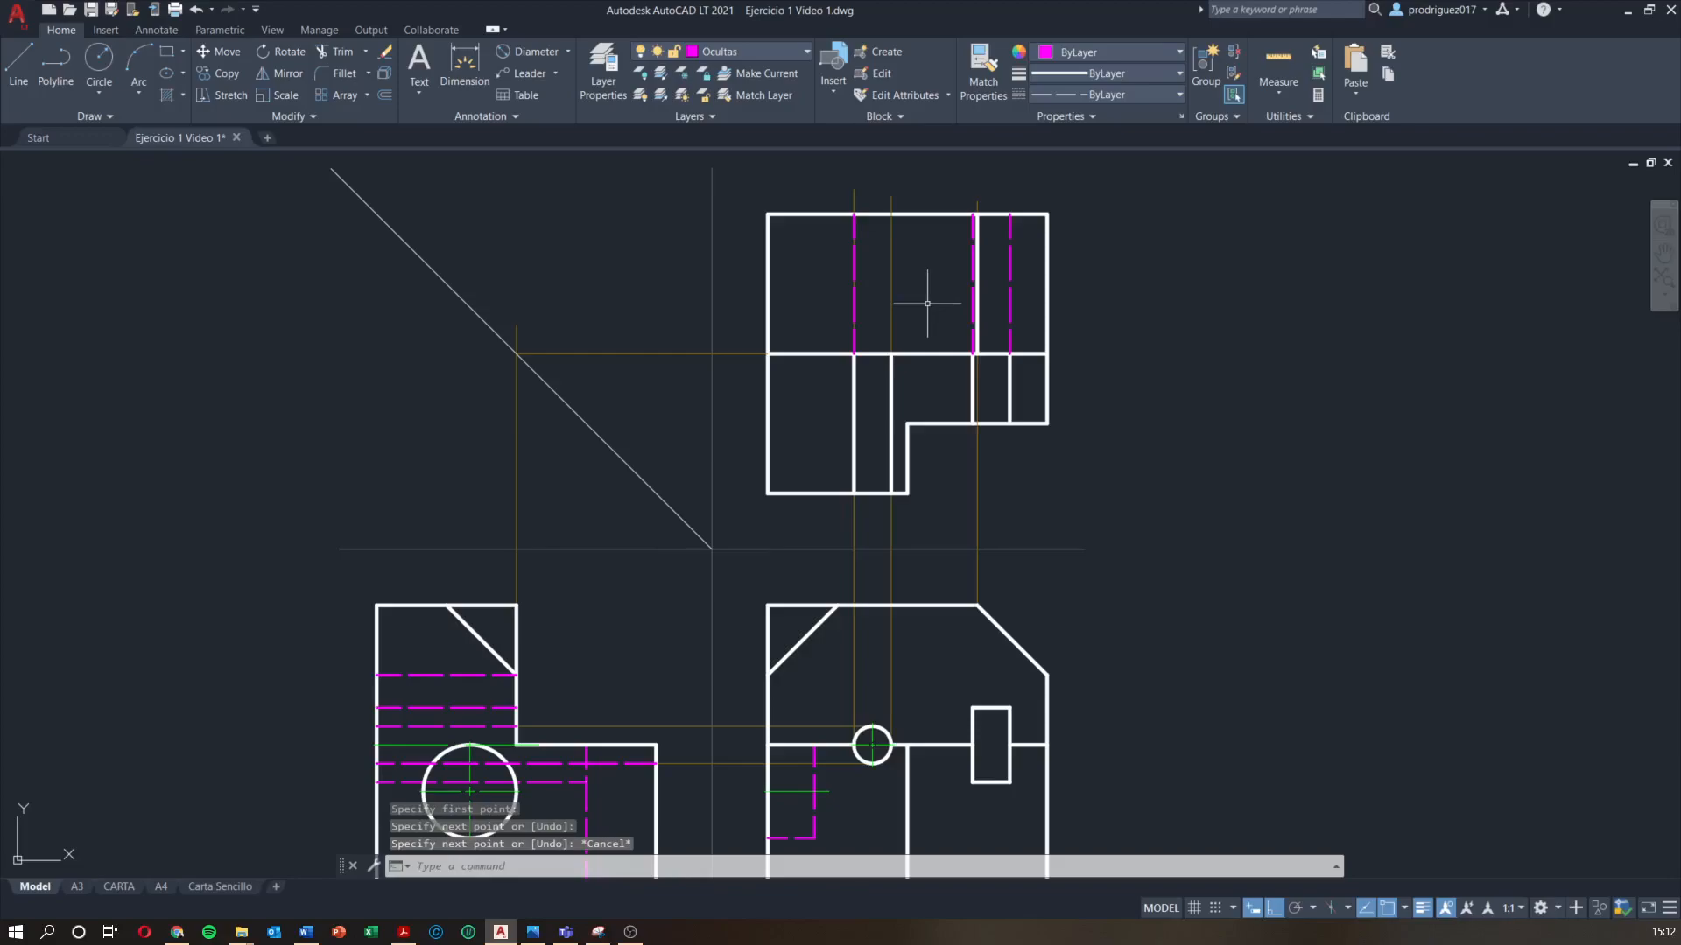
Draw the small hole's hidden right edge in the third view, from the inner horizontal edge to the top edge
key("Return")
left_click(892, 355)
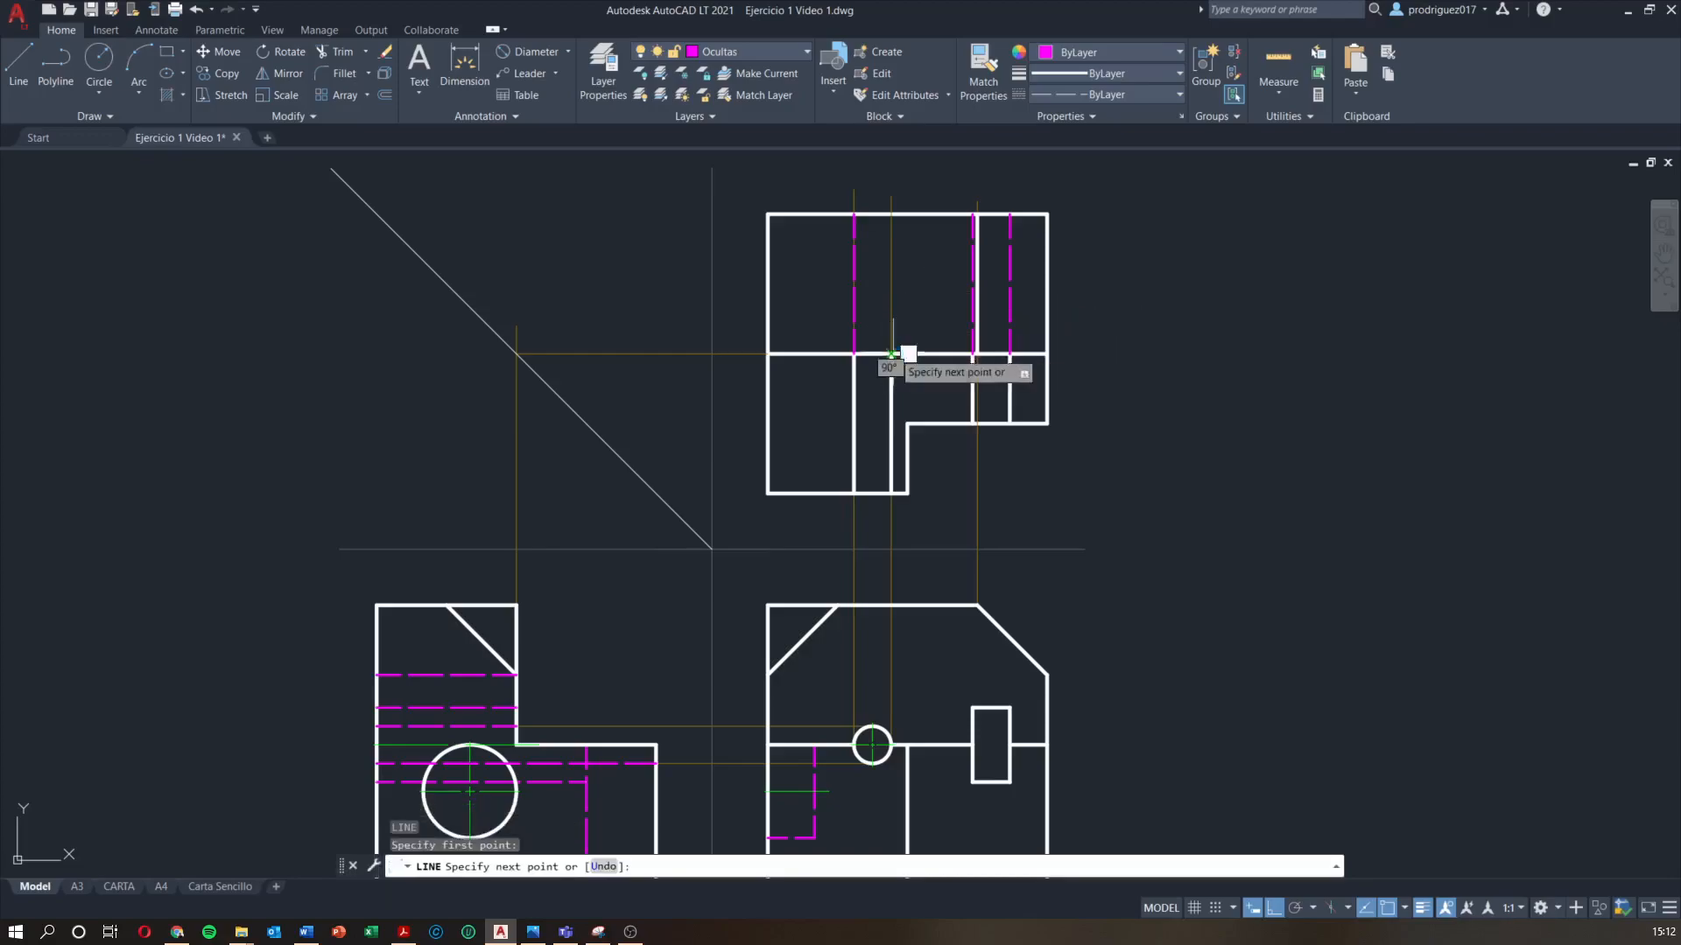
left_click(897, 214)
key("Escape")
Erase the three vertical projection lines running between the third view and the view with the small circle
scroll(941, 429, "down", 2)
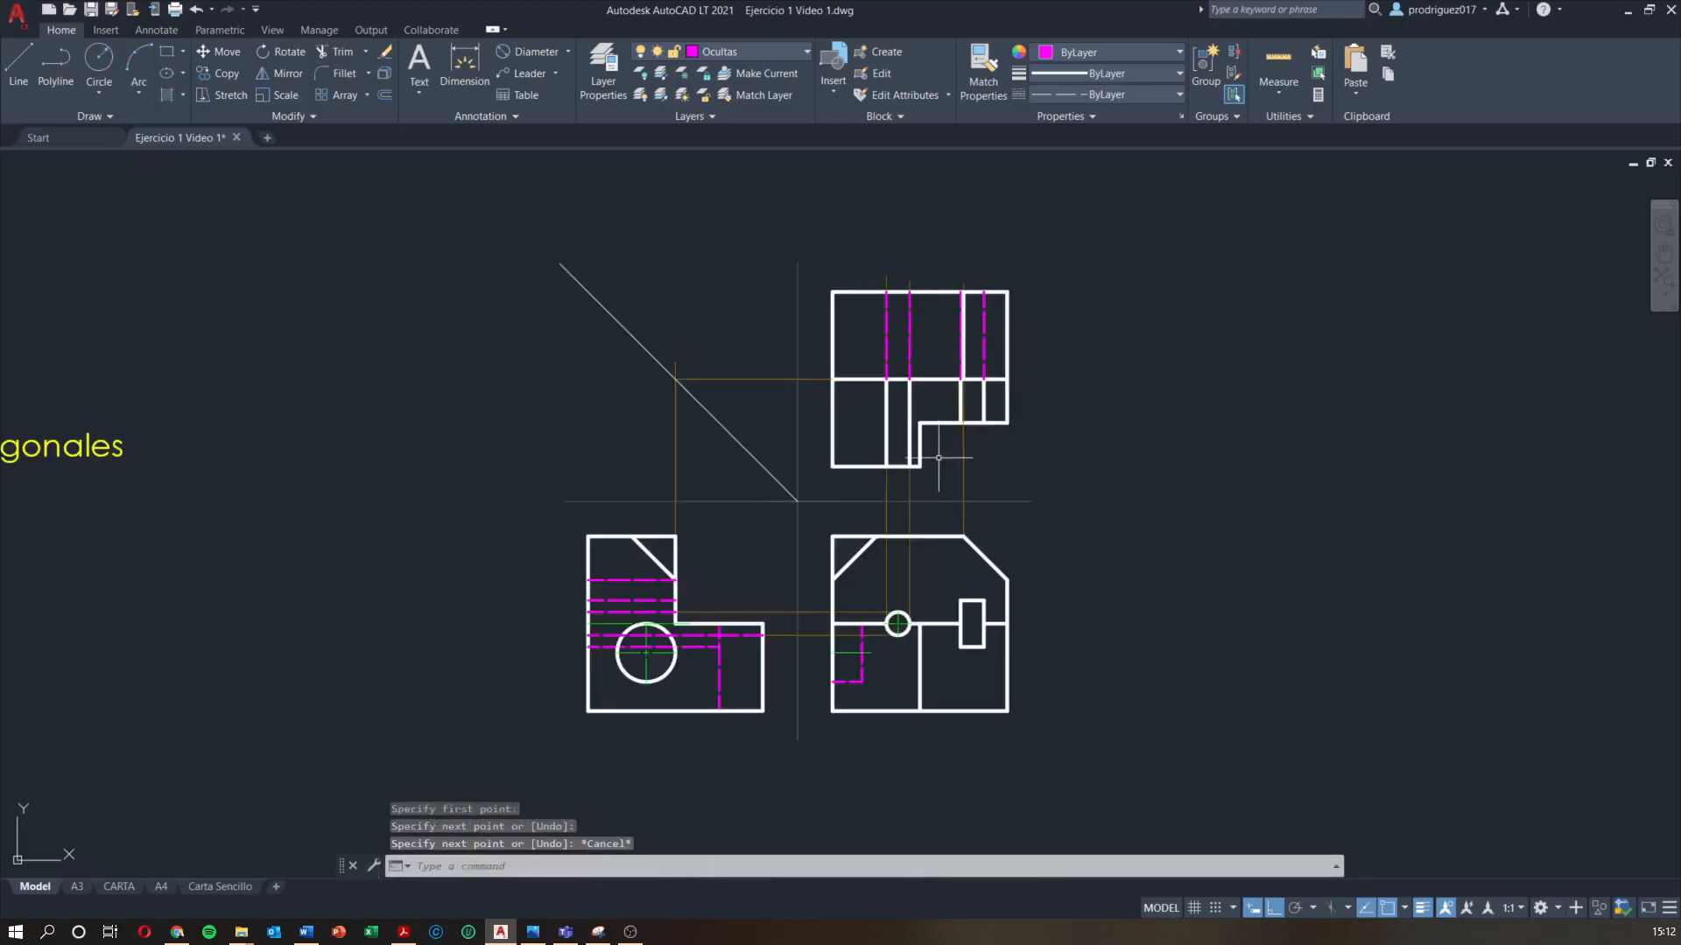
mouse_move(952, 496)
middle_mouse_down()
mouse_move(985, 478)
mouse_move(900, 521)
middle_mouse_up()
scroll(977, 469, "up", 2)
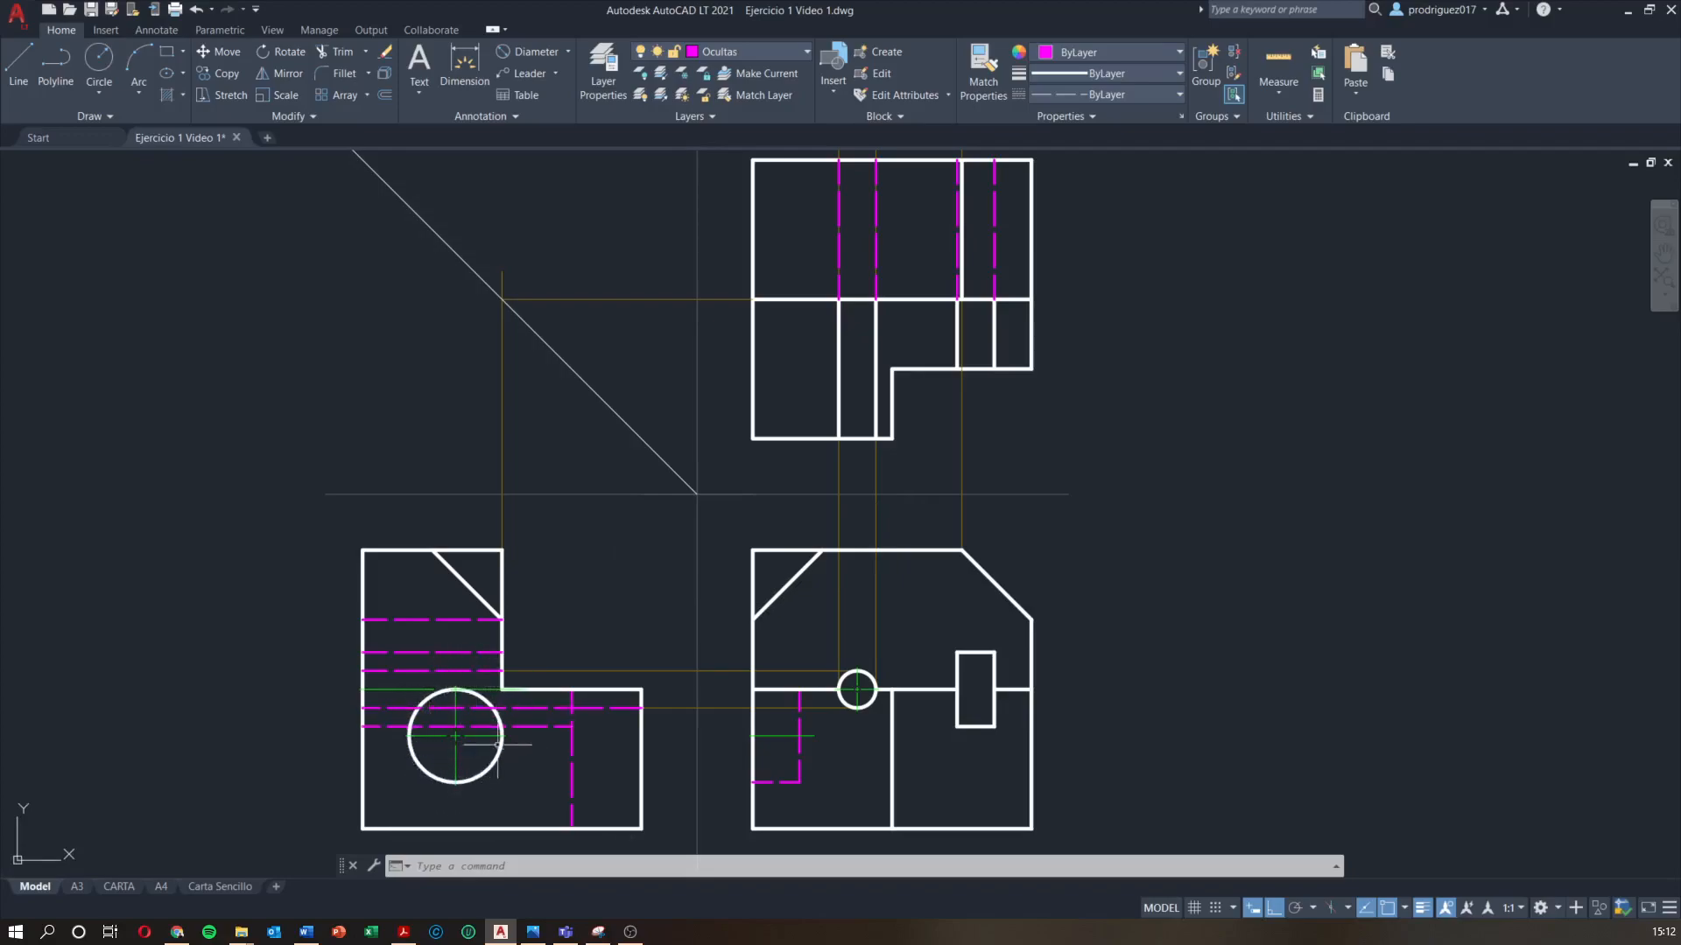
middle_click_drag(494, 746, 508, 717)
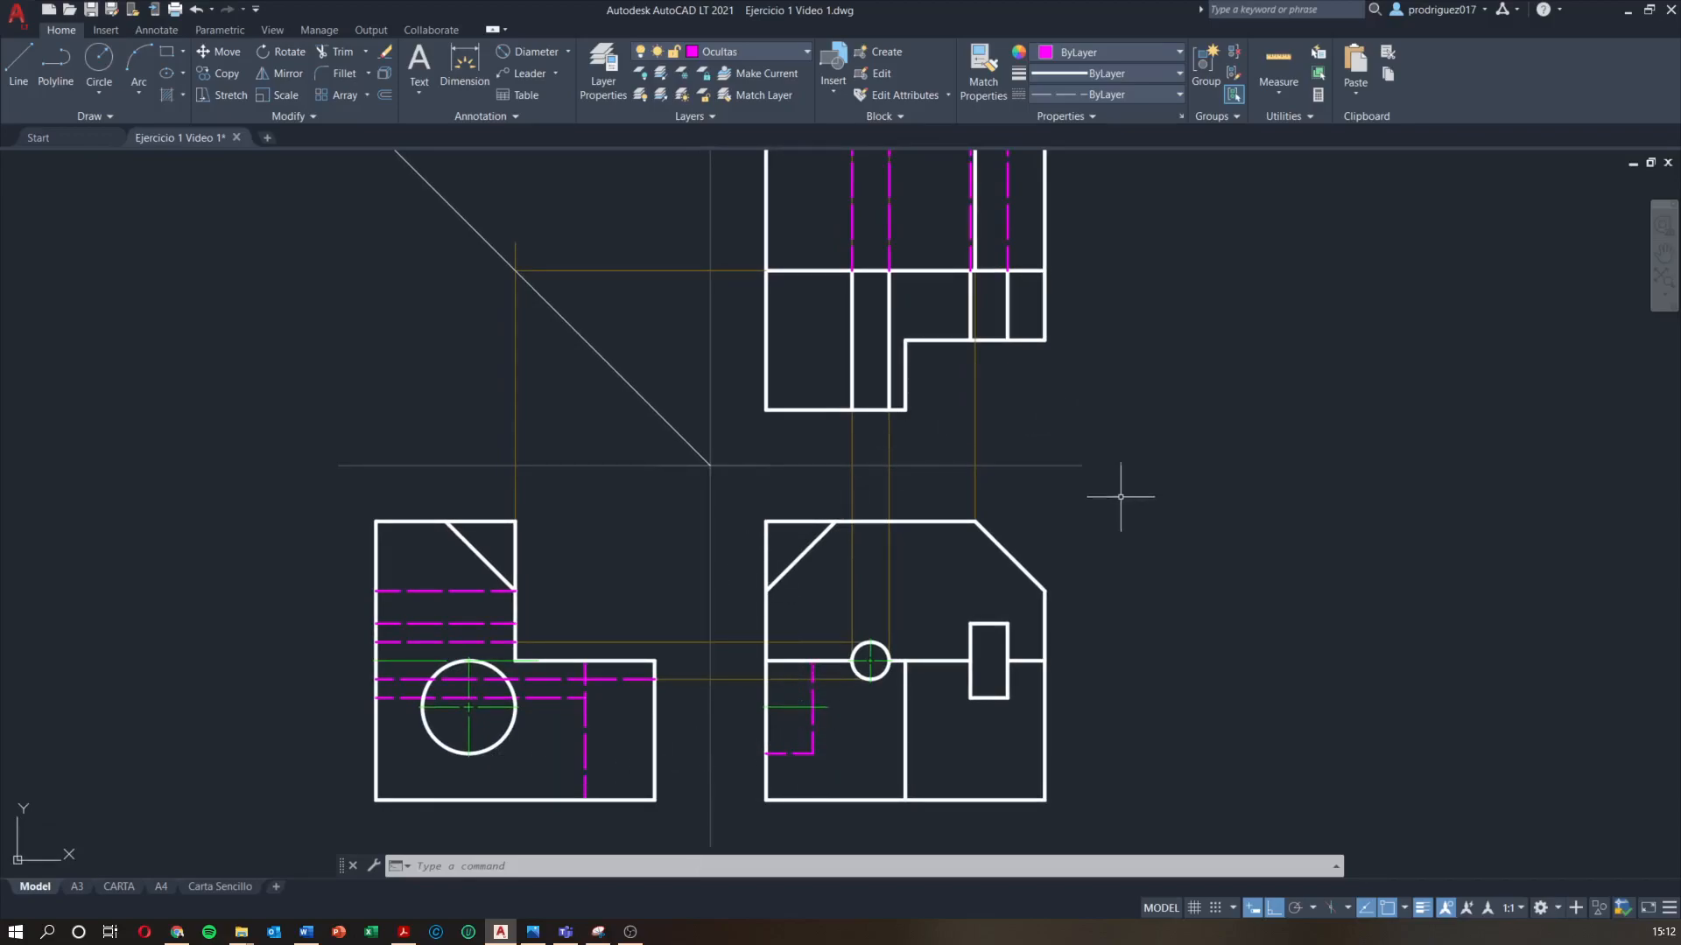
middle_click_drag(1120, 494, 1120, 504)
left_click(1008, 467)
left_click(826, 447)
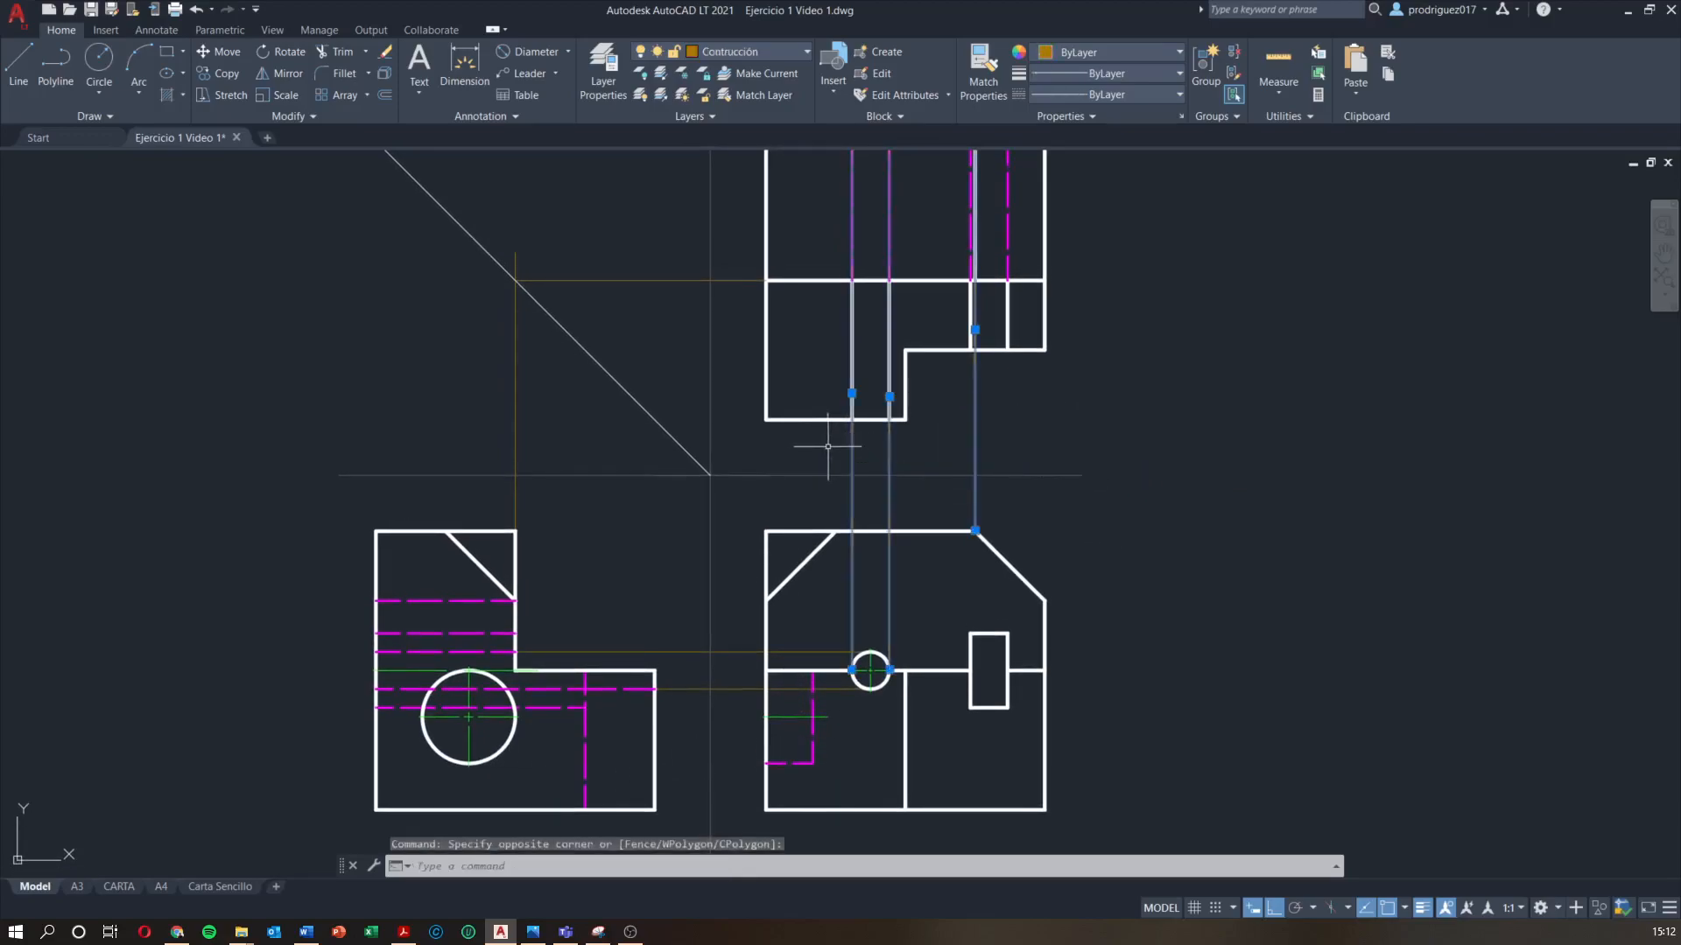
key("Delete")
Erase the projection lines rising from the L-shaped view and the two horizontal ones joining it to the small circle's view
left_click(547, 425)
left_click(515, 397)
key("Delete")
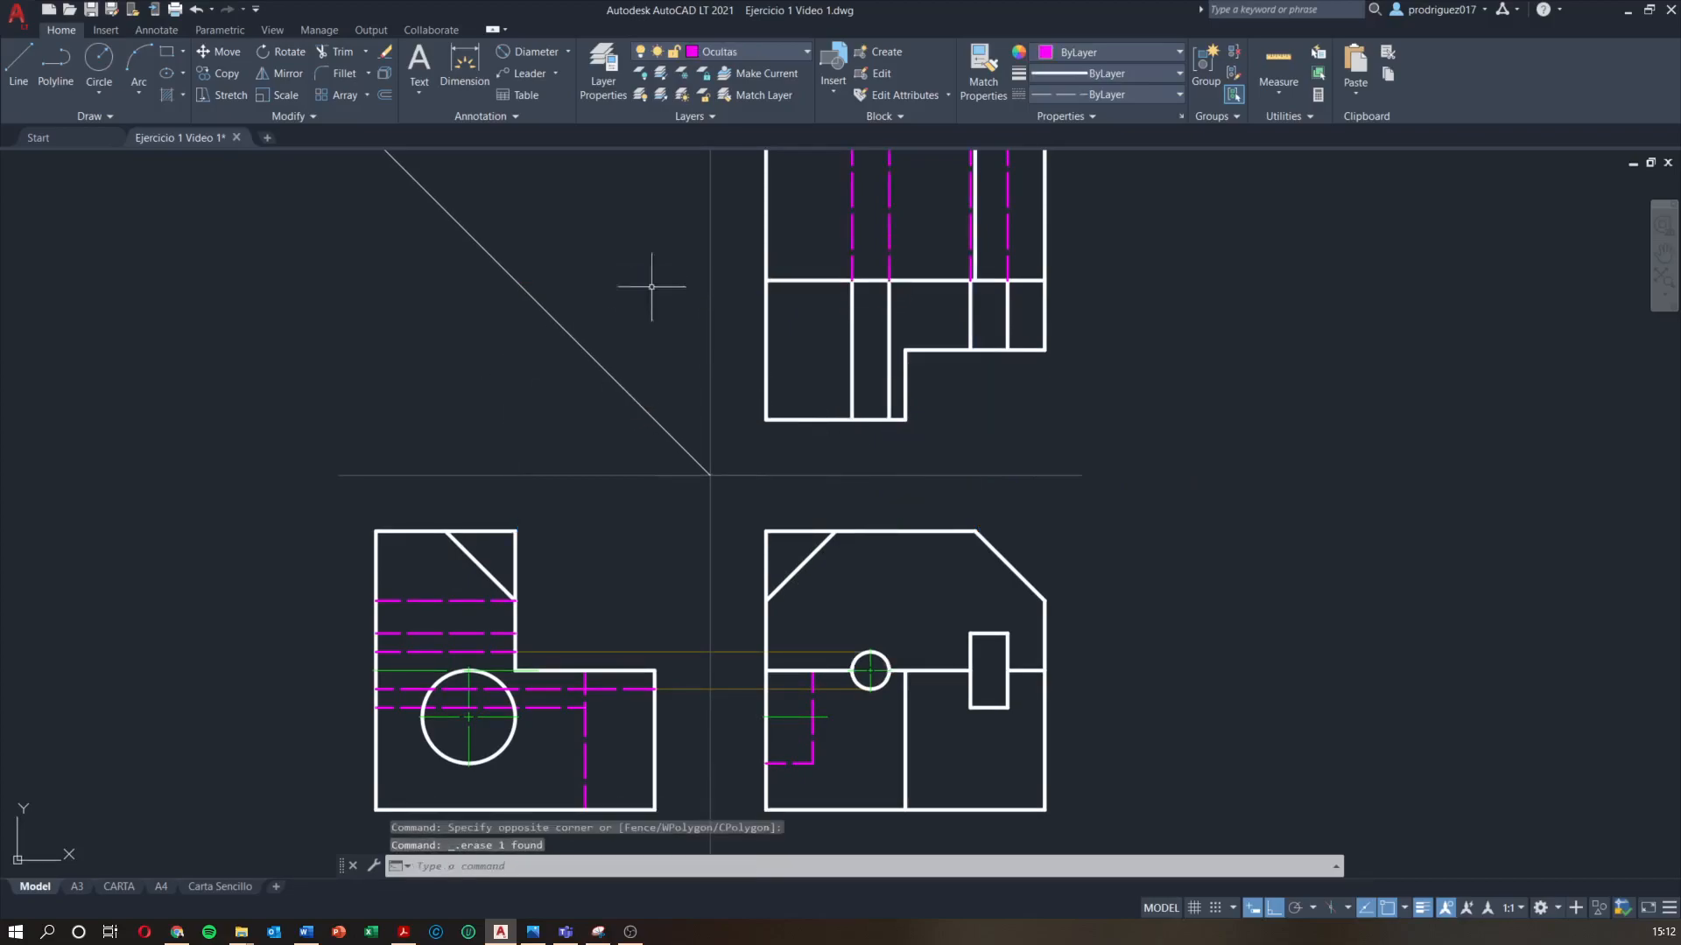
left_click(689, 713)
left_click(683, 641)
key("Delete")
On the Contrucción layer, draw a horizontal projection line from the large circle's top quadrant to the adjacent view's left edge
middle_click_drag(574, 608, 580, 596)
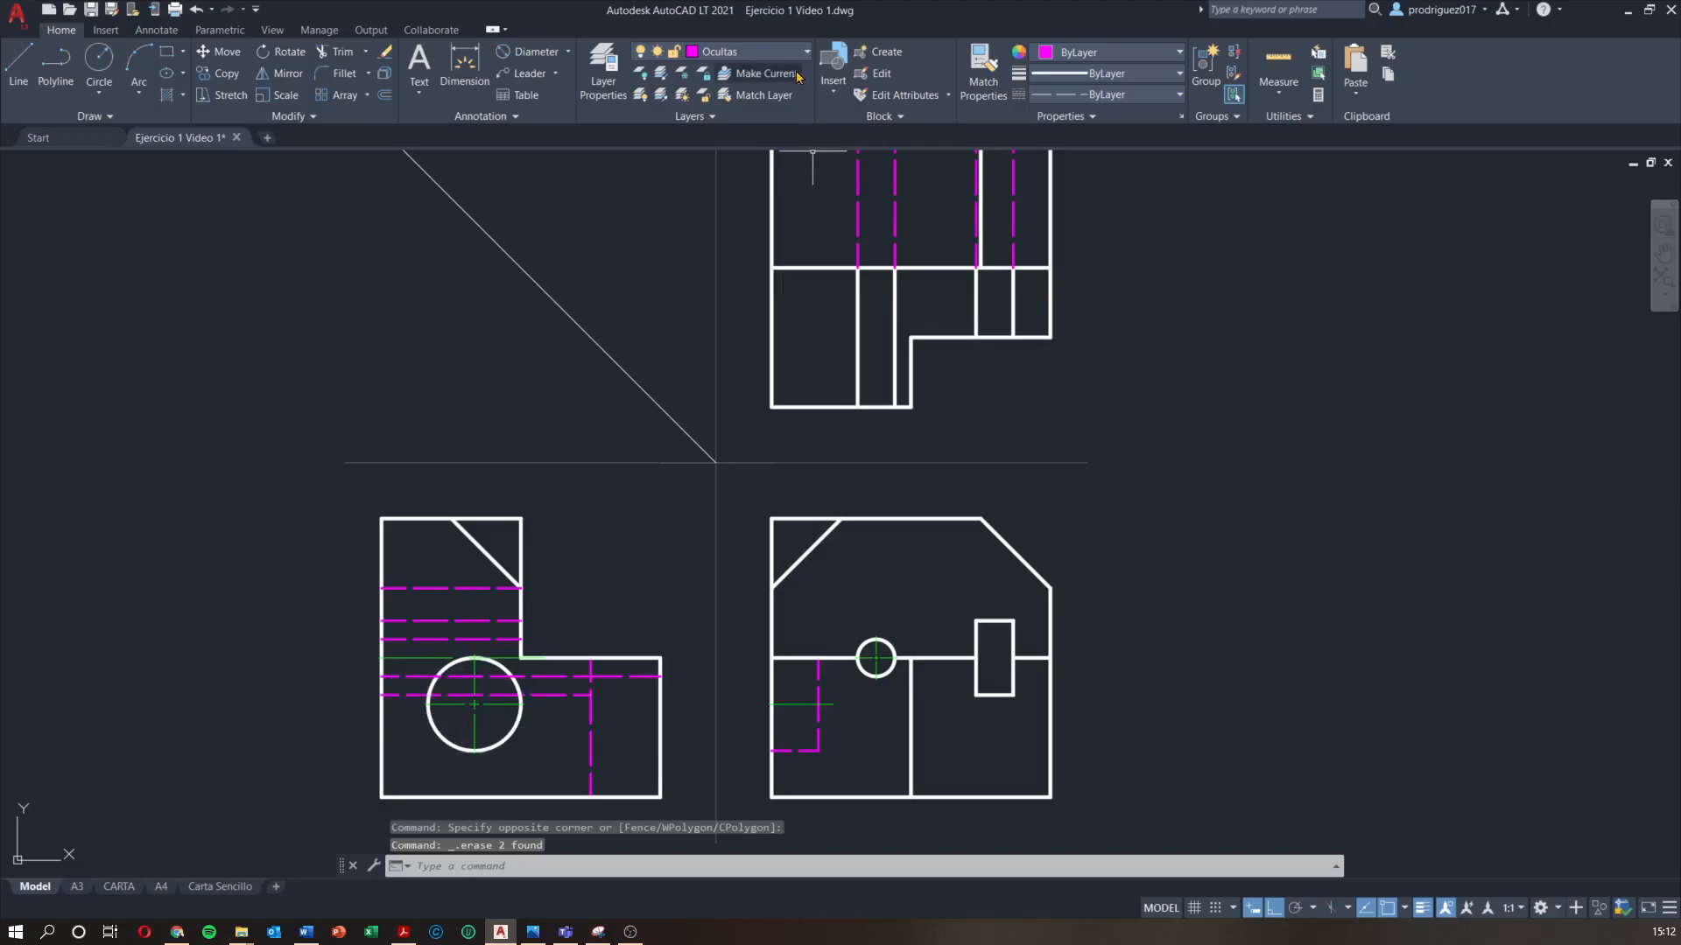
left_click(755, 52)
left_click(740, 157)
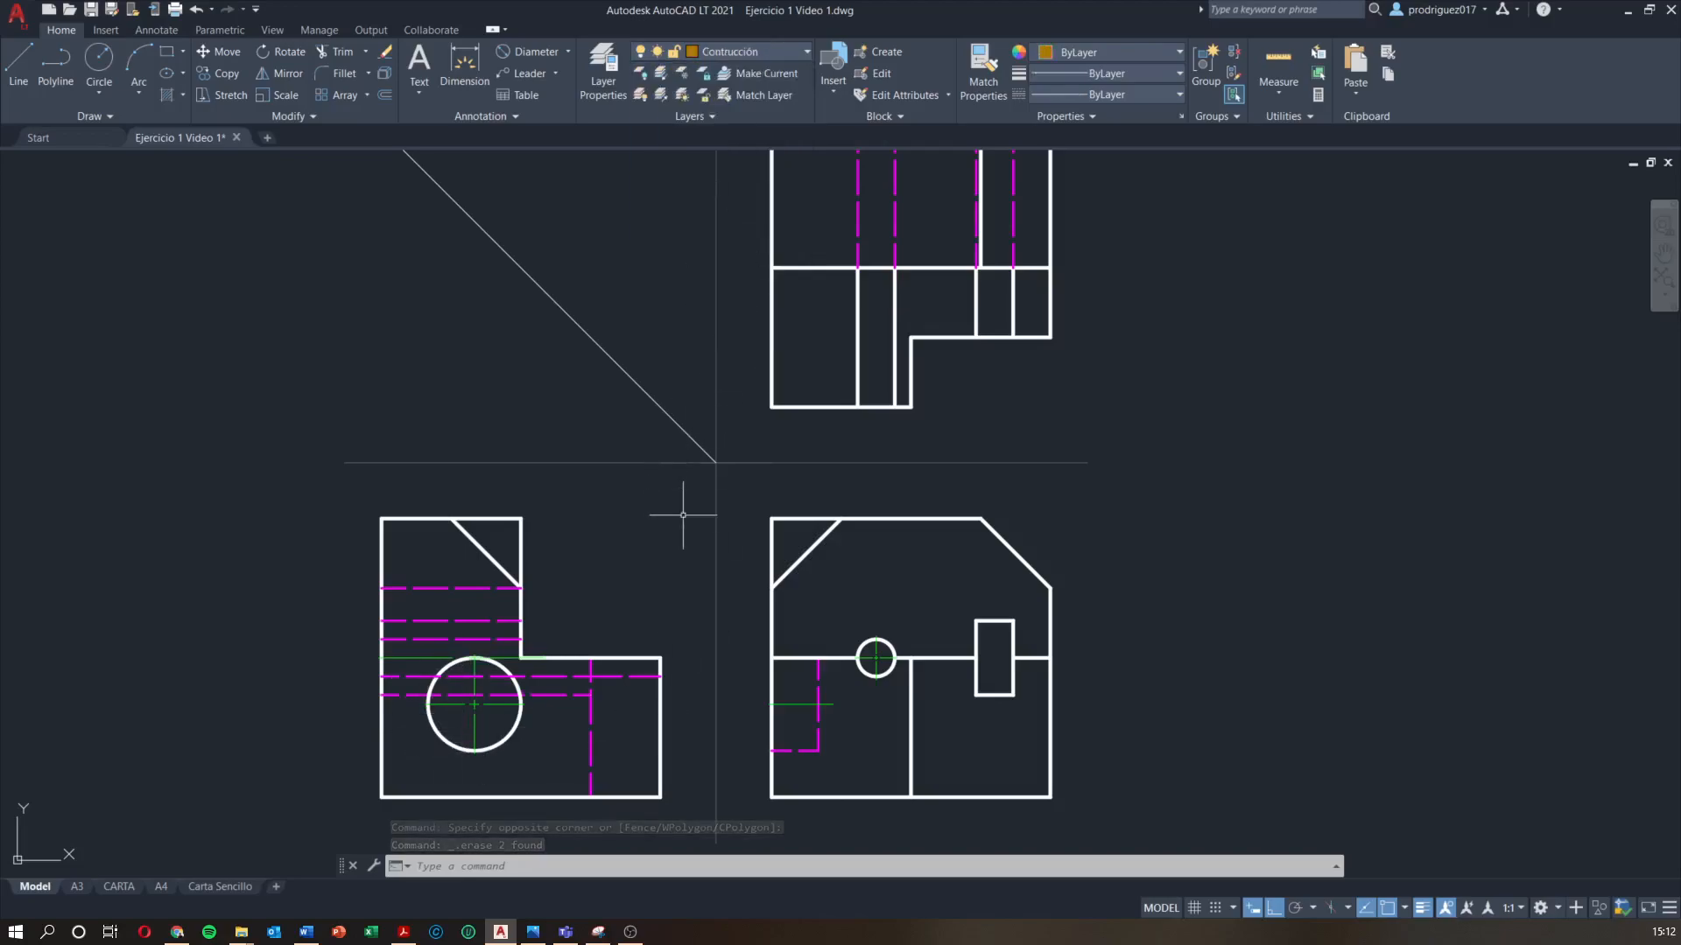
type("l")
key("Return")
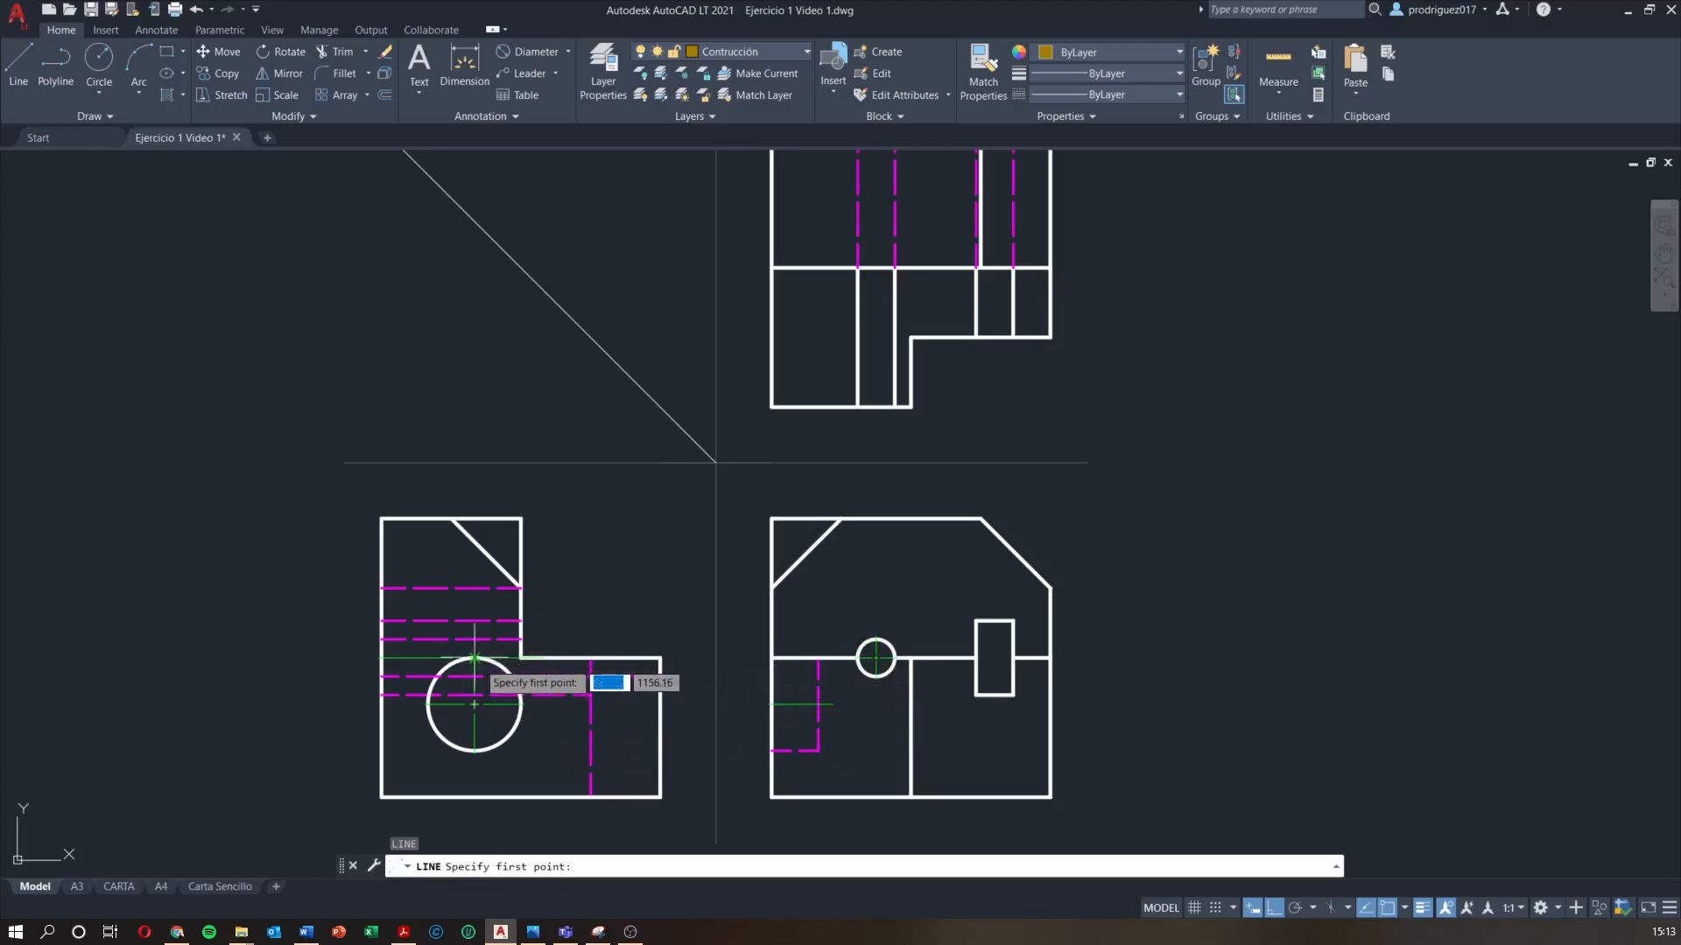
scroll(474, 658, "up", 2)
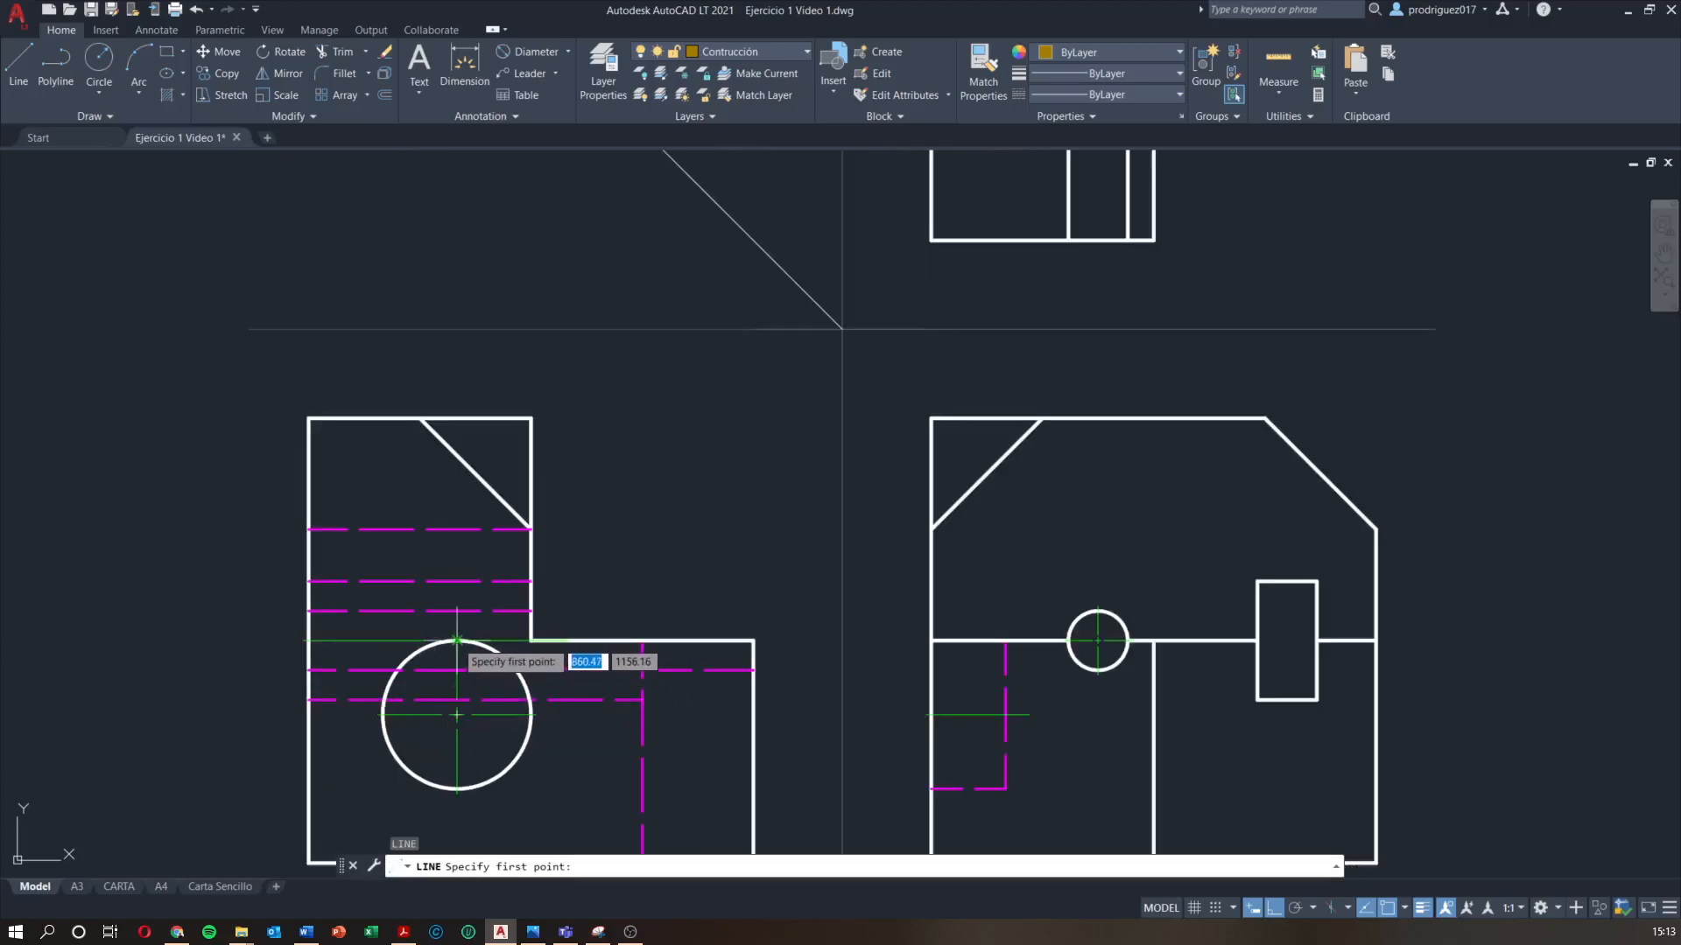
left_click(473, 659)
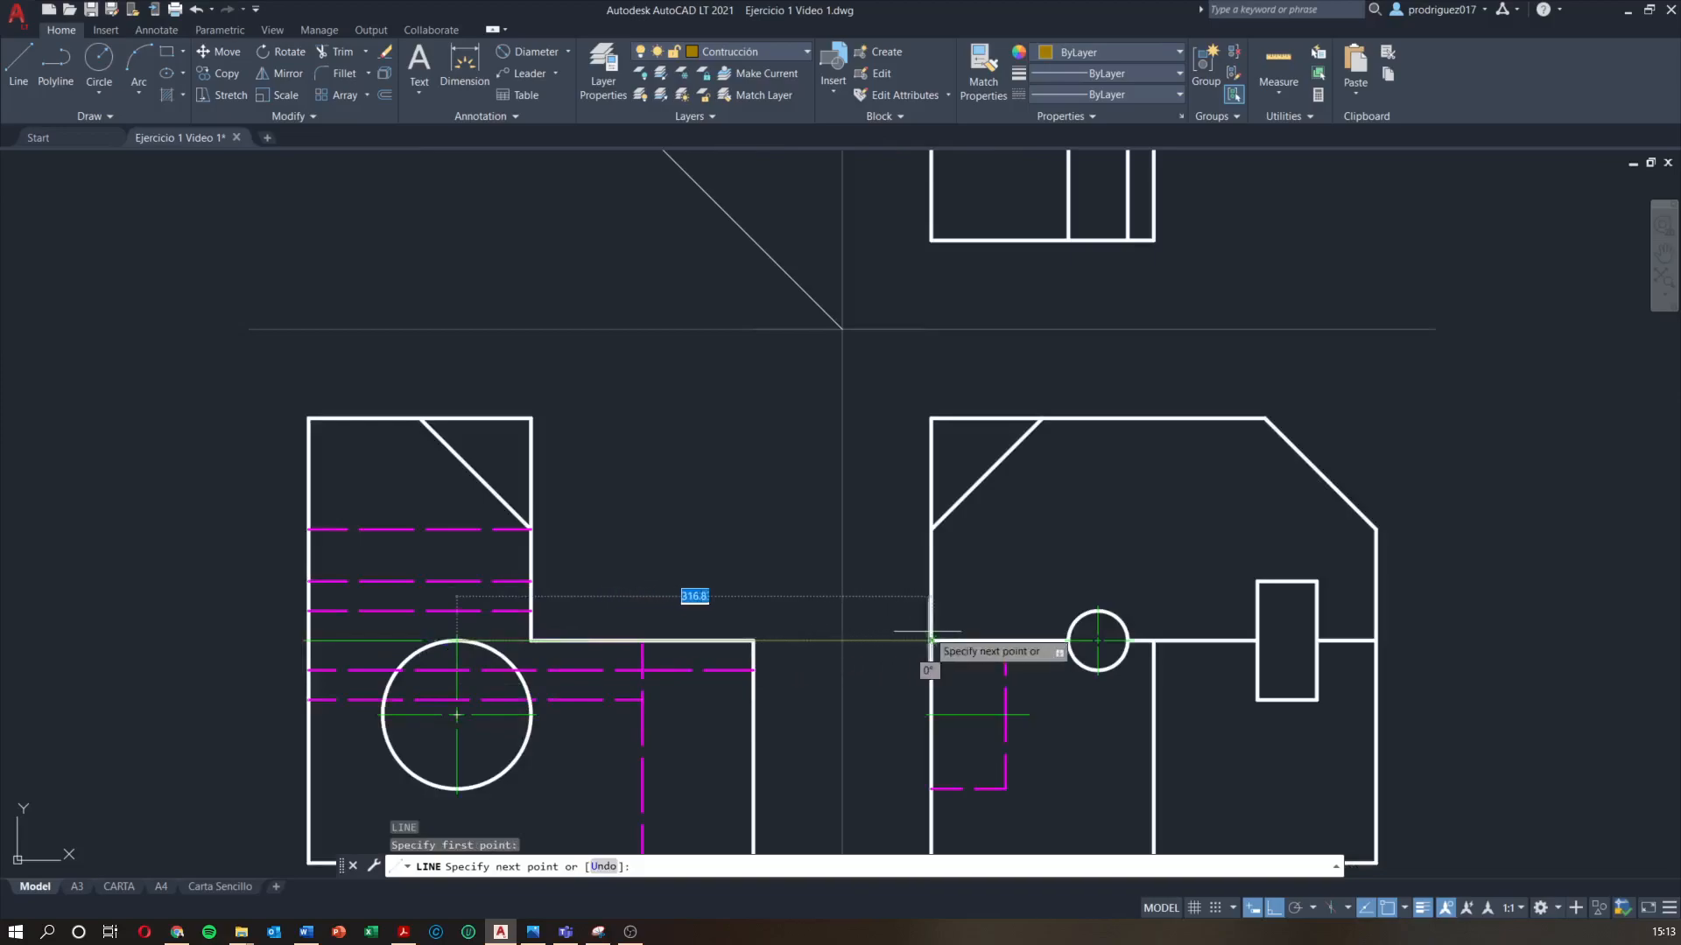
key("Escape")
Draw a horizontal projection line from the large circle's bottom quadrant to the adjacent view's left edge
middle_click_drag(868, 695, 859, 608)
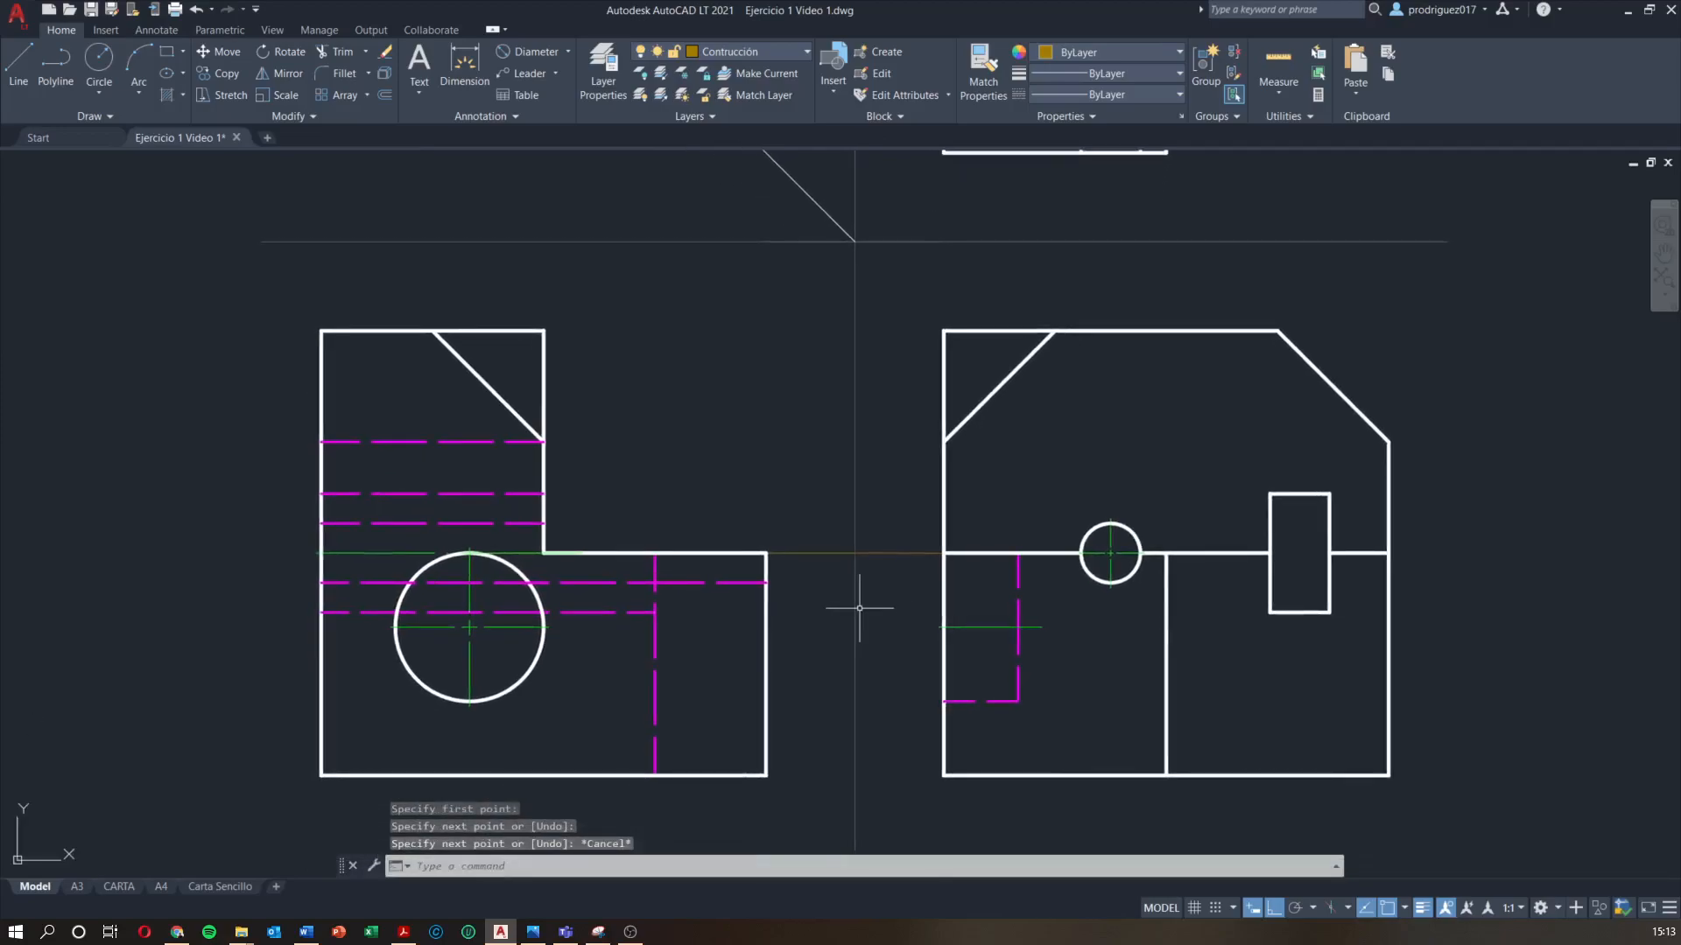
key("Return")
left_click(470, 701)
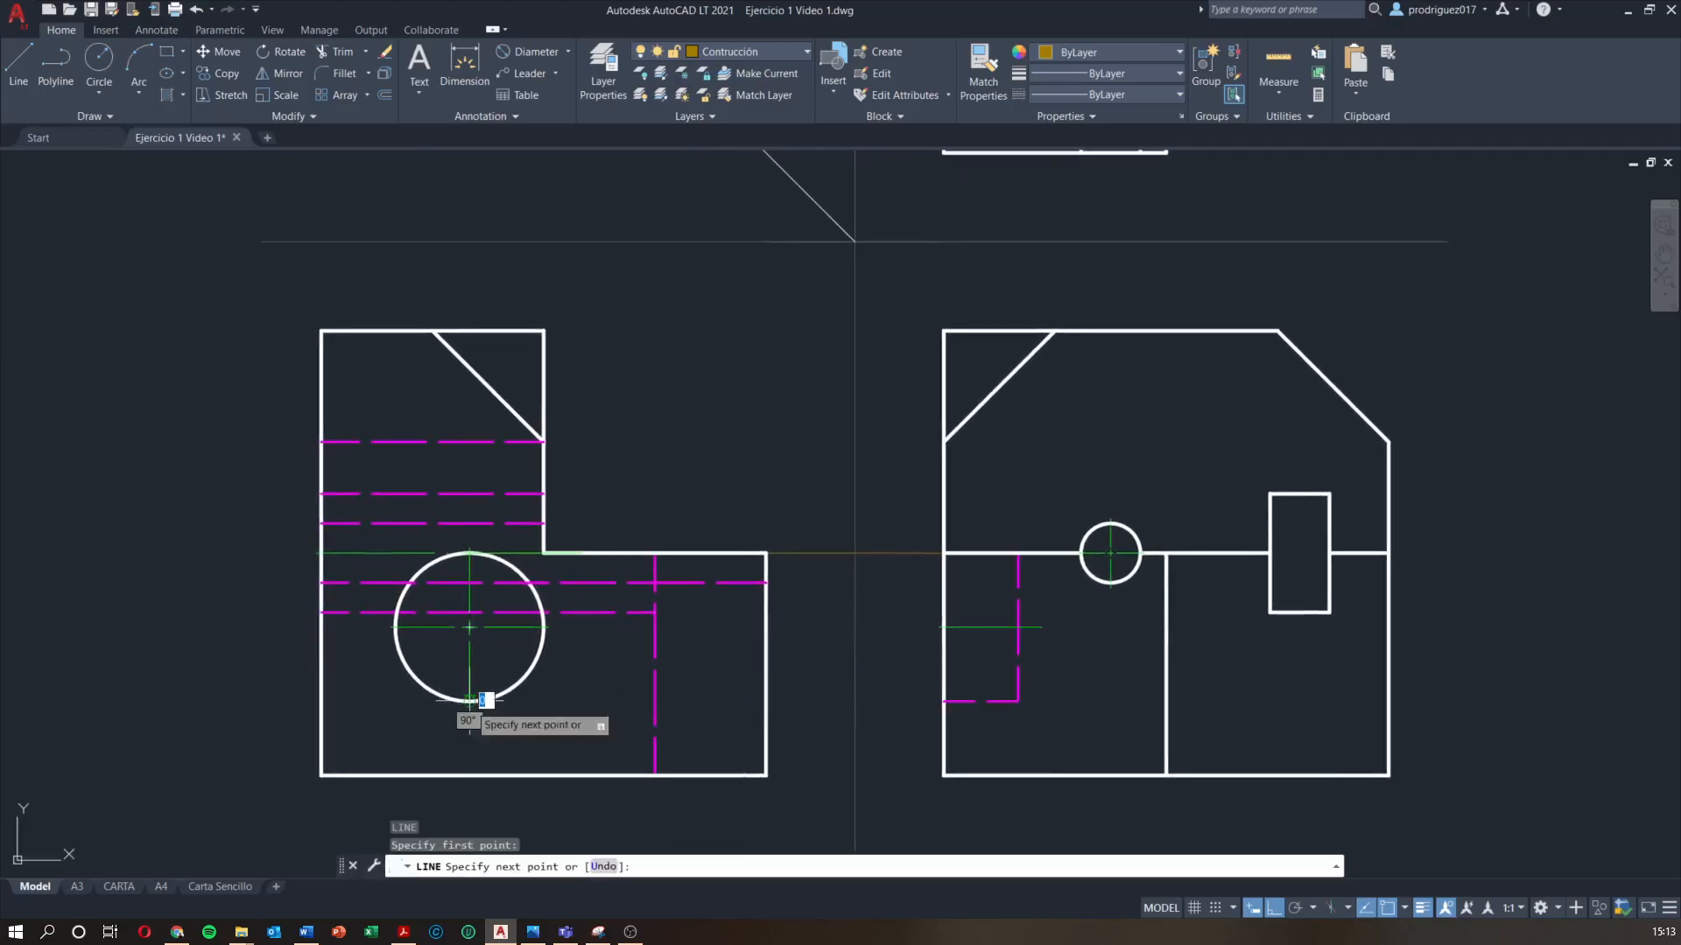
left_click(945, 701)
key("Escape")
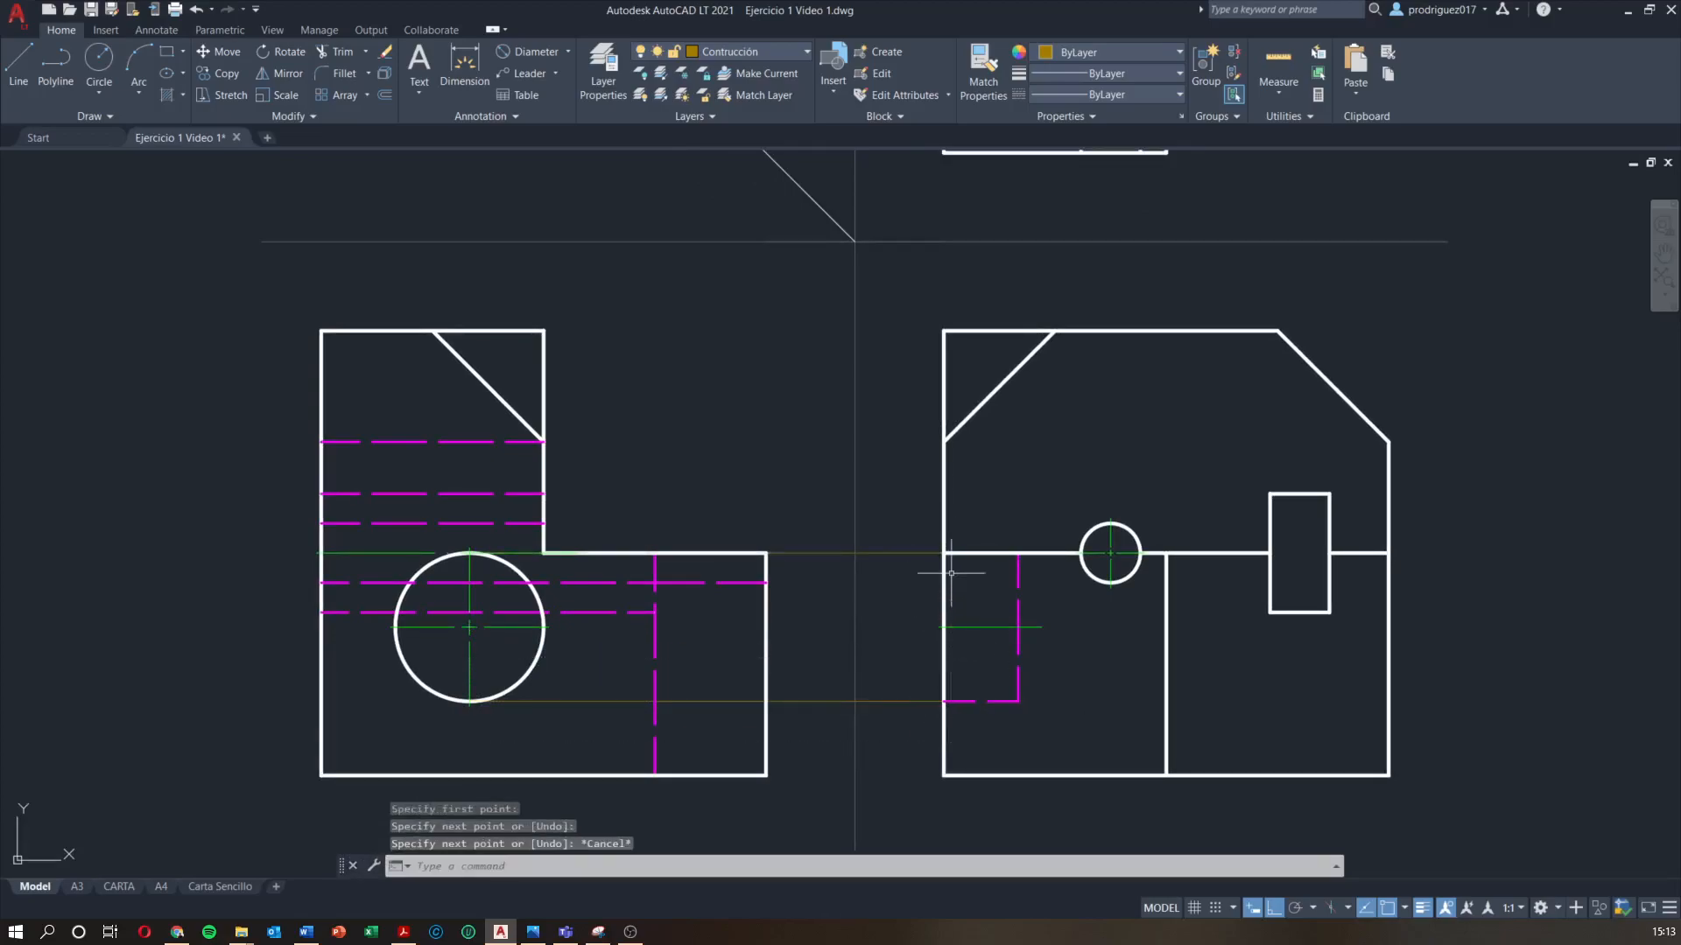
left_click(974, 635)
left_click(975, 618)
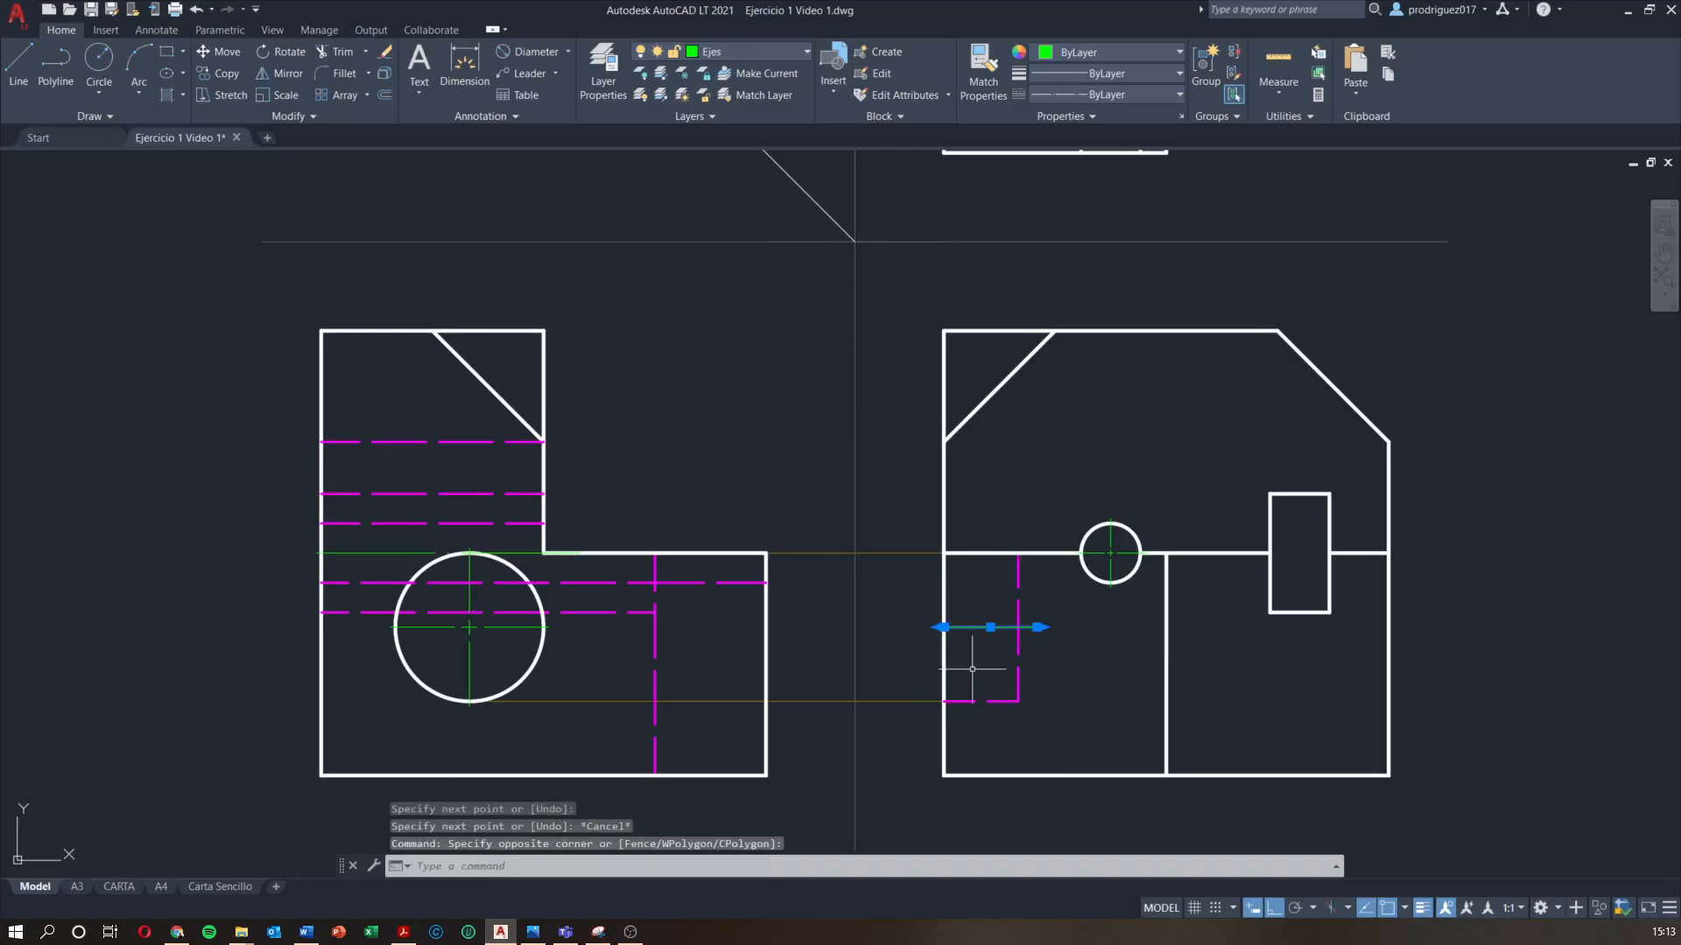
key("Escape")
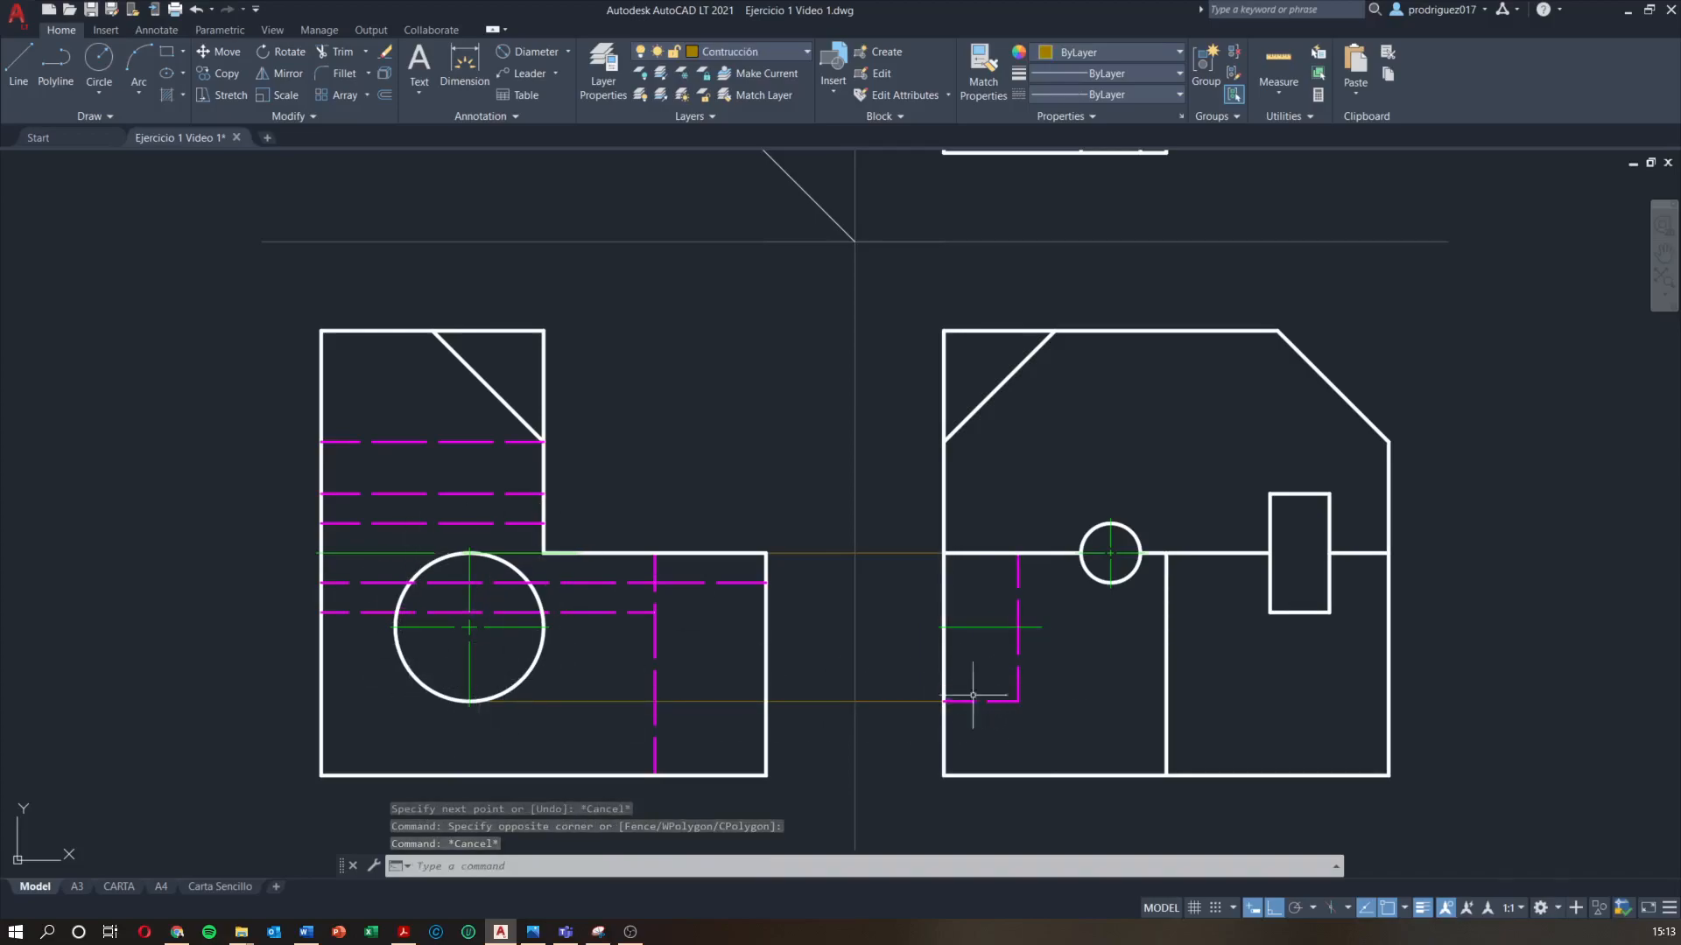
Draw a vertical projection line from the top end of the large hole's hidden depth edge up beyond the third view's top edge
scroll(1068, 675, "down", 3)
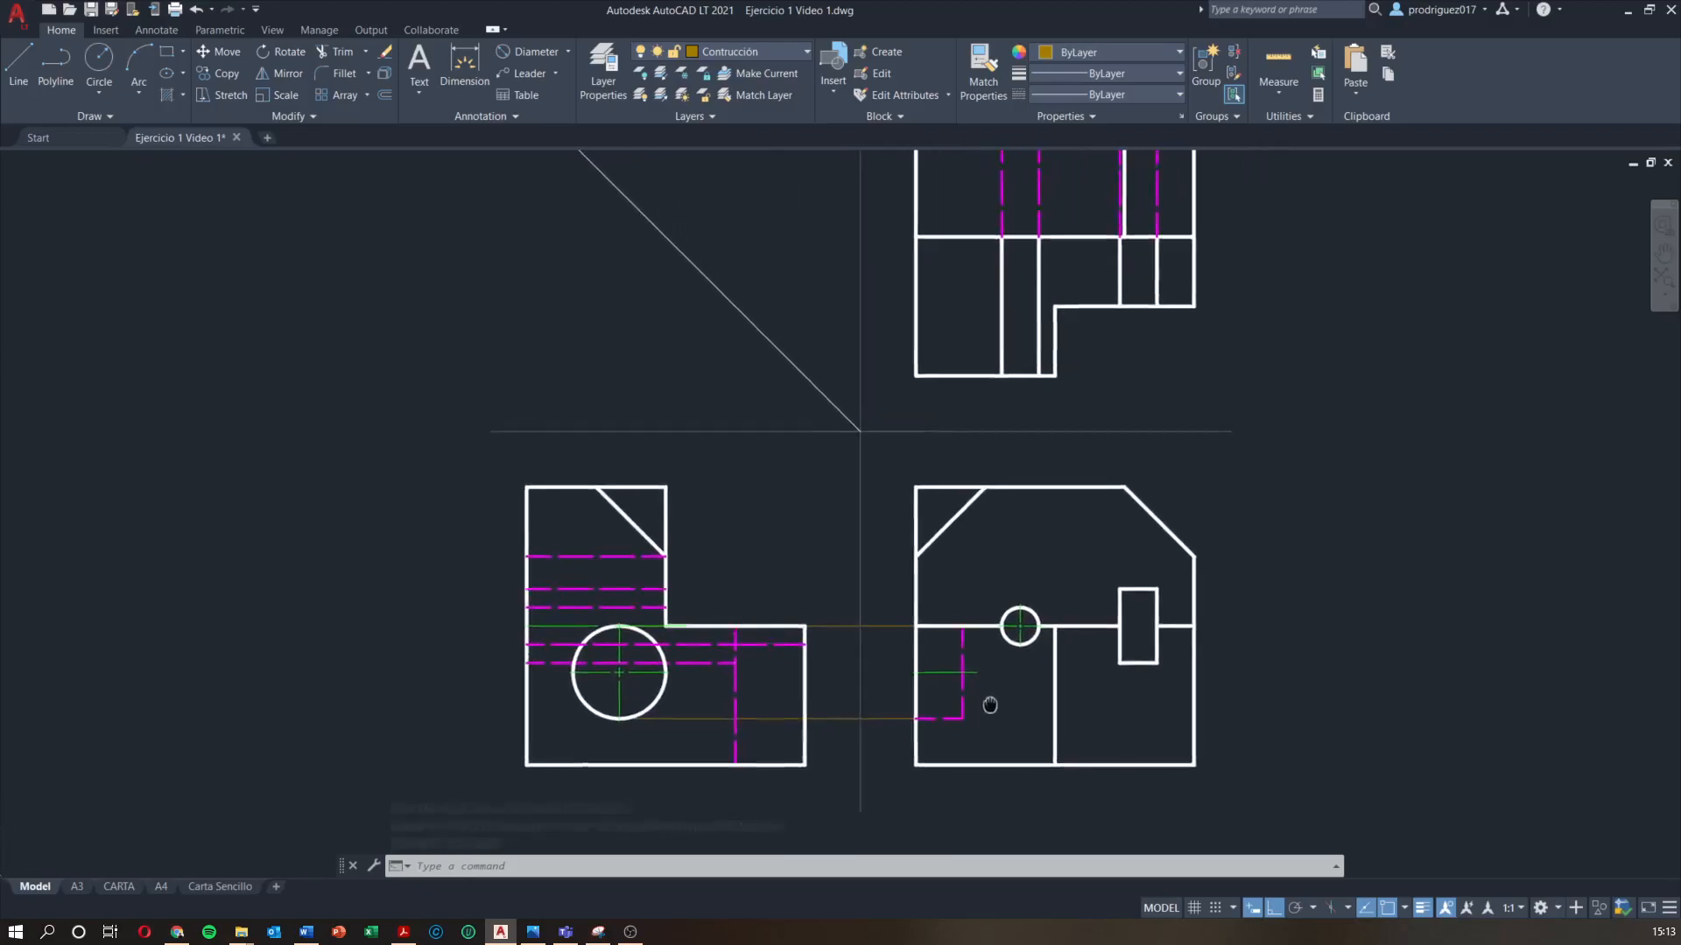
middle_click_drag(963, 593, 925, 663)
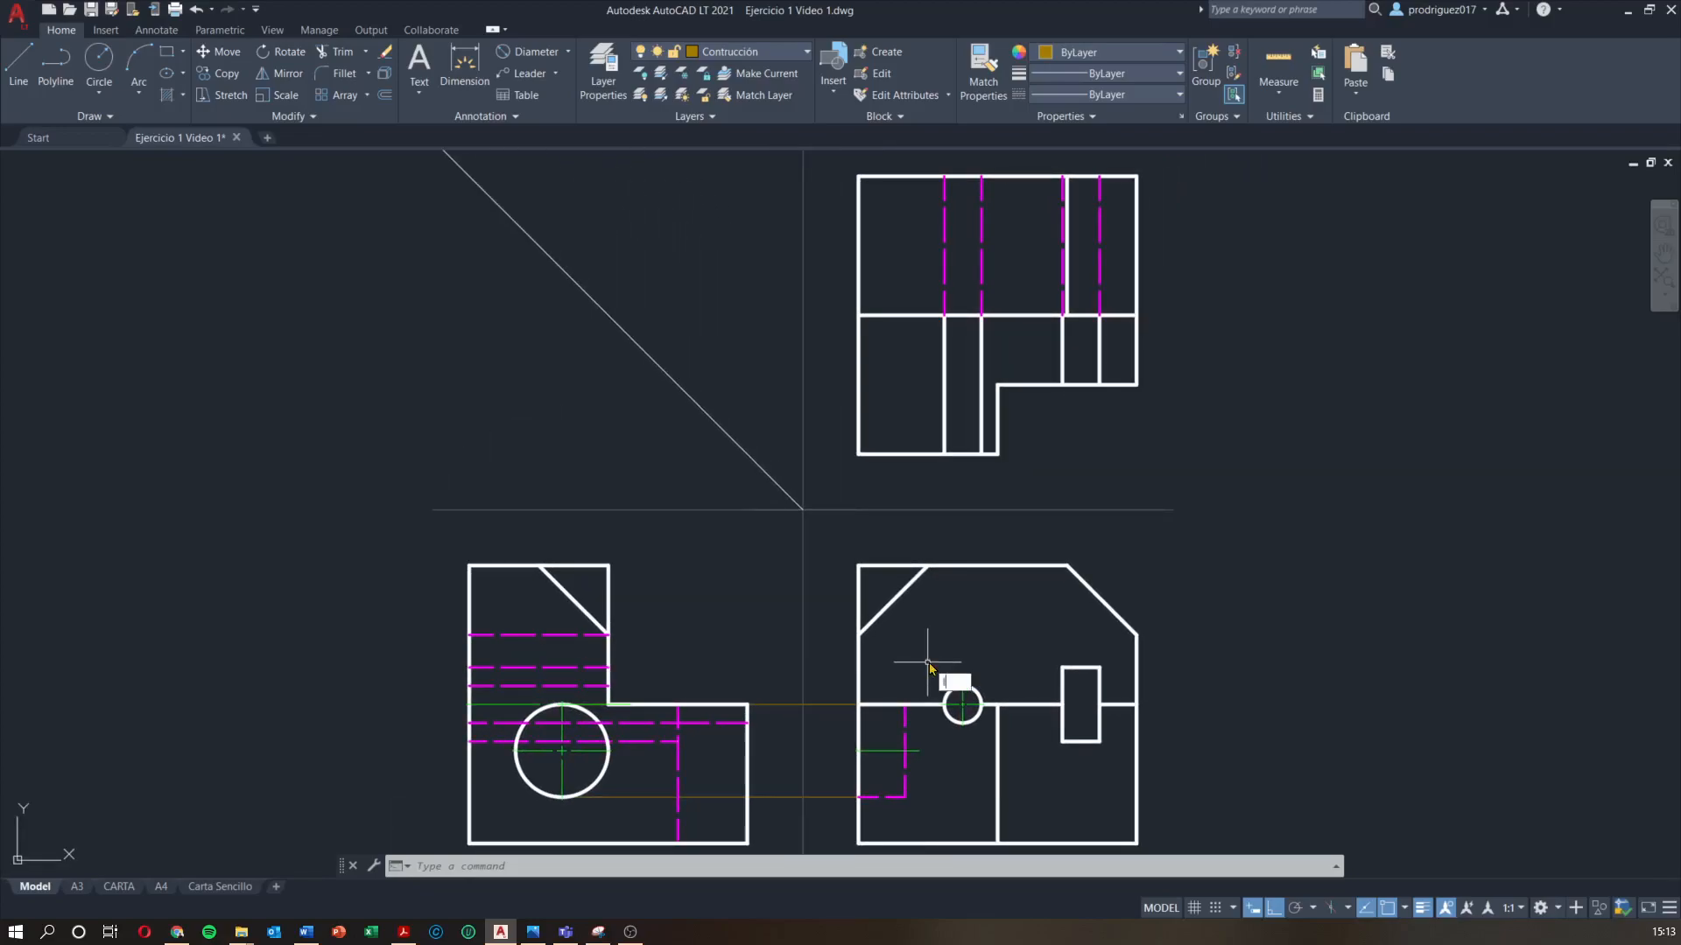
type("l")
key("Return")
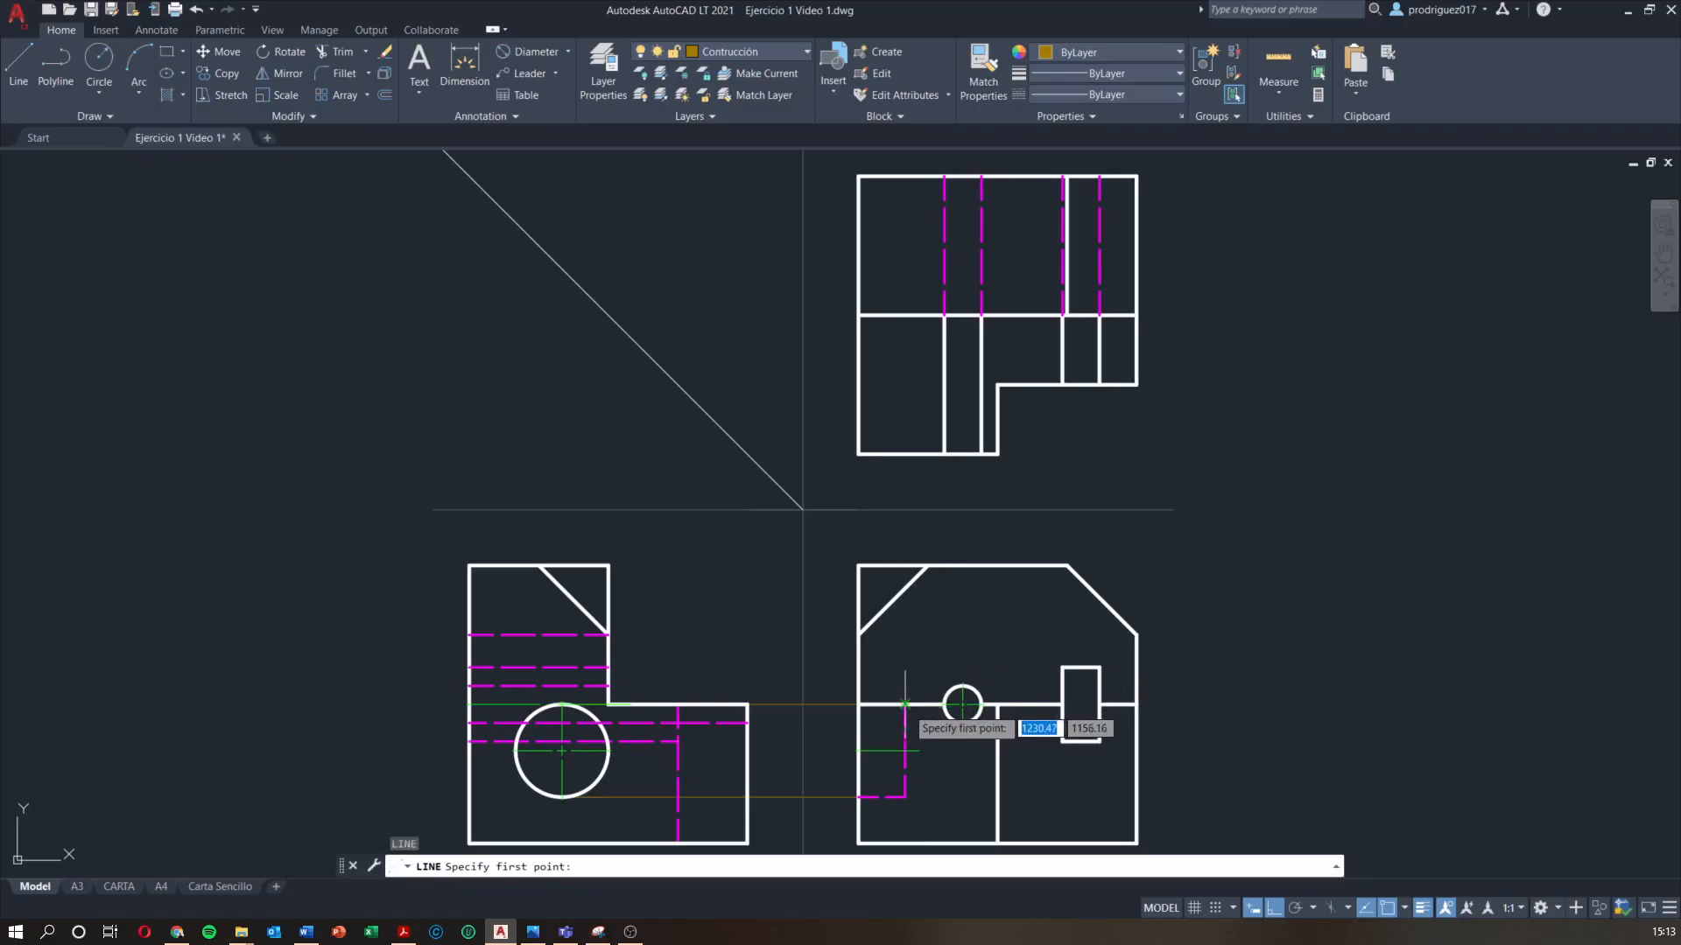
left_click(904, 703)
mouse_move(913, 468)
middle_mouse_down()
mouse_move(905, 573)
mouse_move(928, 421)
middle_mouse_up()
key("Escape")
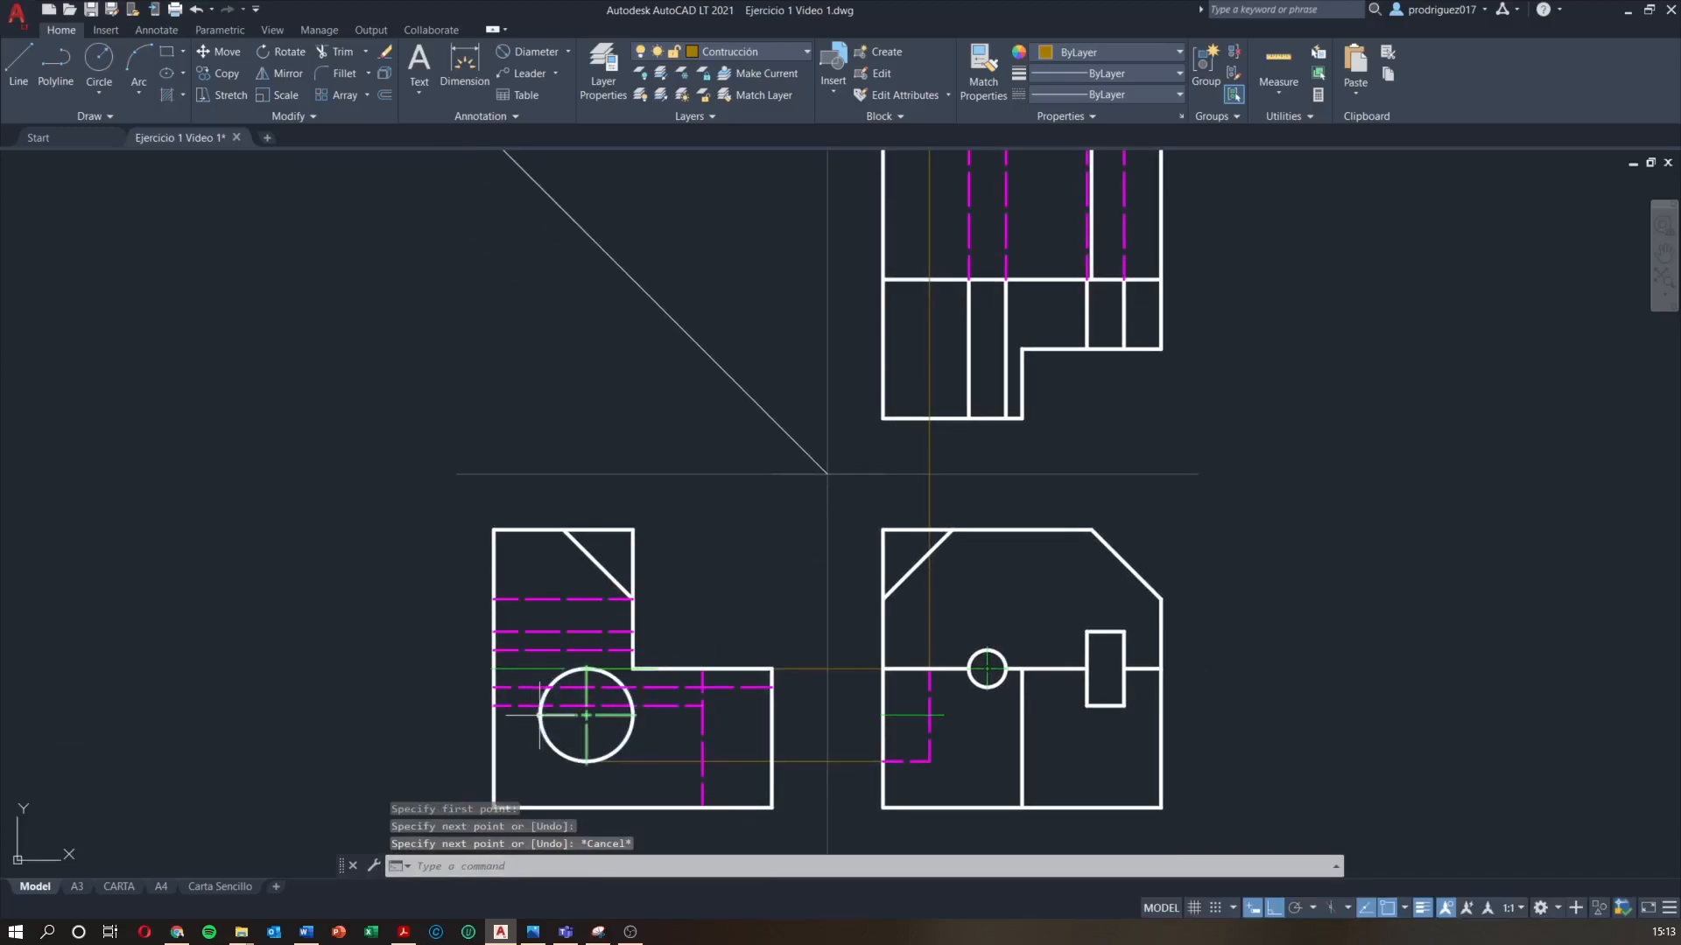
Draw a vertical projection line from the large circle's left quadrant up to just past the 45° line
scroll(636, 722, "up", 2)
scroll(656, 704, "down", 2)
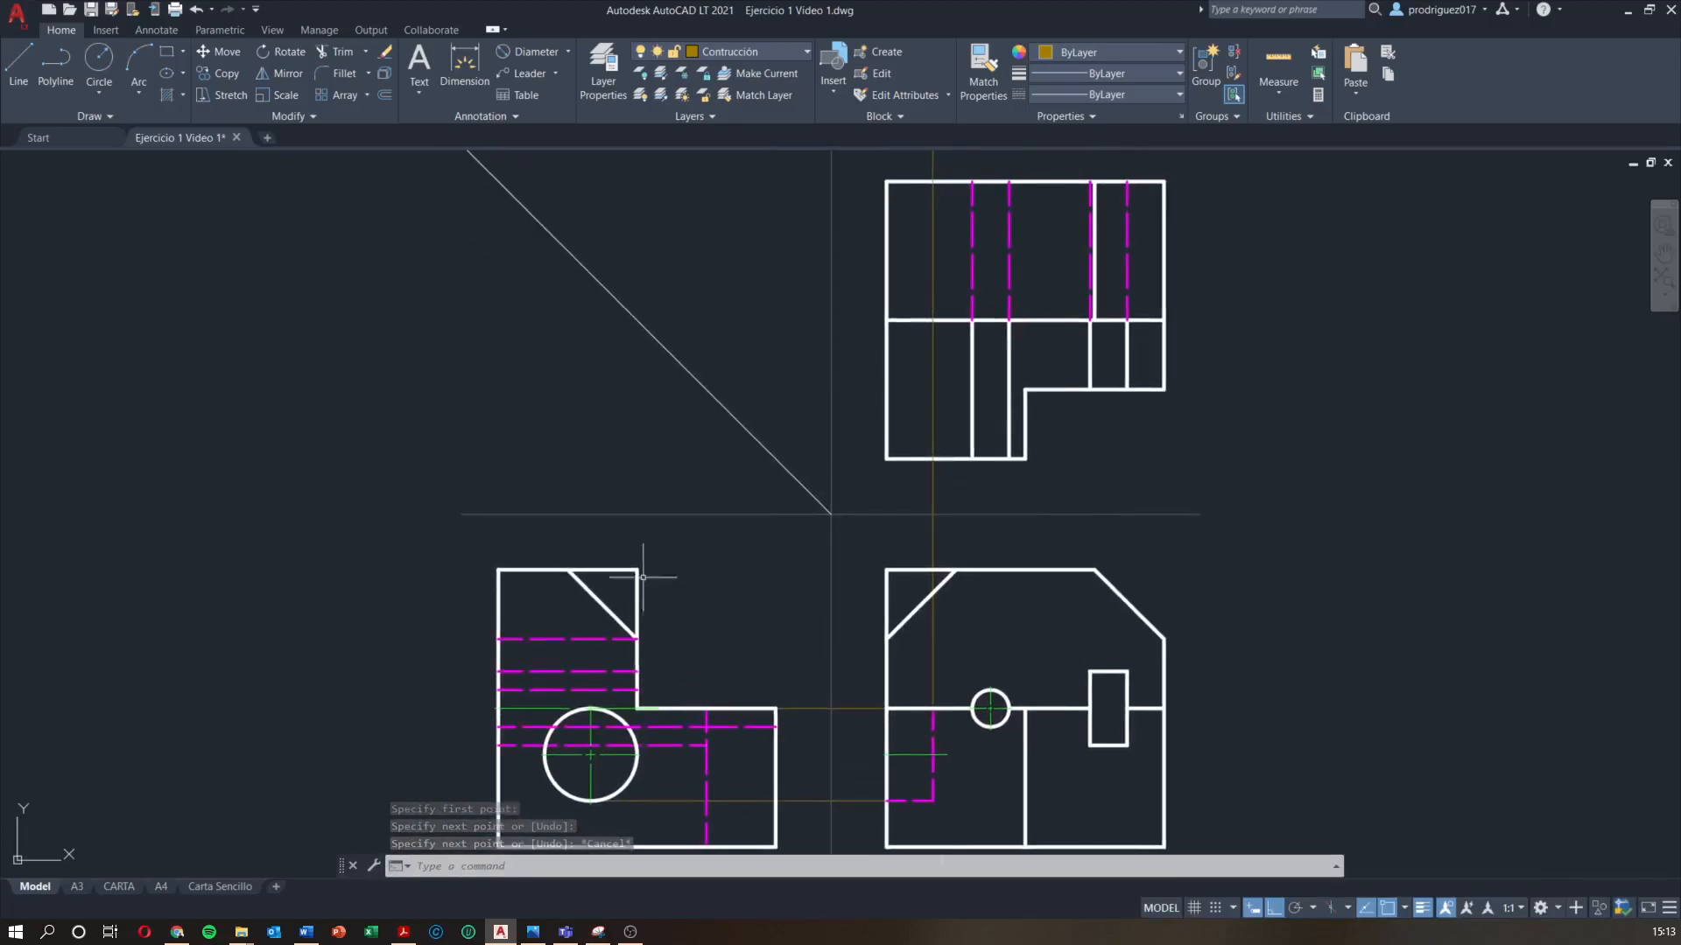
mouse_move(1075, 324)
middle_mouse_down()
mouse_move(1053, 356)
mouse_move(1055, 329)
middle_mouse_up()
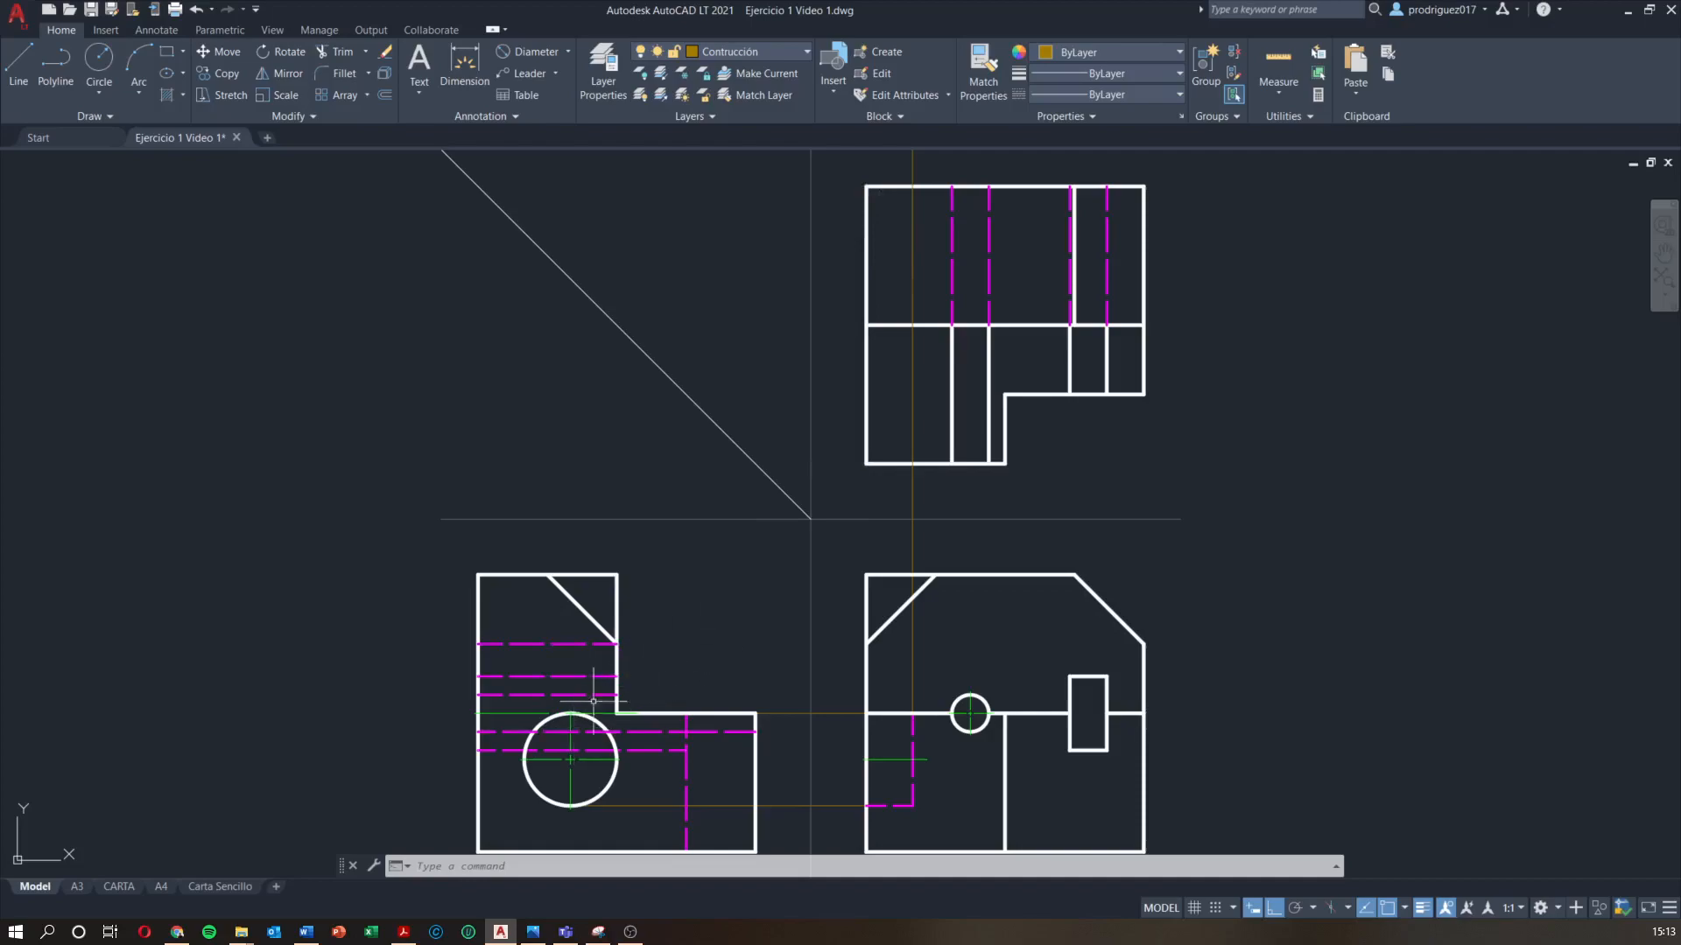
type("l")
key("Return")
scroll(613, 700, "up", 6)
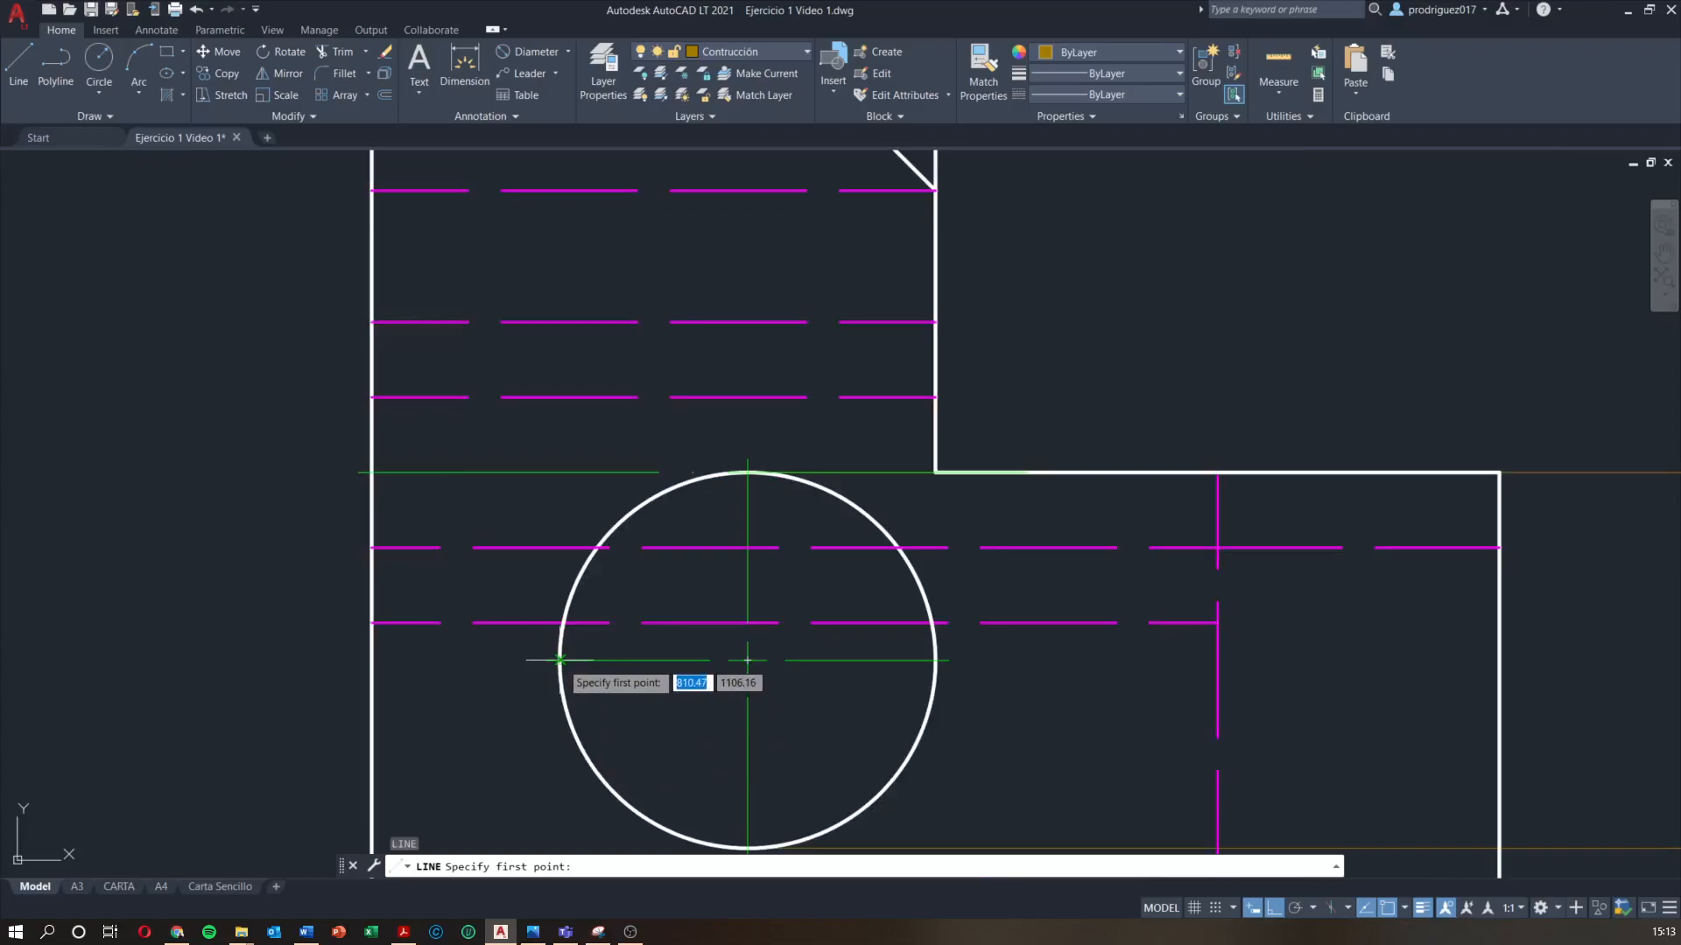
left_click(561, 660)
scroll(560, 630, "down", 6)
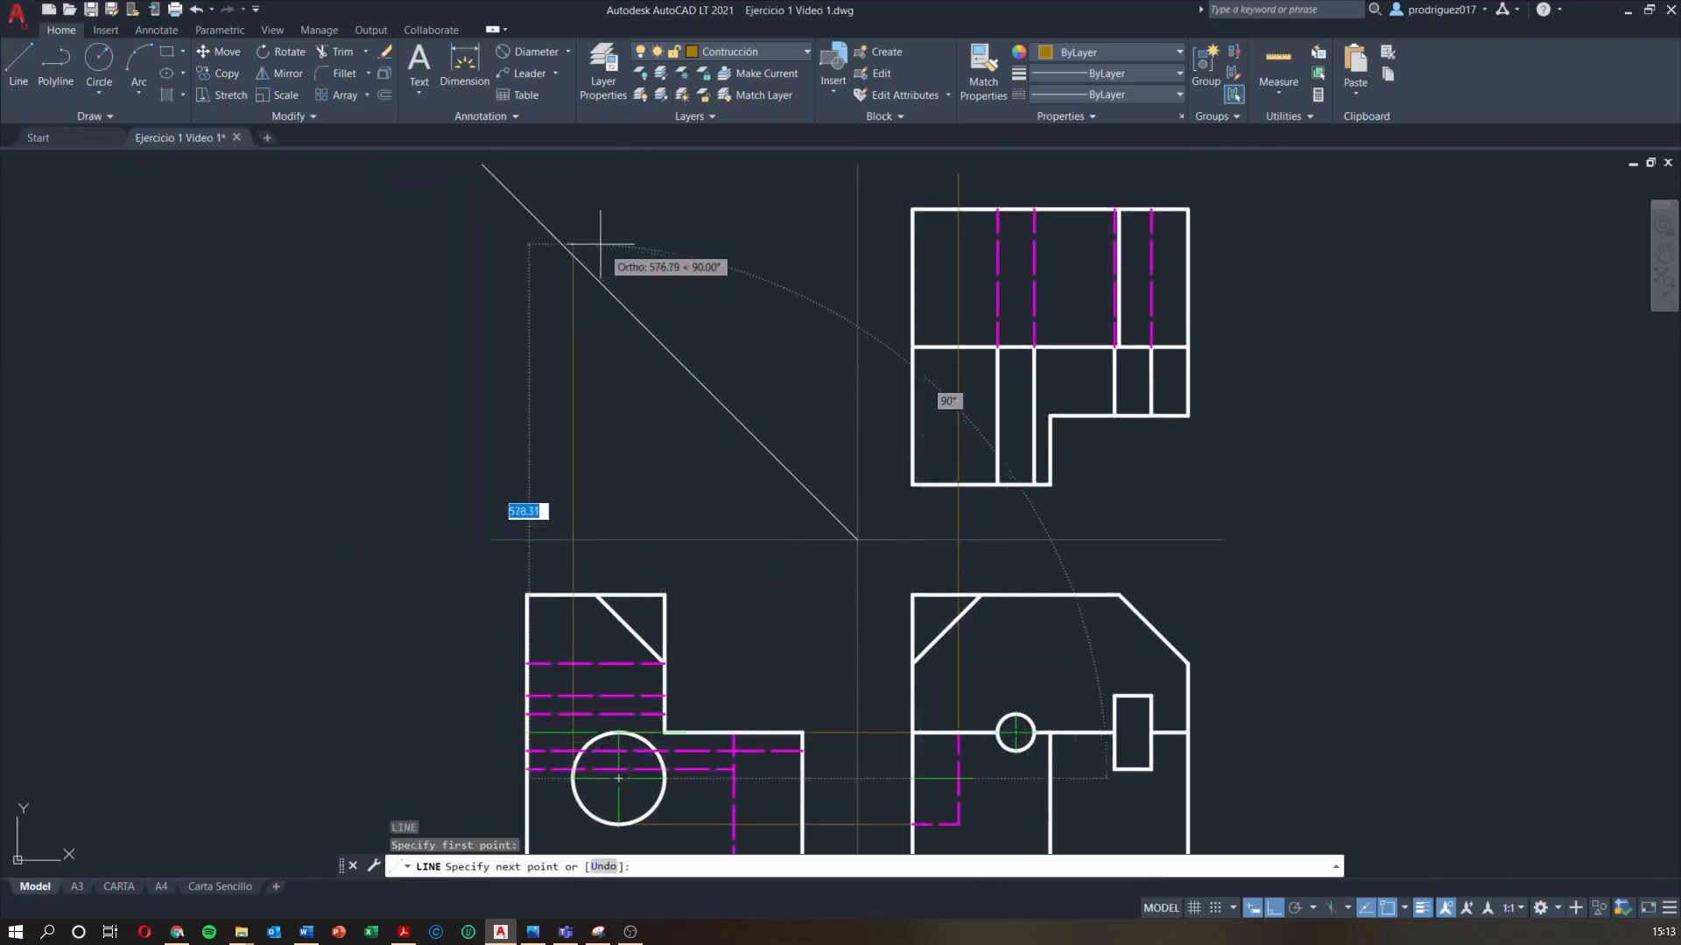
left_click(573, 255)
key("Escape")
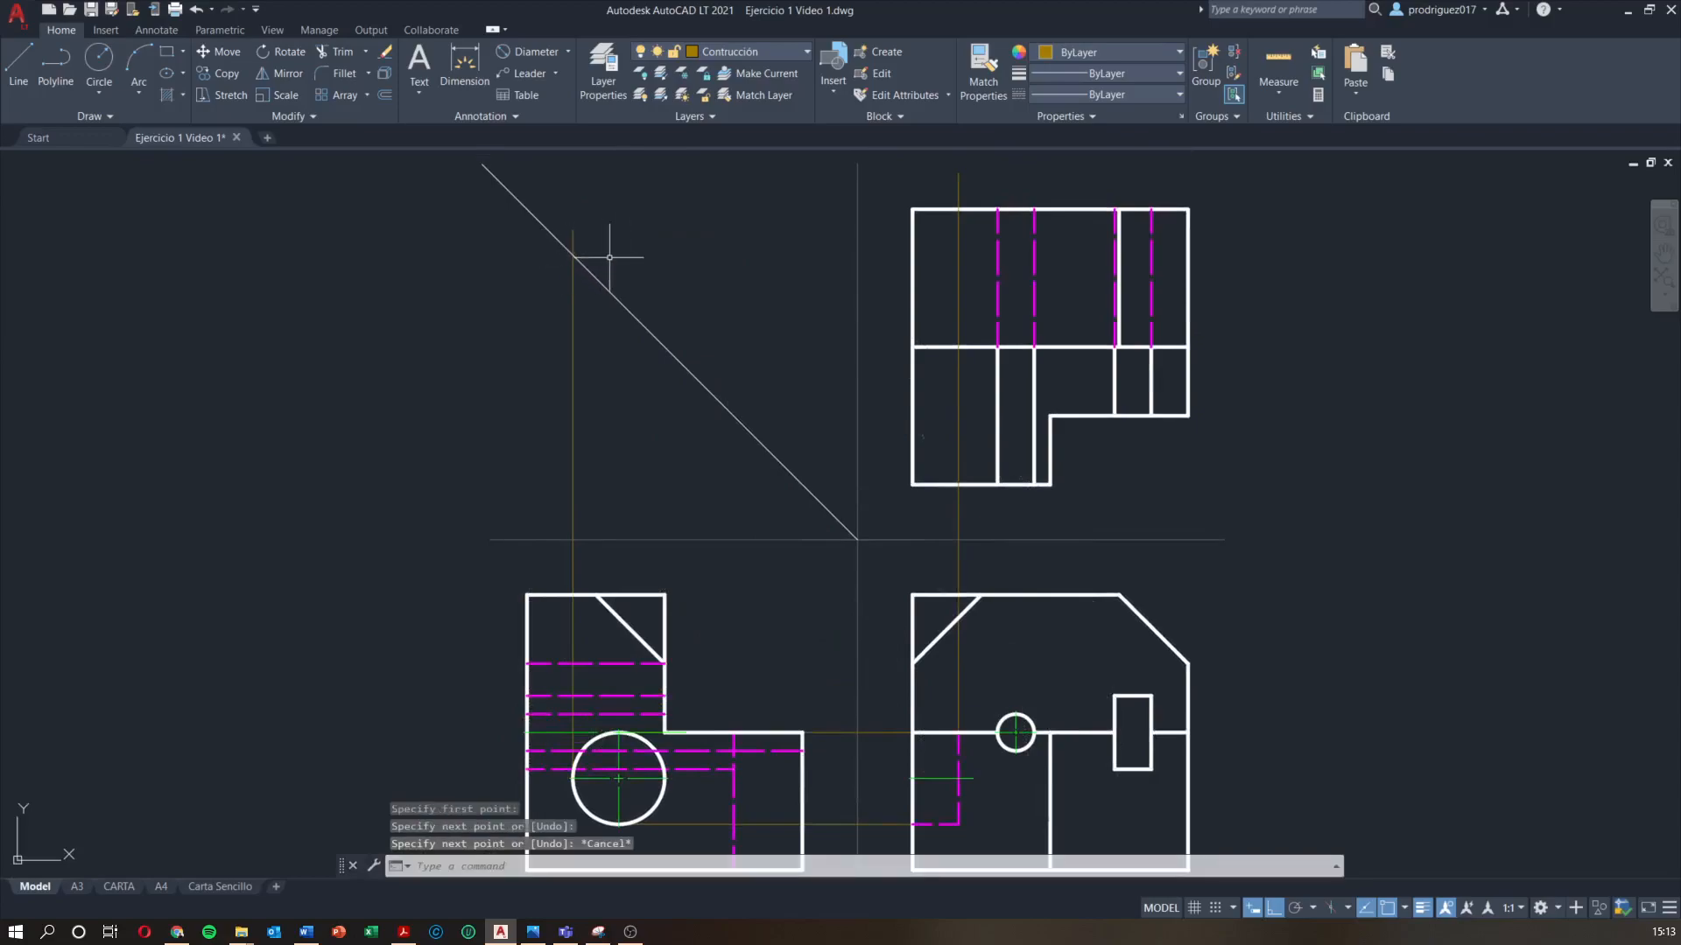
Draw a horizontal projection line from the left quadrant line's crossing with the 45° line into the third view, past the hole-depth projection line
key("space")
left_click(574, 255)
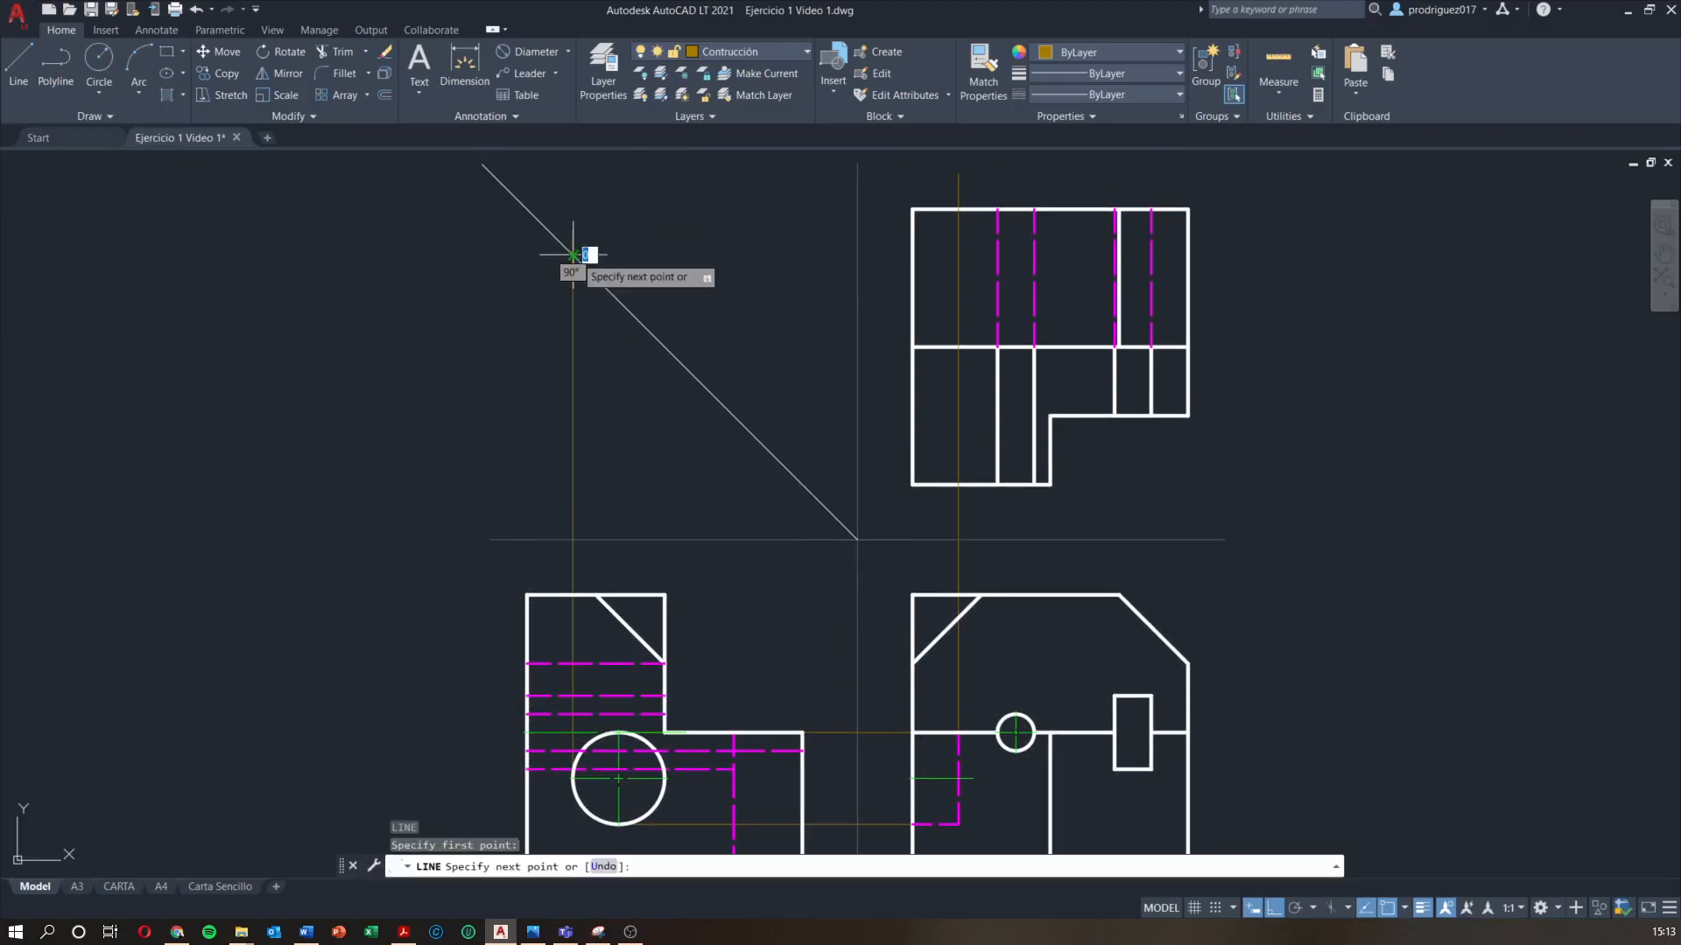
left_click(956, 256)
key("Escape")
Draw a vertical projection line from the large circle's right quadrant up to just past the 45° line
middle_click_drag(768, 566, 771, 512)
key("Return")
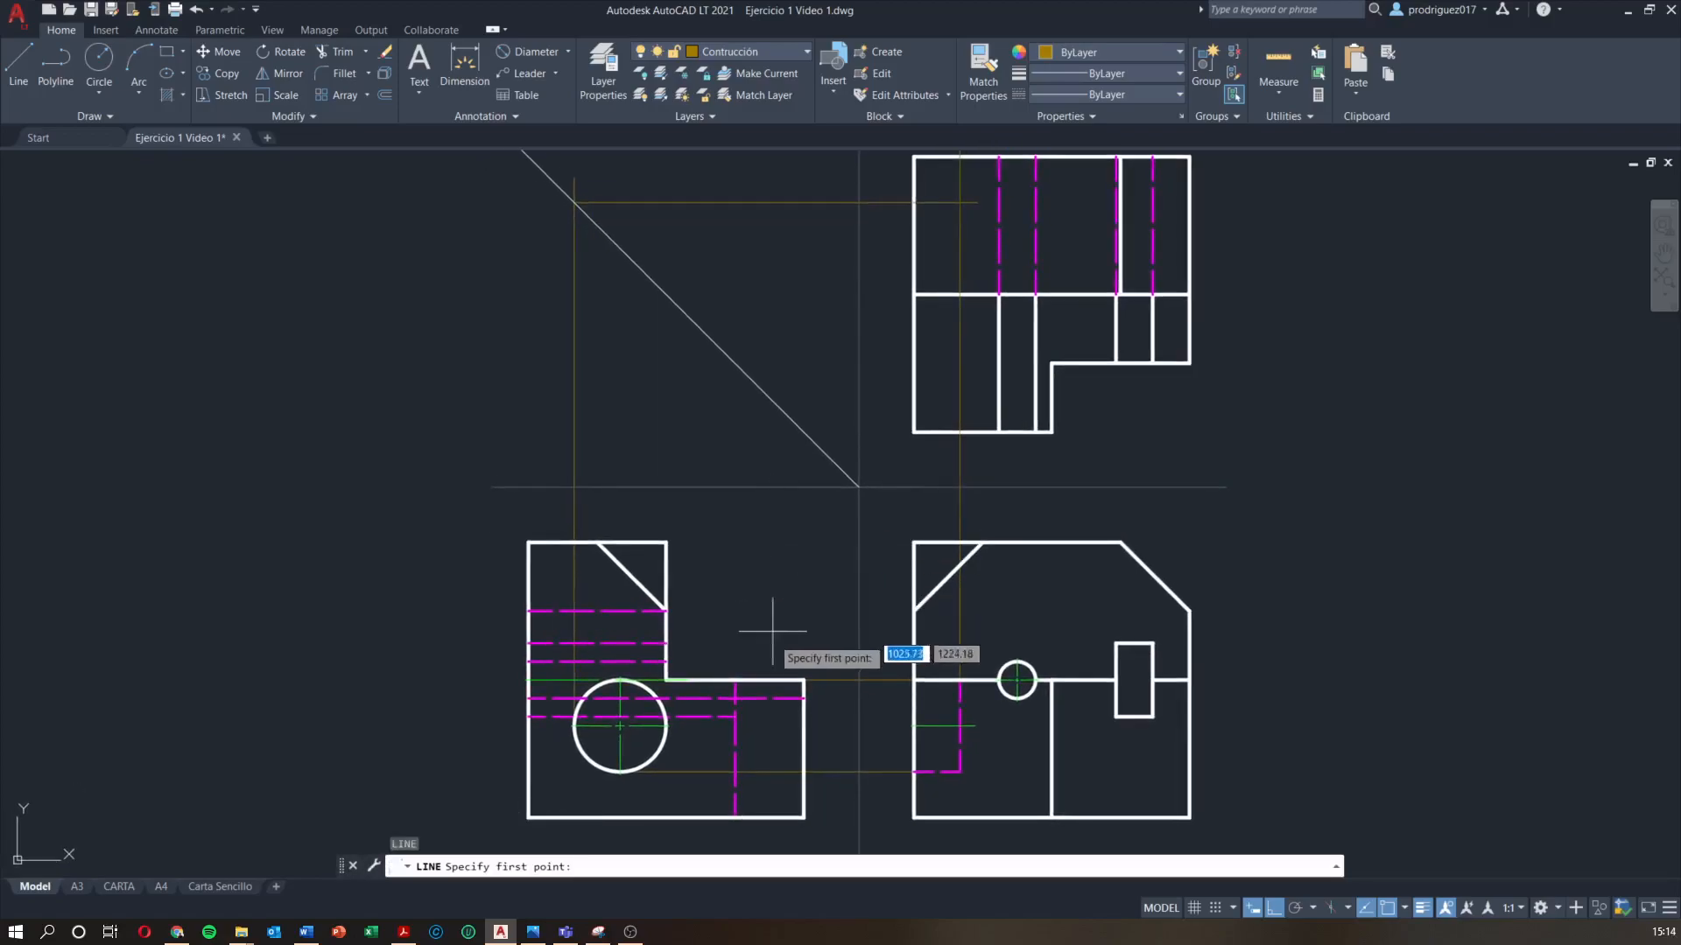
scroll(658, 763, "up", 4)
left_click(678, 664)
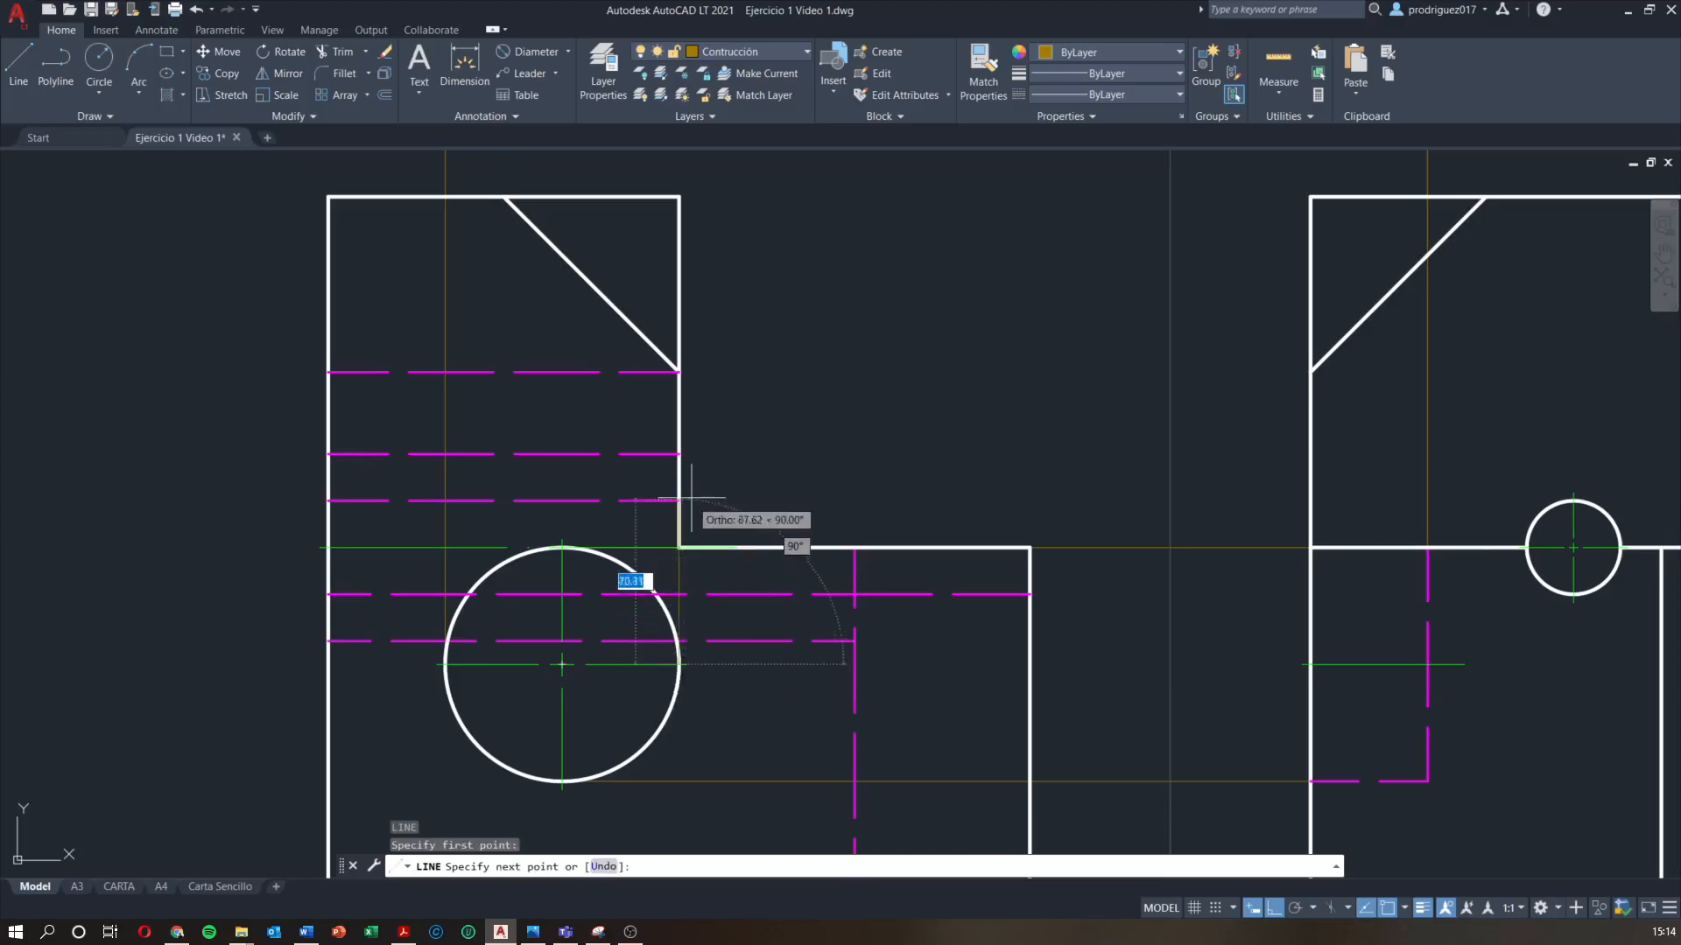
scroll(686, 487, "down", 2)
scroll(686, 357, "down", 2)
mouse_move(686, 356)
middle_mouse_down()
mouse_move(683, 448)
mouse_move(635, 471)
middle_mouse_up()
key("Escape")
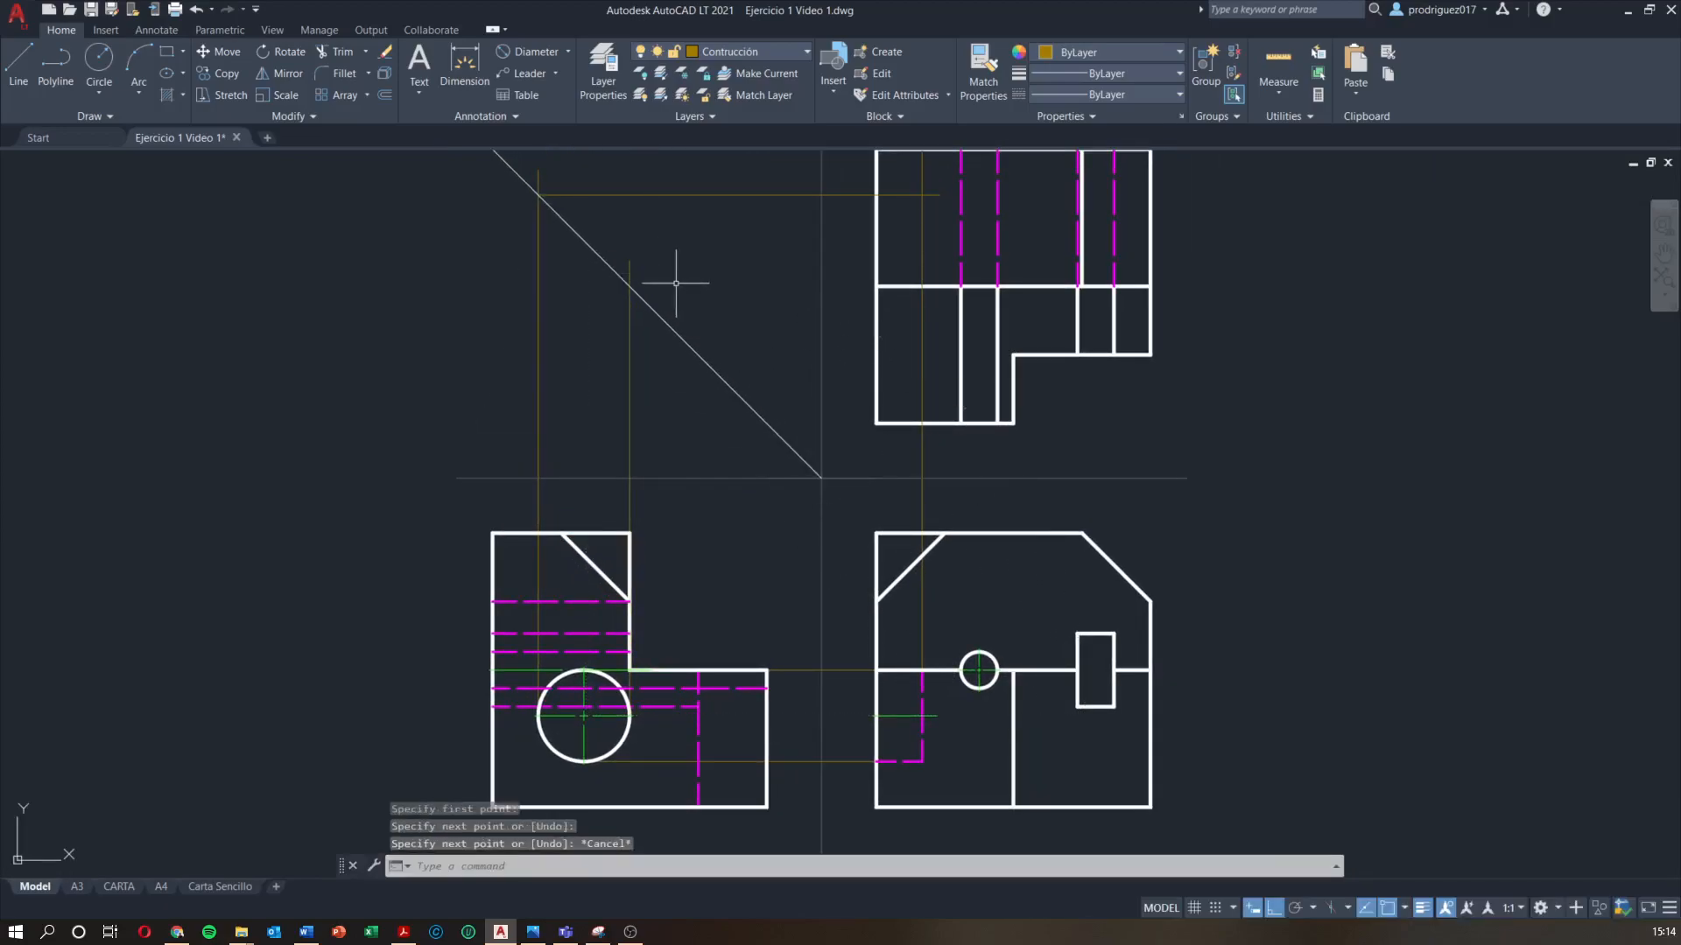
Draw a horizontal projection line from the right quadrant line's crossing with the 45° line to the third view's left edge
key("space")
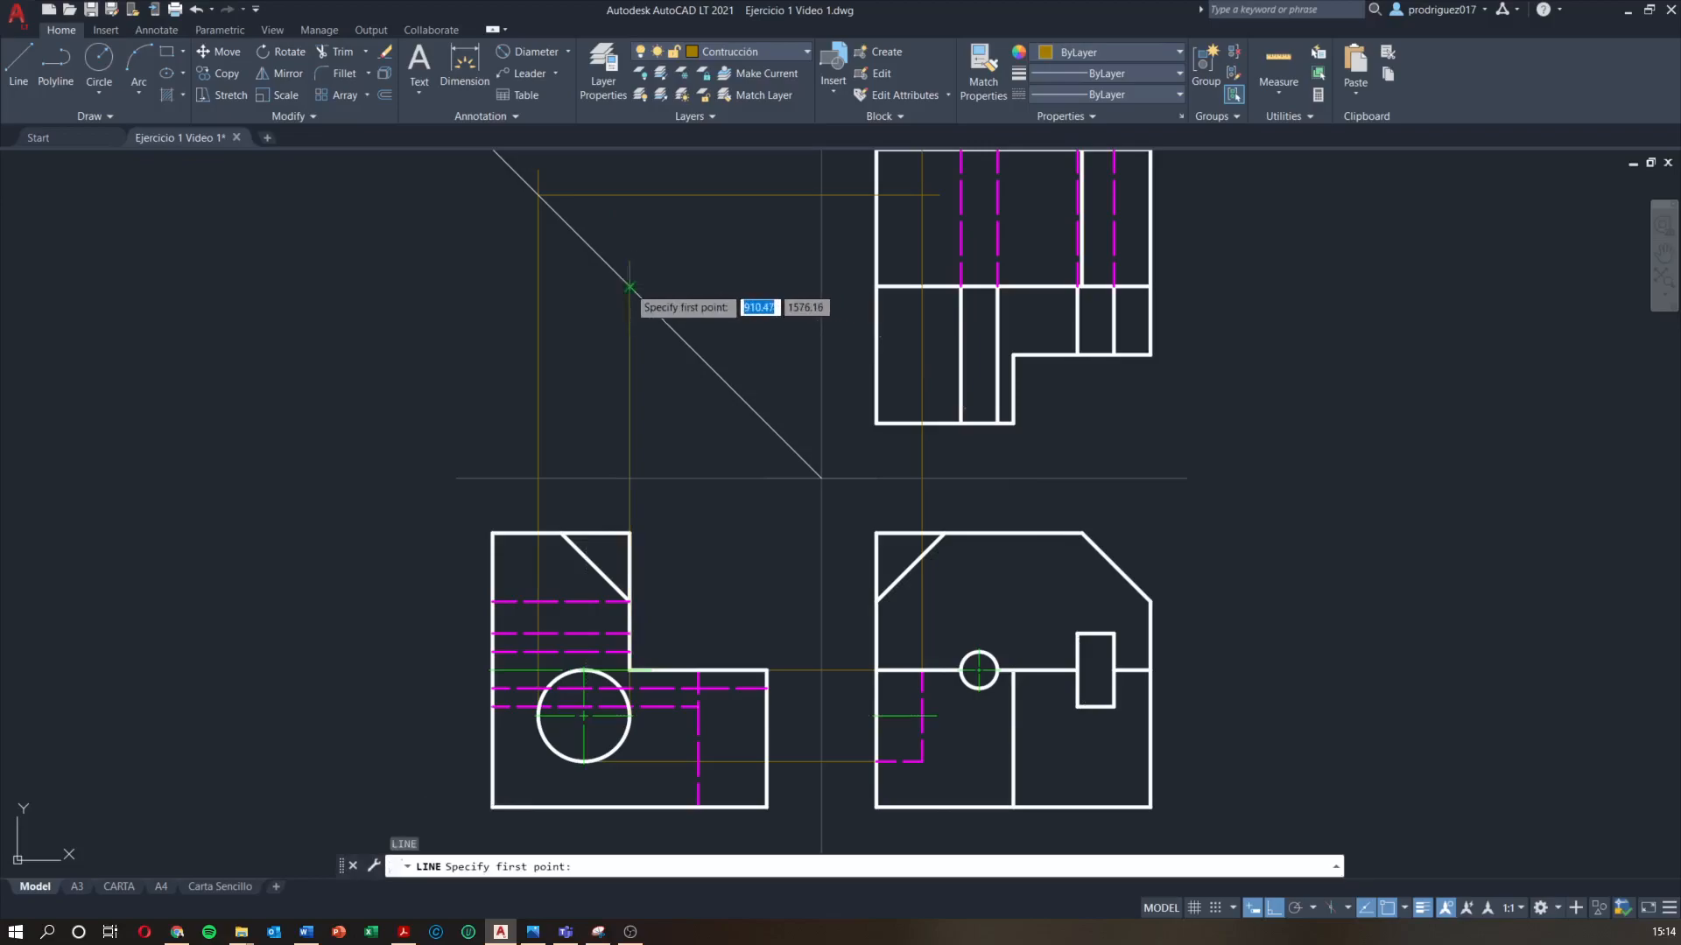
left_click(630, 286)
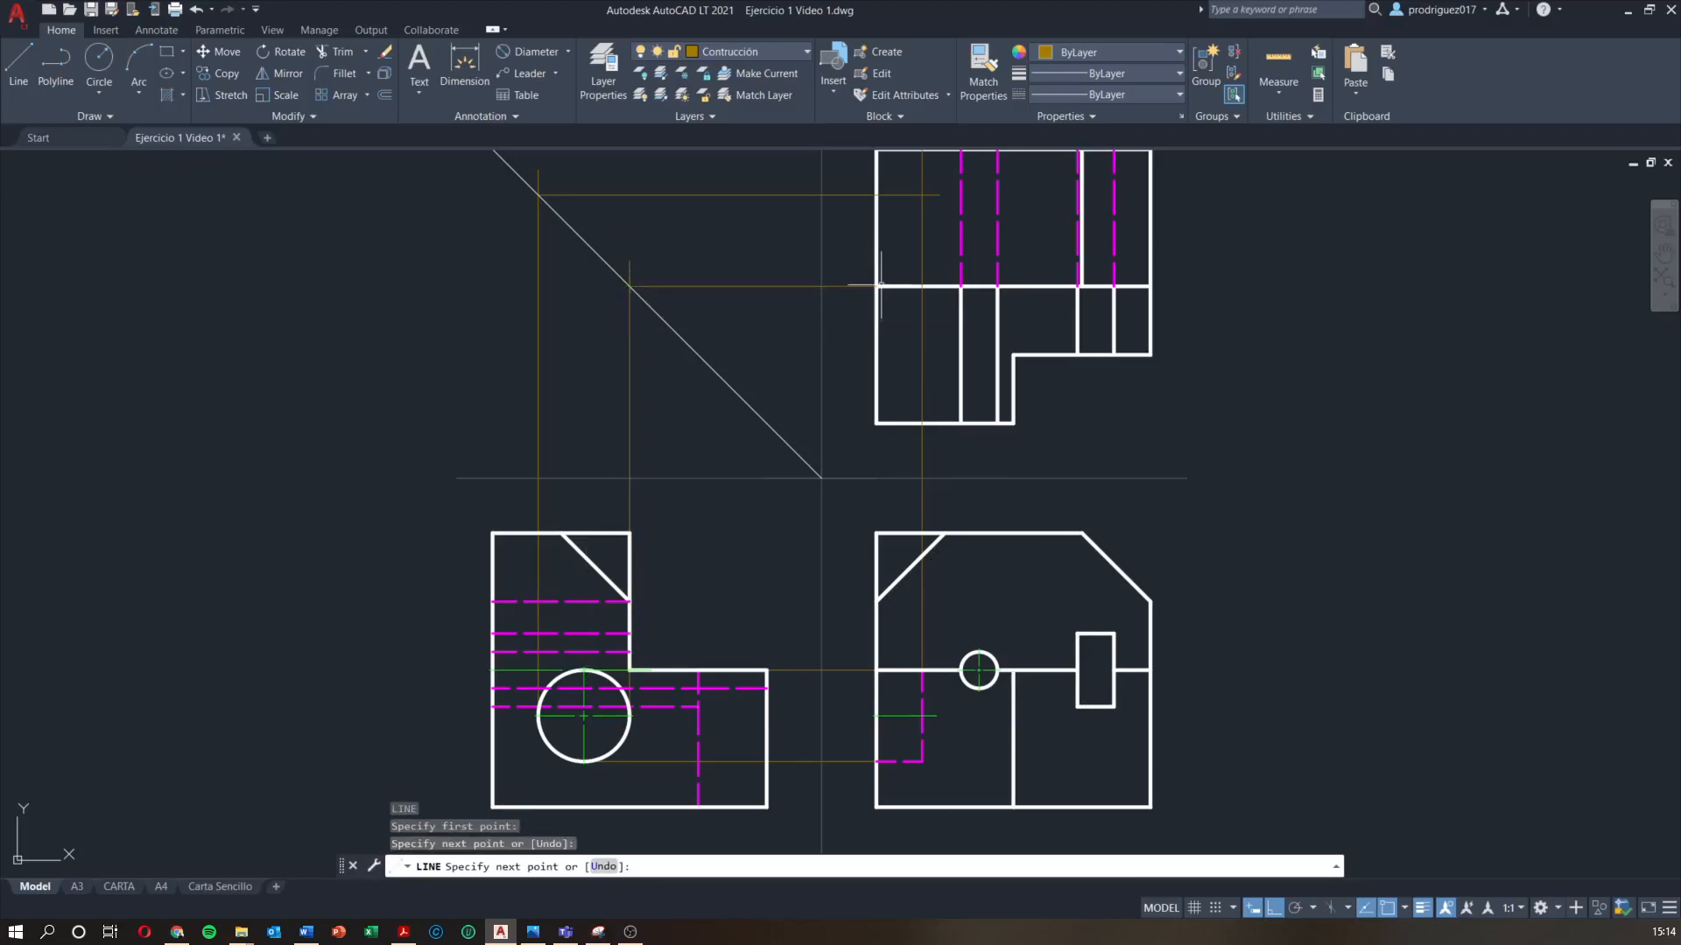
key("Escape")
scroll(936, 368, "up", 3)
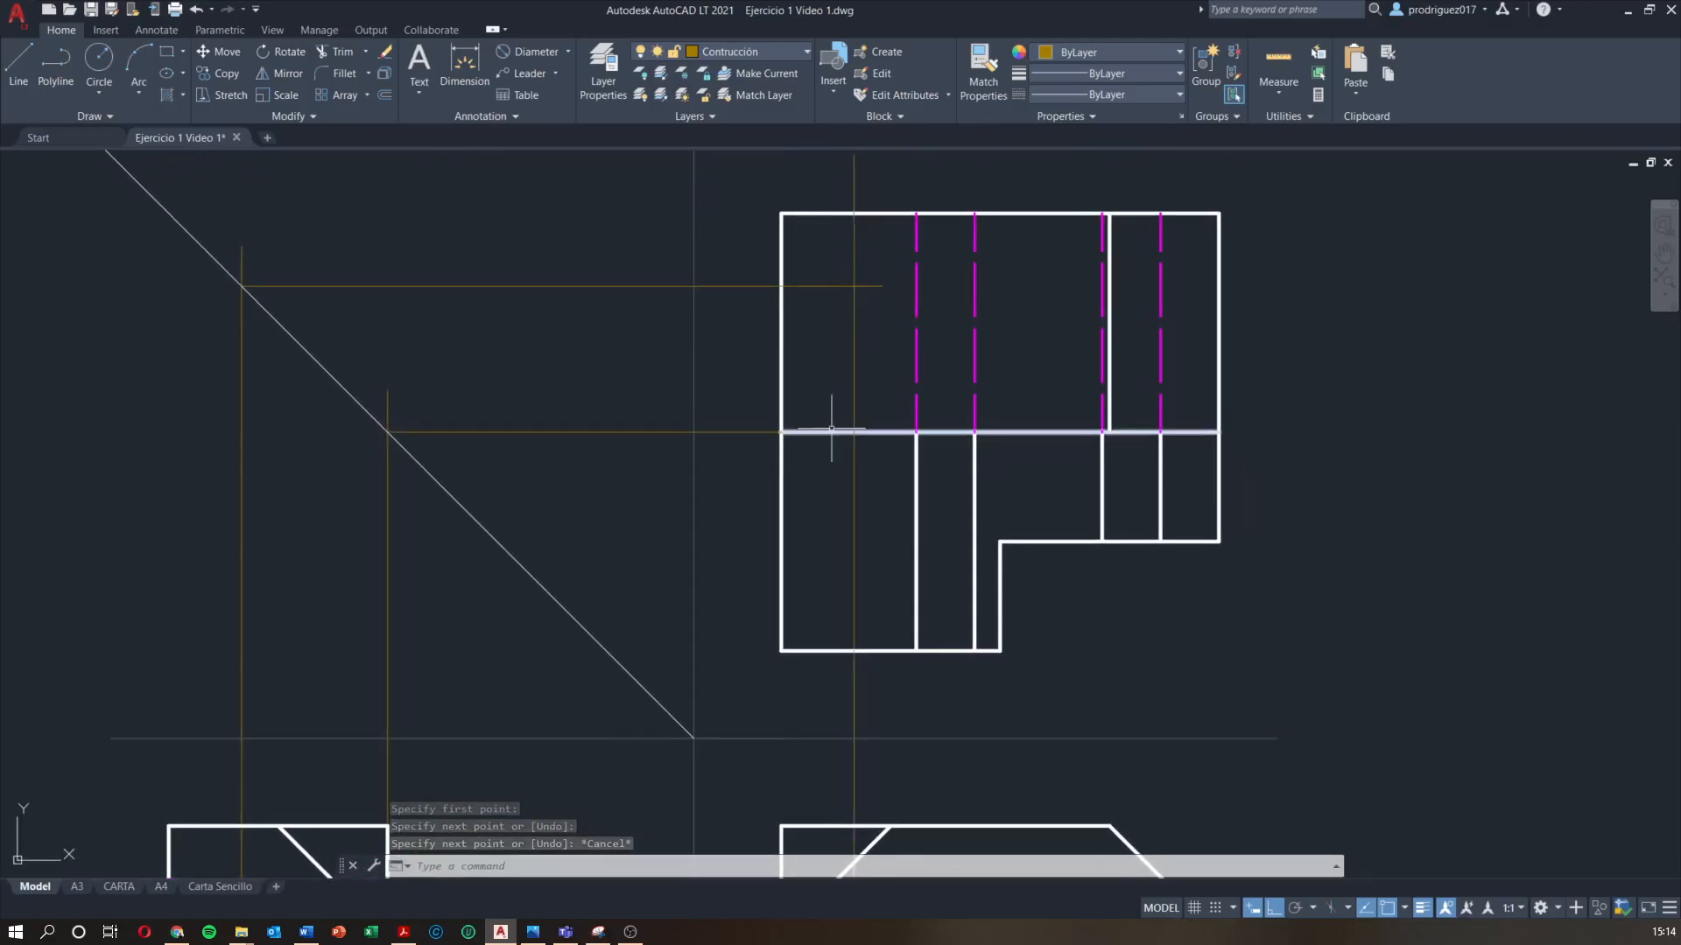
left_click(800, 436)
key("Escape")
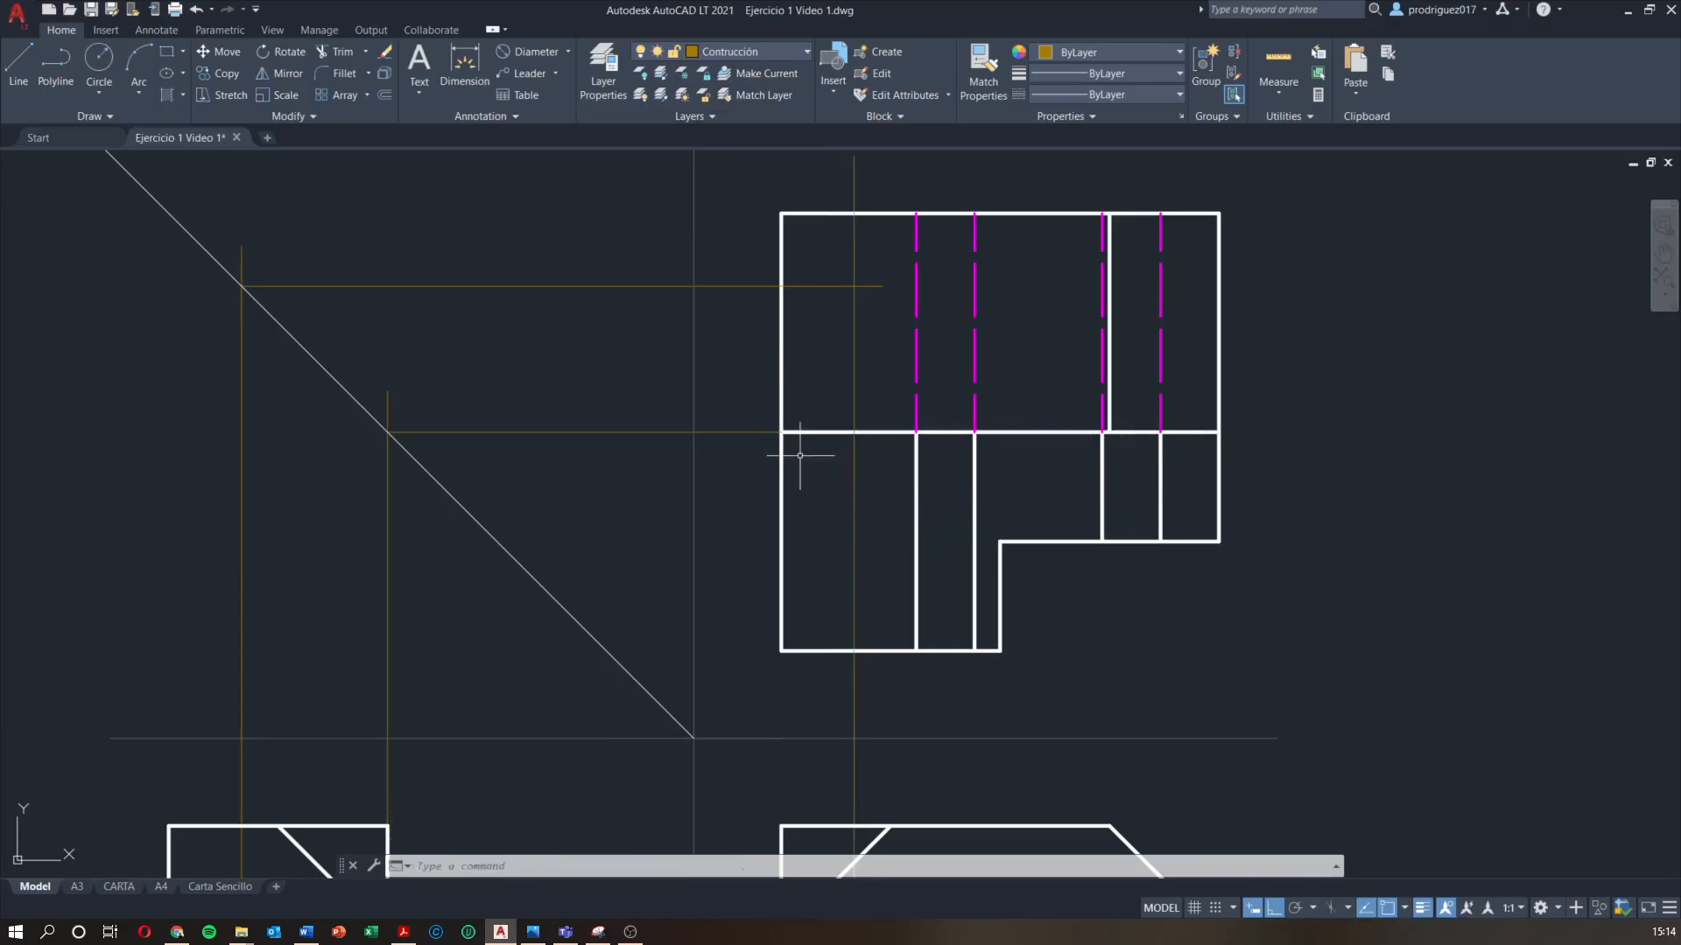
left_click(830, 422)
key("Escape")
key("Escape")
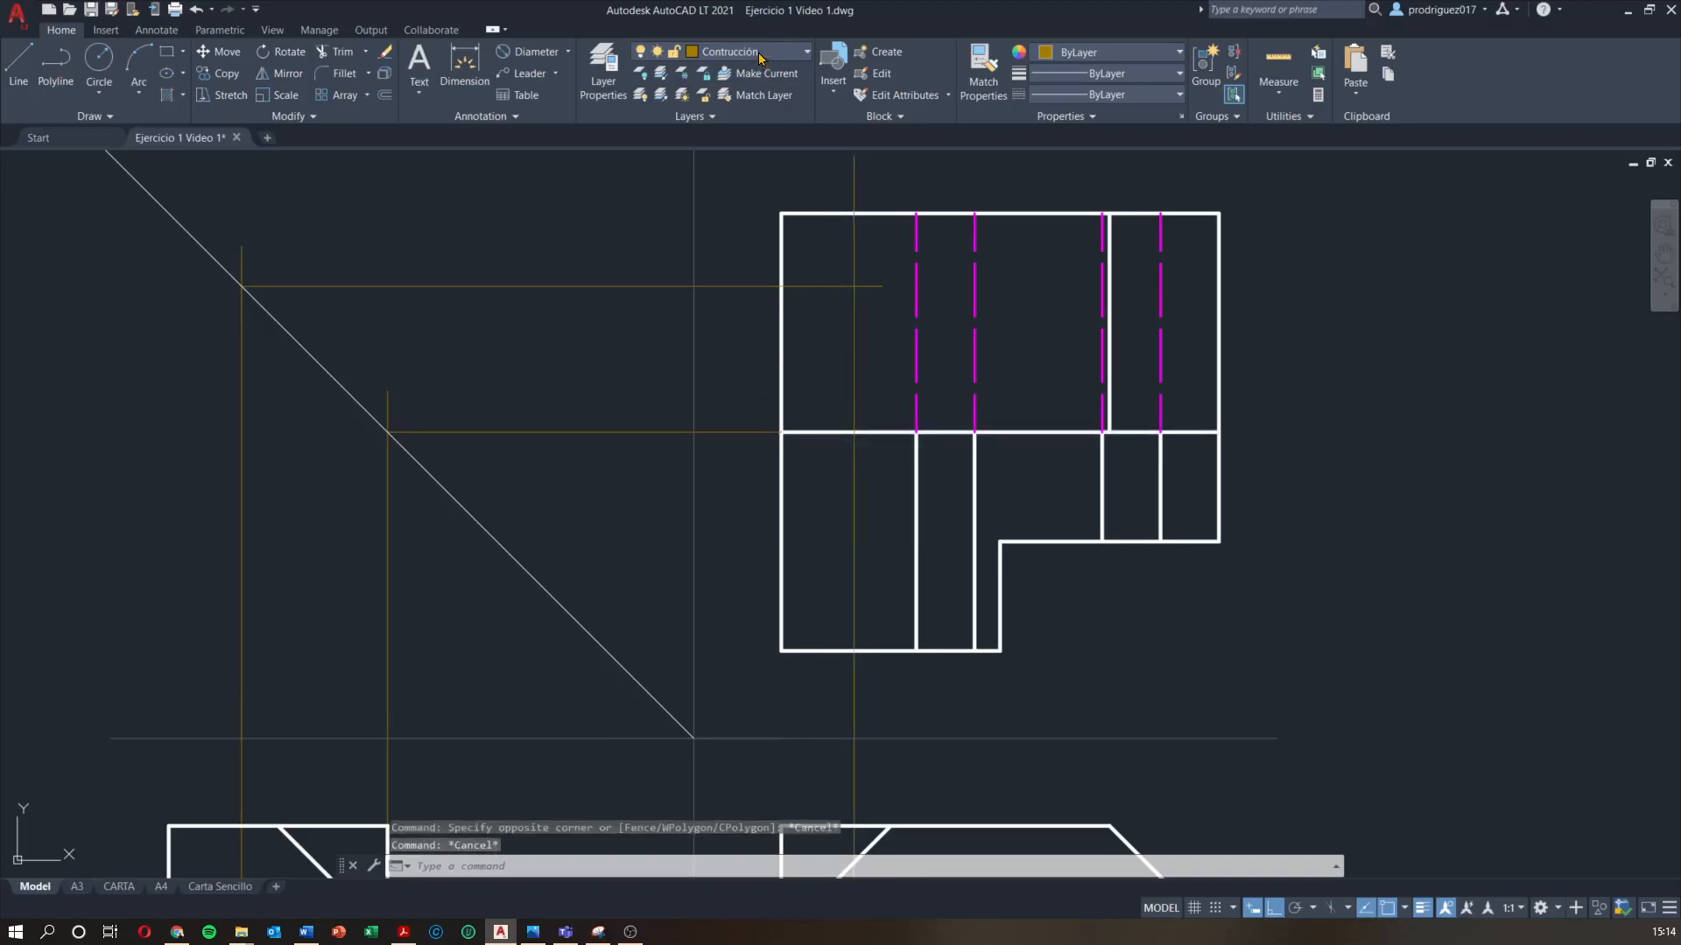
On the Ocultas layer, draw the large hole's hidden outline in the third view, from the left edge to the depth line and down to the middle edge
left_click(760, 57)
left_click(753, 286)
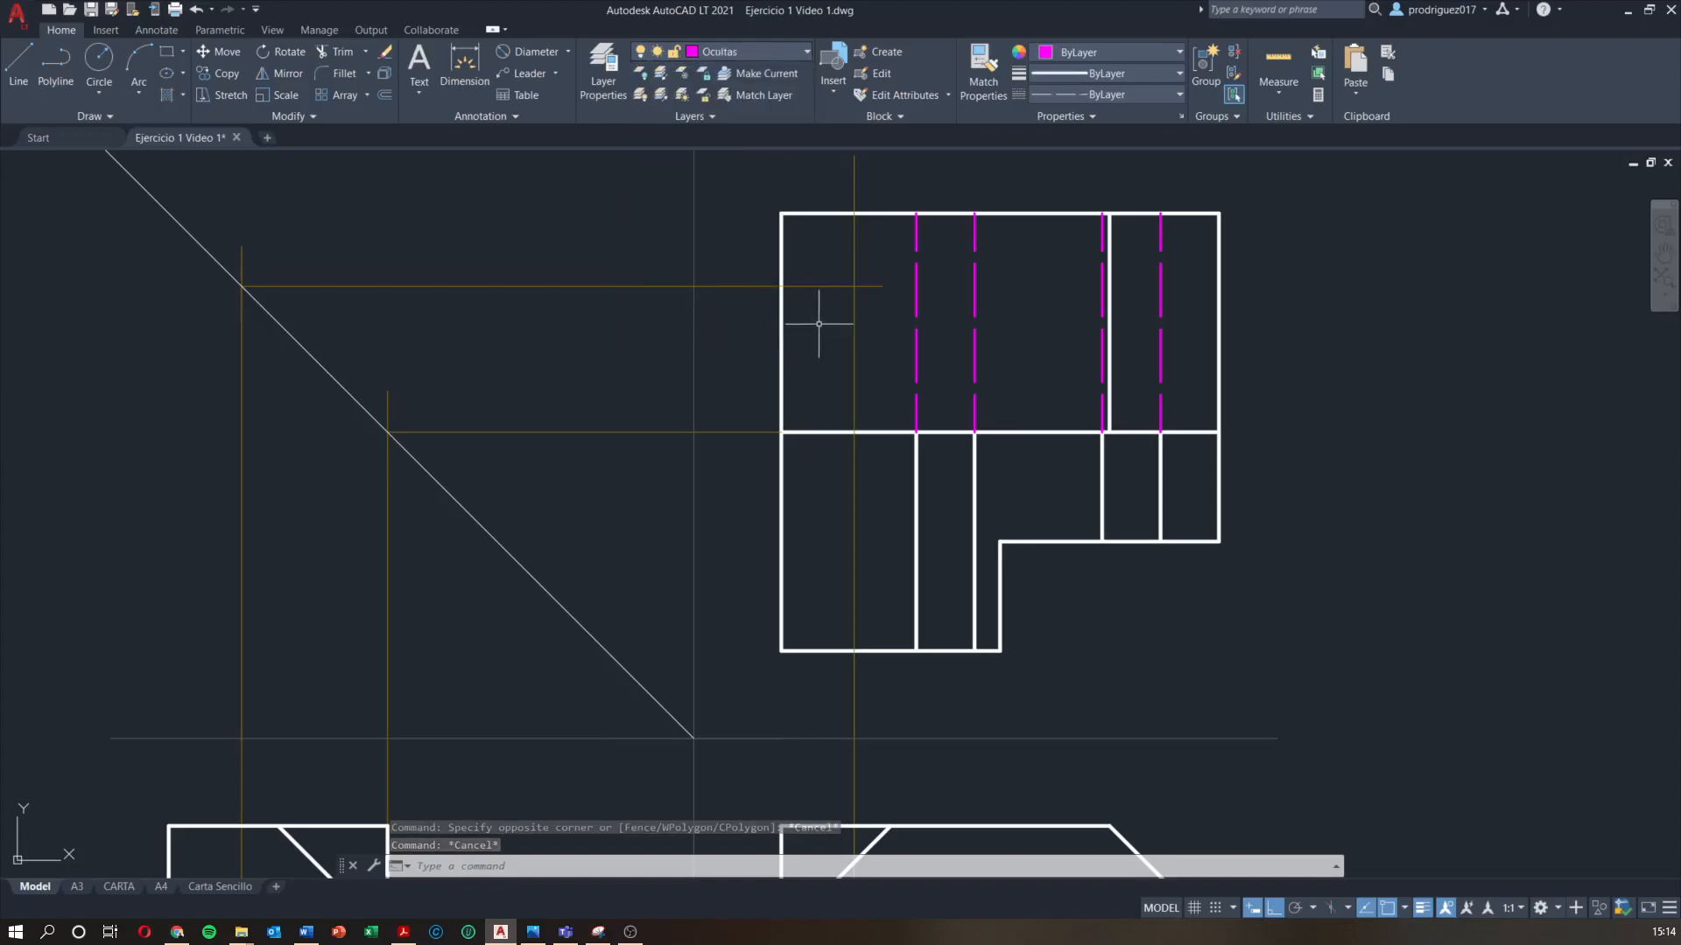
type("l")
key("Return")
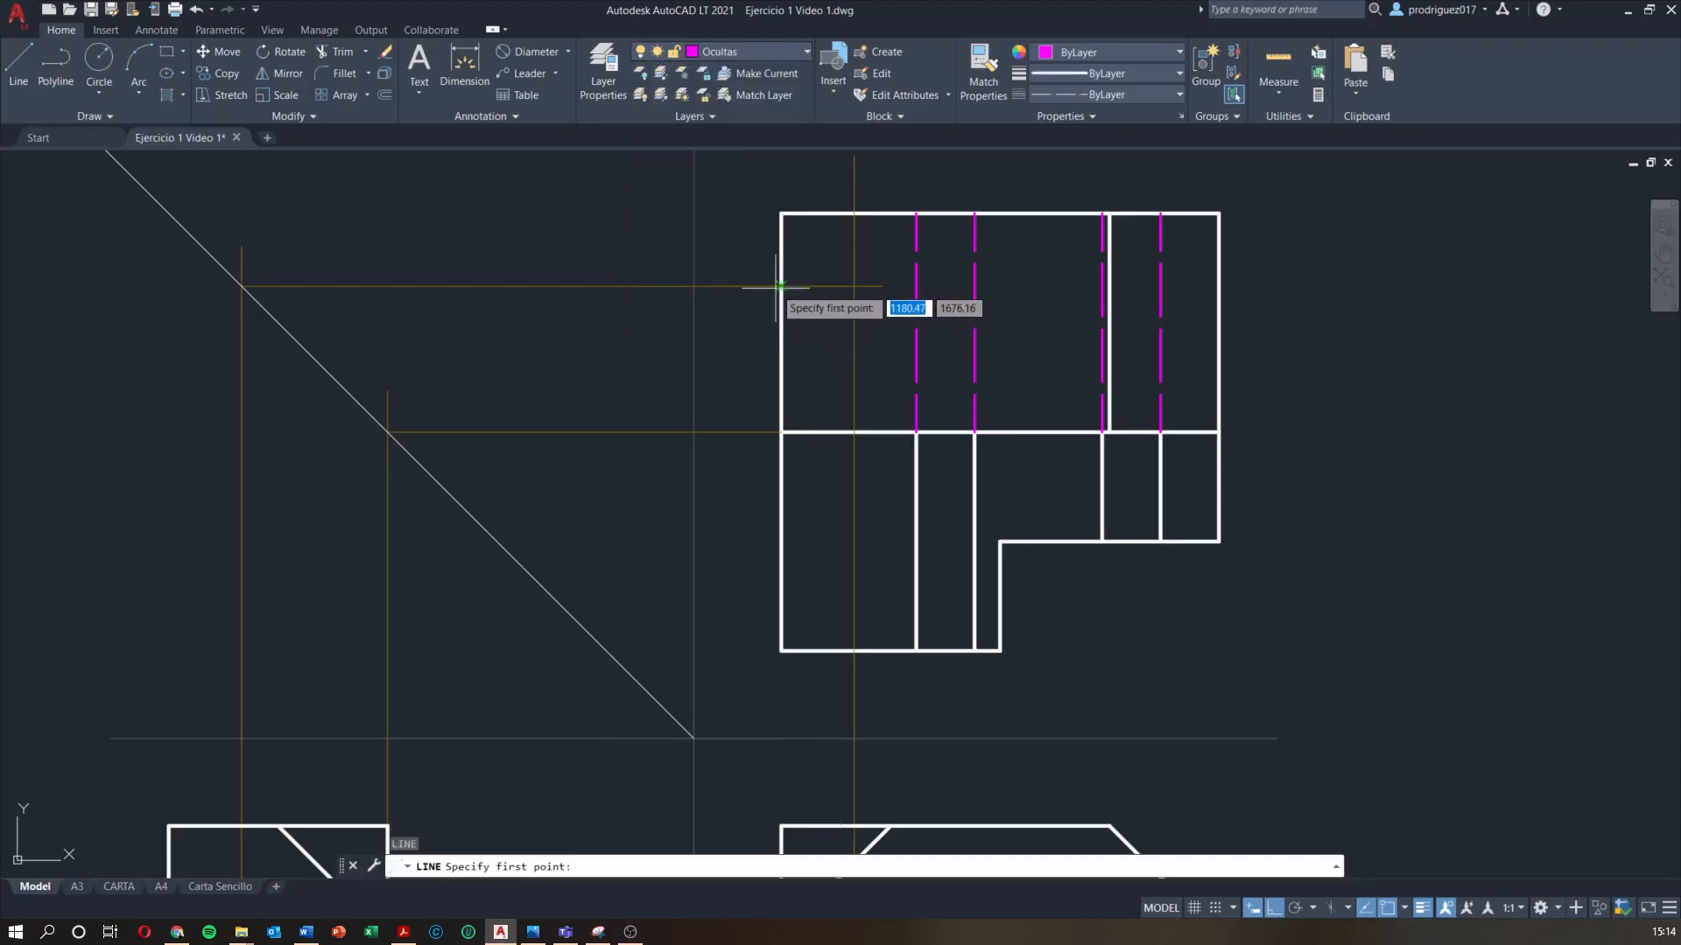
left_click(856, 286)
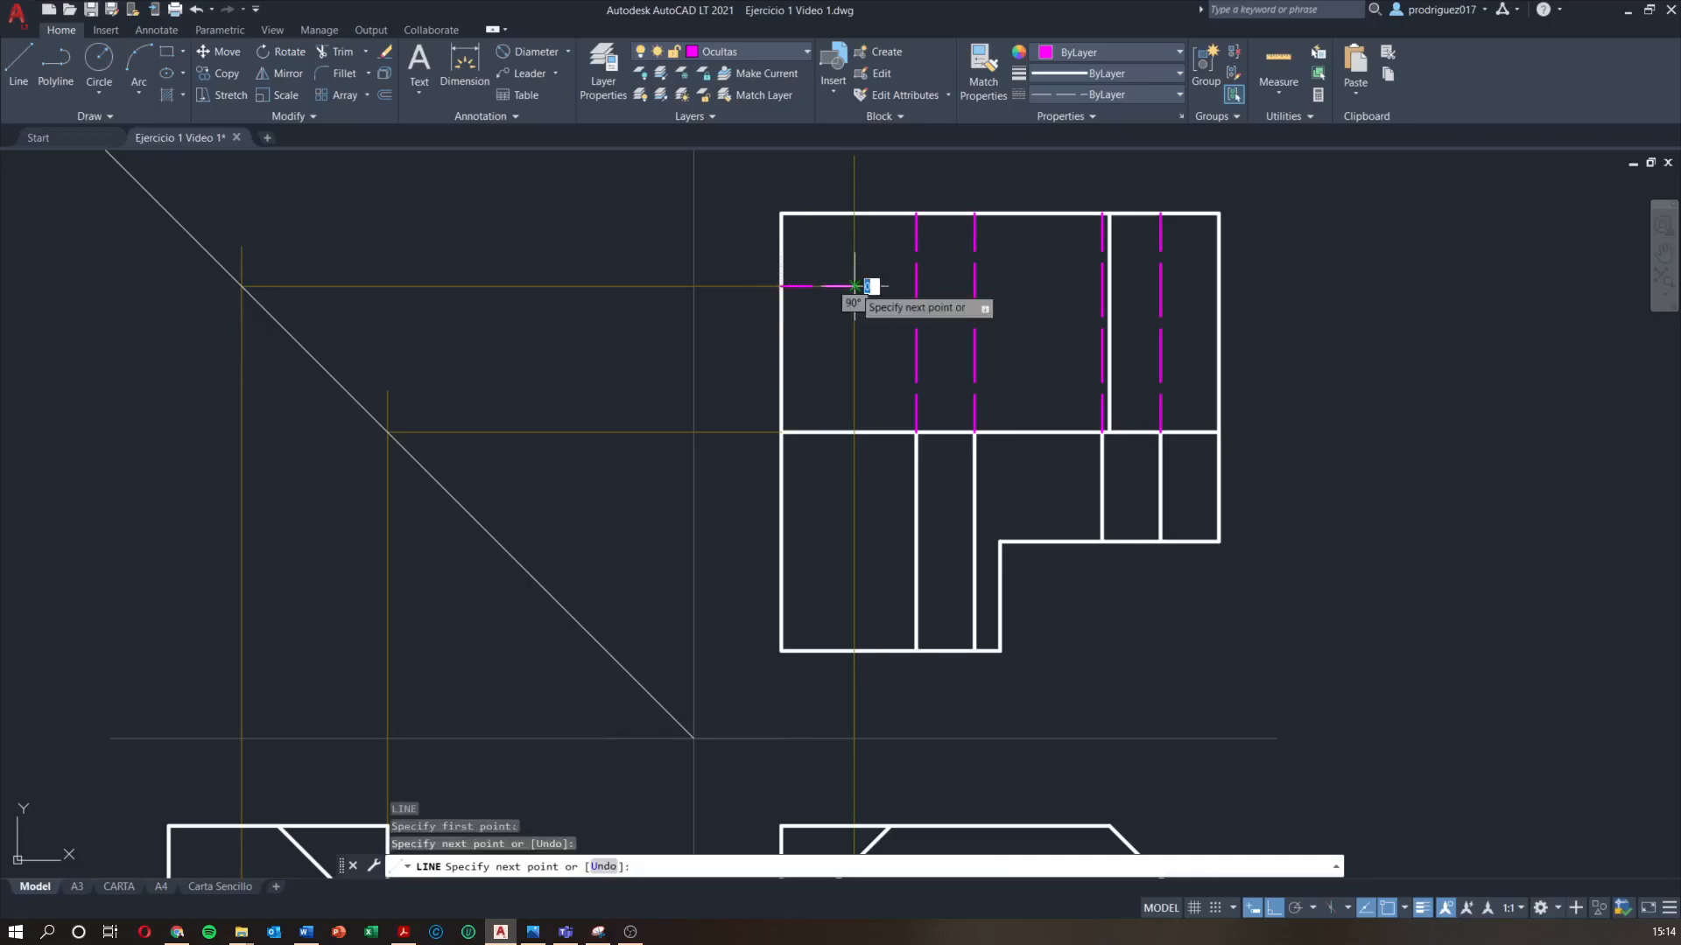
left_click(857, 431)
key("Escape")
scroll(856, 432, "down", 2)
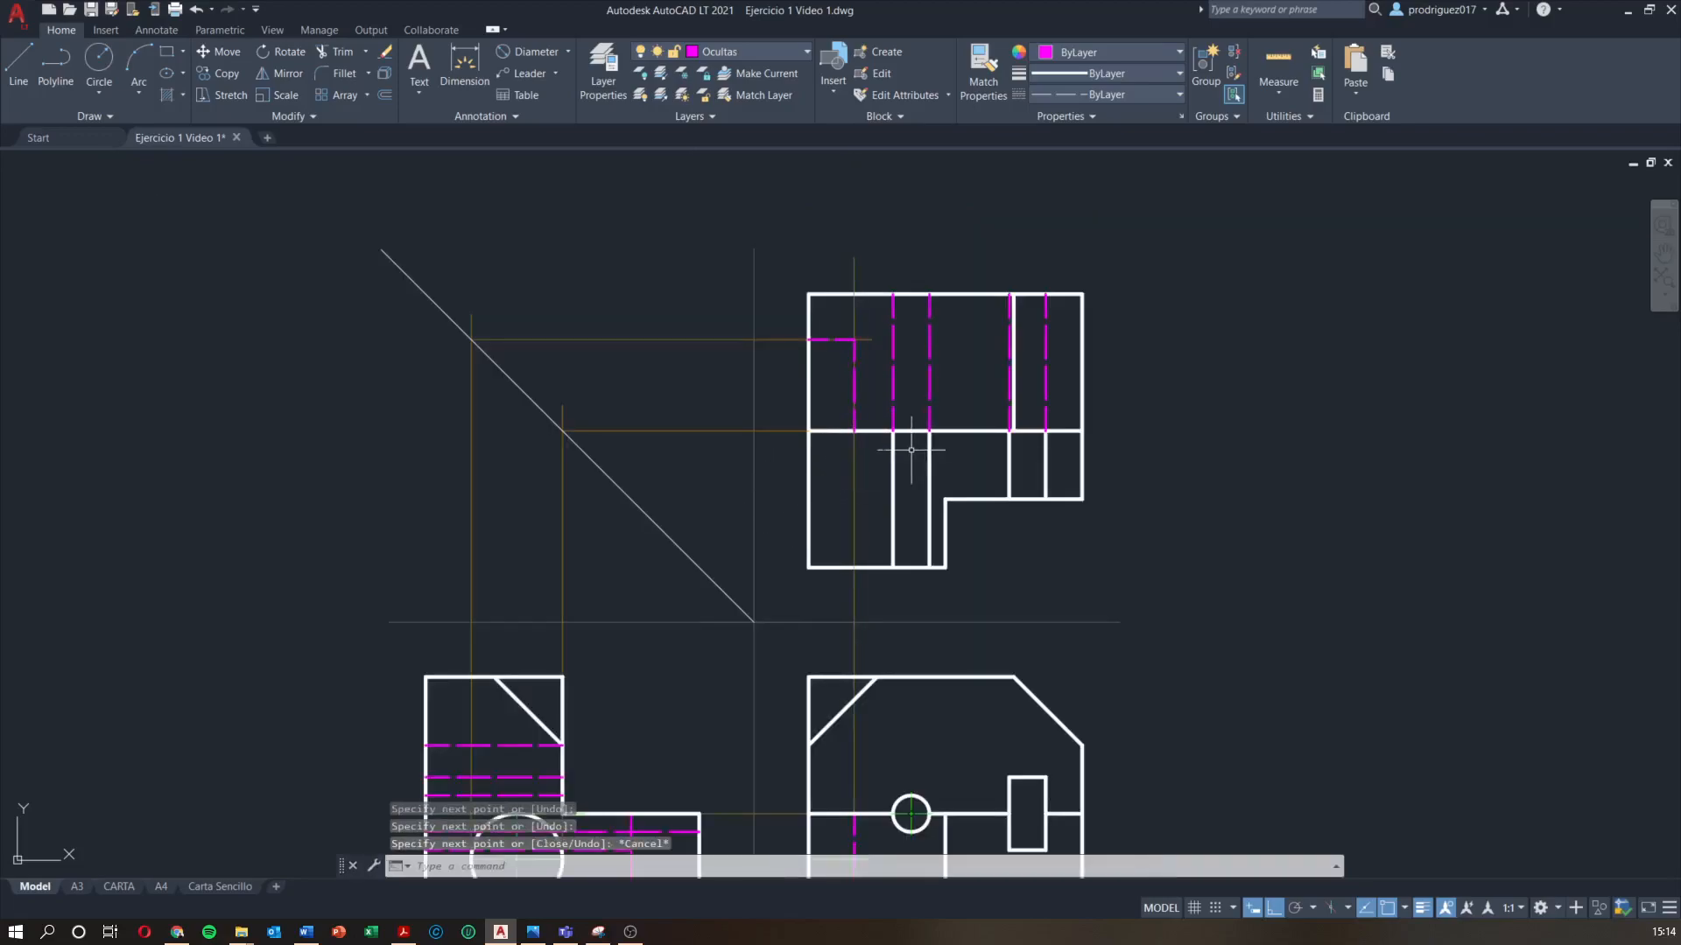
Erase the vertical and horizontal projection lines that transfer the large circle's two quadrants through the 45° line
middle_click_drag(940, 445, 930, 385)
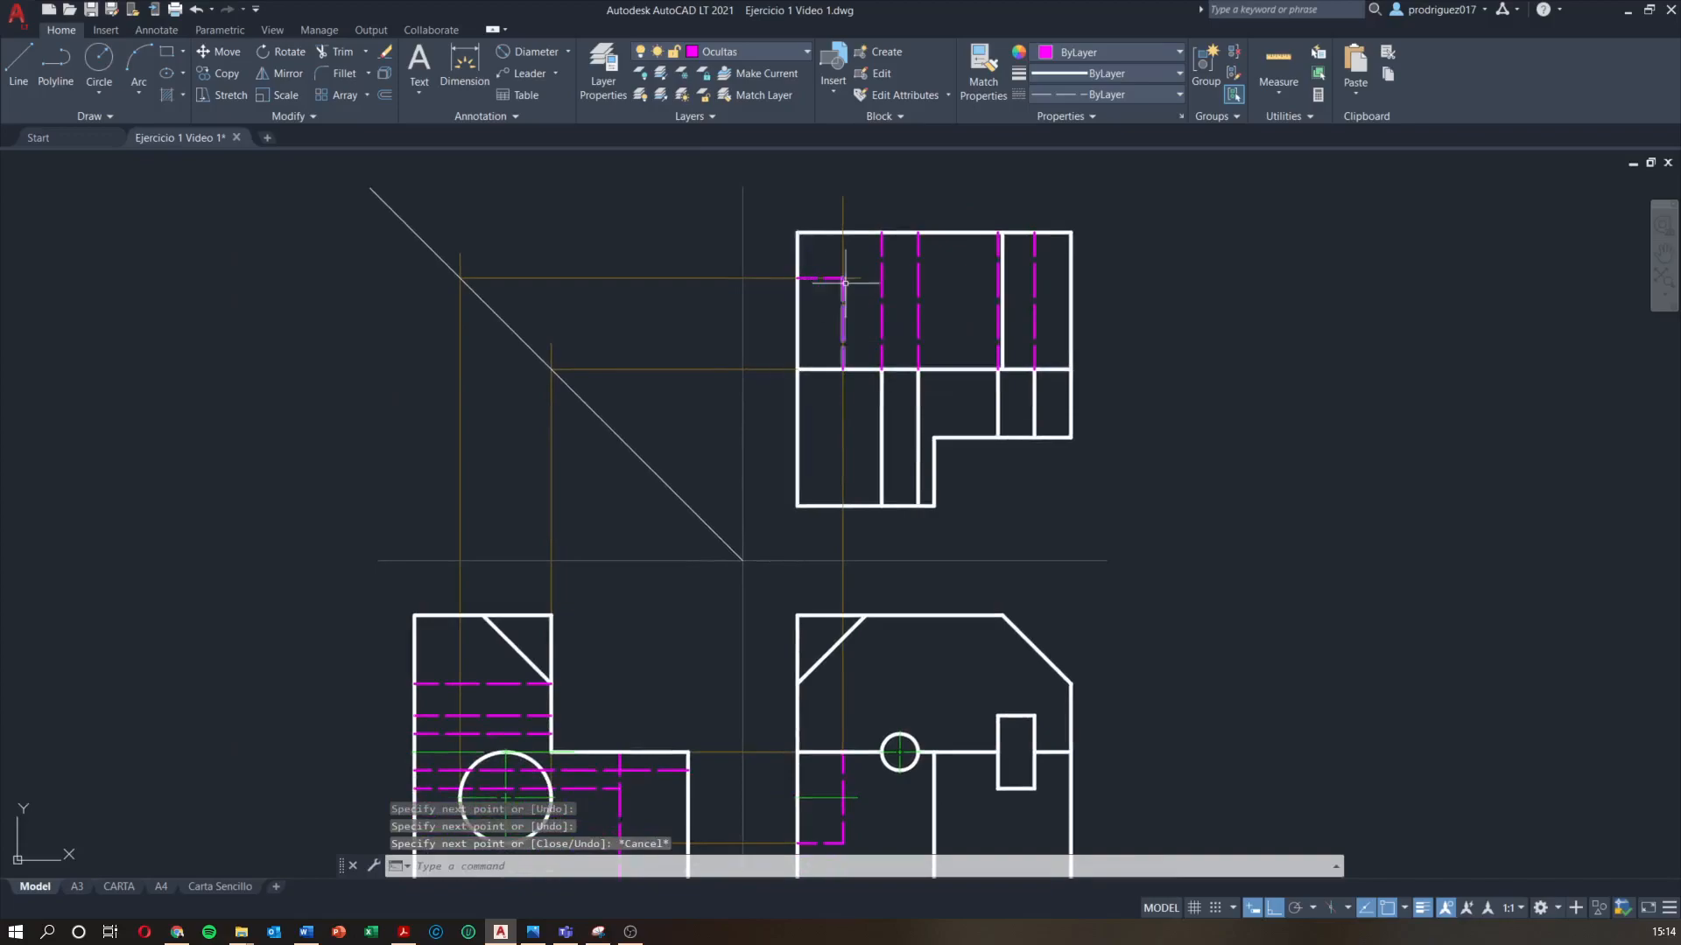
middle_click_drag(863, 441, 867, 376)
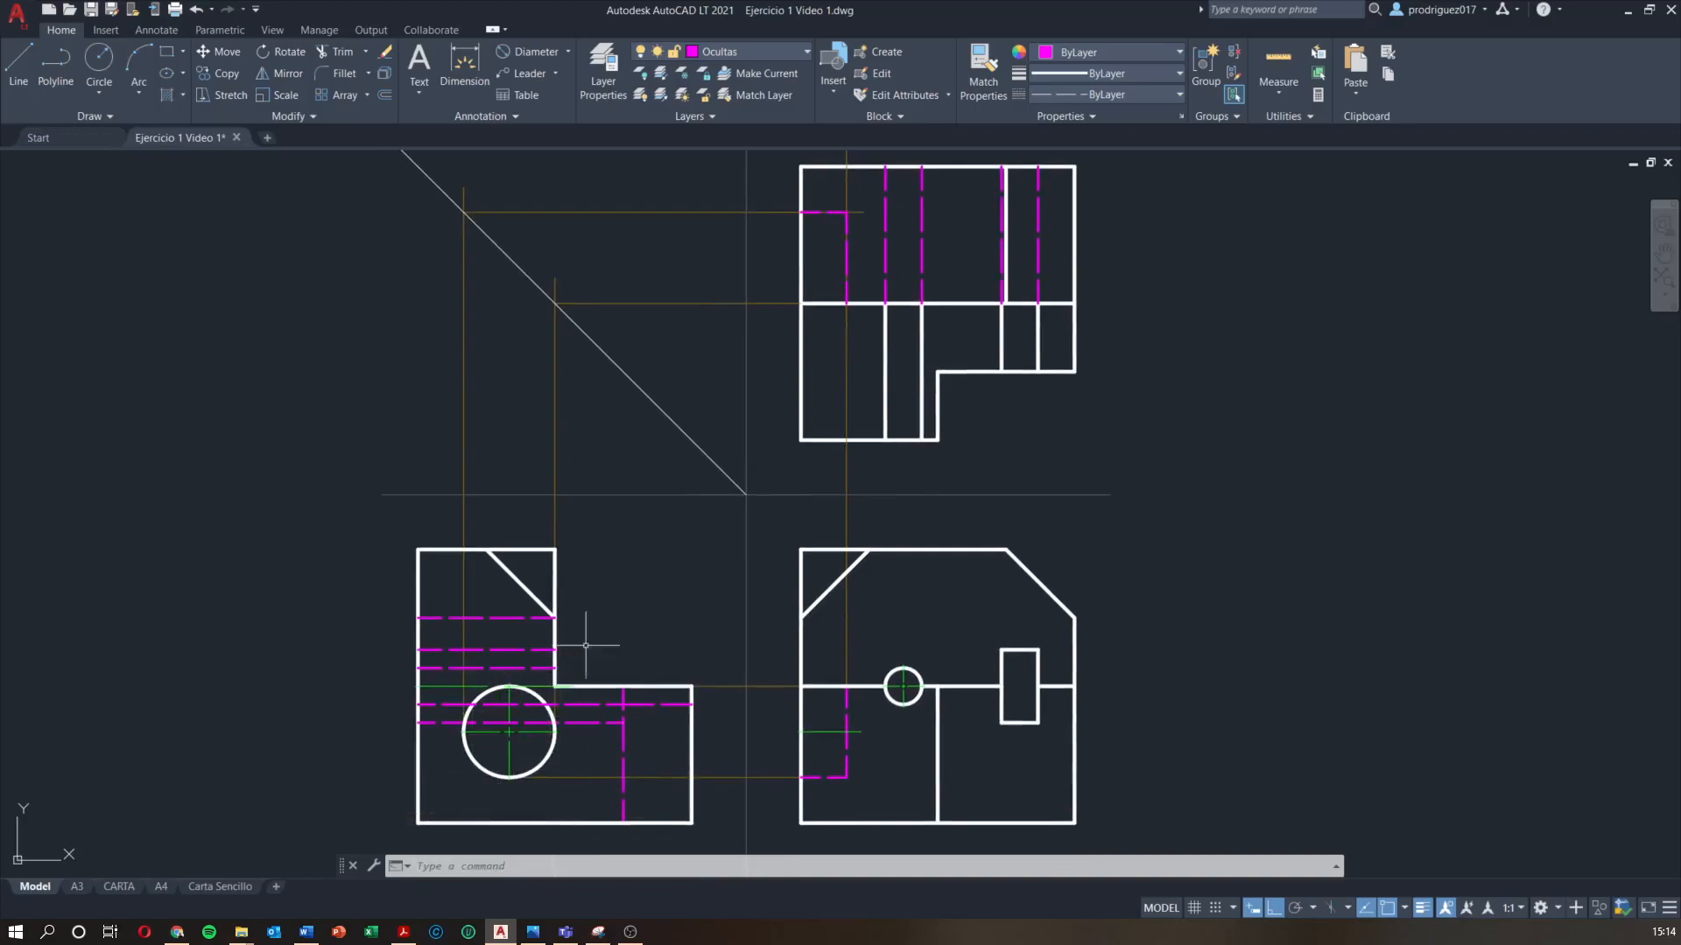
middle_click_drag(718, 562, 694, 581)
left_click(567, 469)
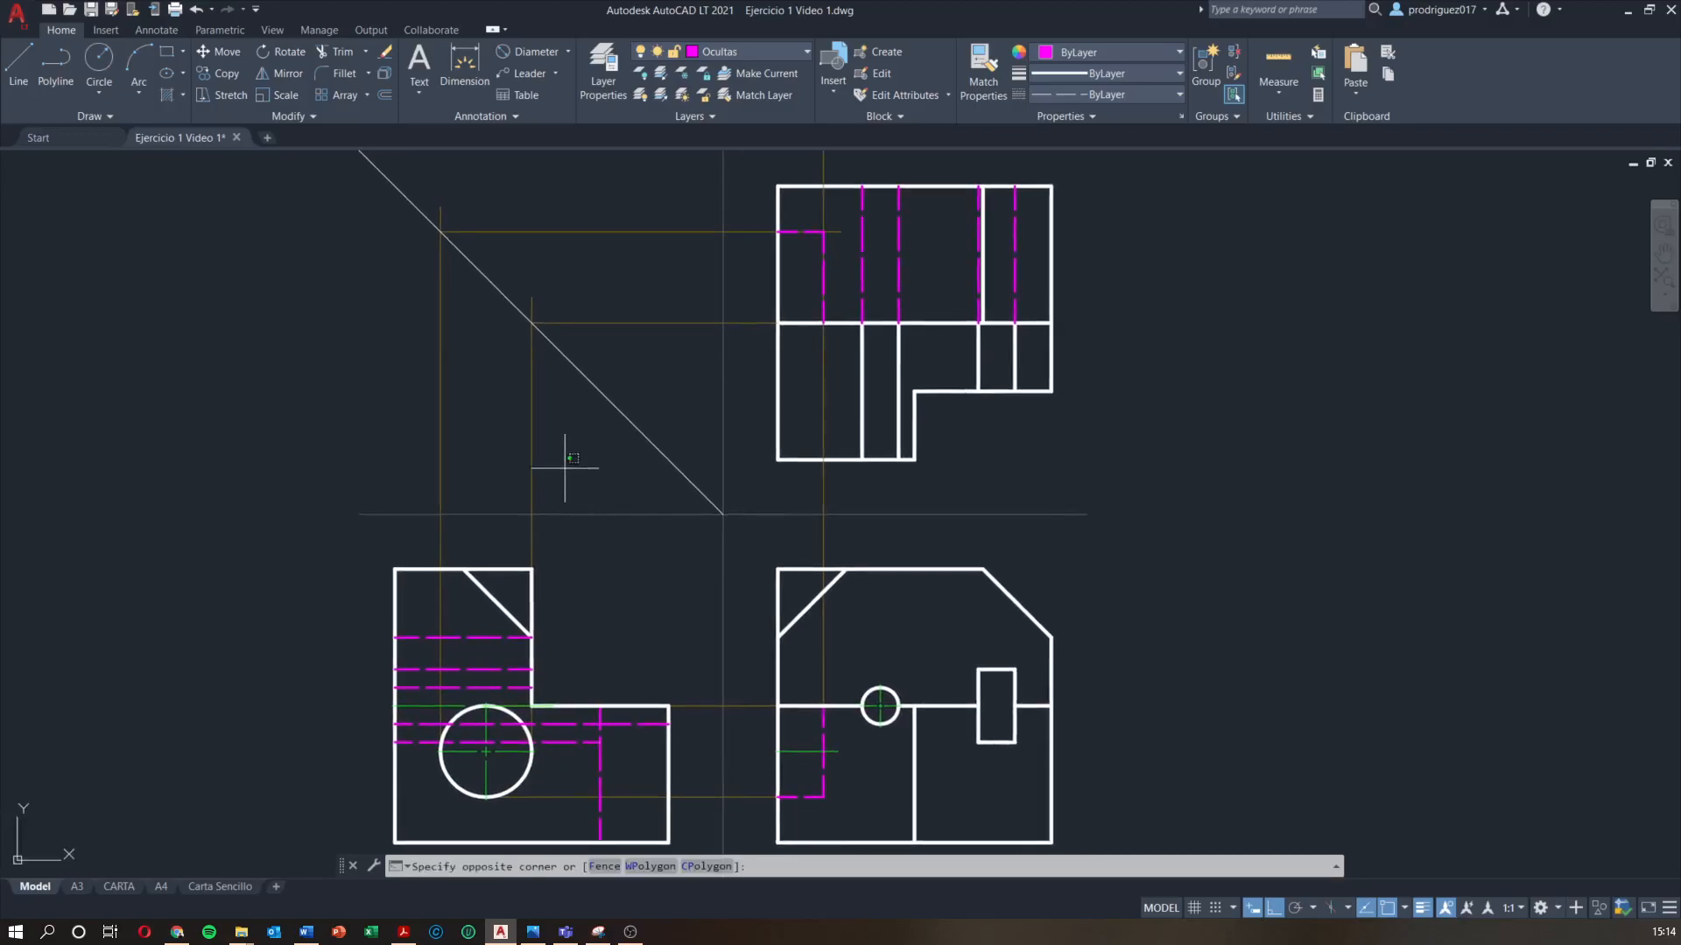
left_click(422, 414)
key("Delete")
left_click(665, 351)
left_click(617, 188)
key("Delete")
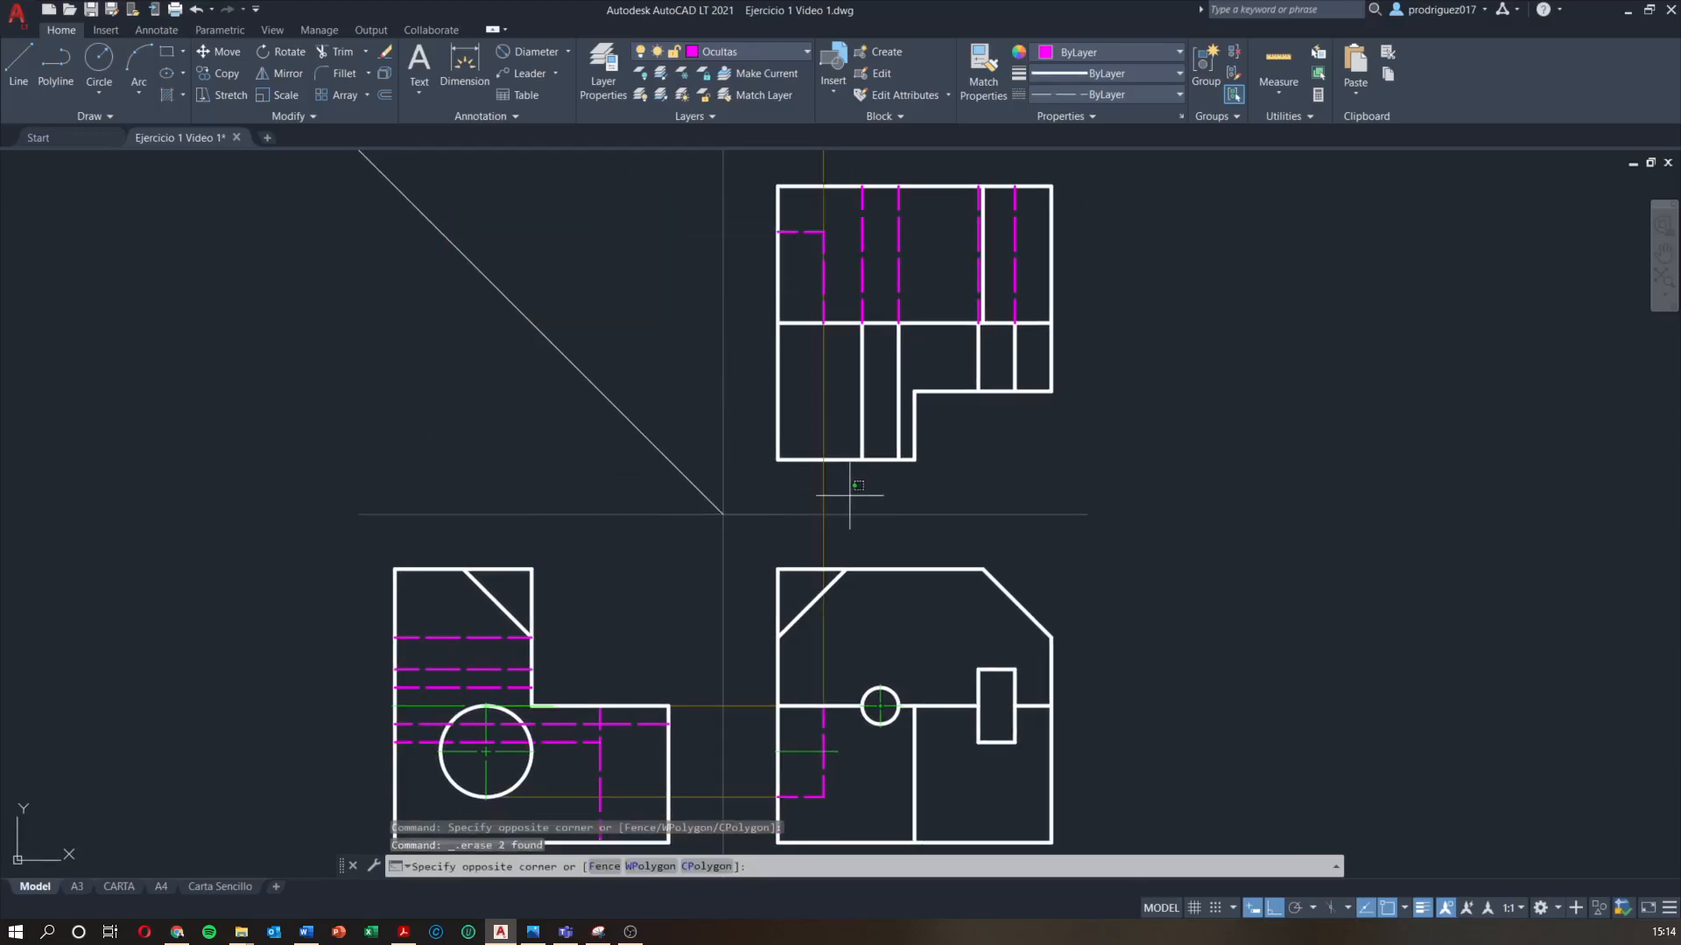
Erase the hole-depth vertical projection line and the two horizontal projection lines between the lower views
middle_click_drag(815, 558, 811, 488)
left_click(698, 741)
left_click(687, 637)
key("Delete")
mouse_move(983, 488)
middle_mouse_down()
mouse_move(956, 525)
mouse_move(930, 498)
middle_mouse_up()
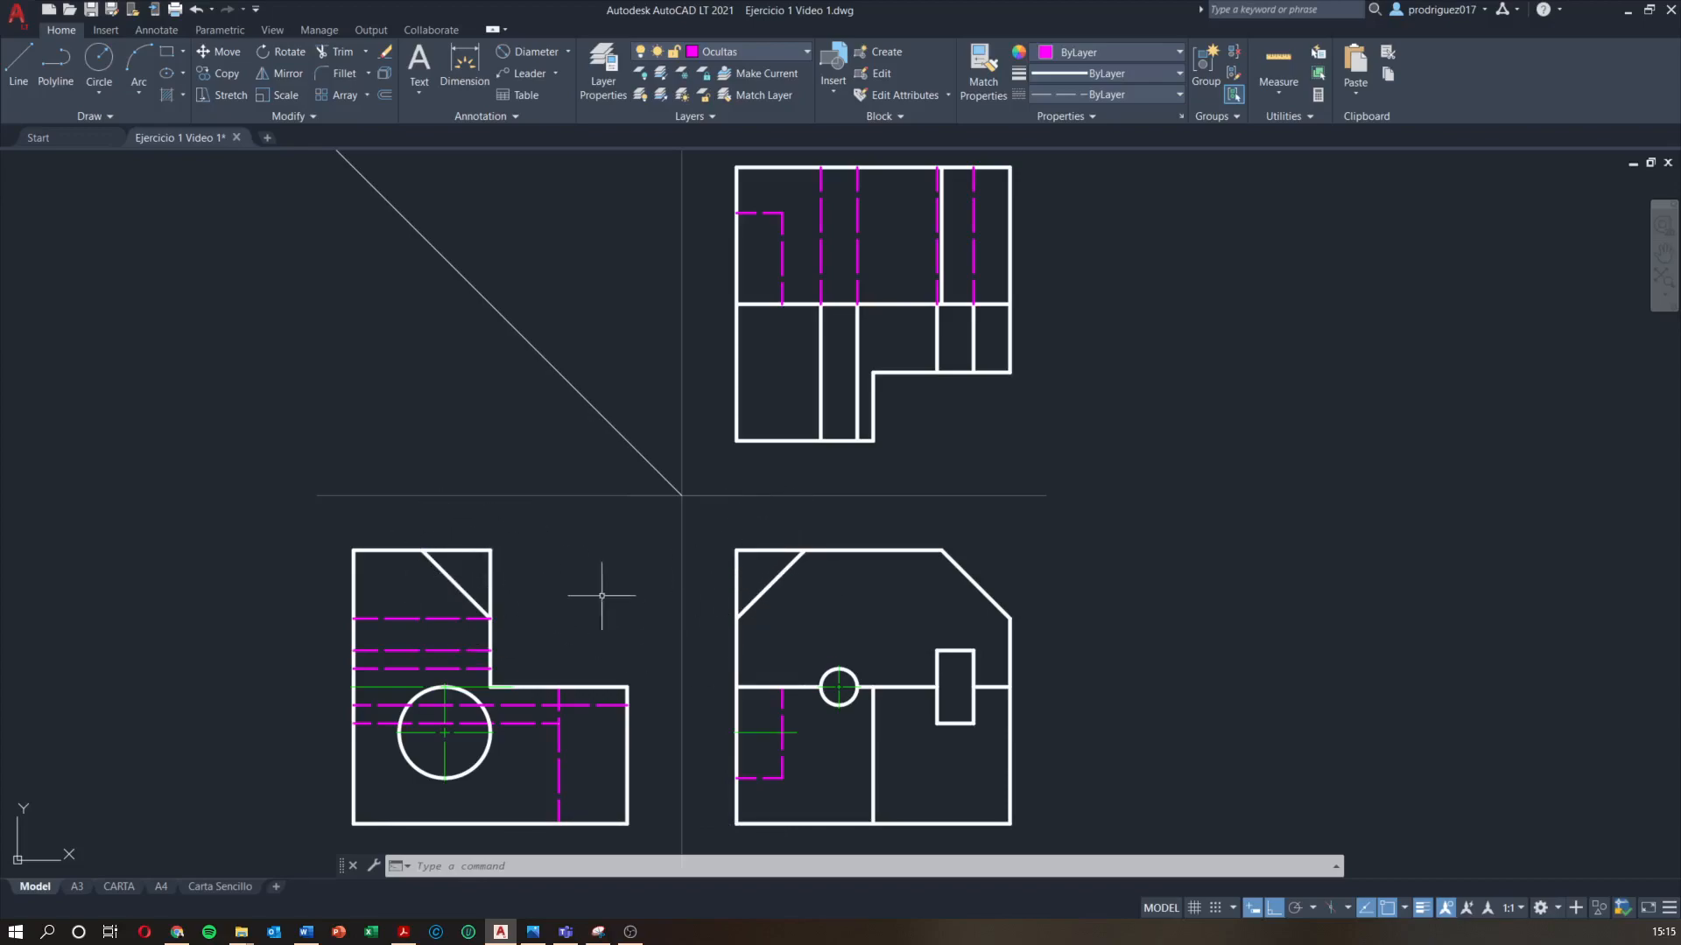
Examine how the diagonal corner cut appears in the two given views
left_click(751, 572)
left_click(445, 562)
middle_click_drag(761, 605, 756, 618)
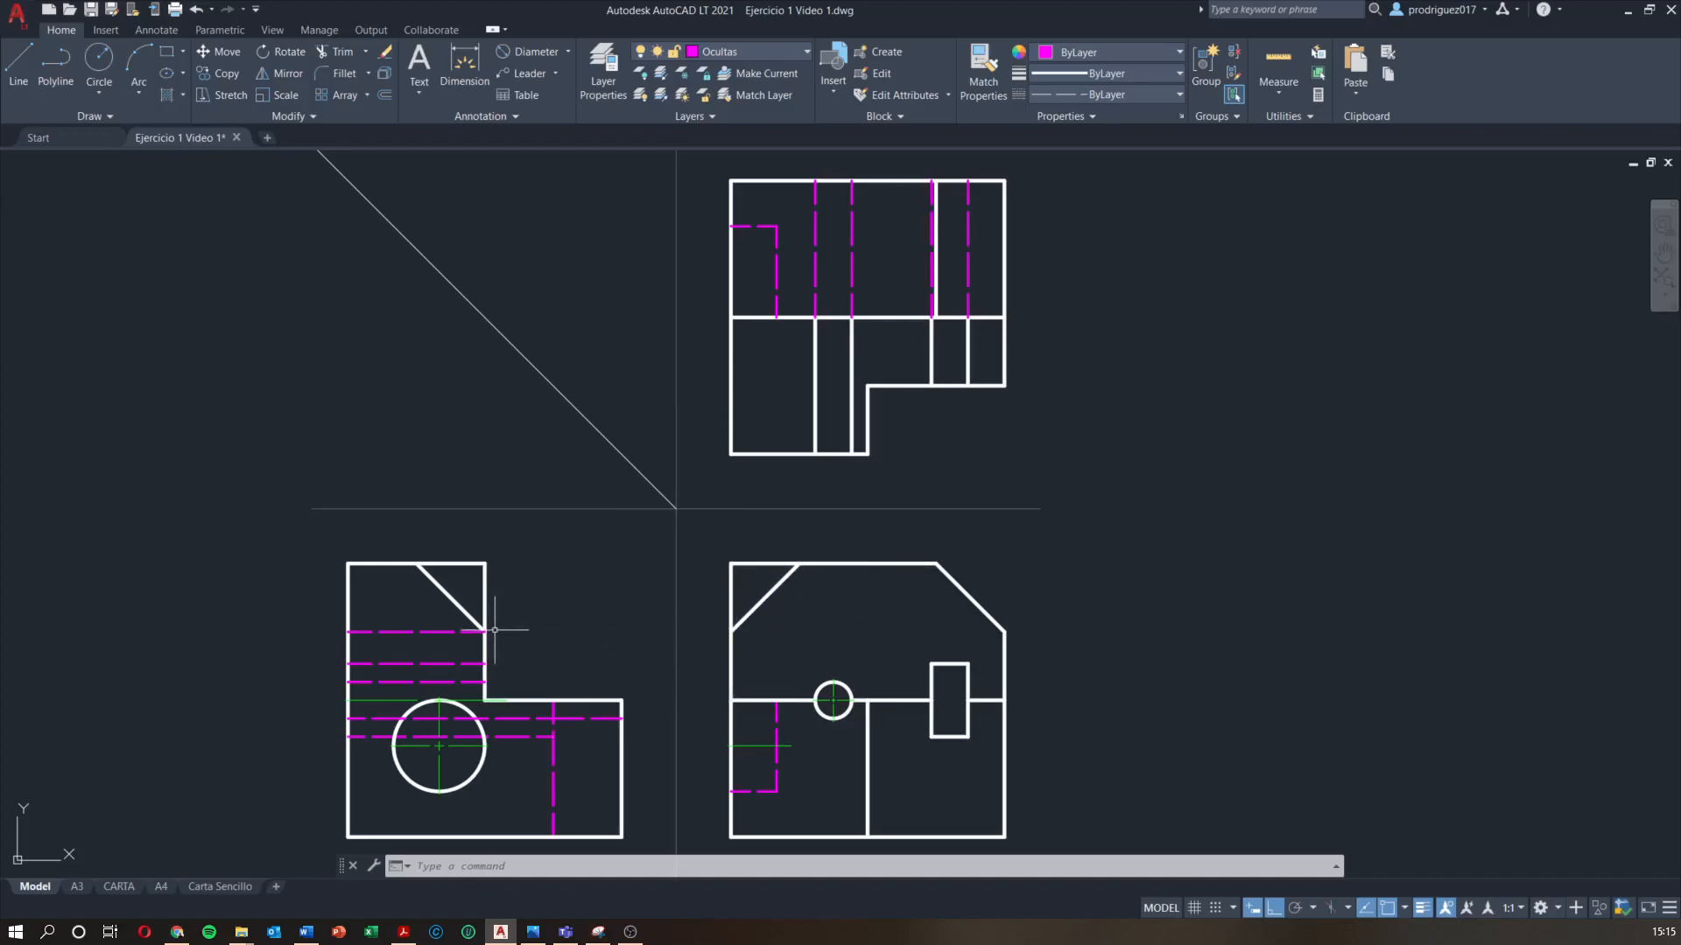
key("Delete")
key("Escape")
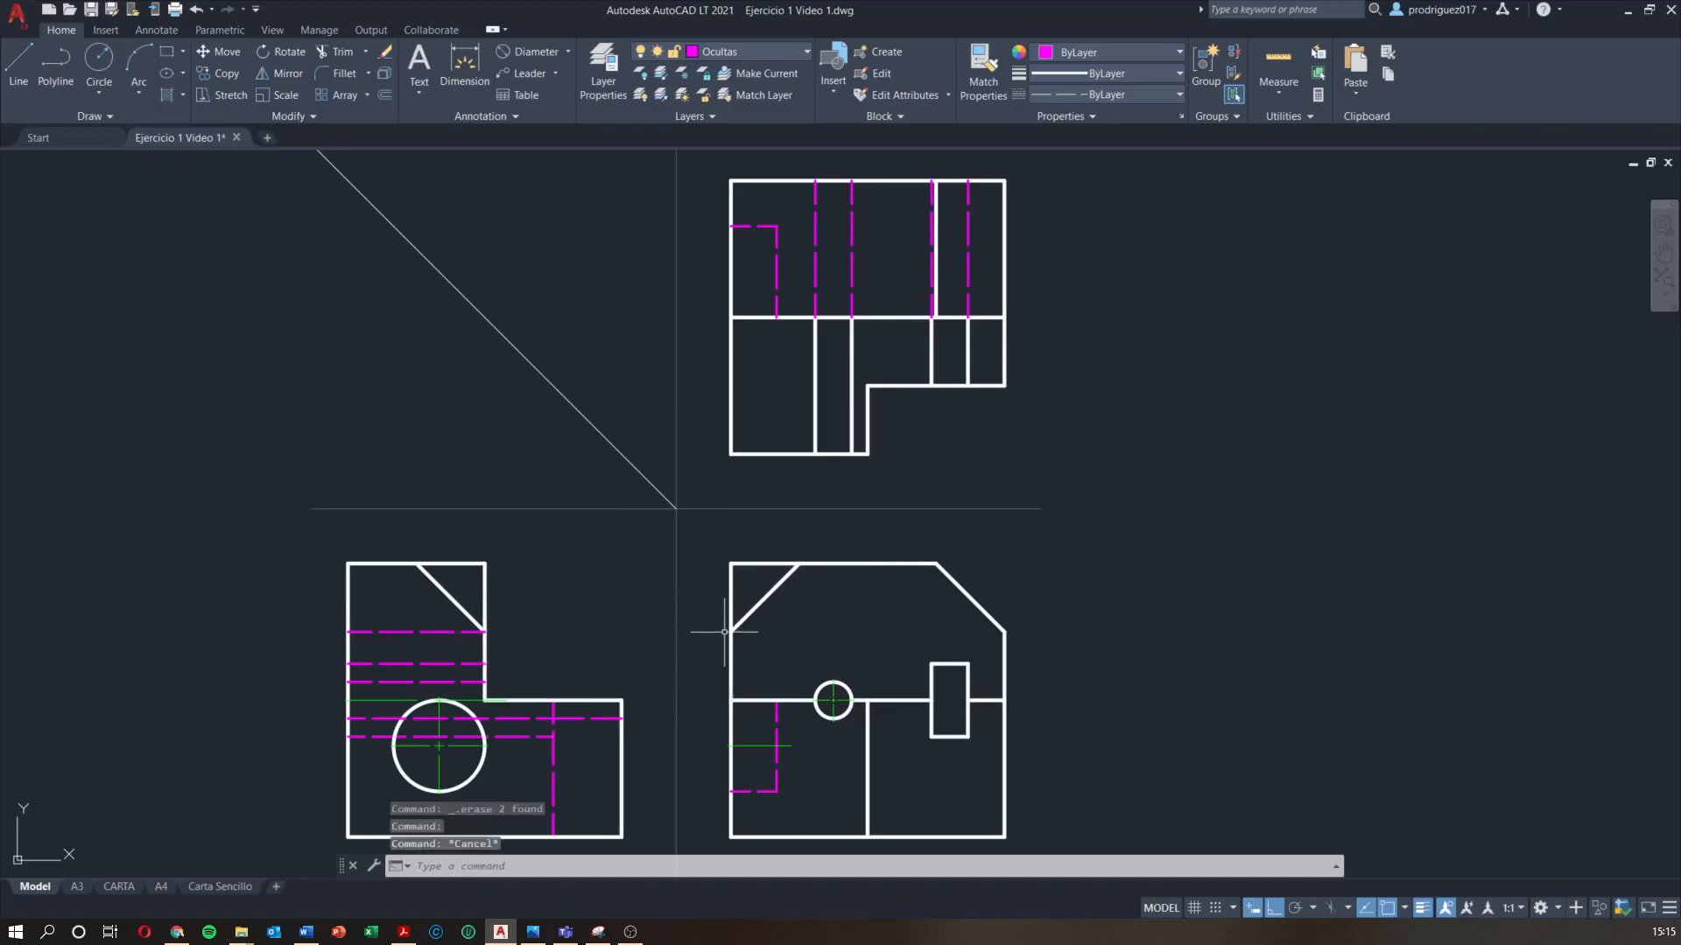
key("Escape")
scroll(764, 644, "up", 2)
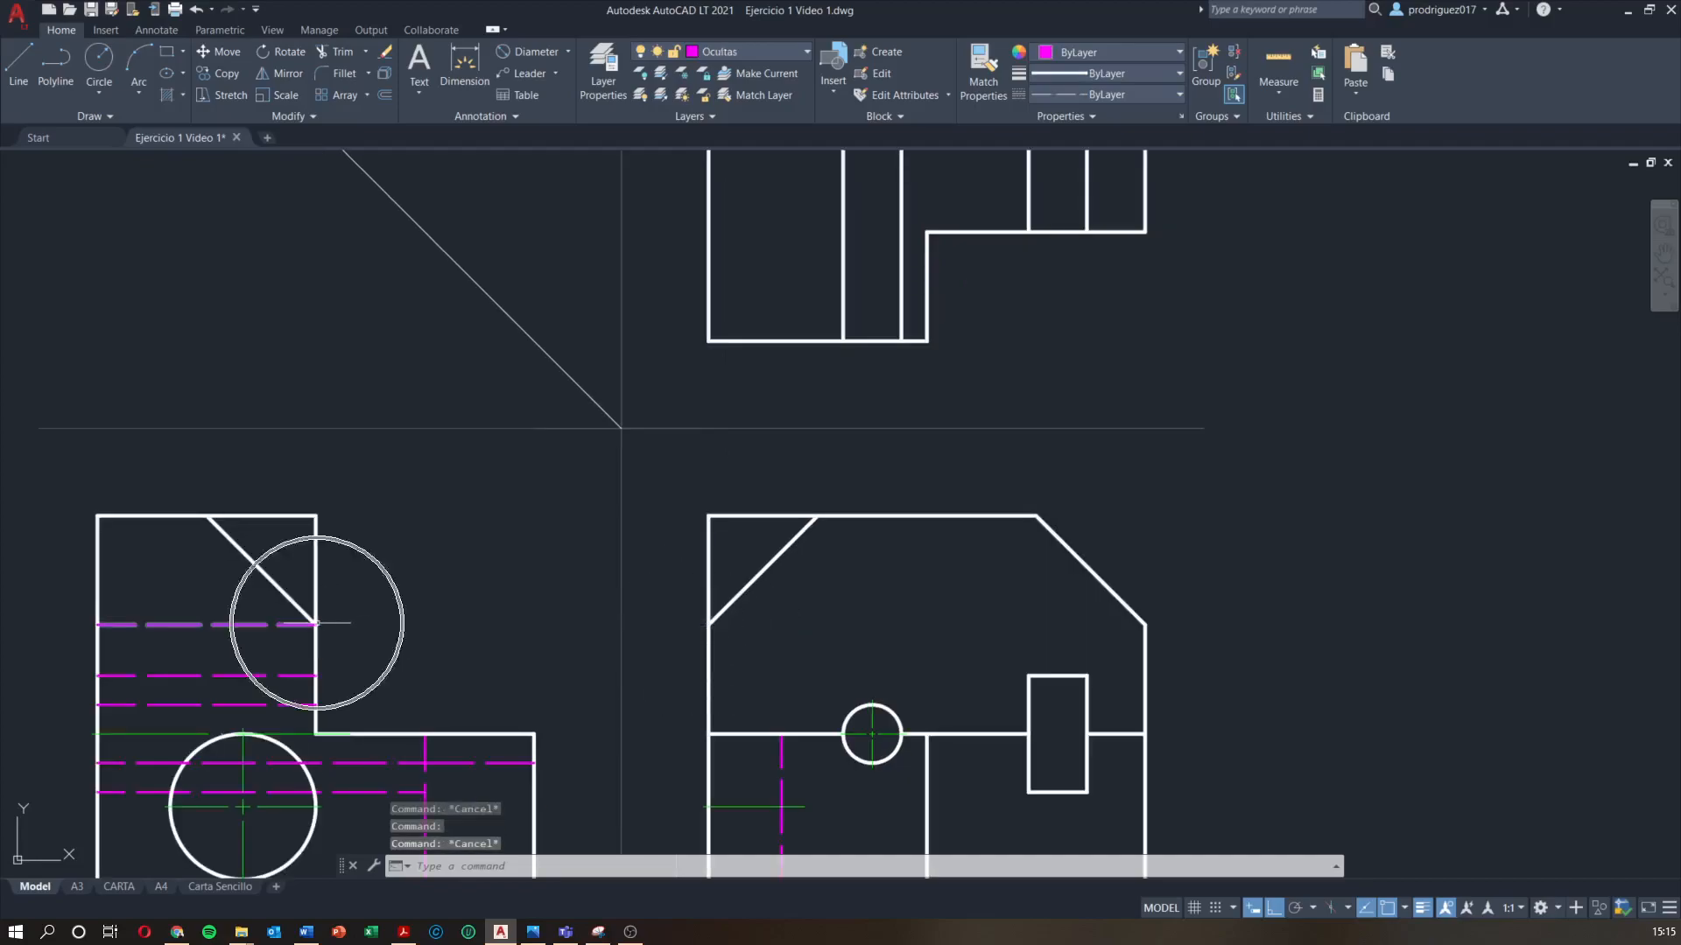
scroll(884, 630, "down", 2)
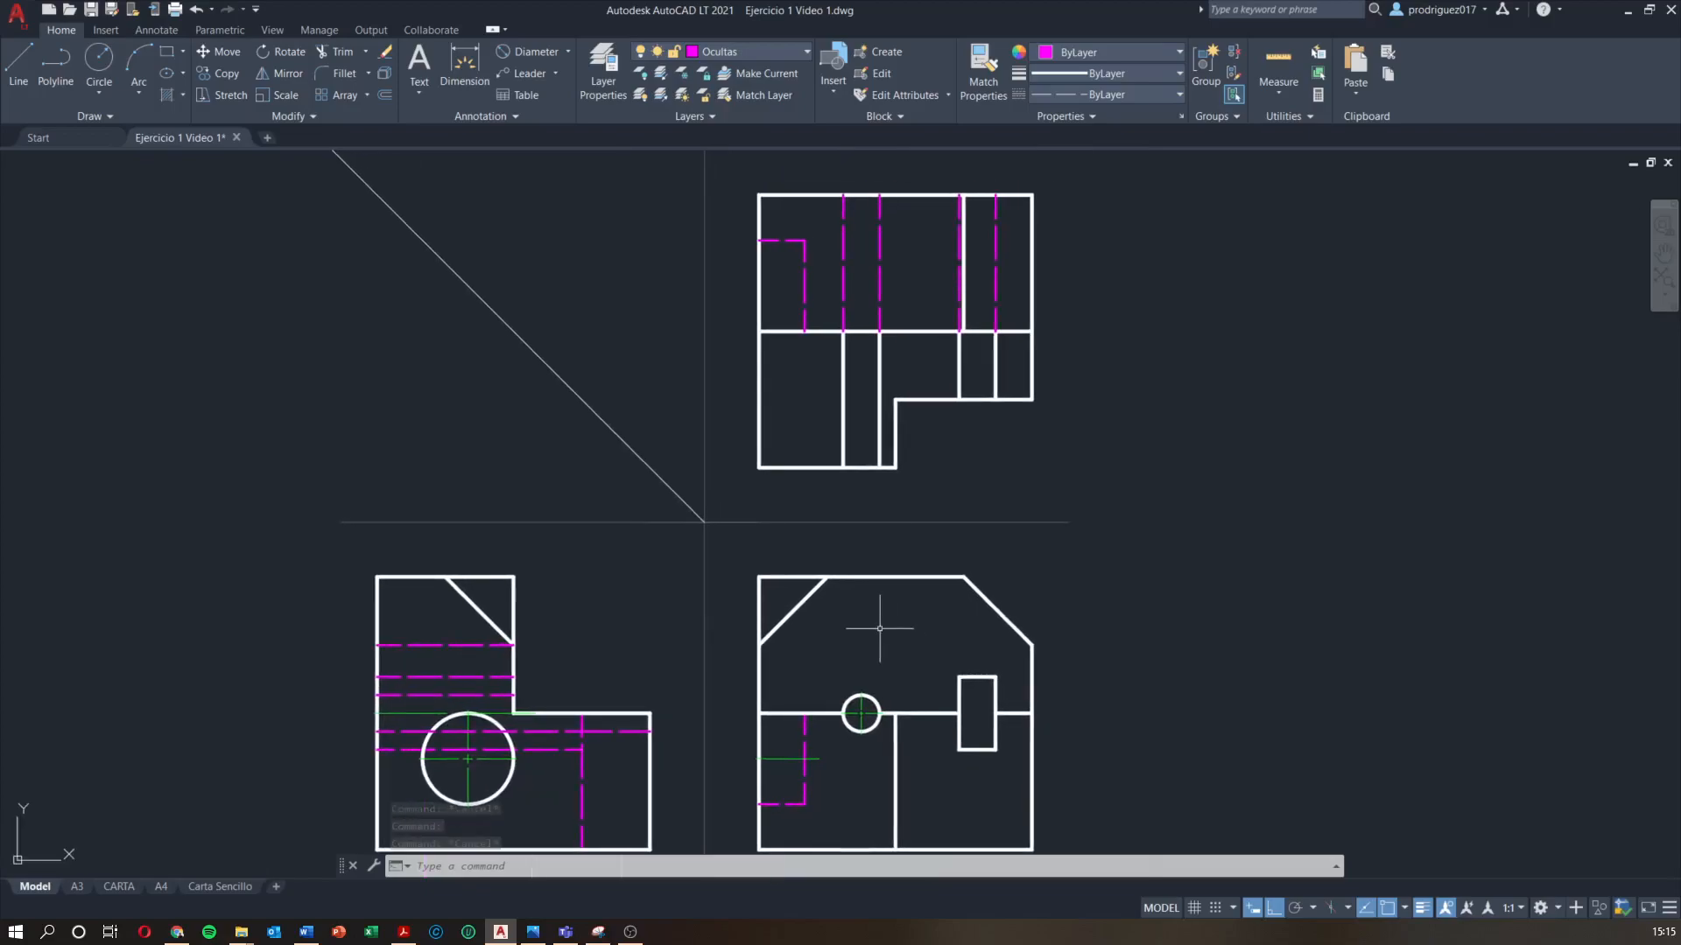
scroll(813, 526, "up", 2)
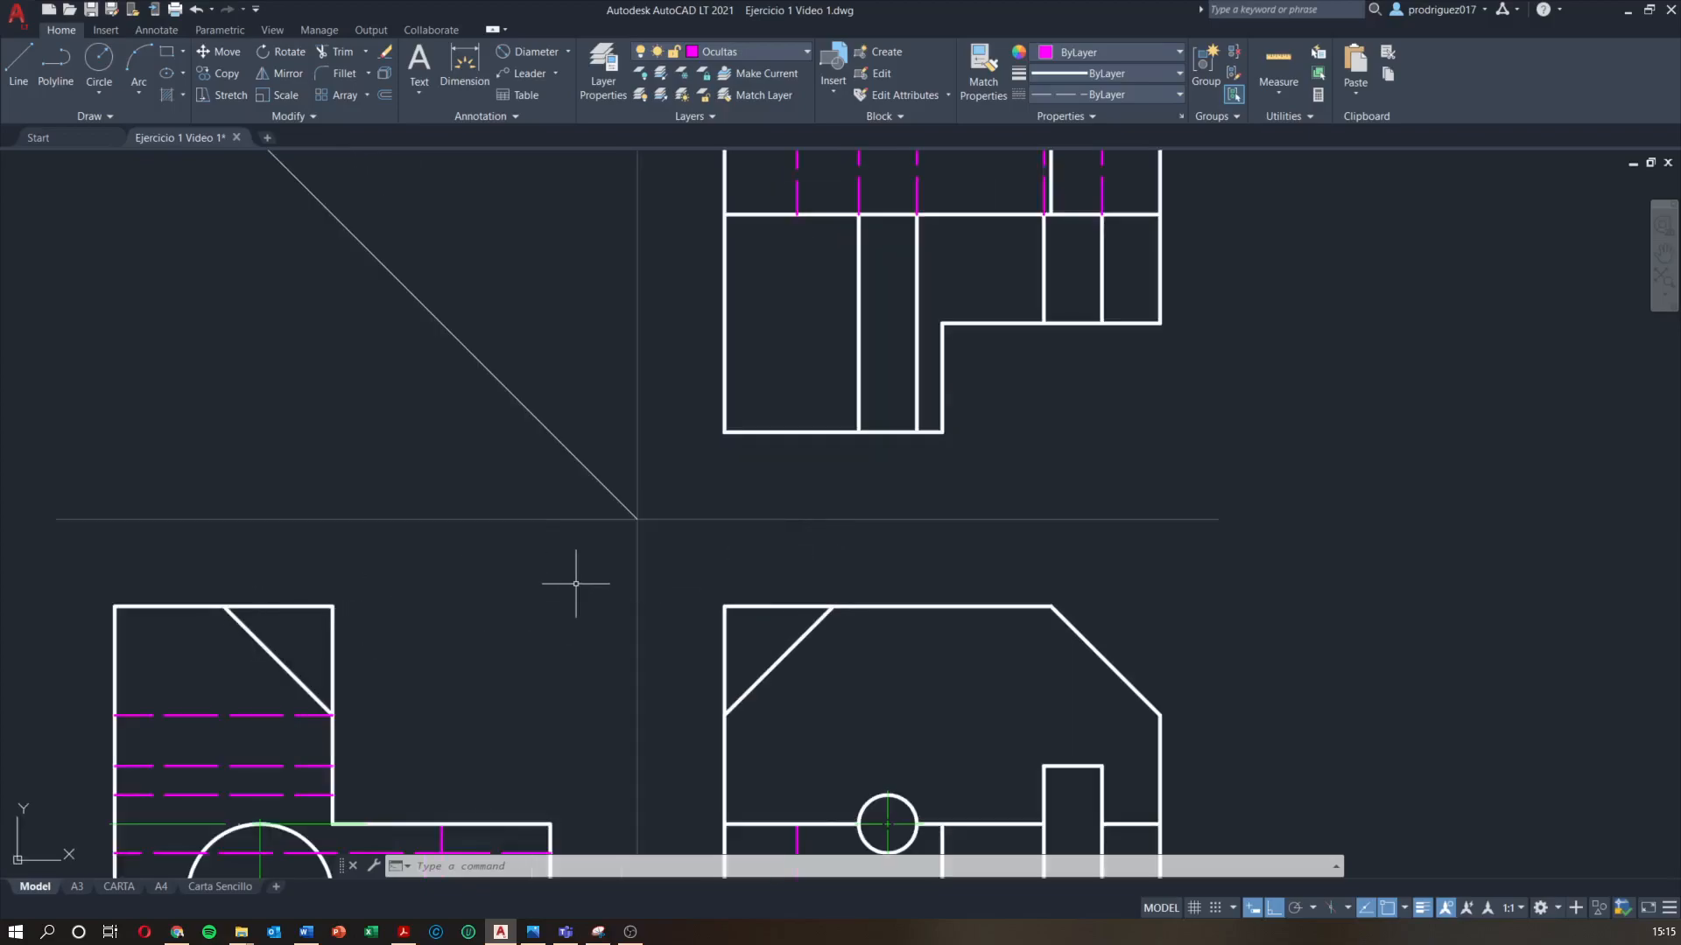
On the Contrucción layer, draw a vertical projection line from the large-circle view's upper-right corner up to just past the 45° line
left_click(755, 67)
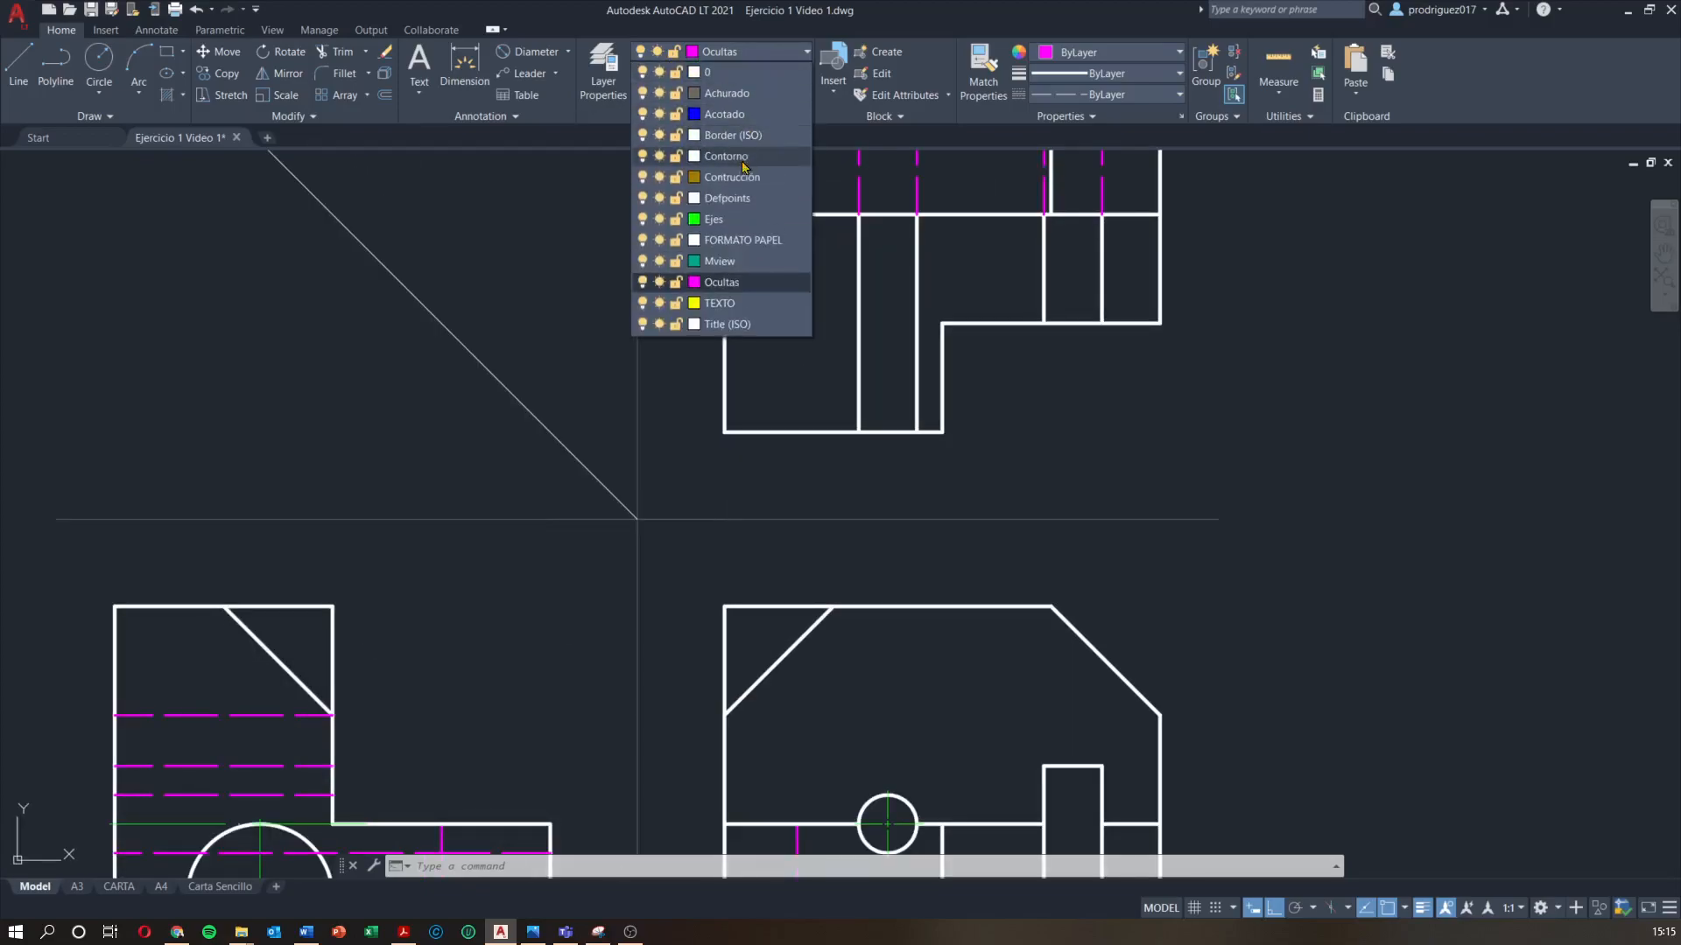
left_click(728, 181)
scroll(840, 521, "down", 2)
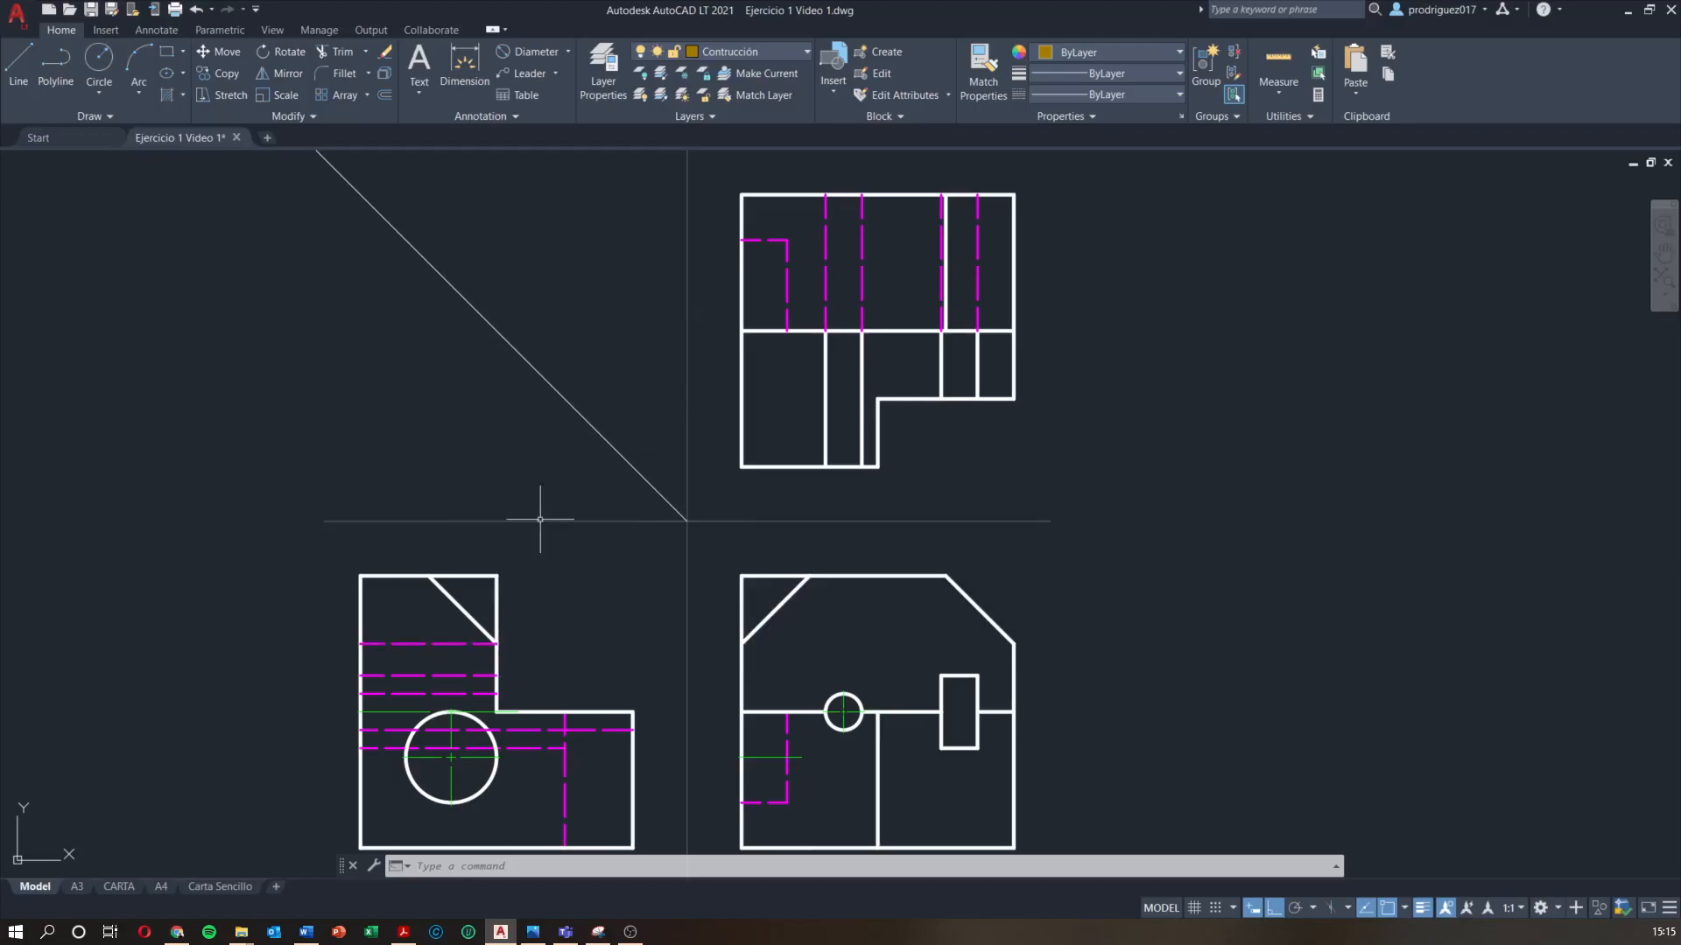
type("l")
key("Return")
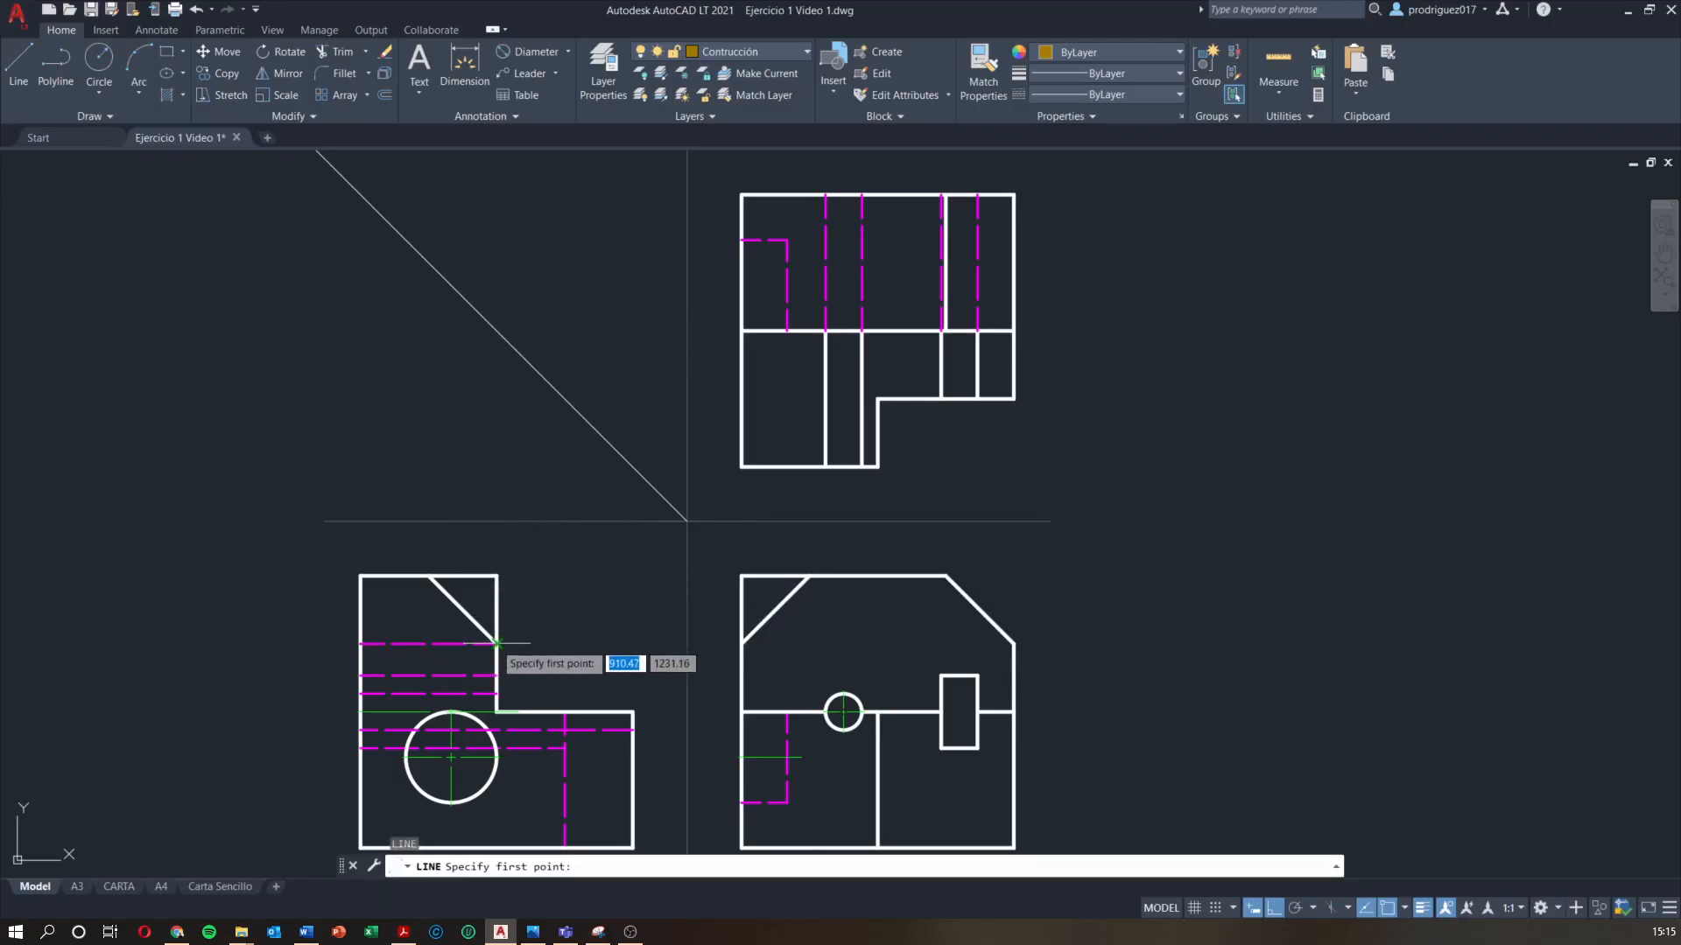
left_click(496, 575)
key("Escape")
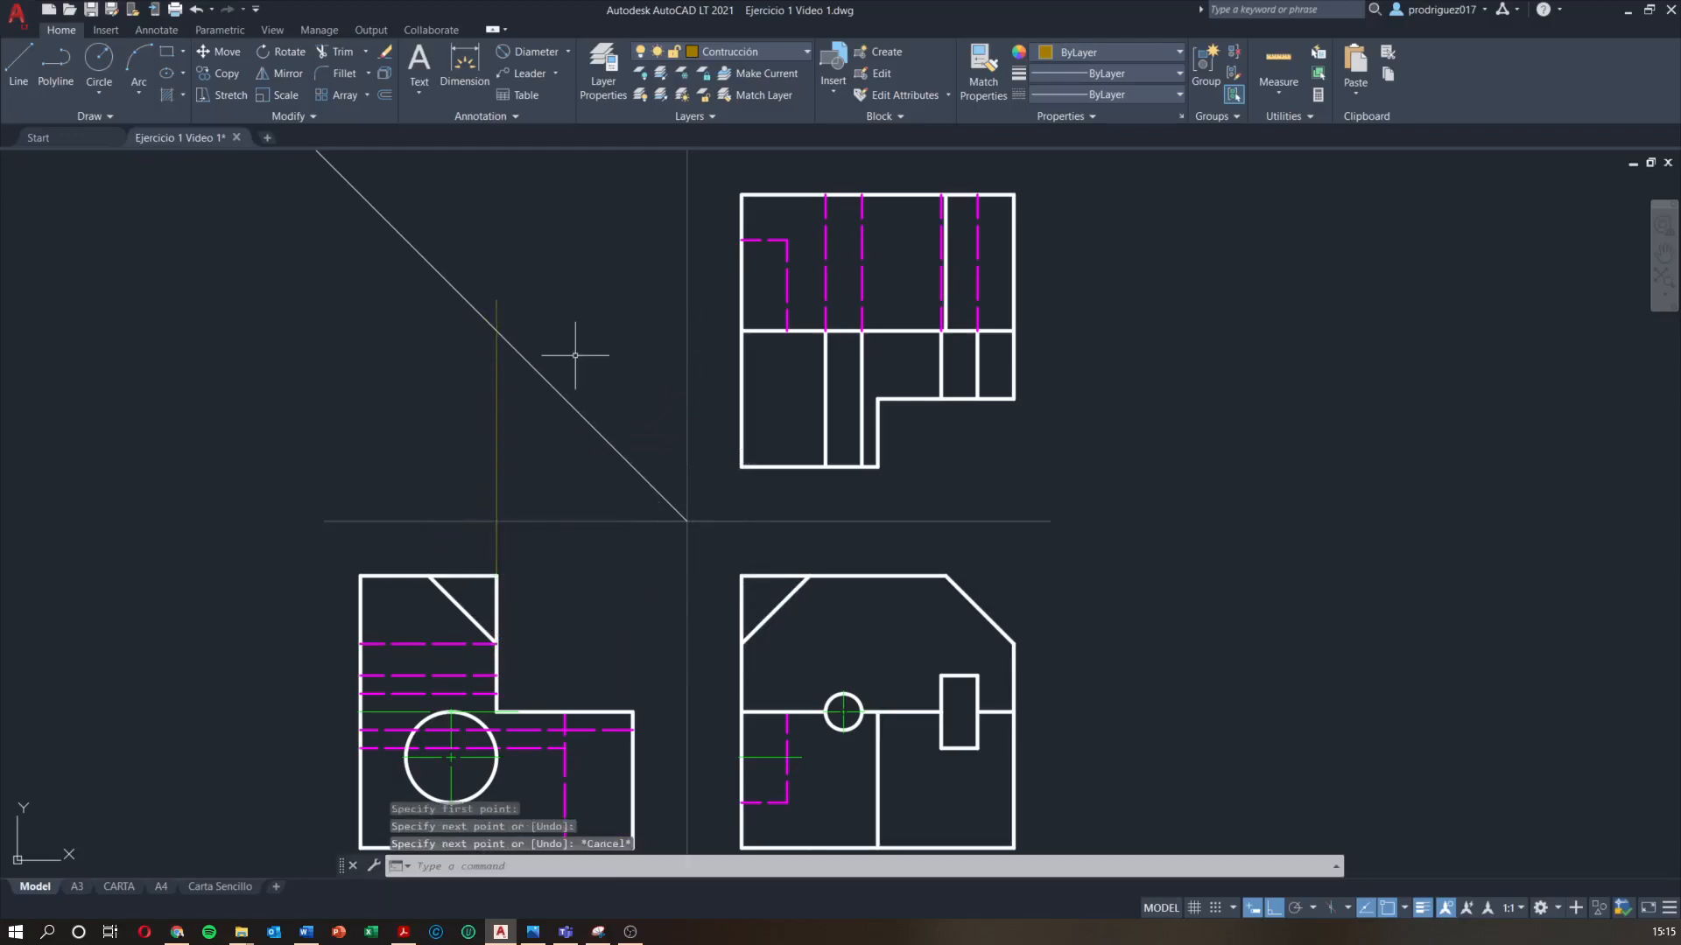
Draw a horizontal projection line from the corner line's crossing with the 45° line to the third view's left edge
type("l")
key("Return")
left_click(496, 331)
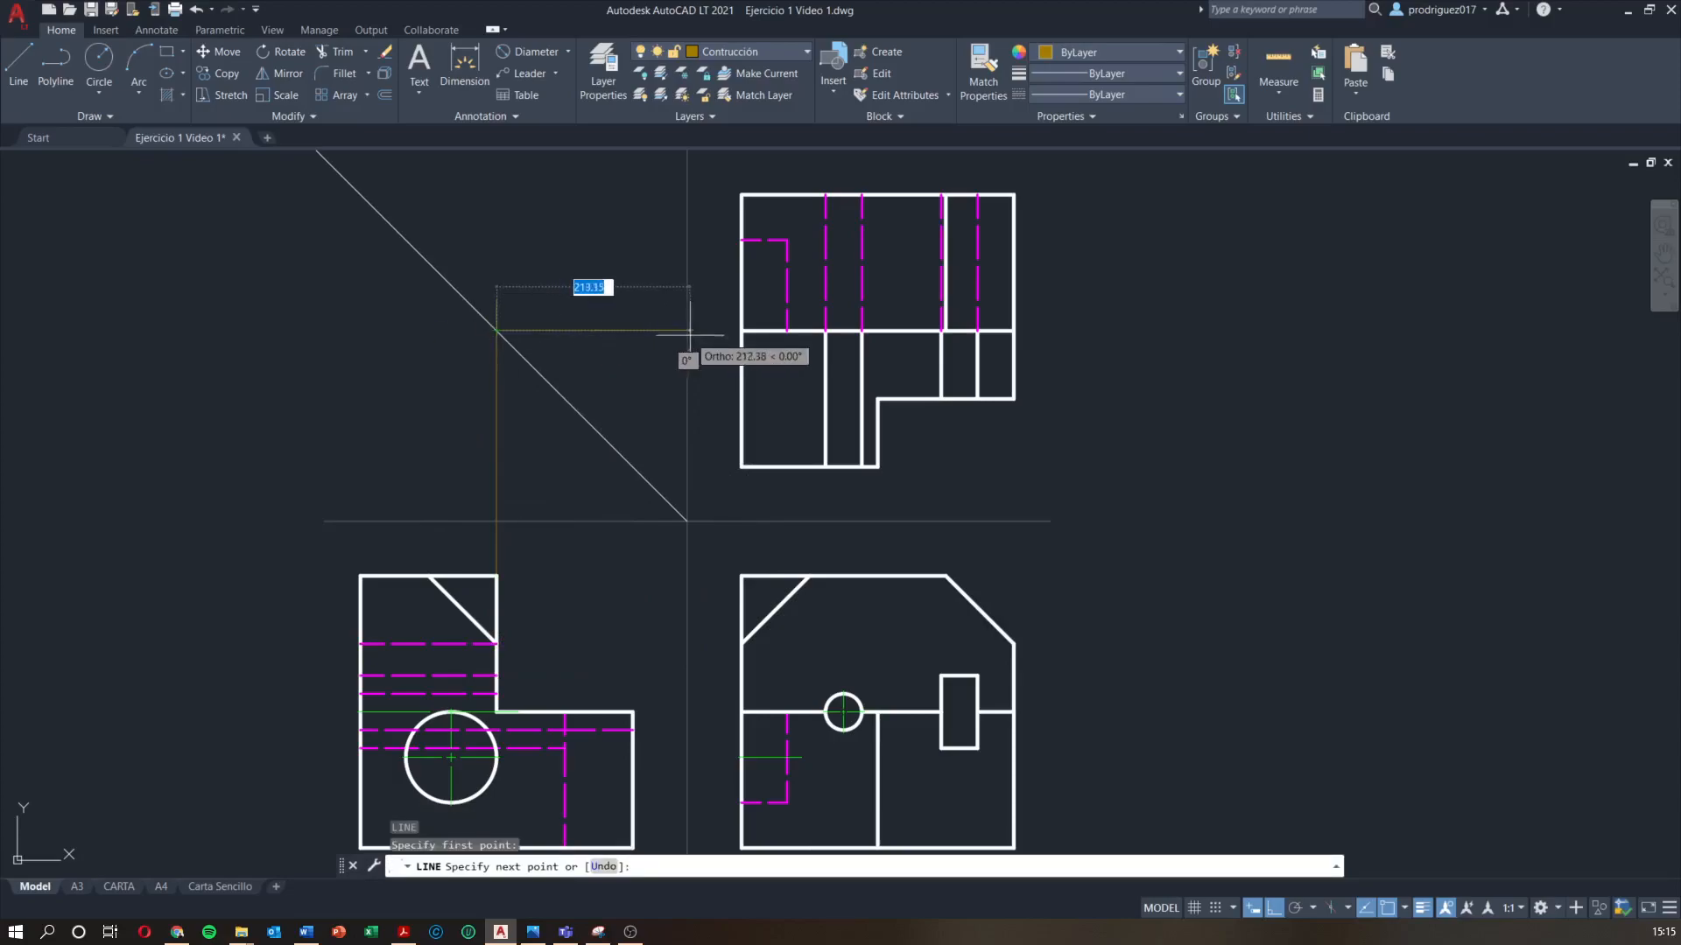
key("Escape")
scroll(788, 364, "up", 2)
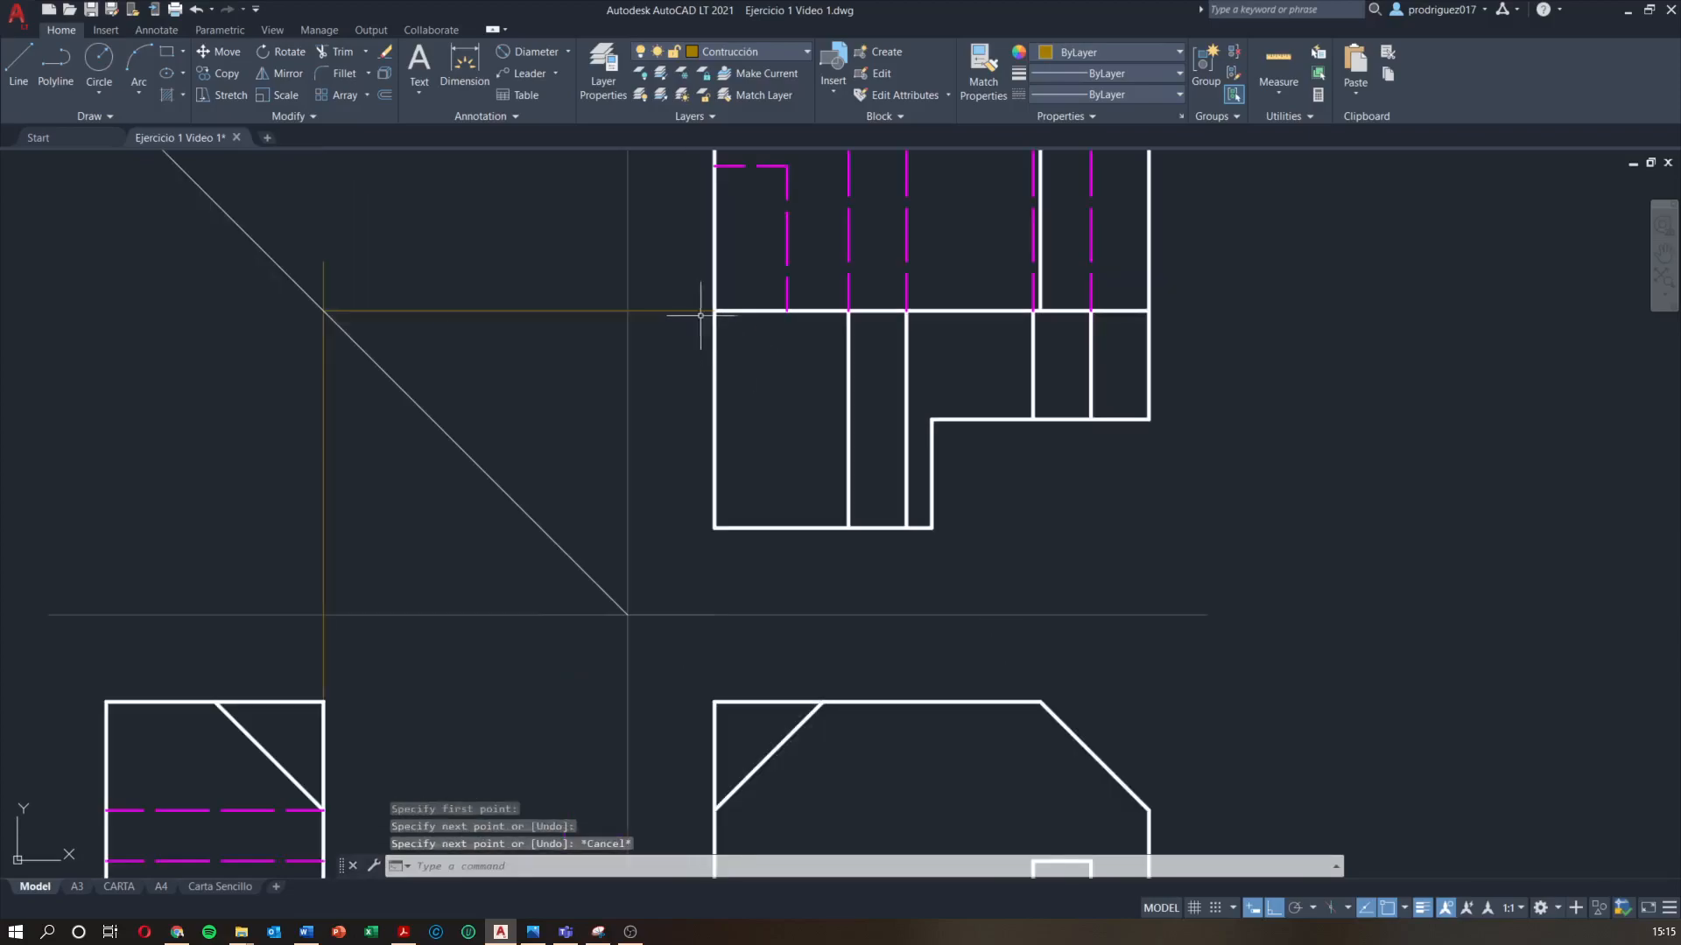
left_click(713, 311)
key("Escape")
left_click(757, 313)
left_click(719, 314)
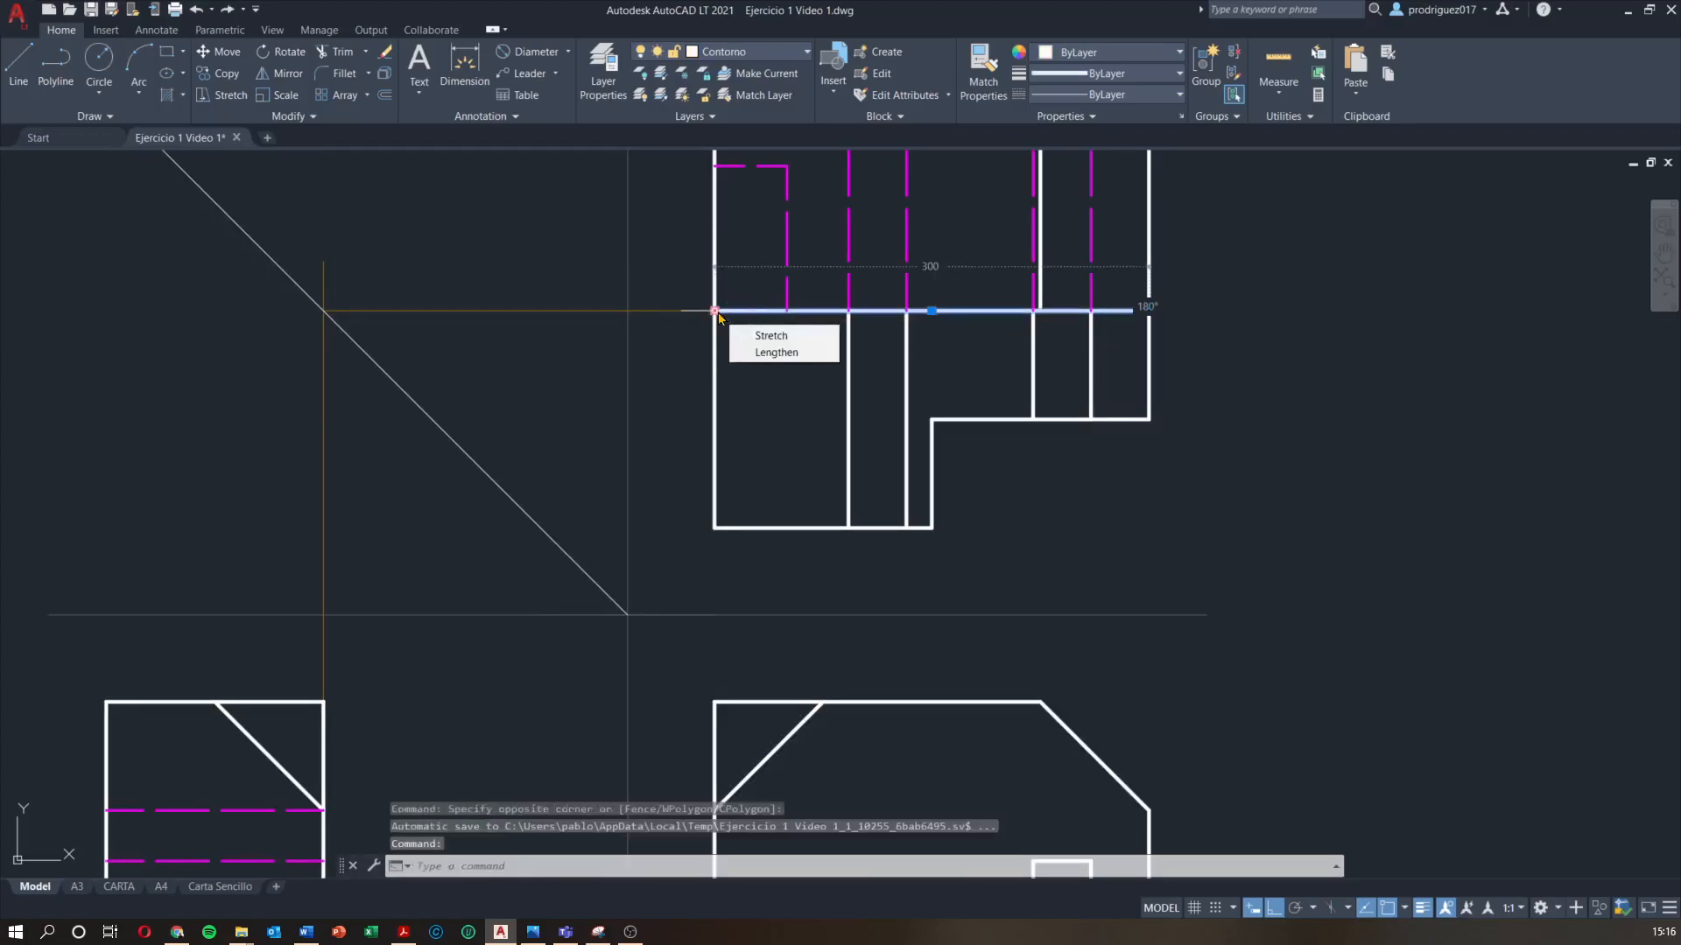
scroll(735, 450, "down", 2)
key("Escape")
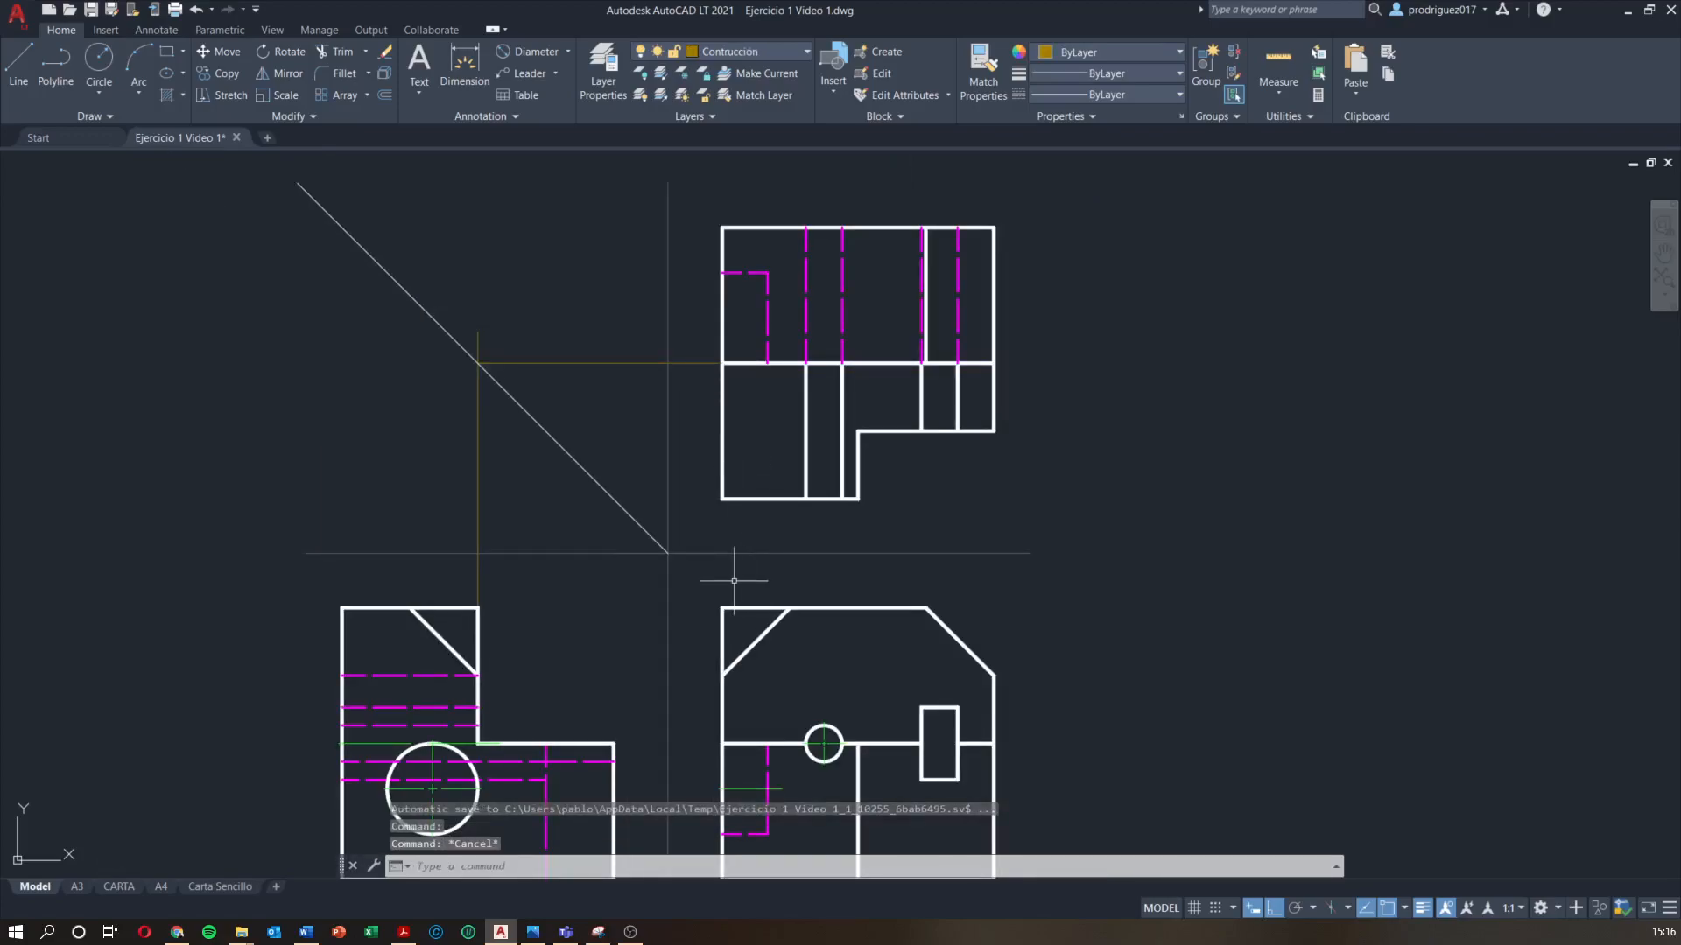
Draw a vertical projection line from the small-circle view's upper-left corner up the third view's left edge to its middle horizontal edge
type("l")
key("Return")
left_click(721, 607)
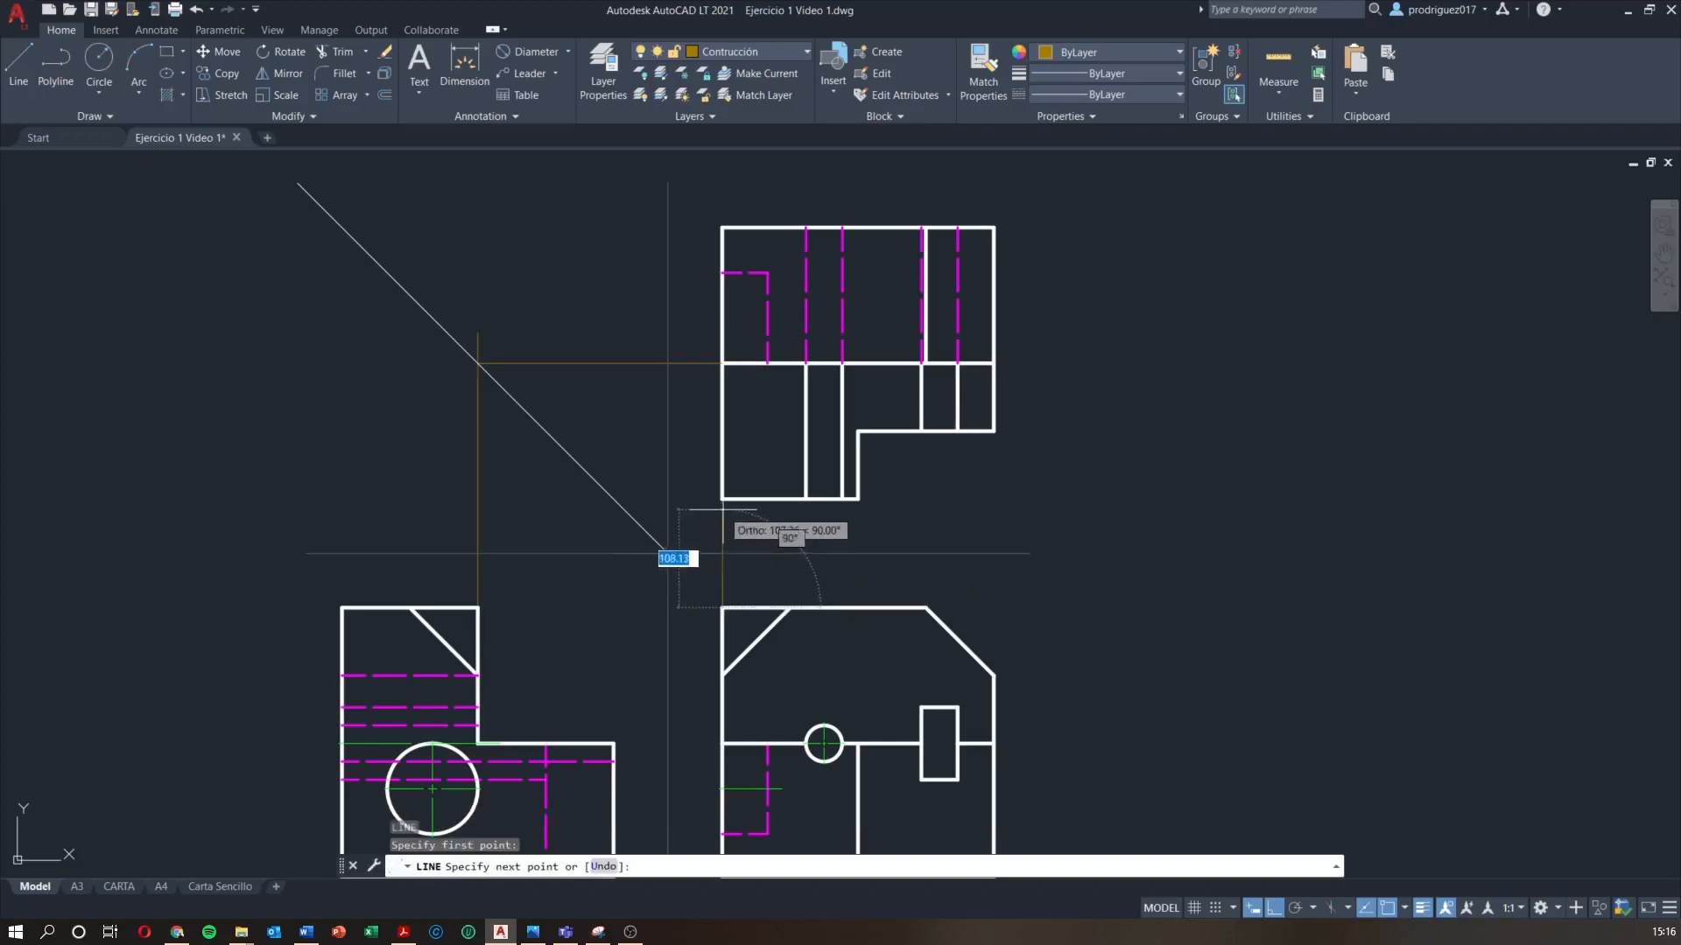
key("Escape")
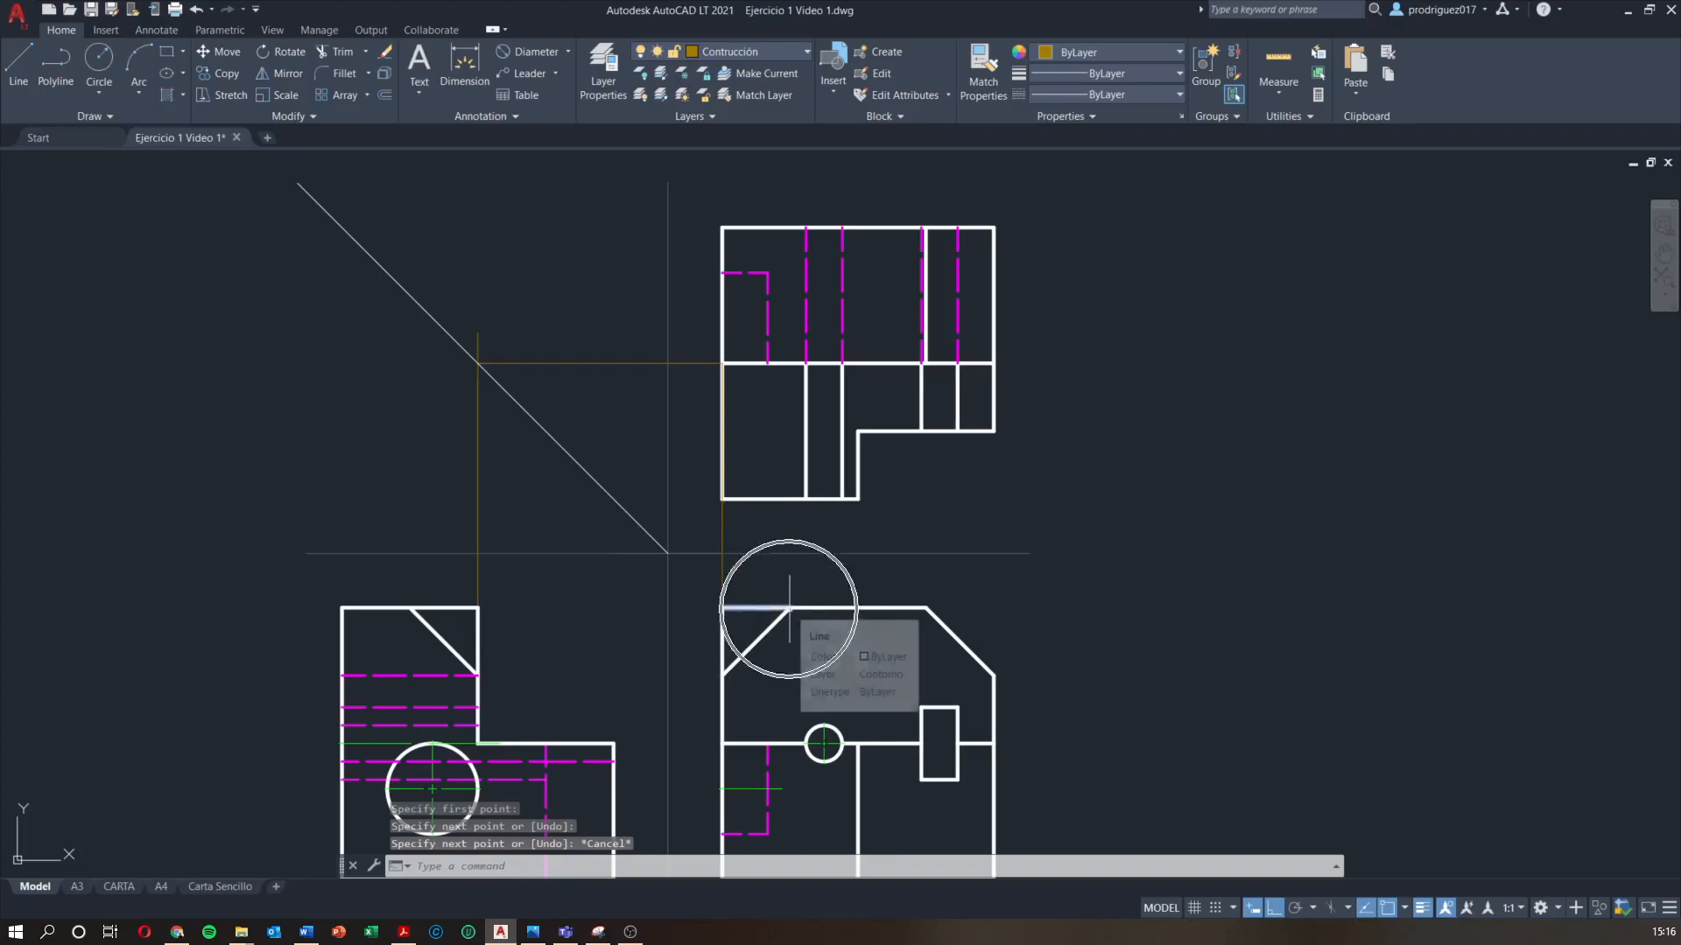
Draw a vertical projection line from the upper end of the small-circle view's left diagonal to just past the third view's middle edge
type("l")
key("Return")
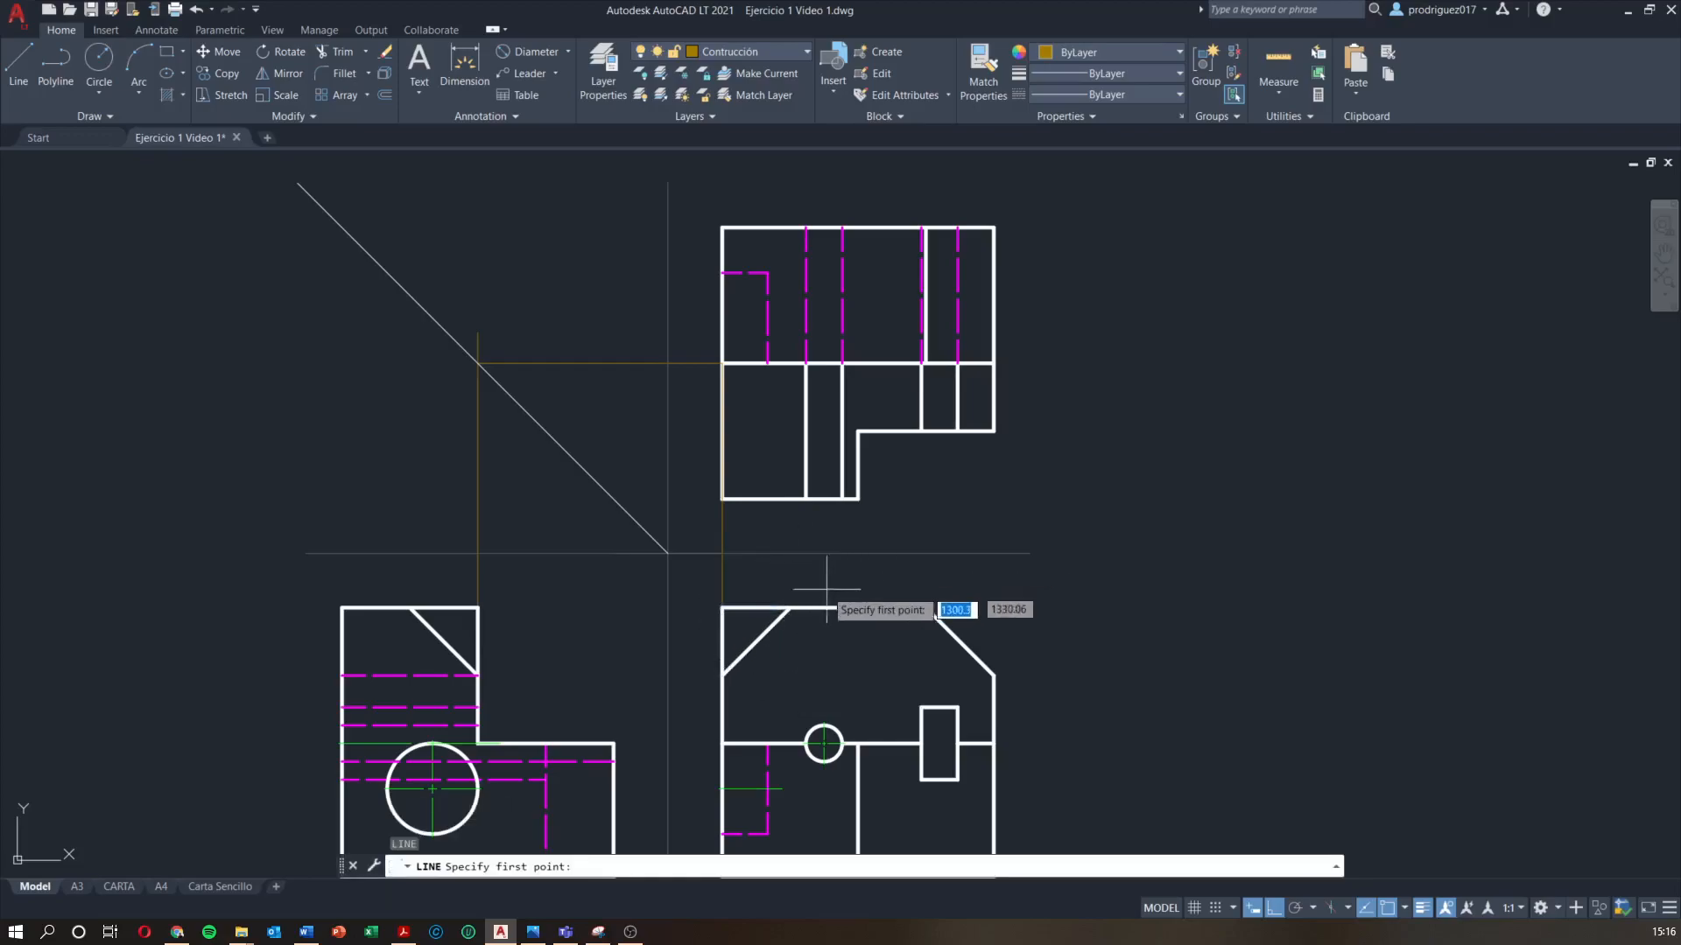
left_click(790, 607)
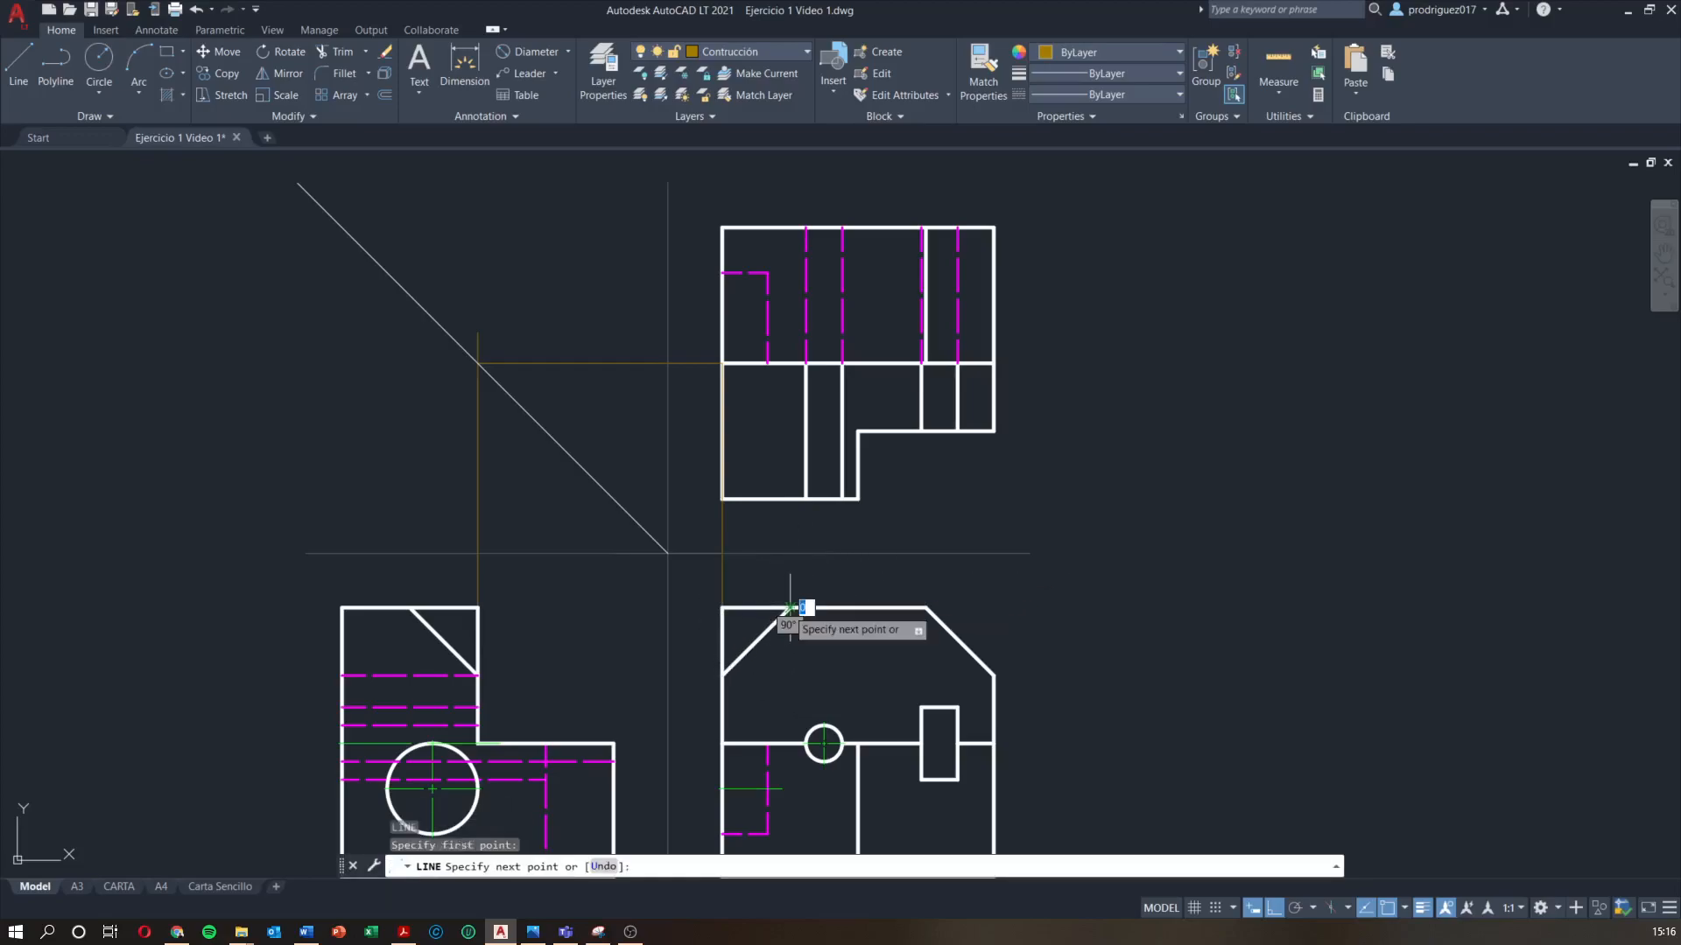
middle_click_drag(792, 408, 772, 462)
scroll(772, 462, "up", 2)
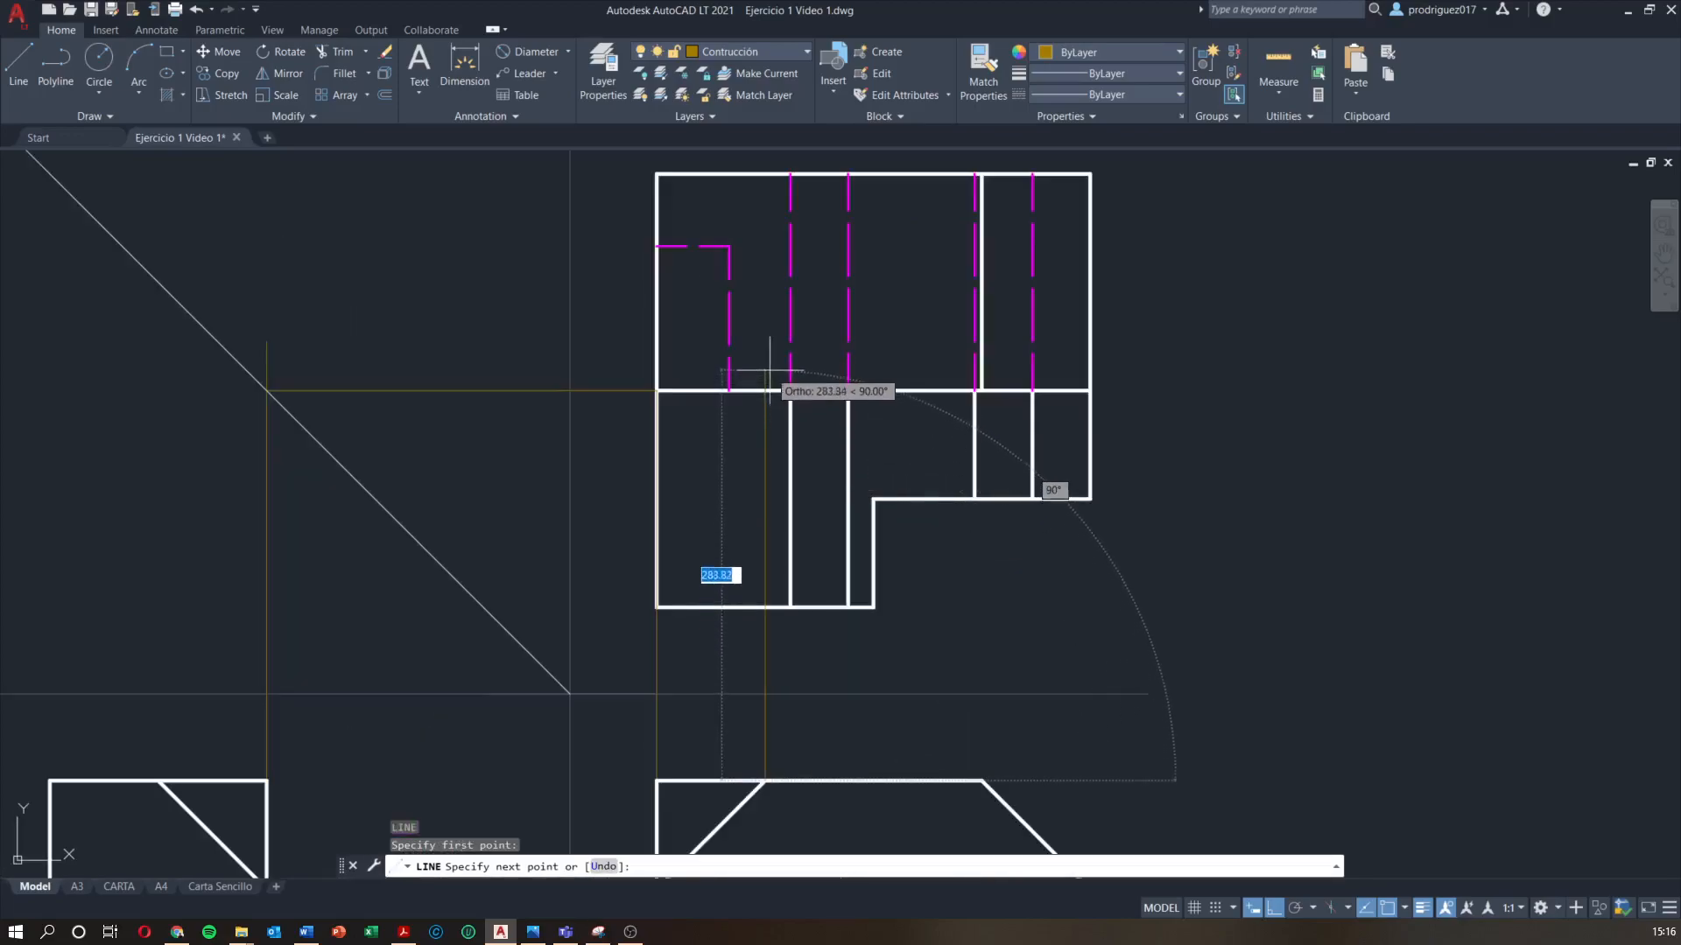
key("Escape")
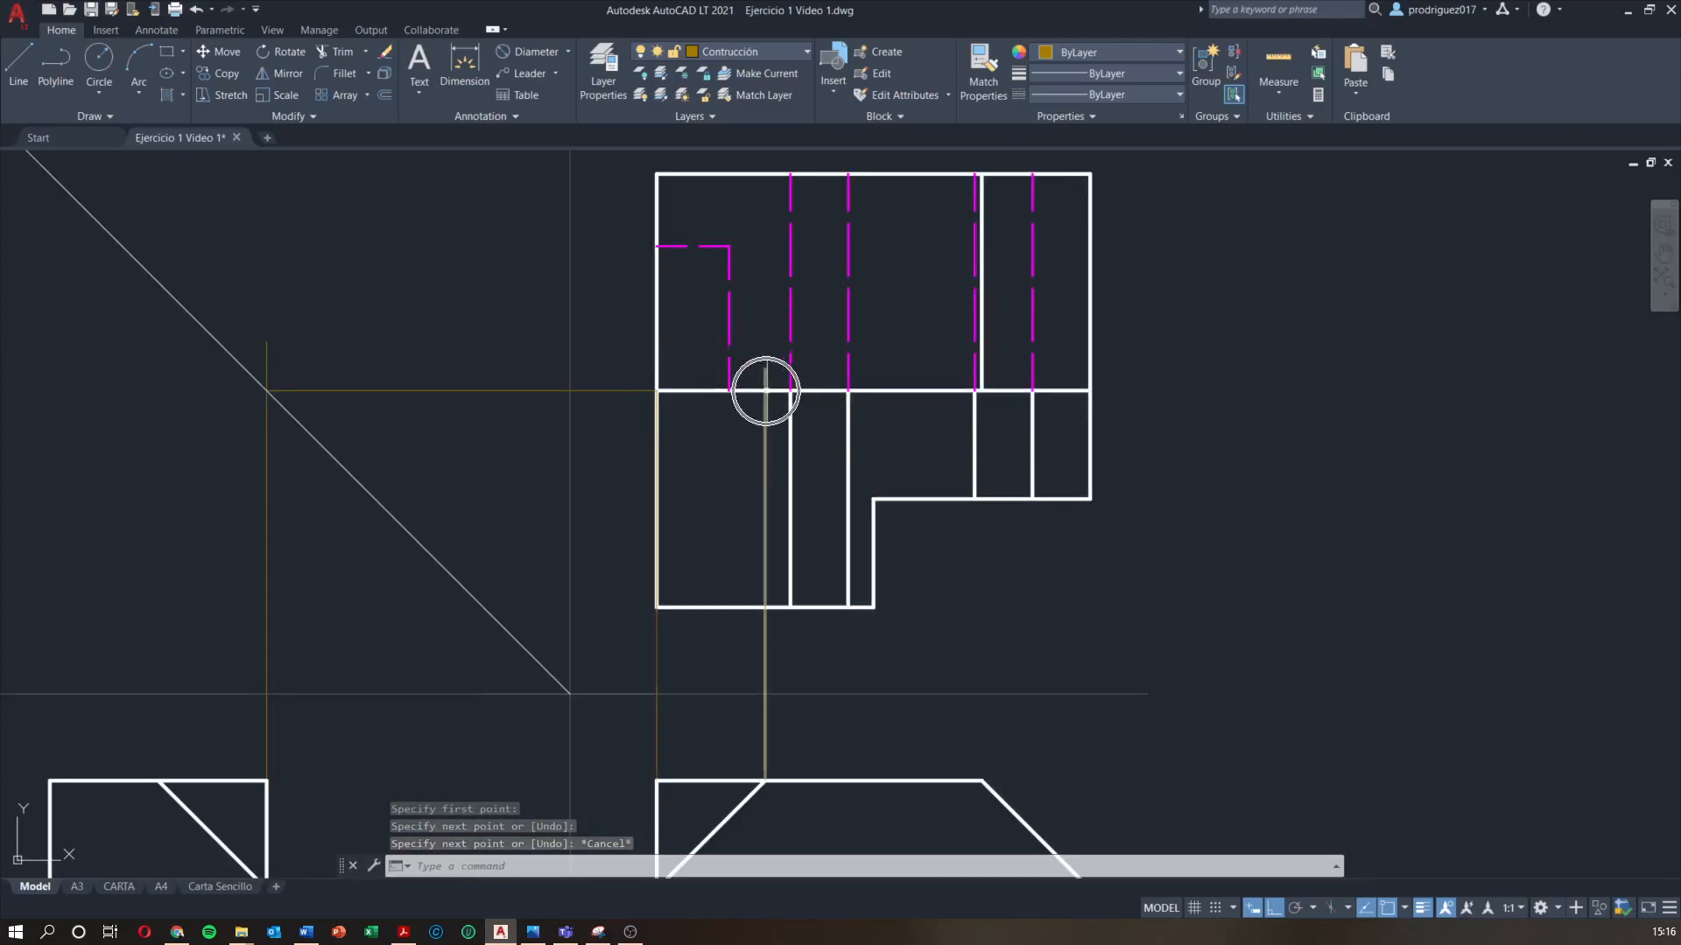
scroll(765, 390, "down", 2)
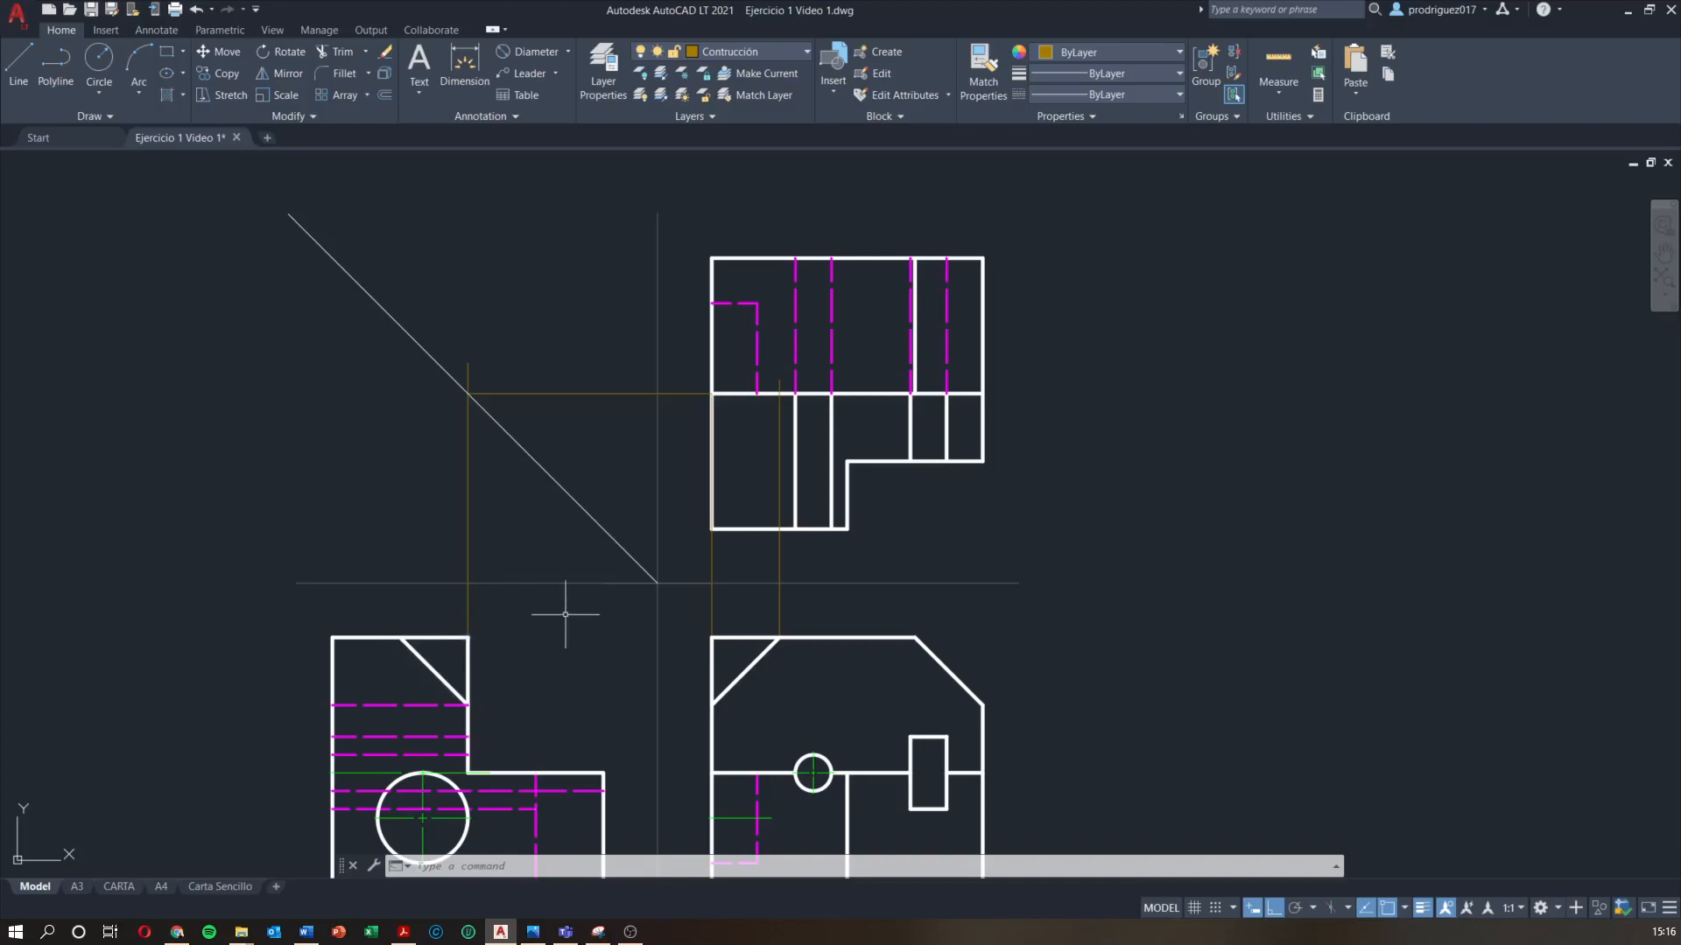
Draw a vertical projection line from the upper end of the large-circle view's diagonal to just past the 45° line
type("l")
key("Return")
left_click(400, 638)
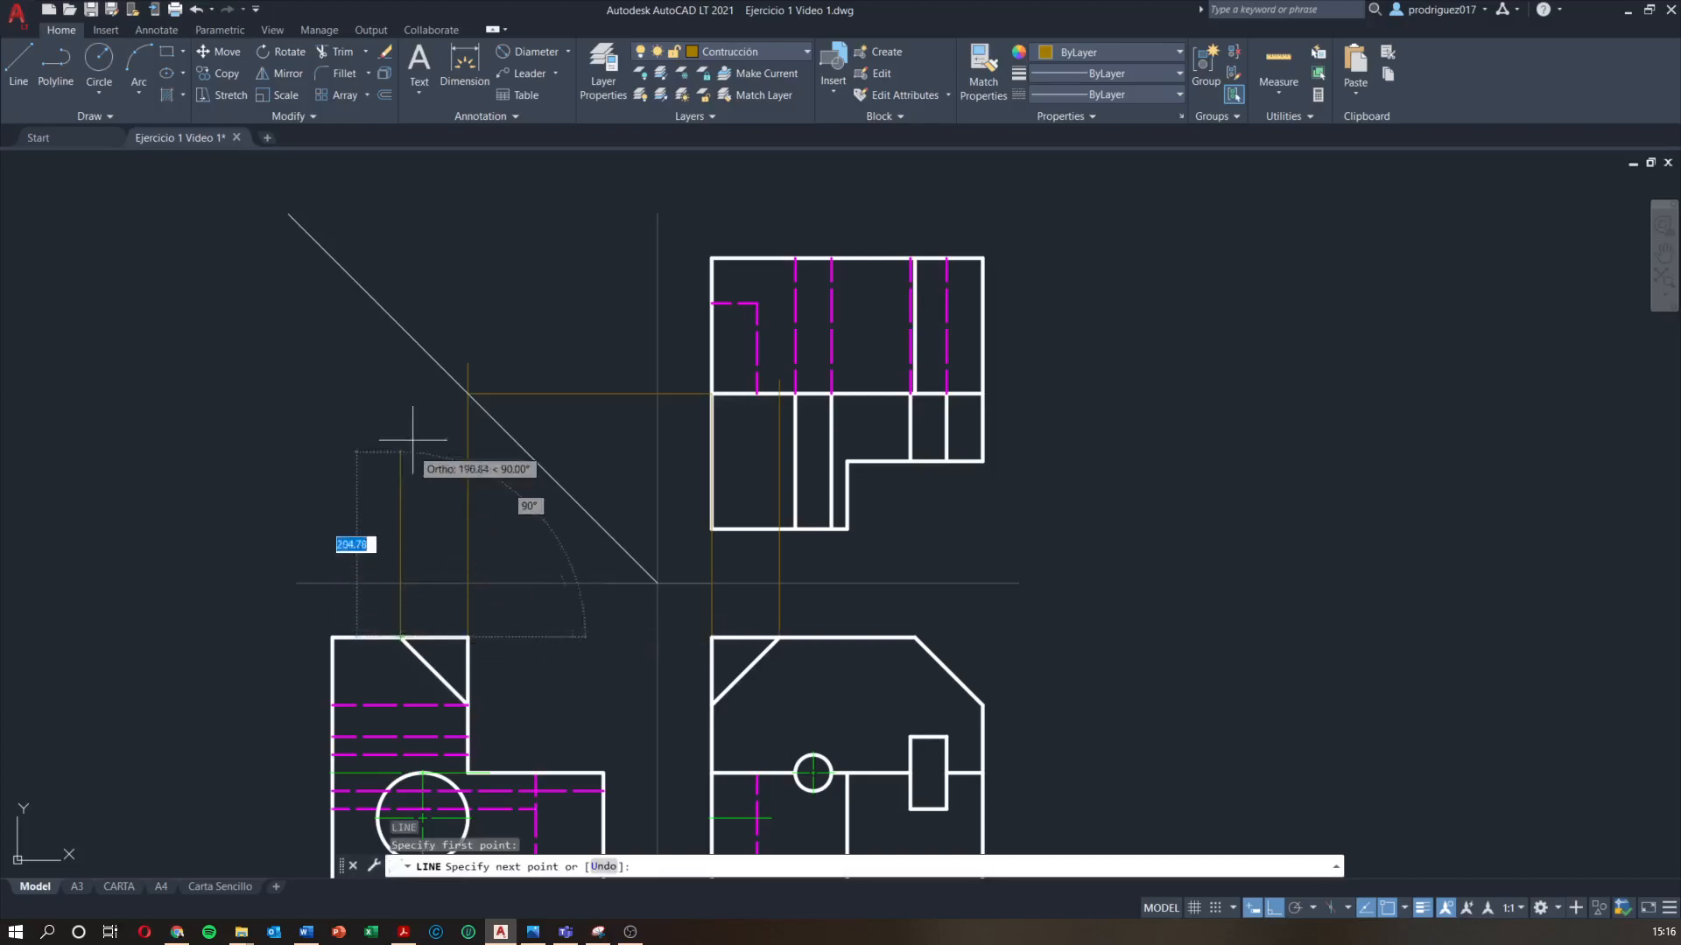
left_click(419, 310)
key("Escape")
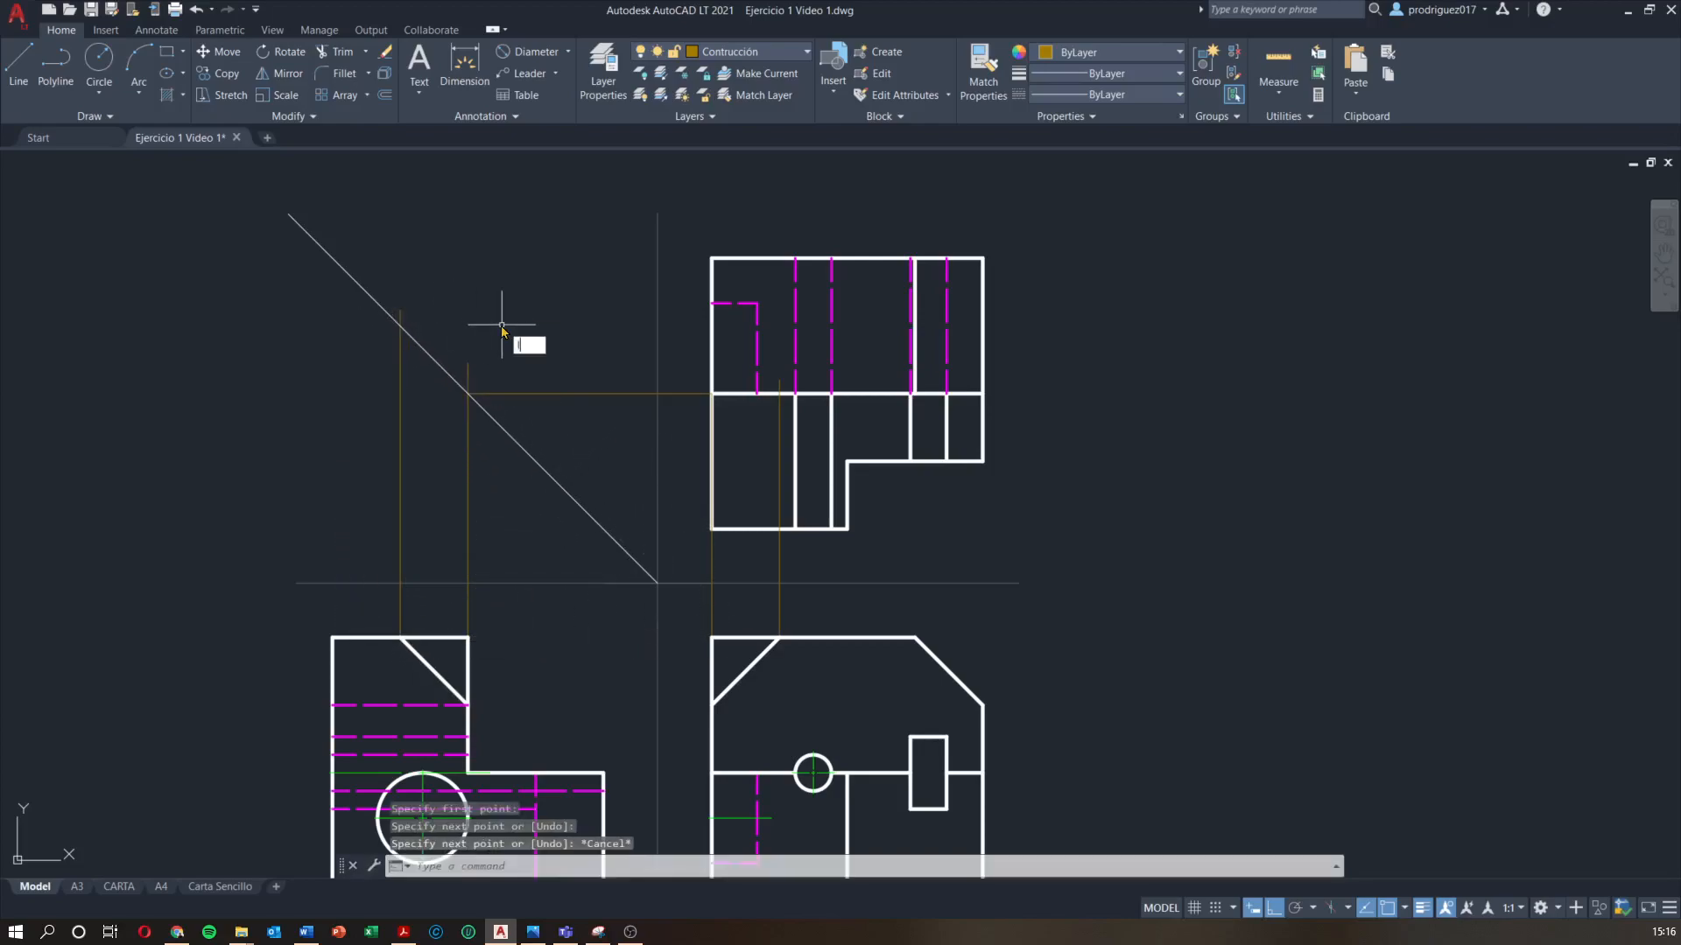
Draw a horizontal projection line from that line's crossing with the 45° line to just inside the third view's left edge
key("Return")
left_click(400, 326)
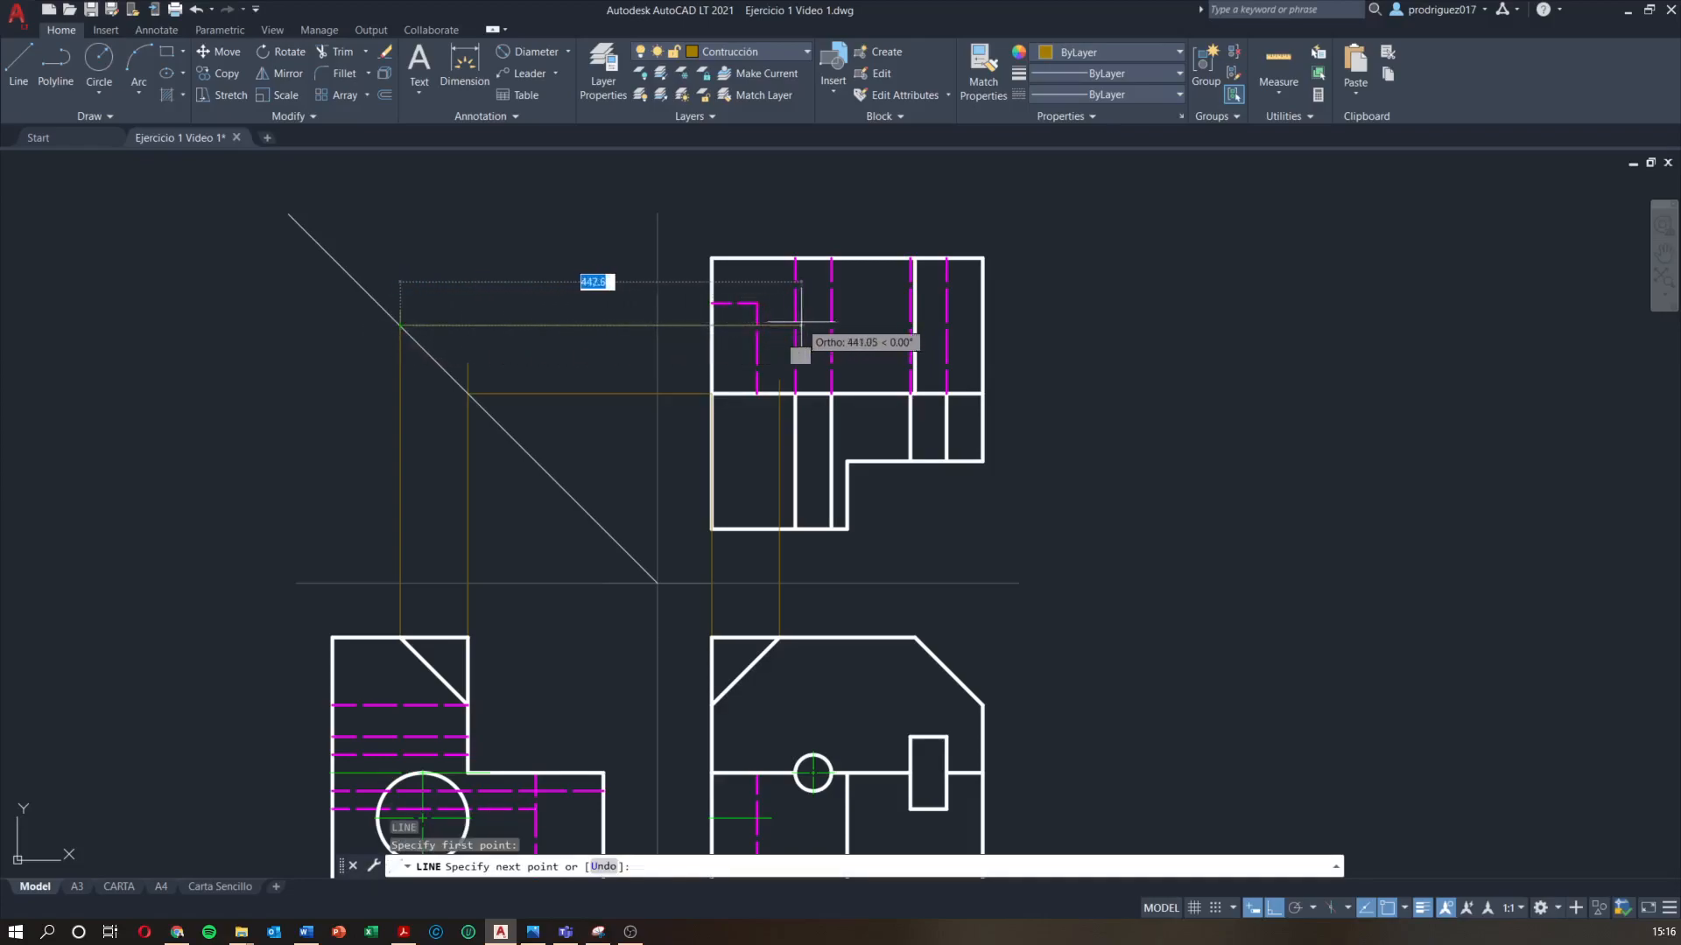
left_click(711, 325)
key("Escape")
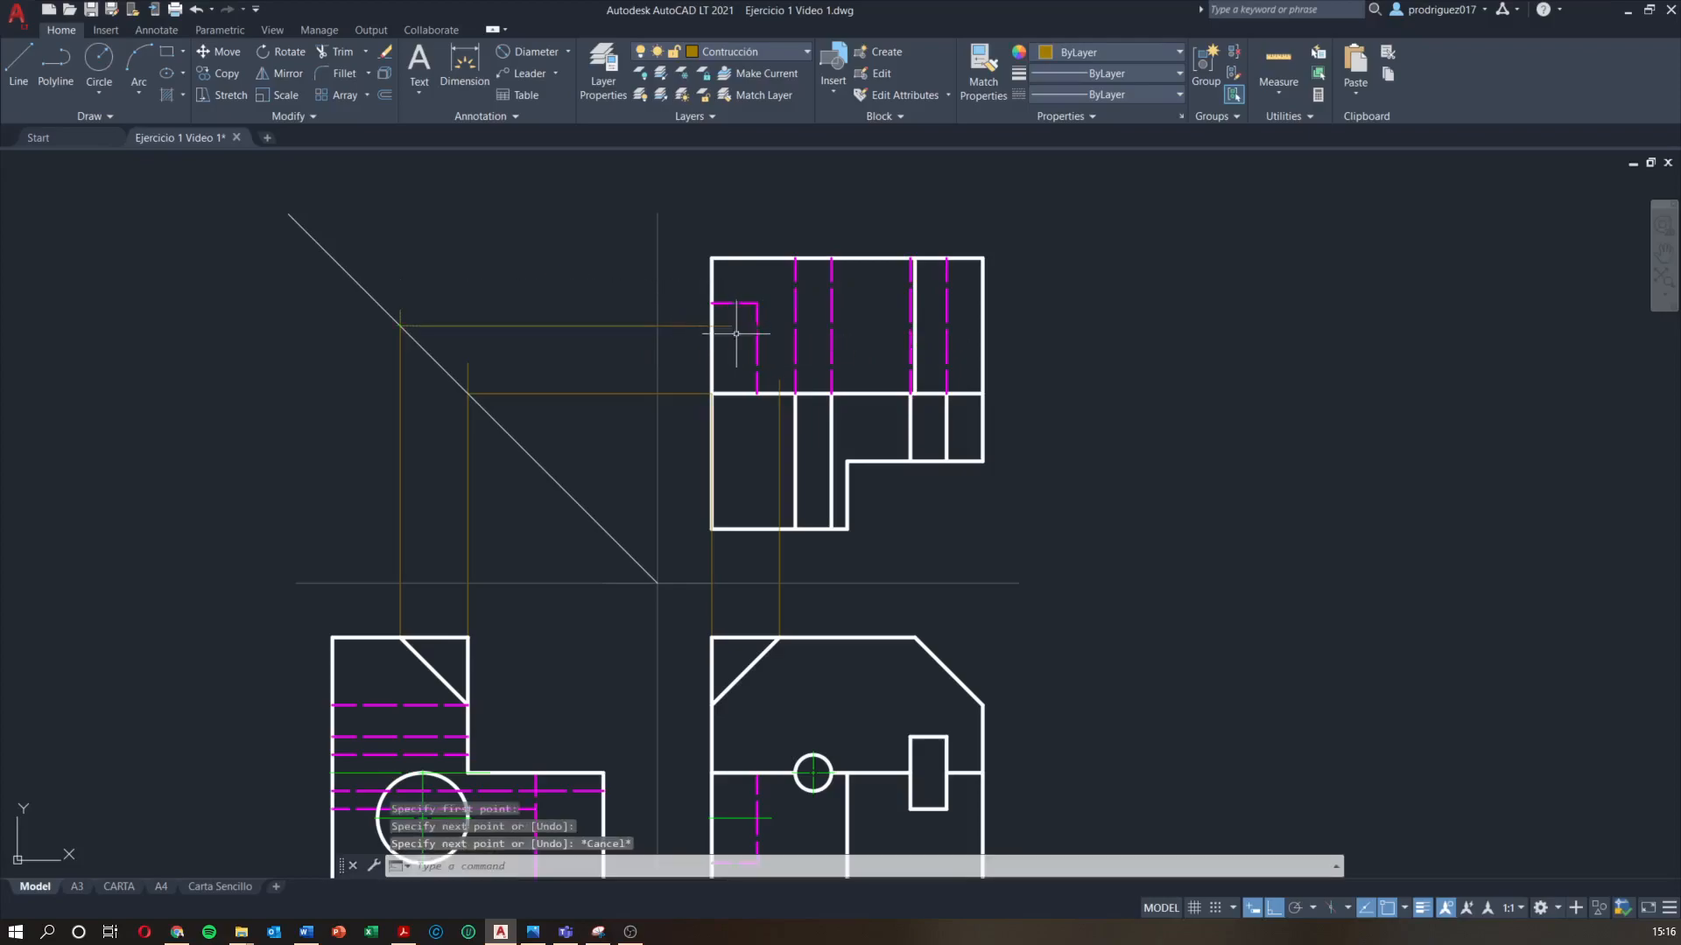
On the Contorno layer, draw the corner cut's diagonal from the projected point on the third view's middle edge to the one on its left edge
scroll(734, 329, "up", 2)
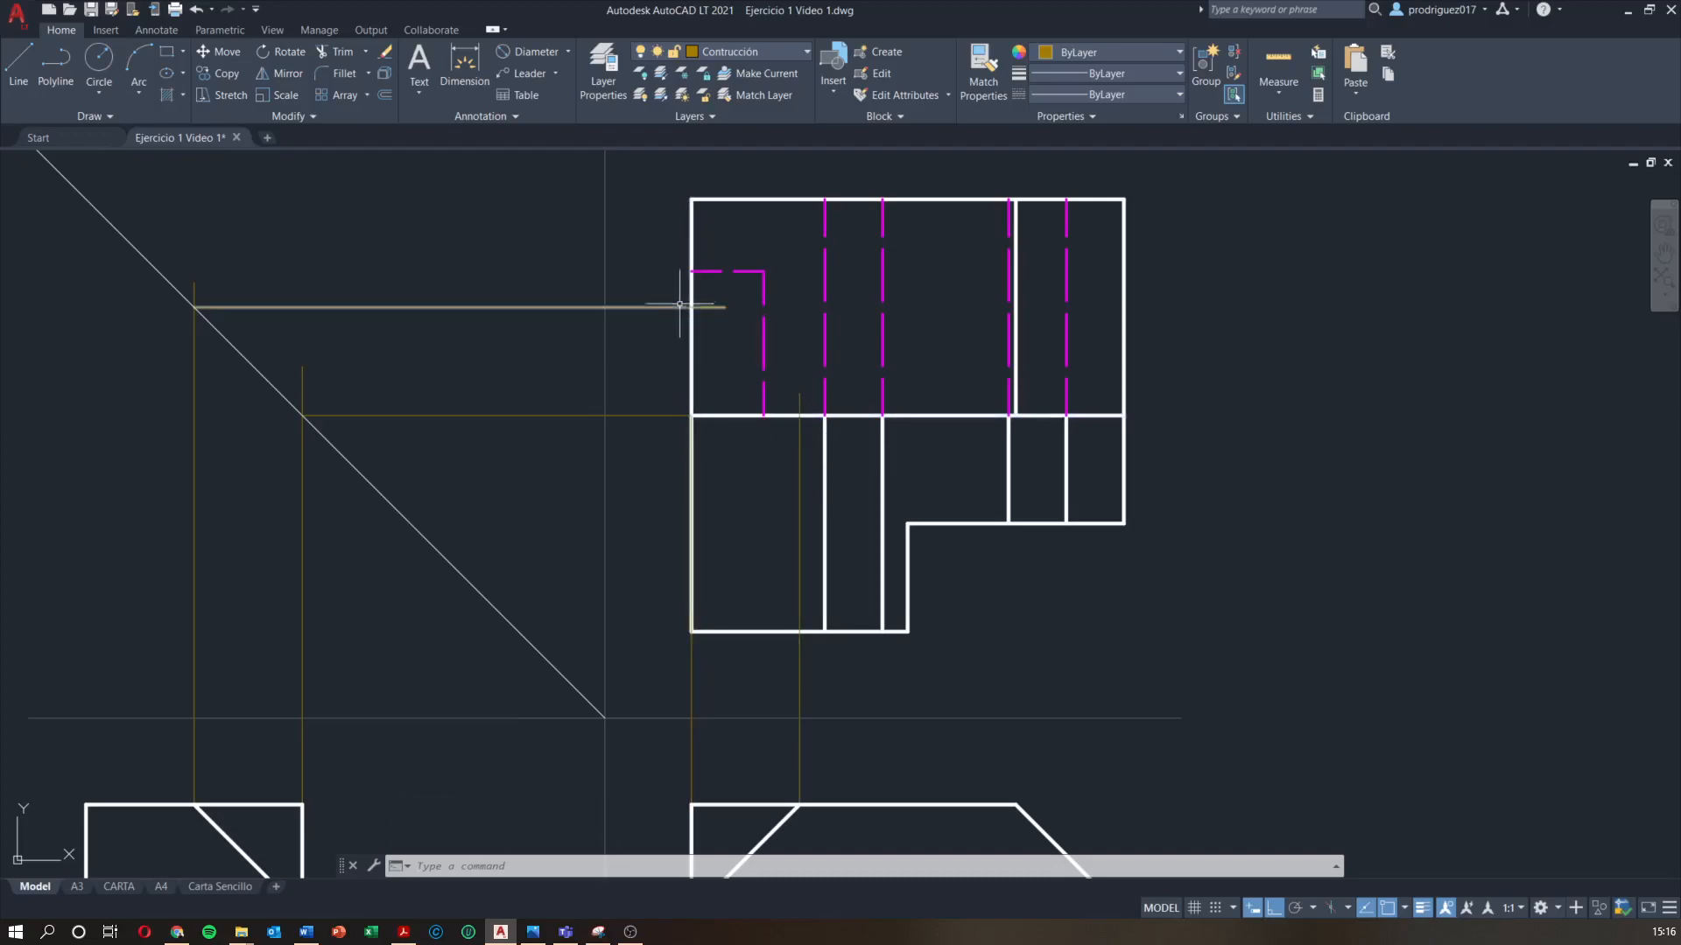
scroll(758, 293, "down", 2)
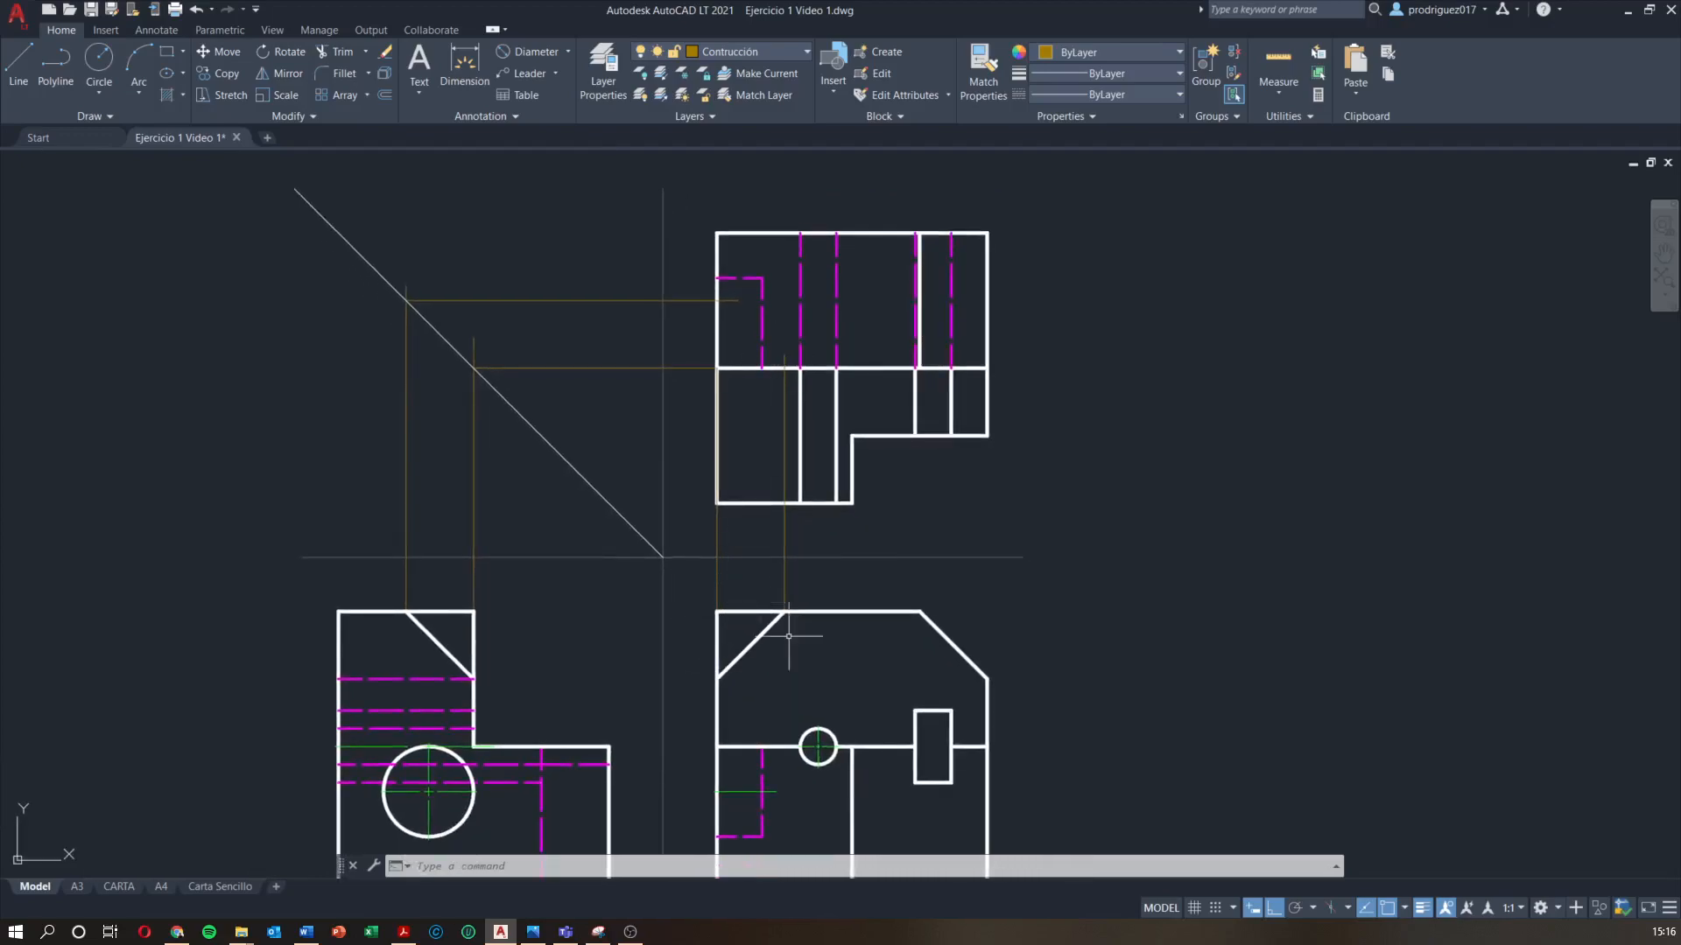
middle_click_drag(618, 671, 611, 613)
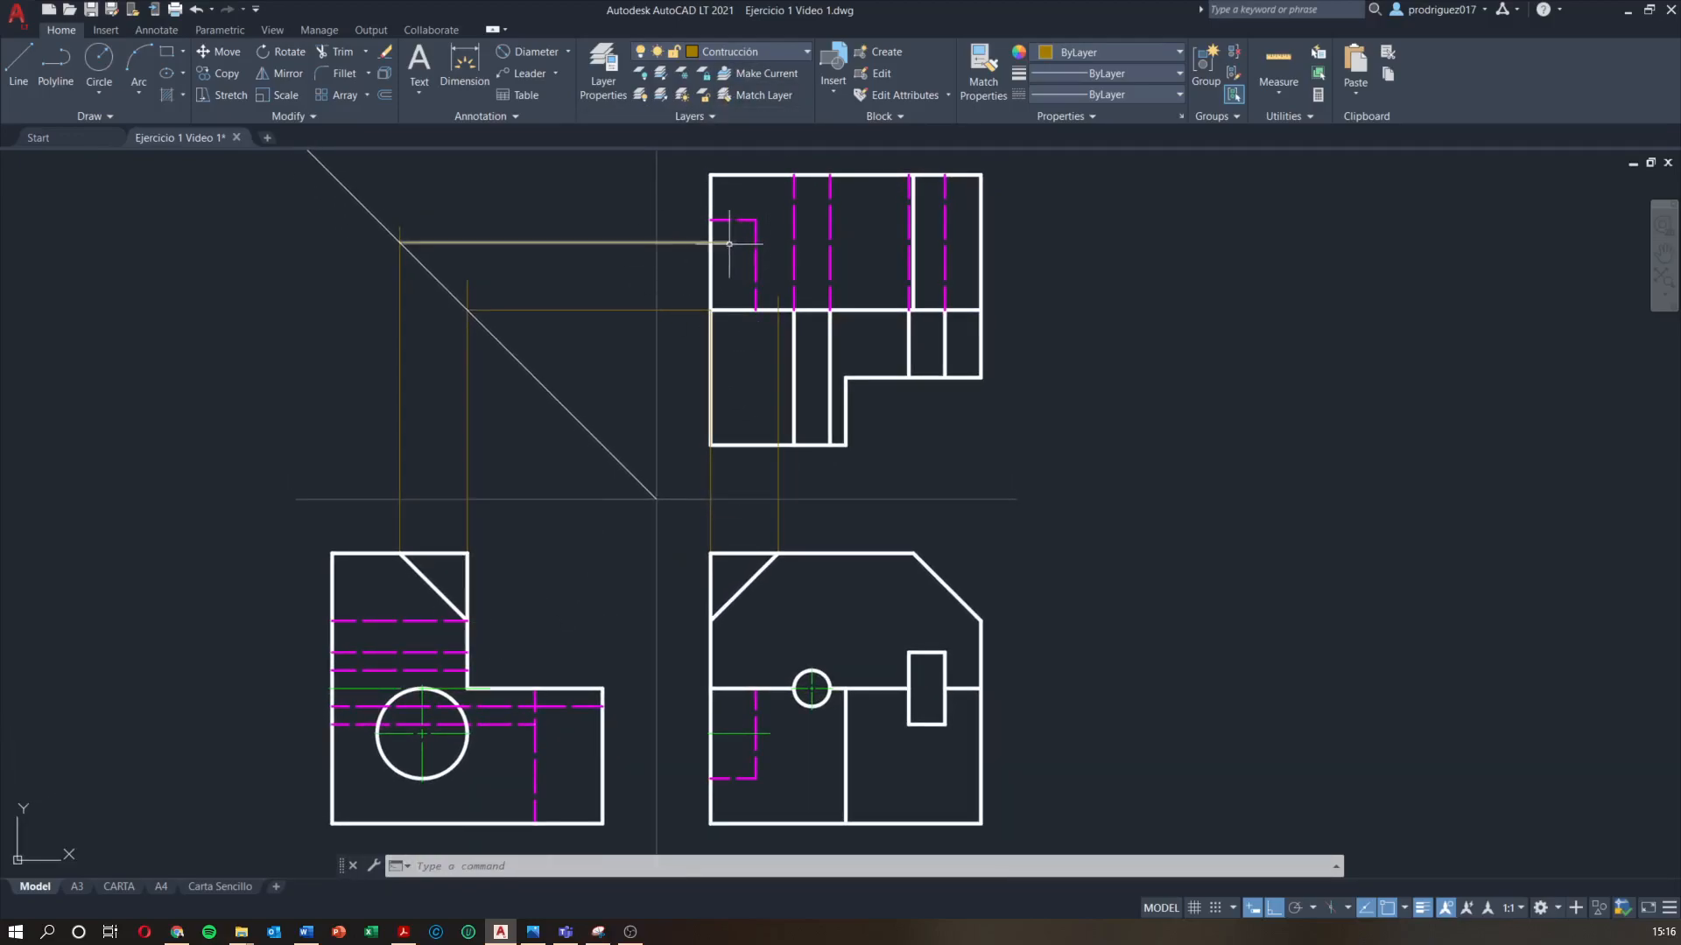
left_click(744, 54)
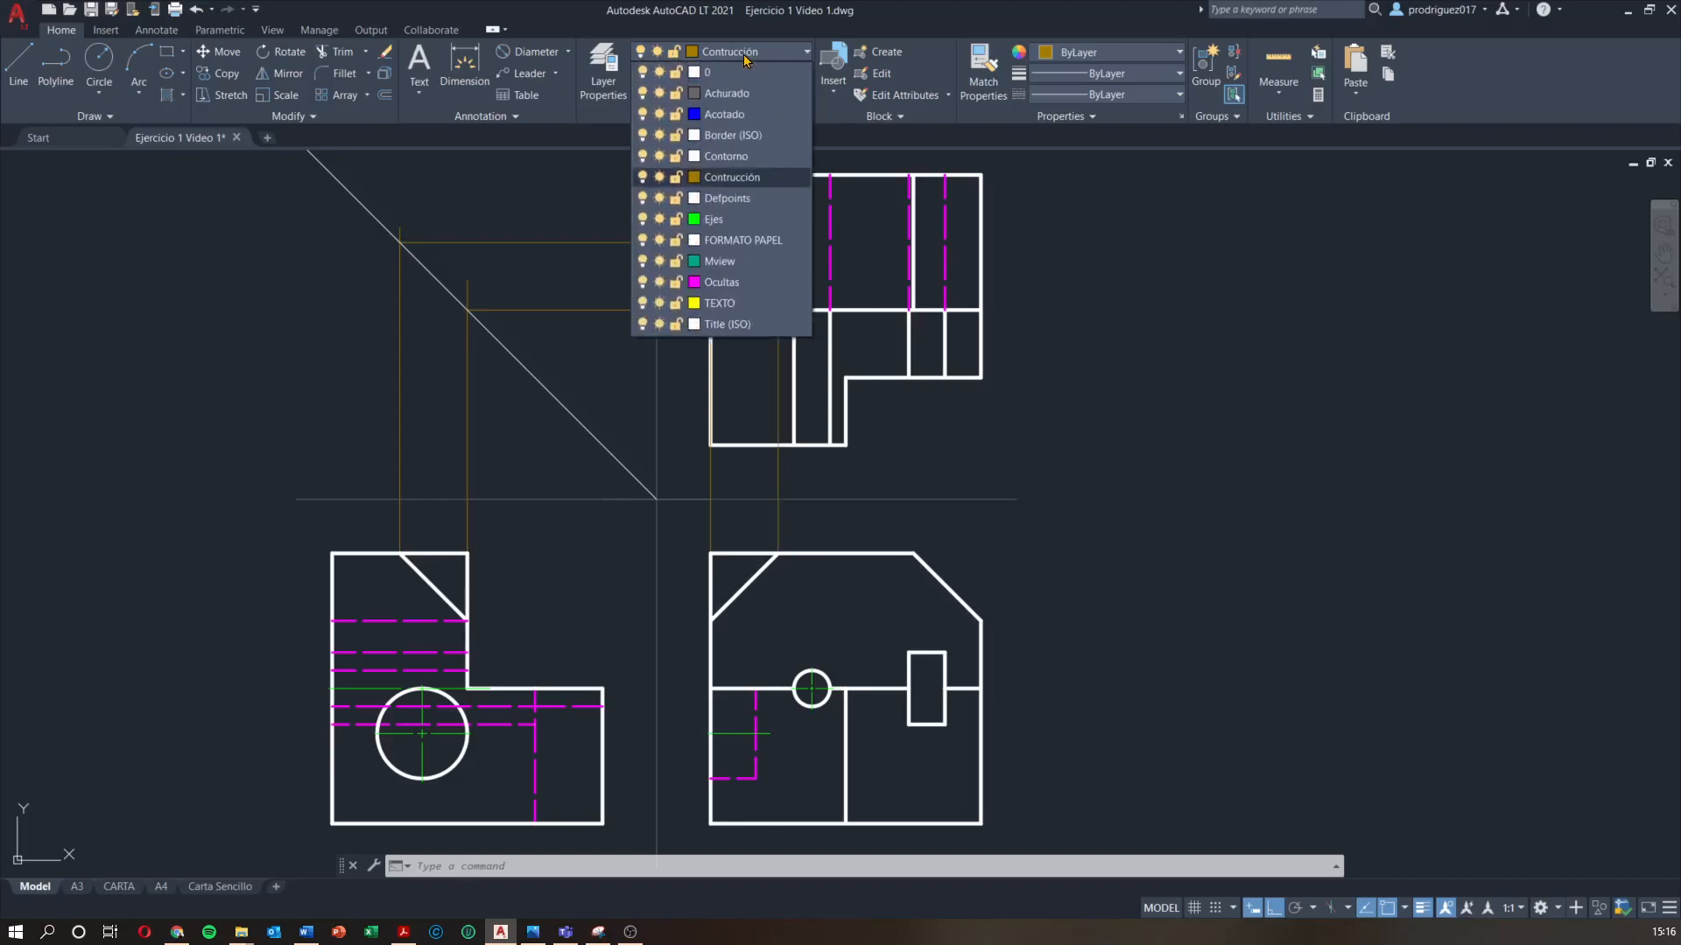
left_click(737, 156)
type("l")
key("Return")
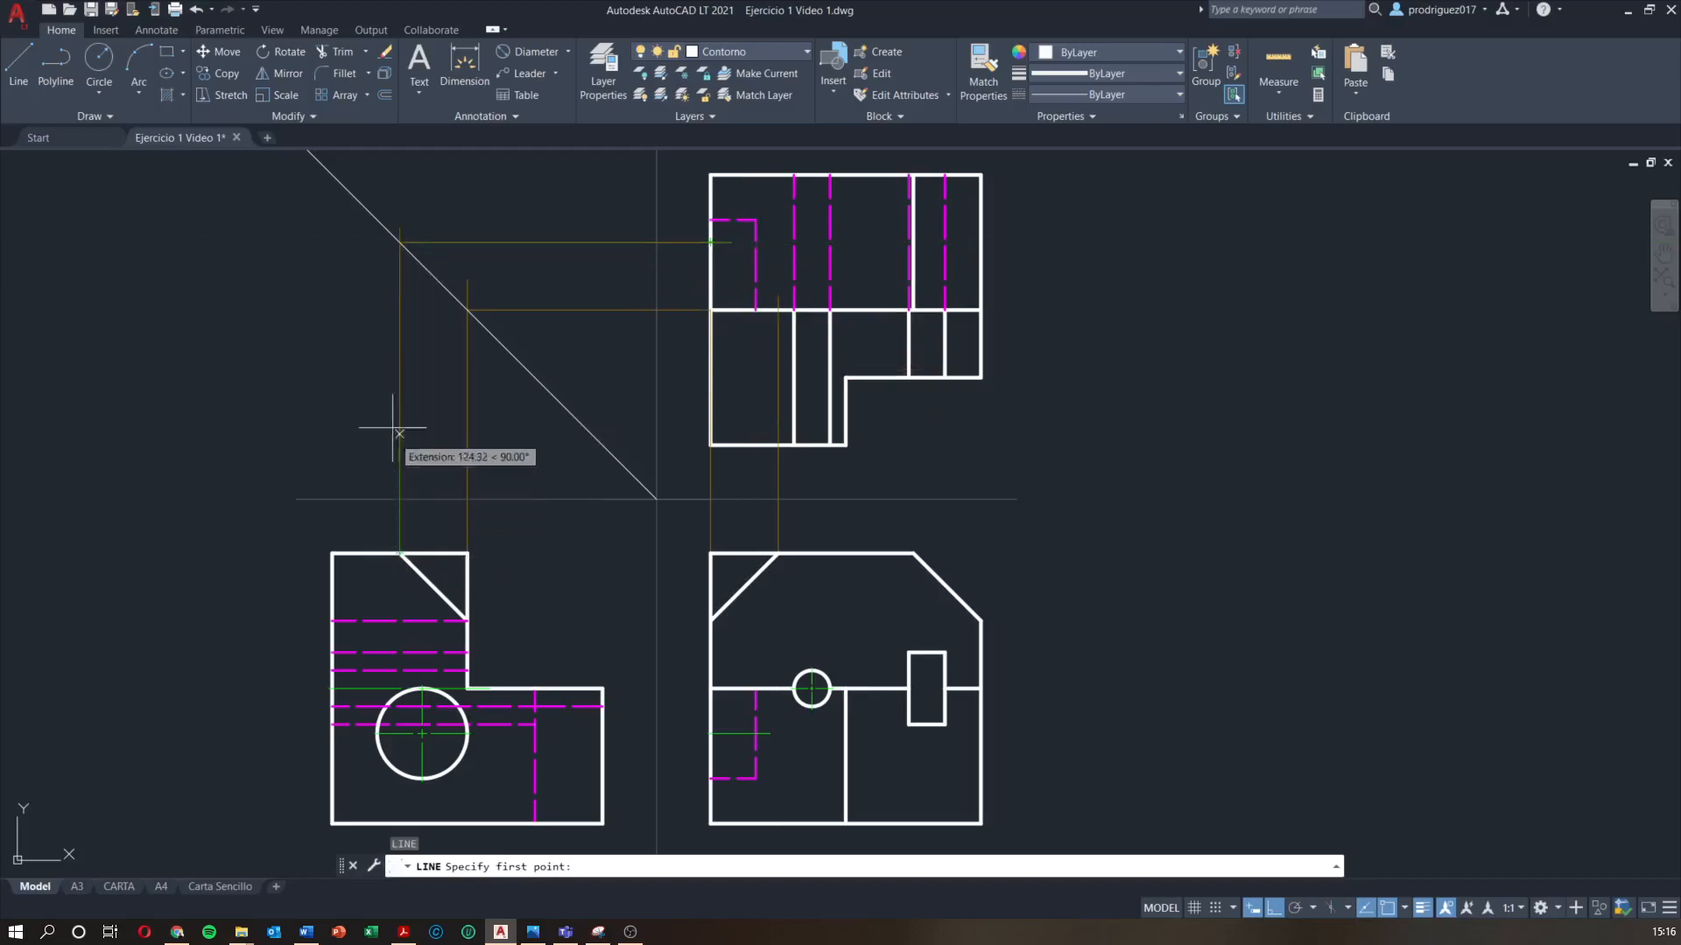
left_click(778, 309)
left_click(711, 242)
key("Escape")
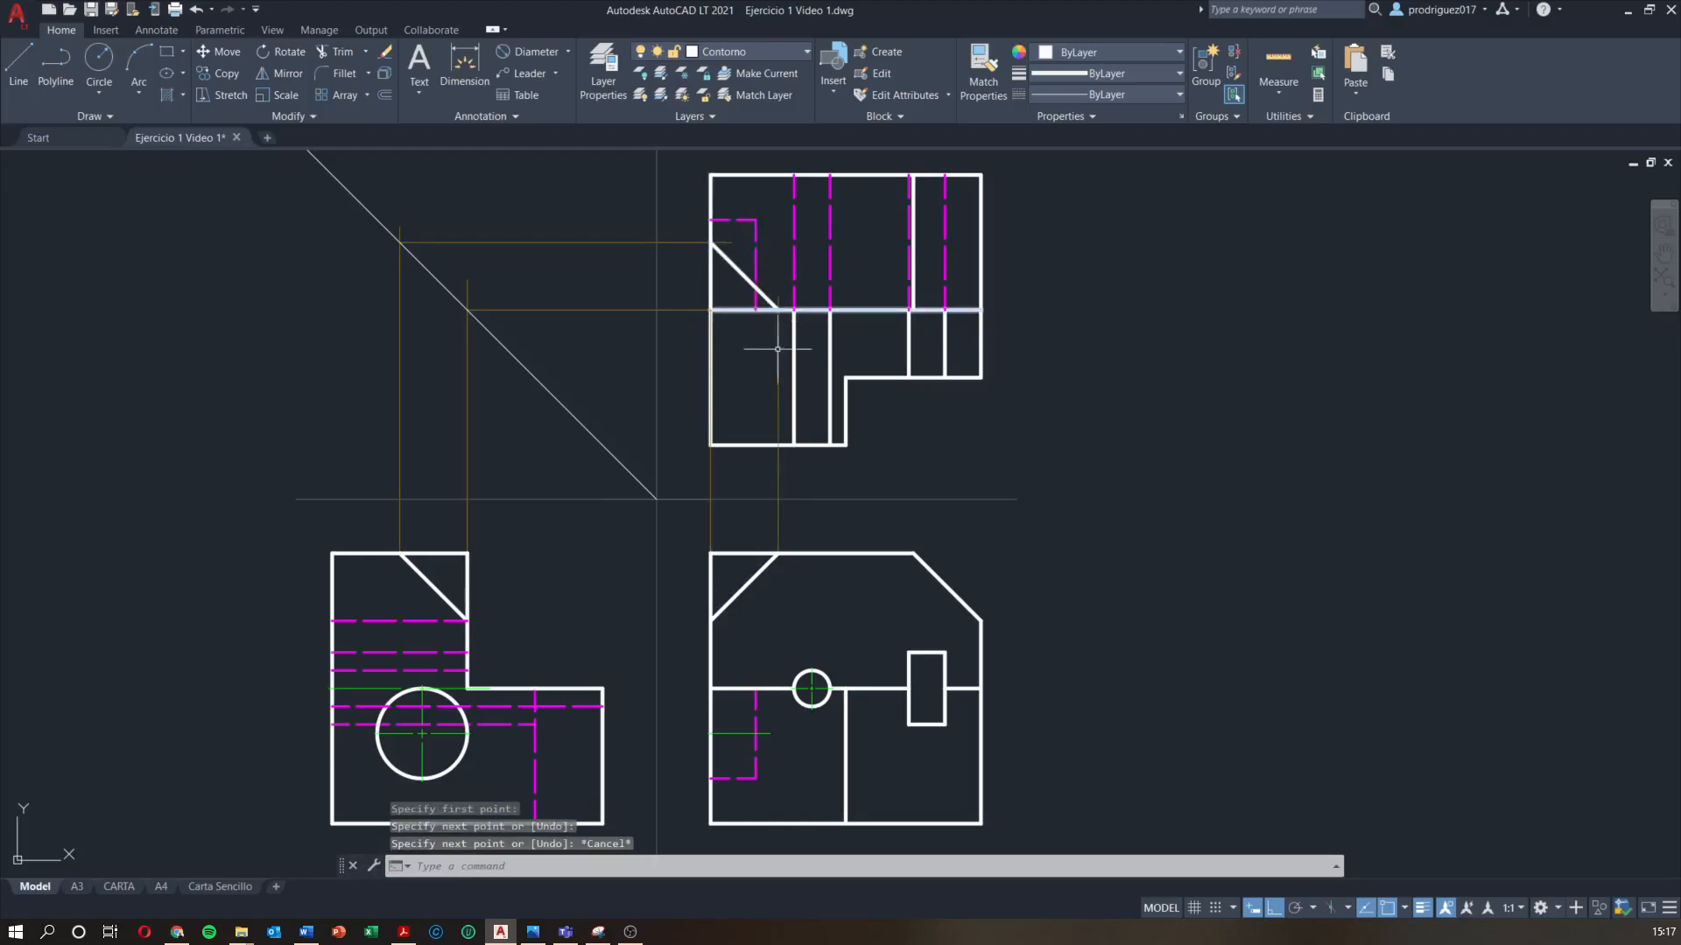
Delete the horizontal and vertical projection lines used to locate the corner cut
middle_click_drag(957, 499, 942, 511)
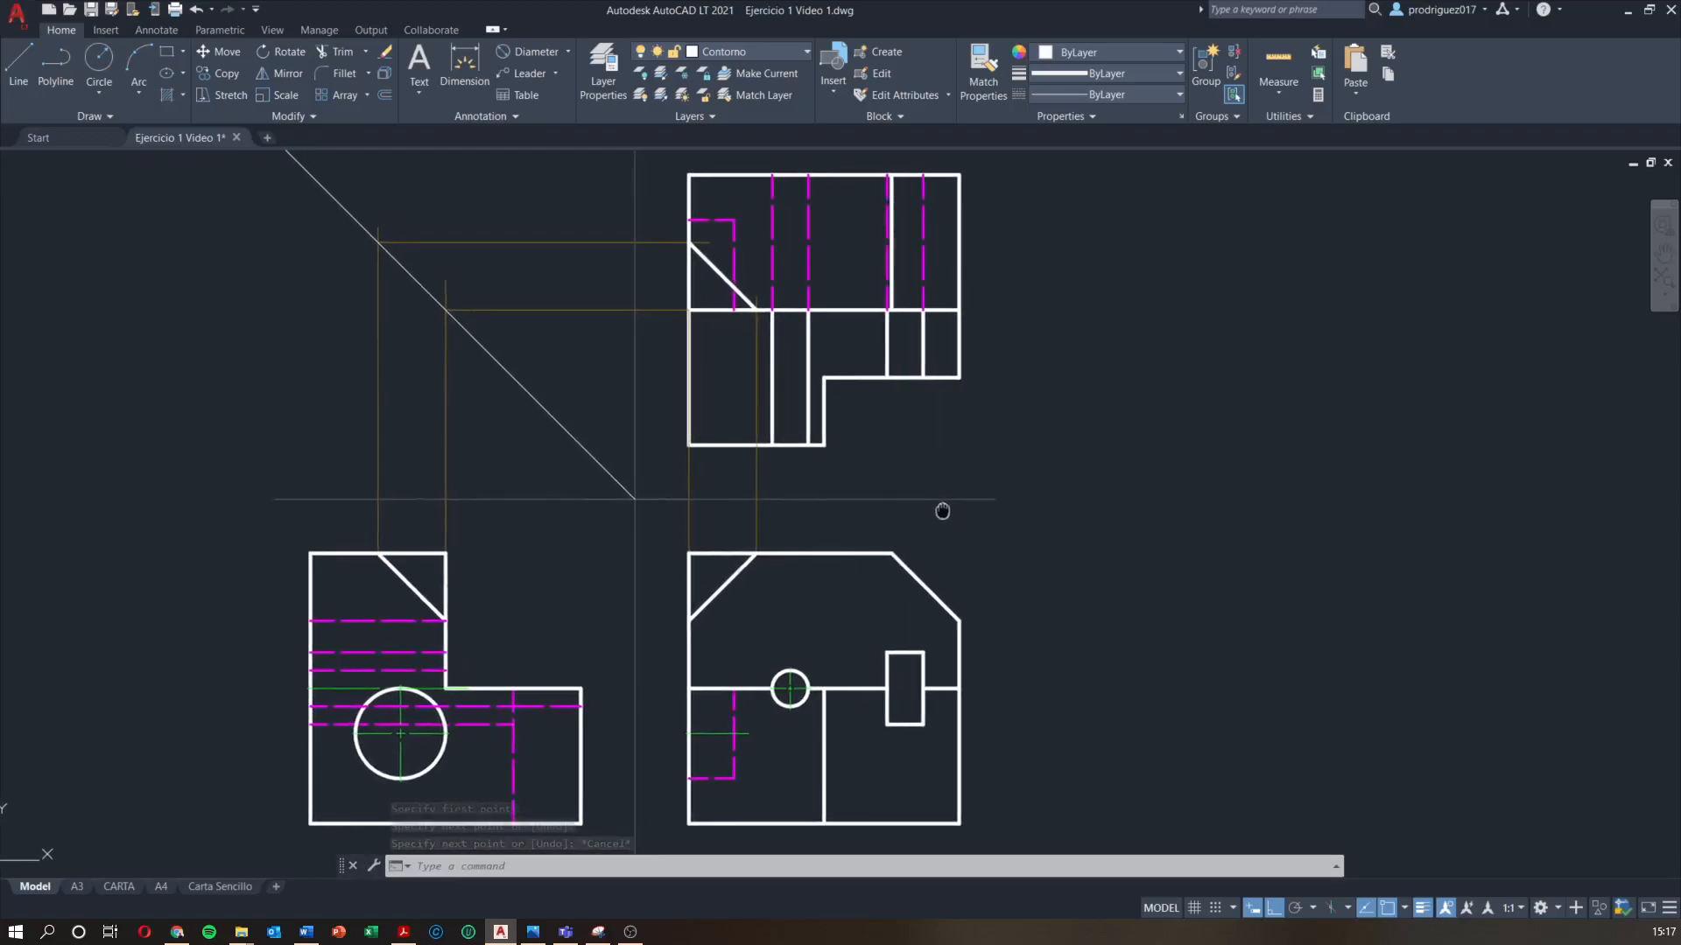
left_click(572, 346)
left_click(527, 225)
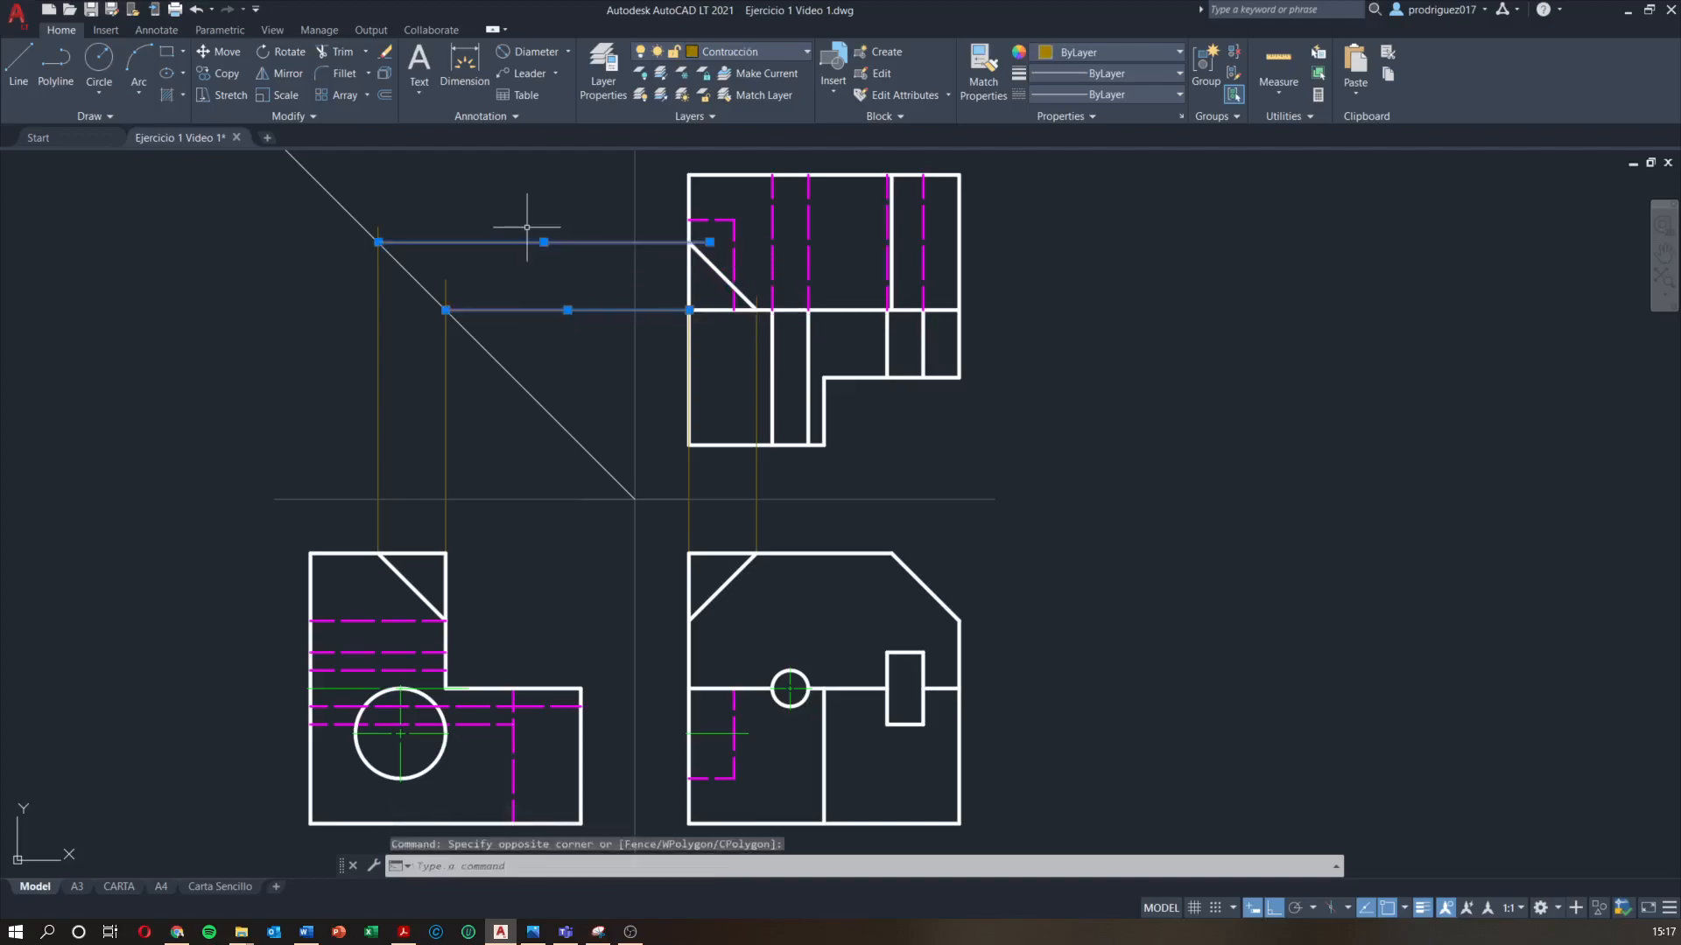
key("Delete")
left_click(470, 405)
left_click(368, 379)
key("Delete")
left_click(777, 477)
left_click(682, 469)
key("Delete")
mouse_move(1009, 452)
middle_mouse_down()
mouse_move(916, 425)
mouse_move(1026, 479)
middle_mouse_up()
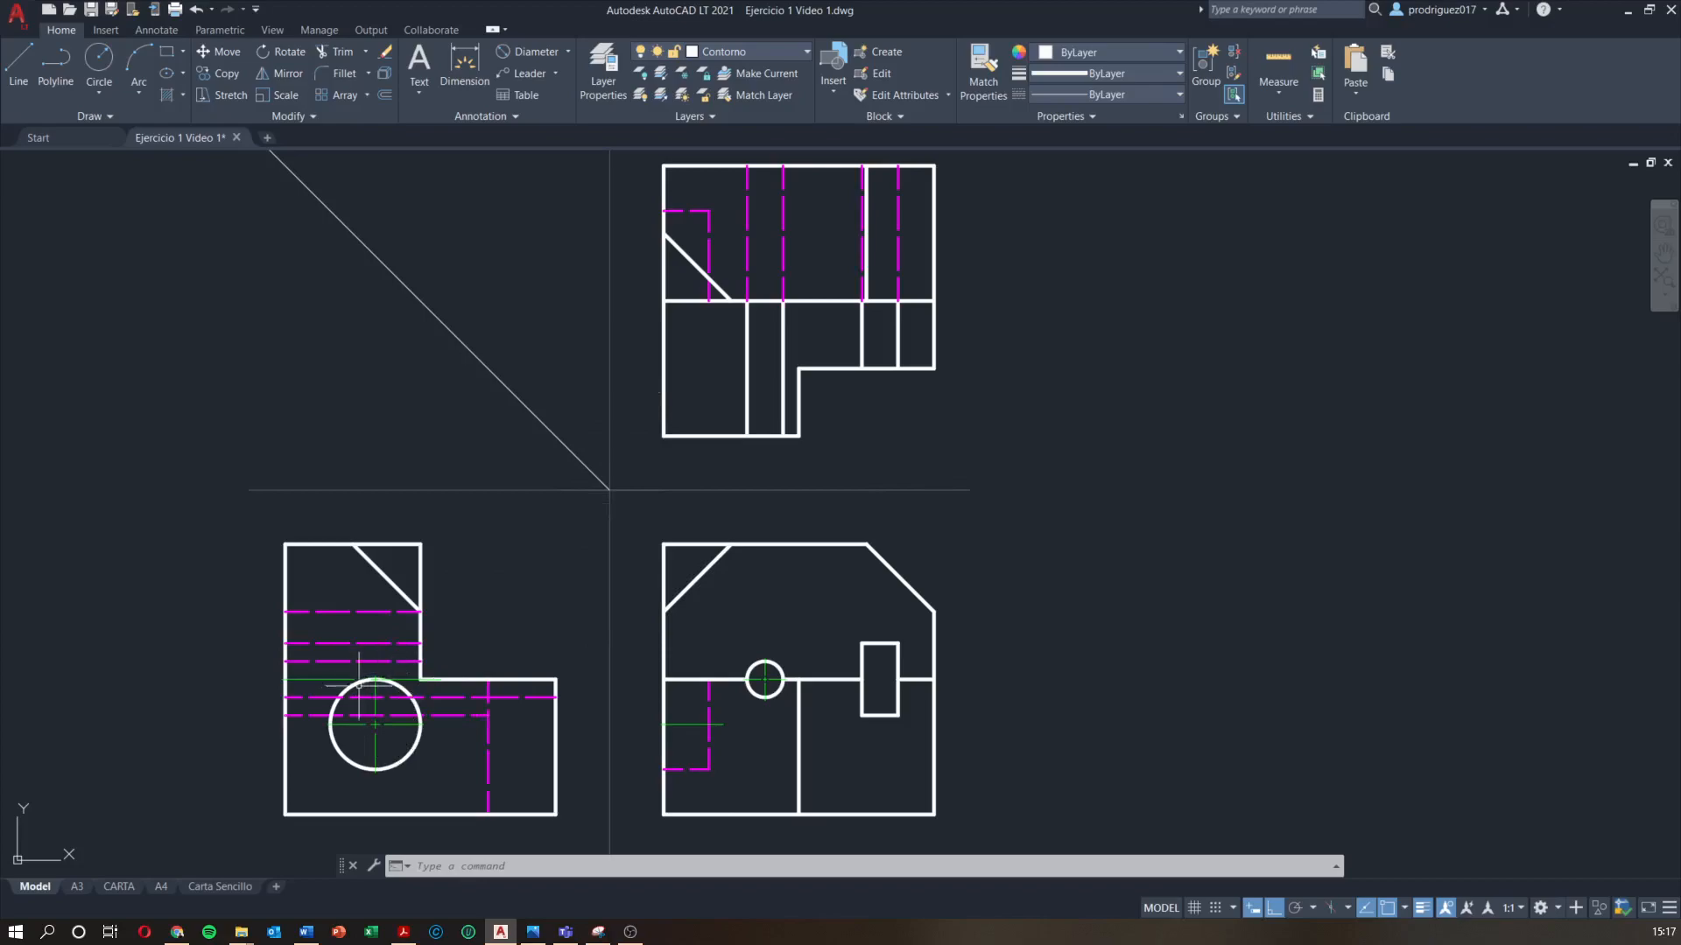
On the Ejes layer, add a centerline between the small hole's two hidden vertical lines in the third view
left_click(754, 56)
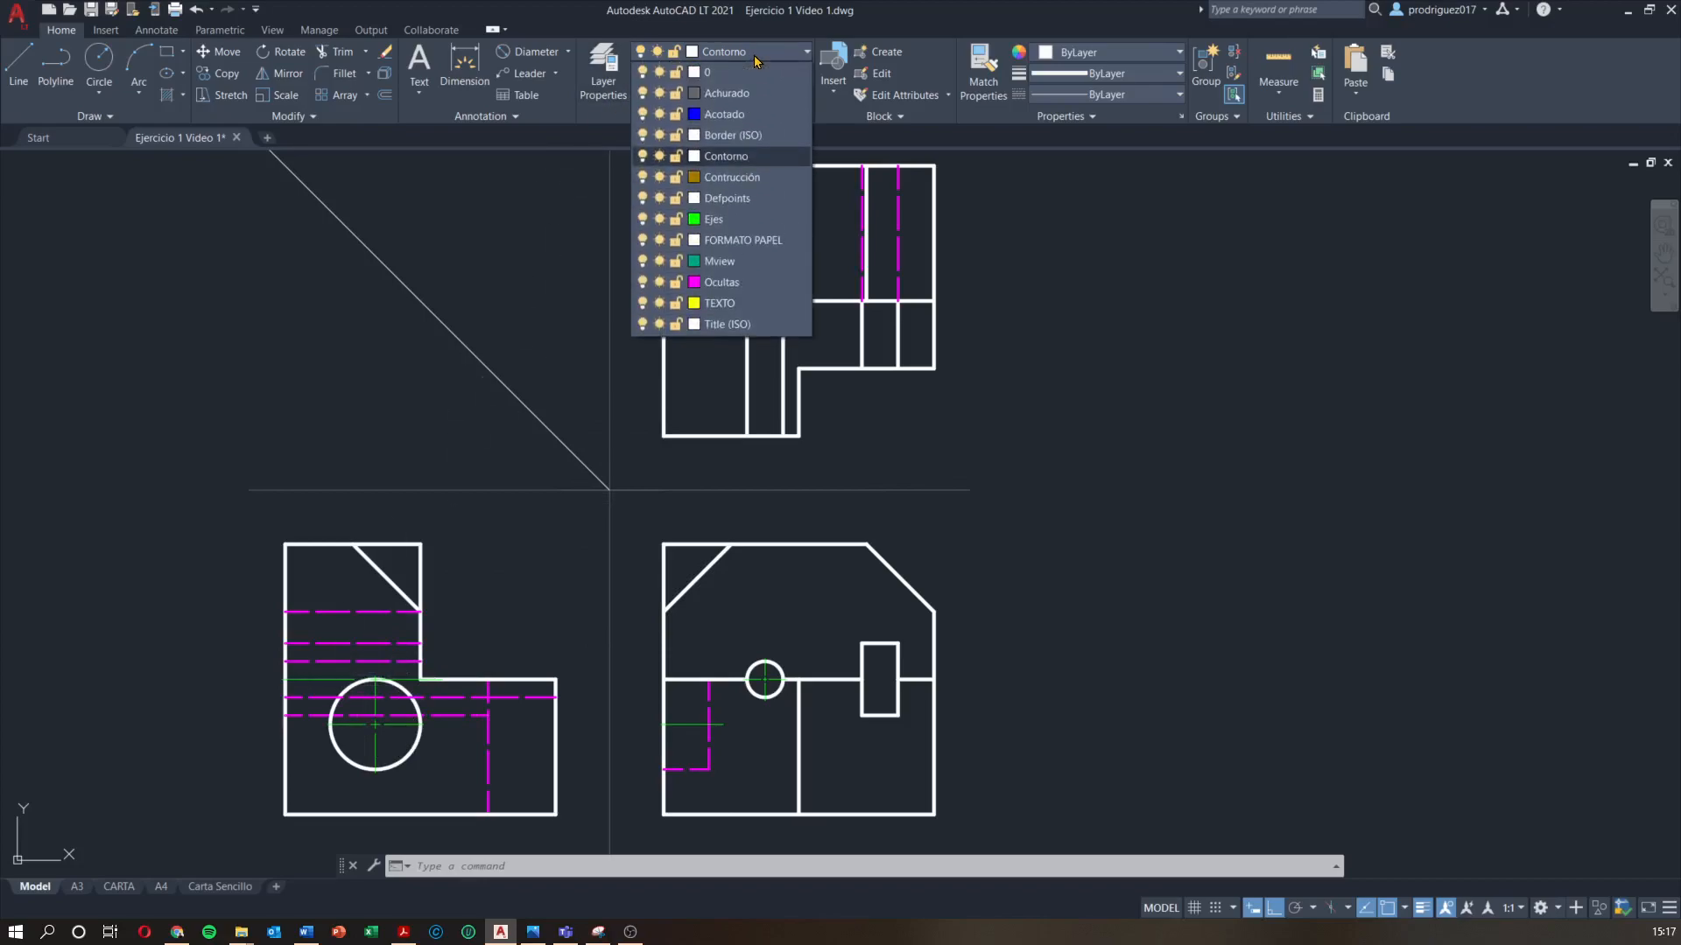
left_click(727, 219)
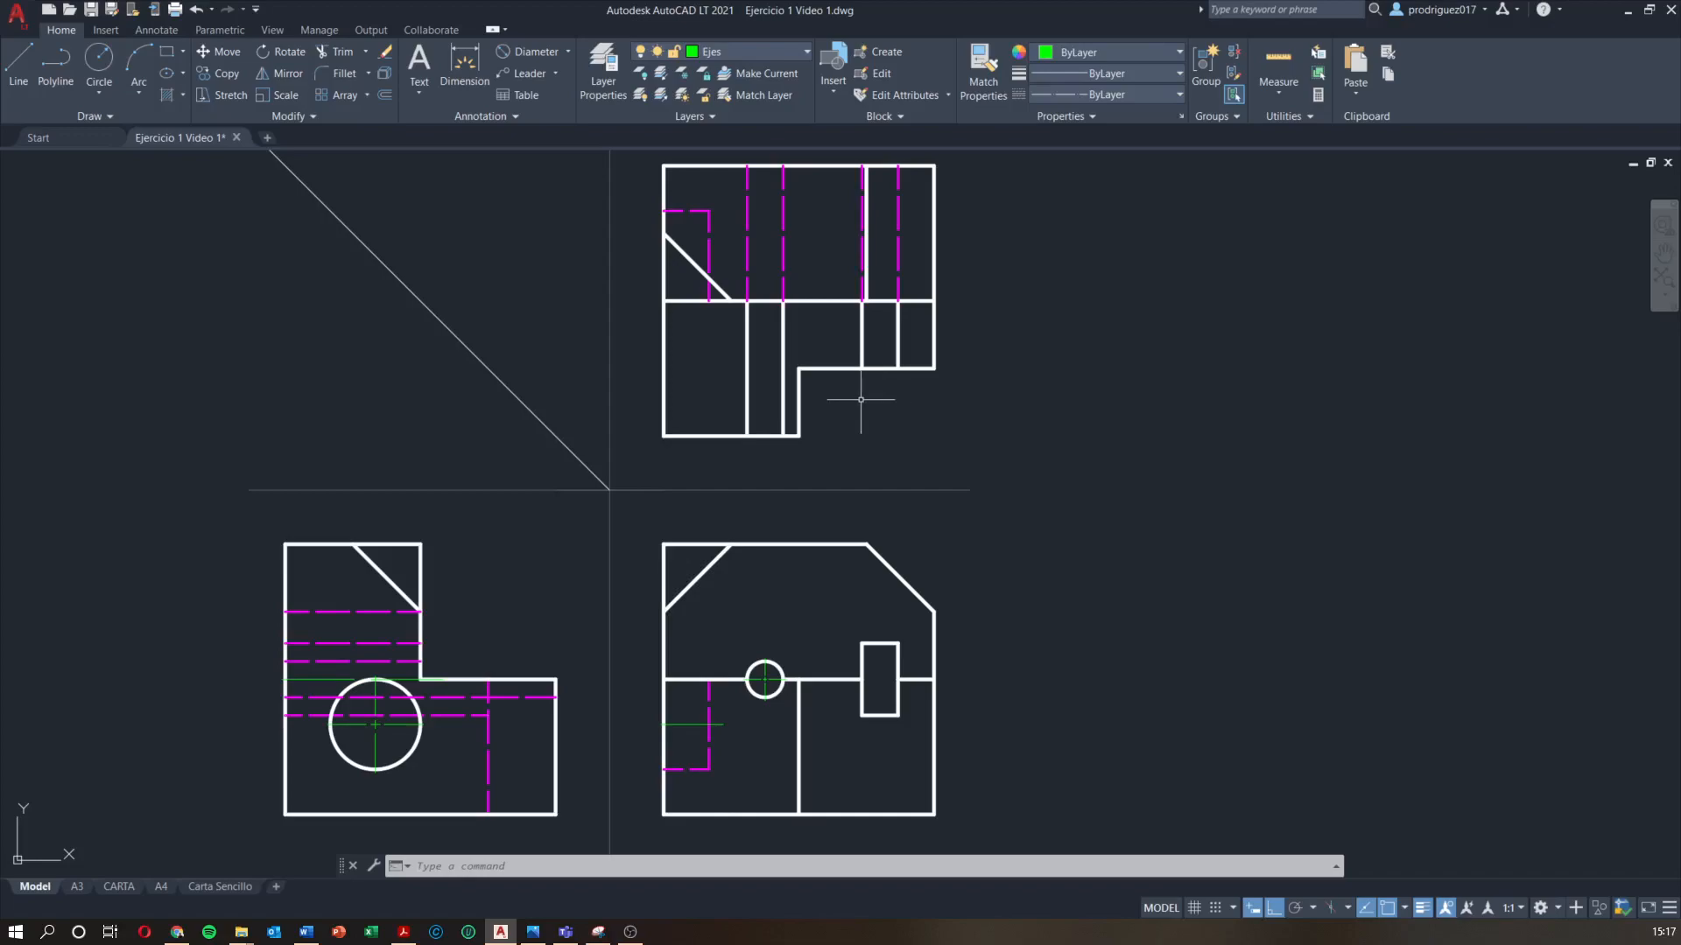
left_click(158, 30)
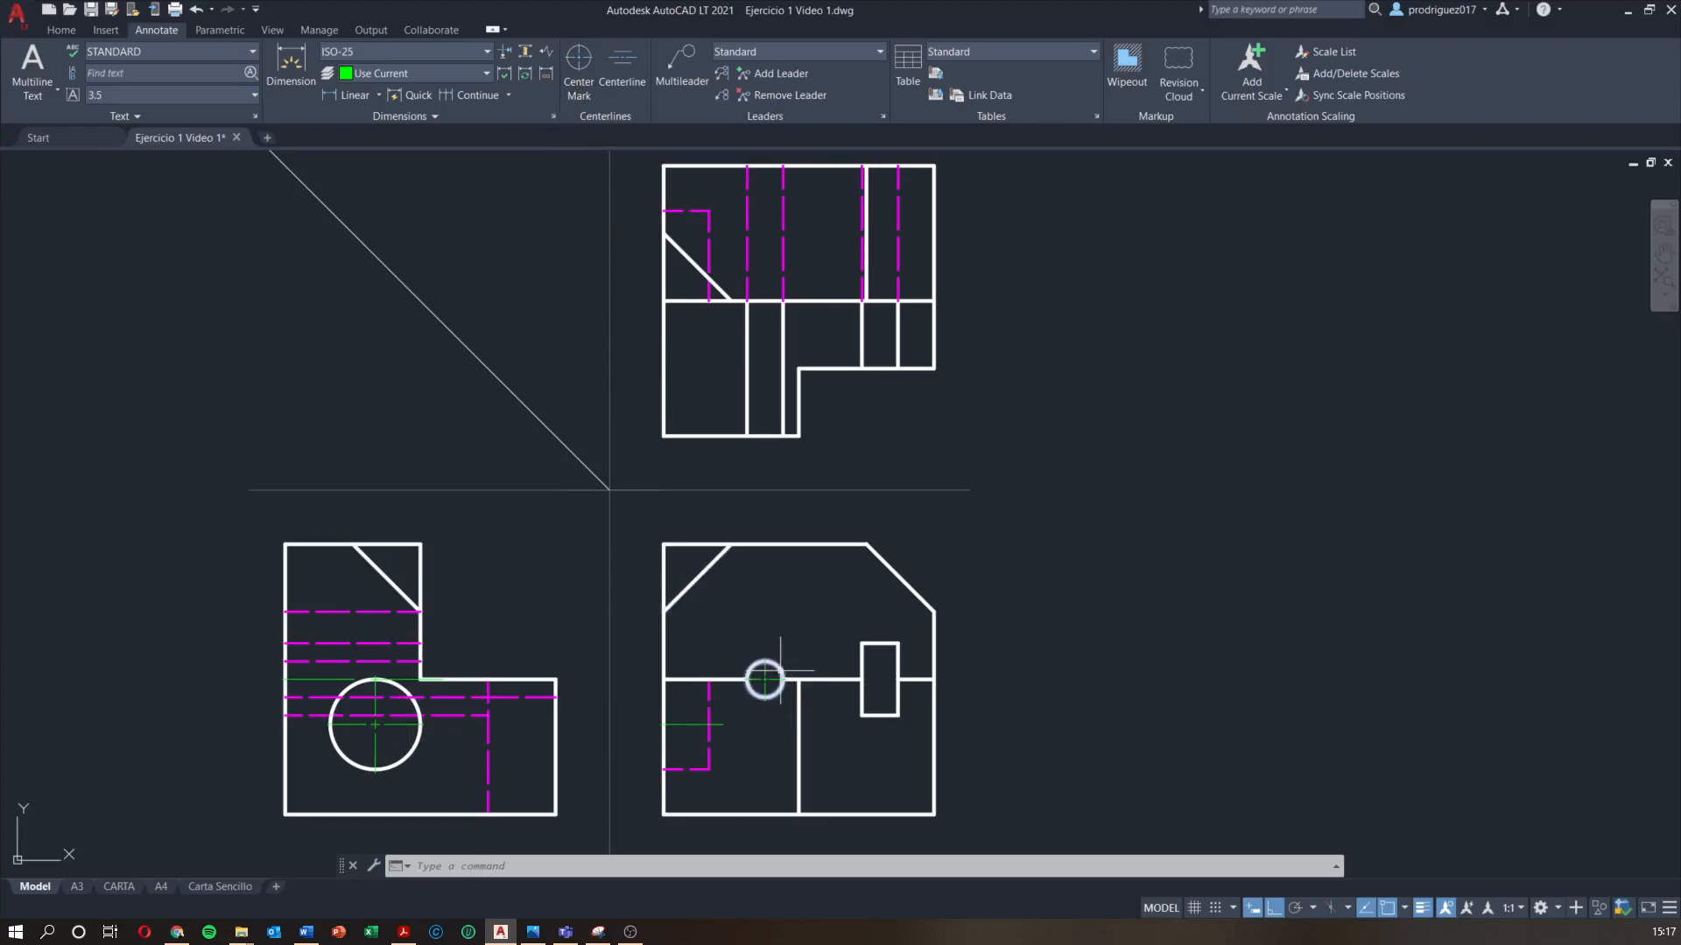
left_click(623, 70)
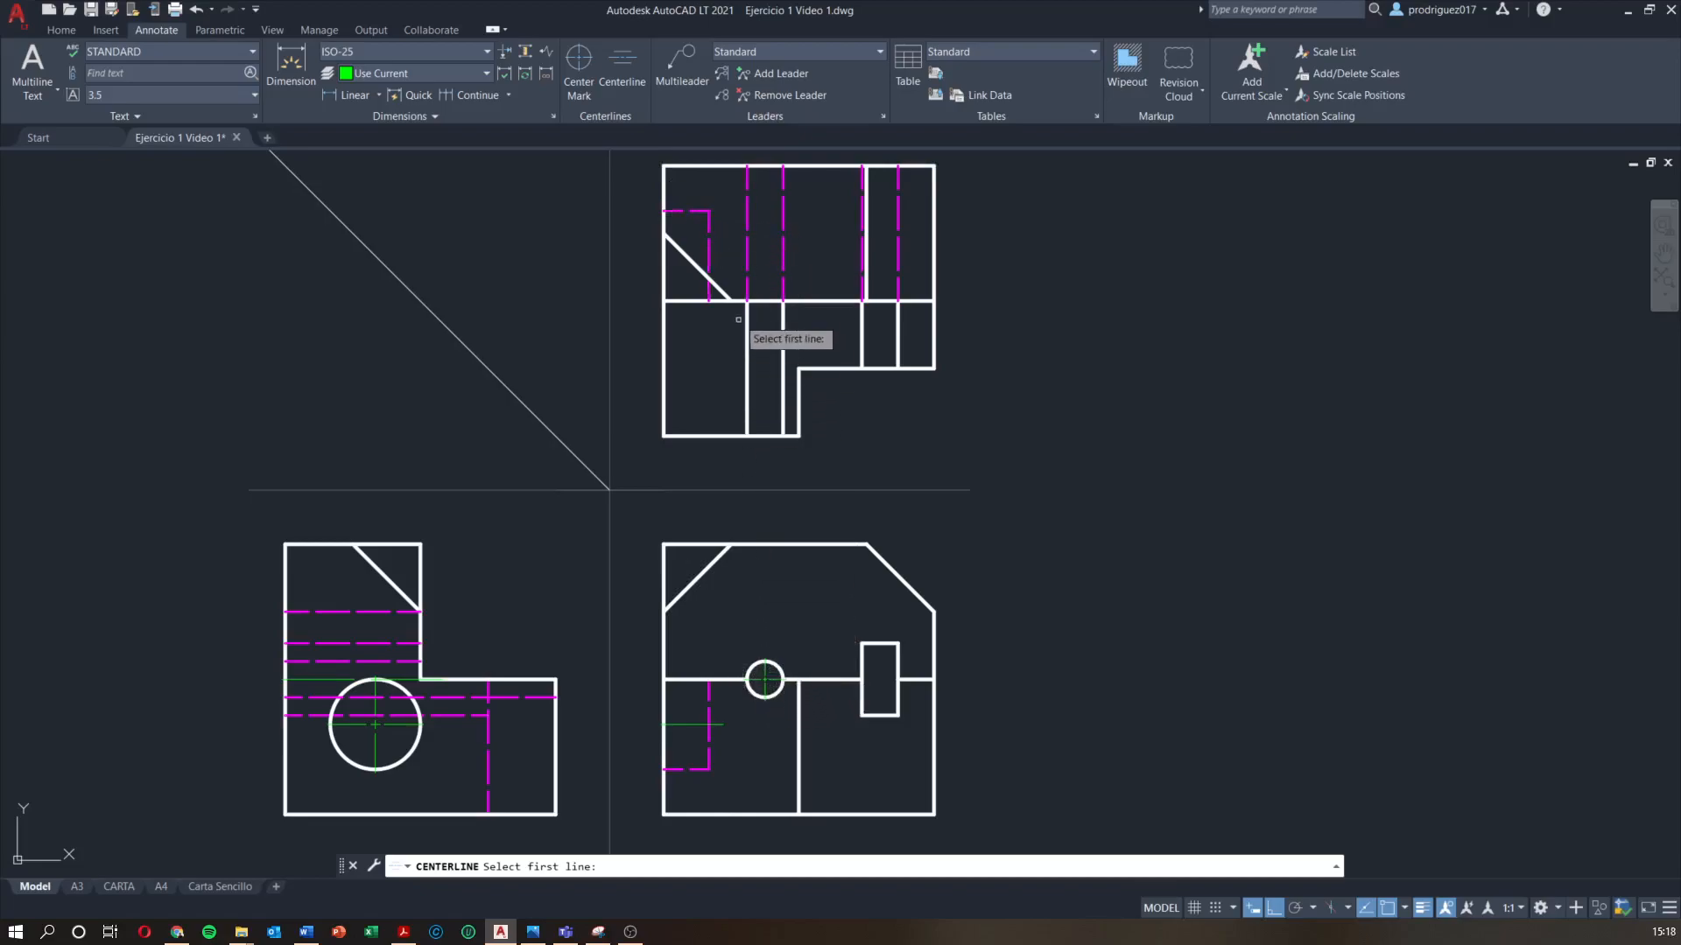
middle_click_drag(769, 280, 770, 336)
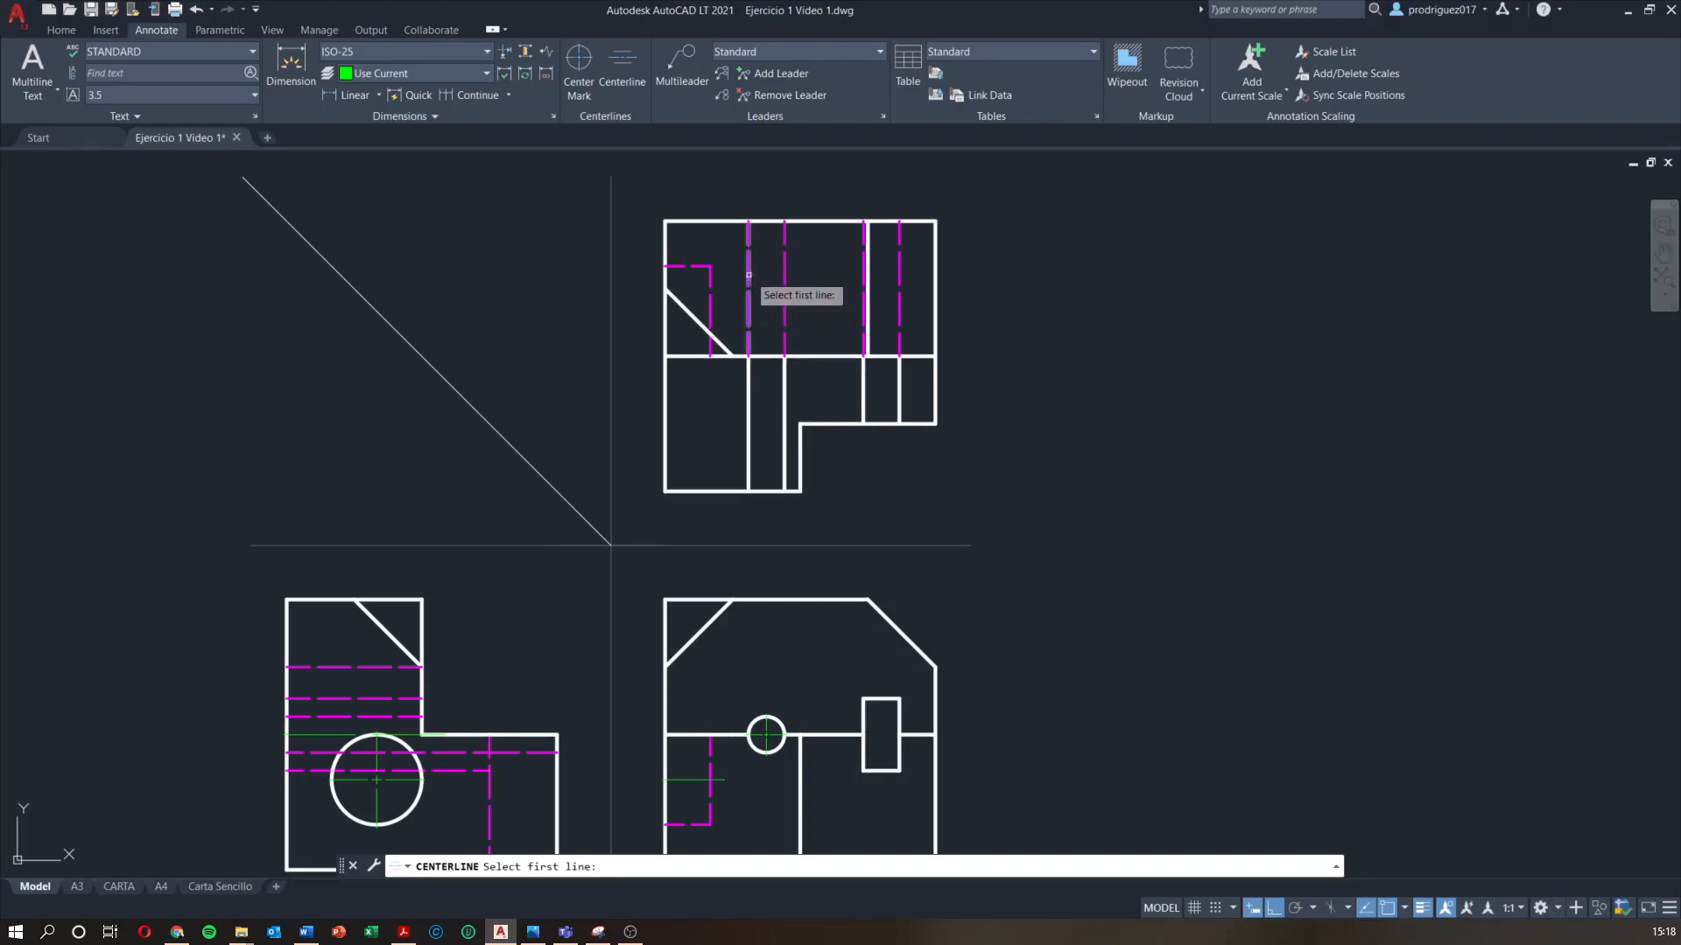
left_click(749, 280)
left_click(784, 275)
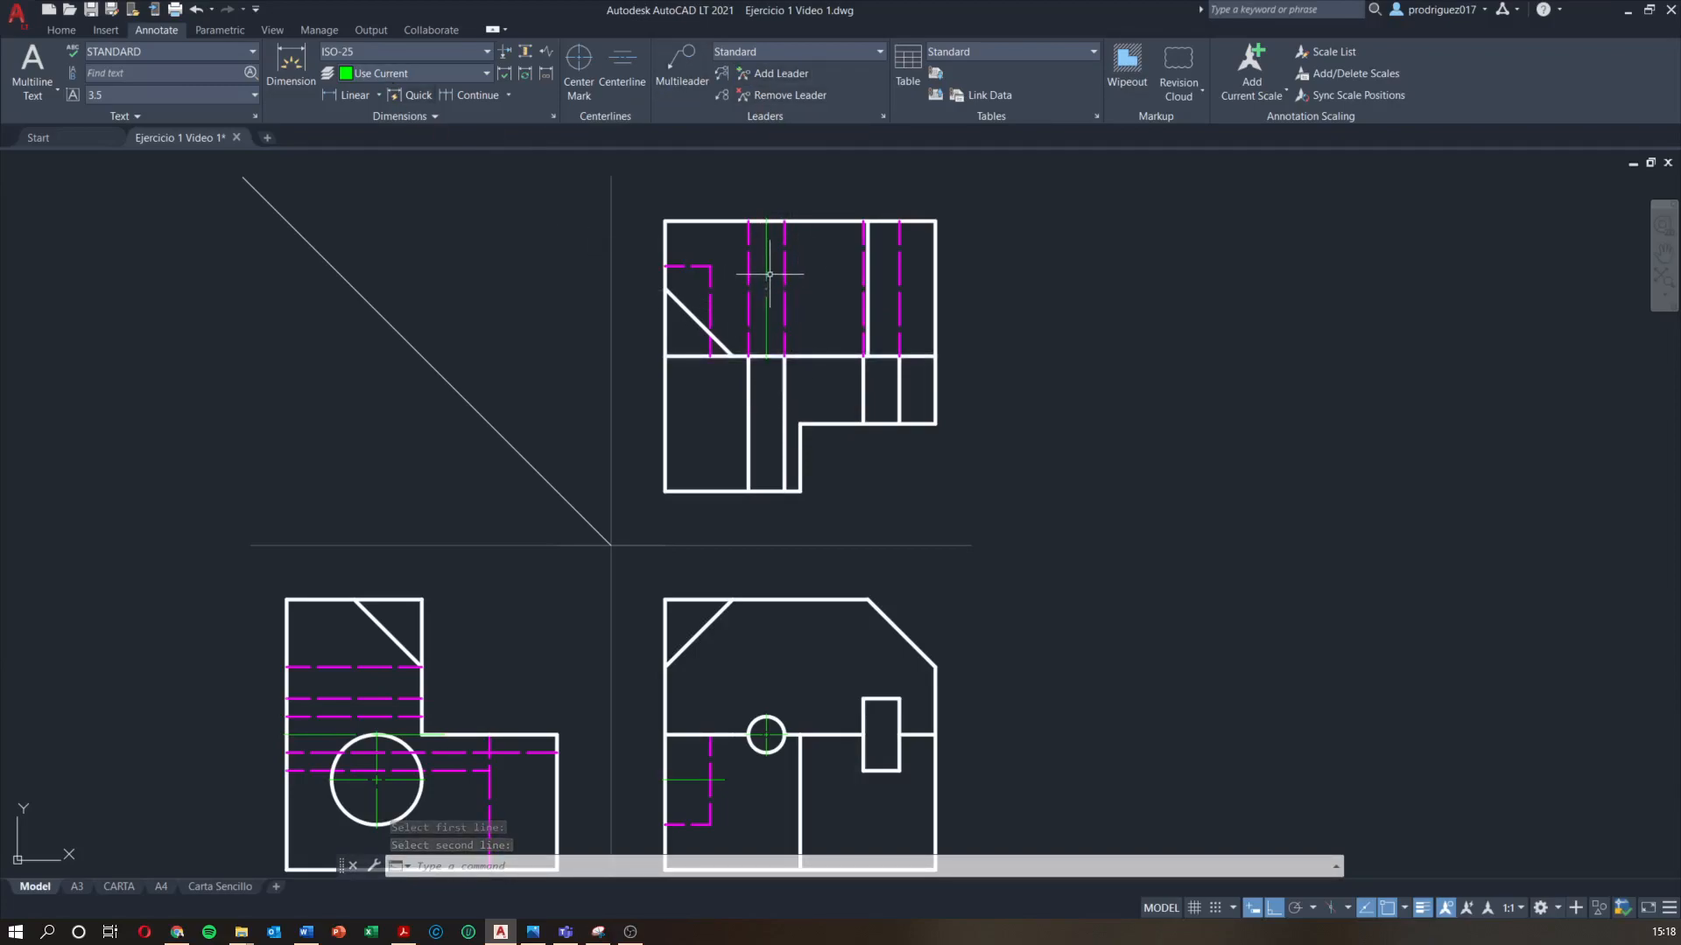
middle_click_drag(772, 301, 774, 272)
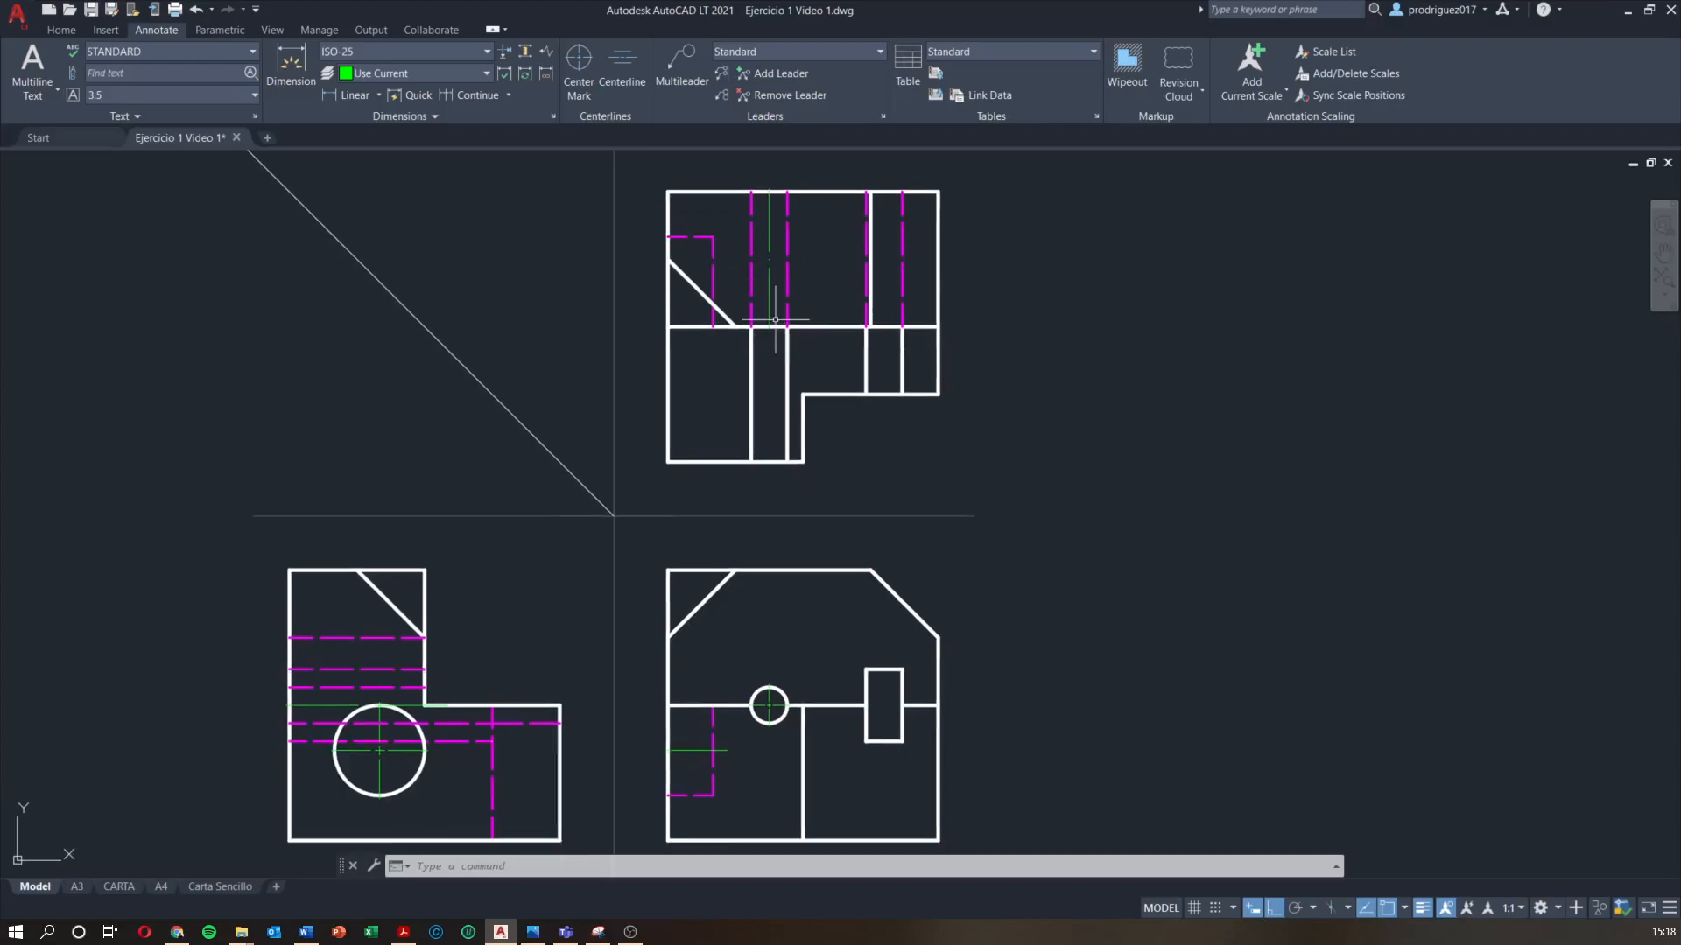
middle_click_drag(765, 389, 763, 402)
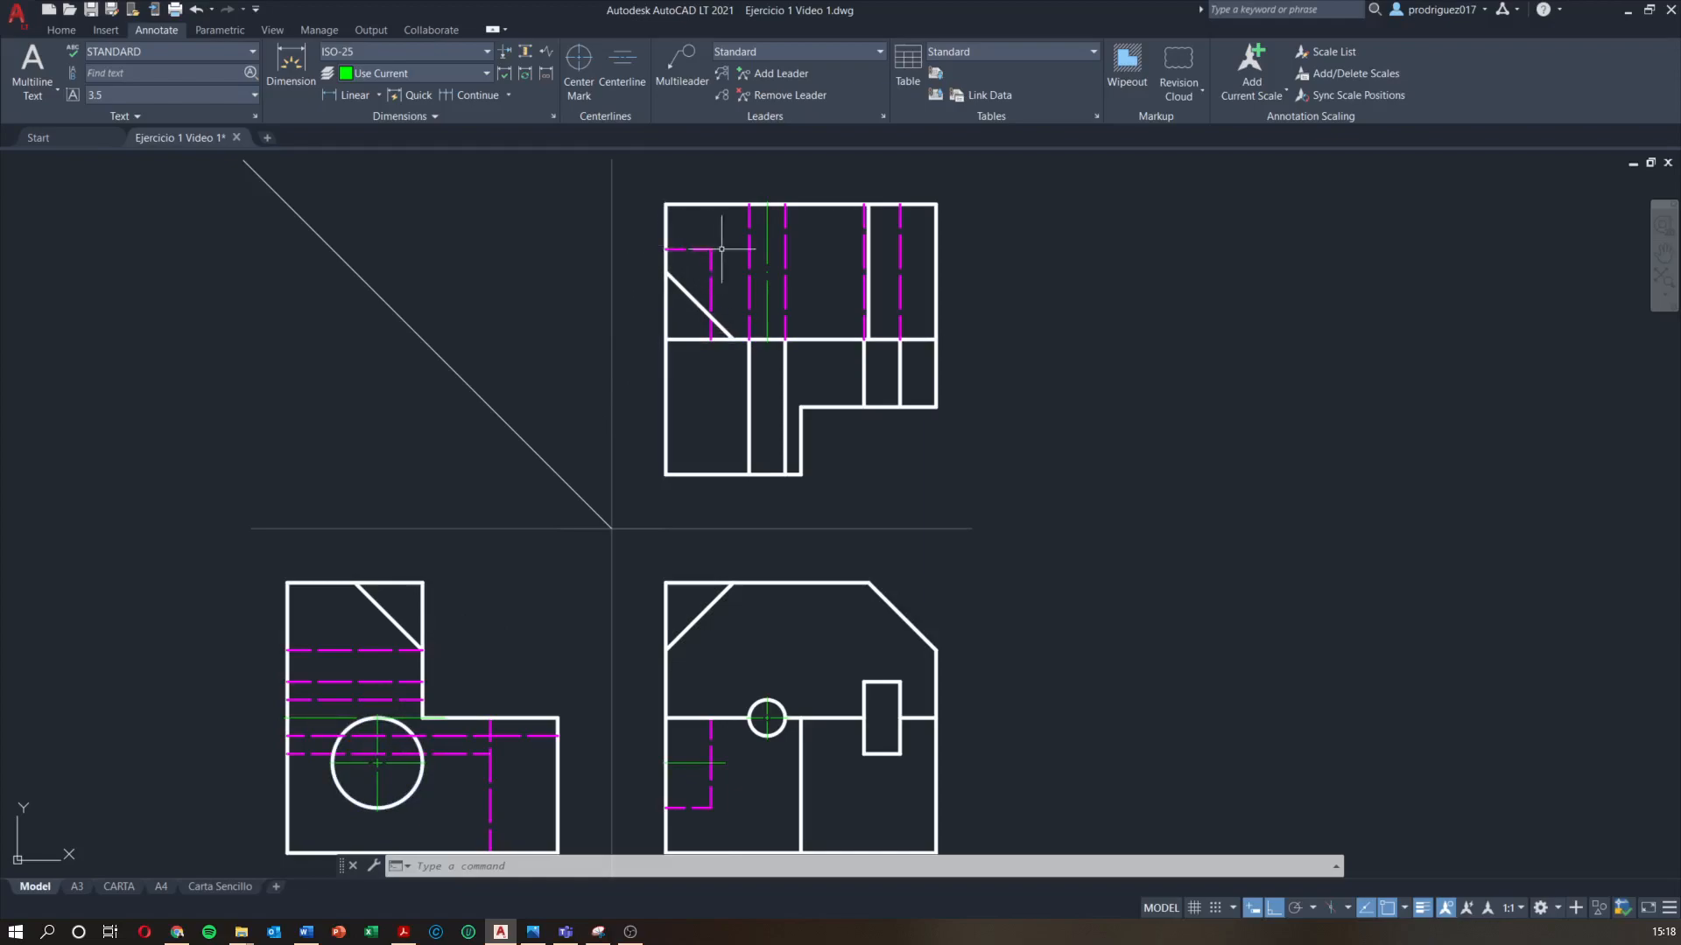
Add a centerline between the large hole's hidden horizontal line and the third view's middle edge, and shorten it to just past the hole's depth
left_click(622, 62)
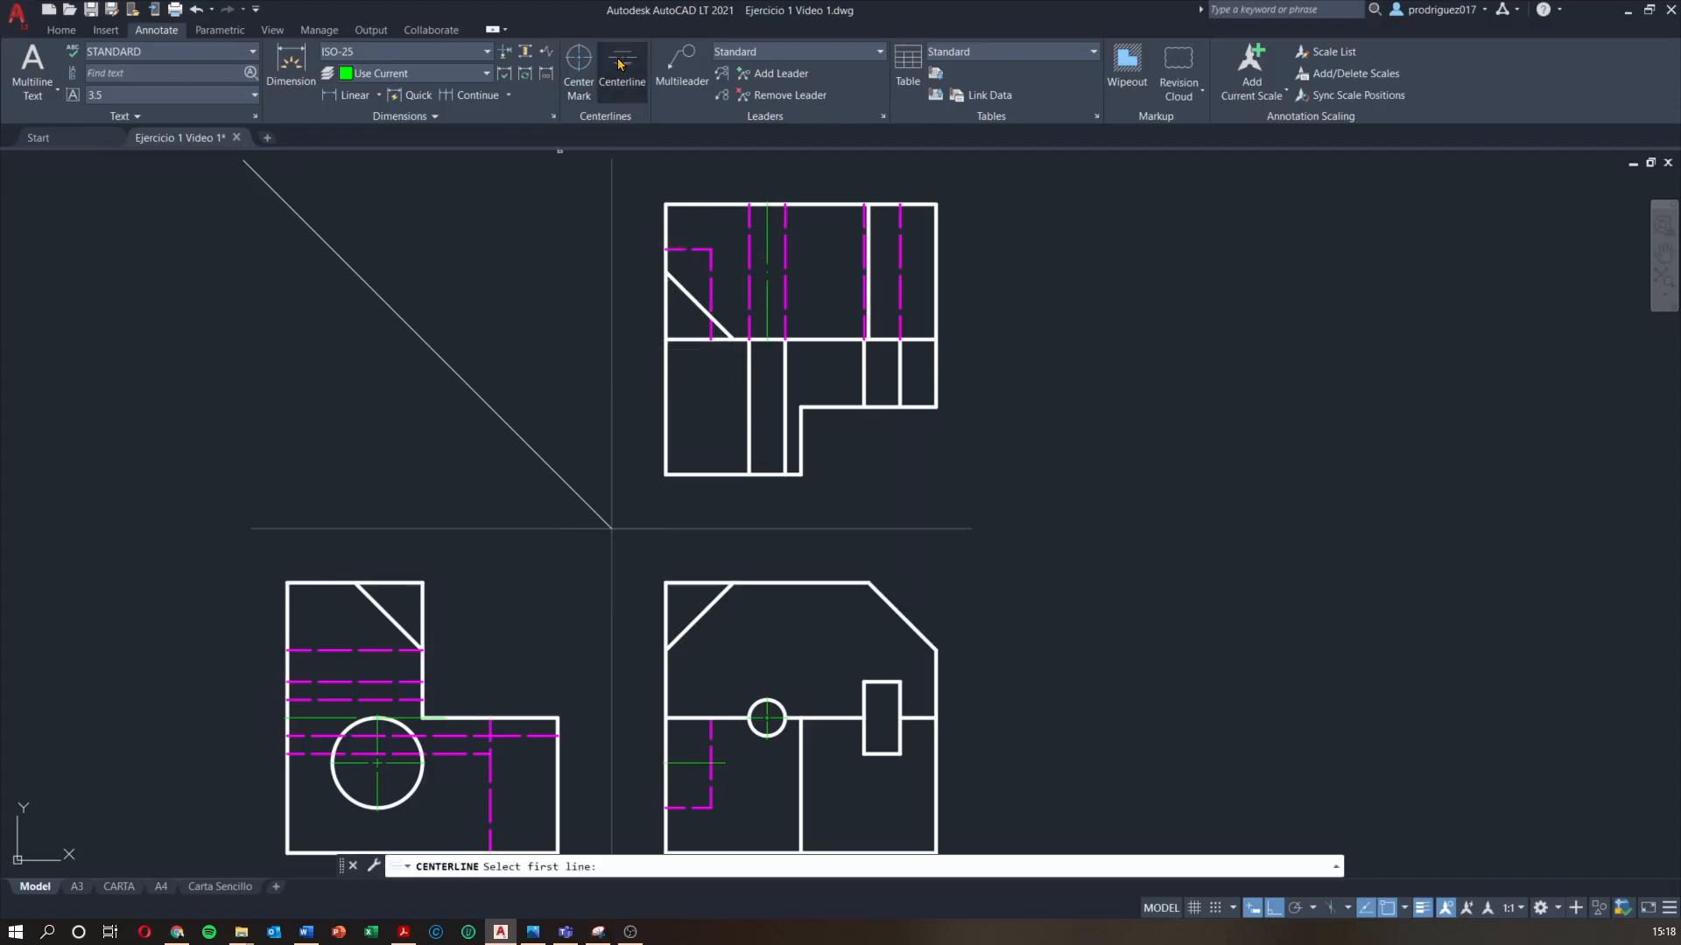
left_click(696, 250)
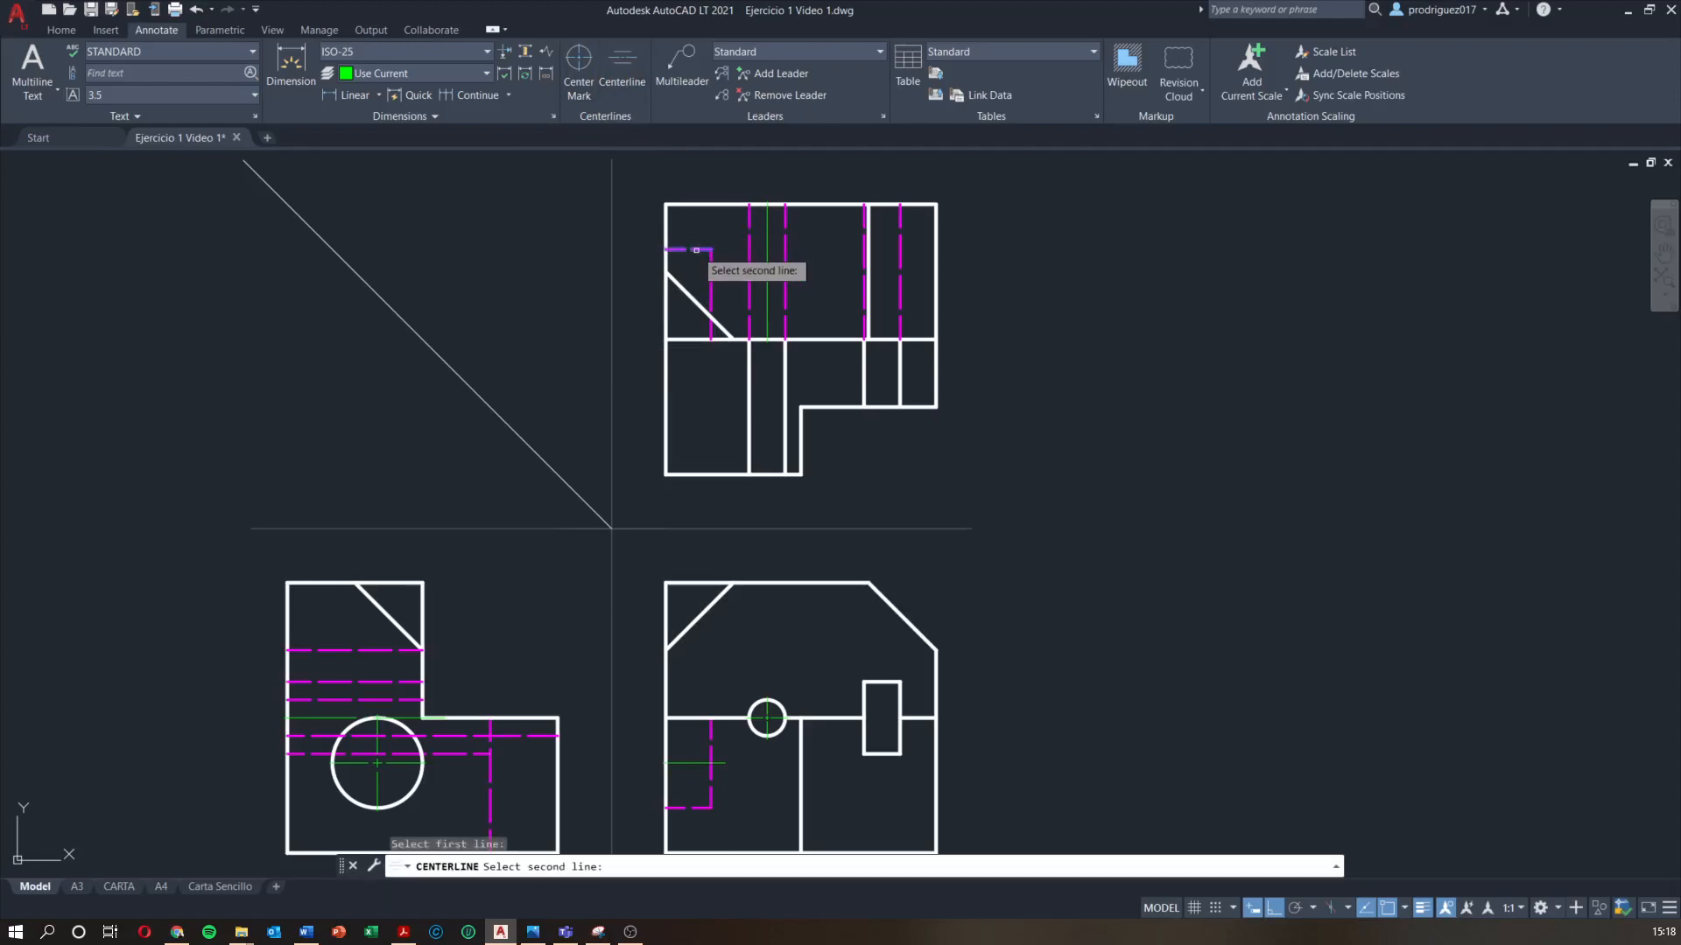
left_click(696, 339)
scroll(626, 381, "up", 3)
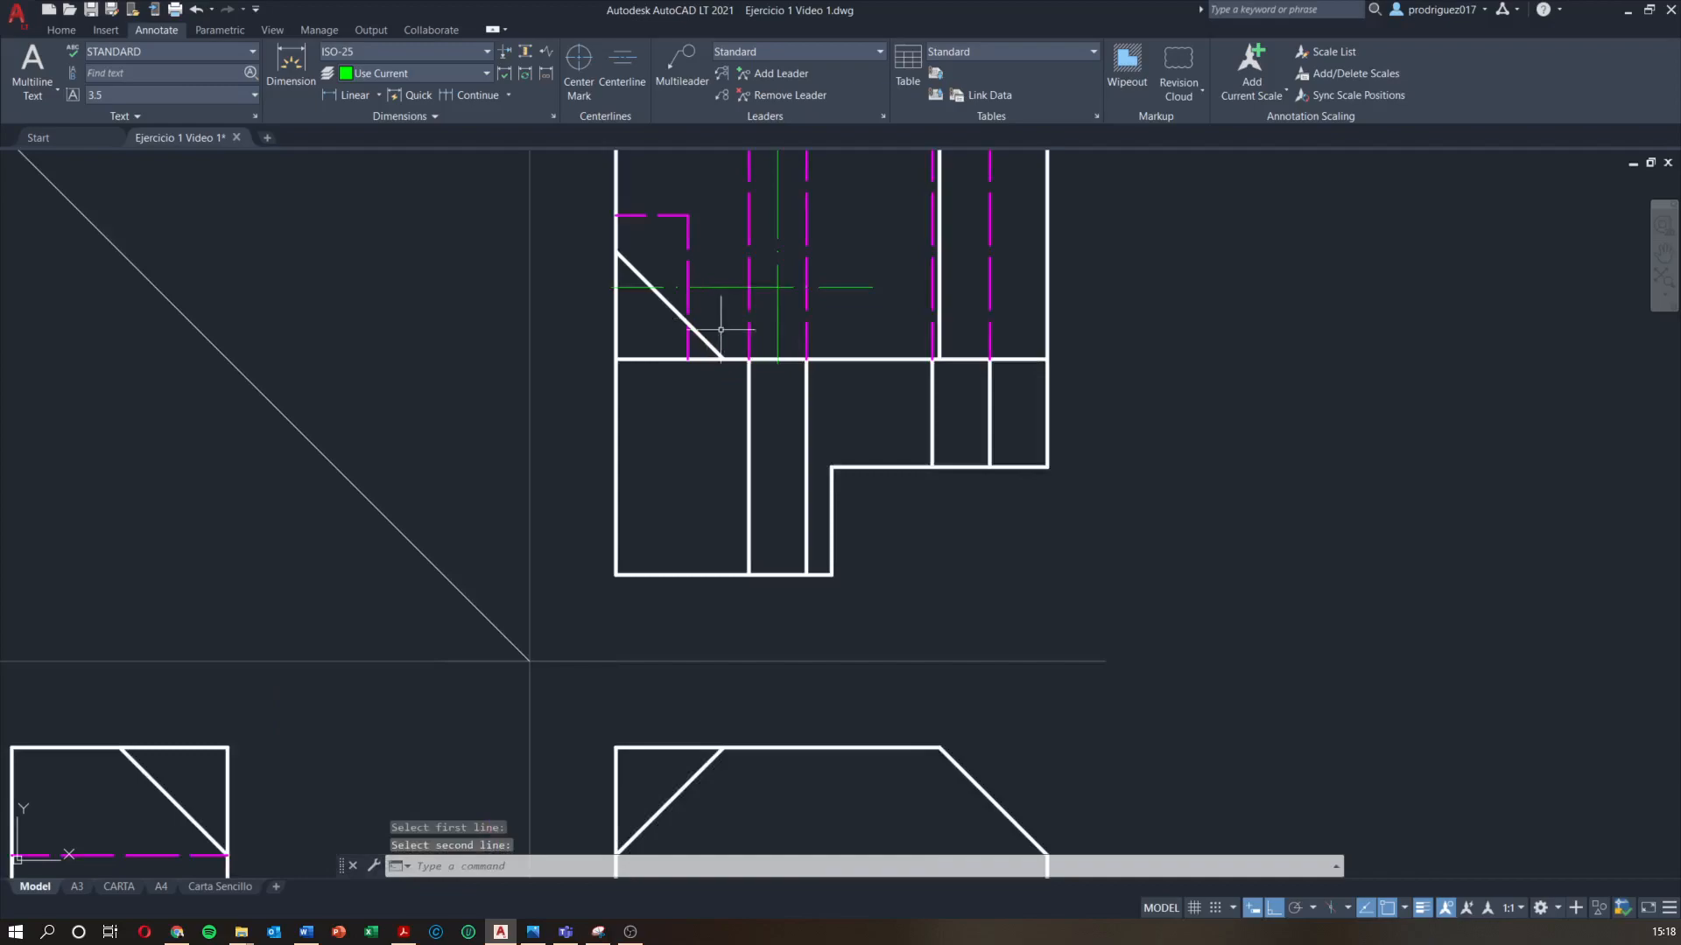
left_click(873, 371)
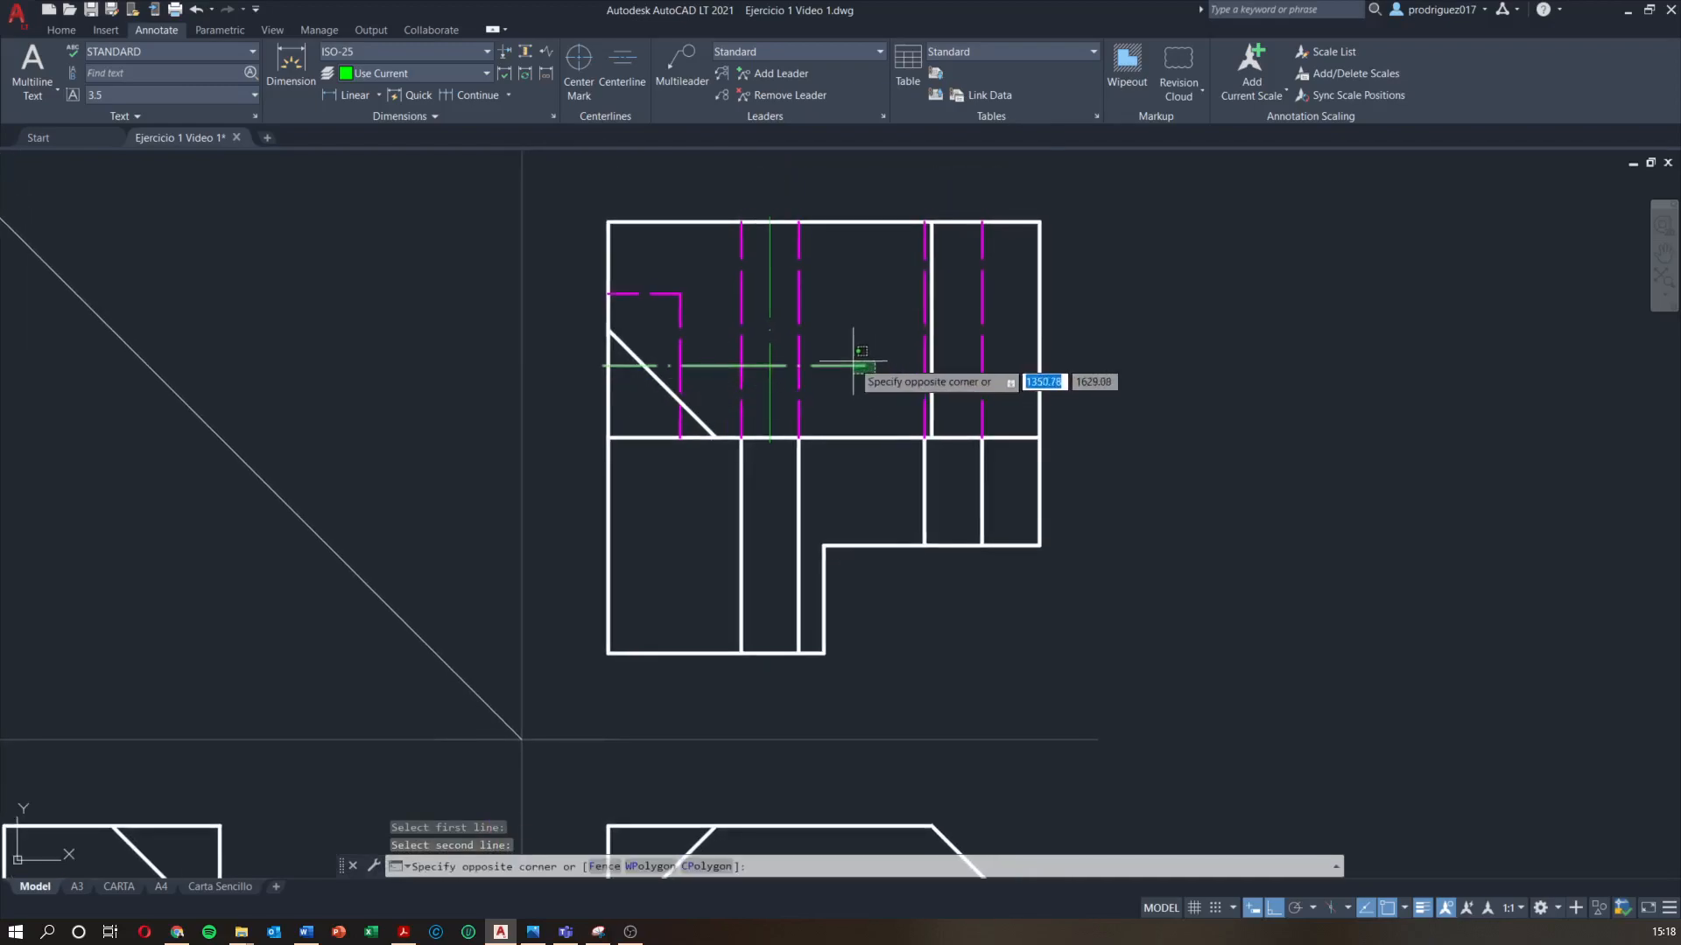
left_click(853, 361)
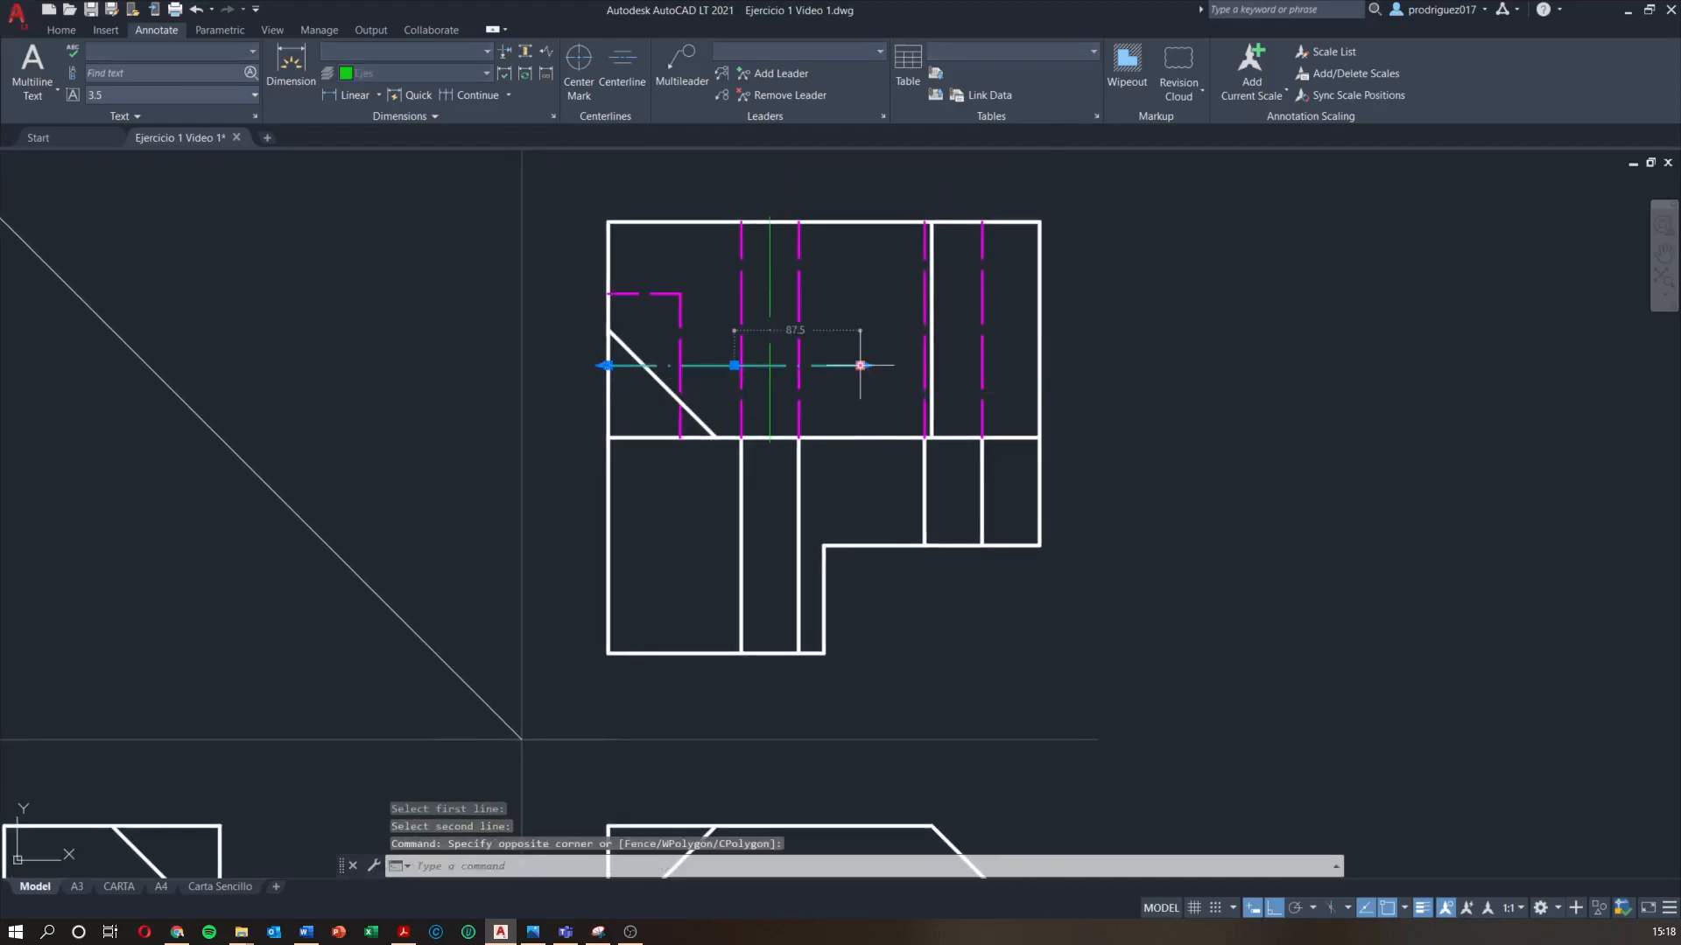
left_click(861, 365)
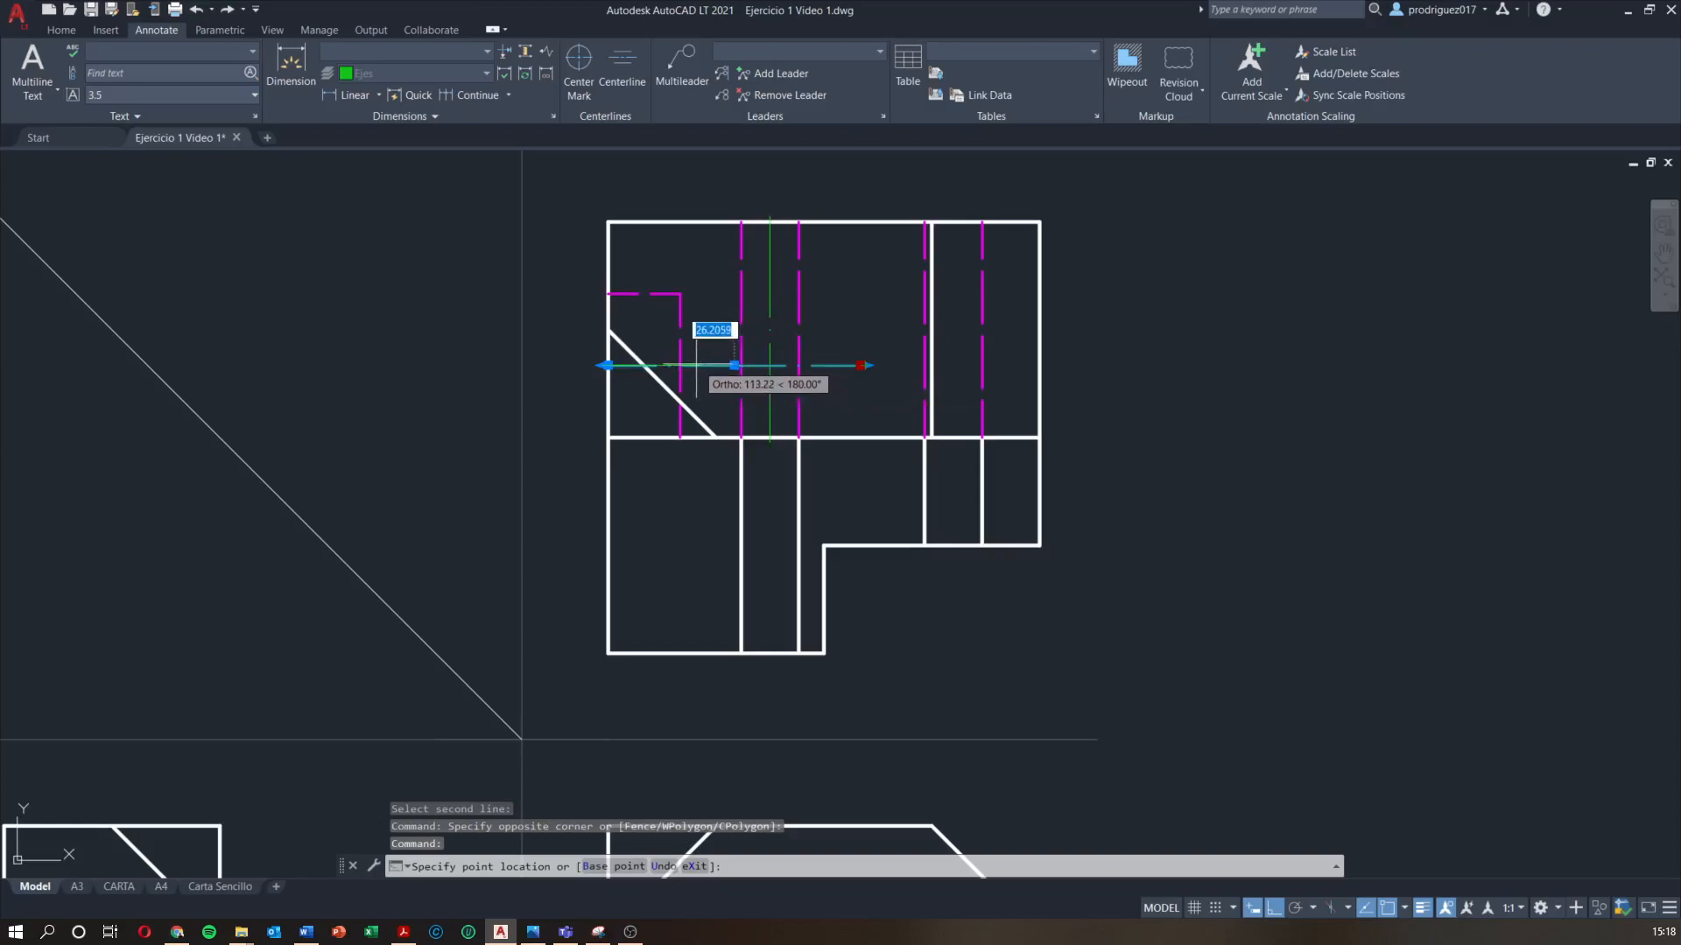
left_click(705, 365)
key("Escape")
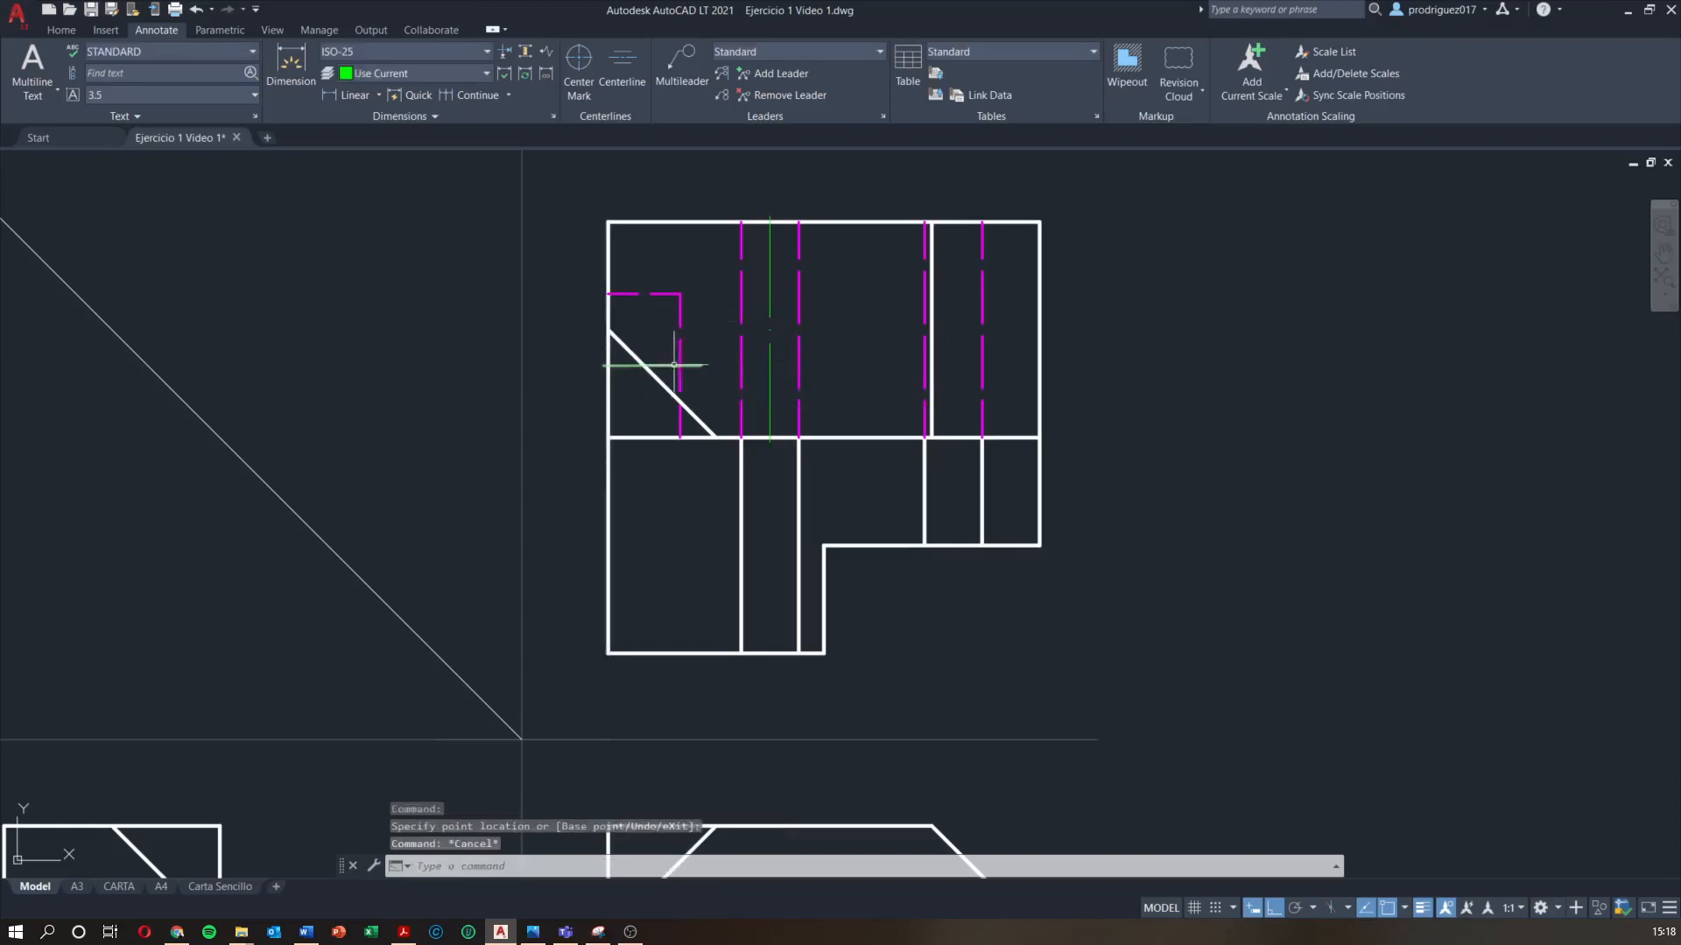
left_click(675, 365)
key("Escape")
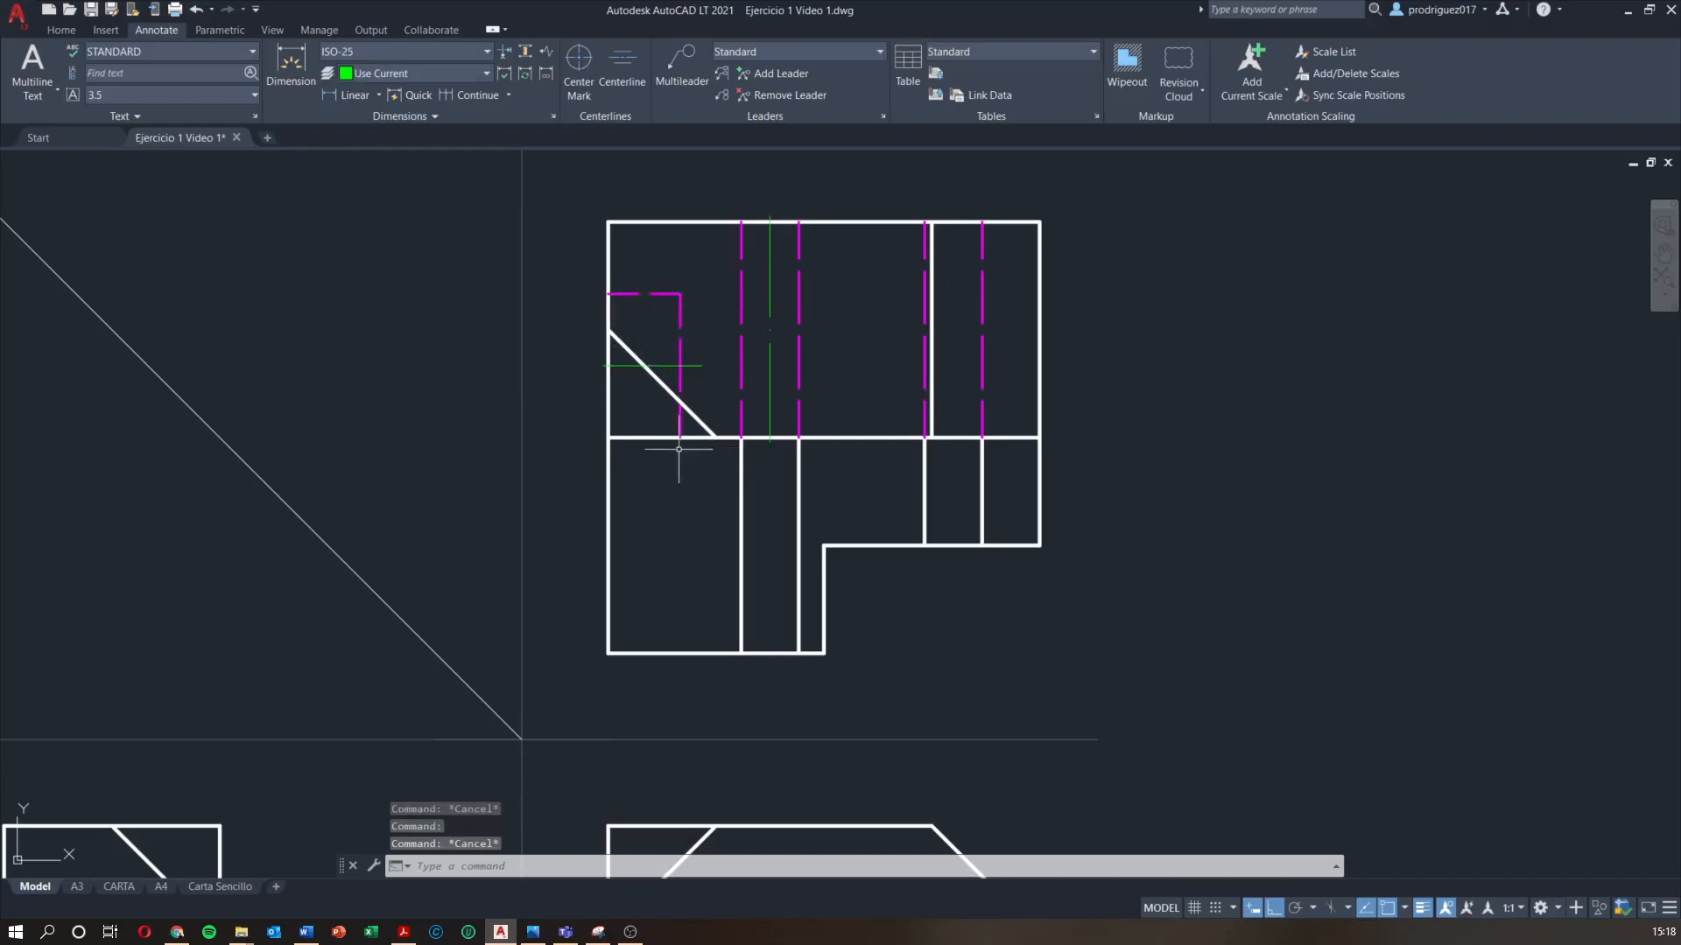
Try to shift the large hole's centerline leftward so that it extends beyond the third view's left edge
scroll(678, 449, "down", 2)
middle_click_drag(680, 442, 675, 387)
middle_click_drag(870, 480, 847, 426)
scroll(728, 402, "up", 2)
middle_click_drag(665, 281, 693, 321)
left_click(693, 323)
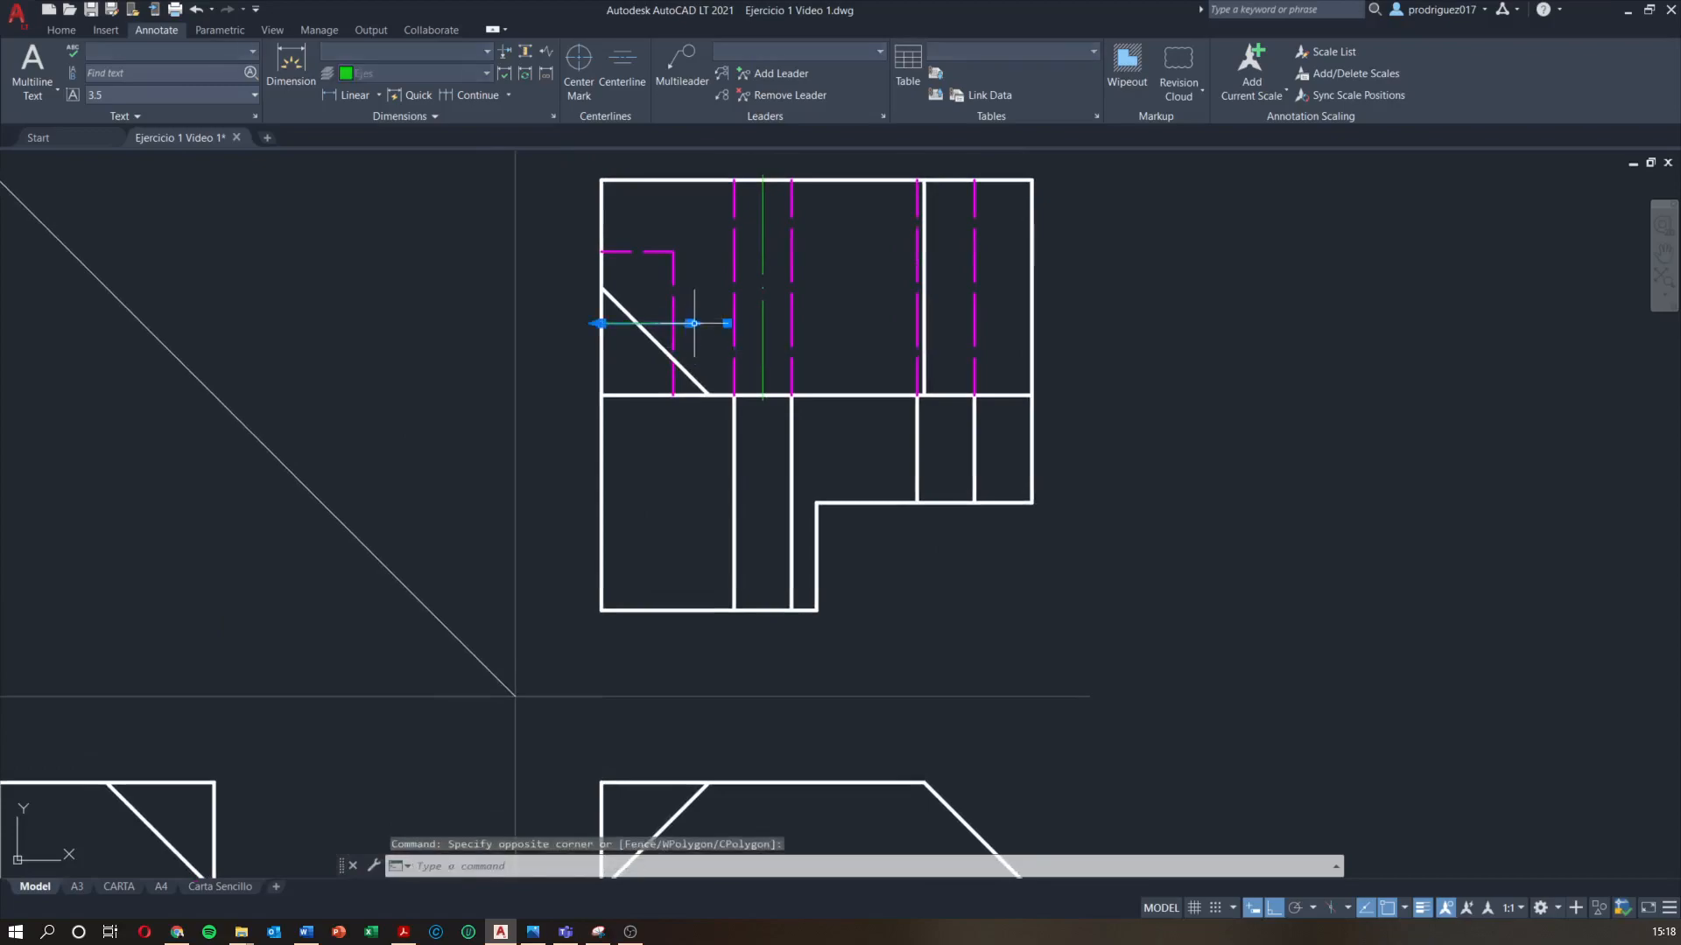
left_click(693, 323)
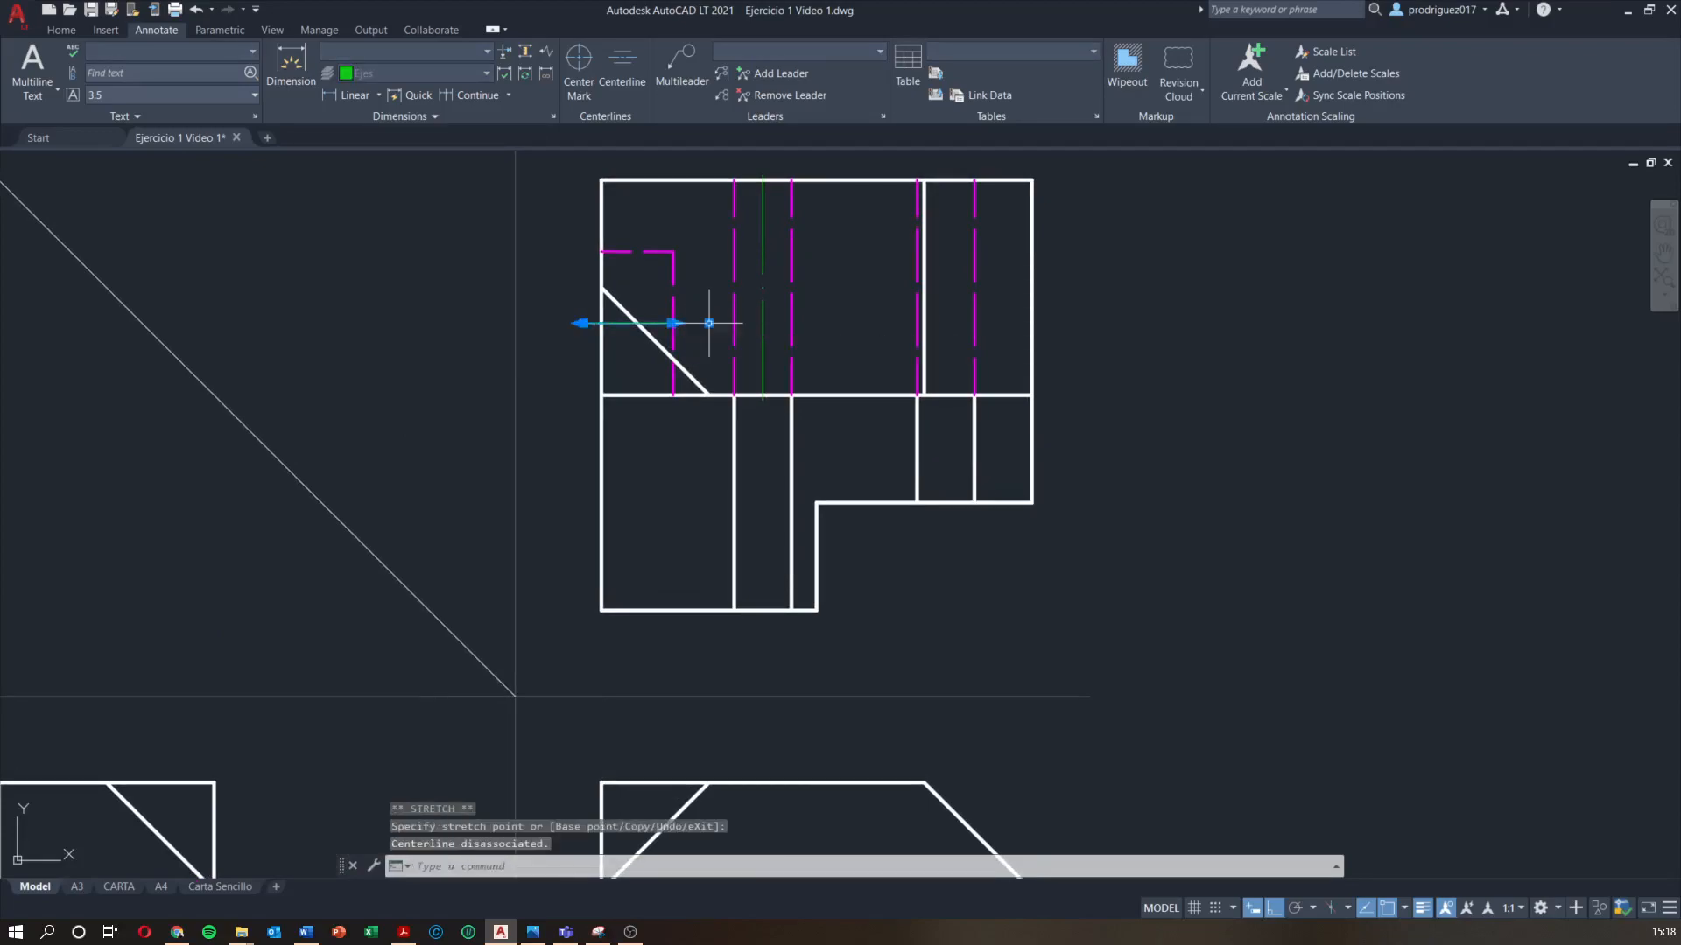
key("Escape")
Undo the shift of the large hole's centerline
scroll(707, 359, "down", 2)
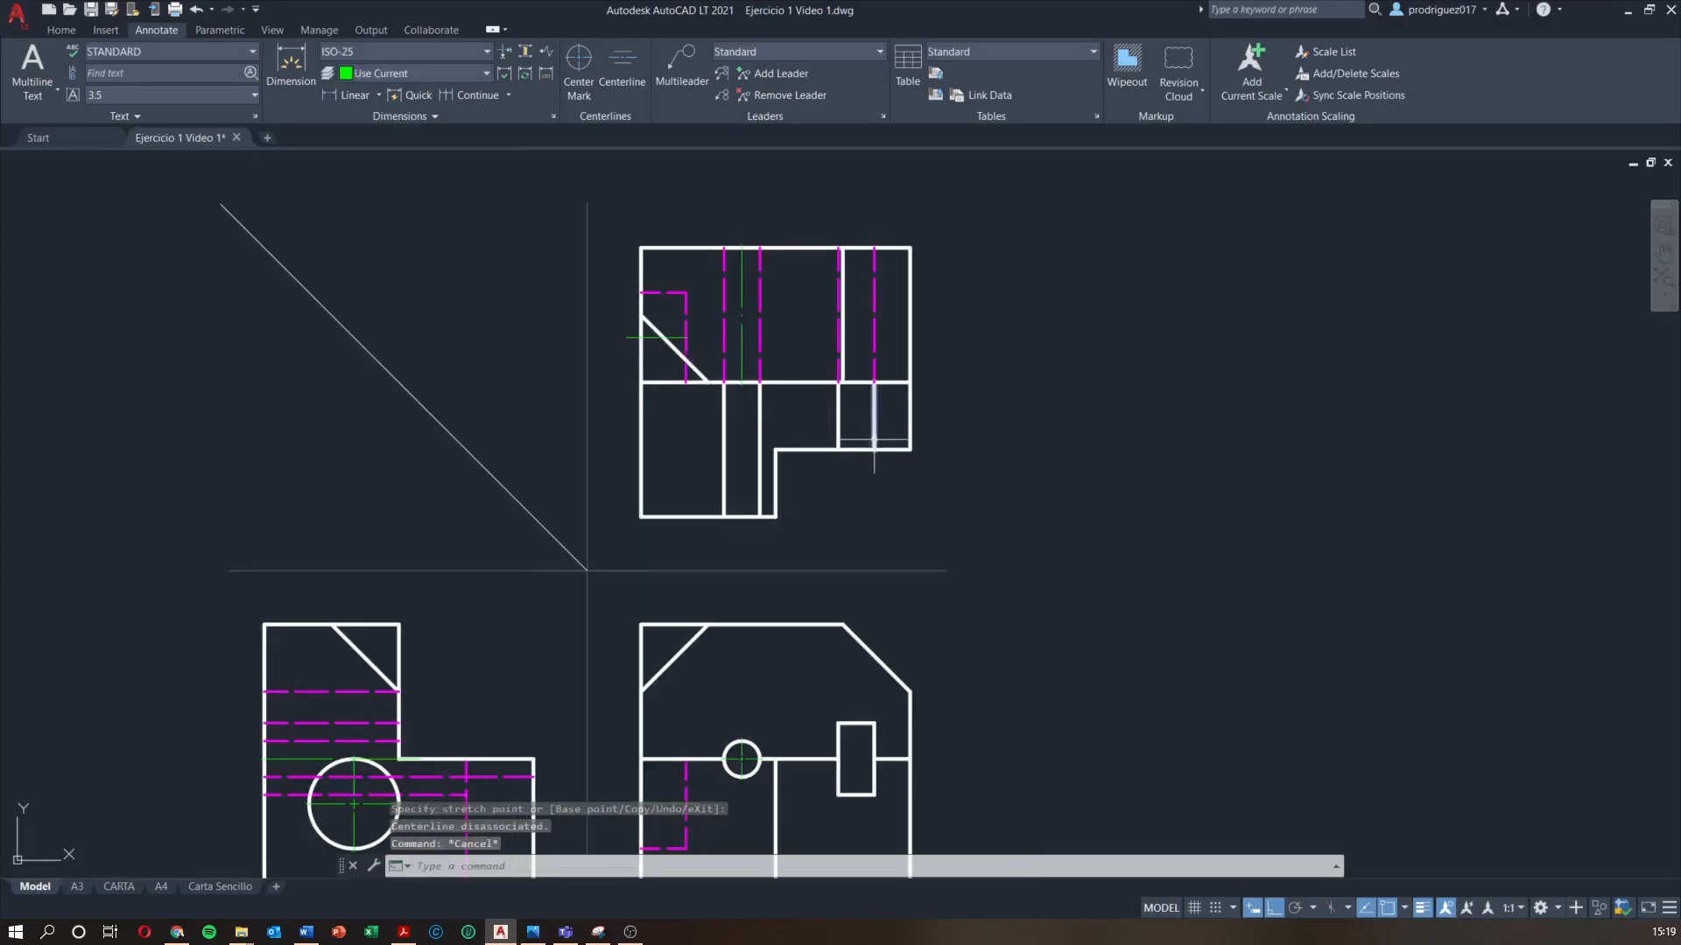
key("ctrl+z")
key("ctrl+z")
Paste the copied isometric image of the part into the empty area to the right of the orthogonal views
scroll(884, 502, "down", 2)
mouse_move(884, 502)
middle_mouse_down()
mouse_move(772, 386)
mouse_move(823, 503)
mouse_move(823, 460)
mouse_move(800, 473)
middle_mouse_up()
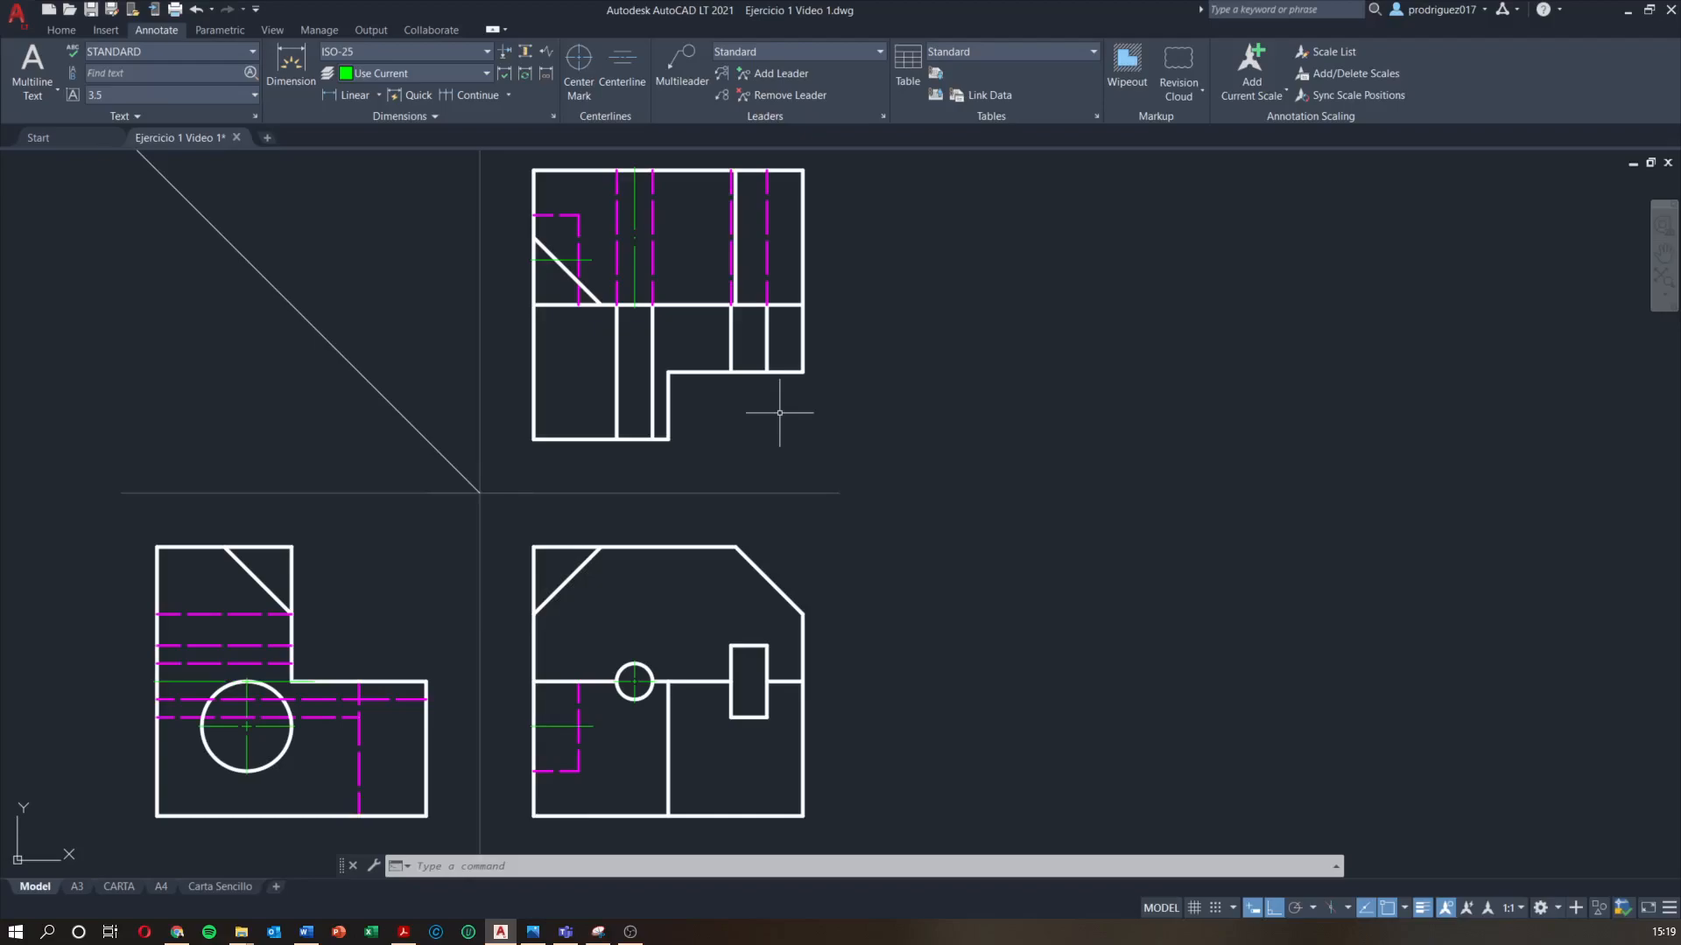
middle_click_drag(956, 387, 965, 403)
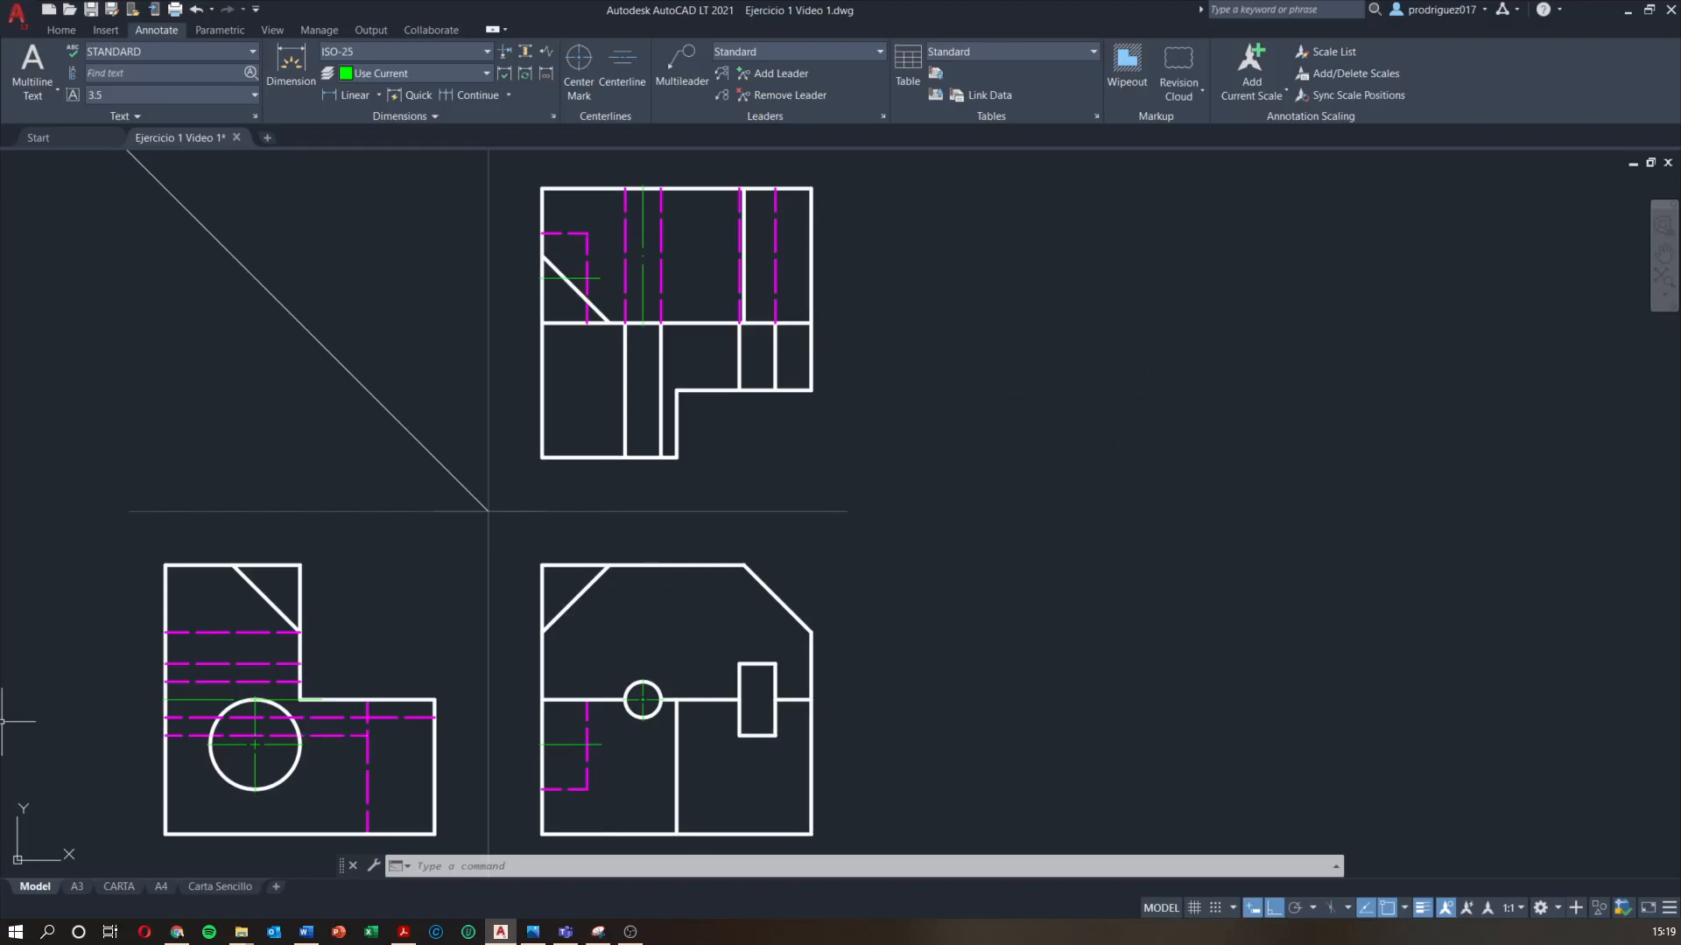
key("alt+Tab")
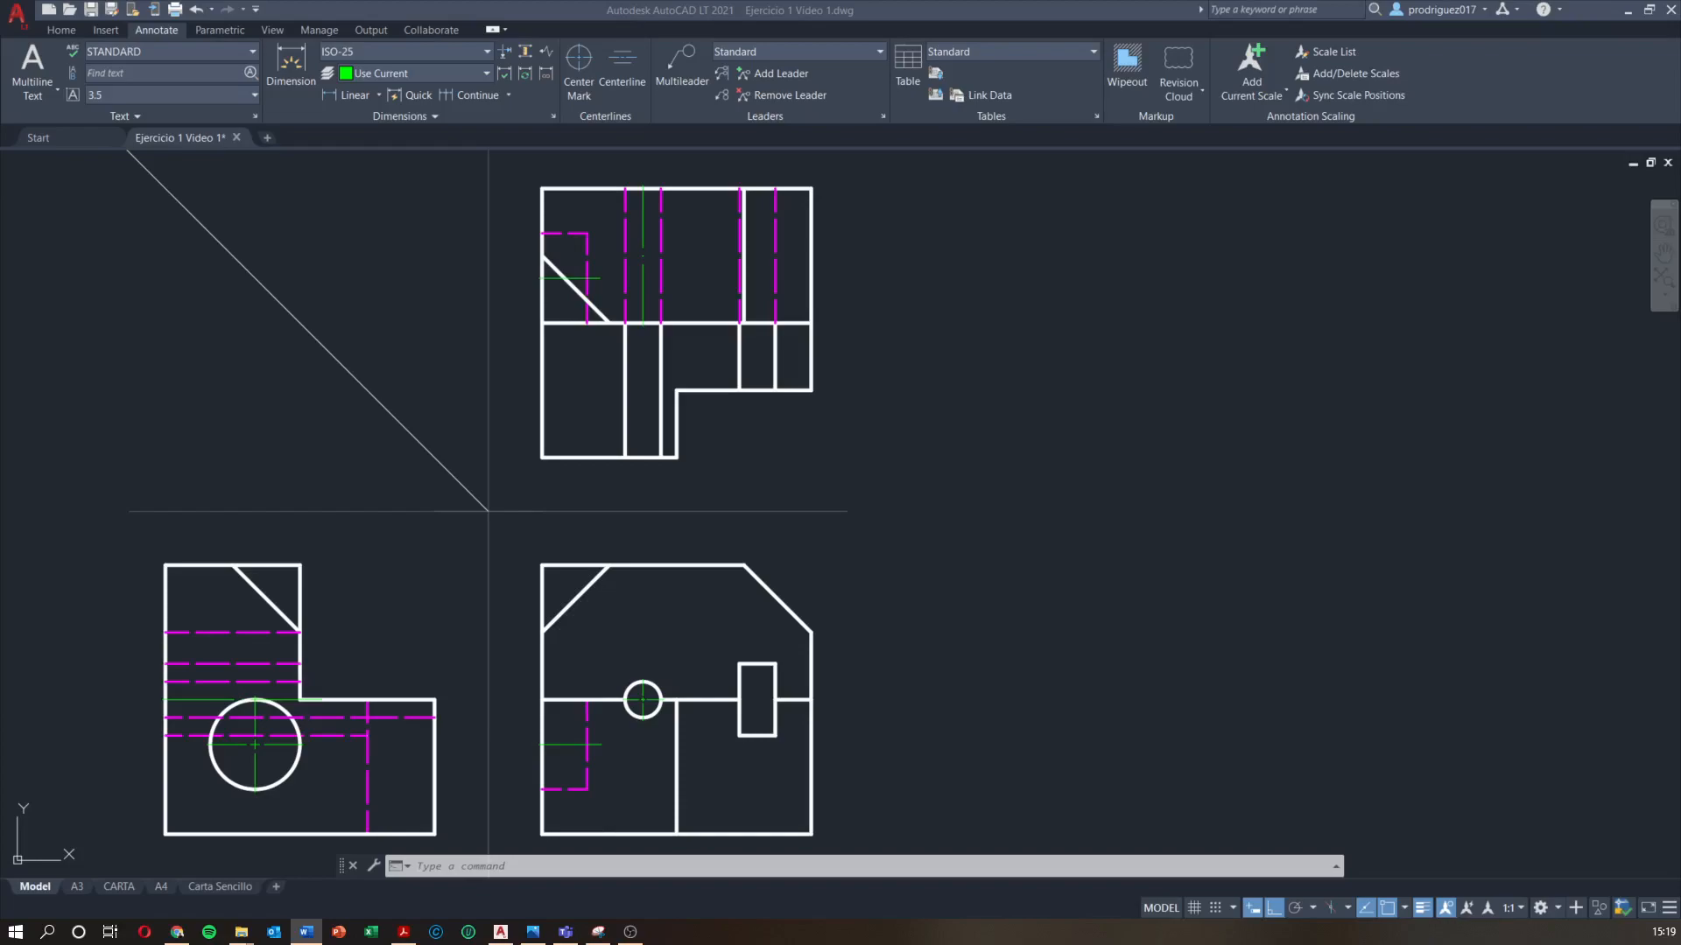
key("alt+Tab")
key("ctrl+v")
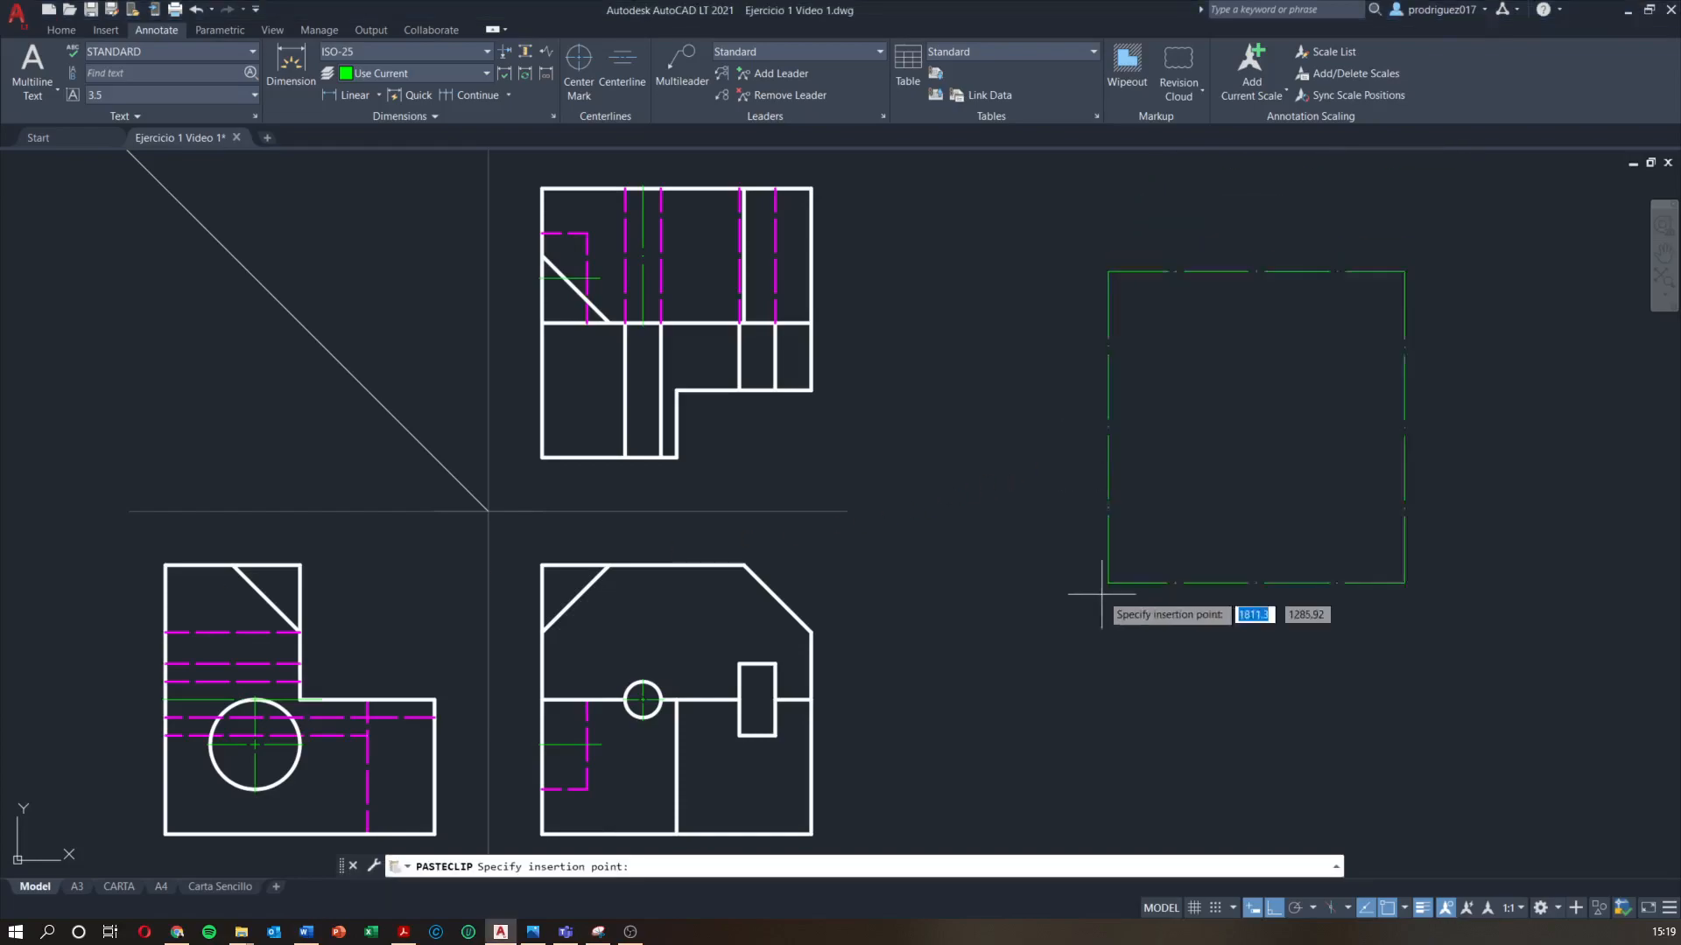
left_click(1059, 610)
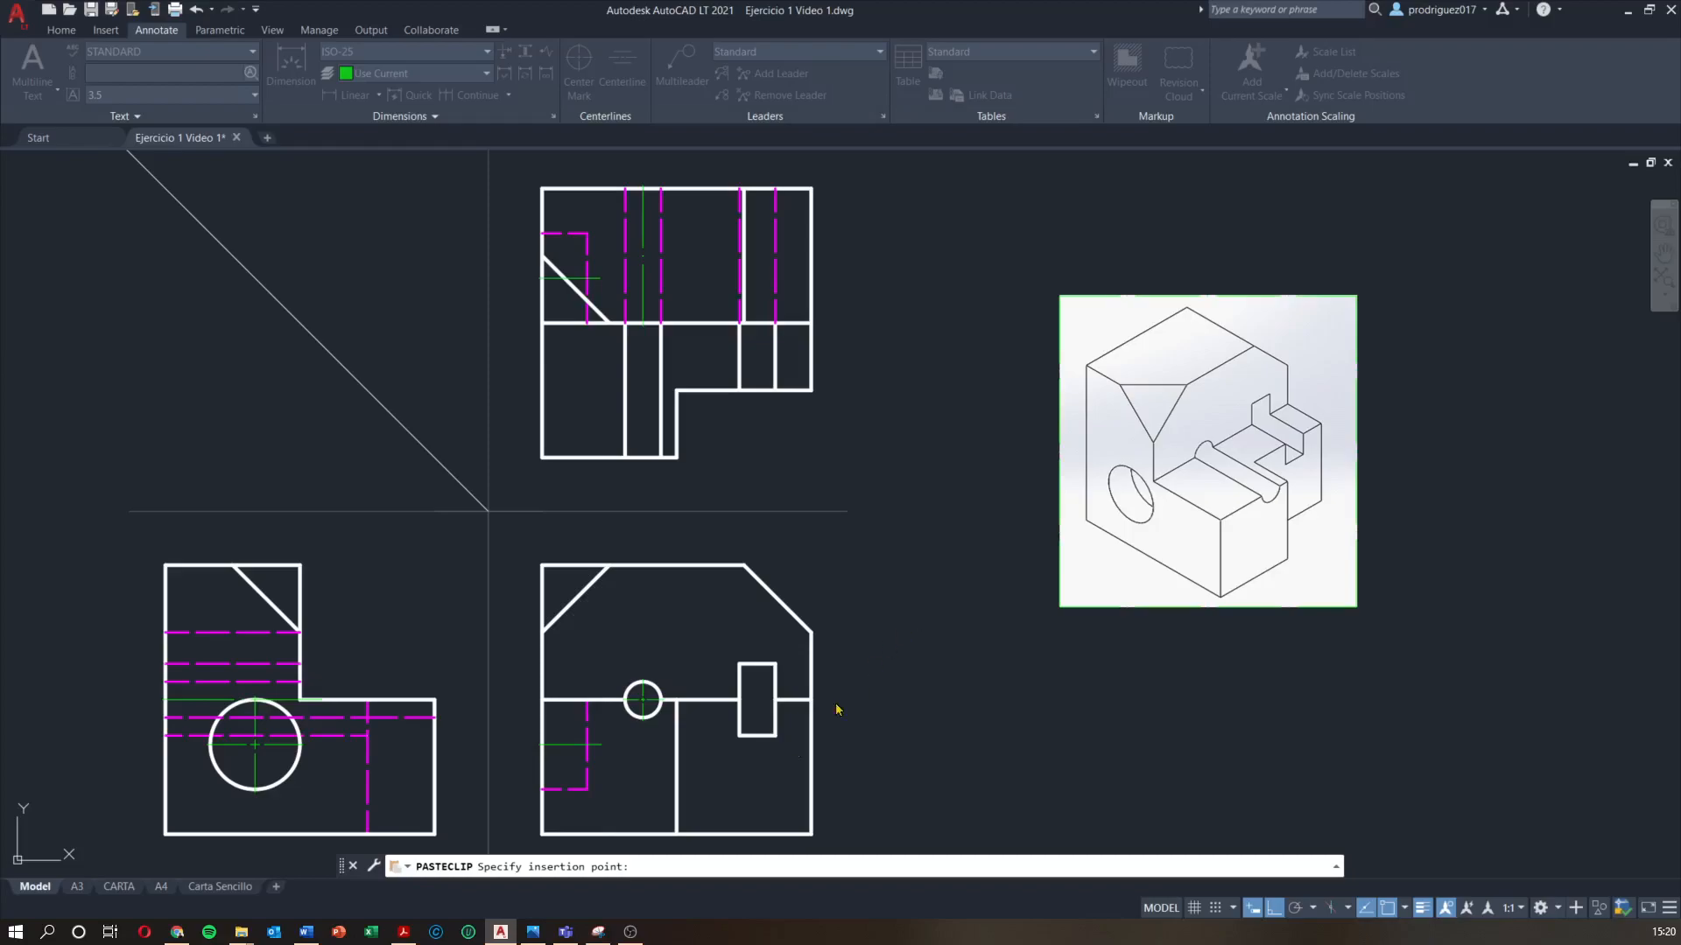
left_click(632, 935)
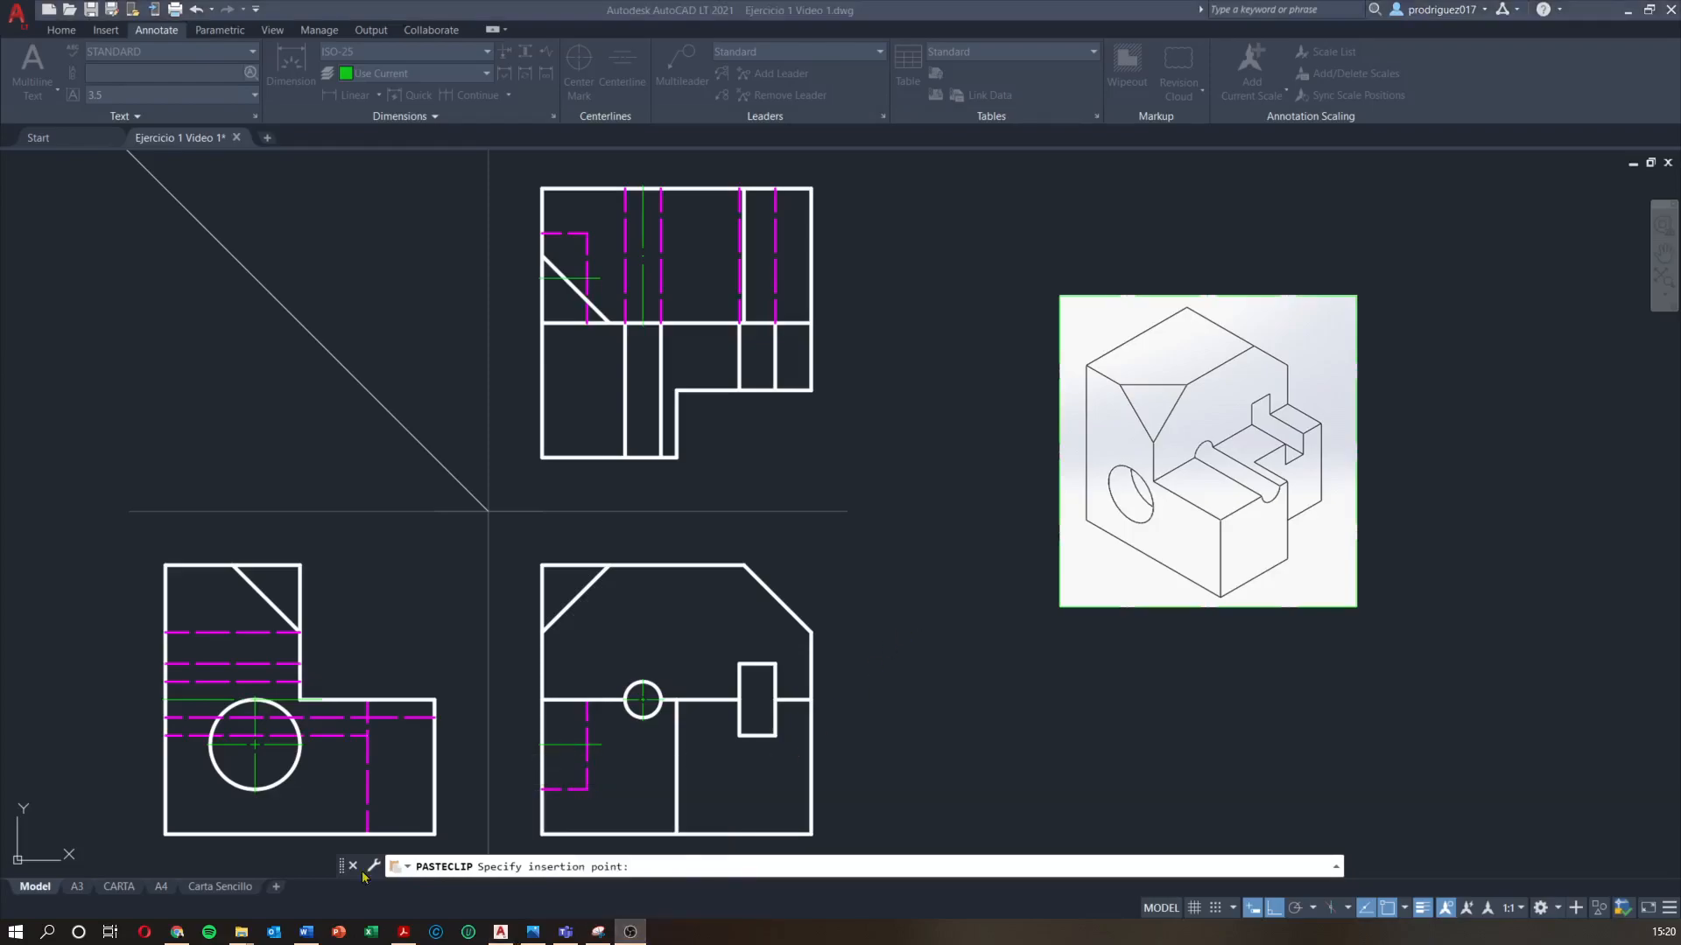